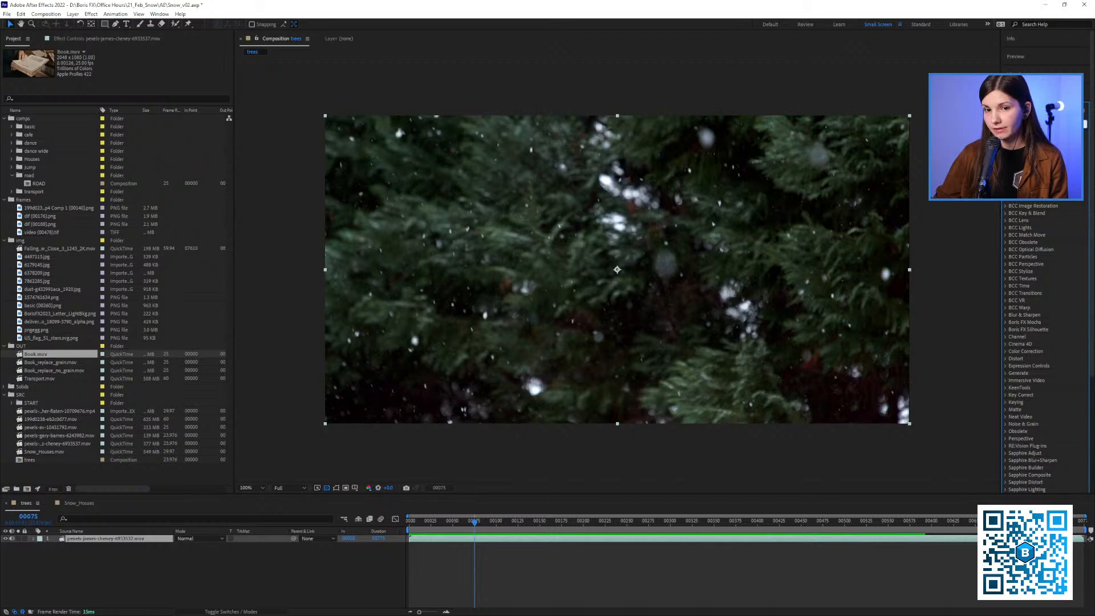
Search the effects list for "s_" and "grain"
type("s_")
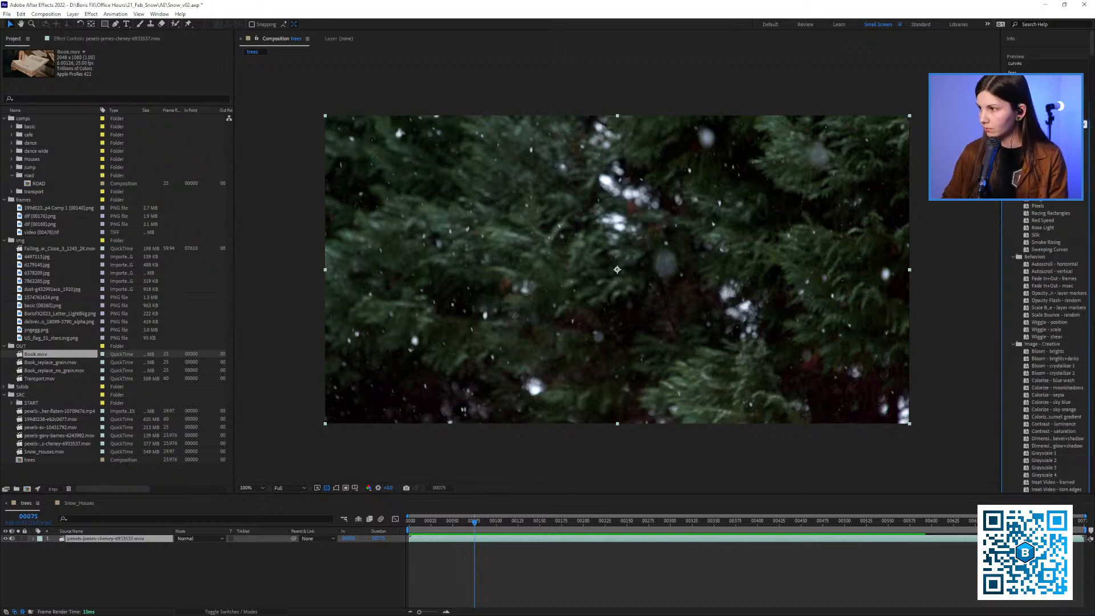
type("grain")
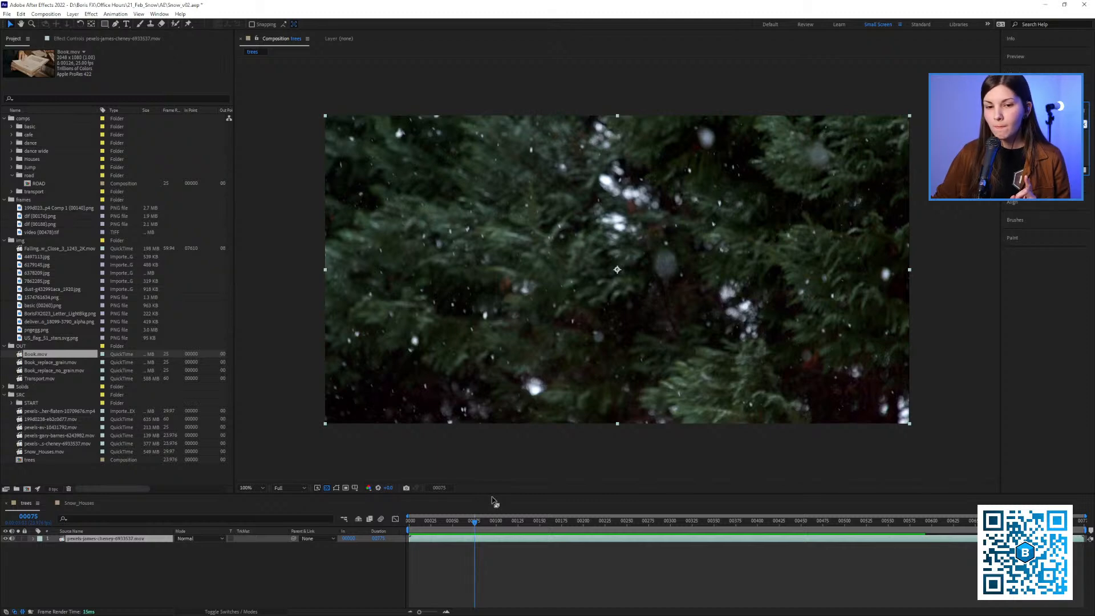
Return the trees composition to frame 0 and clear the memory and disk cache
left_click_drag(474, 524, 399, 544)
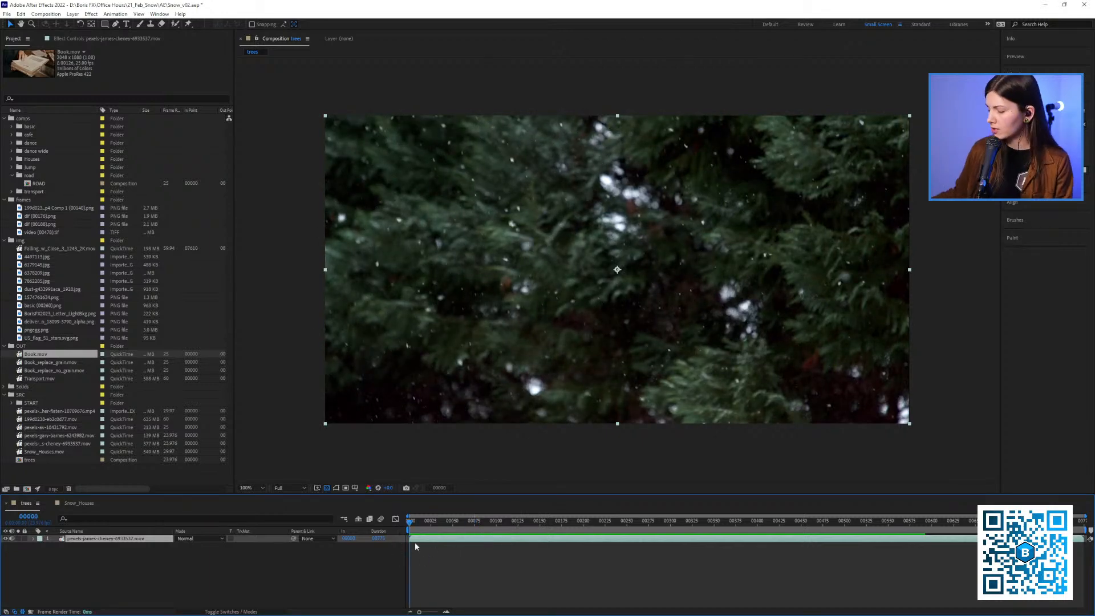
key("ctrl+alt+KP_Divide")
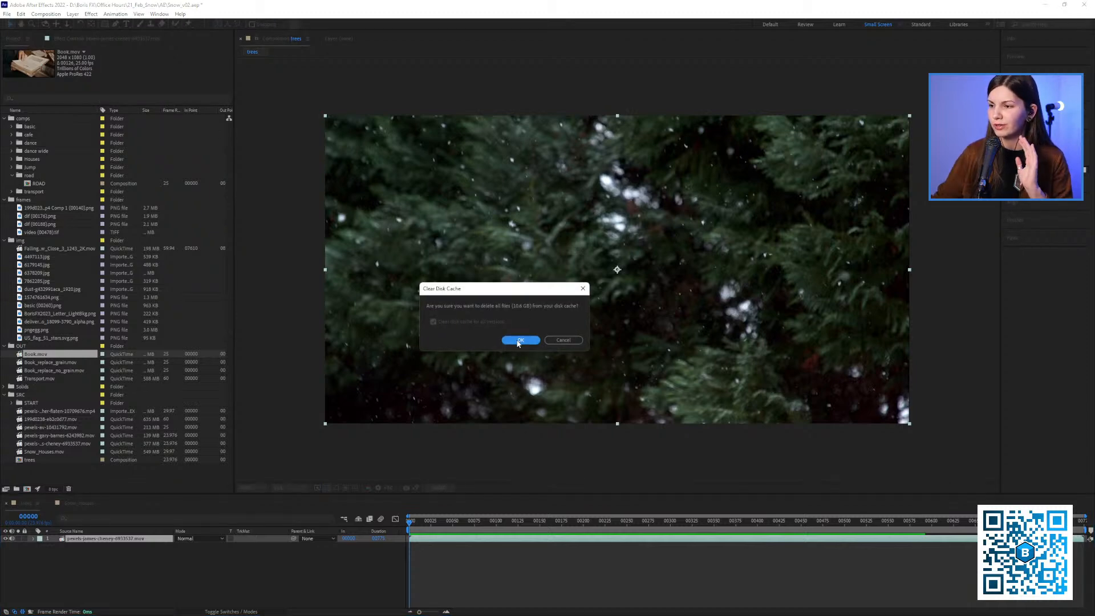
left_click(520, 340)
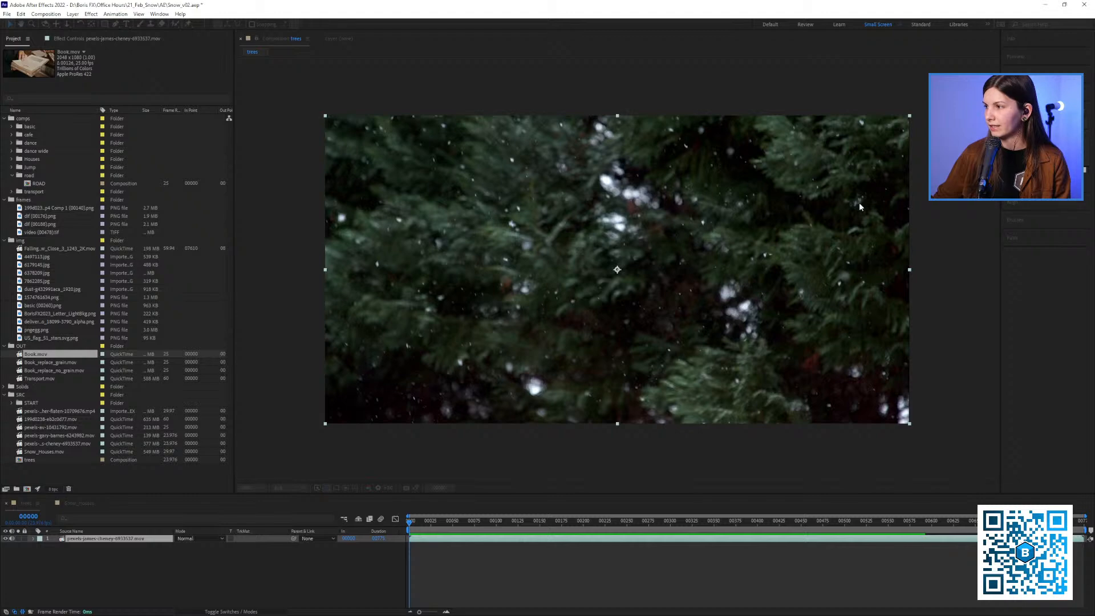
Apply the S_TimeAverage effect to the footage layer in the trees composition
left_click(179, 550)
left_click(171, 539)
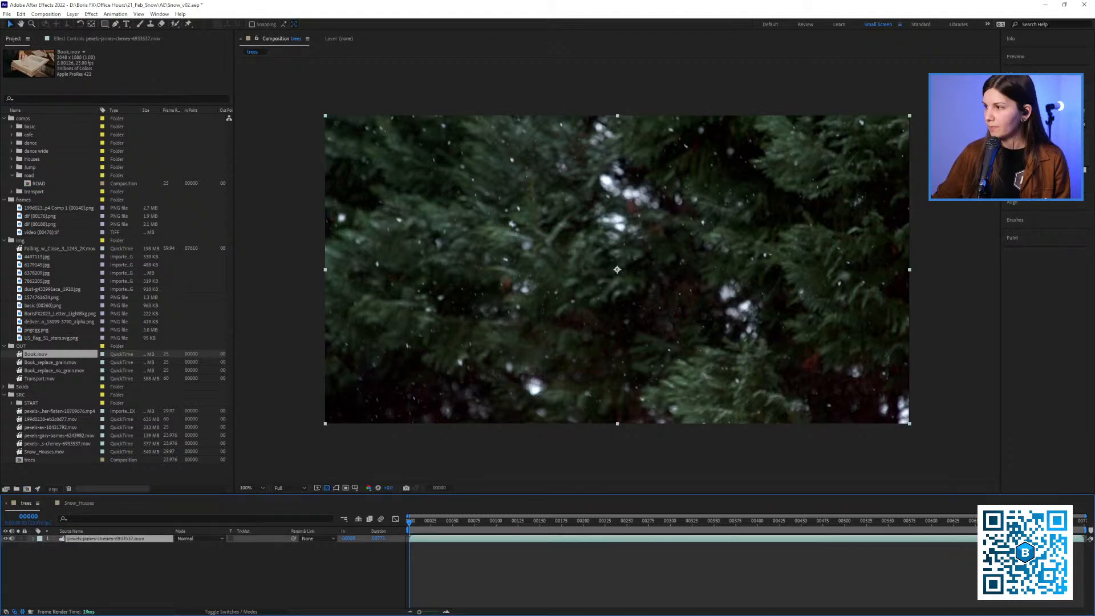
left_click_drag(1033, 165, 623, 258)
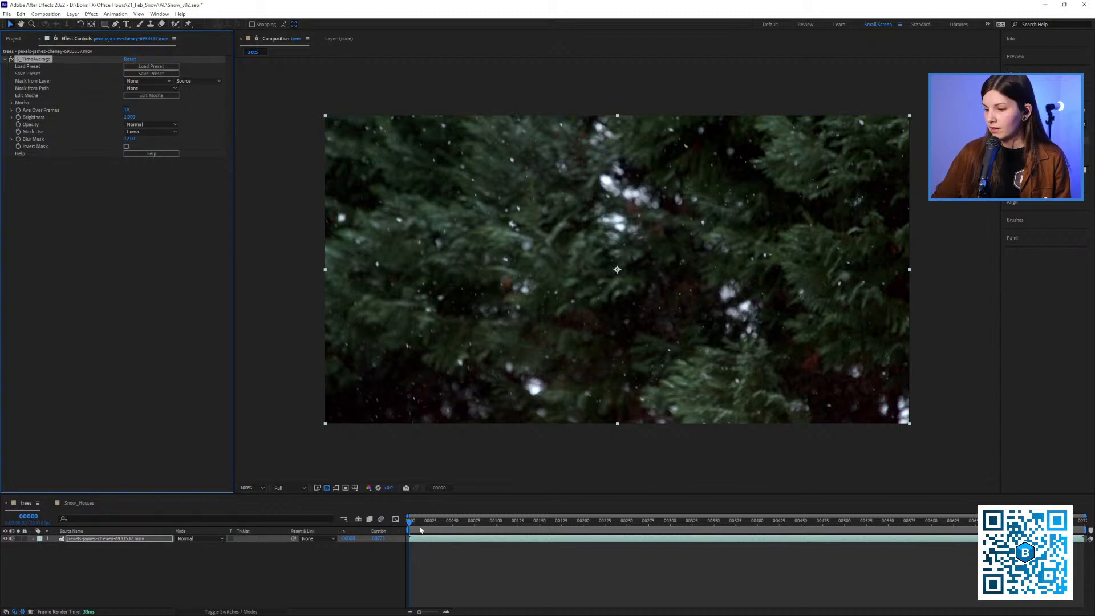
Play the composition with S_TimeAverage enabled, disabled and enabled again to compare how the falling snow looks
left_click(322, 563)
key("space")
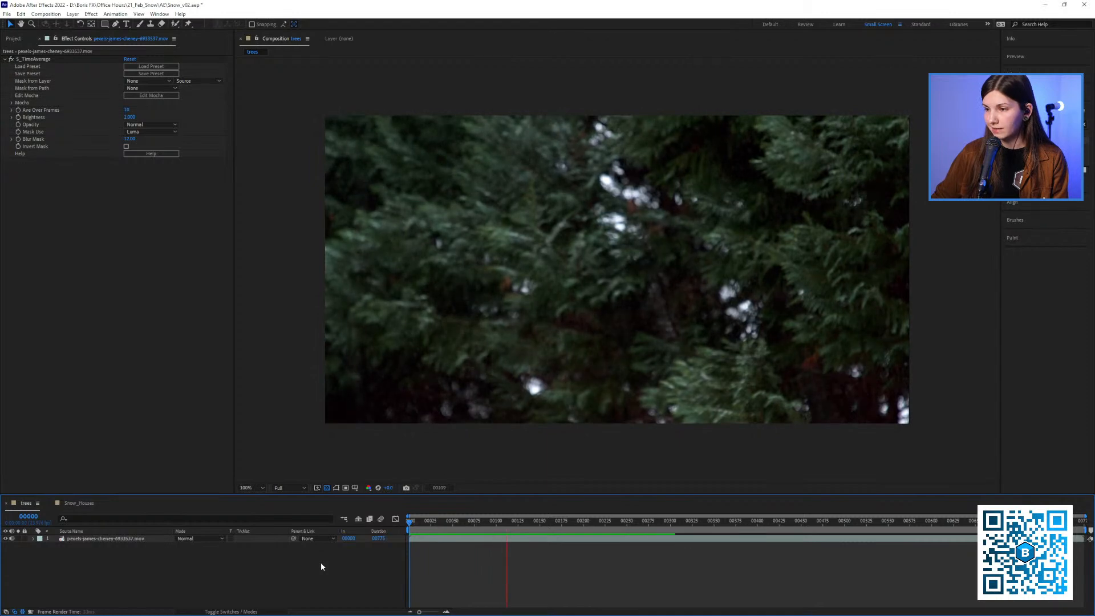
key("space")
key("Home")
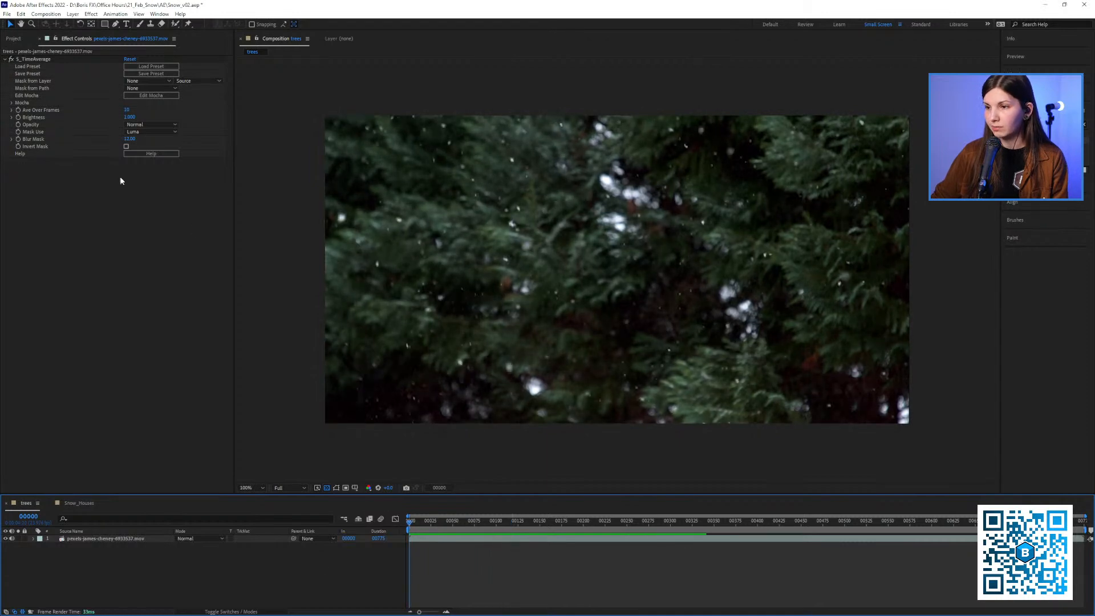
left_click(16, 63)
key("space")
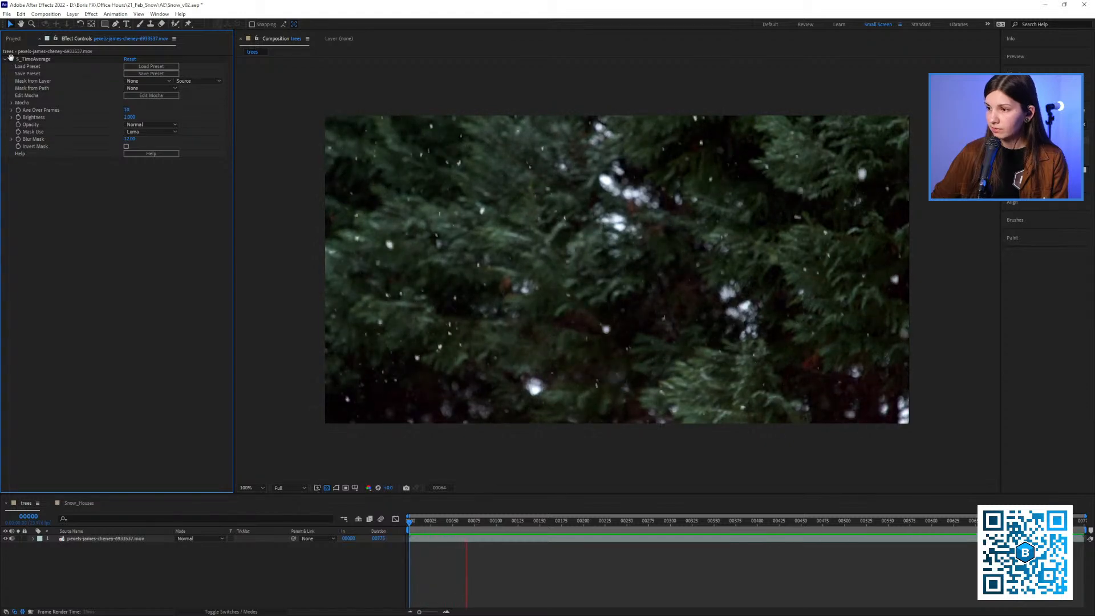
key("space")
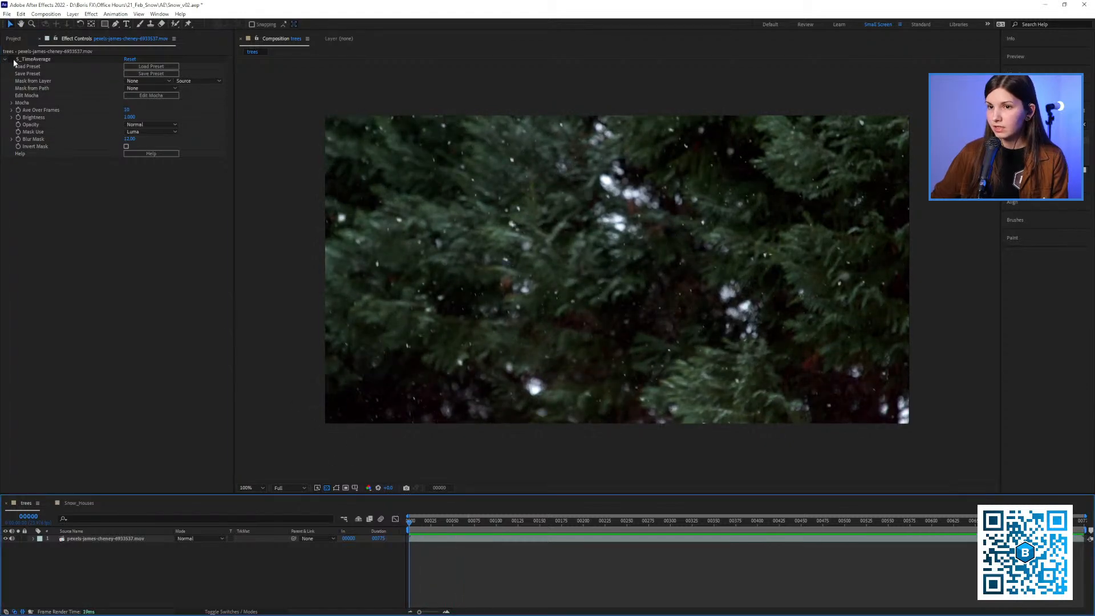
left_click(55, 204)
key("space")
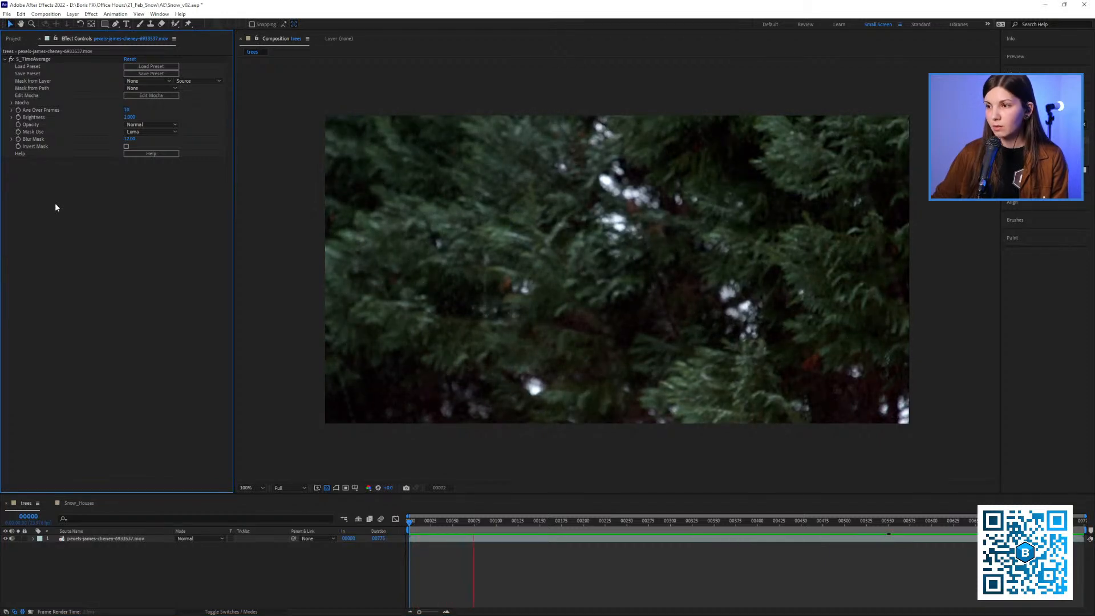
key("space")
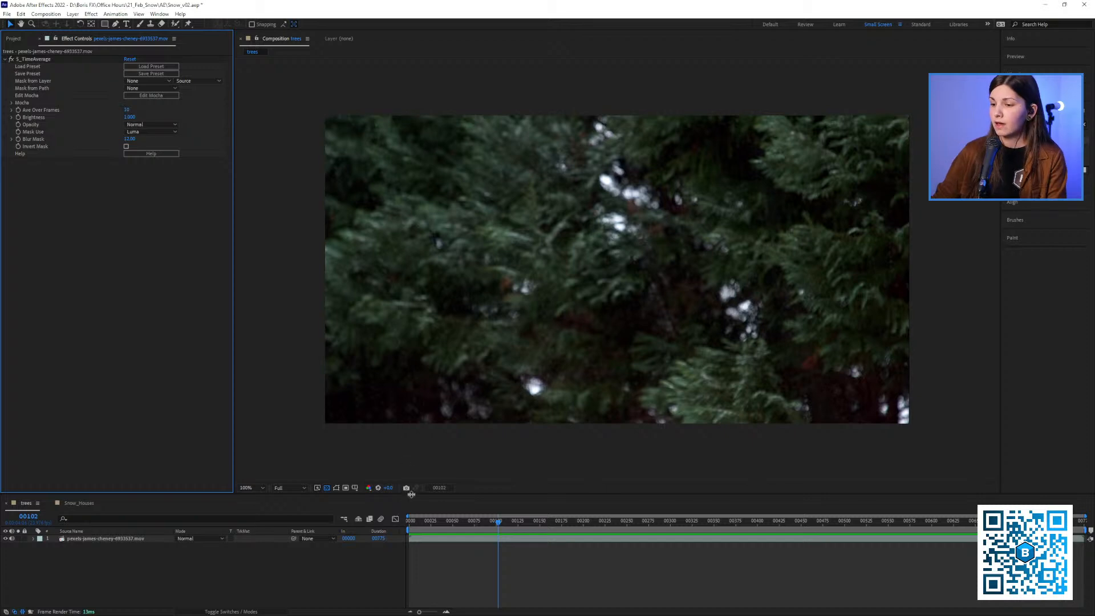
From frame 0, set S_TimeAverage's Ave Over Frames to 40 and clear the memory and disk cache
left_click_drag(418, 522, 384, 521)
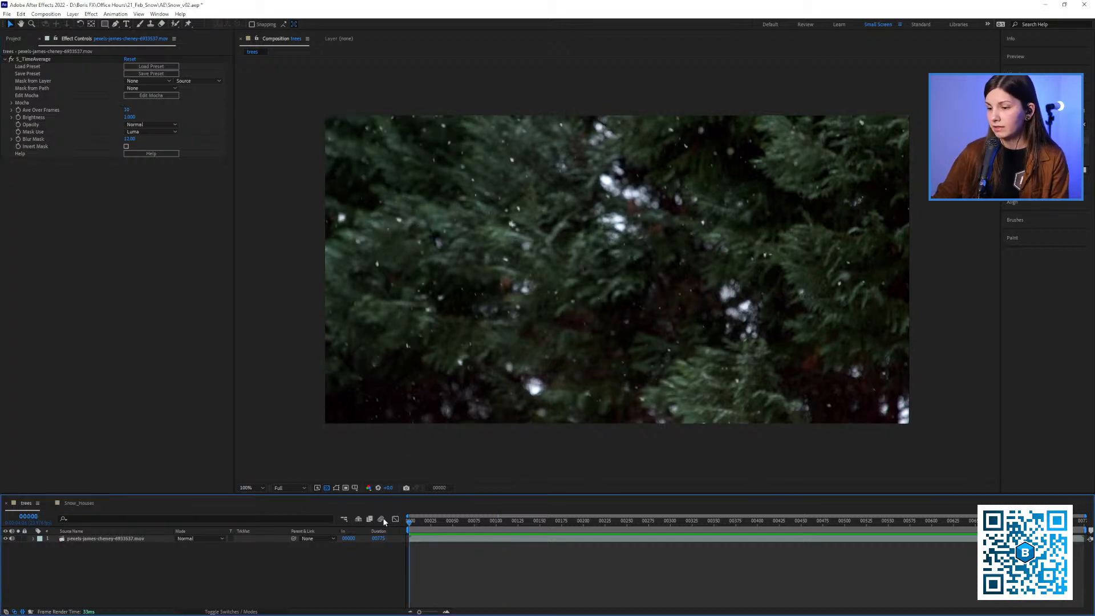
left_click(127, 111)
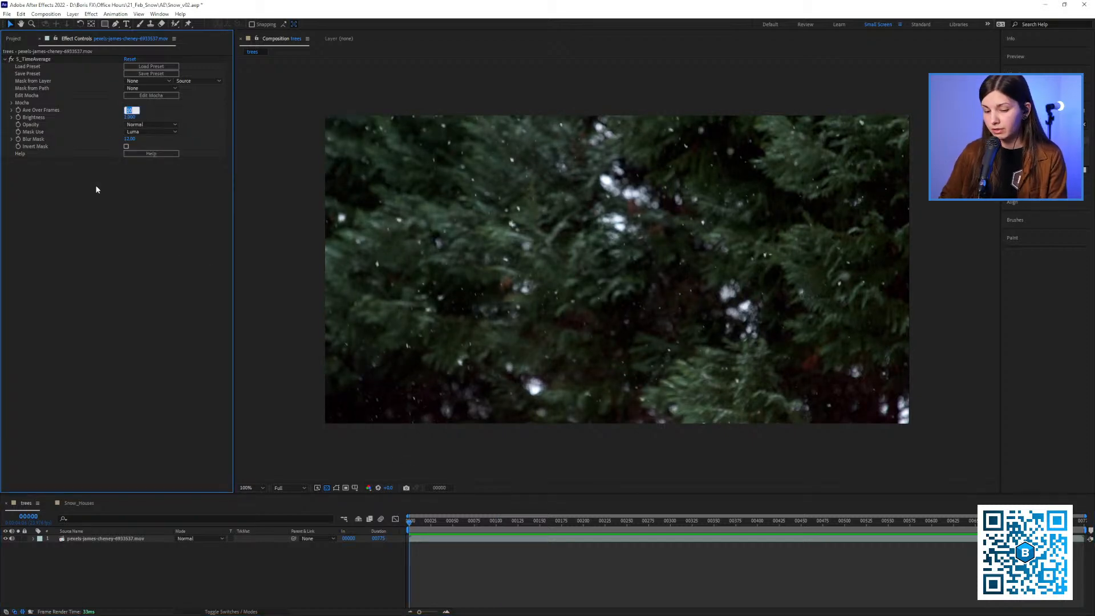
type("40")
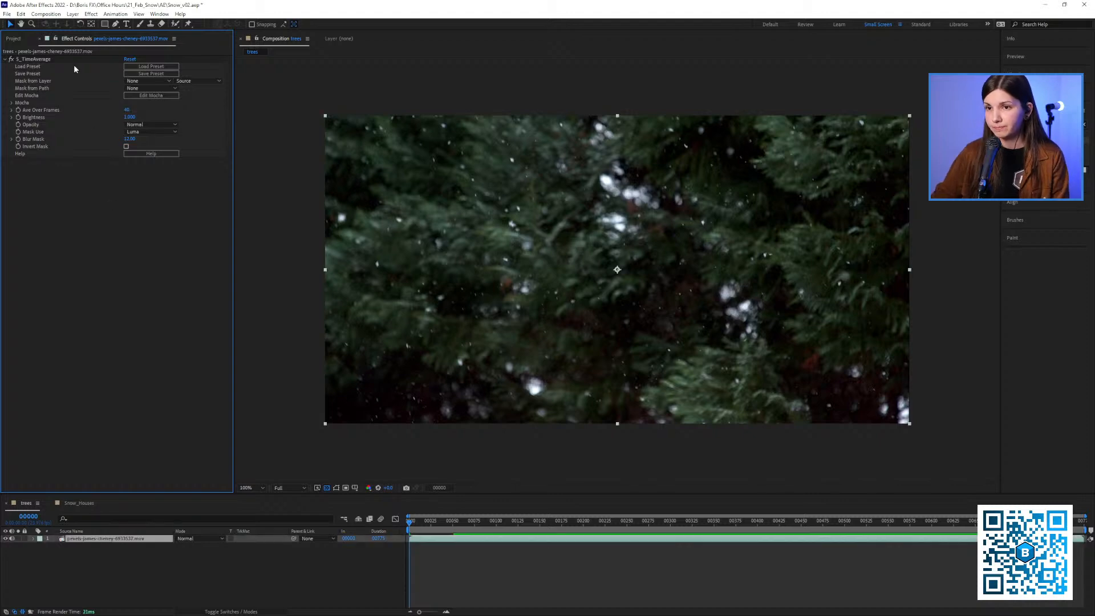
left_click(41, 60)
key("ctrl+alt+KP_Divide")
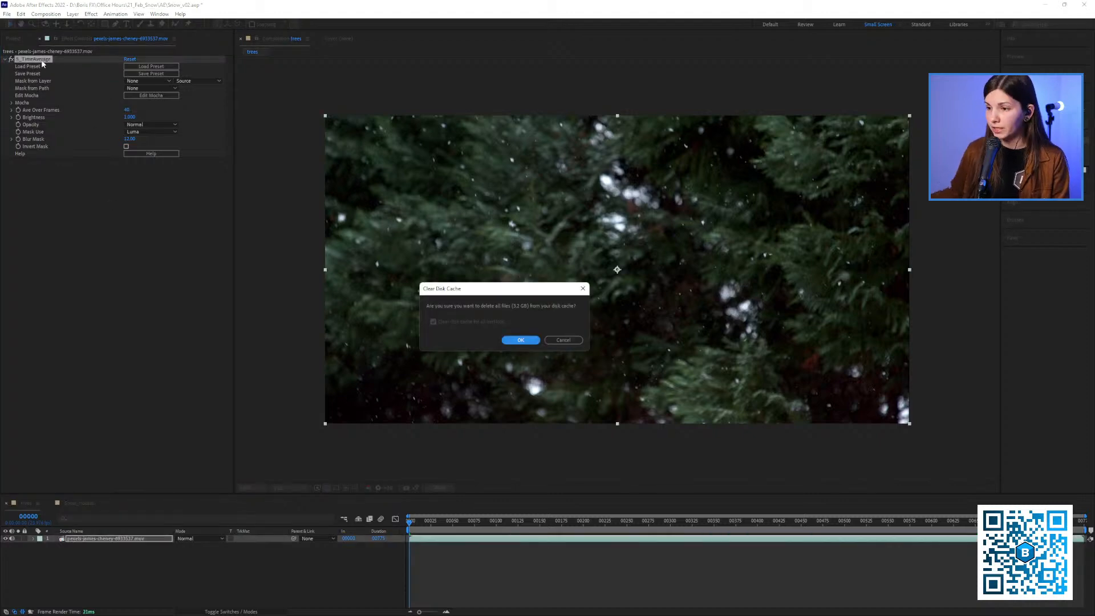
left_click(512, 341)
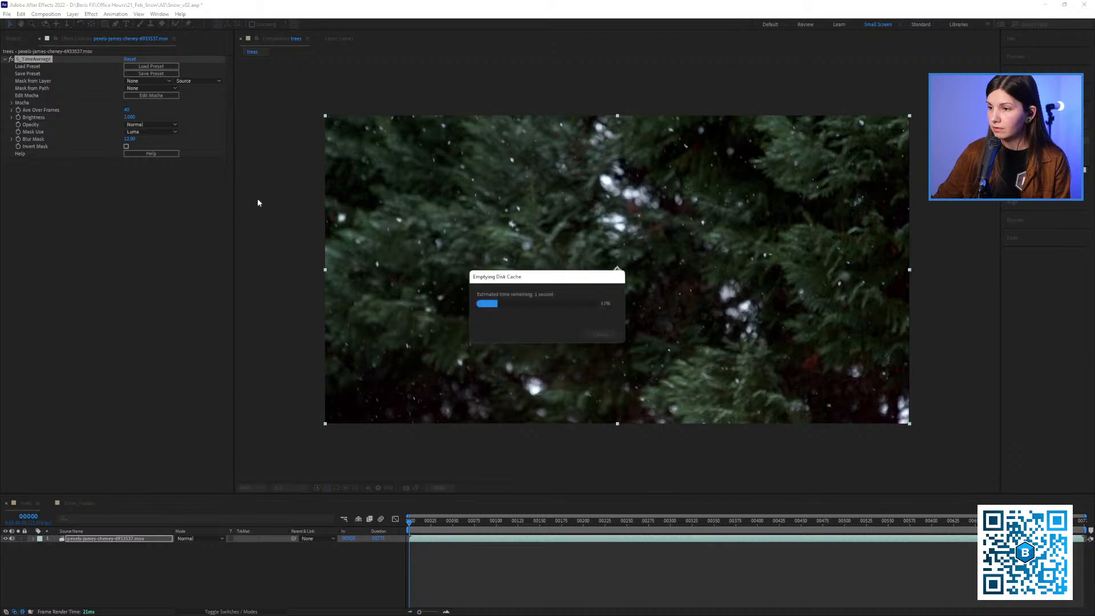
Preview the trees composition from the start with the 40-frame averaging
left_click(50, 60)
key("space")
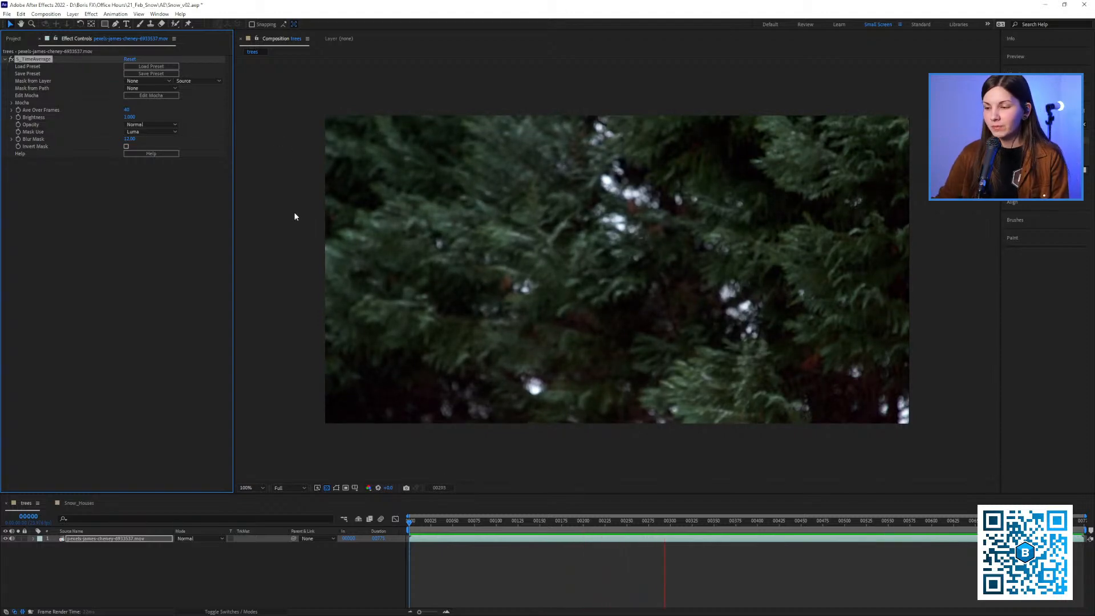
key("space")
Add frame 62 of the trees composition to the render queue as a still-frame file
left_click(463, 524)
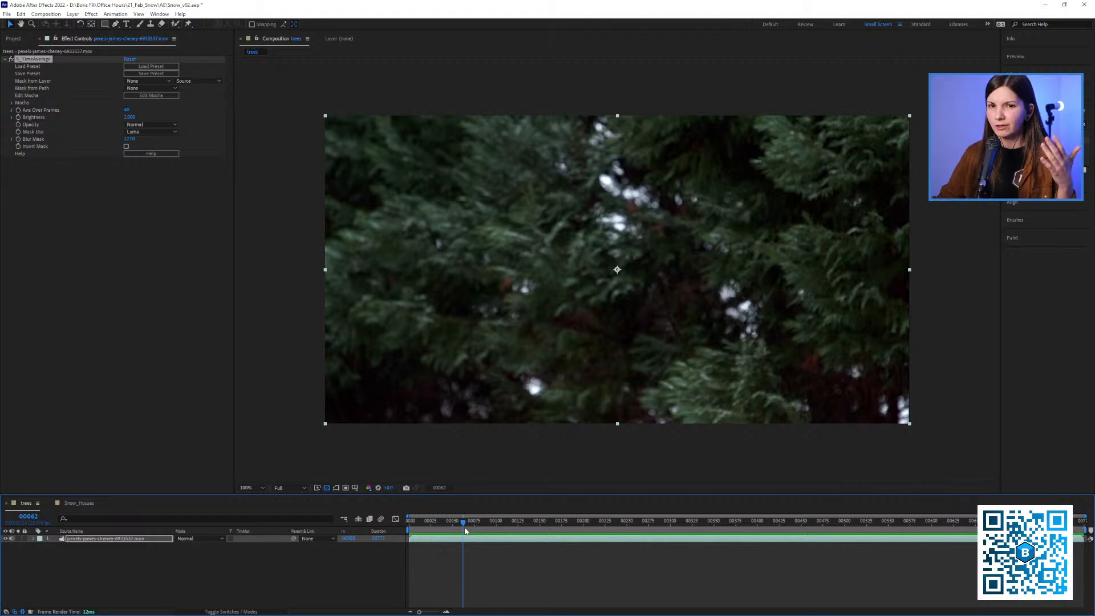
left_click(19, 41)
left_click(81, 42)
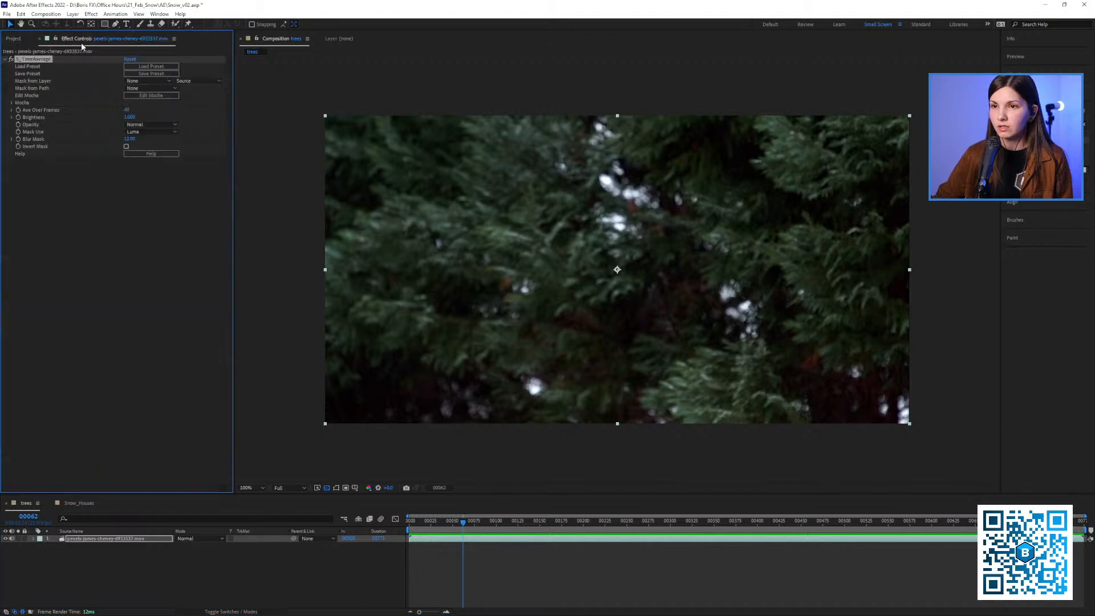
left_click(46, 14)
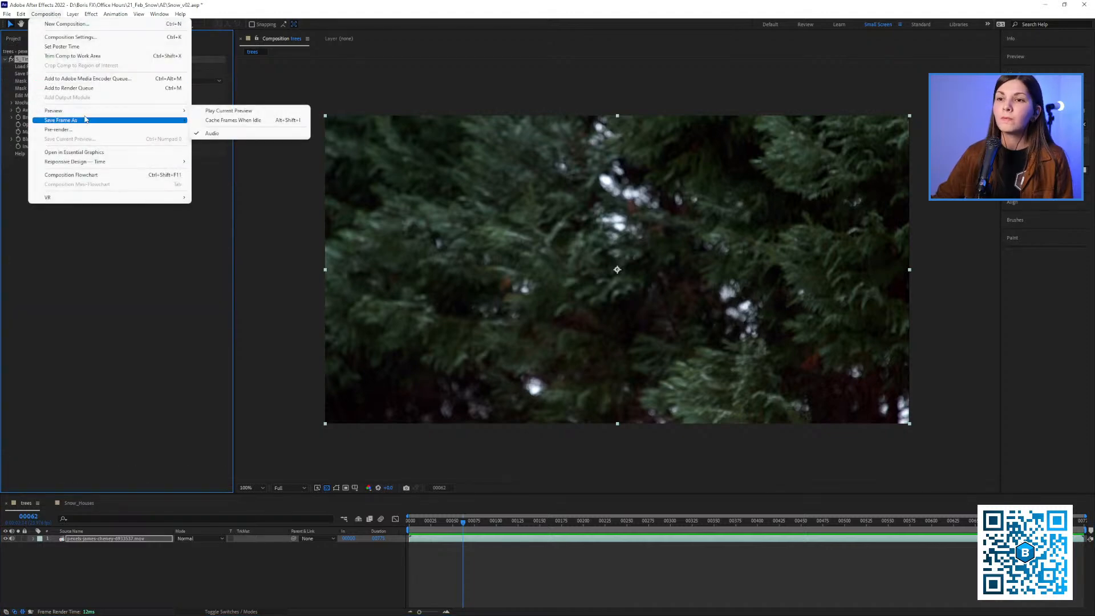
mouse_move(85, 119)
left_click(228, 122)
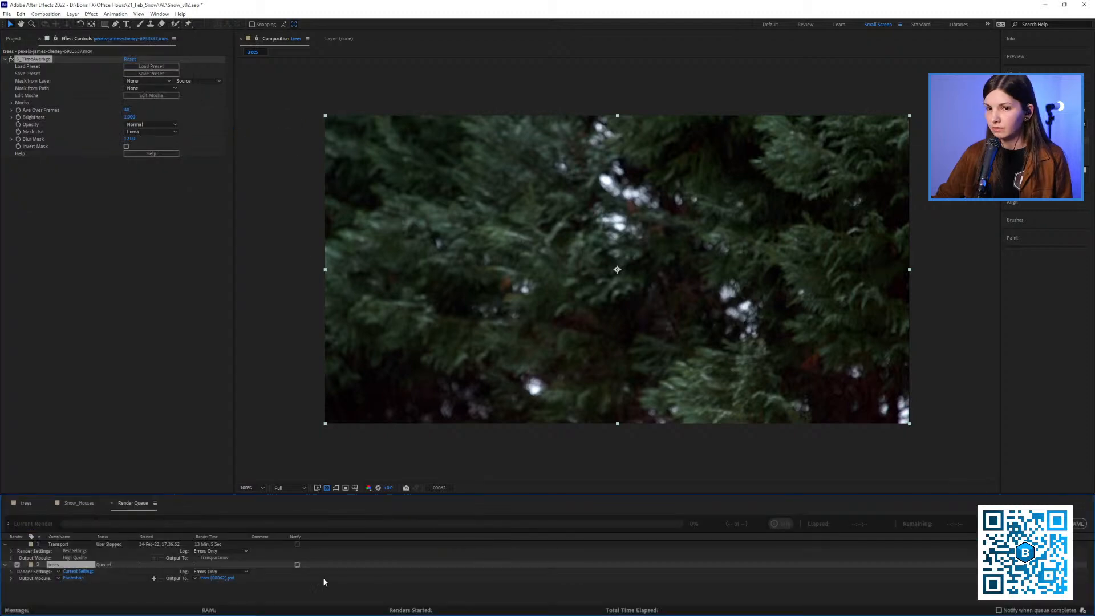
Apply the PNG rgb output template to the queued trees frame and accept its PNG Sequence settings with RGB channels
left_click(58, 579)
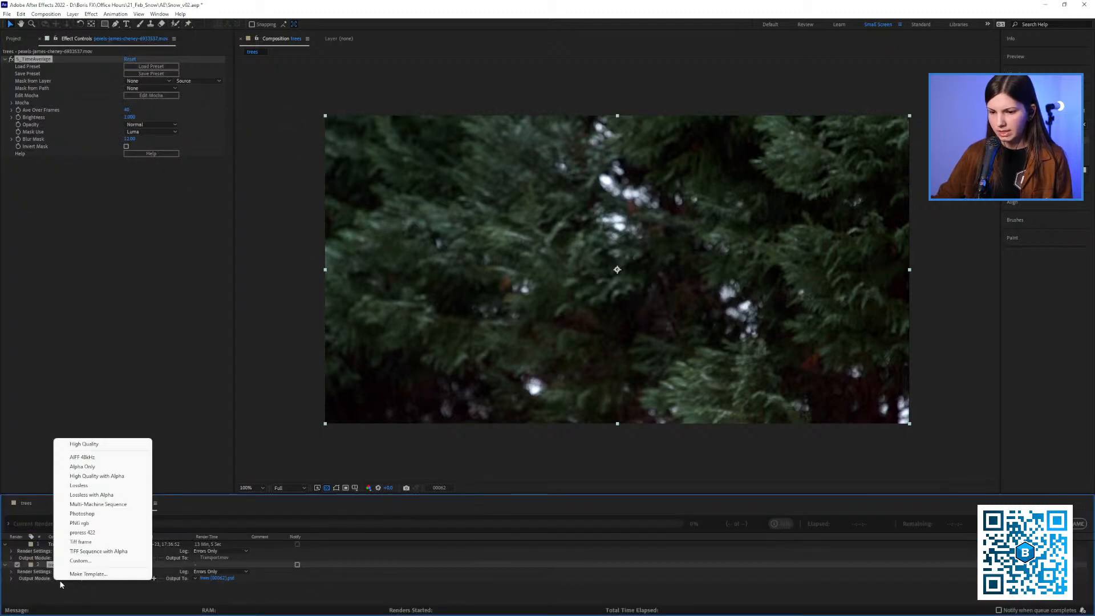
left_click(80, 523)
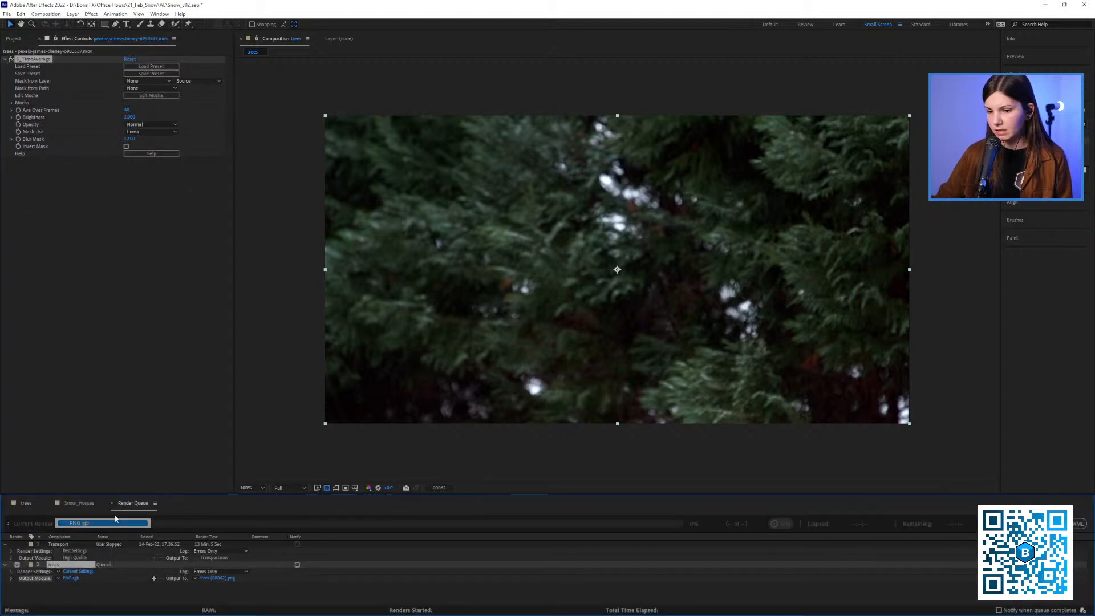
left_click(76, 578)
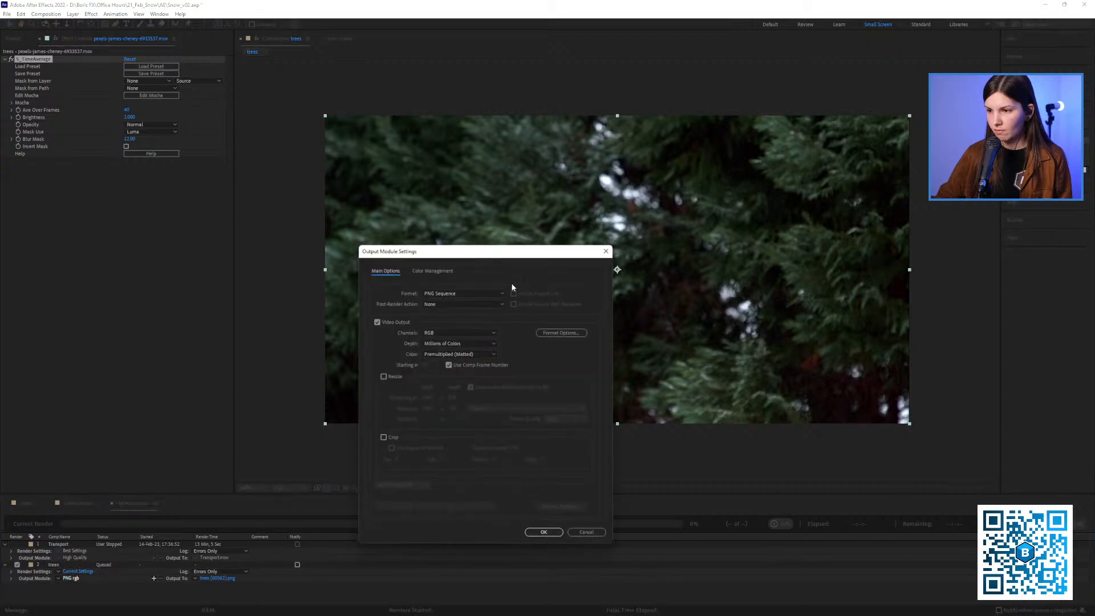
left_click(552, 336)
left_click(573, 323)
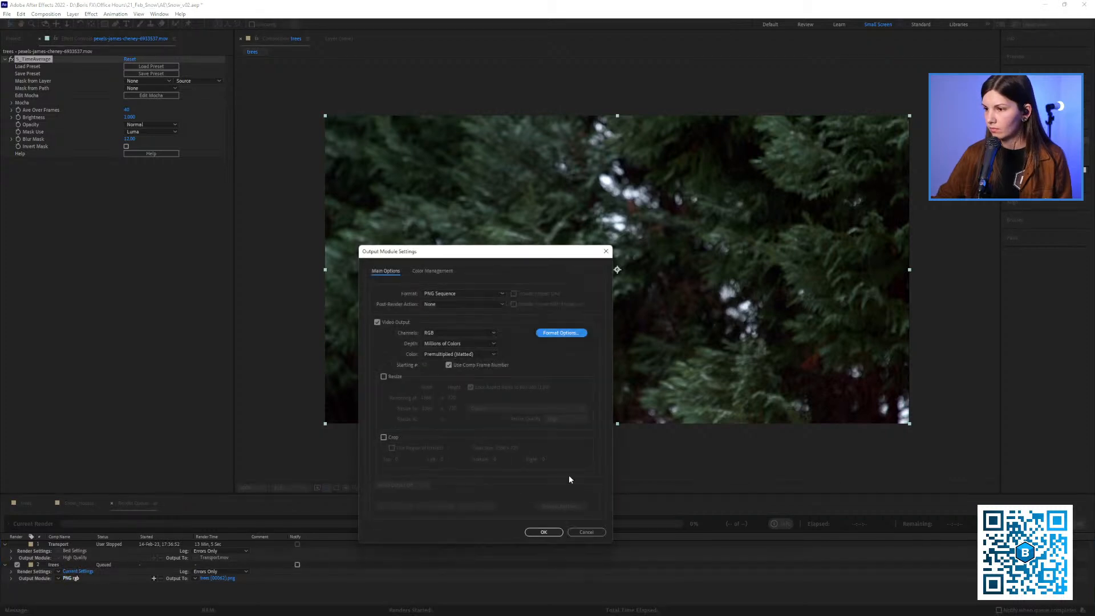
left_click(544, 532)
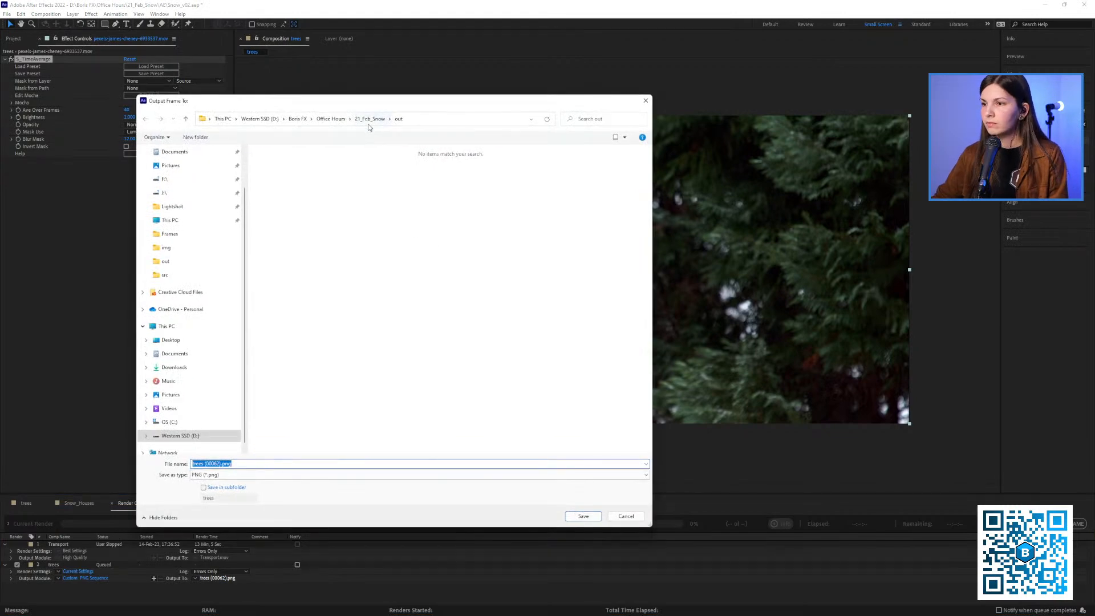
Set the output to trees (00062).png in the 21_Feb_Snow project's Frames new folder and render the frame
left_click(370, 119)
left_click_drag(425, 103, 450, 103)
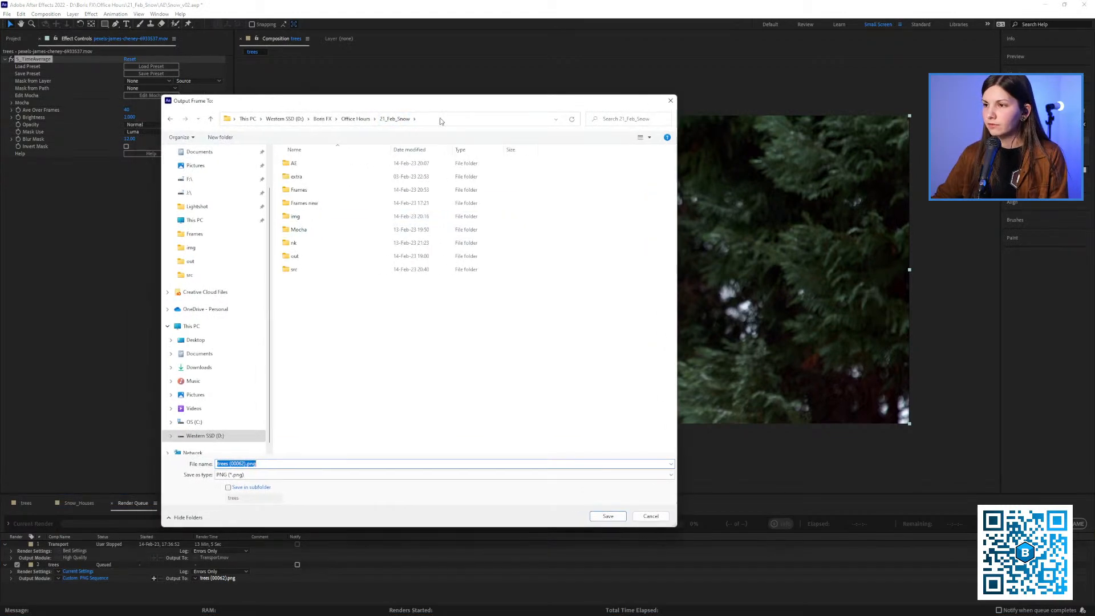
double_click(310, 203)
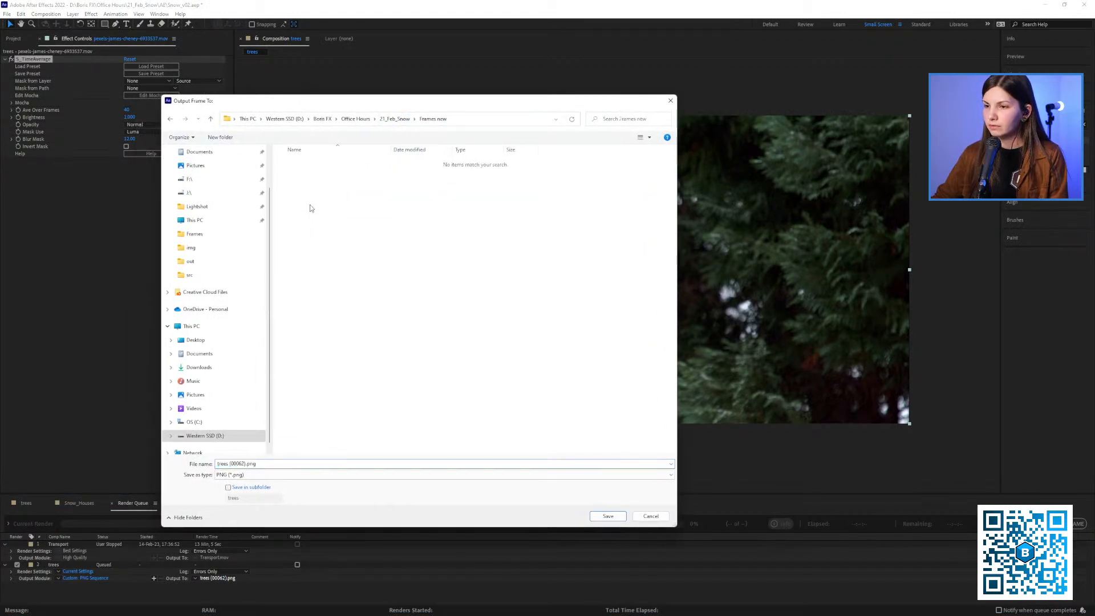
left_click(273, 462)
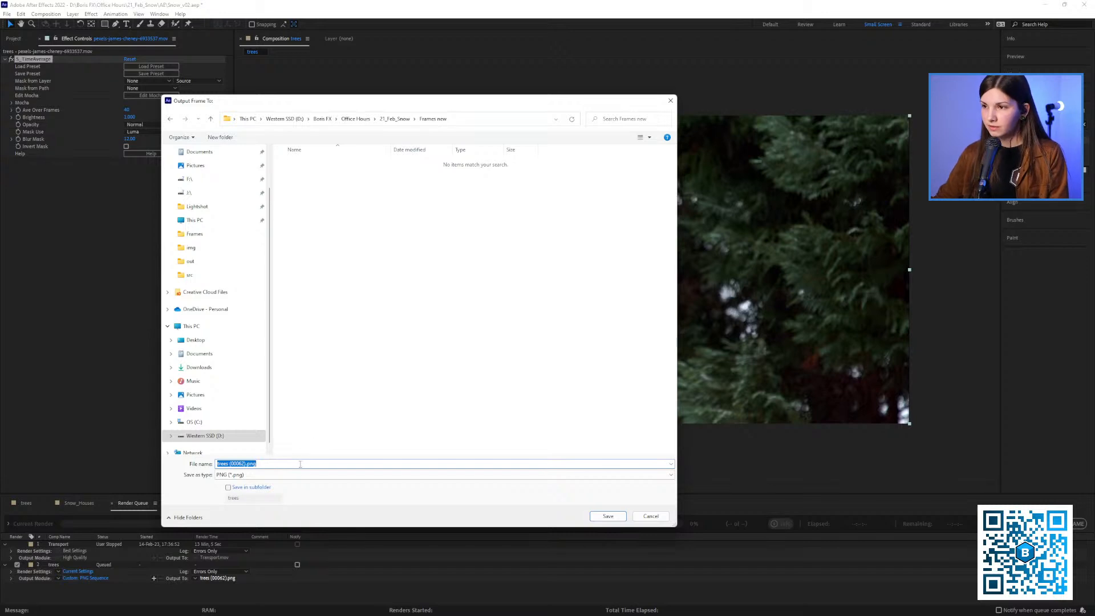
left_click(609, 516)
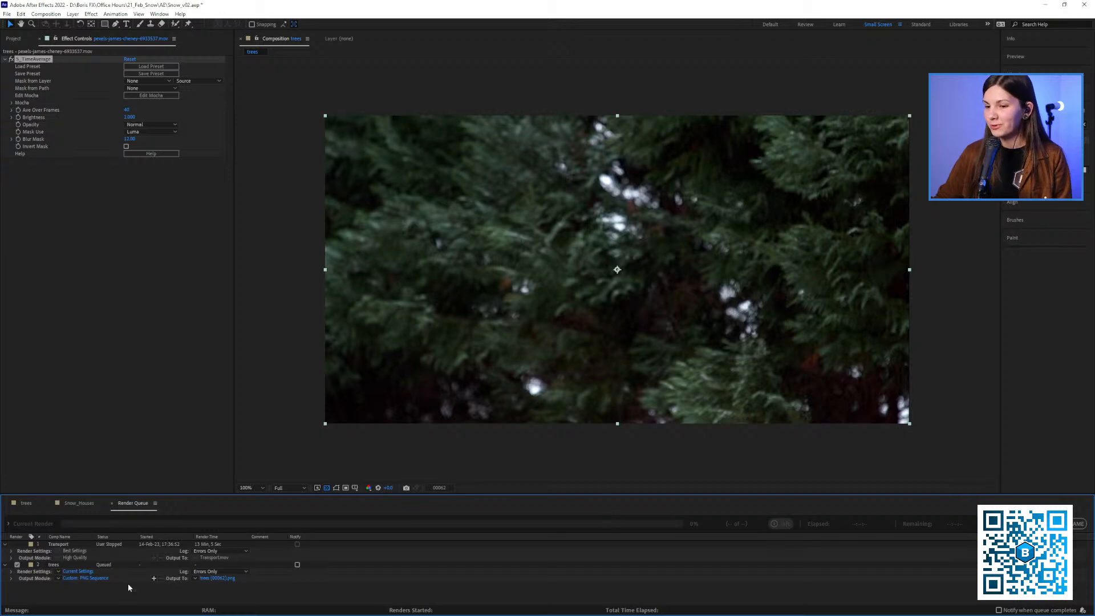
left_click(1012, 523)
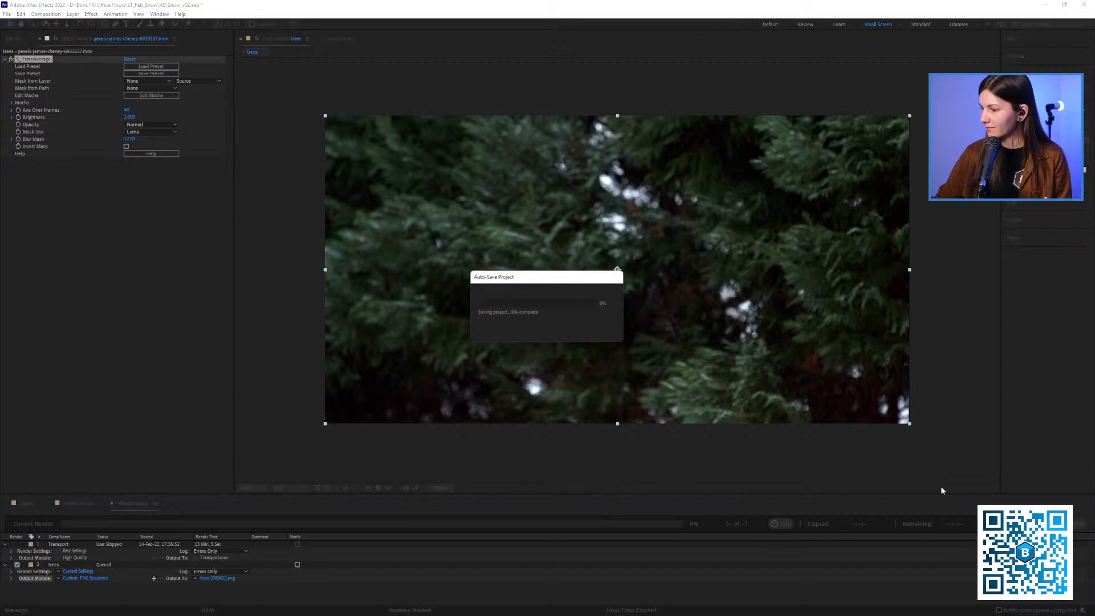
Delete the trees and Transport entries from the render queue and return to the trees composition's timeline
left_click(73, 565)
left_click(64, 545, "shift")
key("Delete")
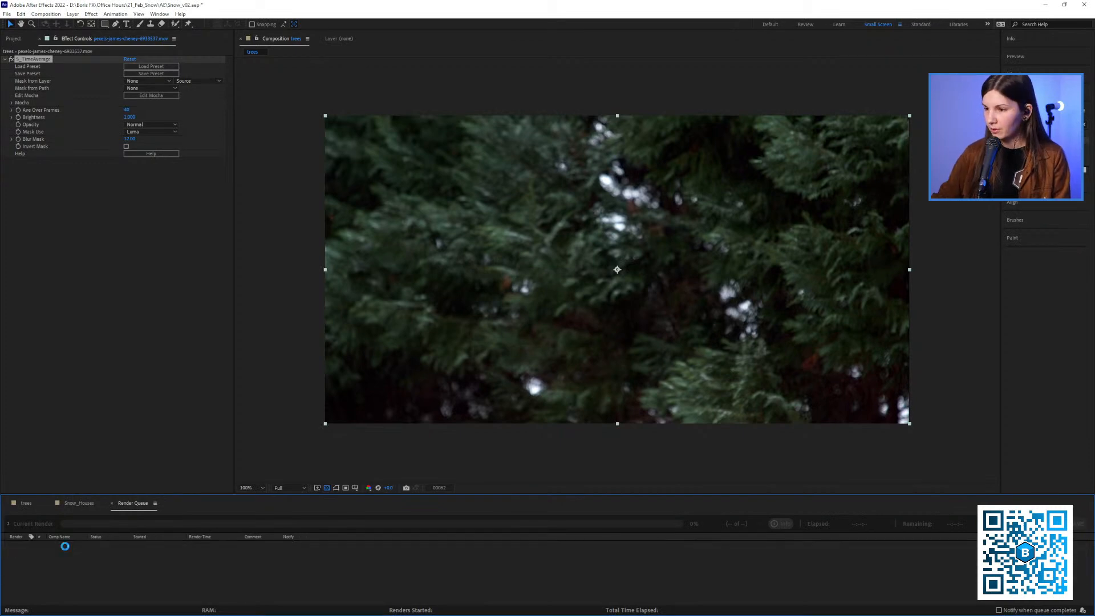
left_click(77, 504)
left_click(25, 504)
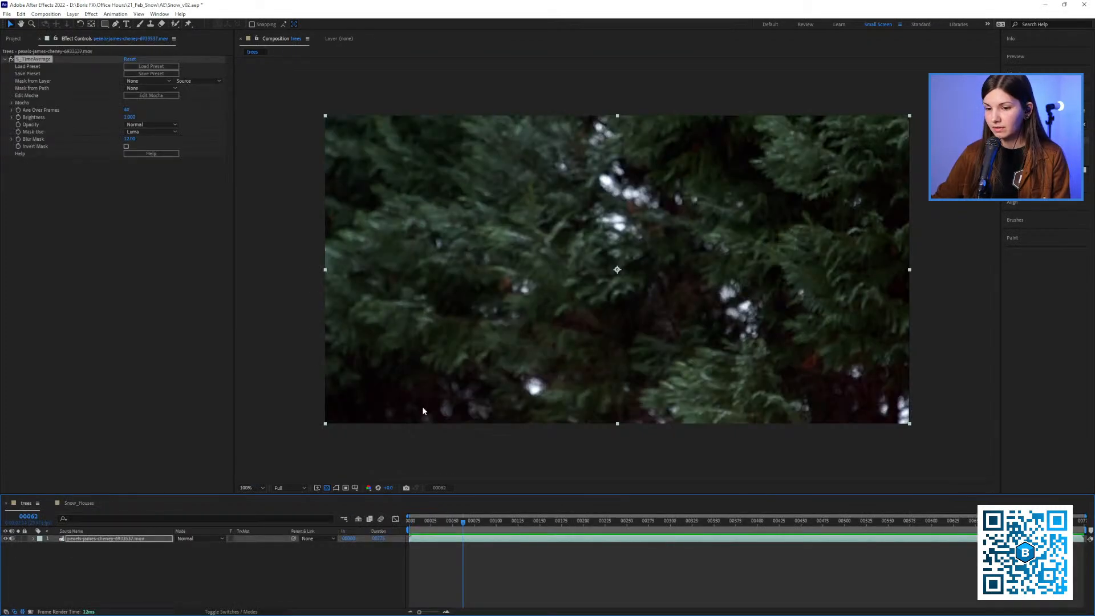
Delete the S_TimeAverage effect from the trees footage layer
left_click(142, 162)
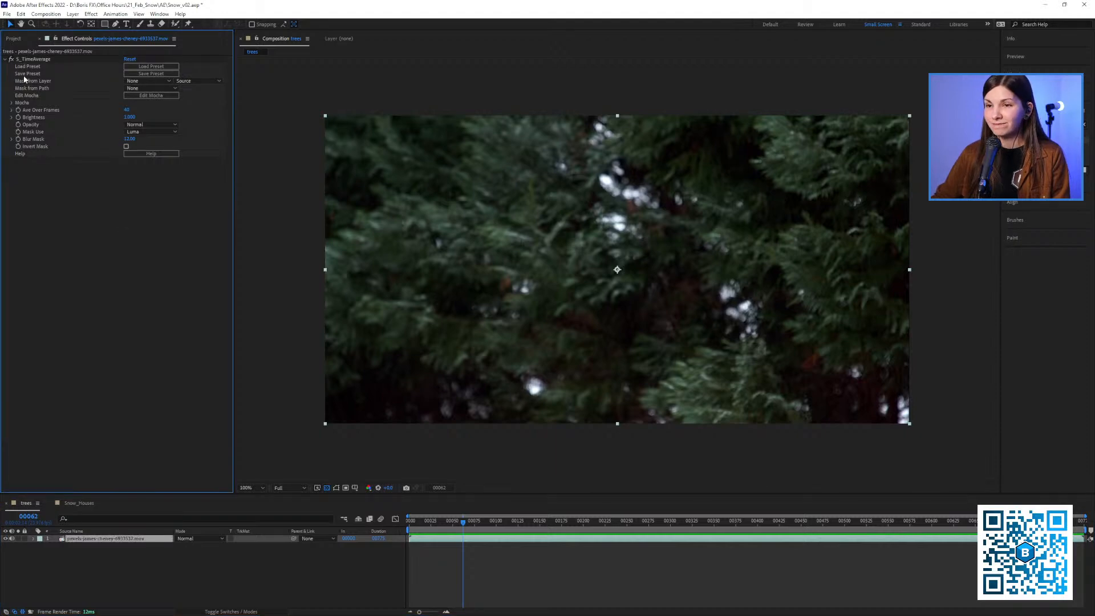
left_click(32, 62)
key("Delete")
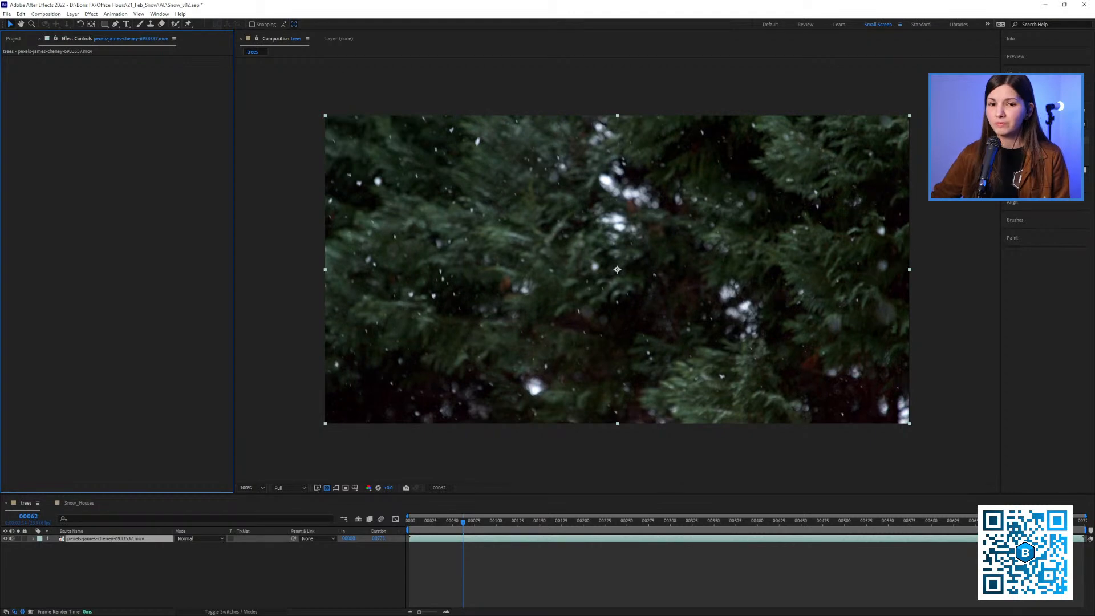
Bring trees (00062).png from the 21_Feb_Snow project's Frames new folder into the trees timeline beneath the snowy footage
key("alt+Tab")
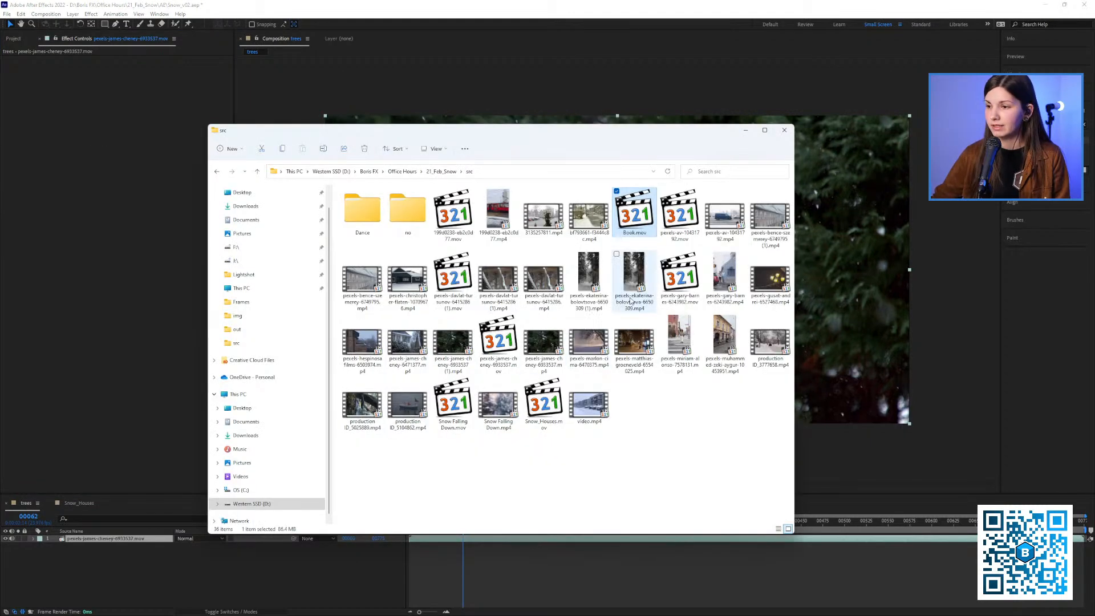
left_click(448, 172)
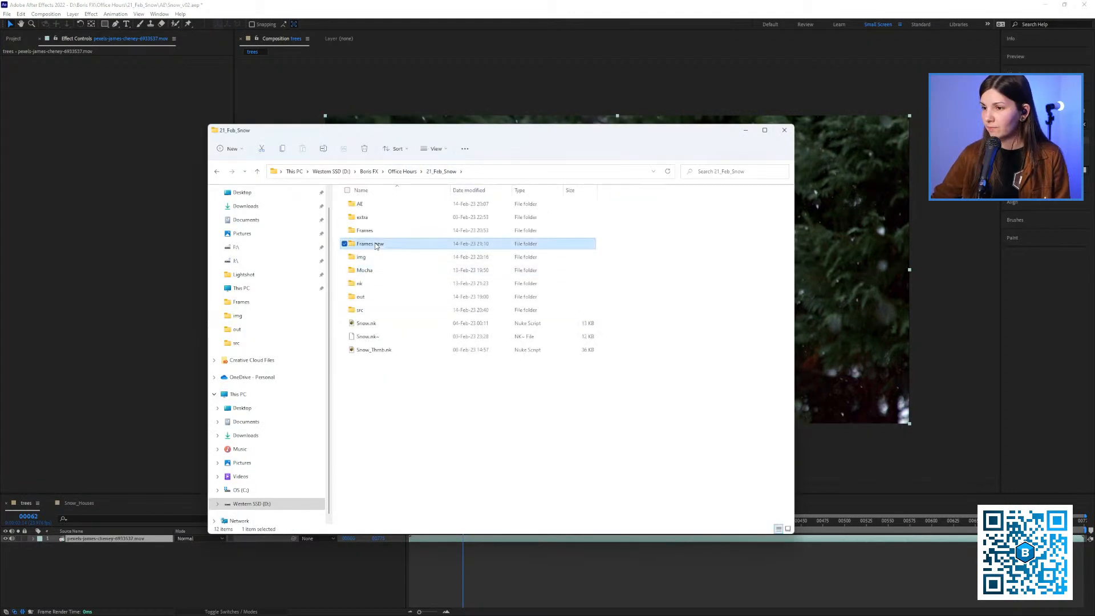
double_click(399, 245)
left_click_drag(370, 216, 91, 556)
left_click_drag(436, 523, 428, 523)
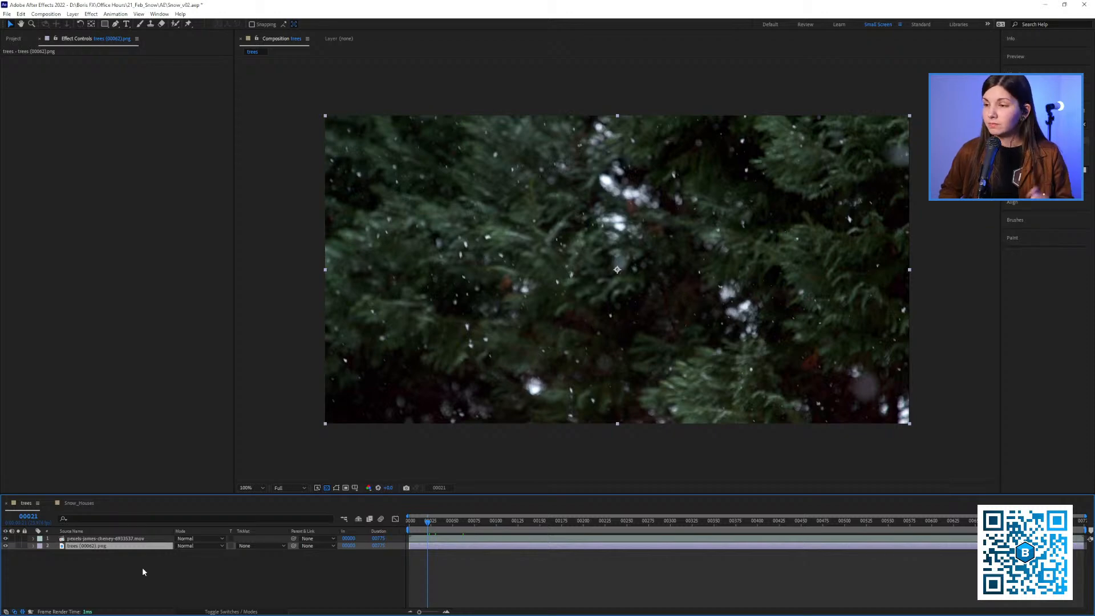
Play the snowy footage, and hide its layer to view the clean still frame underneath
left_click(103, 540)
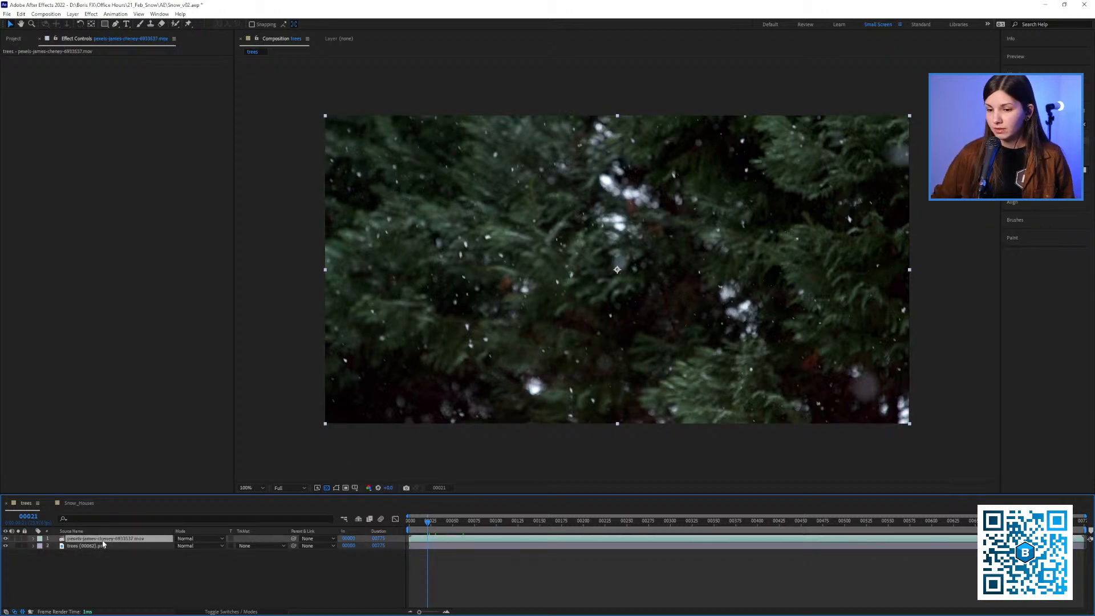
left_click(12, 38)
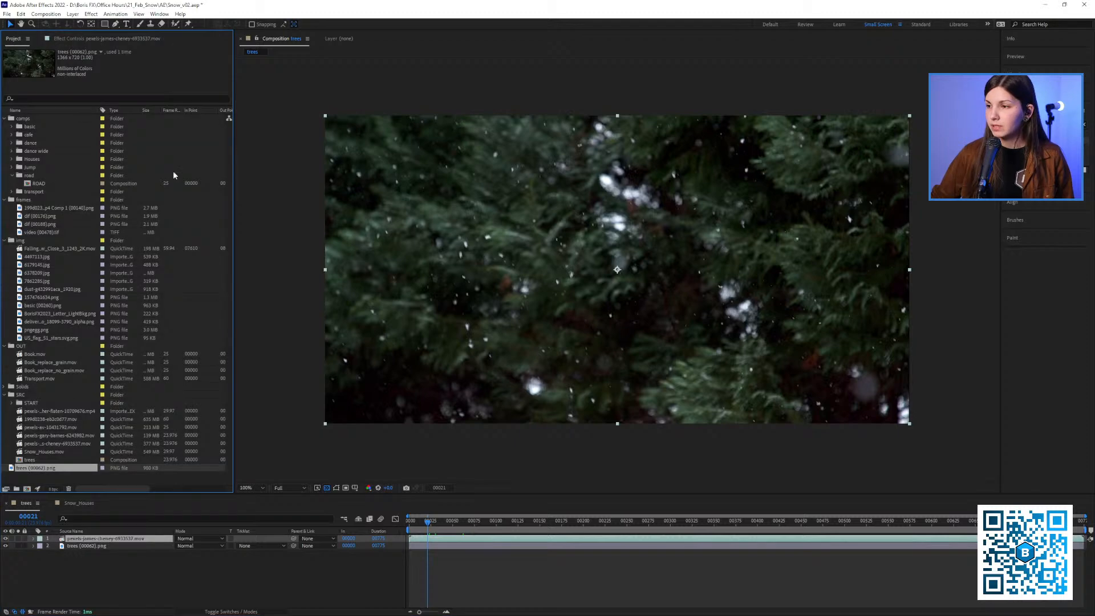
key("space")
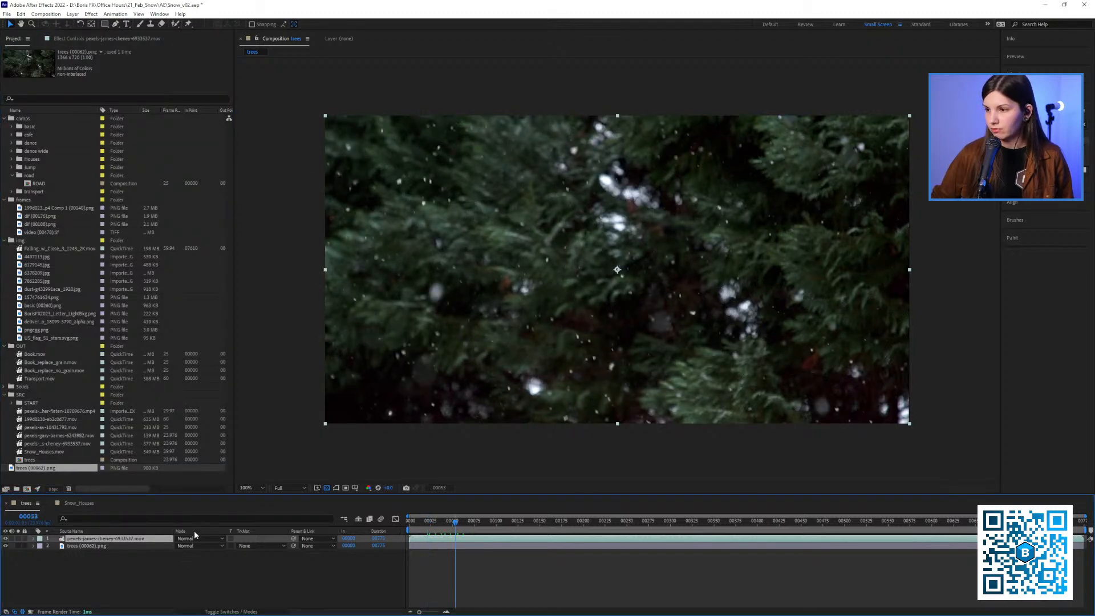
left_click(81, 547)
left_click(5, 539)
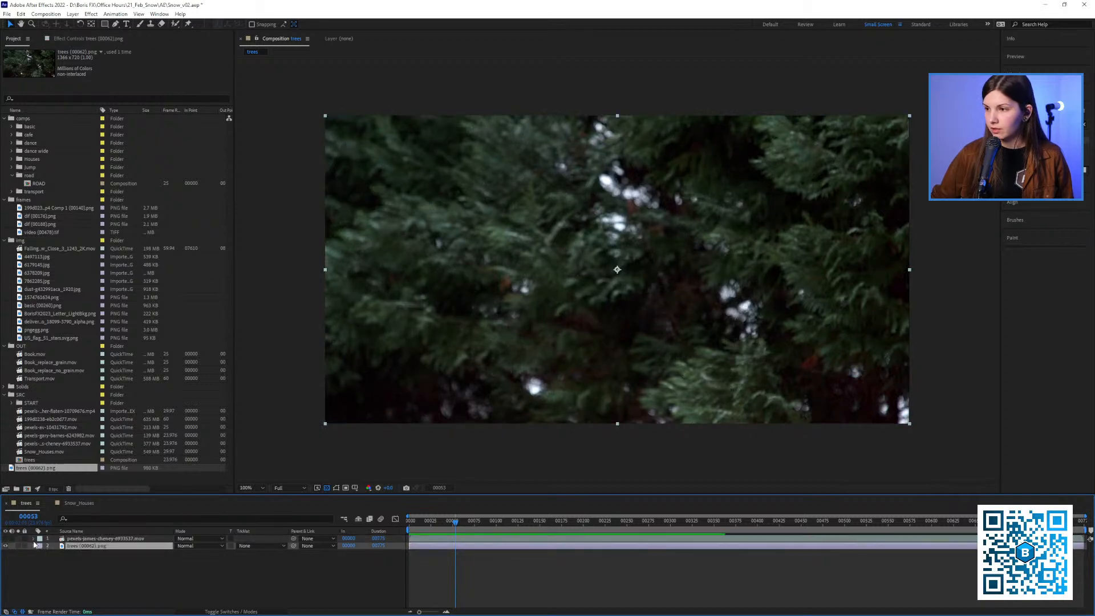
Add the BorisFX2023_Letter_LightBkg.png logo above the trees layers near the frame's centre and scale it to 10%
left_click(54, 322)
left_click_drag(54, 314, 595, 256)
key("s")
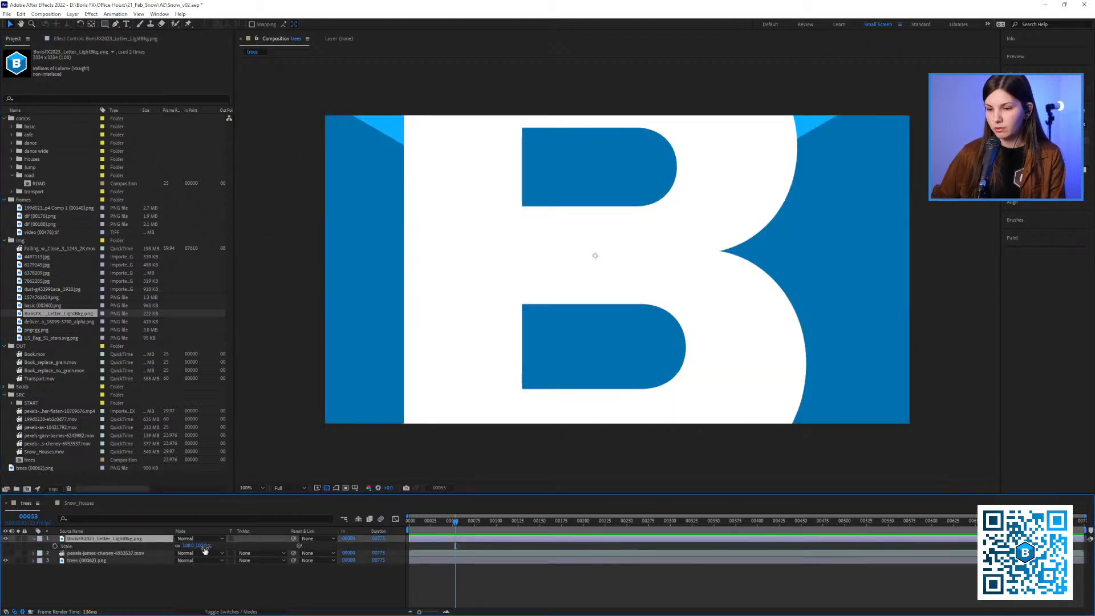
left_click_drag(187, 545, 141, 539)
left_click_drag(634, 282, 605, 285)
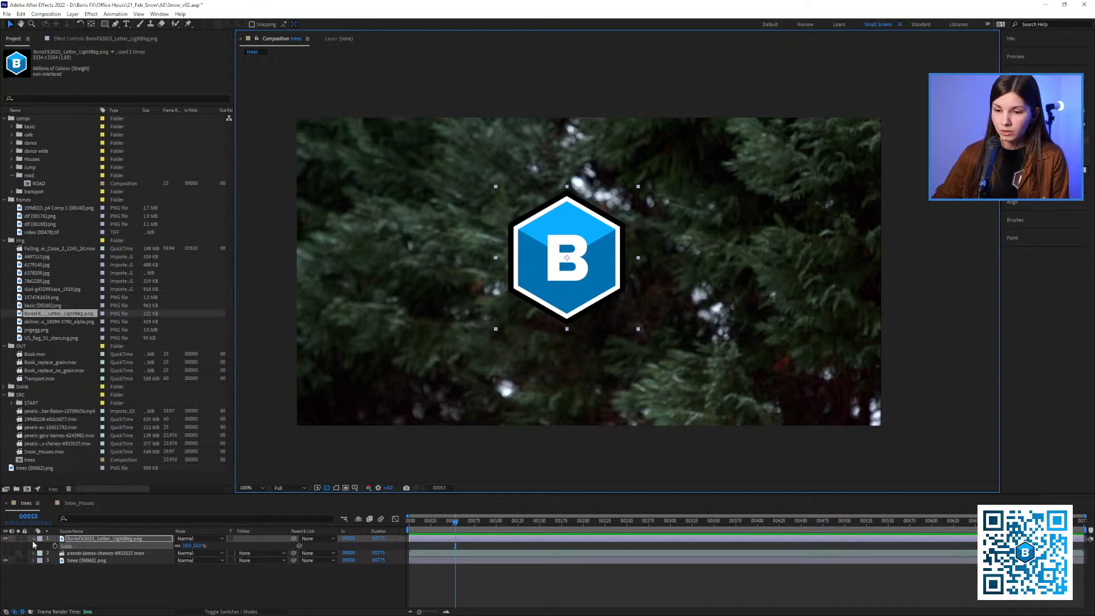
Hide the logo layer and show the snowy footage layer again
left_click(6, 539)
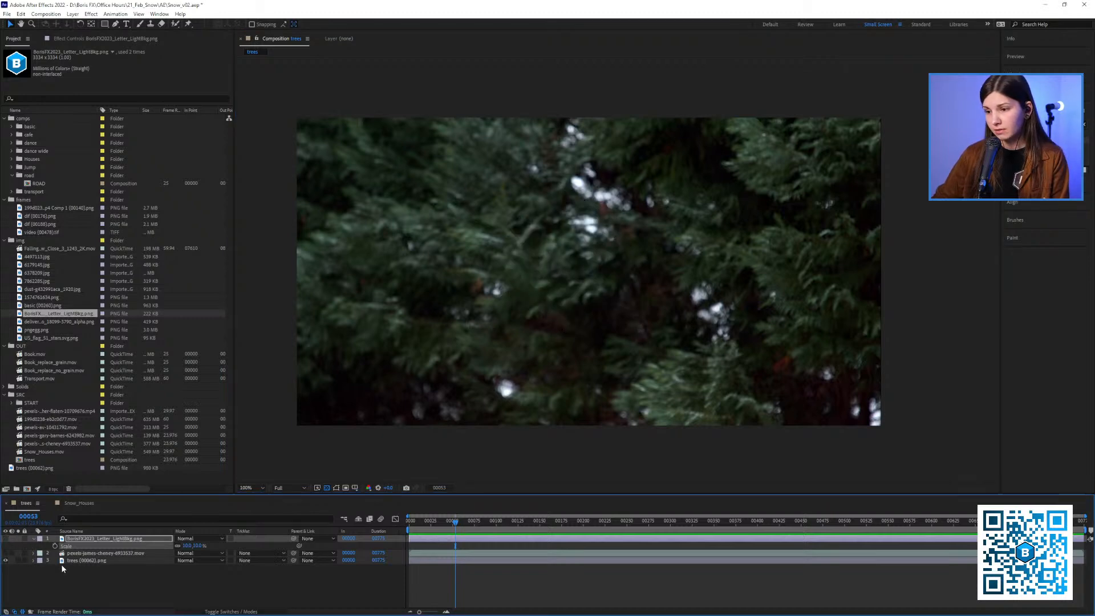
left_click(64, 552)
left_click(5, 552)
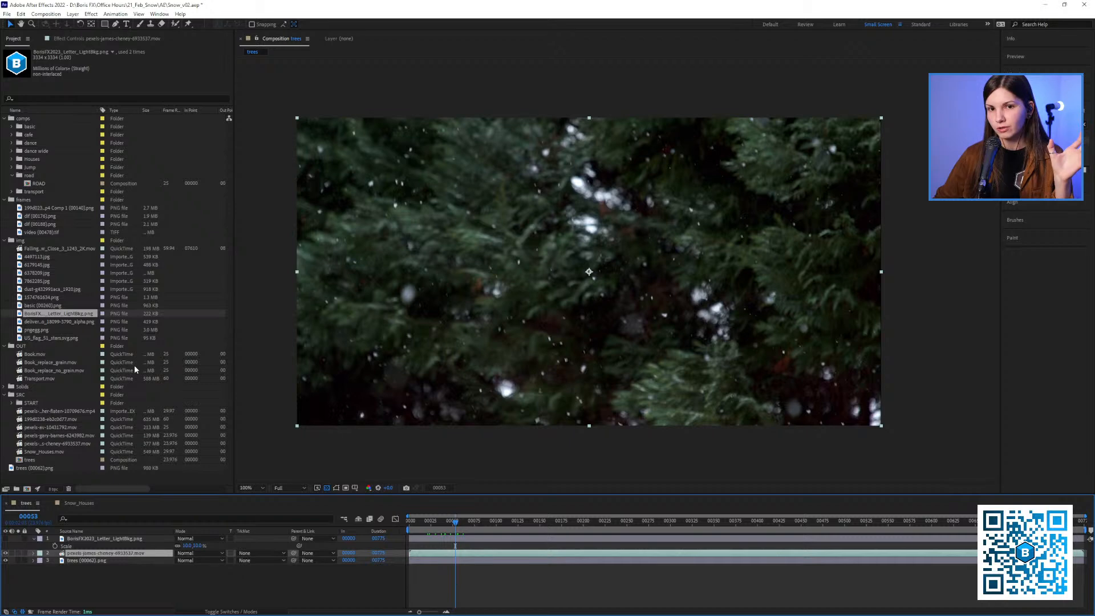
Set the snowy footage layer's blending mode to Difference over the clean still frame
left_click(193, 554)
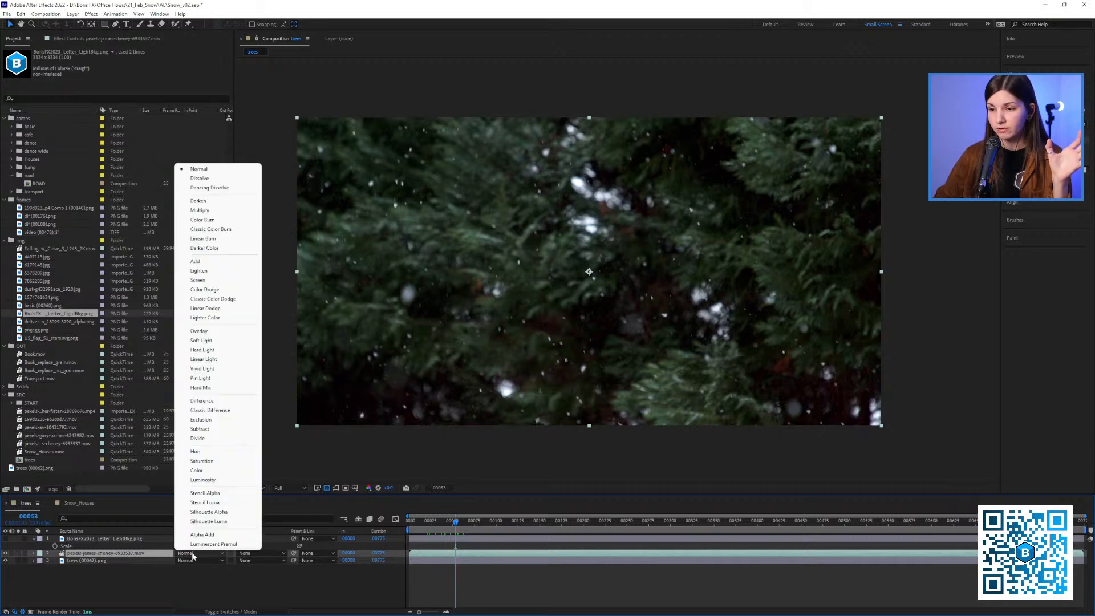
left_click(128, 573)
left_click(83, 554)
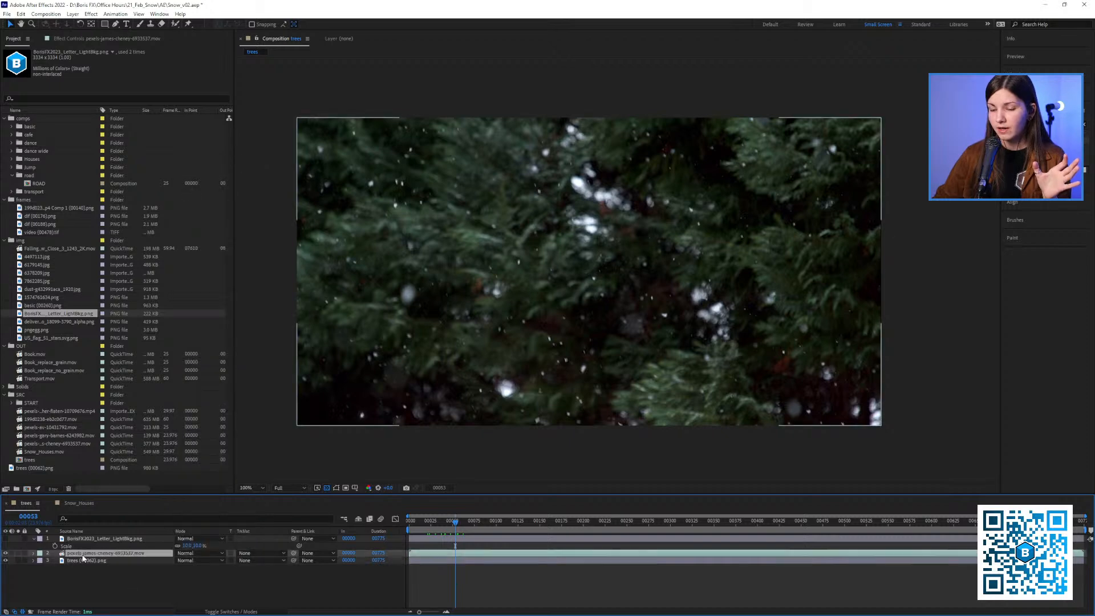
left_click(184, 554)
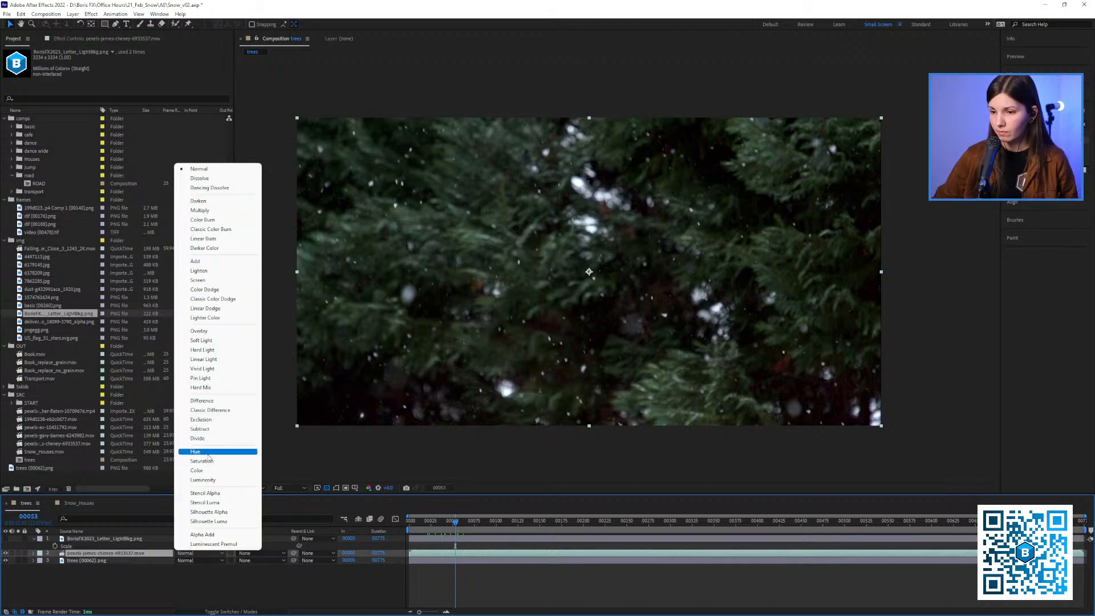
left_click(203, 401)
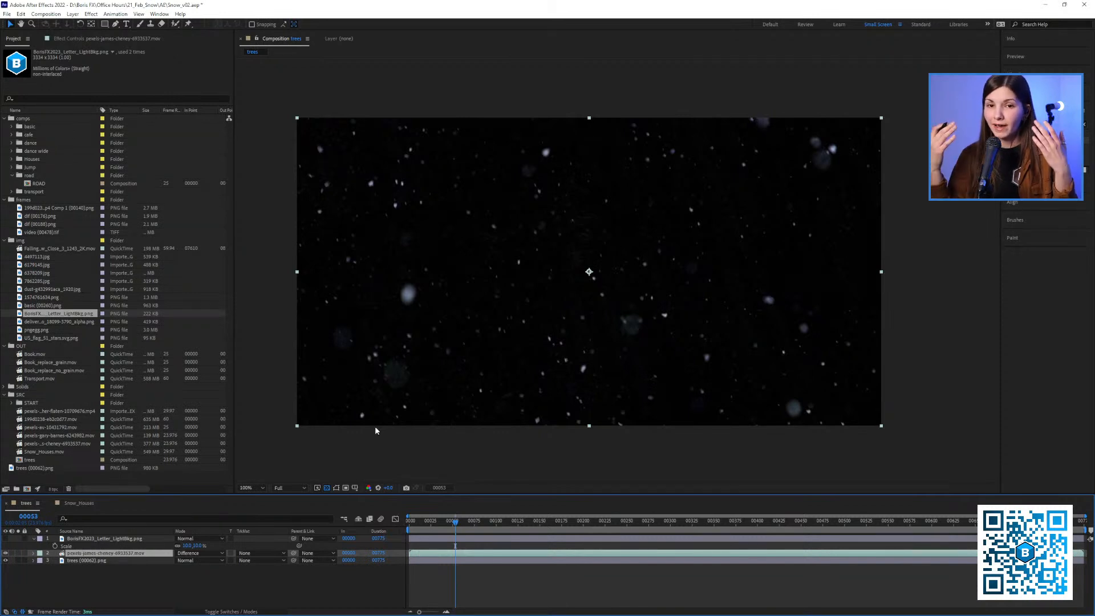
Duplicate the snowy footage and the clean still, keeping one copy of each beneath the Difference pair
left_click(82, 561)
left_click(84, 554)
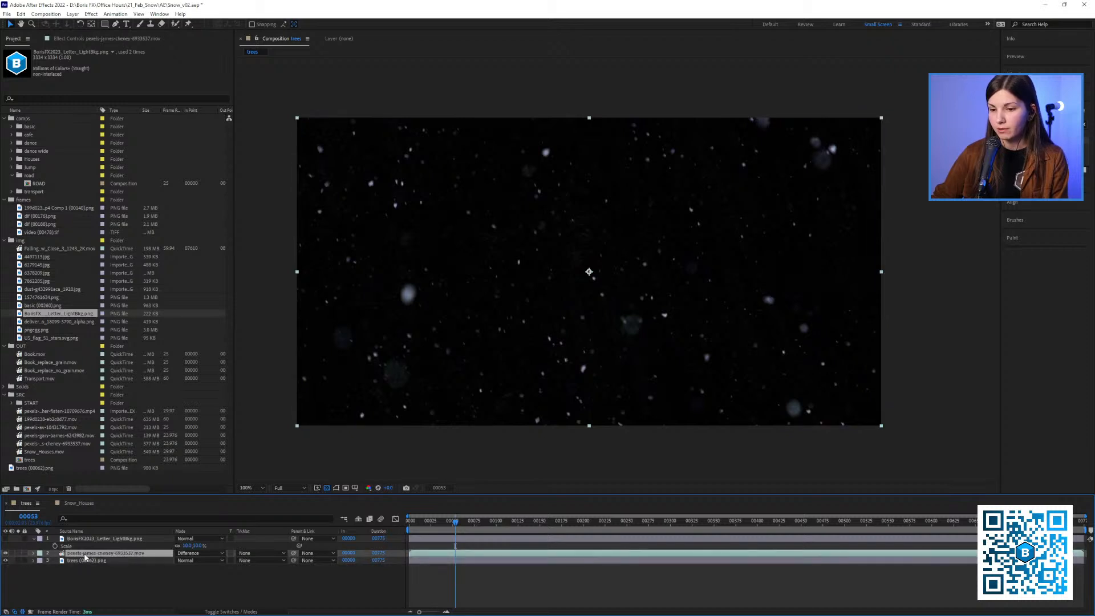
key("ctrl+d")
left_click_drag(84, 554, 79, 572)
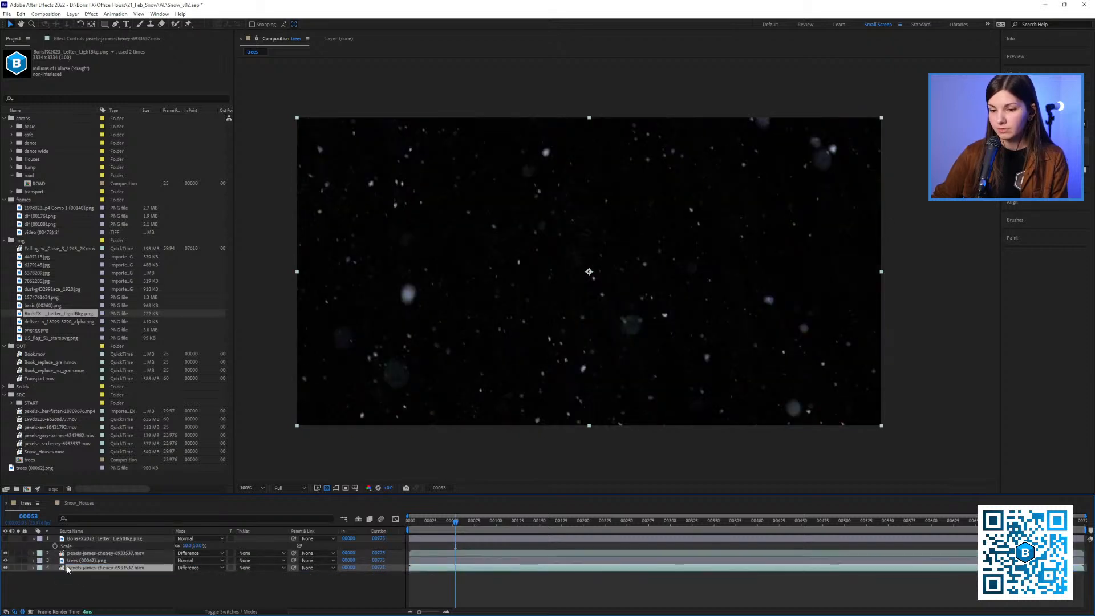
left_click(71, 561)
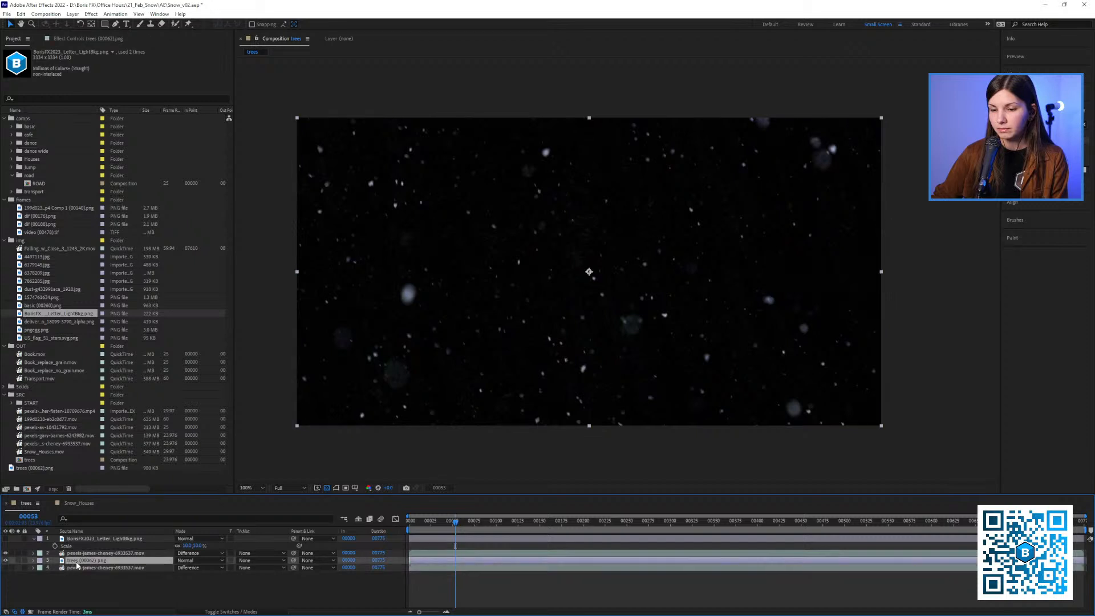
key("ctrl+d")
Pre-compose the upper Difference footage and still layers into a composition named snow_only, moving all attributes
left_click(77, 555, "shift")
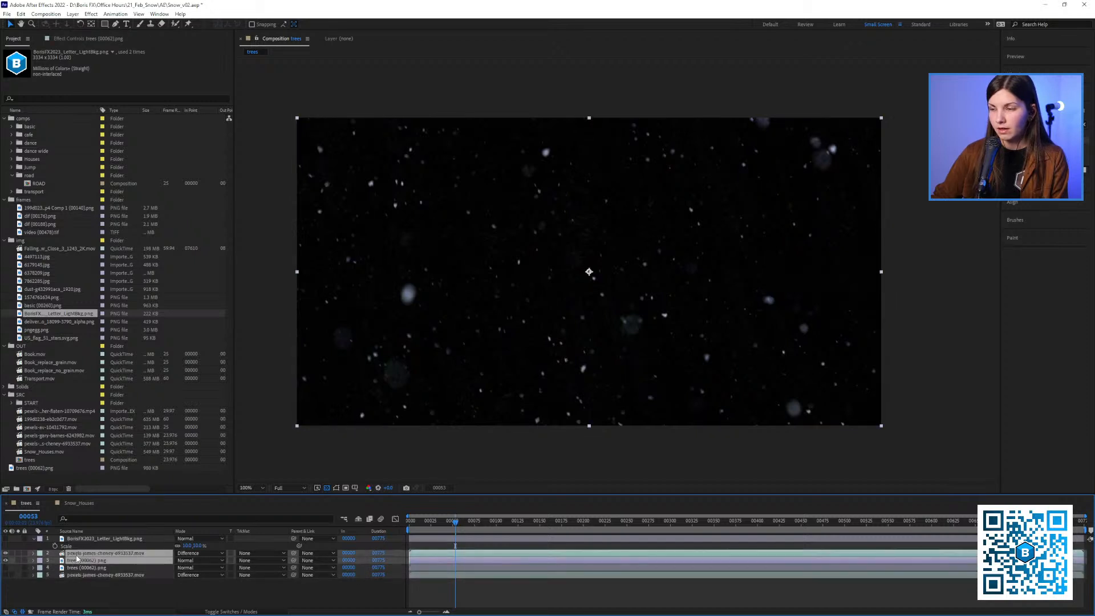
left_click_drag(453, 526, 426, 563)
right_click(111, 561)
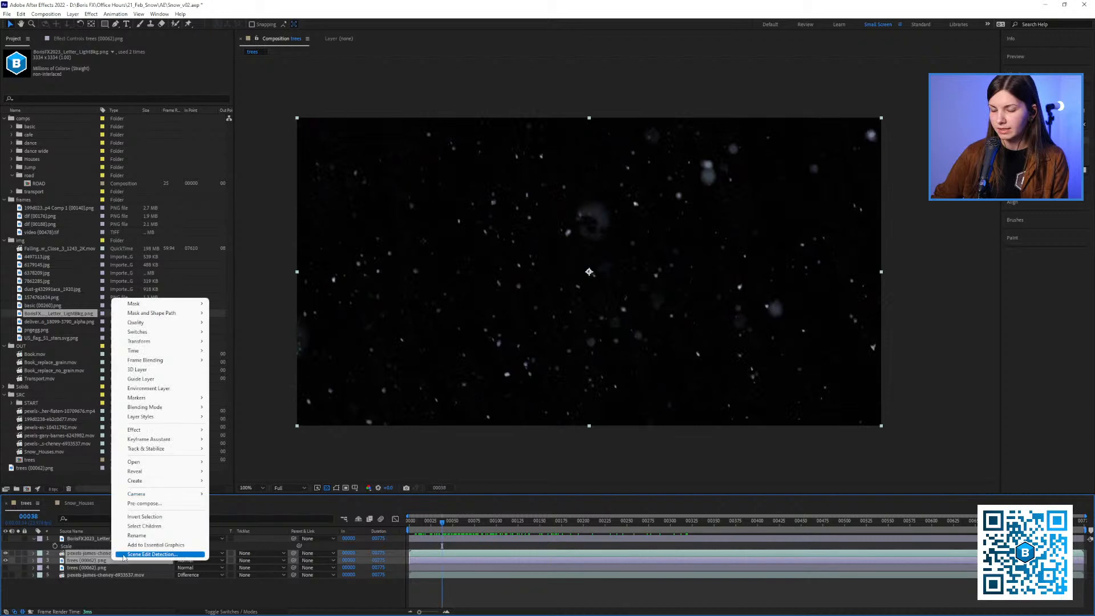
left_click(150, 506)
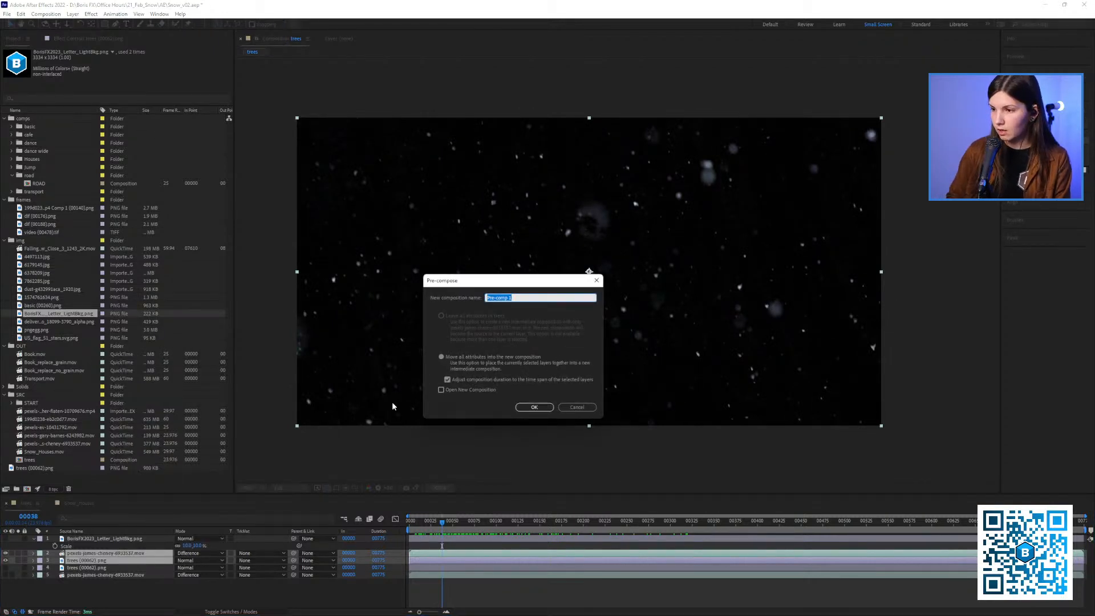
type("snow_on")
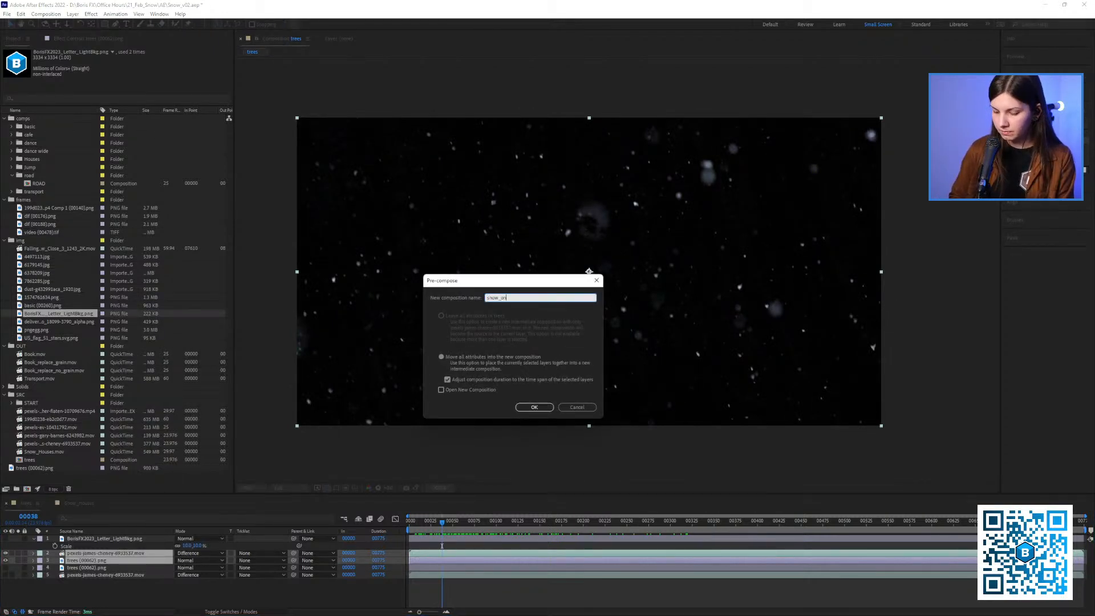
type("ly")
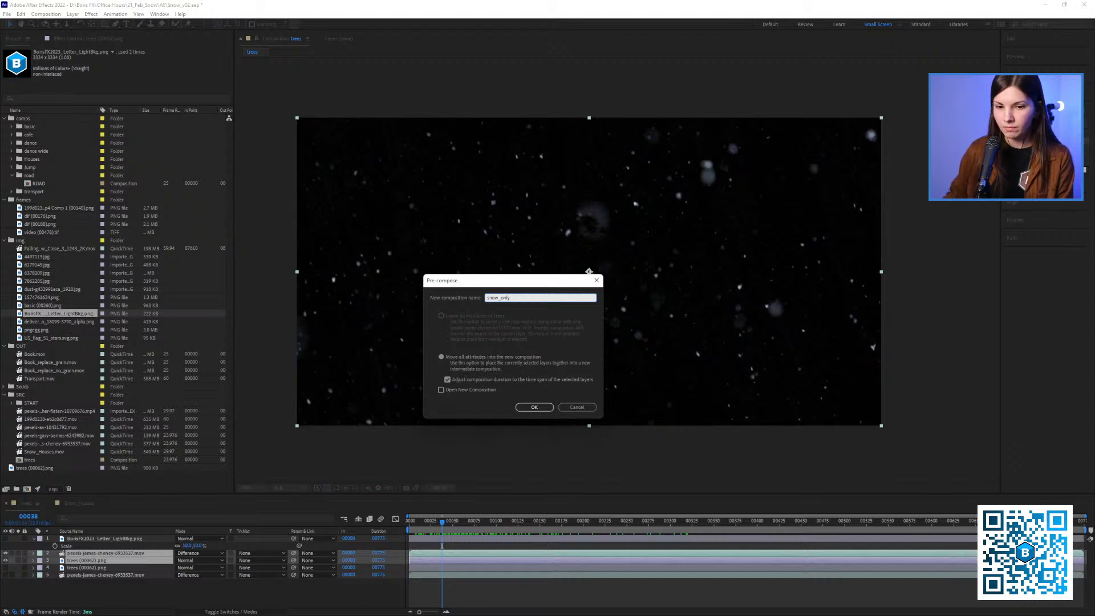
key("Return")
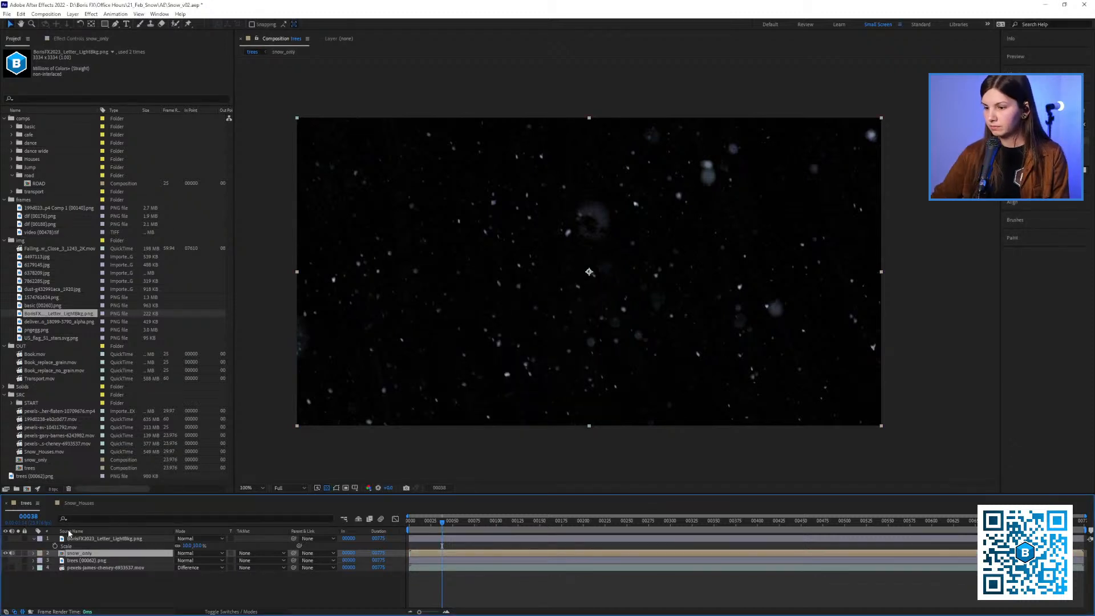
Mute the snow_only layer's audio, and hide snow_only while showing the original footage at the bottom of the stack
mouse_move(443, 529)
left_mouse_down()
mouse_move(538, 524)
mouse_move(433, 523)
mouse_move(458, 531)
left_mouse_up()
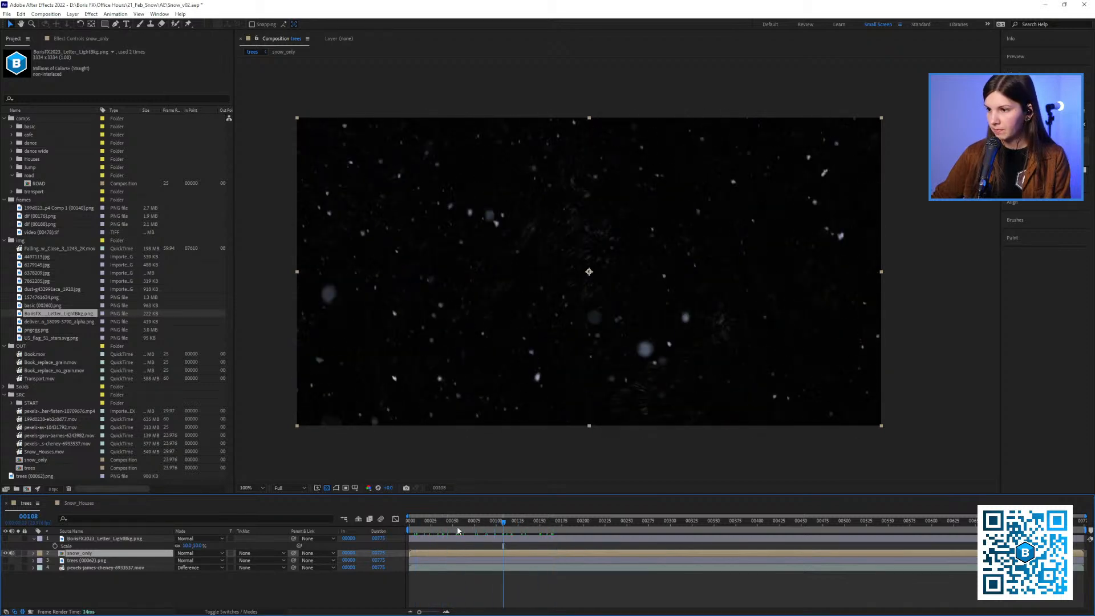
left_click(10, 554)
left_click(73, 568)
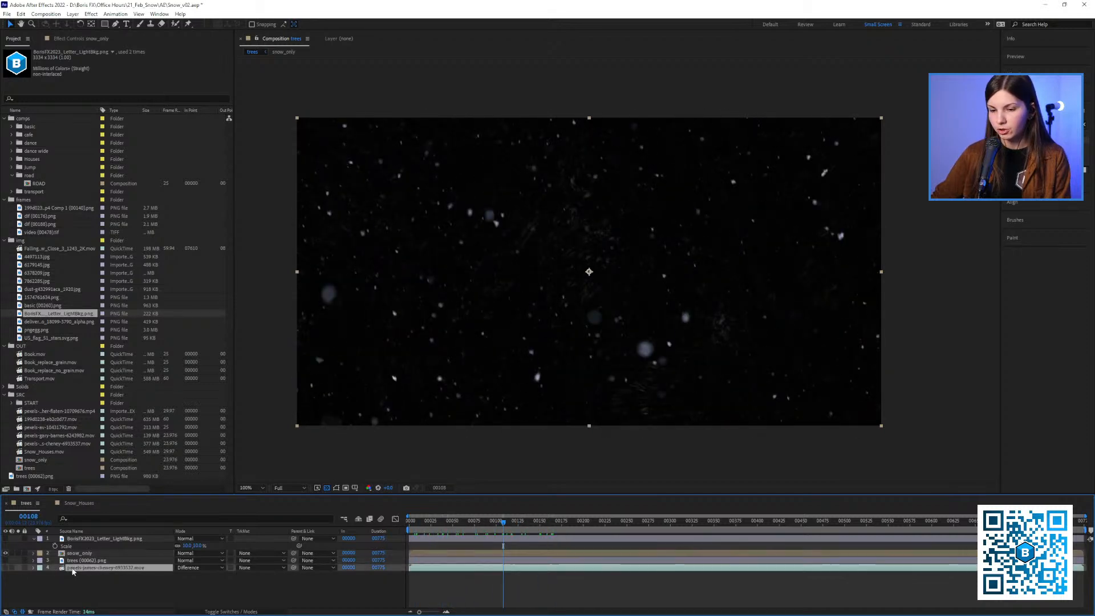
left_click(6, 568)
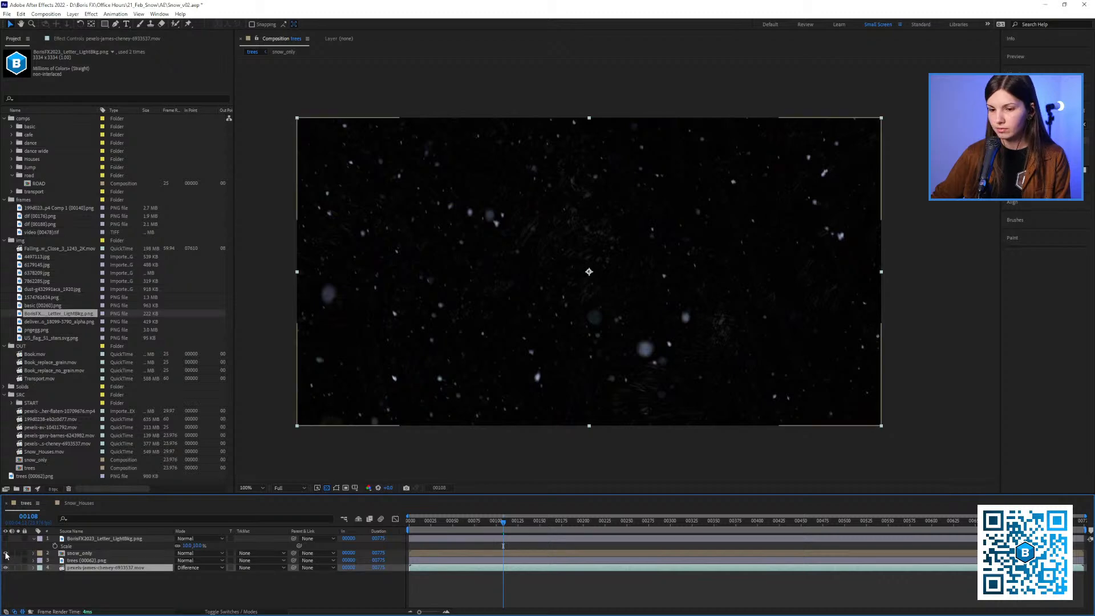
left_click(6, 553)
mouse_move(459, 530)
left_mouse_down()
mouse_move(512, 537)
mouse_move(451, 545)
left_mouse_up()
Hide the bottom footage layer, leave only trees (00062).png visible, and go to frame 30
left_click(78, 554)
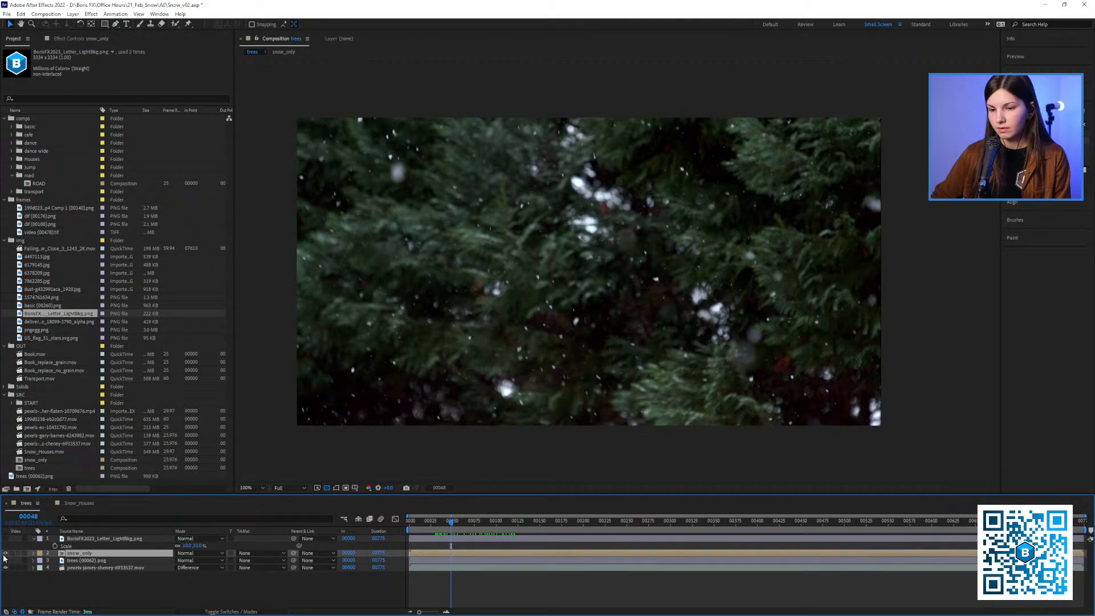
left_click(7, 561)
left_click(7, 562)
left_click(6, 561)
left_click(6, 561)
left_click(6, 568)
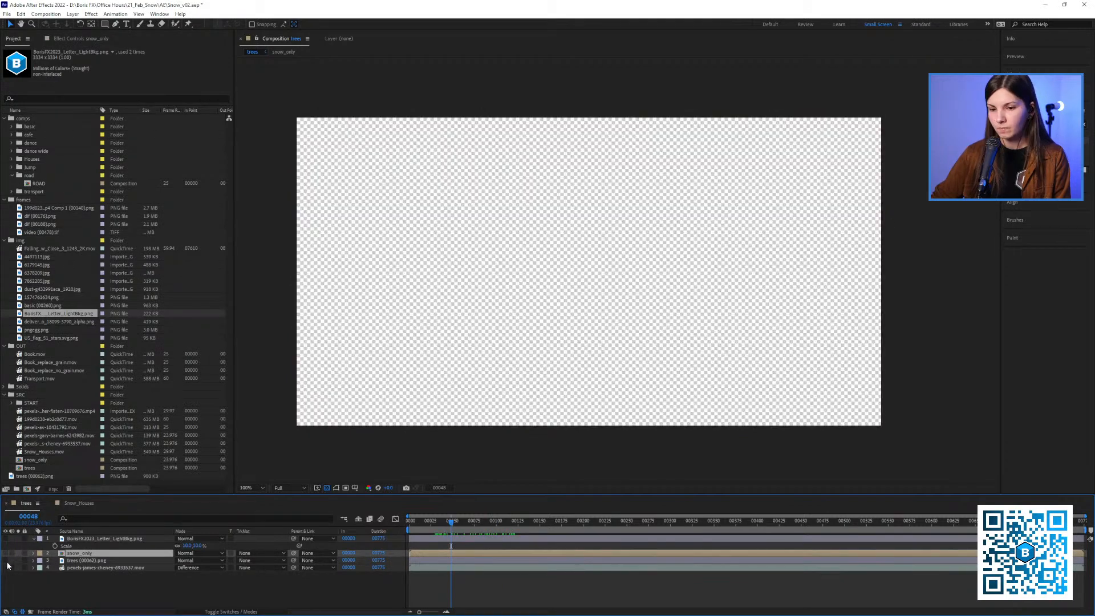
left_click(6, 562)
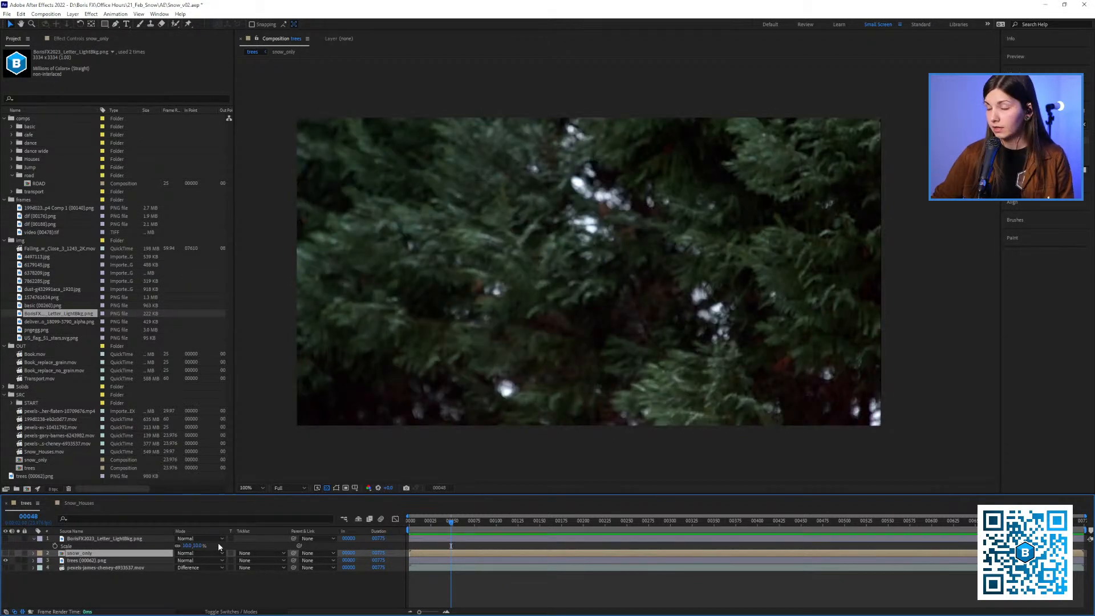
left_click_drag(446, 526, 435, 523)
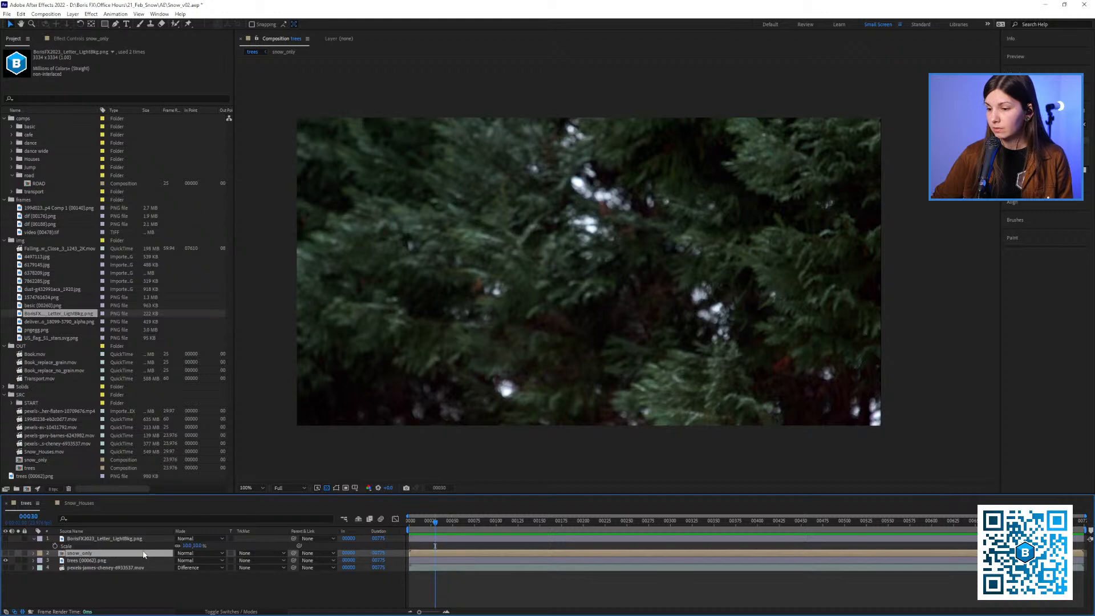
Show the logo layer, place it between snow_only and the clean still, and turn snow_only's visibility back on
left_click(5, 539)
left_click_drag(85, 539, 85, 558)
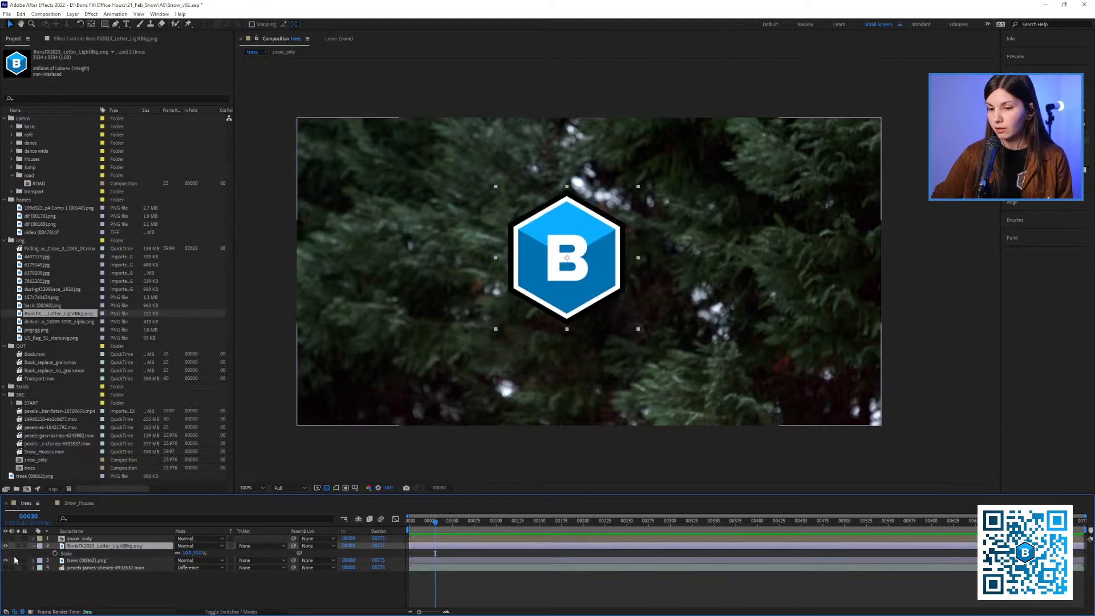
left_click(53, 541)
left_click(7, 539)
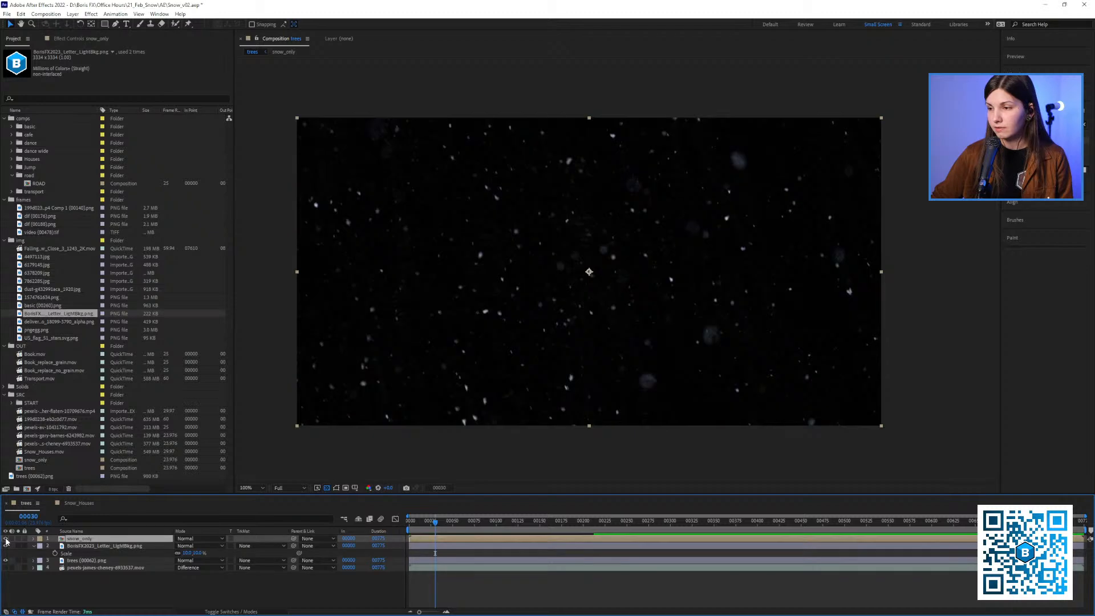
Set the snow_only layer's blending mode to Screen and preview the composite forward to frame 61
left_click(187, 540)
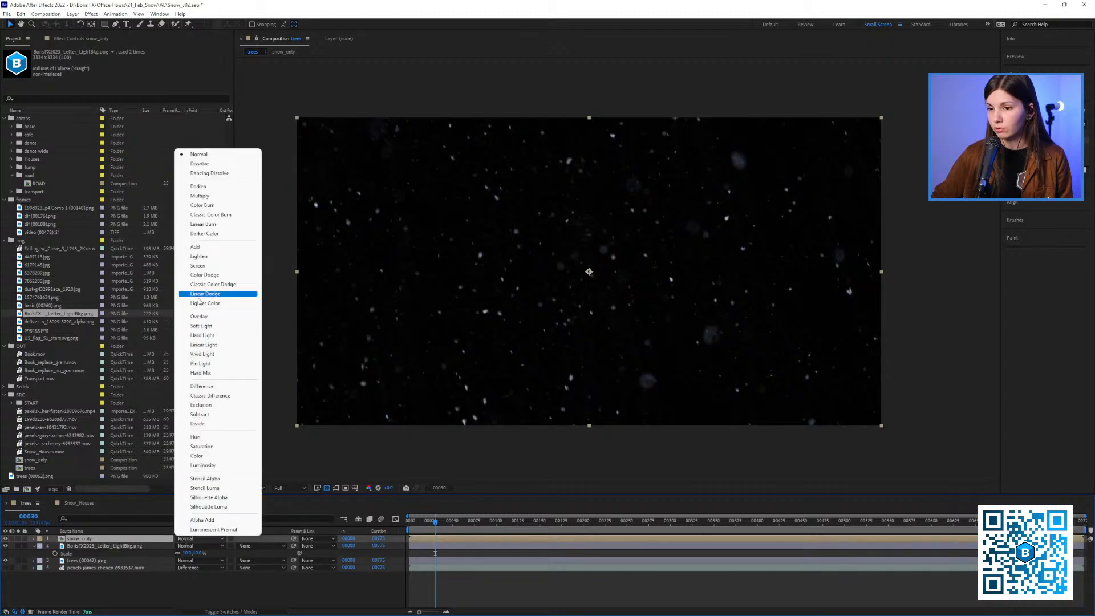
left_click(199, 266)
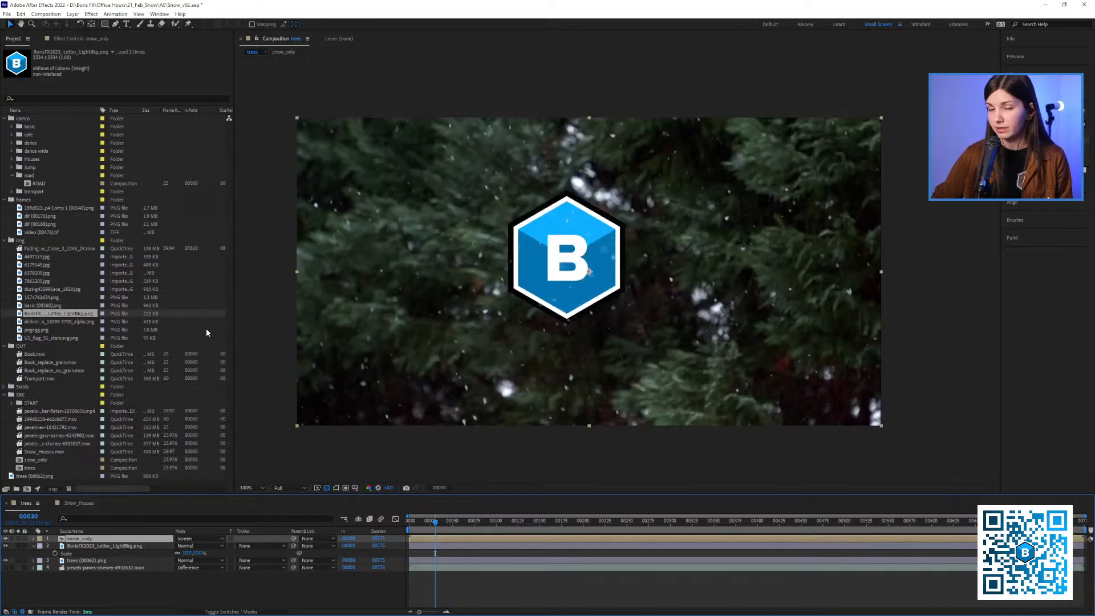
key("space")
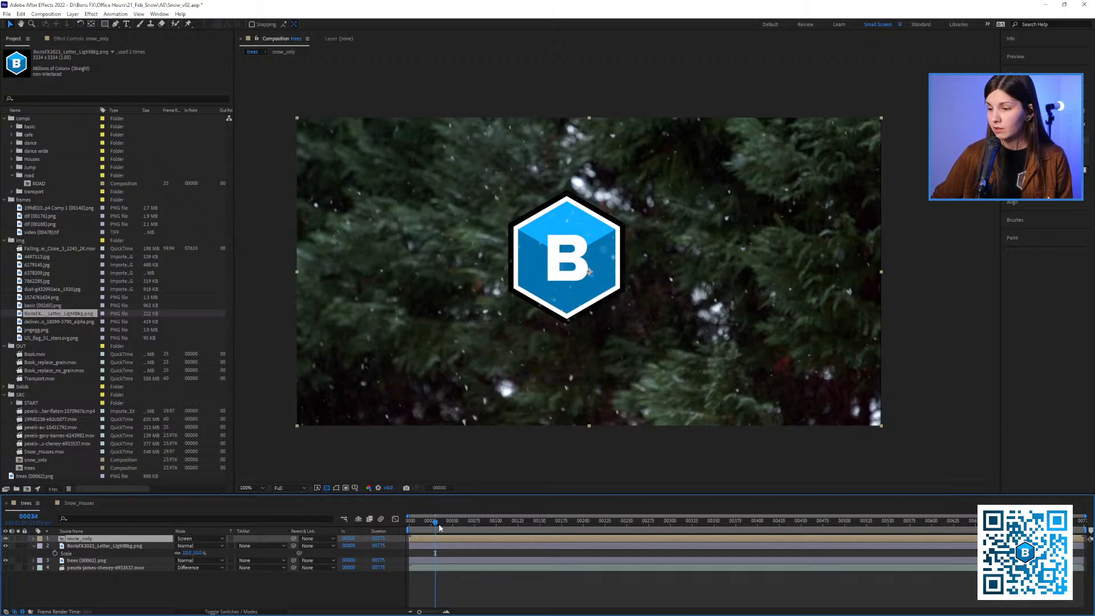
mouse_move(456, 541)
left_mouse_down()
mouse_move(440, 543)
mouse_move(462, 544)
left_mouse_up()
Compare the composite with the original bottom footage at frame 61 by toggling that footage layer's solo
left_click(94, 568)
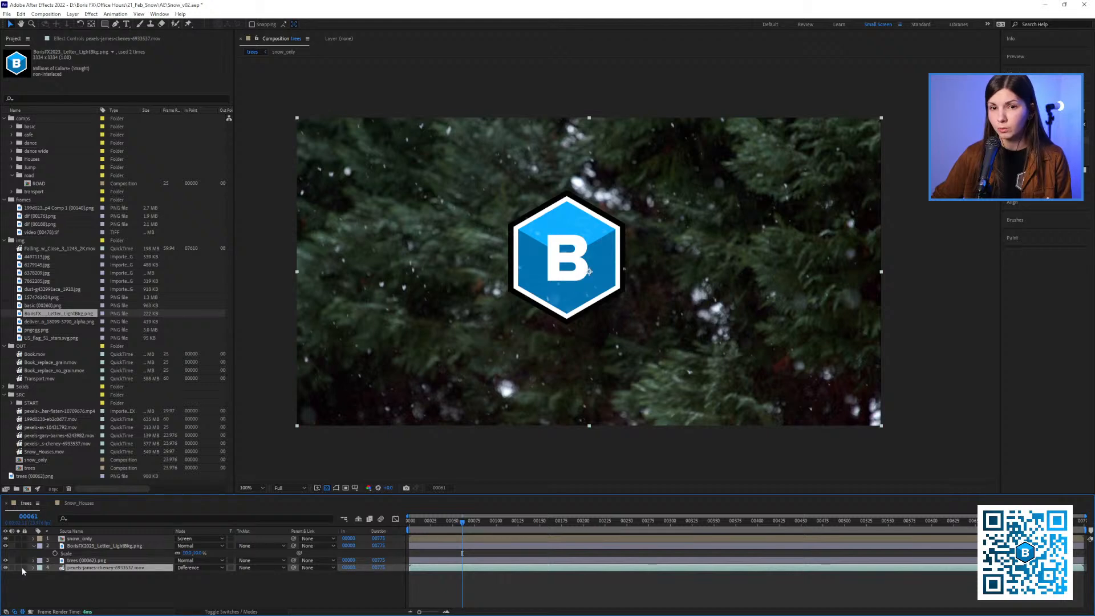
left_click(18, 567)
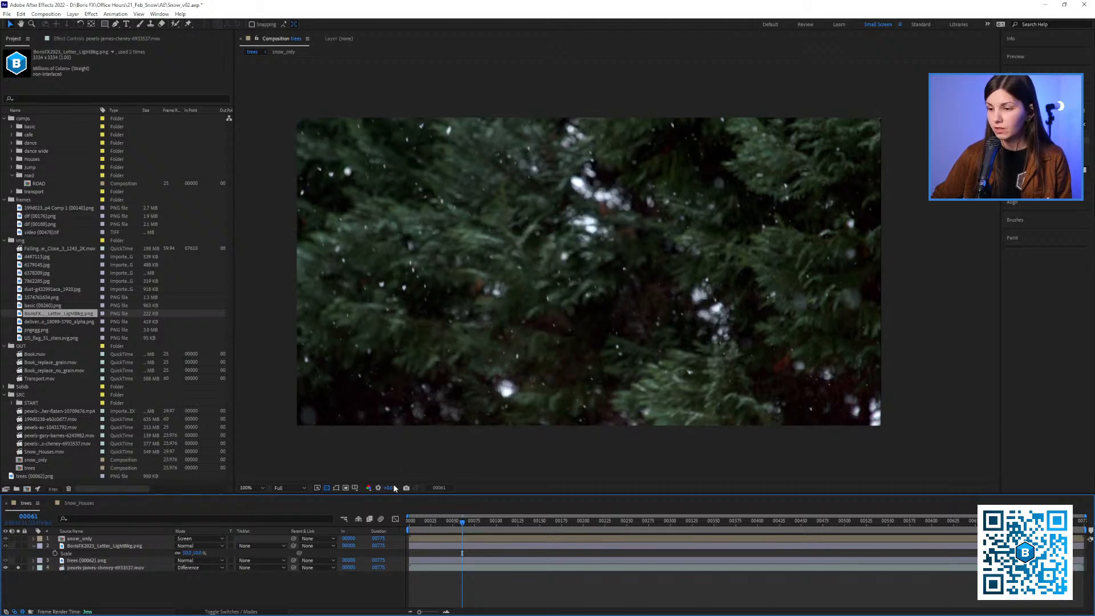
left_click(407, 487)
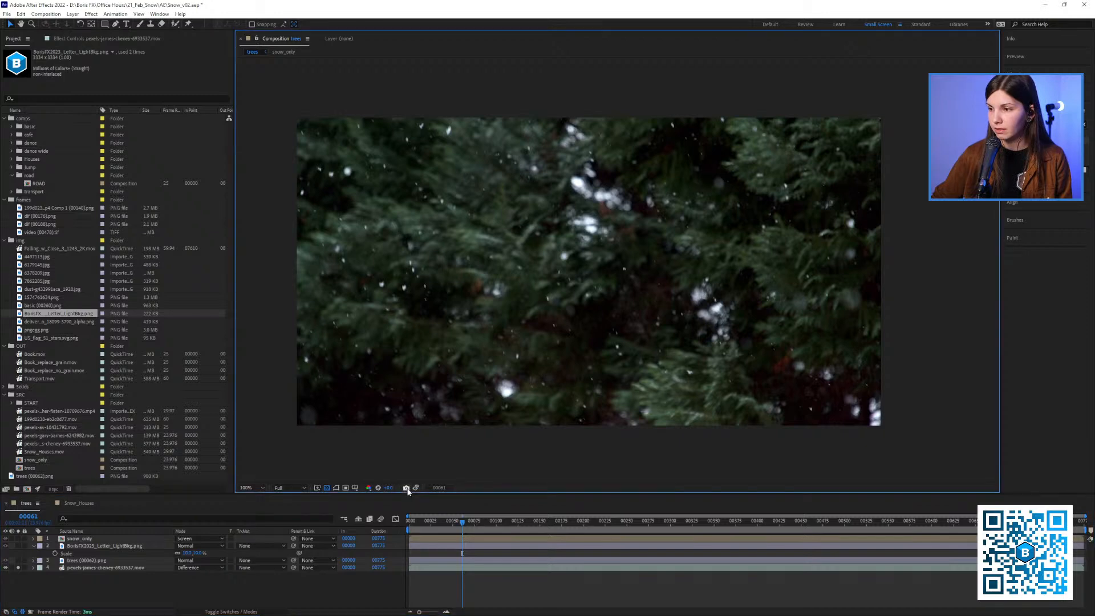
left_click(19, 568)
left_click(18, 568)
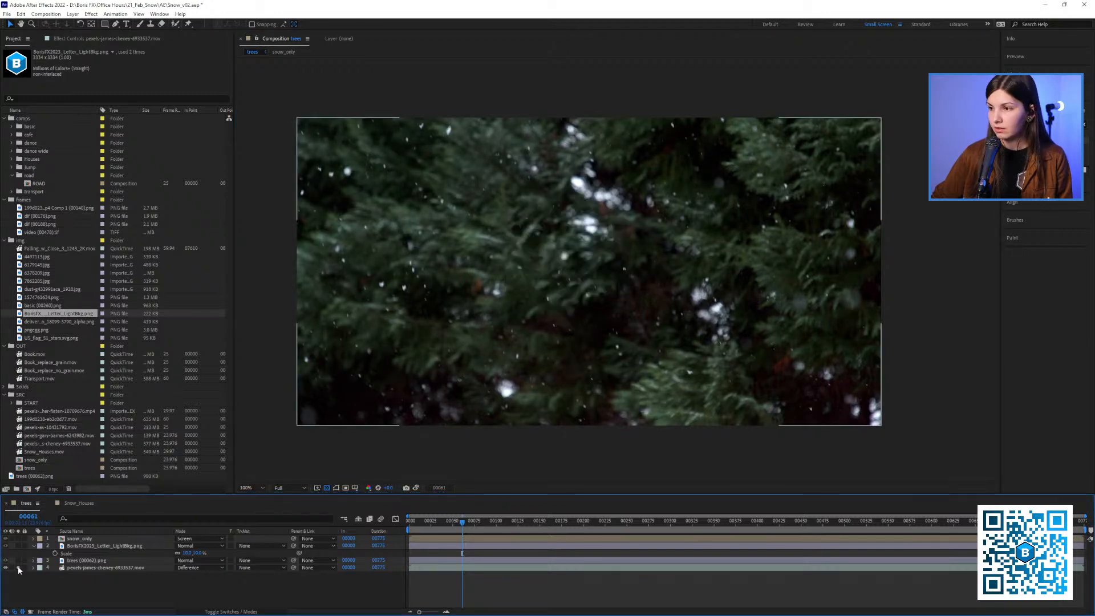
left_click(18, 568)
left_click(19, 568)
Move to frame 306 and compare the composite with the soloed original footage there
left_click_drag(591, 520, 675, 523)
left_click(19, 567)
left_click(19, 567)
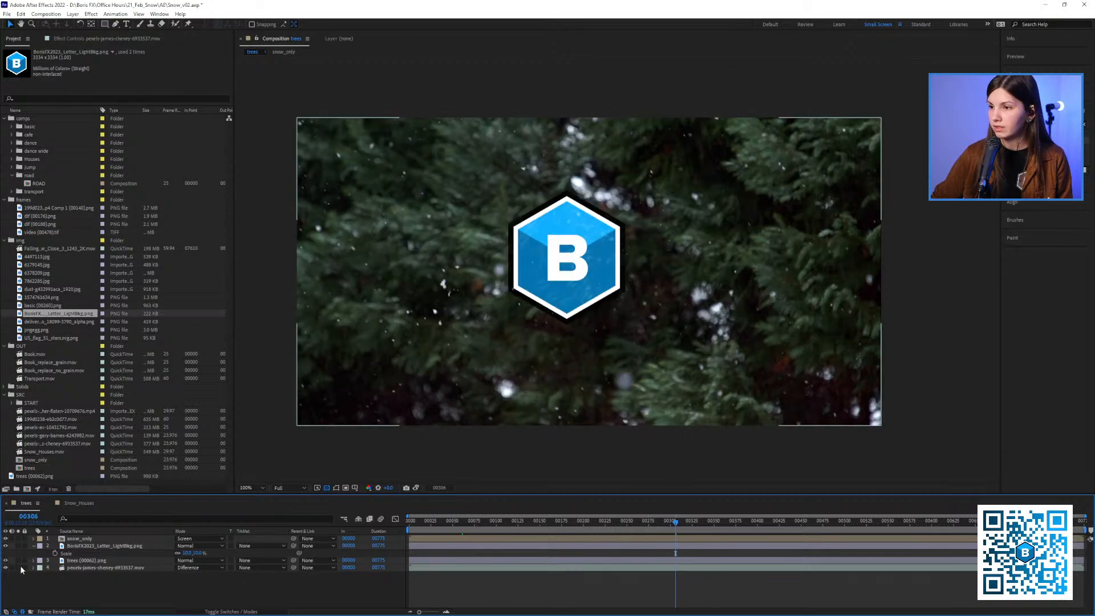
left_click(20, 568)
left_click(19, 568)
Go to frame 353, inspect the snow over the logo up close, and compare it with the soloed original footage
left_click(732, 520)
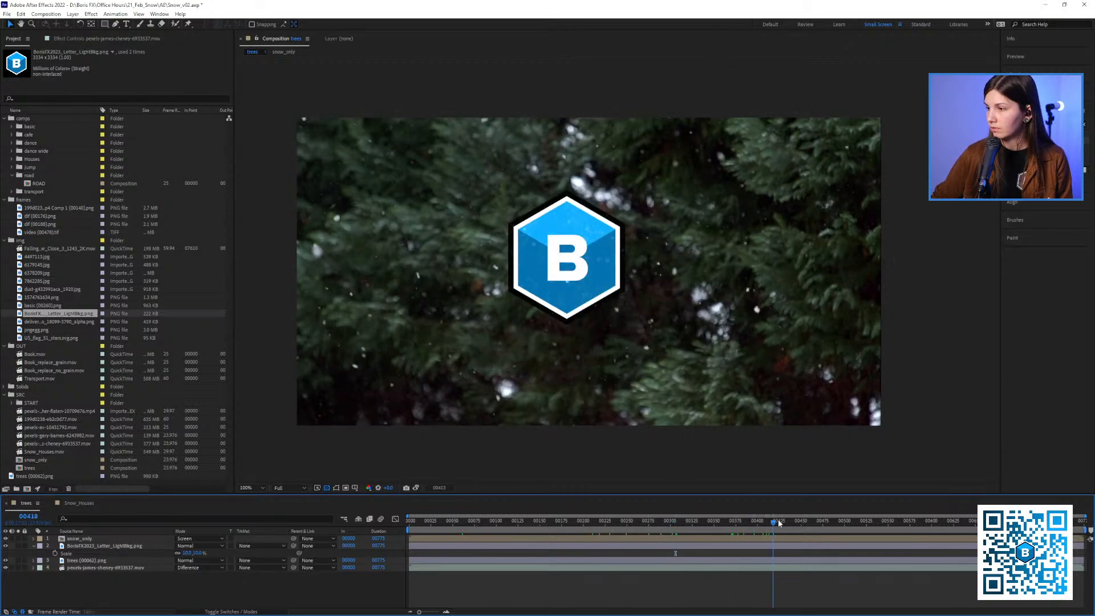
mouse_move(728, 521)
left_mouse_down()
mouse_move(696, 517)
mouse_move(716, 525)
left_mouse_up()
key("period")
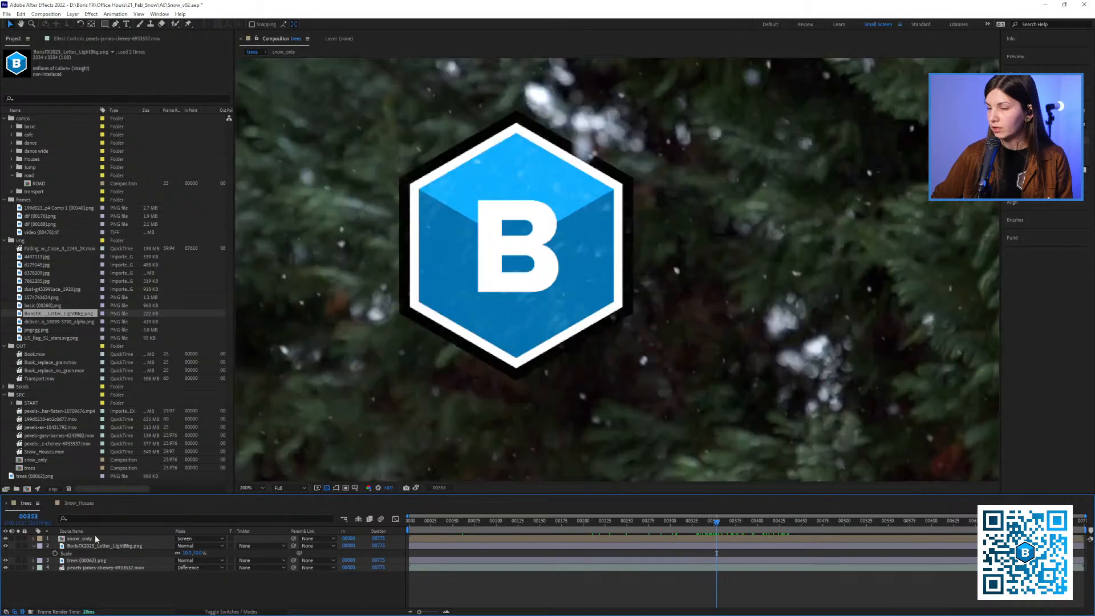
key("comma")
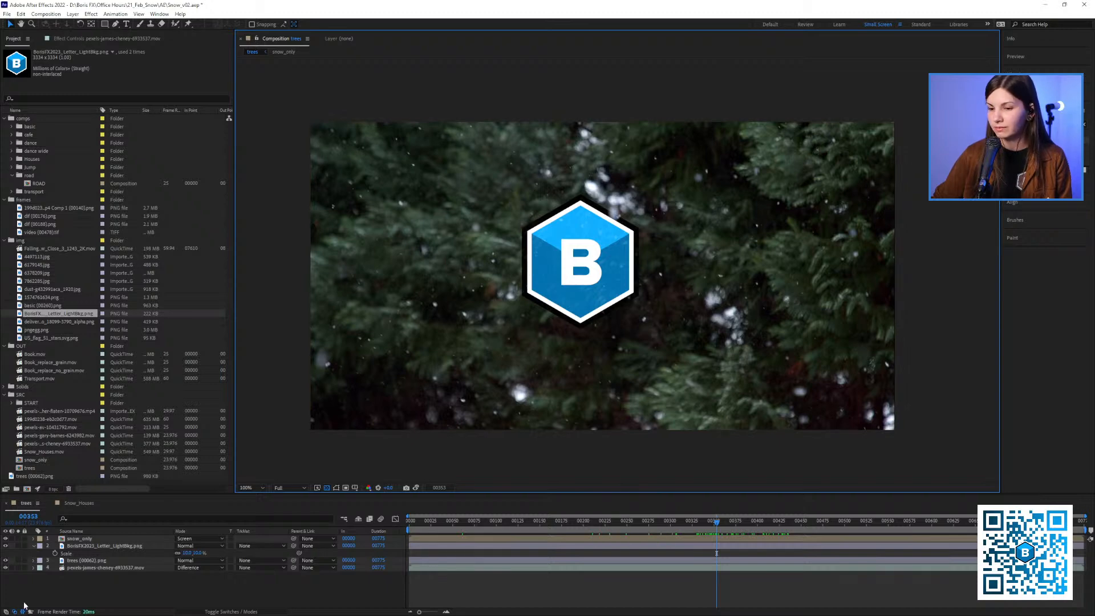
left_click(18, 567)
left_click(18, 568)
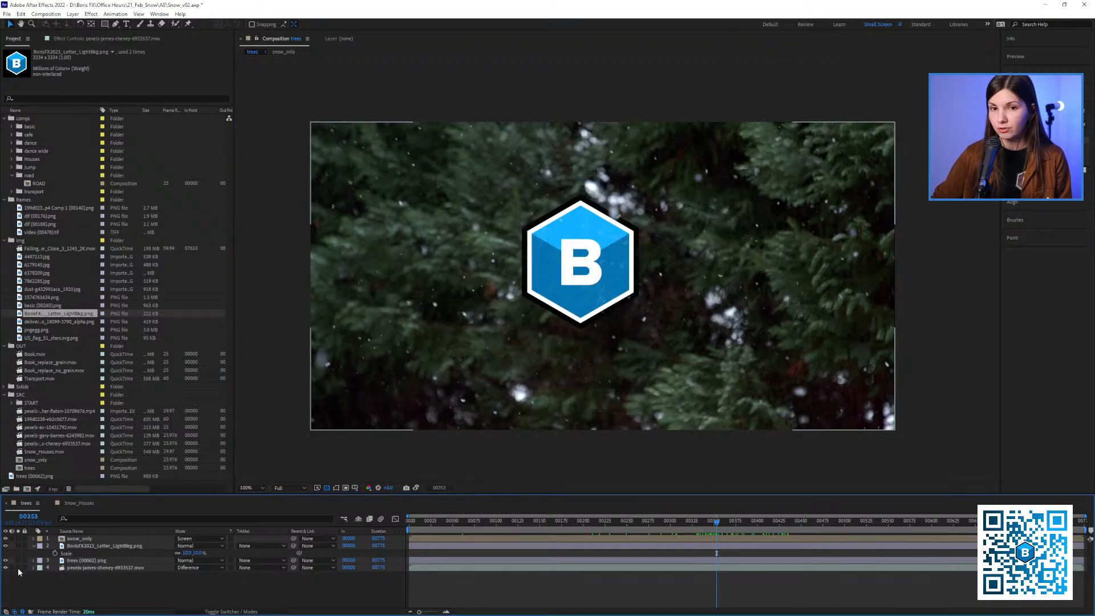
left_click(19, 567)
left_click(18, 567)
left_click(18, 567)
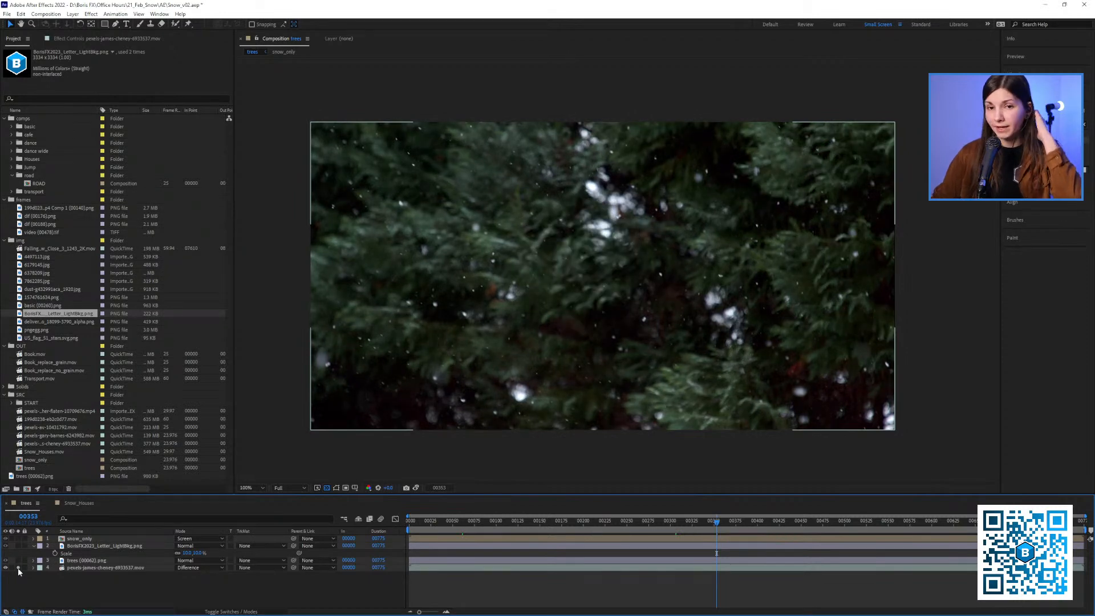
Switch to the Snow_Houses composition, select its footage layer, and play the shot
left_click(74, 504)
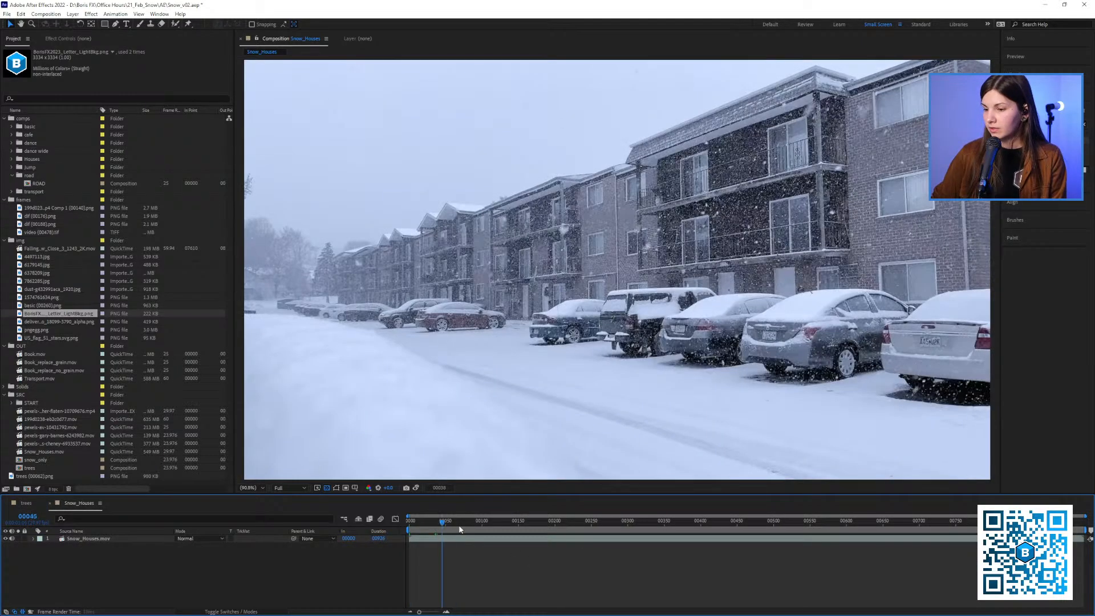
left_click(629, 318)
key("space")
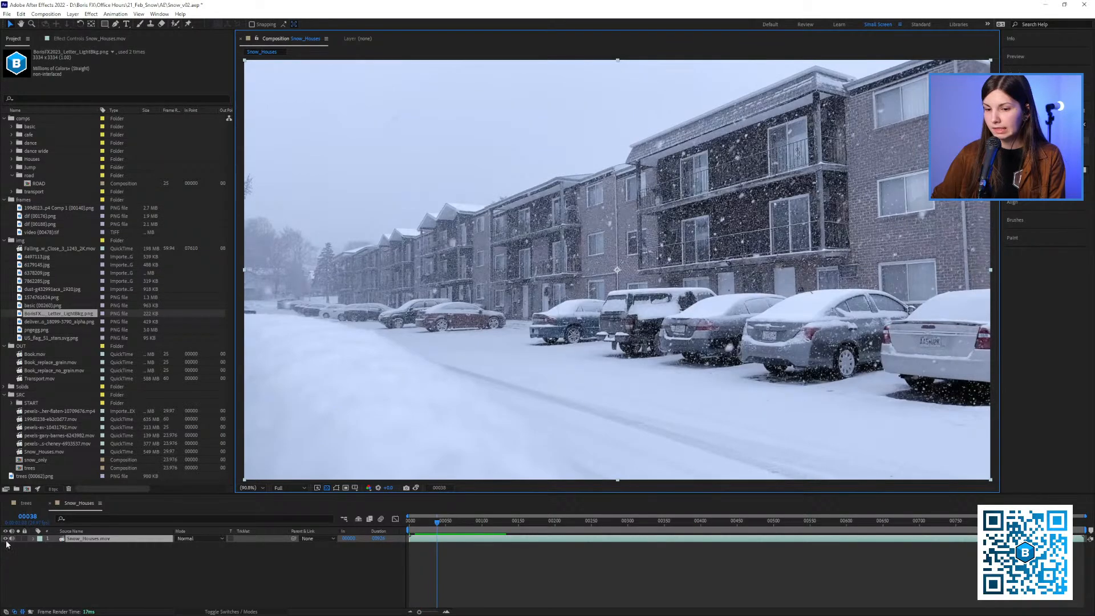
key("space")
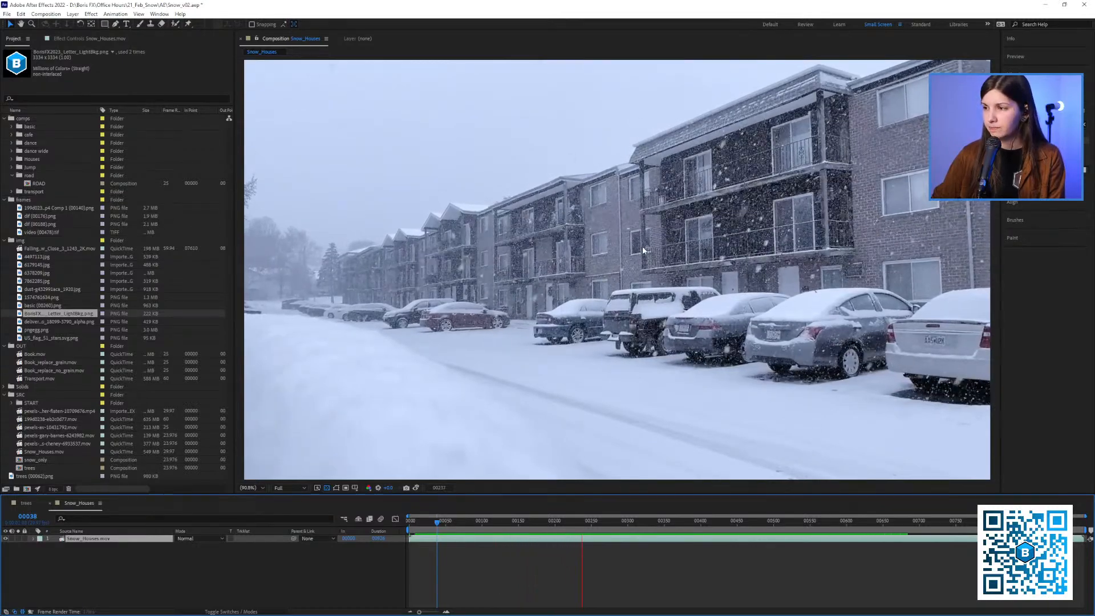
key("space")
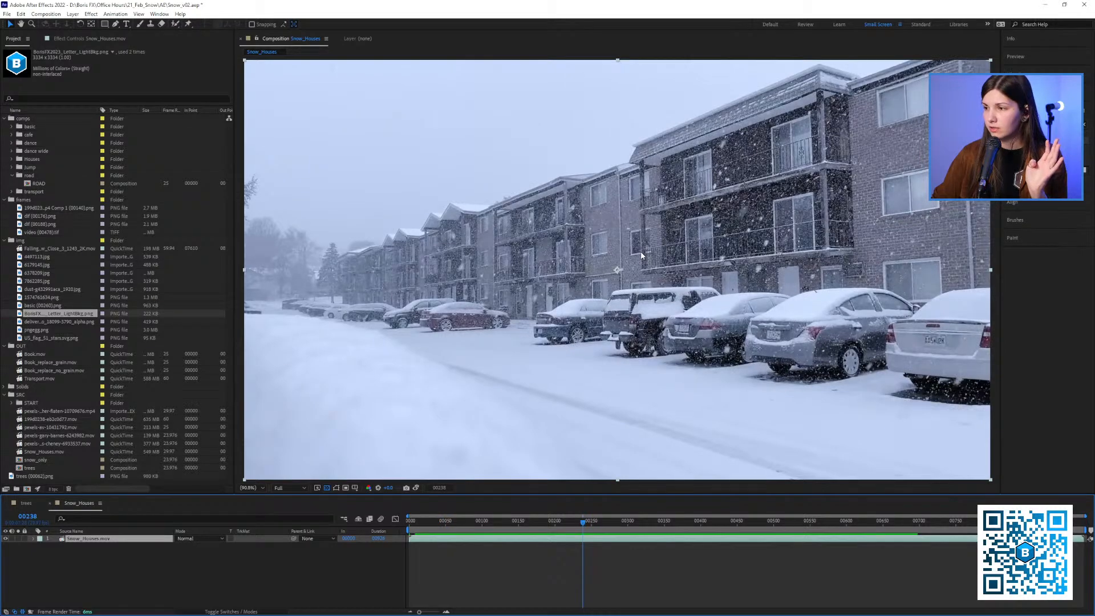
Examine the Snow_Houses footage at 100% for camera movement across the shot, and return to frame 0
scroll(629, 273, "down", 1)
scroll(629, 272, "up", 1)
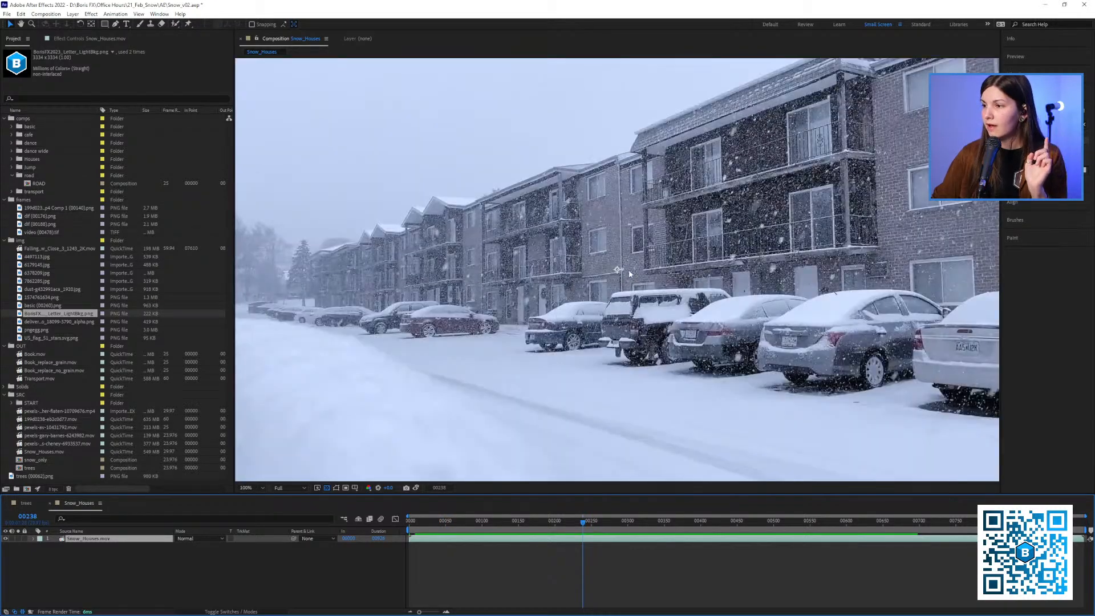
left_click_drag(629, 271, 590, 282)
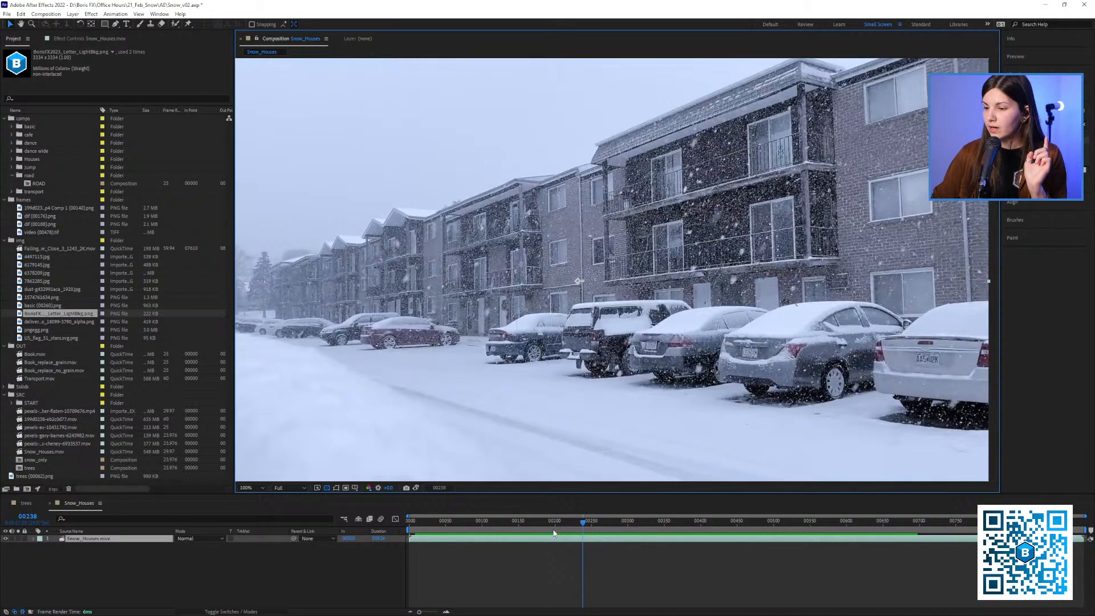
left_click_drag(480, 521, 418, 537)
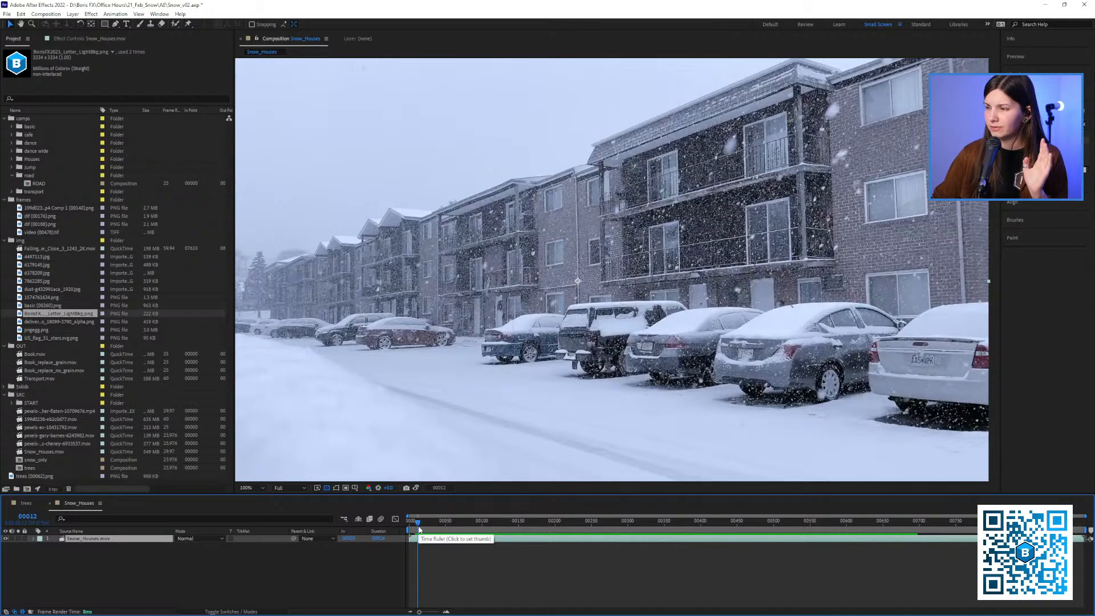
left_click_drag(419, 531, 537, 535)
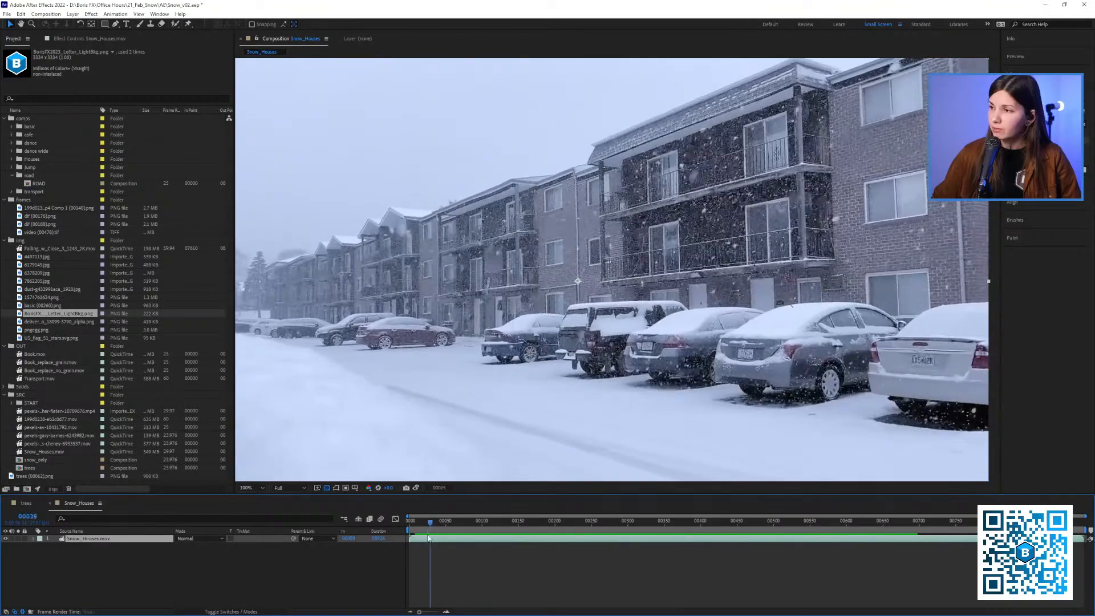
left_click_drag(754, 531, 394, 555)
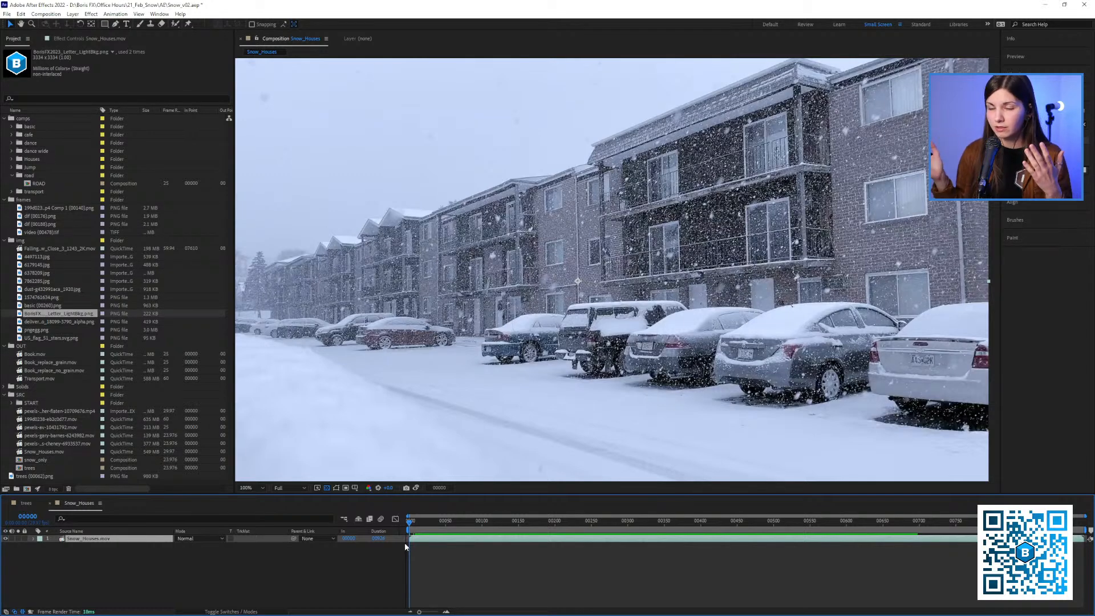
Apply Mocha Pro to the Snow_Houses.mov layer and open its tracking interface in a maximized window
left_click(72, 38)
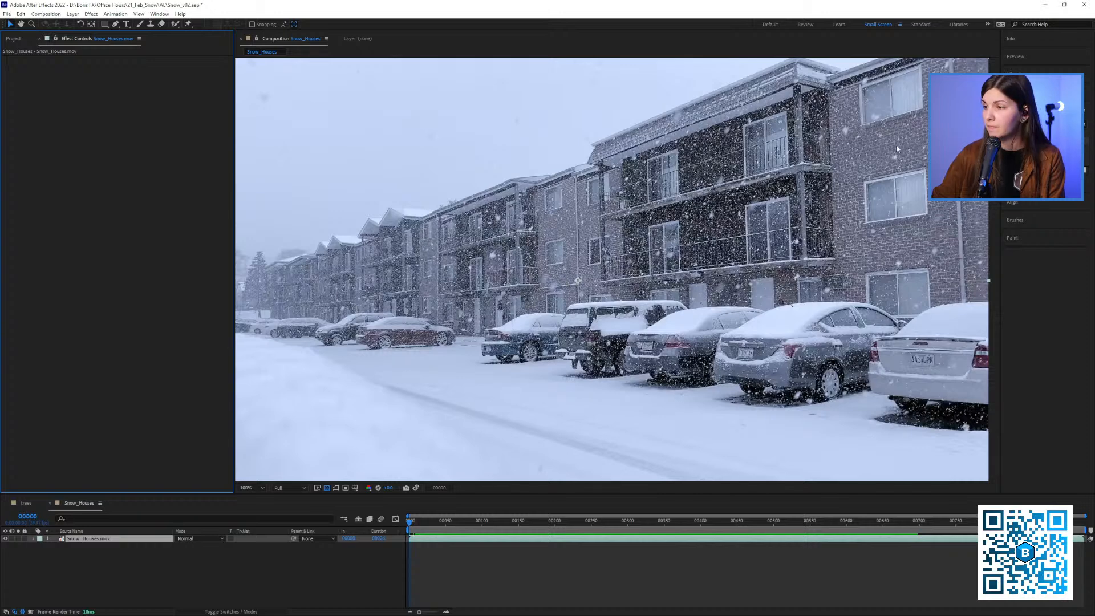
left_click(1045, 124)
type("part")
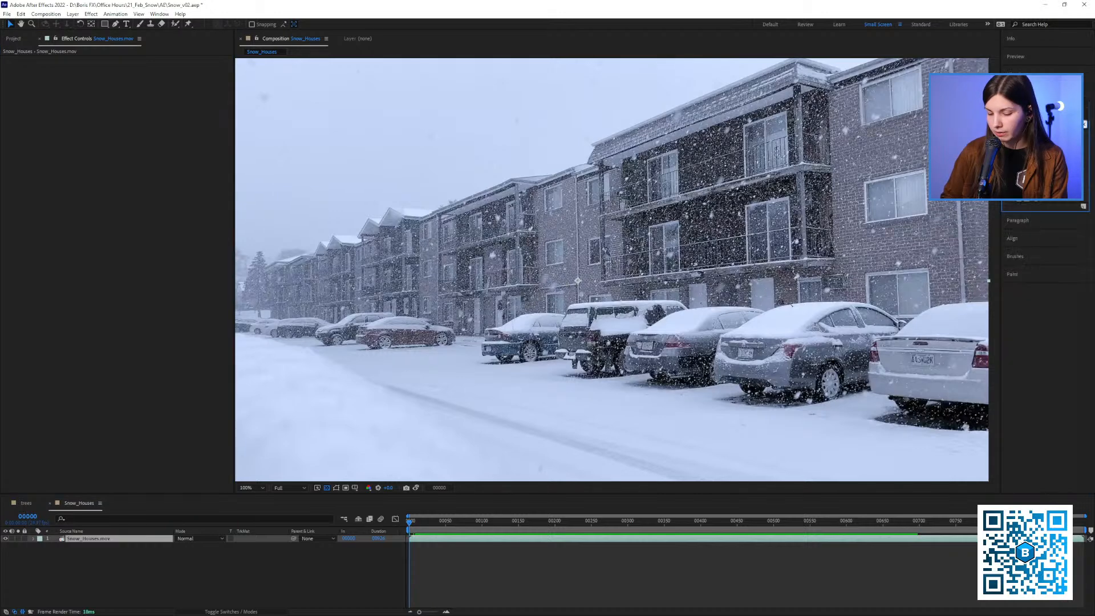
left_click_drag(1033, 143, 750, 212)
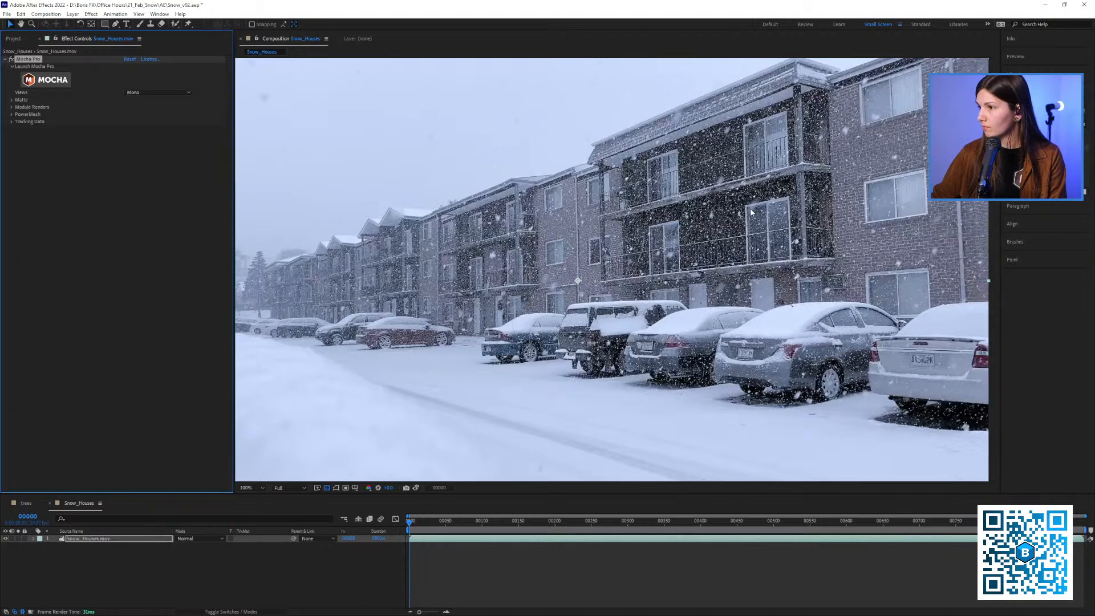
left_click(45, 80)
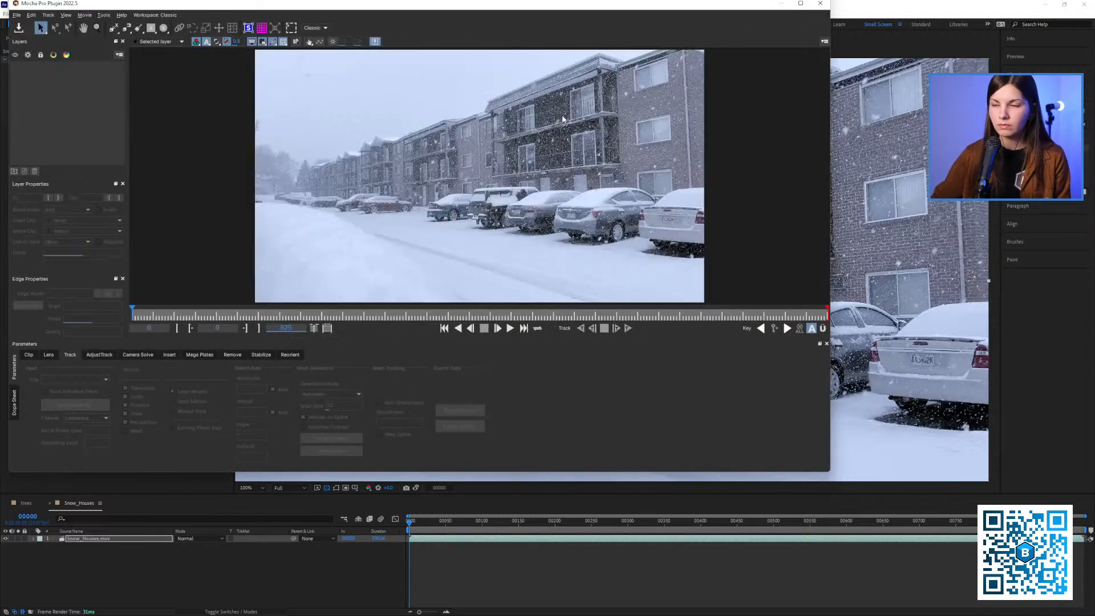
left_click(803, 4)
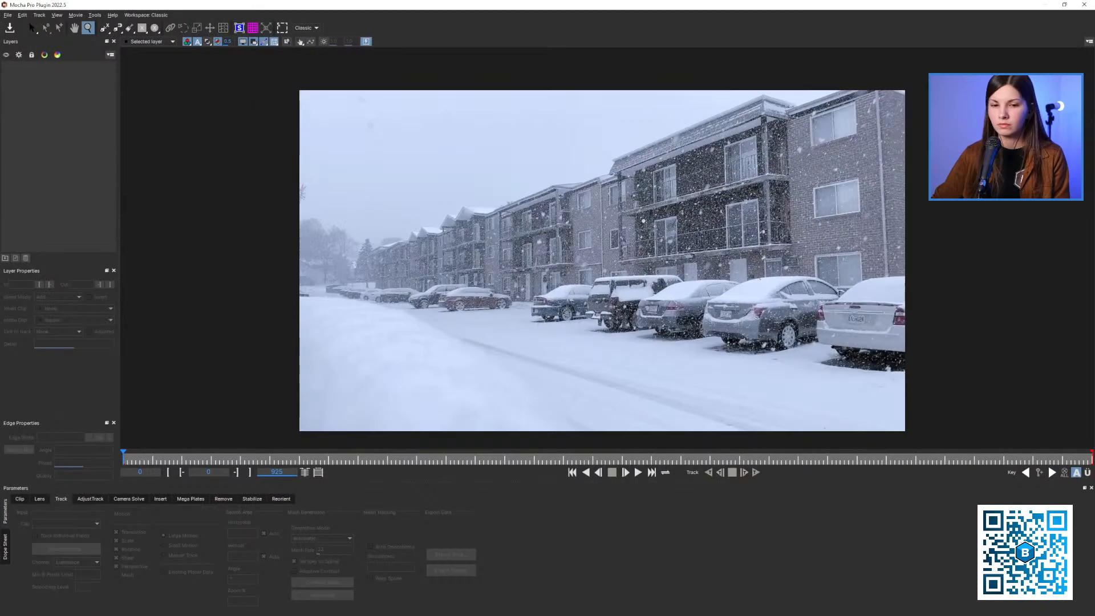
Draw a closed four-point X-spline around the balcony section of the nearest building on the first frame
key("z")
left_click_drag(520, 232, 528, 197)
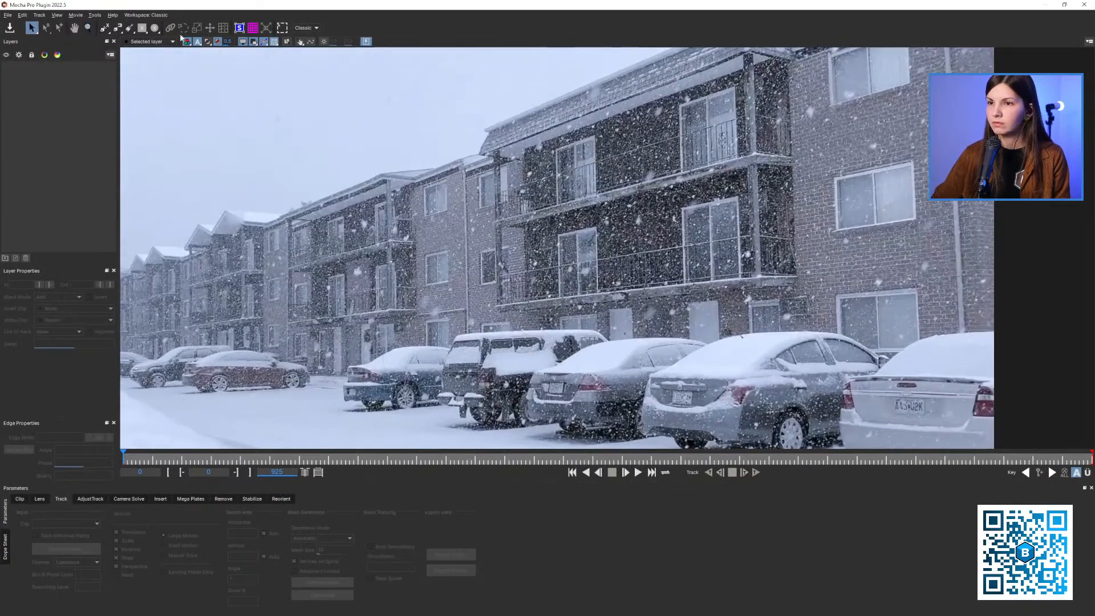
left_click(105, 28)
left_click(735, 58)
left_click(497, 131)
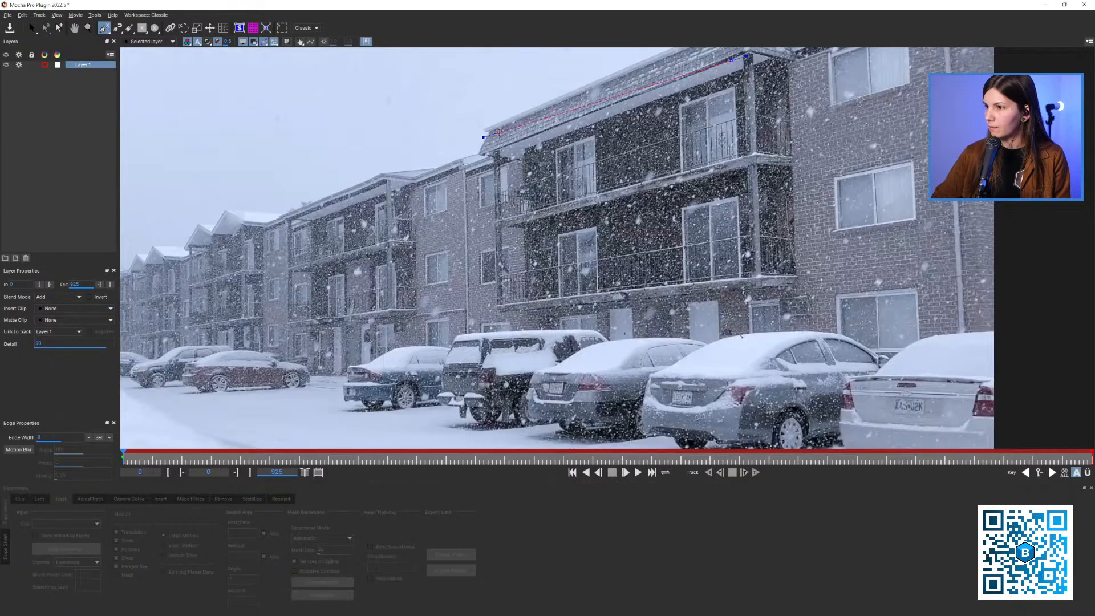
left_click(523, 325)
left_click(767, 272)
right_click(767, 273)
key("x")
left_click_drag(765, 271, 676, 320)
Display the balcony layer's planar surface and track it forward to frame 213 with translation, scale, rotation and shear
key("z")
left_click(238, 31)
key("z")
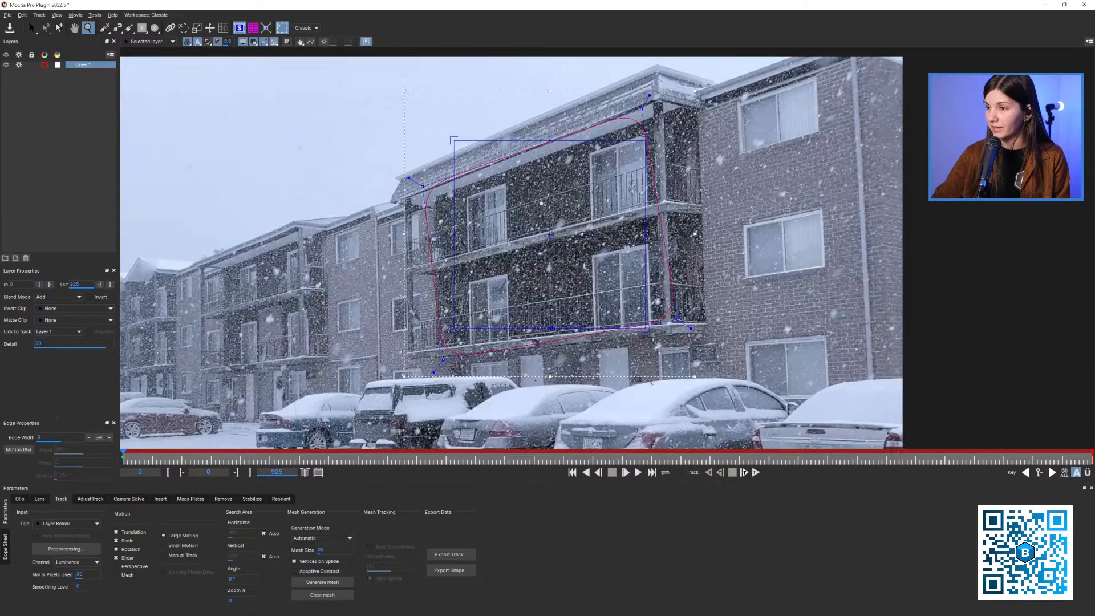
left_click_drag(546, 203, 534, 283)
key("z")
key("z")
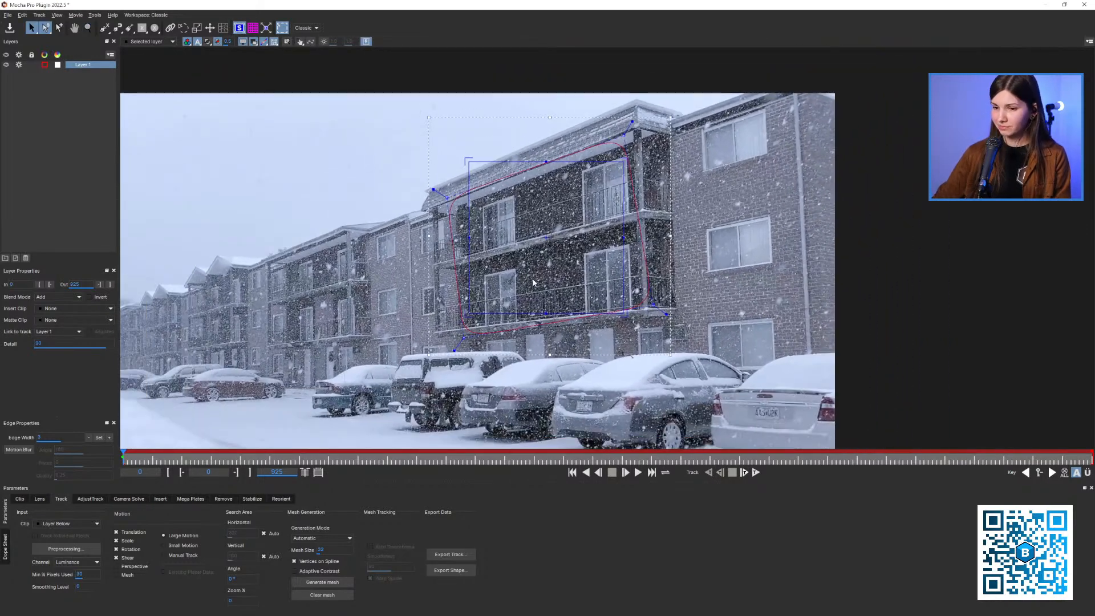
left_click(756, 472)
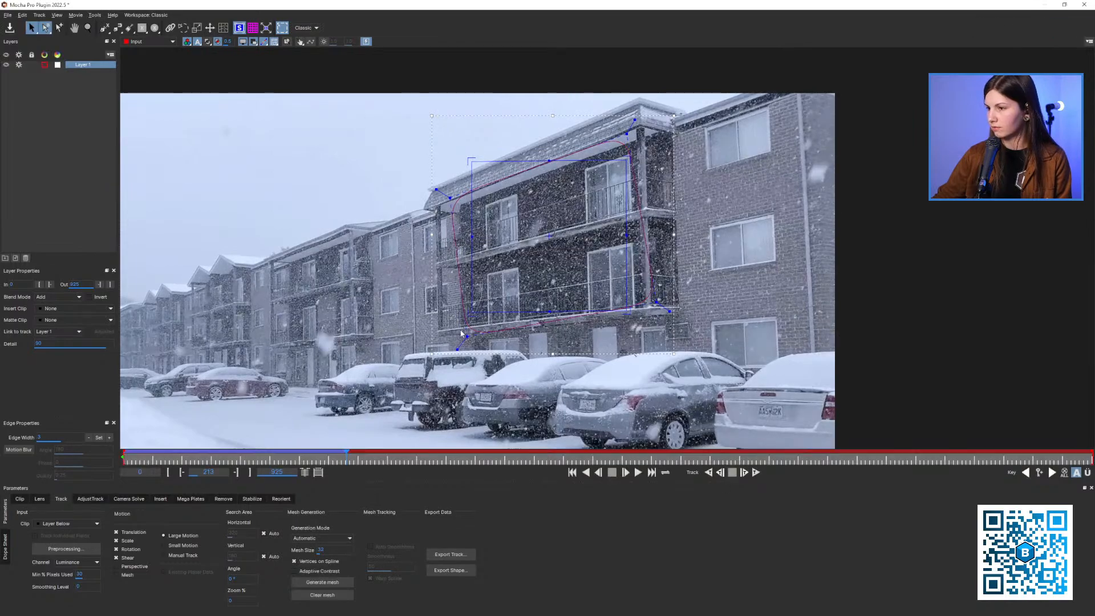
Scrub back through the tracked frames to check the balcony shape, and return to the first frame
left_click_drag(204, 445, 142, 431)
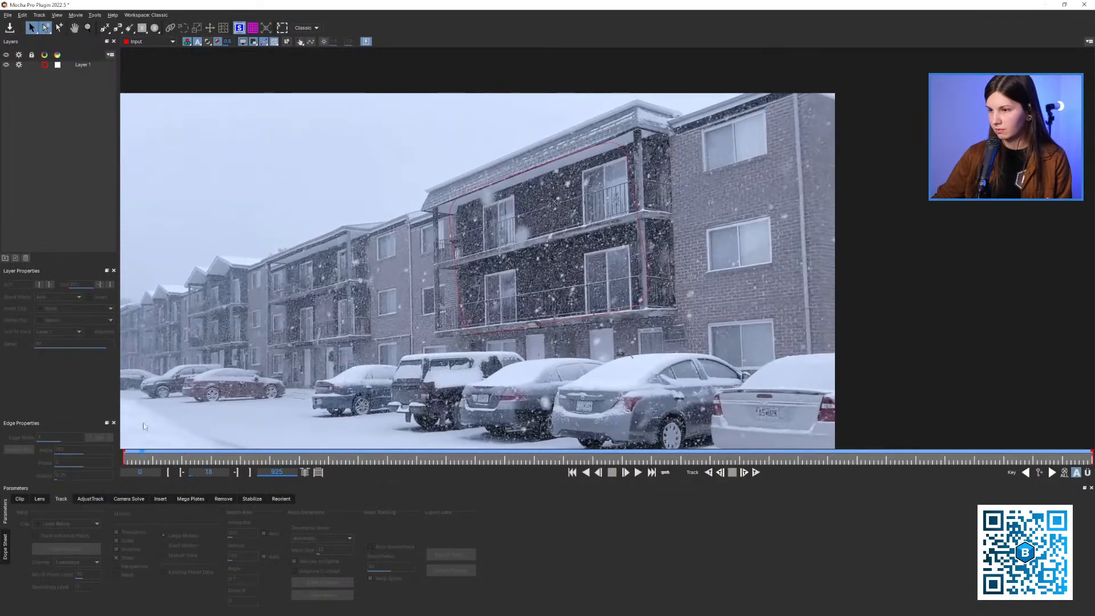
left_click_drag(447, 269, 538, 242)
scroll(491, 262, "down", 2)
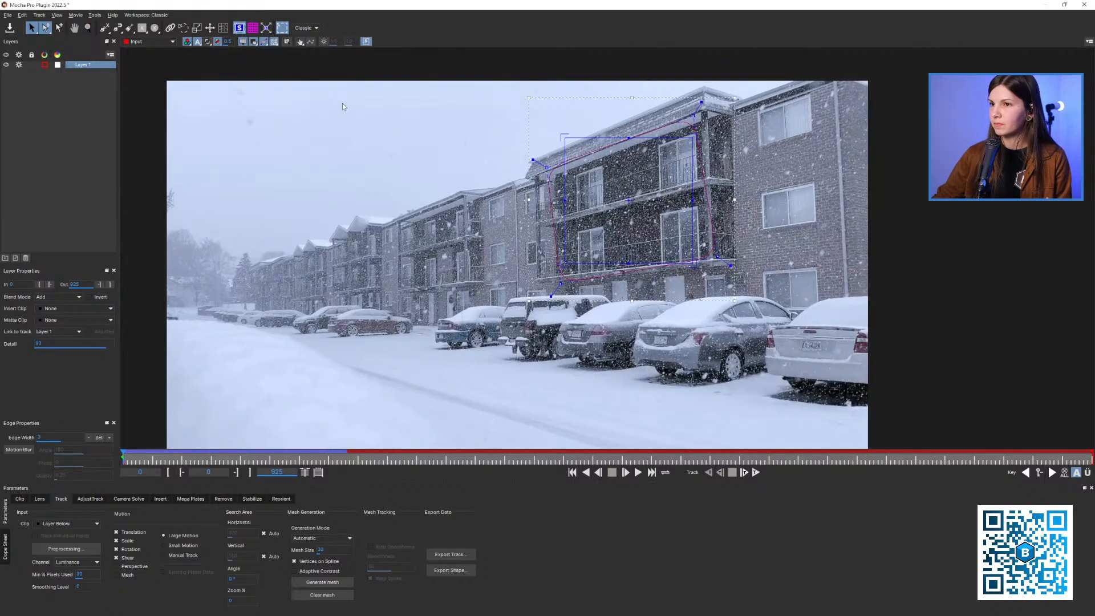
Expand Layer 1's planar surface to fill the entire frame
left_click(268, 30)
key("z")
left_click_drag(393, 177, 419, 219)
key("x")
key("z")
left_click_drag(420, 219, 429, 256)
key("s")
Copy Layer 1's tracking data to the clipboard in After Effects CC Power Pin format with Invert enabled
left_click(450, 554)
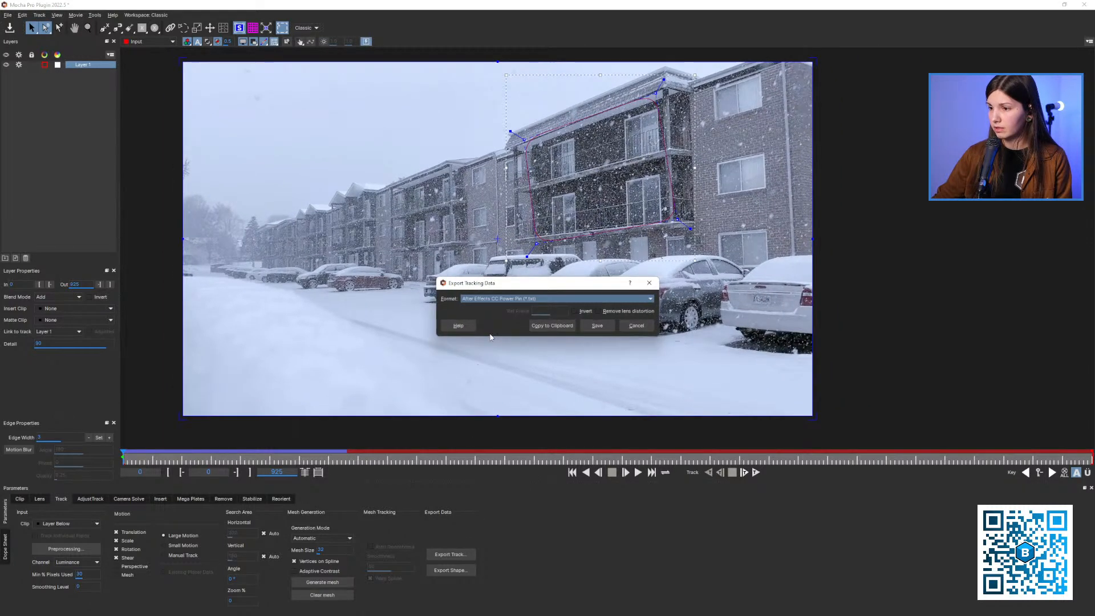
left_click(575, 311)
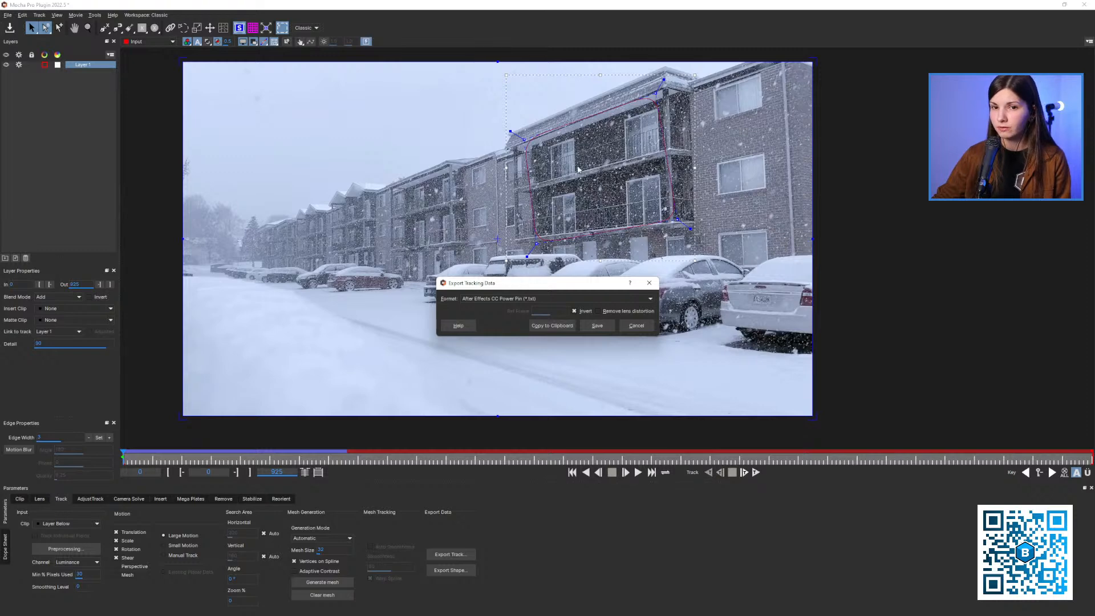
left_click(551, 326)
Close Mocha, keeping the project changes, and paste the tracking data onto the Snow_Houses.mov layer in After Effects
left_click(1064, 4)
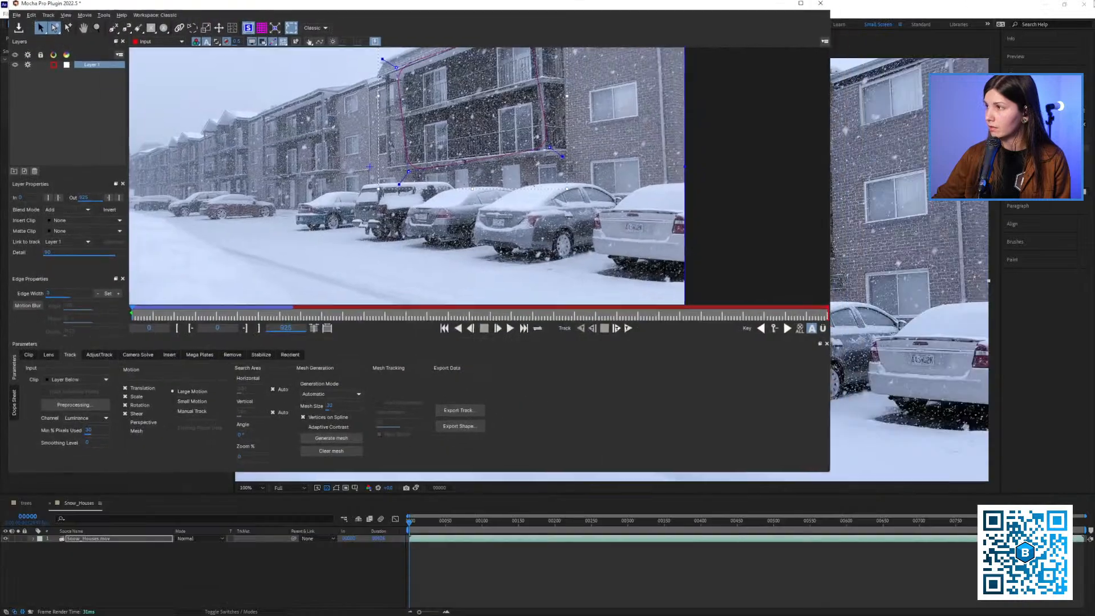
left_click(820, 3)
left_click(542, 259)
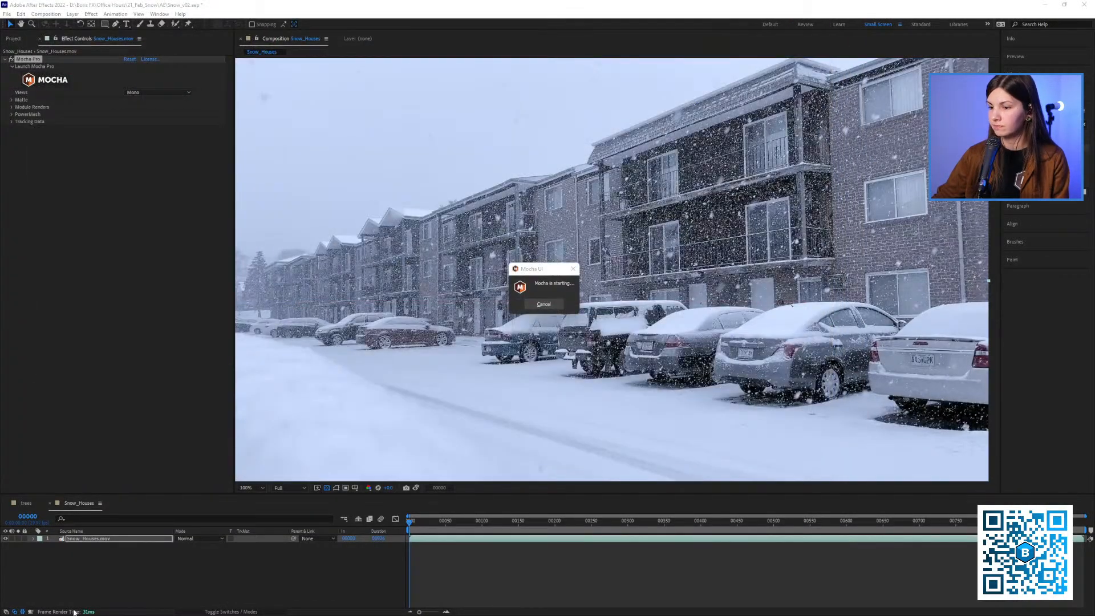
left_click(99, 538)
key("ctrl+v")
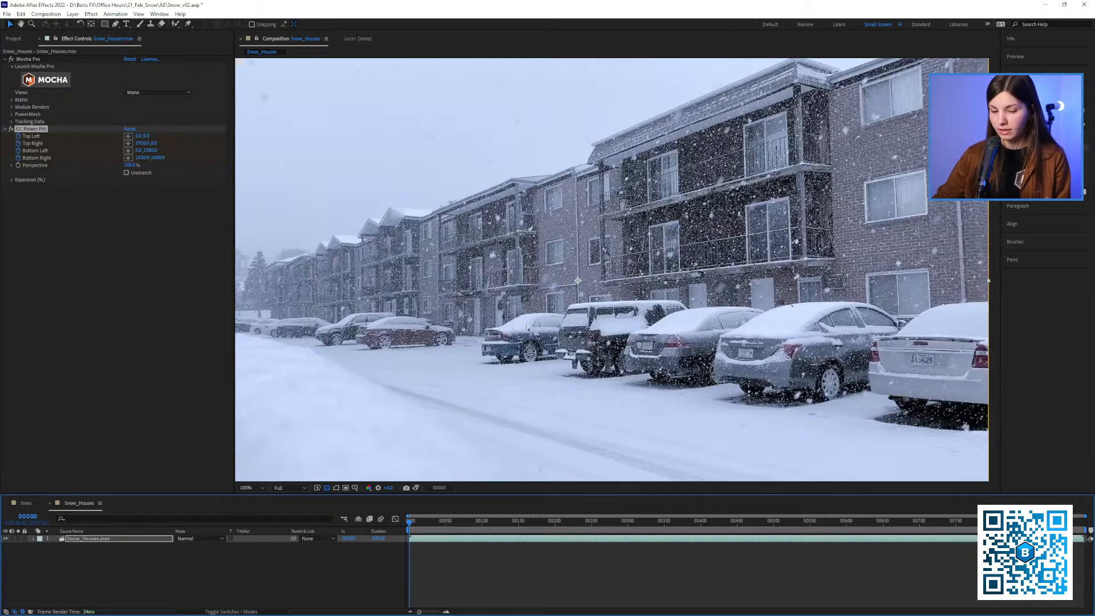
Fit the composition in the viewer and play back the shot to check the stabilization
key("shift+/")
scroll(528, 327, "down", 1)
scroll(530, 327, "up", 1)
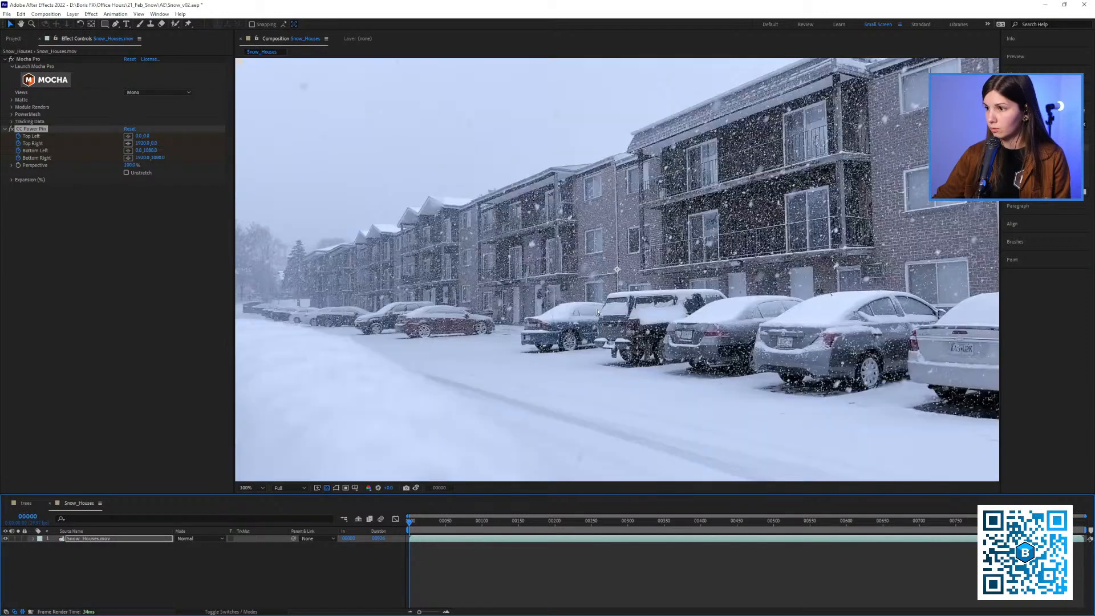
left_click_drag(623, 304, 608, 309)
key("space")
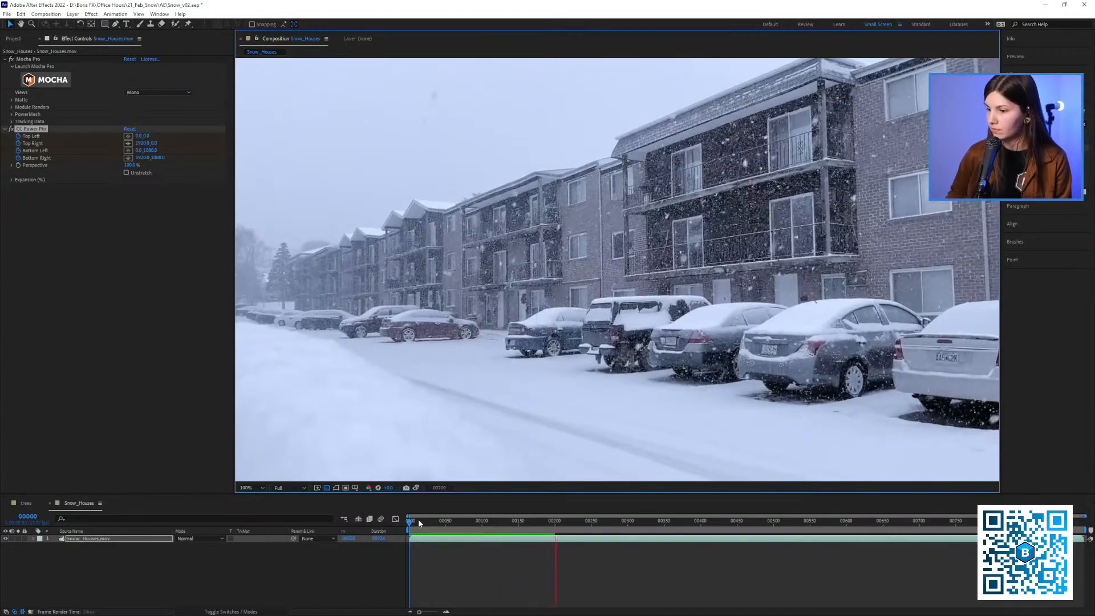
key("space")
End the work area at frame 200, trim the Snow_Houses composition to it, and play back the result
key("=")
key("=")
left_click_drag(554, 523, 551, 531)
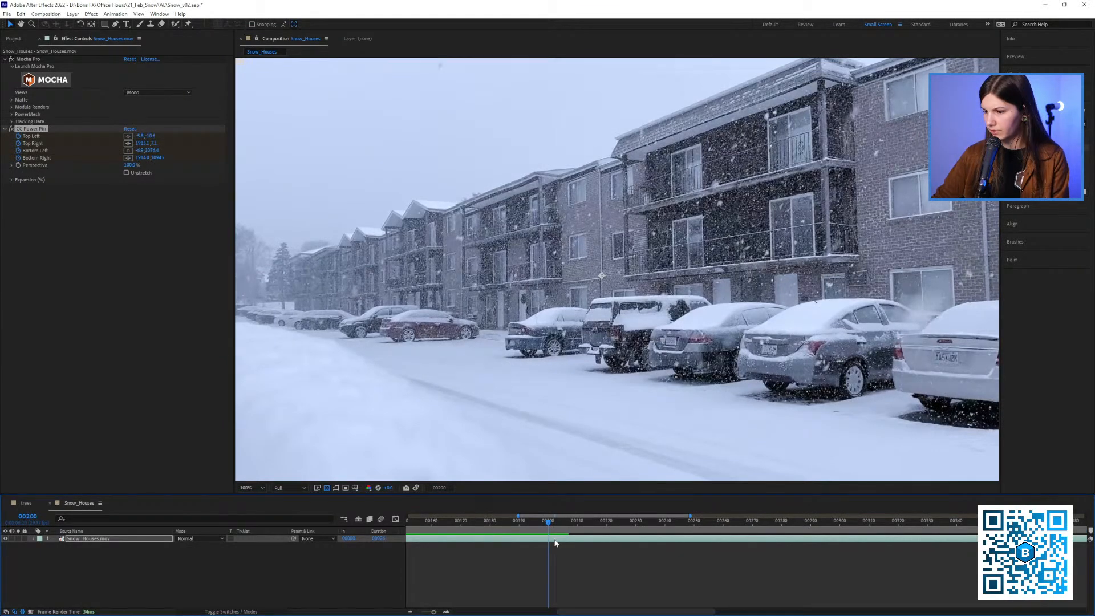
key("n")
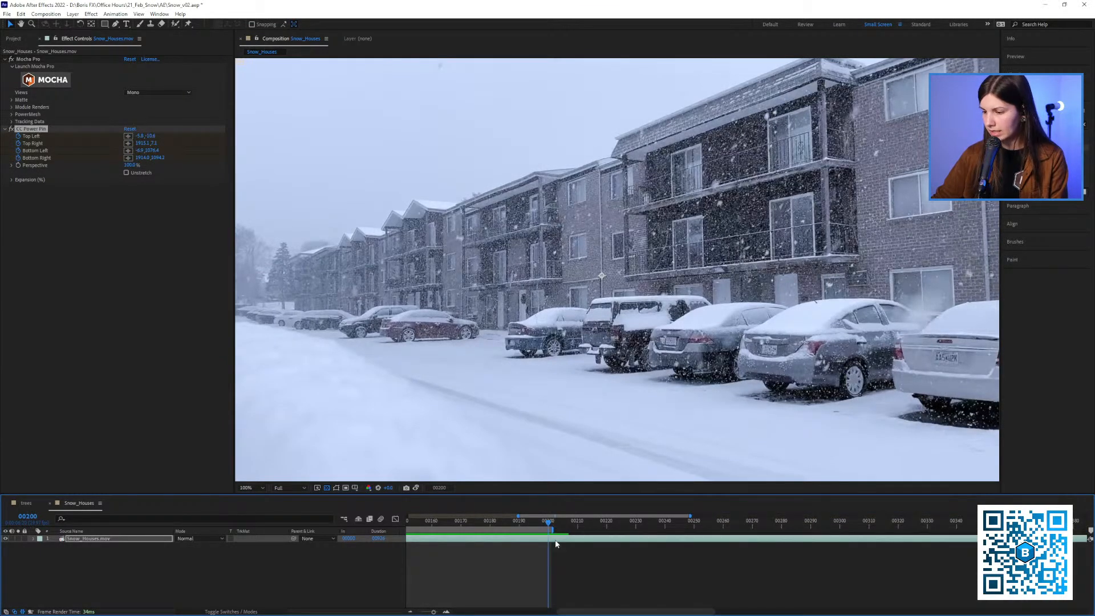
right_click(540, 528)
left_click(569, 551)
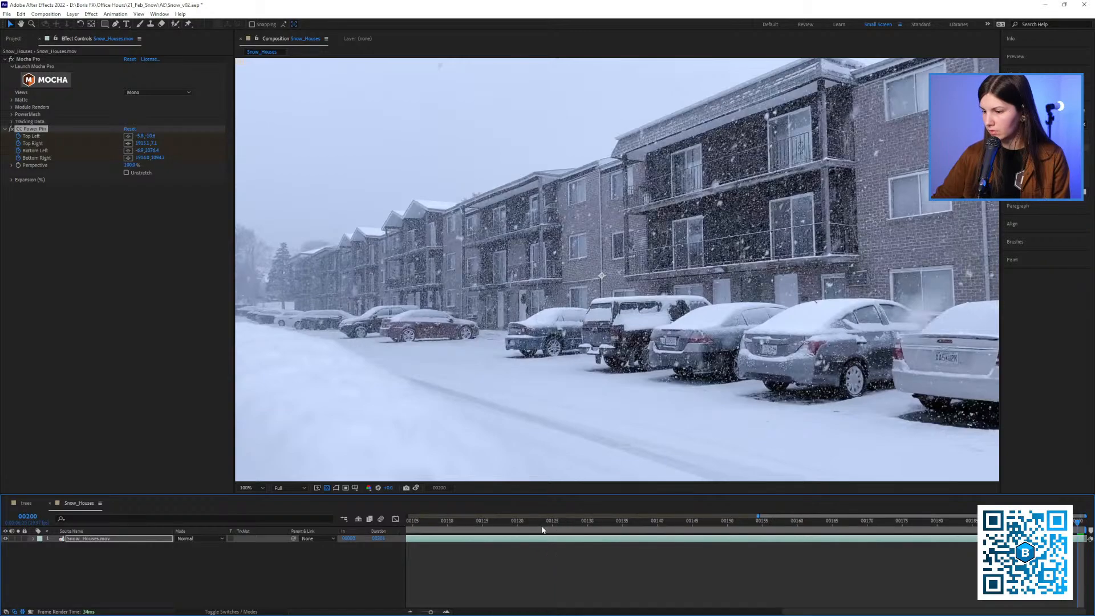
key("space")
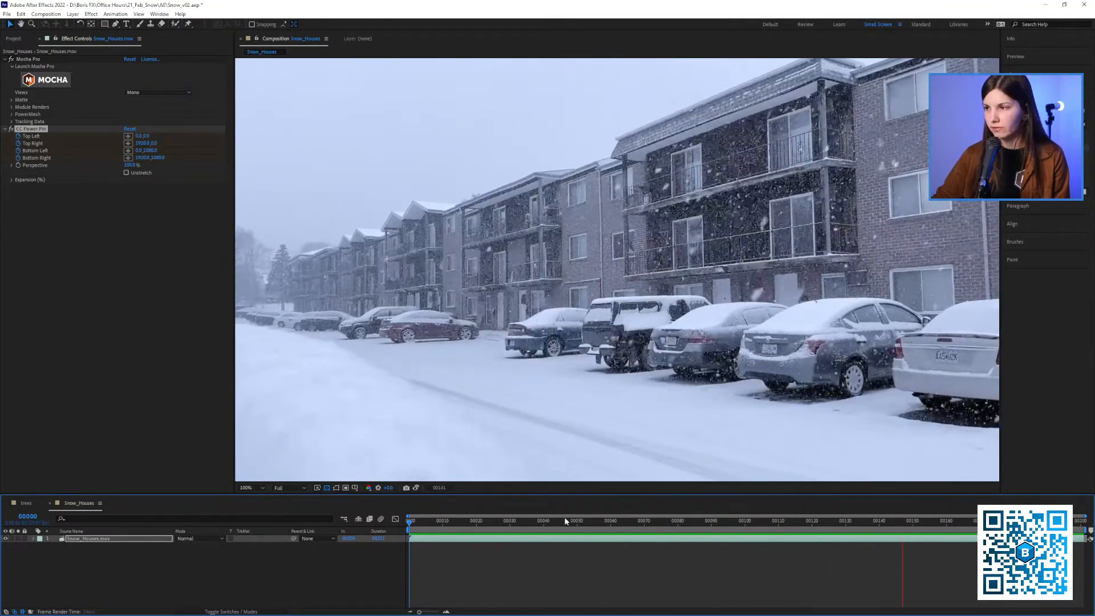
key("space")
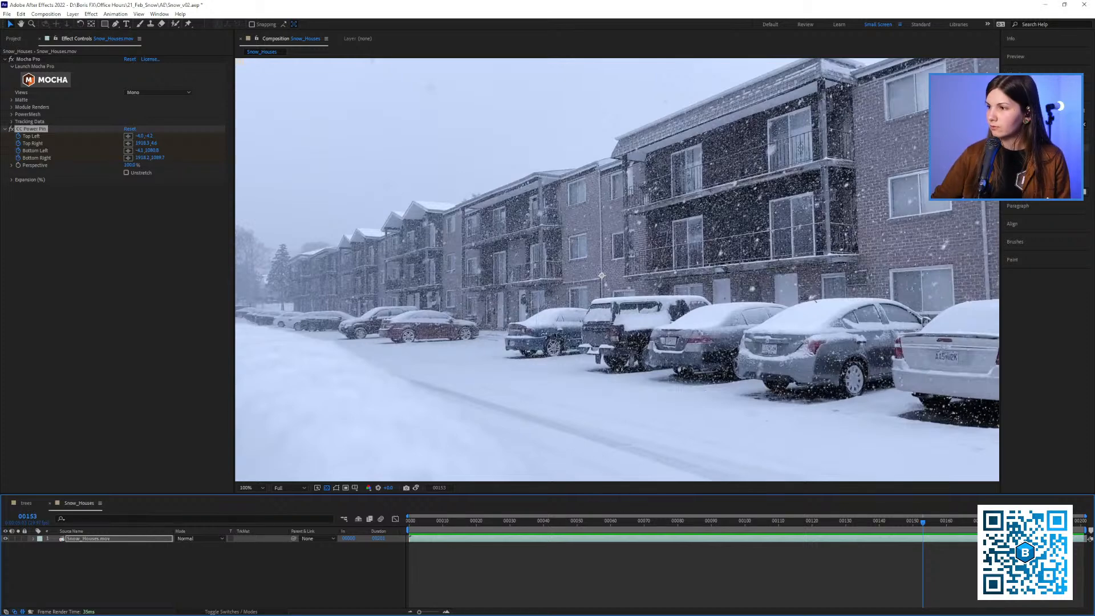
Find the Echo effect, apply it to the Snow_Houses footage, and preview it from the beginning
left_click(1044, 124)
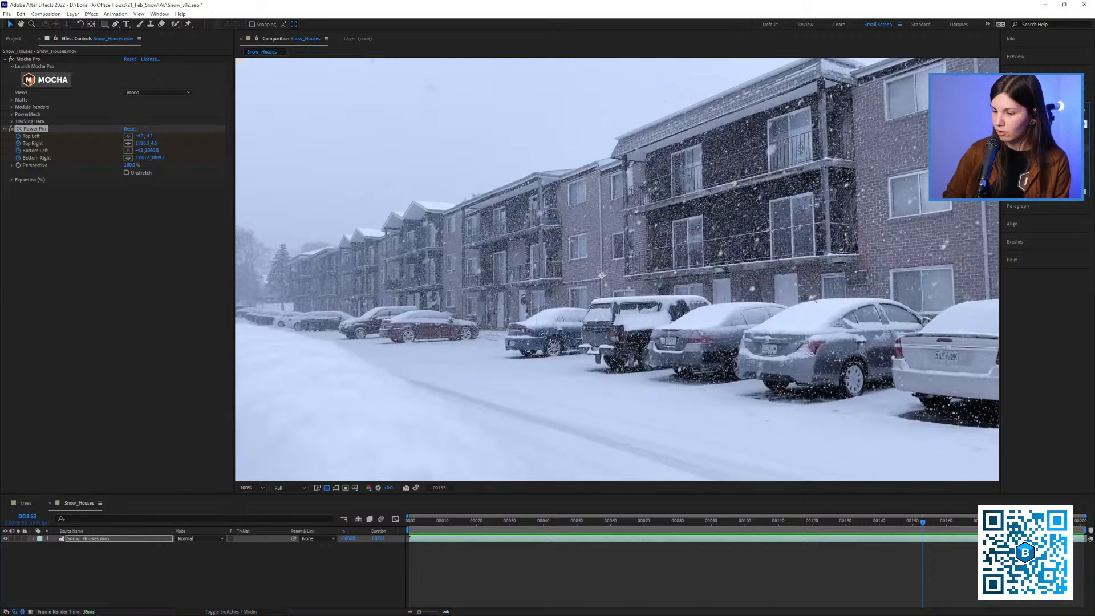
type("cho")
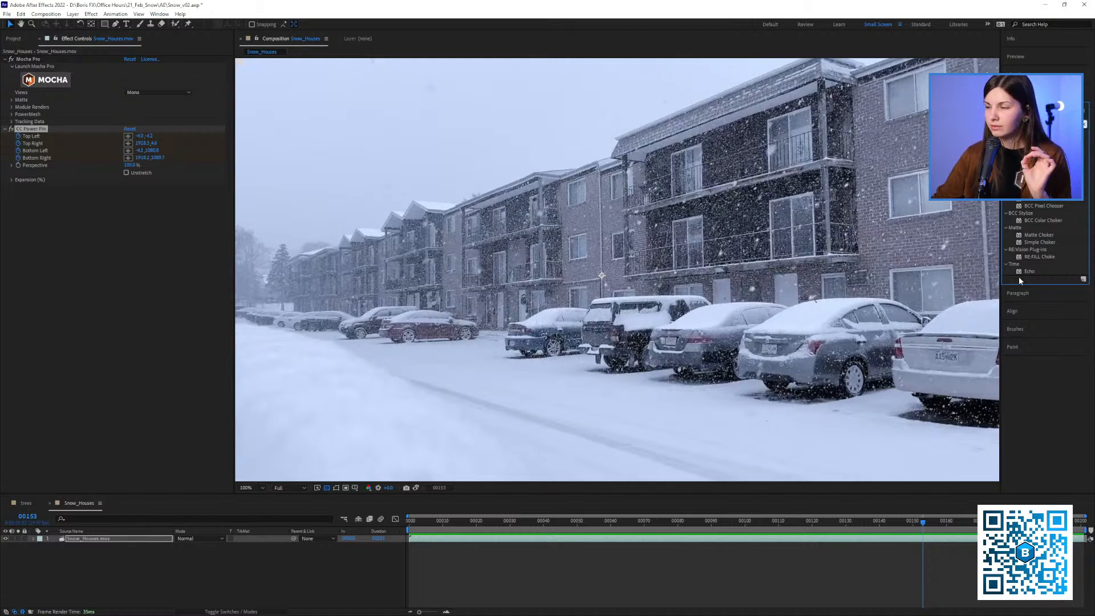
left_click_drag(1026, 271, 681, 289)
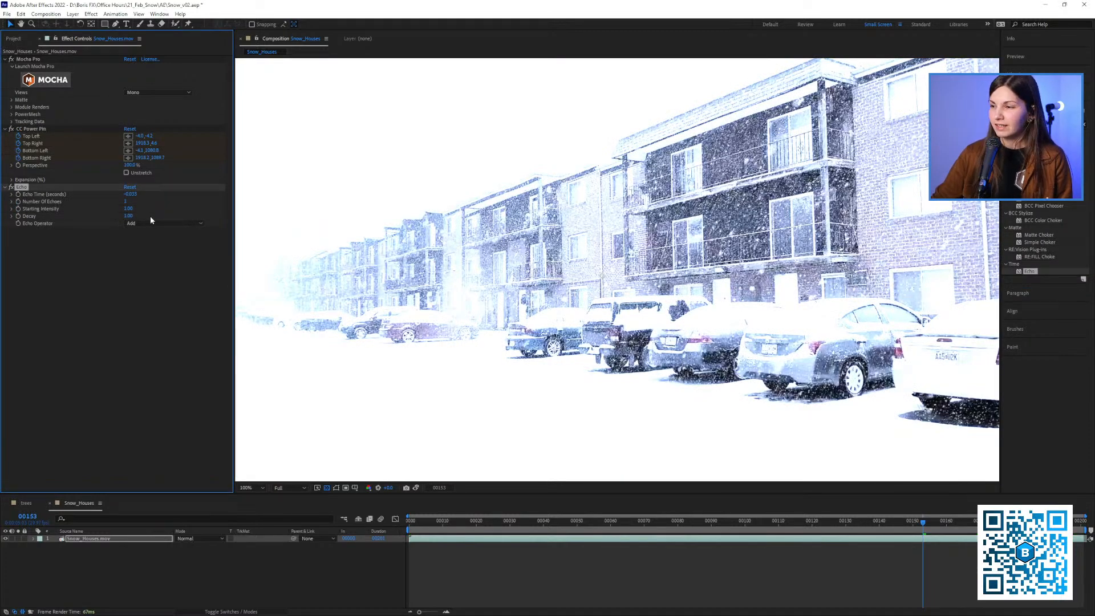
left_click(415, 527)
key("space")
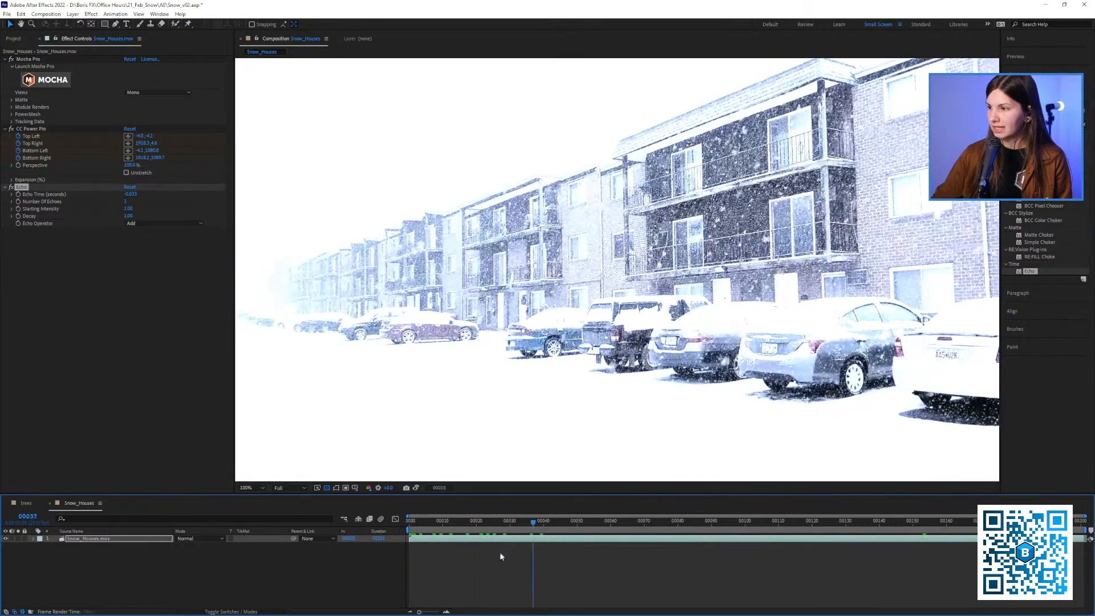
left_click_drag(500, 553, 379, 548)
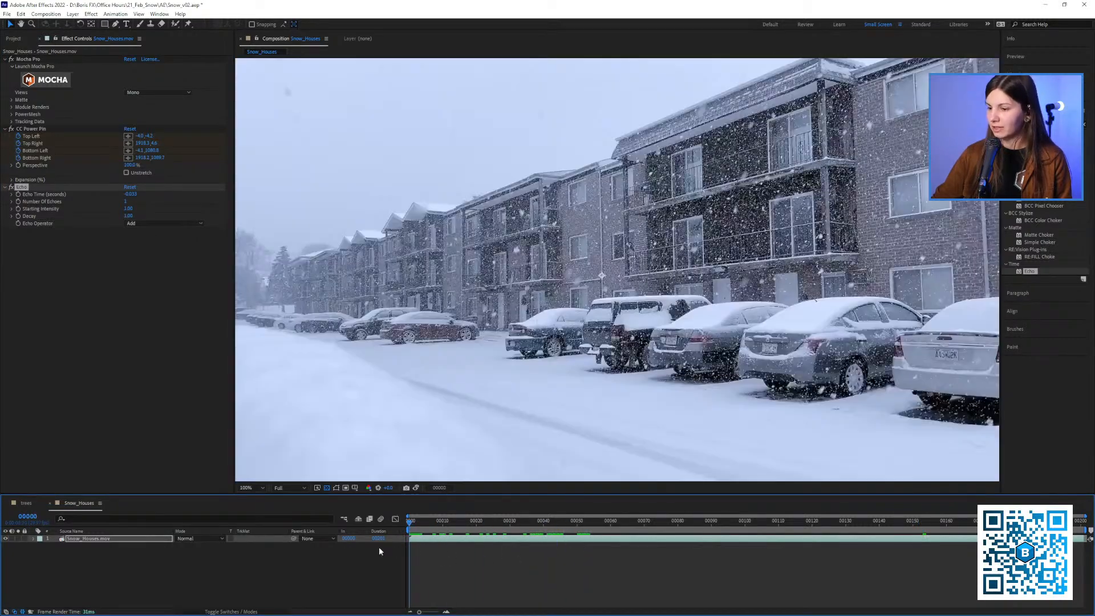
Set the Echo Operator to Minimum, preview the shot, and return to the first frame
left_click(155, 224)
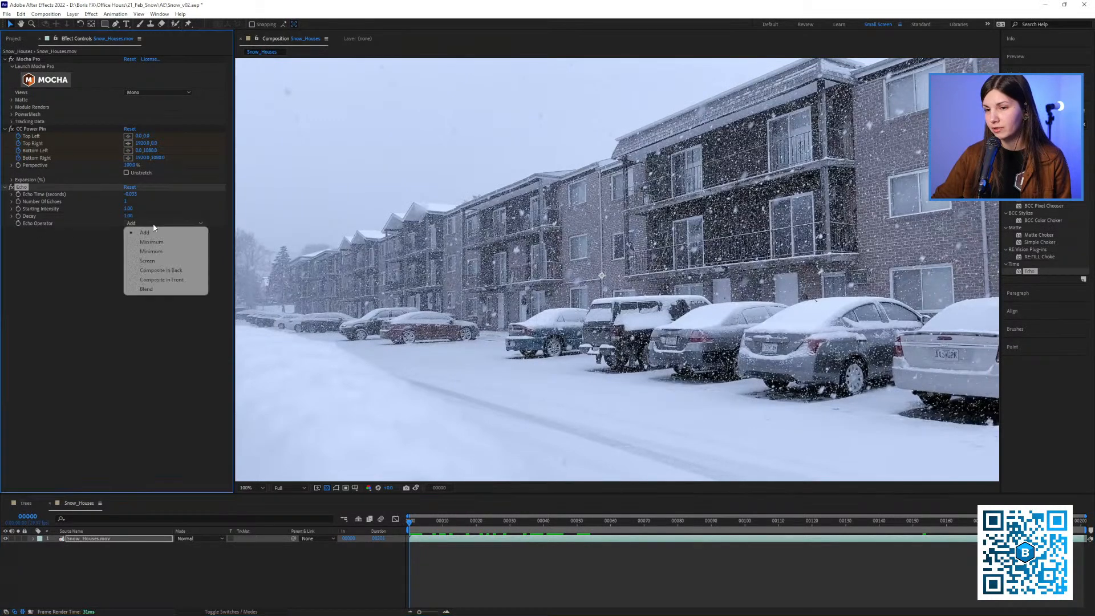
left_click(155, 251)
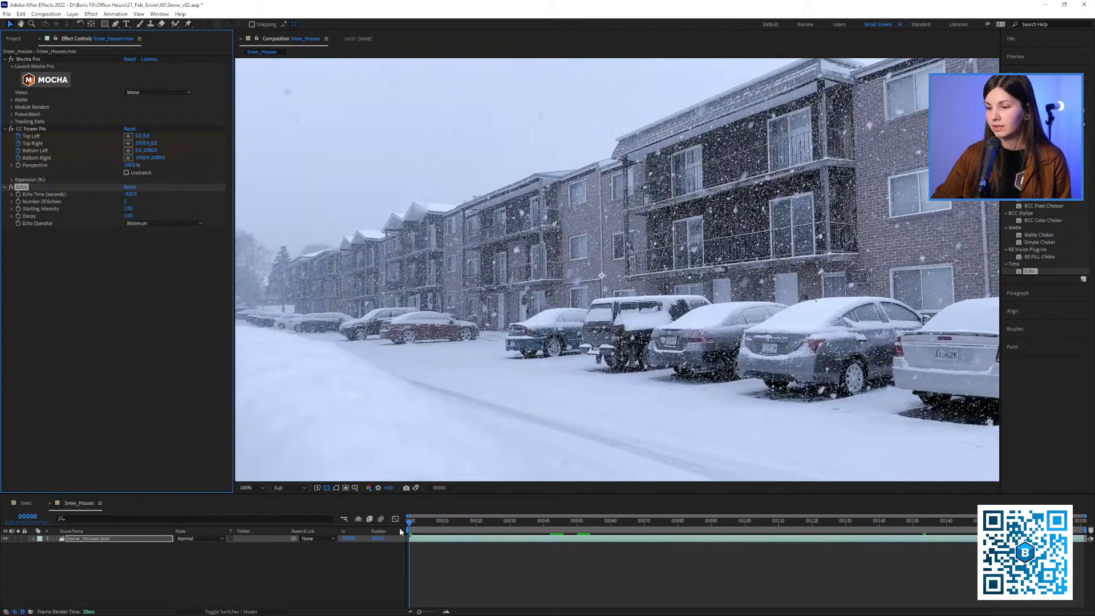
key("space")
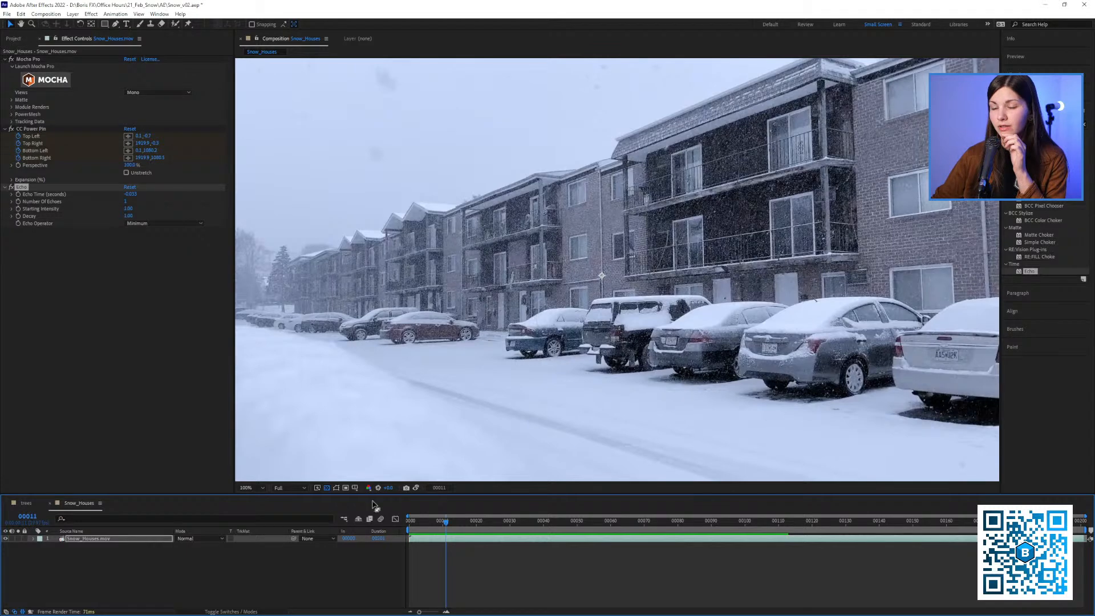
key("Home")
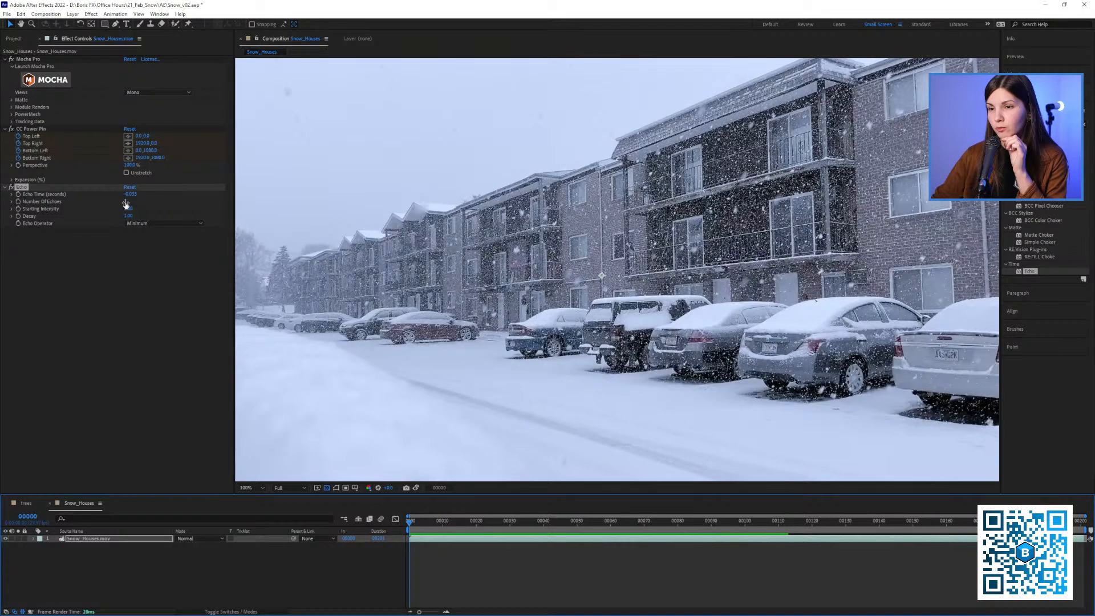
Set Echo's Number Of Echoes to 20, preview the shot, and return to the first frame
left_click_drag(124, 202, 129, 205)
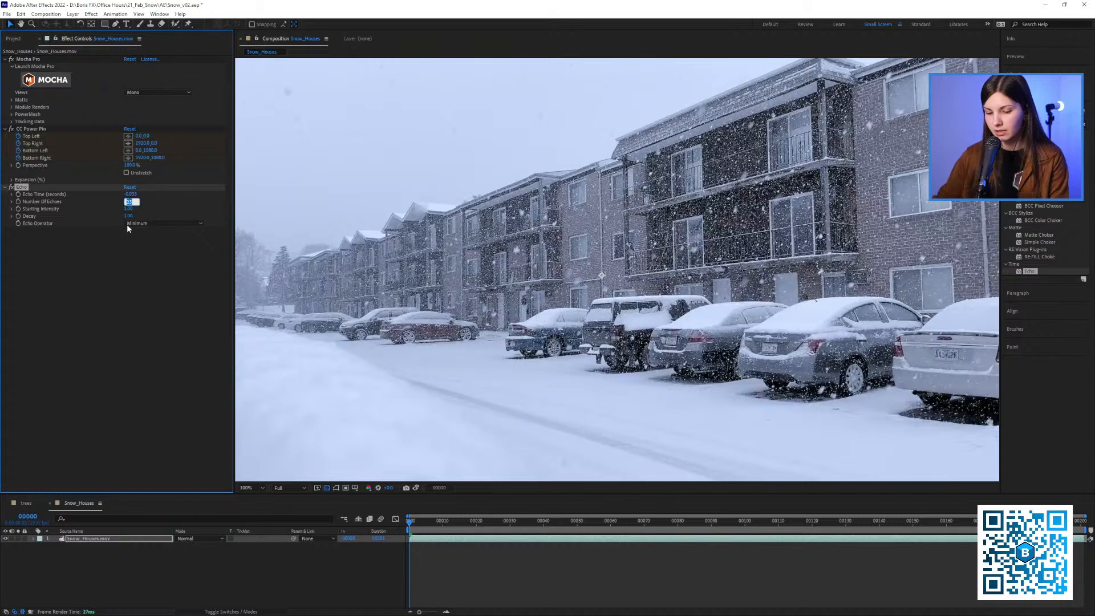
left_click(90, 292)
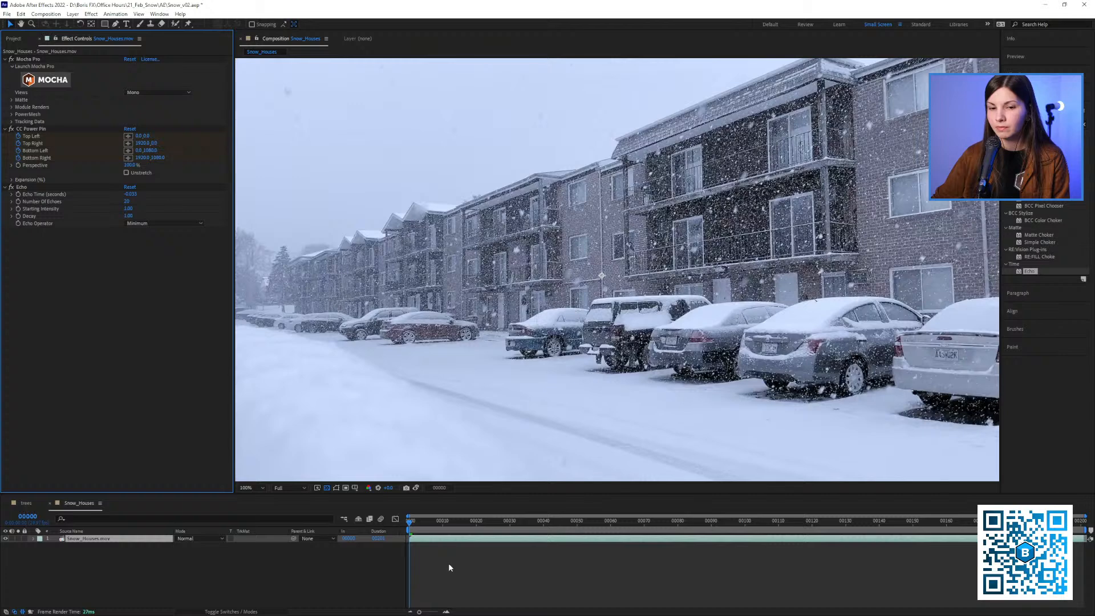
left_click_drag(420, 524, 385, 526)
key("space")
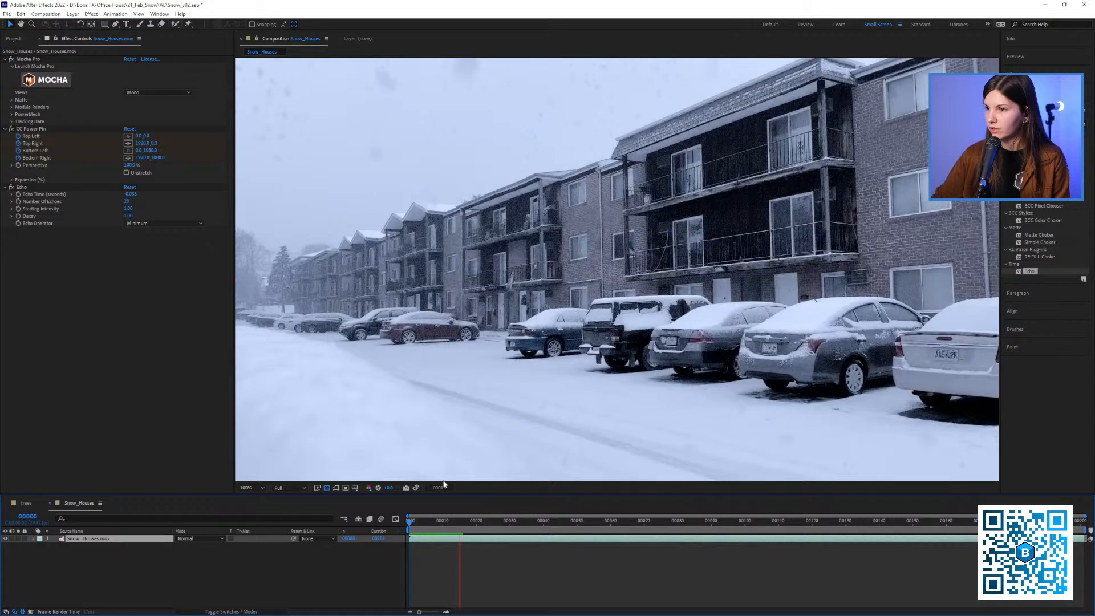
key("space")
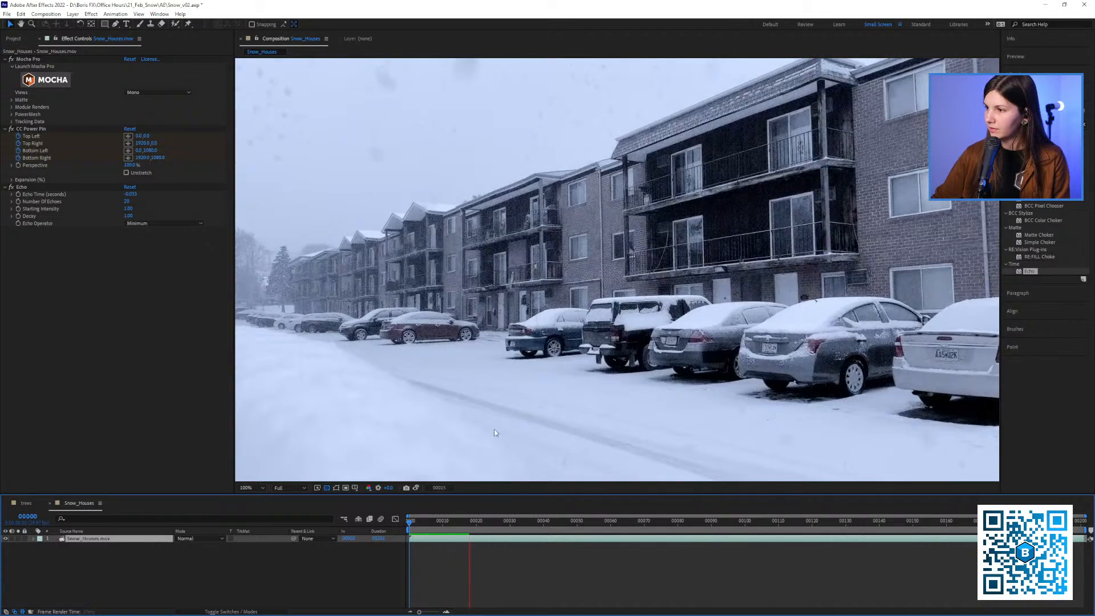
left_click_drag(425, 523, 399, 528)
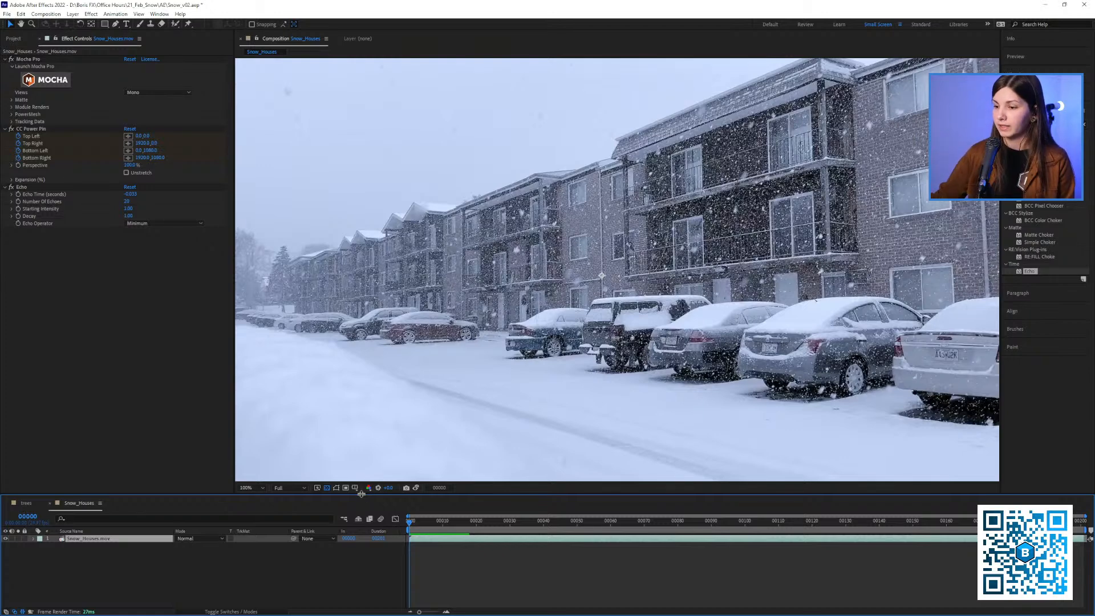
key("space")
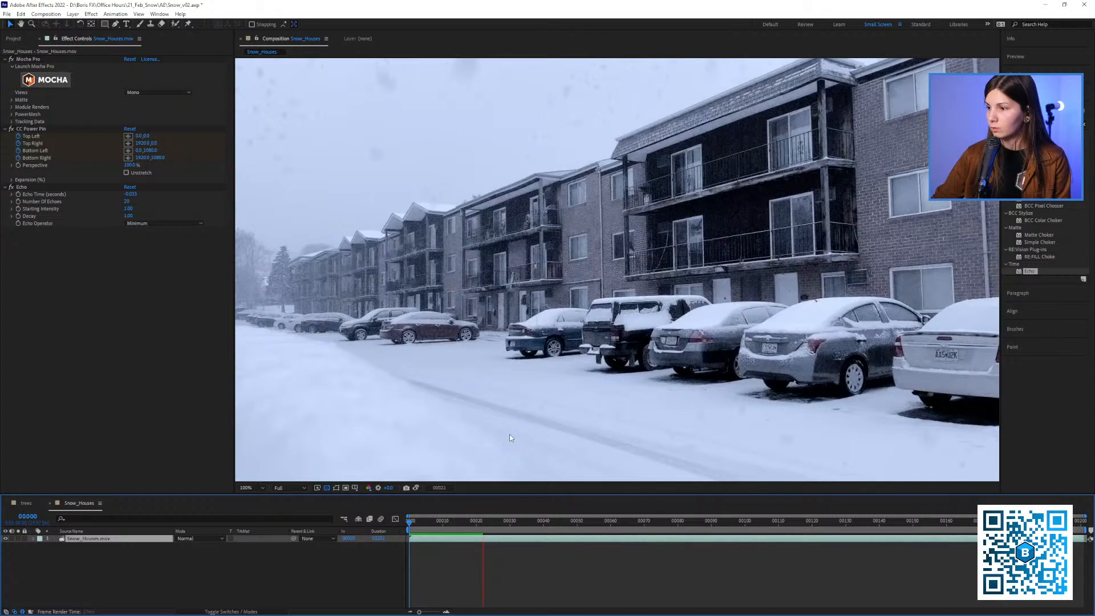
left_click(440, 523)
left_click_drag(439, 524, 406, 540)
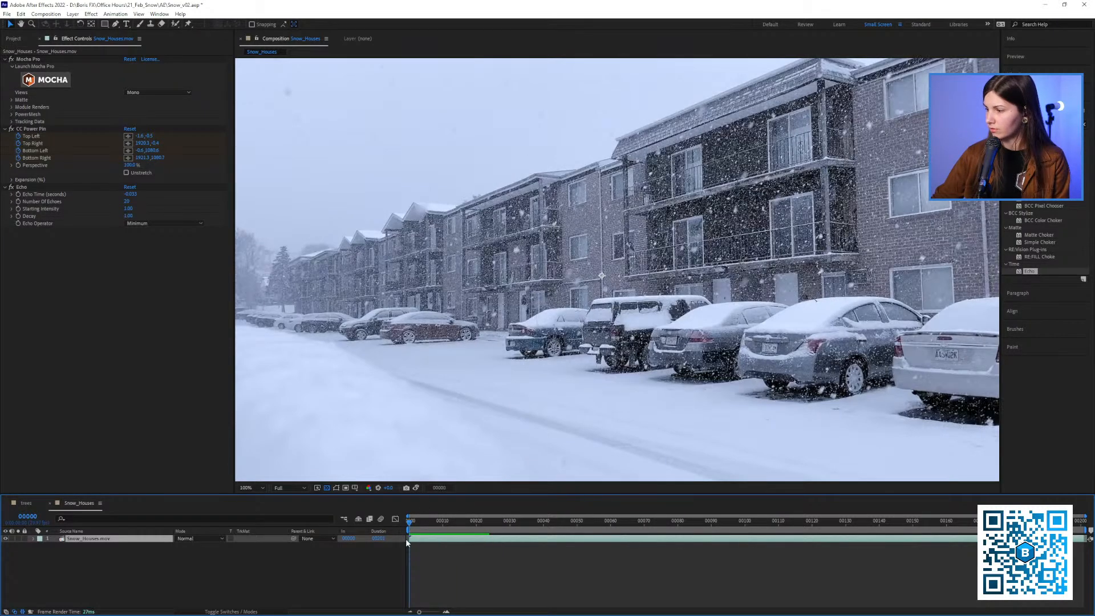
Set Echo's Number Of Echoes to 40 and preview the shot from the first frame
left_click(126, 201)
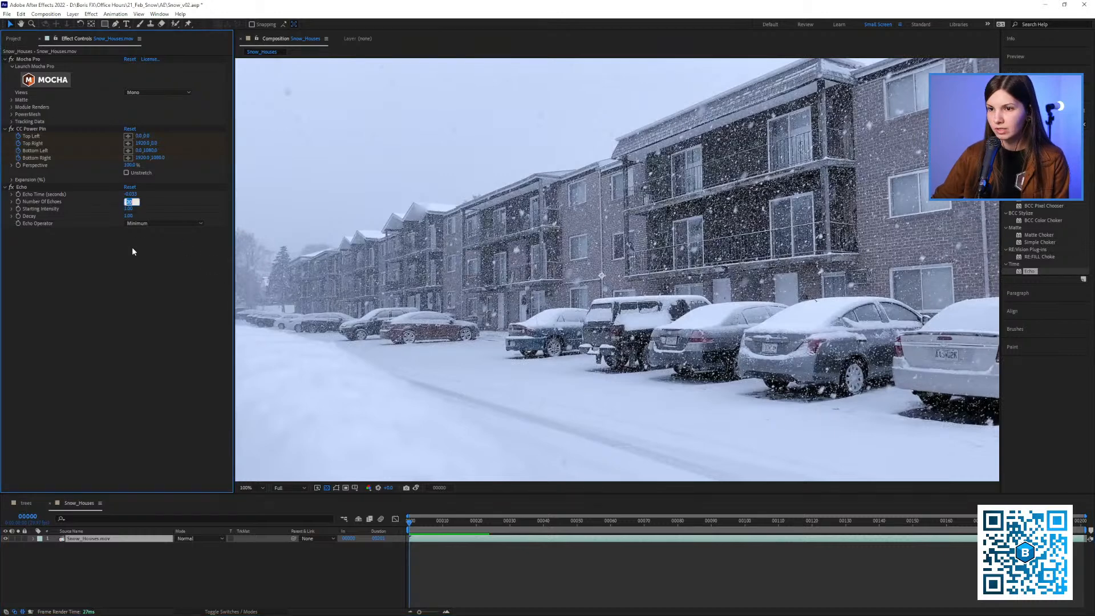
type("40")
key("Return")
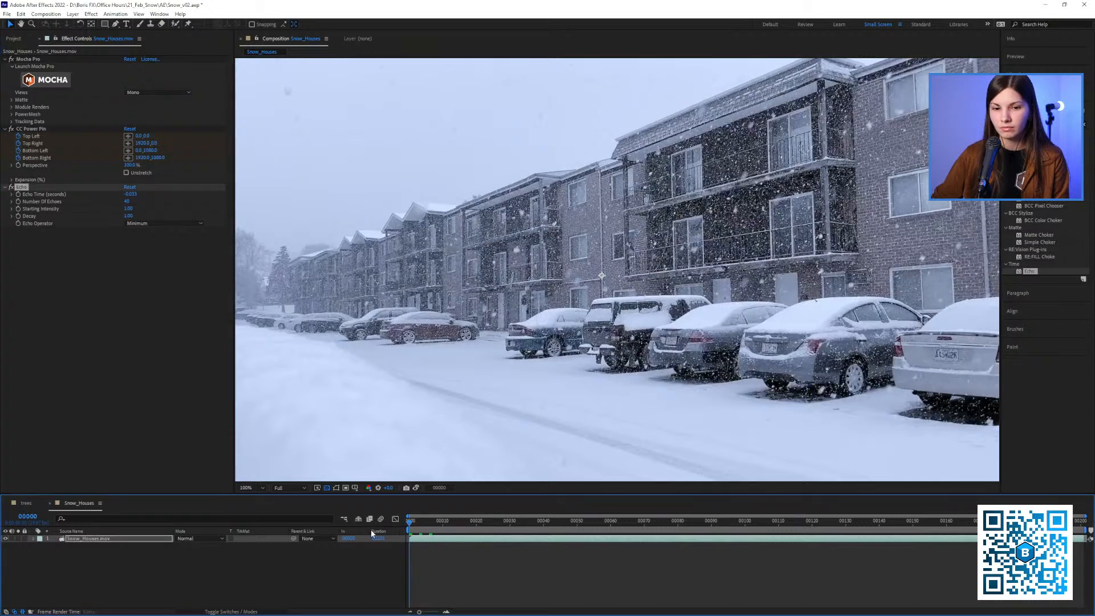
key("space")
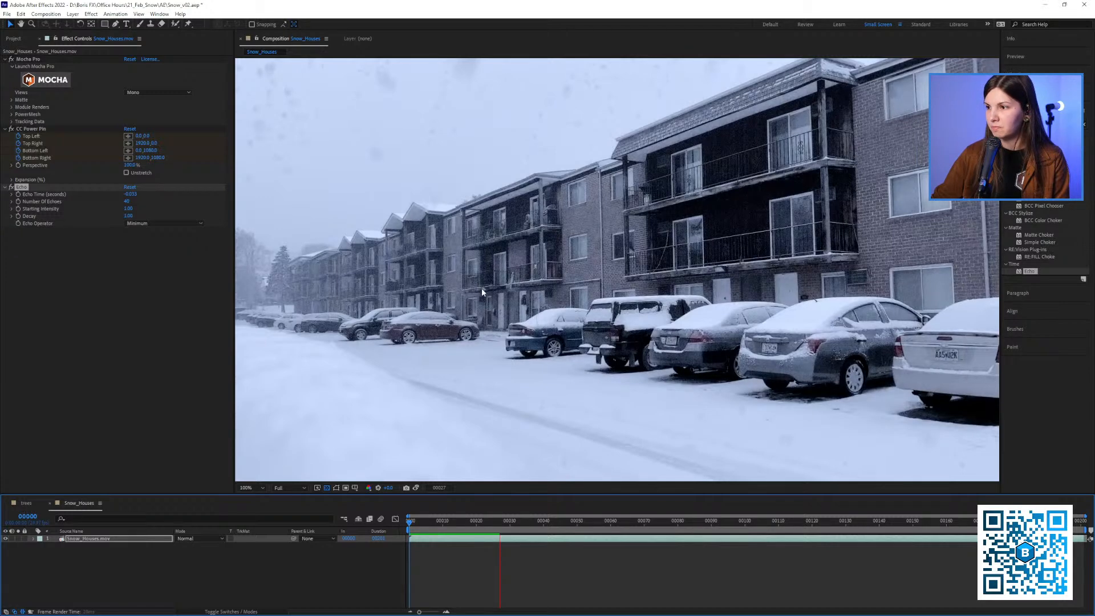
key("space")
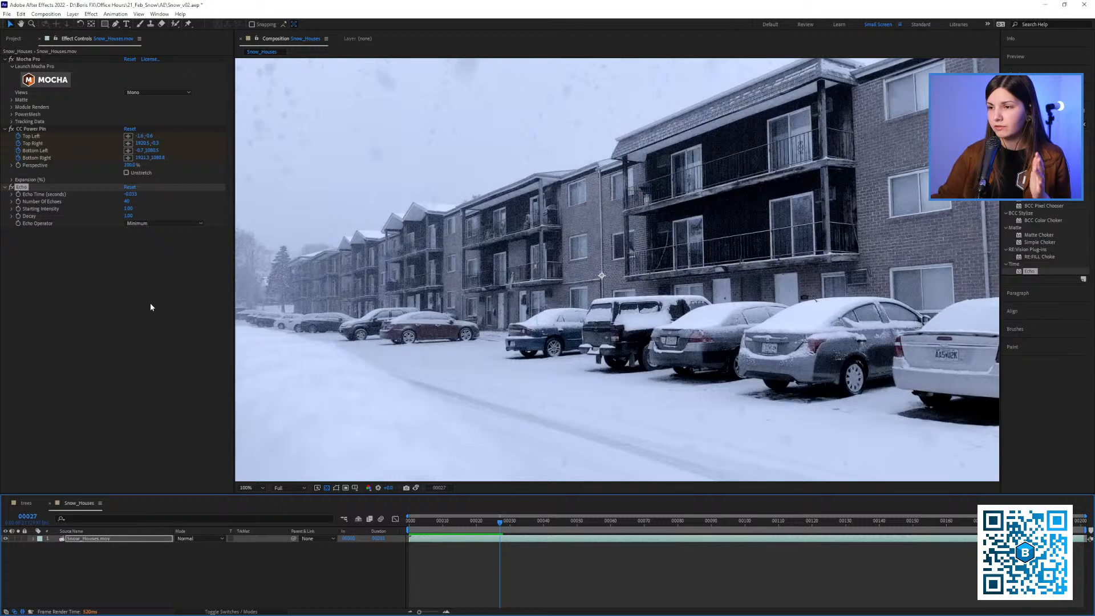
Find the S_TimeAverage effect, apply it to the Snow_Houses footage, and turn off Echo
left_click(1042, 124)
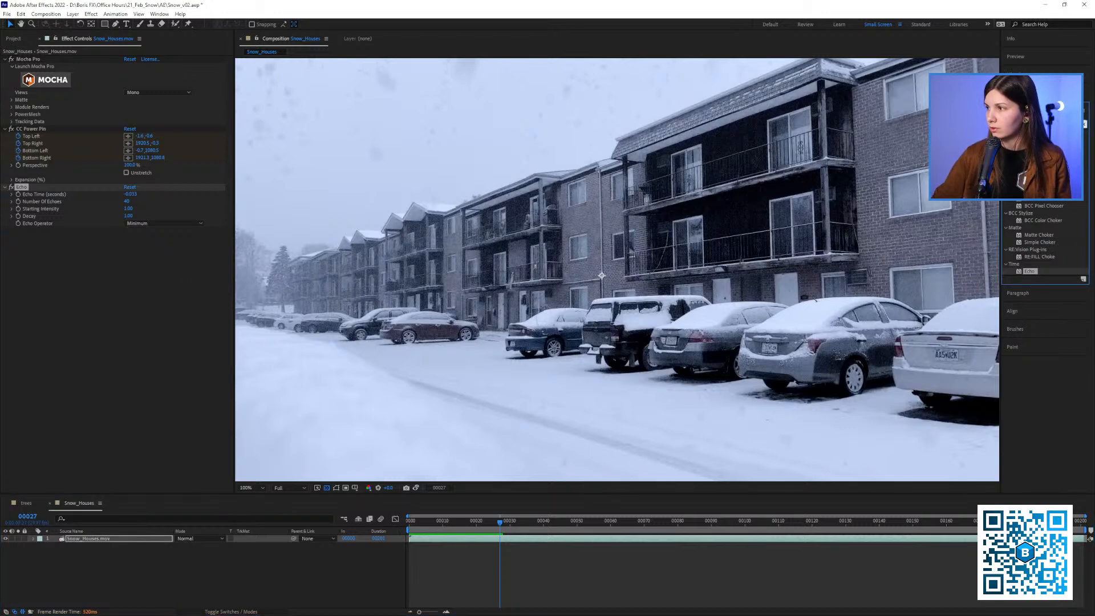
type("s_")
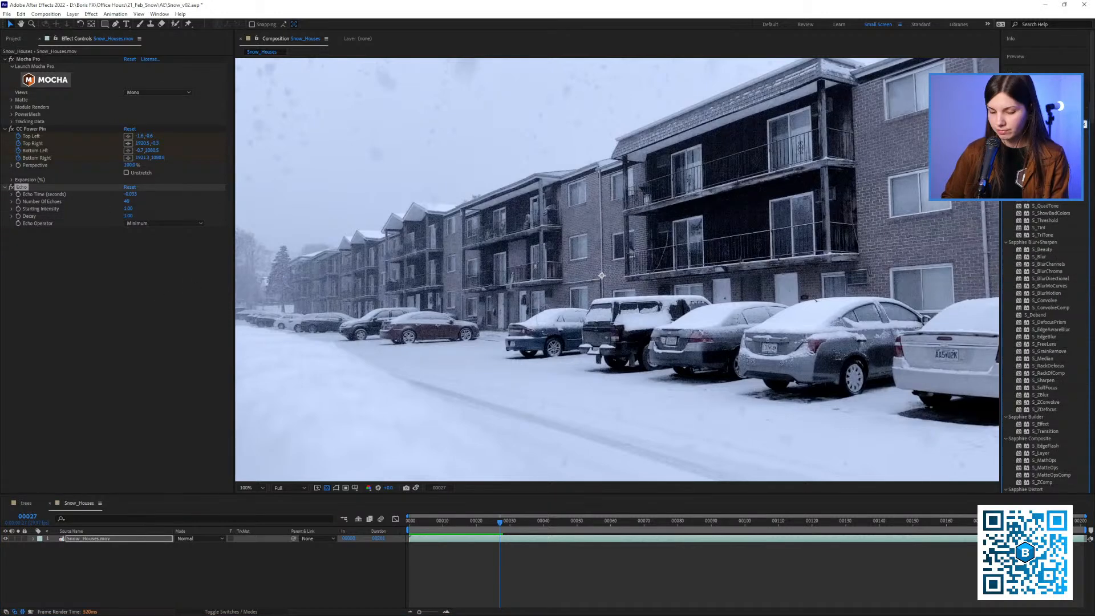
type("tra")
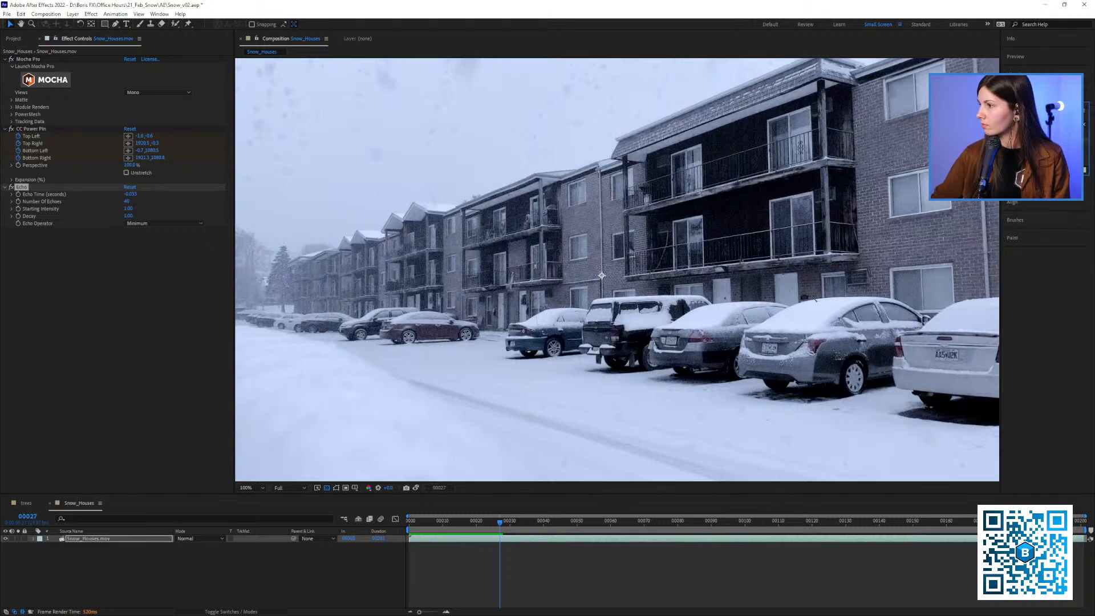
left_click_drag(1043, 146, 129, 320)
left_click(11, 188)
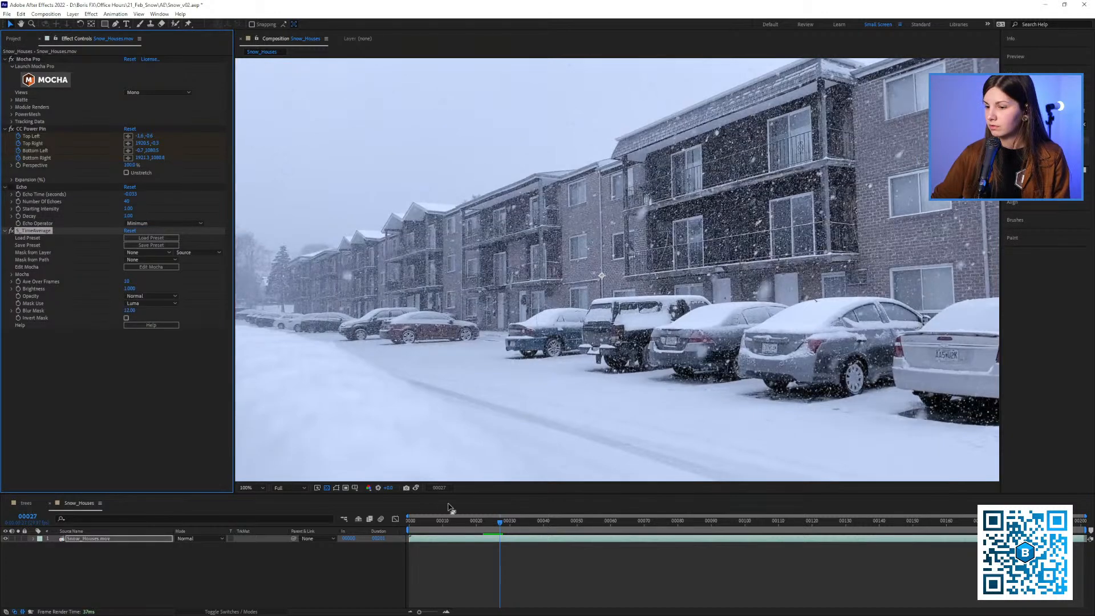
Return to the first frame and clear the disk cache
key("Home")
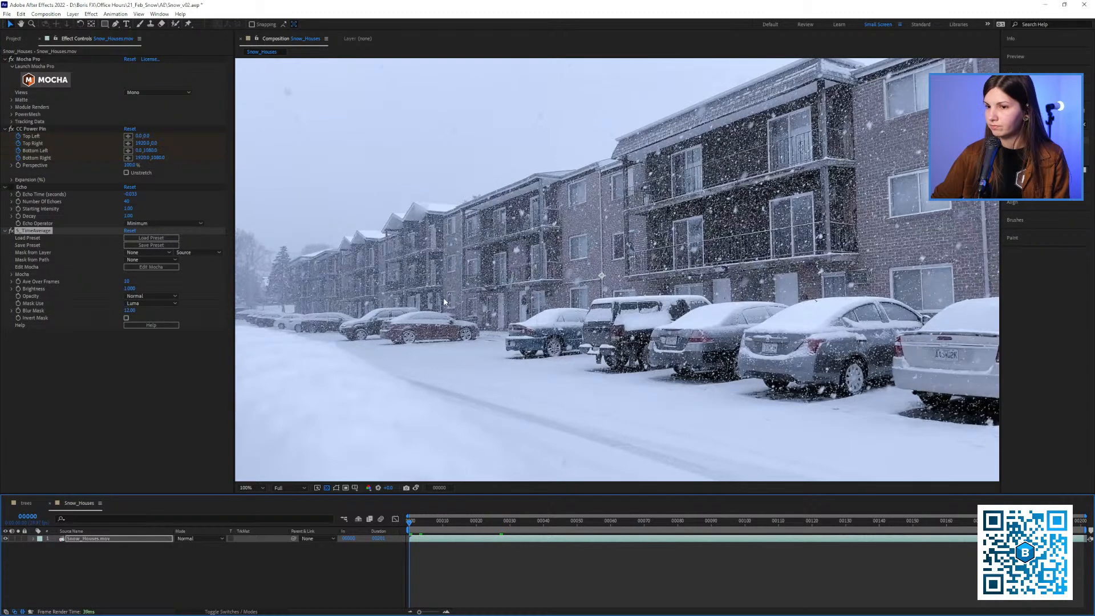
key("ctrl+alt+KP_Divide")
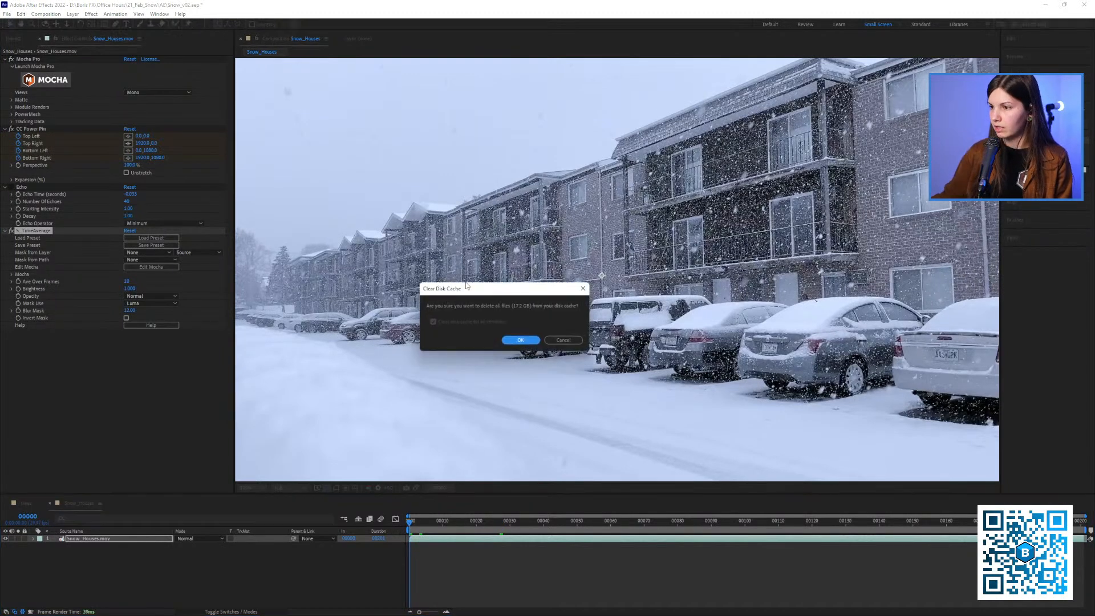
left_click(520, 339)
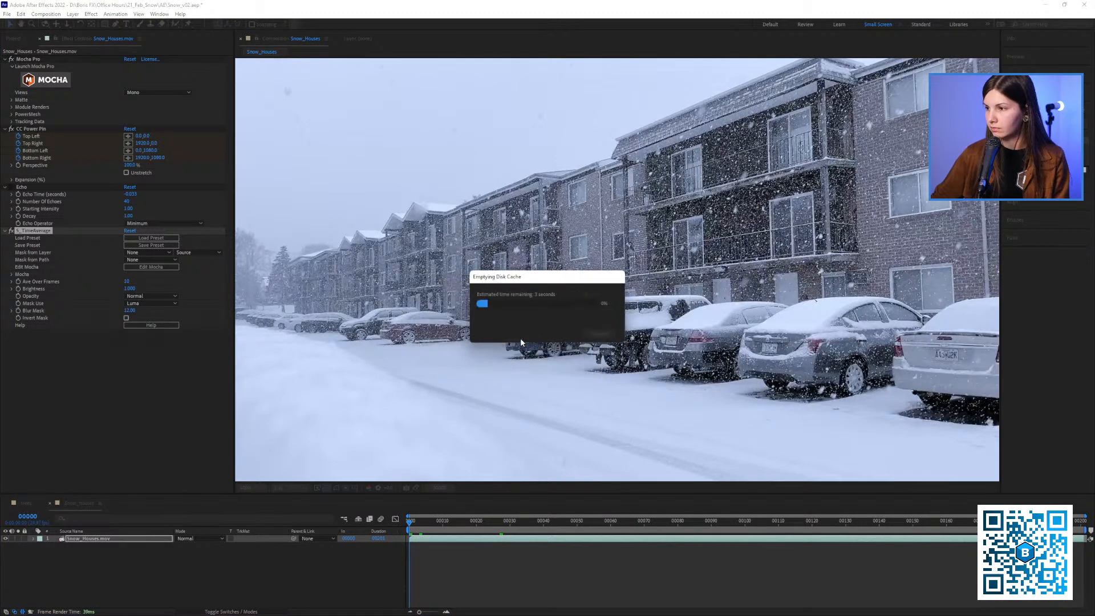
Set S_TimeAverage's Ave Over Frames to 40, preview the shot, and return to the first frame
left_click(127, 282)
type("40")
key("Return")
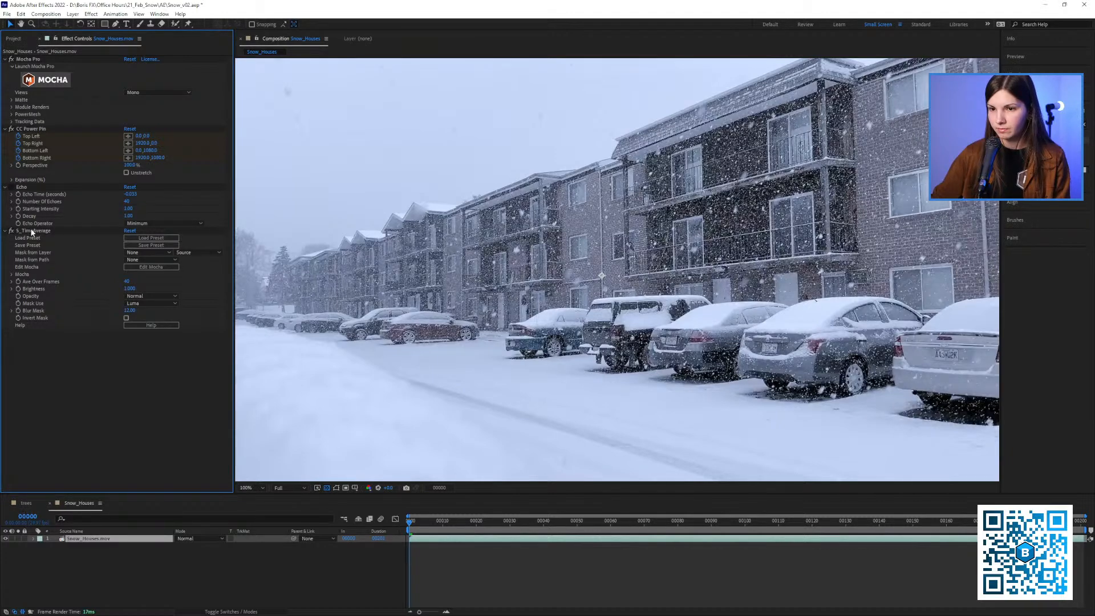
key("space")
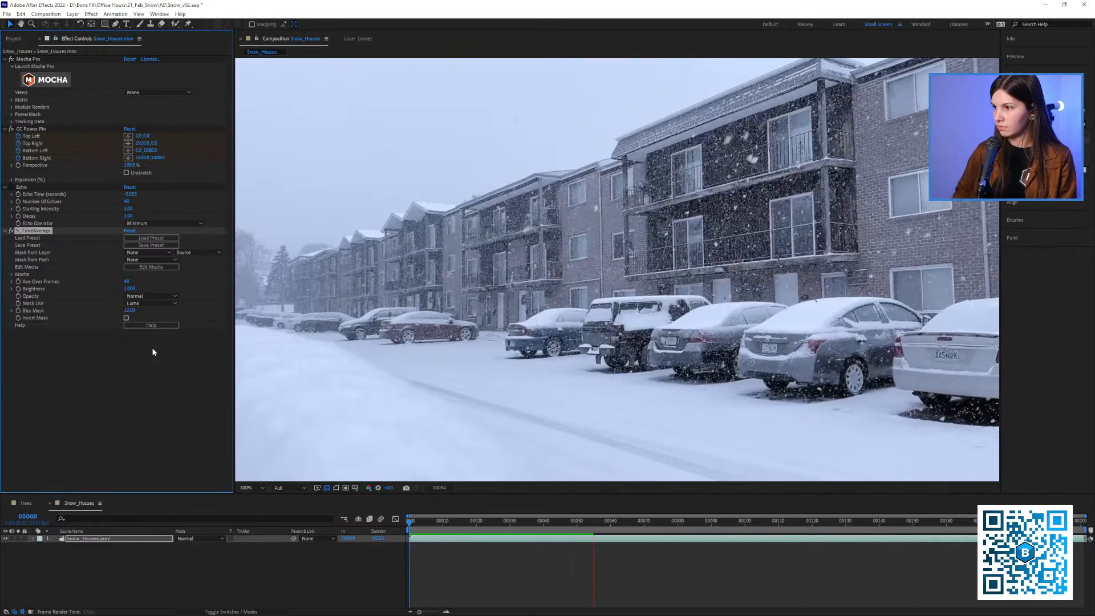
key("space")
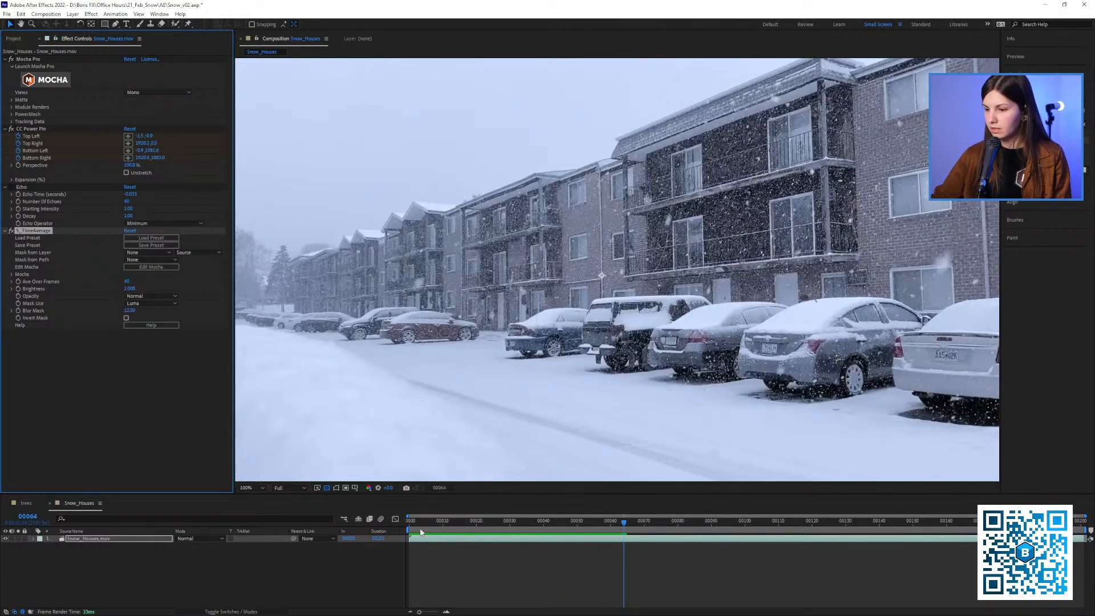
key("Home")
Purge the disk cache again, preview the averaged shot from the start, and return to the first frame
left_click(7, 14)
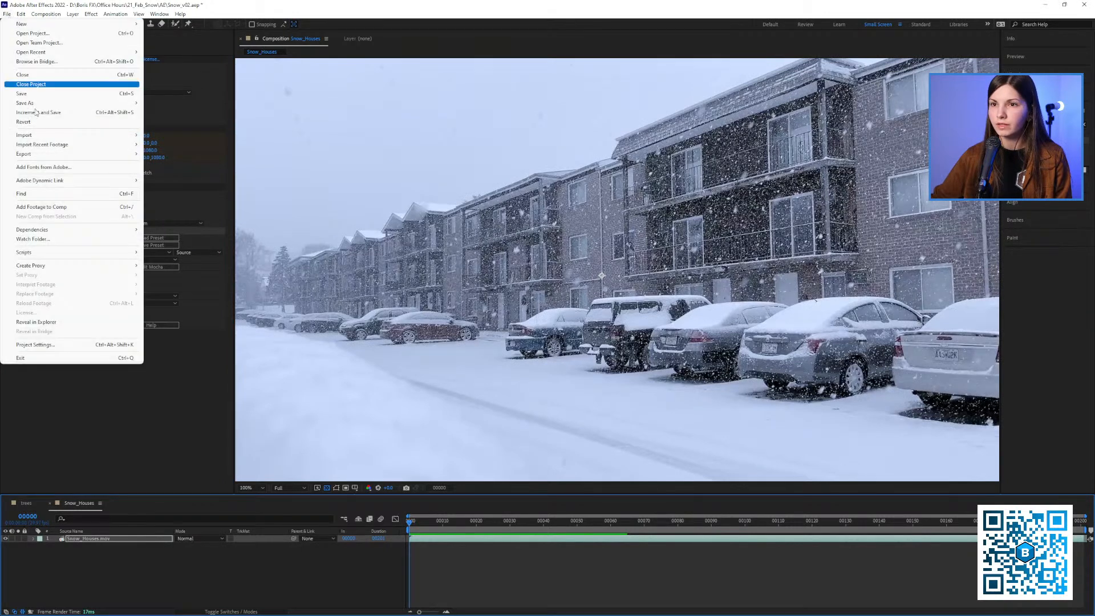
mouse_move(21, 14)
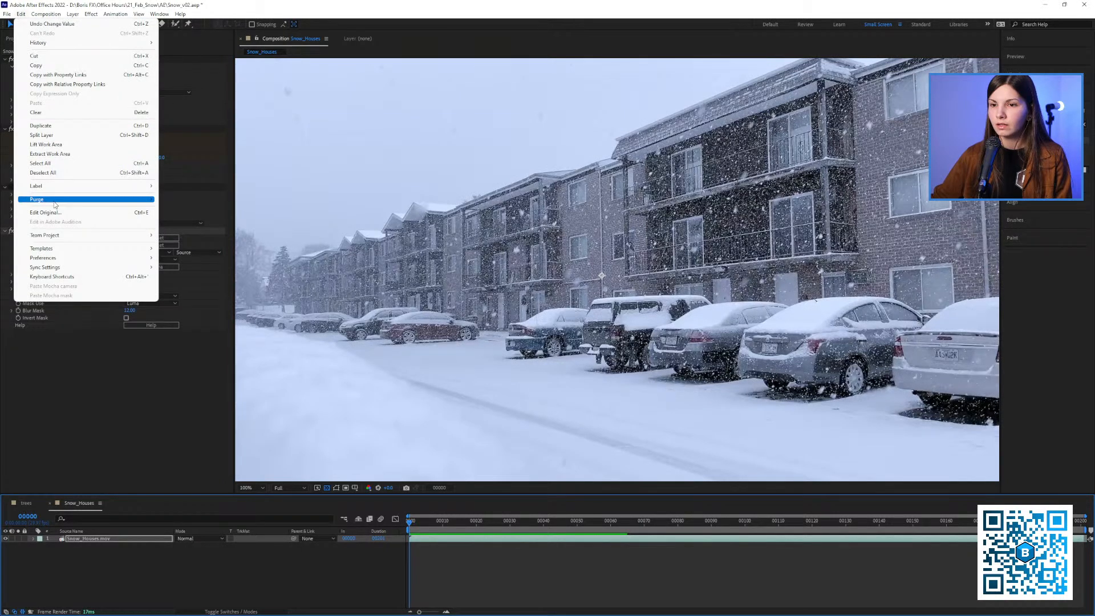
mouse_move(45, 199)
left_click(189, 203)
left_click(519, 340)
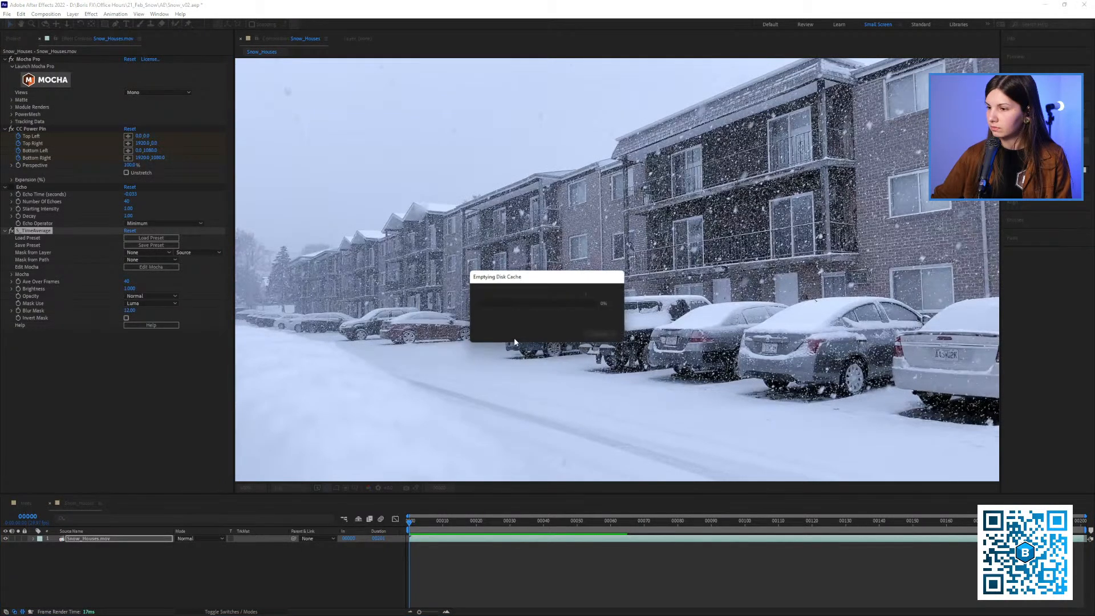
key("space")
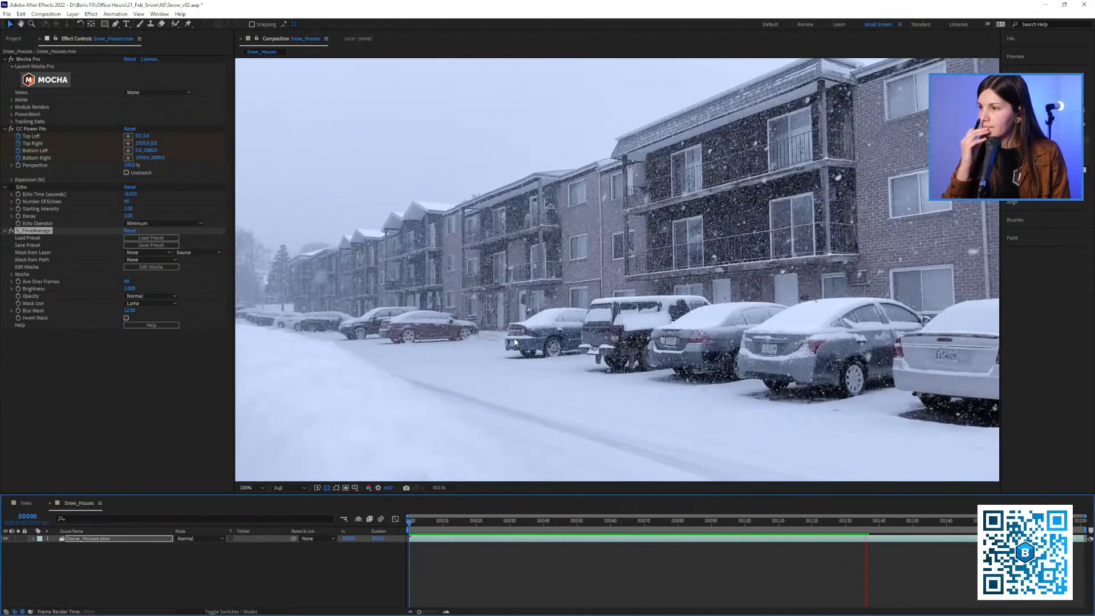
key("space")
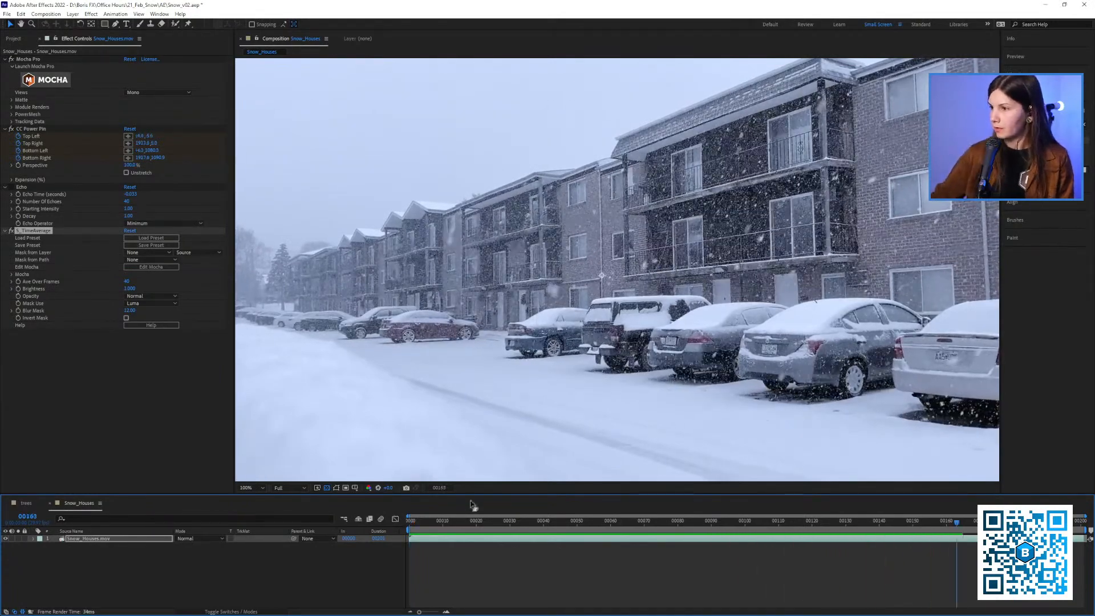
left_click_drag(446, 524, 391, 538)
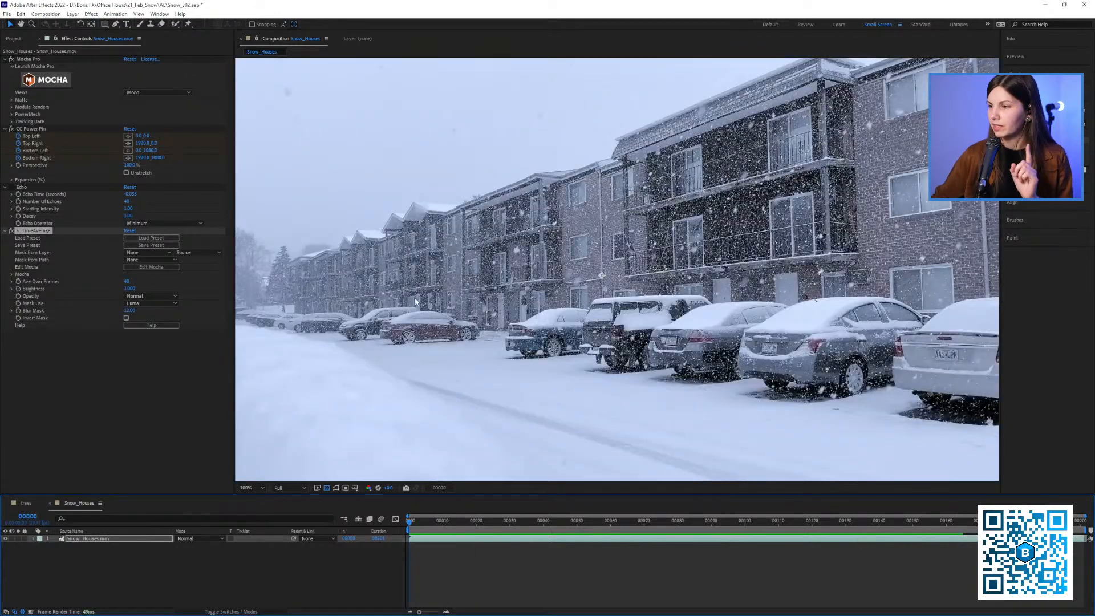
Delete S_TimeAverage from the Snow_Houses footage and pre-compose the layer, moving all attributes into the new composition
key("Delete")
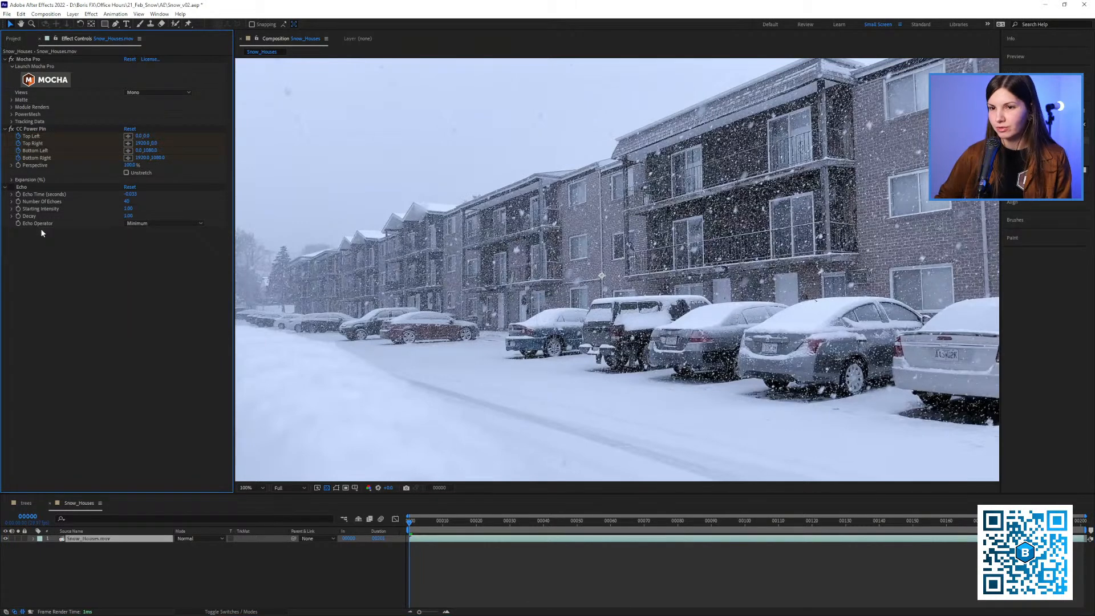
right_click(96, 544)
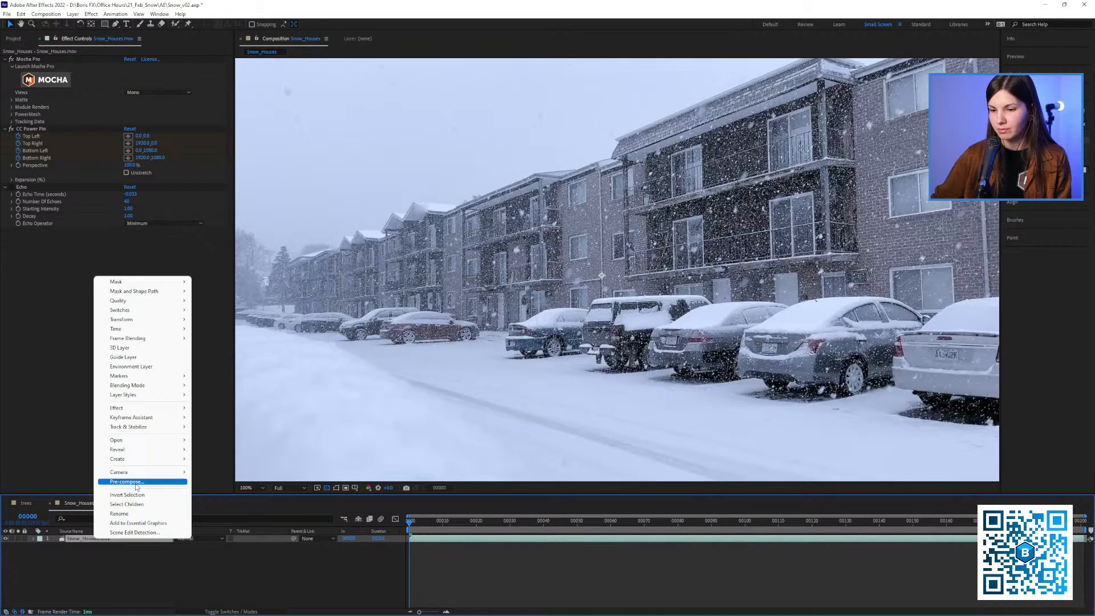
left_click(25, 189)
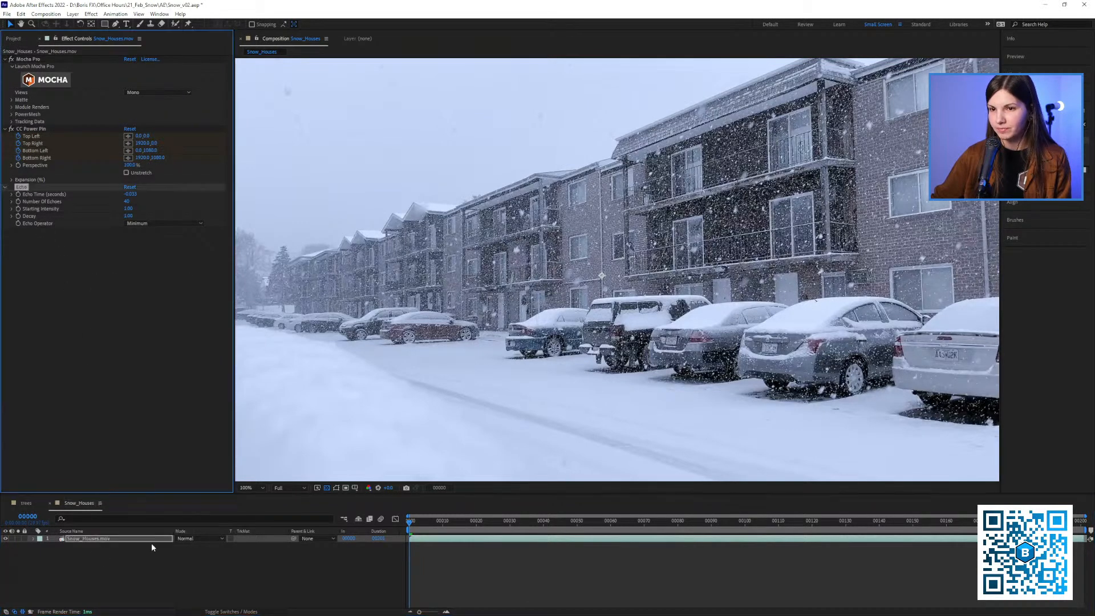
right_click(120, 540)
left_click(142, 479)
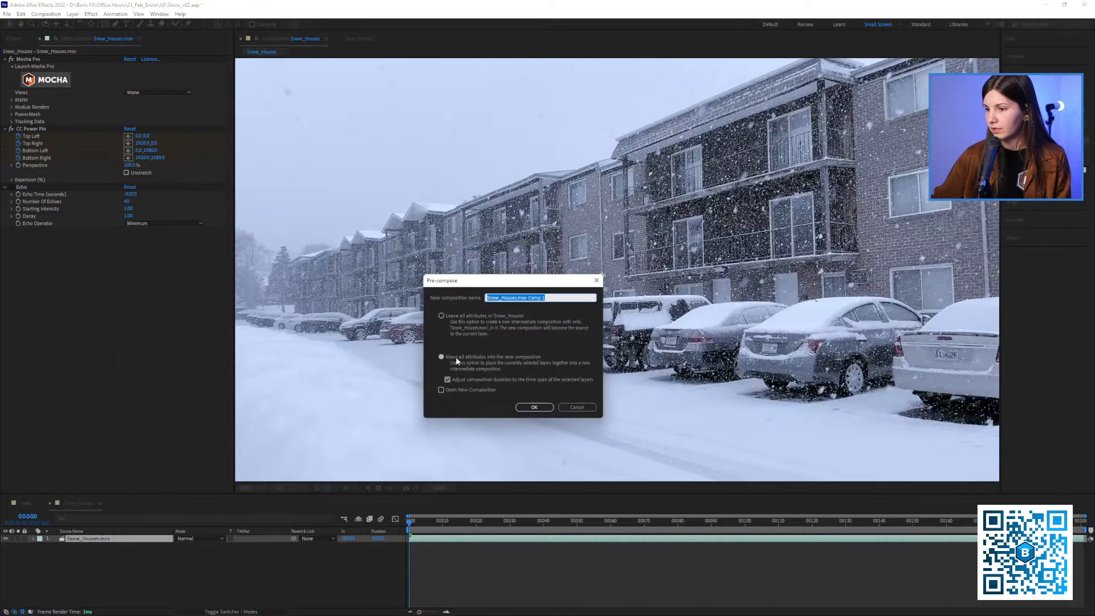
left_click(534, 407)
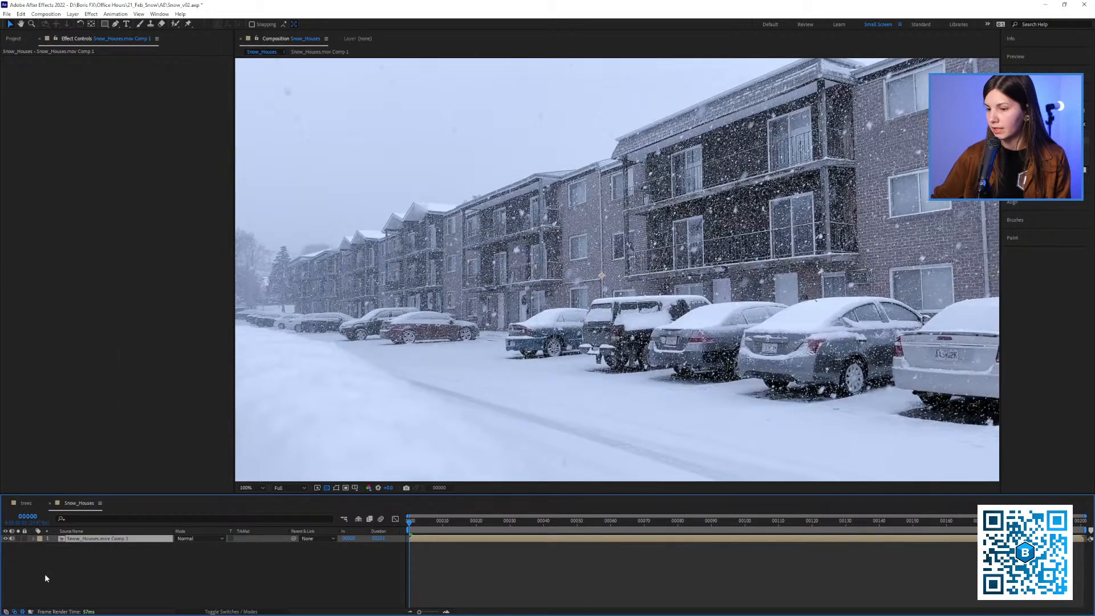
Apply S_TimeAverage to the pre-composed Snow_Houses layer and set Ave Over Frames to 40
left_click(183, 240)
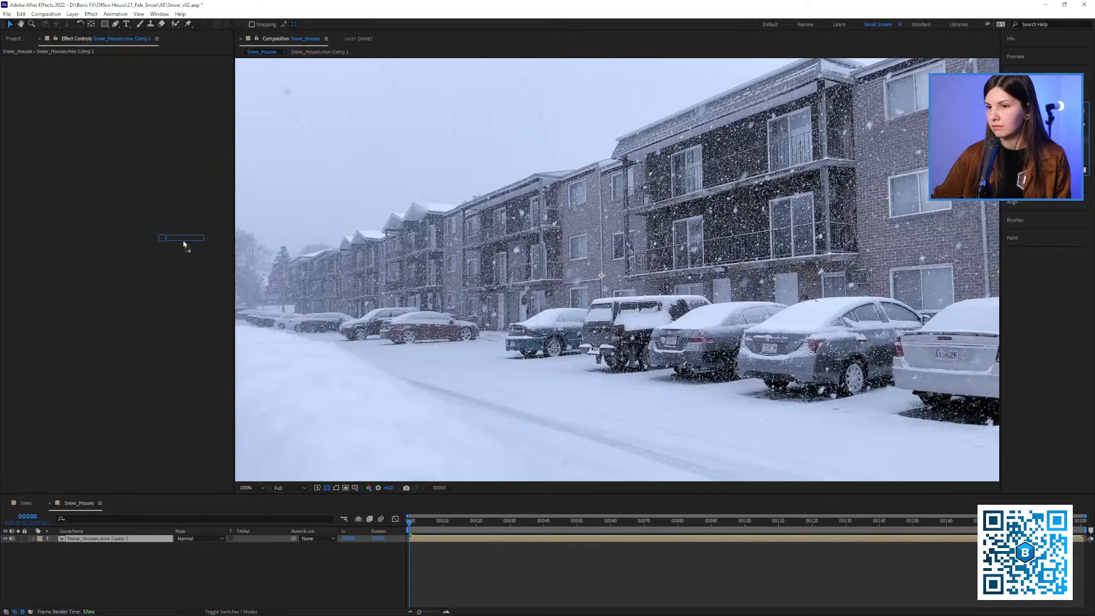
left_click(127, 109)
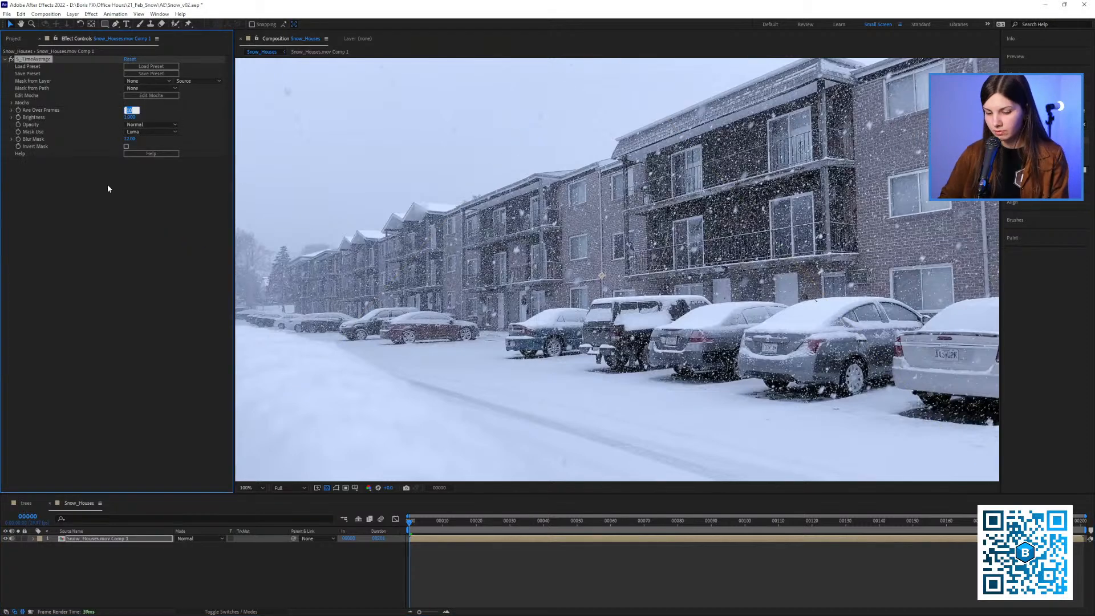
type("40")
left_click(103, 188)
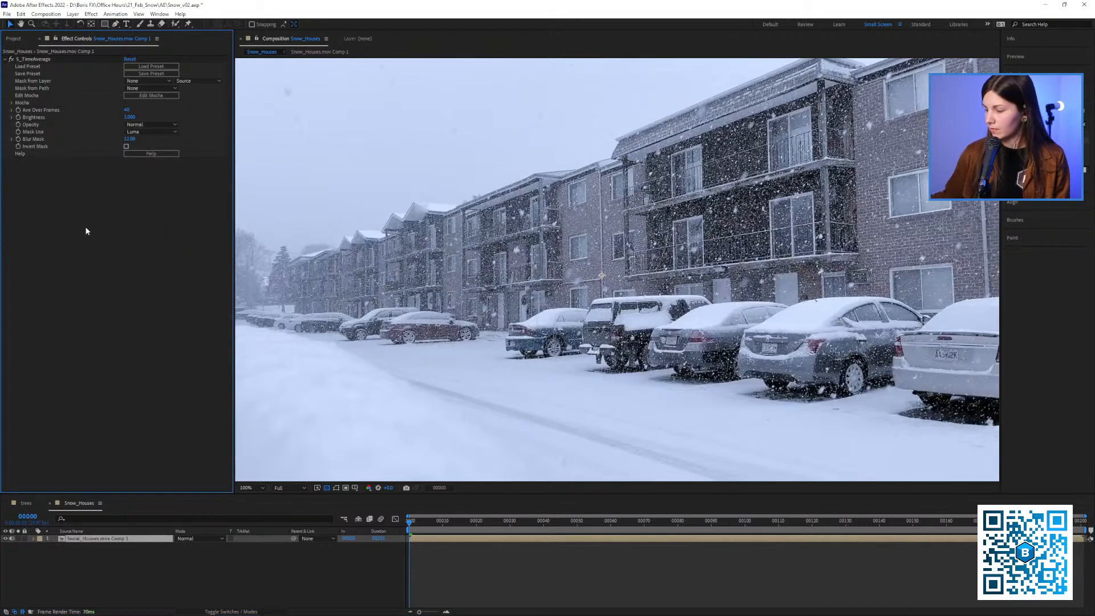
Clear the disk cache, preview the shot, and switch S_TimeAverage off and on to compare the result
key("ctrl+alt+KP_Divide")
left_click(523, 342)
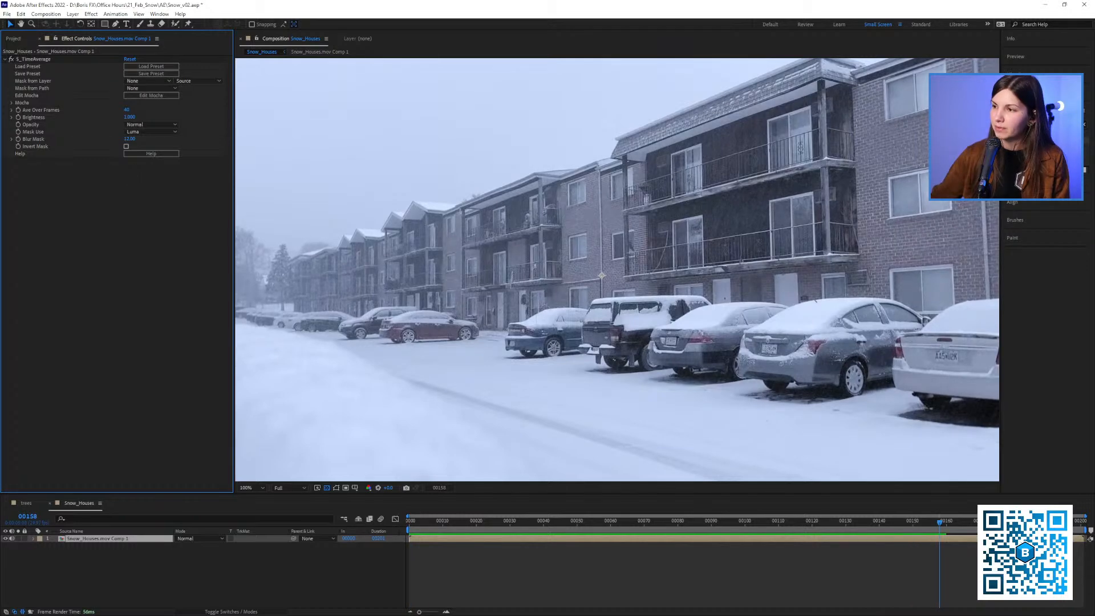
left_click(13, 60)
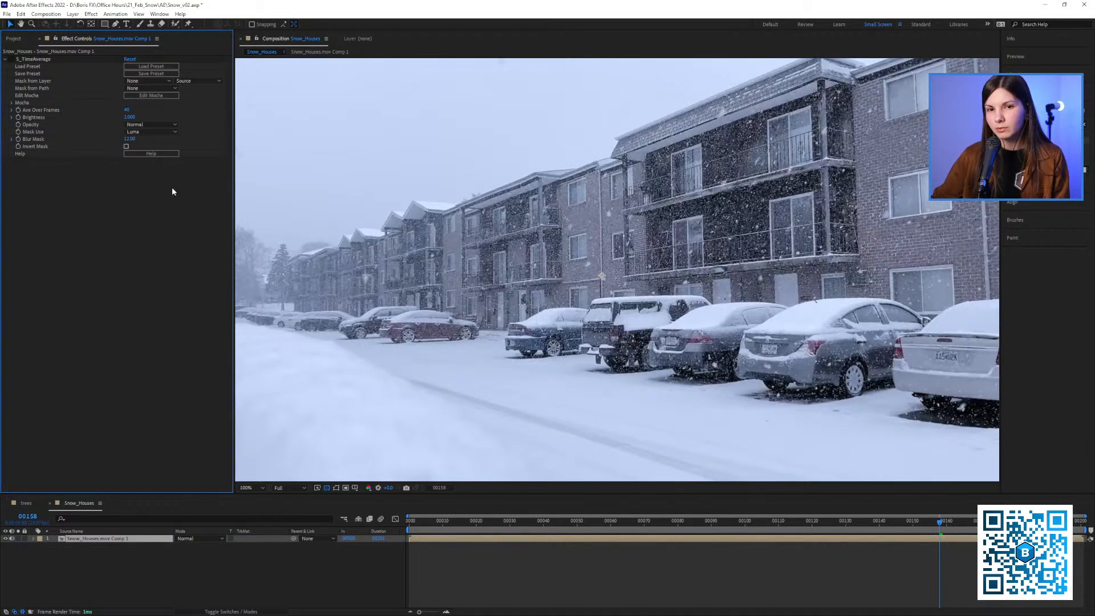
left_click(12, 60)
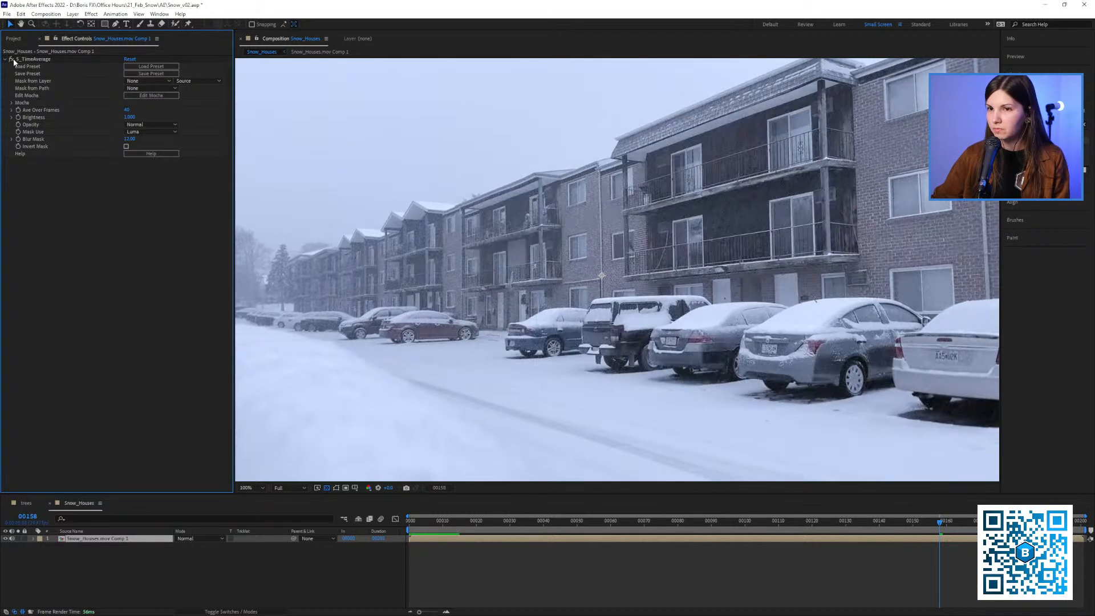
Open the Snow_Houses.mov Comp 1 precomp, turn Echo back on for the footage, and preview it
double_click(77, 539)
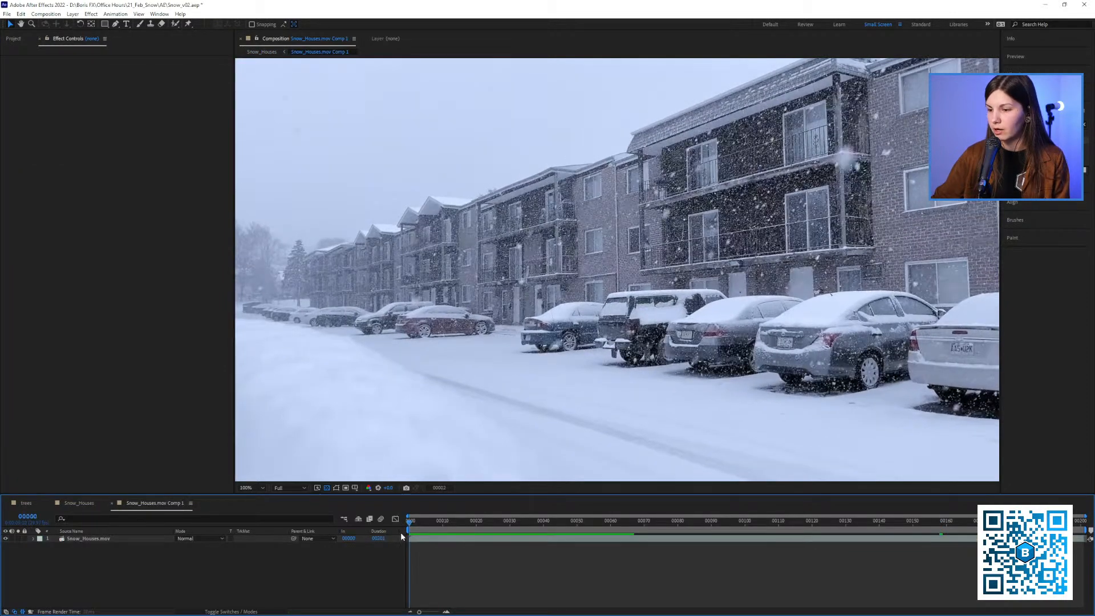
left_click(145, 539)
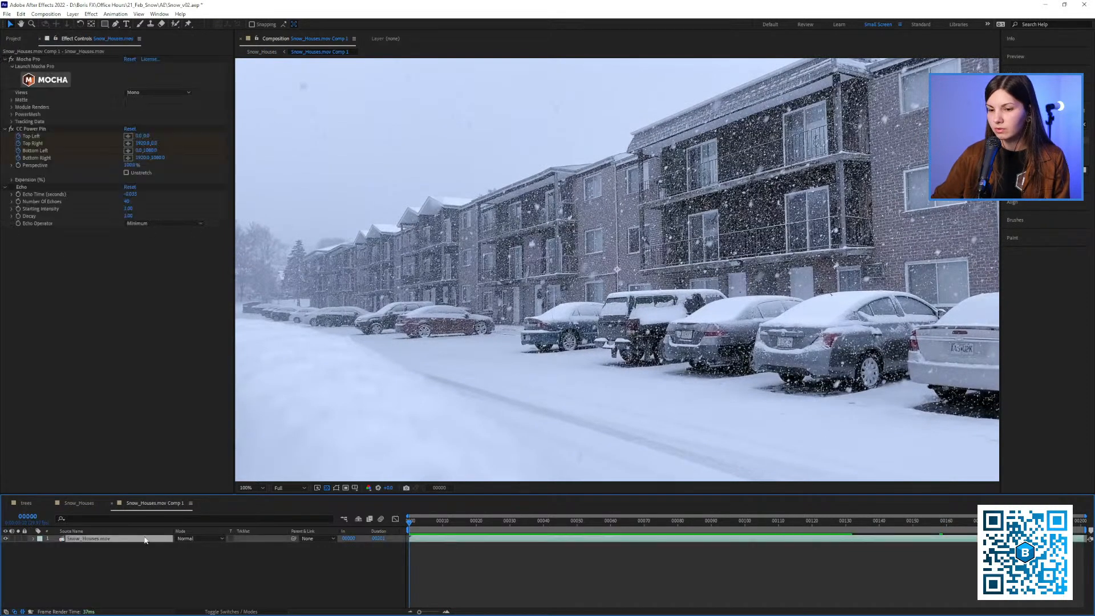
left_click(11, 187)
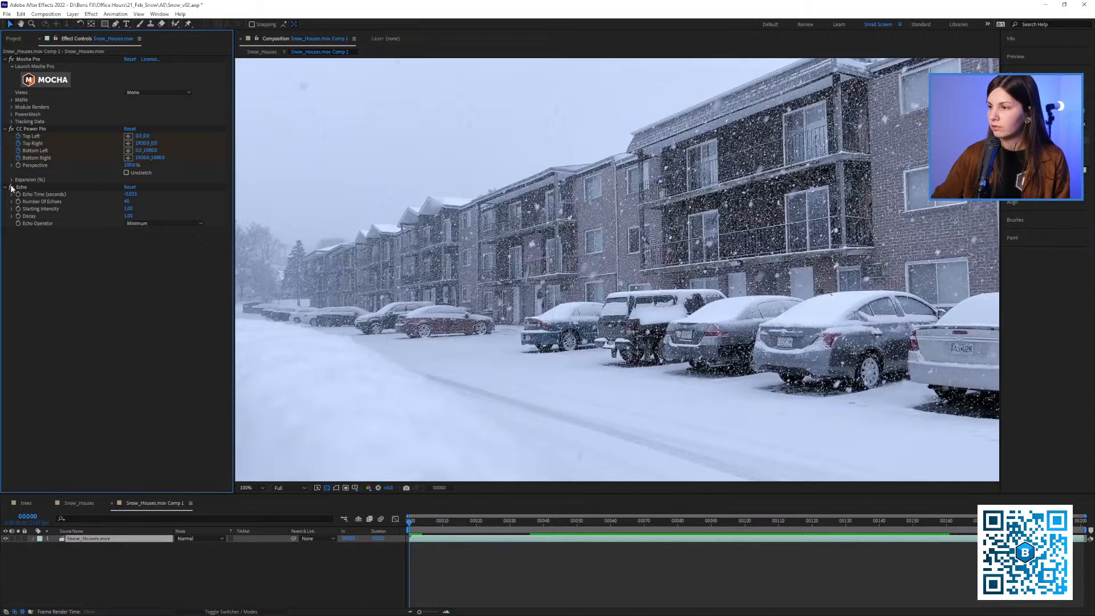
key("space")
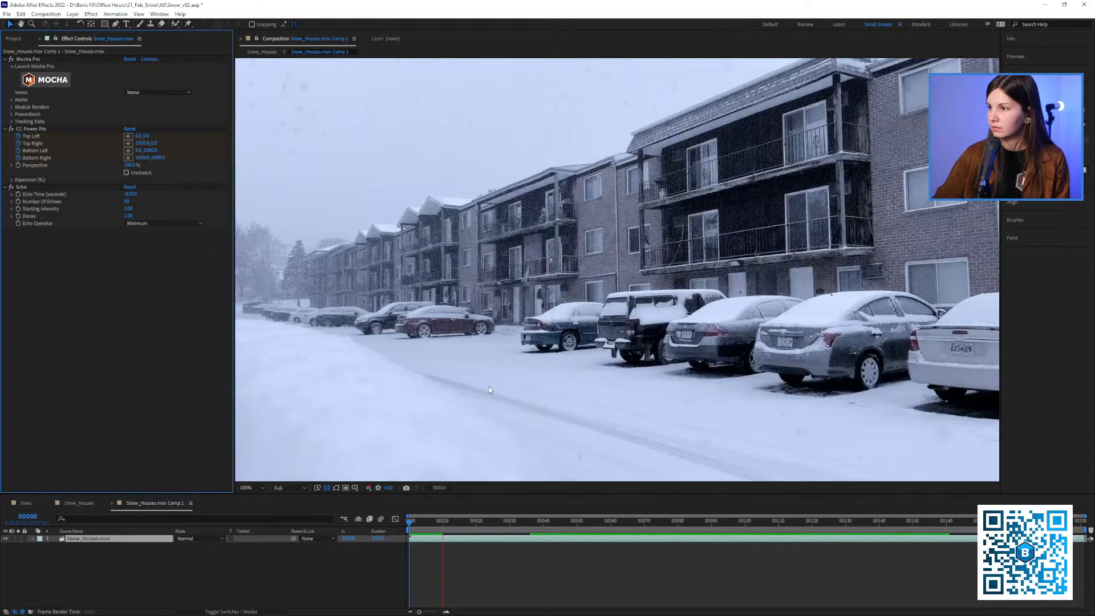
Save frame 75 of Snow_Houses.mov Comp 1 as a single-frame file by adding it to the render queue
left_click(678, 524)
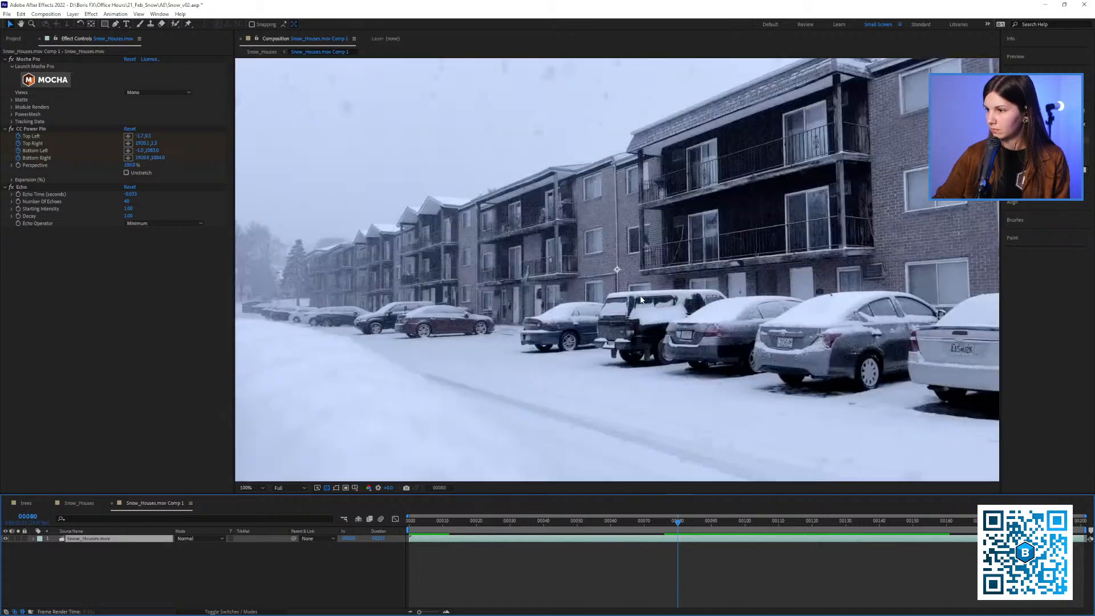
left_click_drag(642, 293, 623, 303)
key("shift+slash")
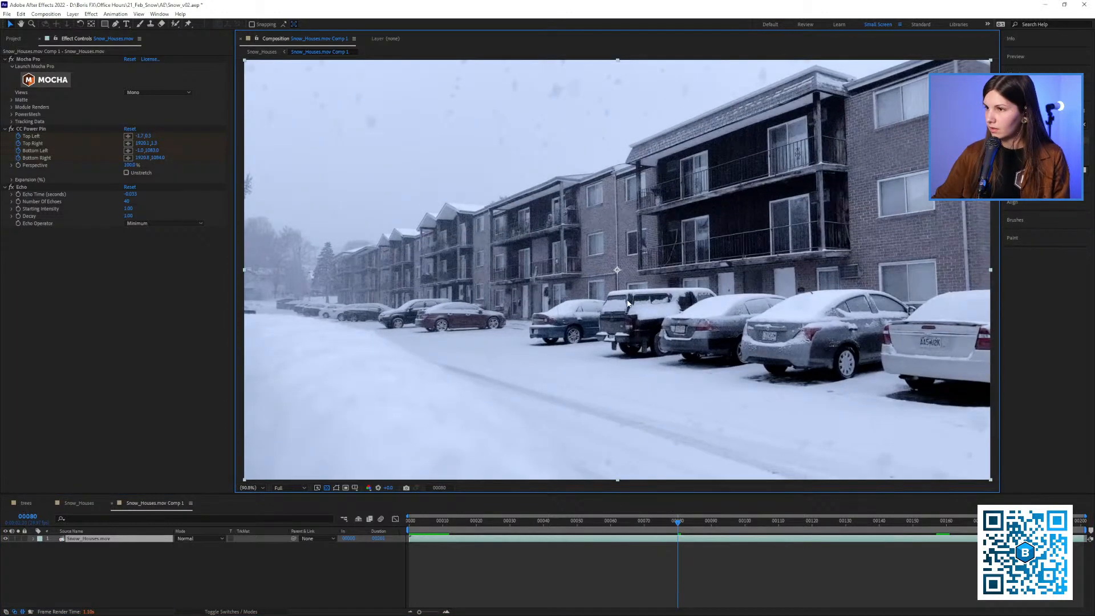
left_click(659, 531)
left_click(660, 531)
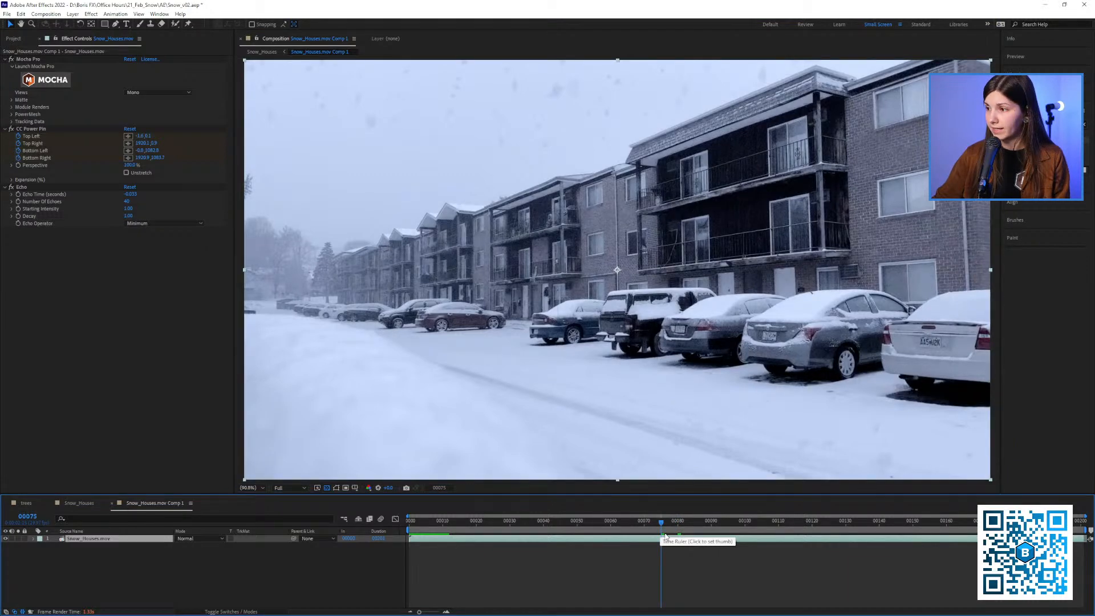
left_click(38, 15)
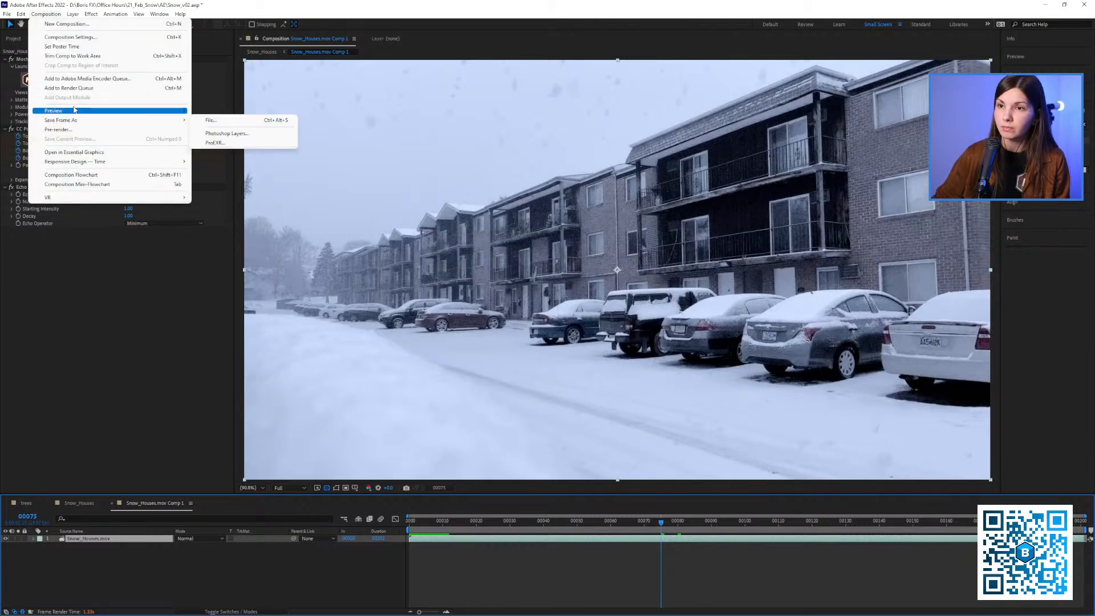
mouse_move(79, 121)
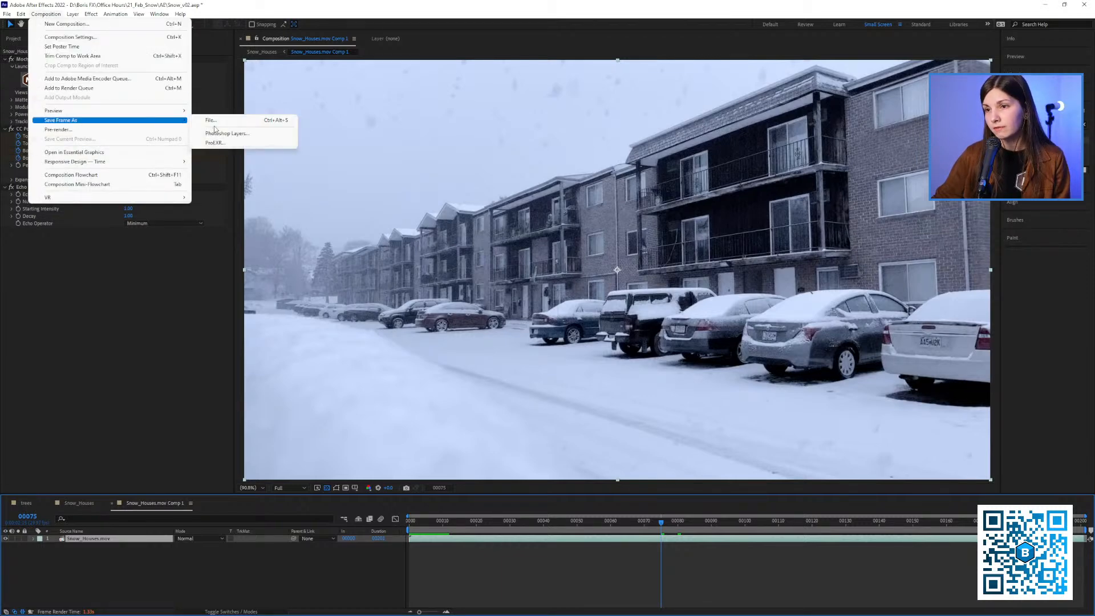
left_click(212, 120)
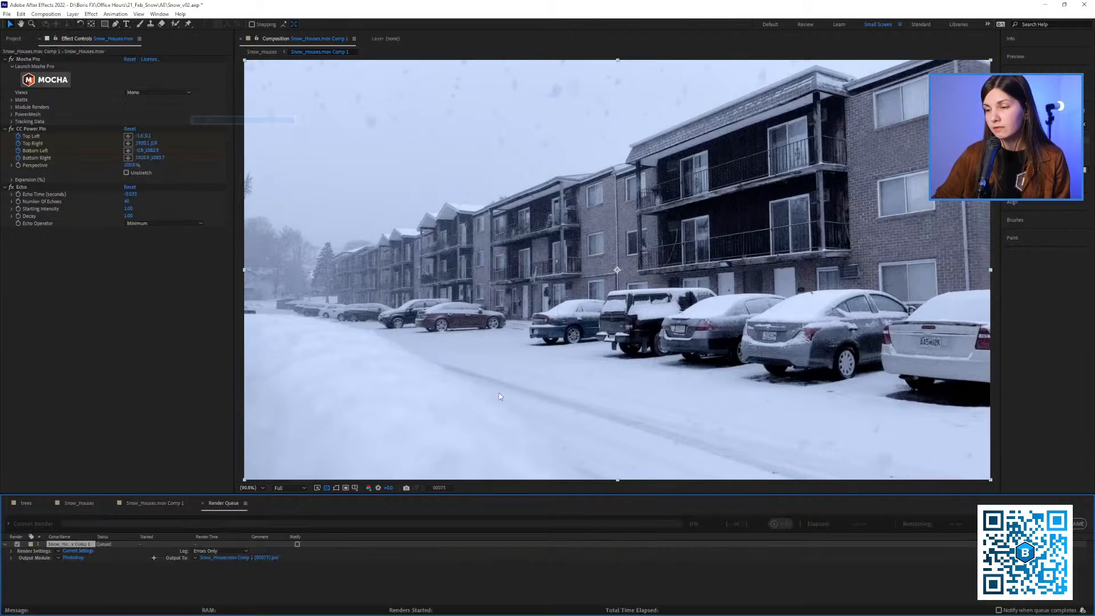
Set the queued frame's output module to PNG rgb and save it into the Frames new folder
left_click(58, 557)
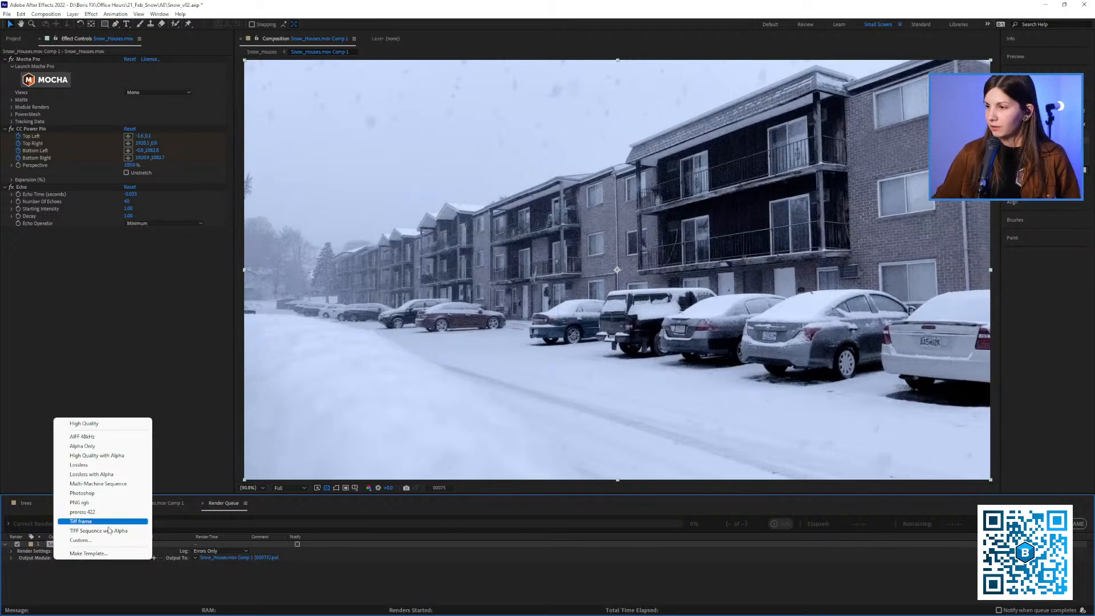
left_click(86, 504)
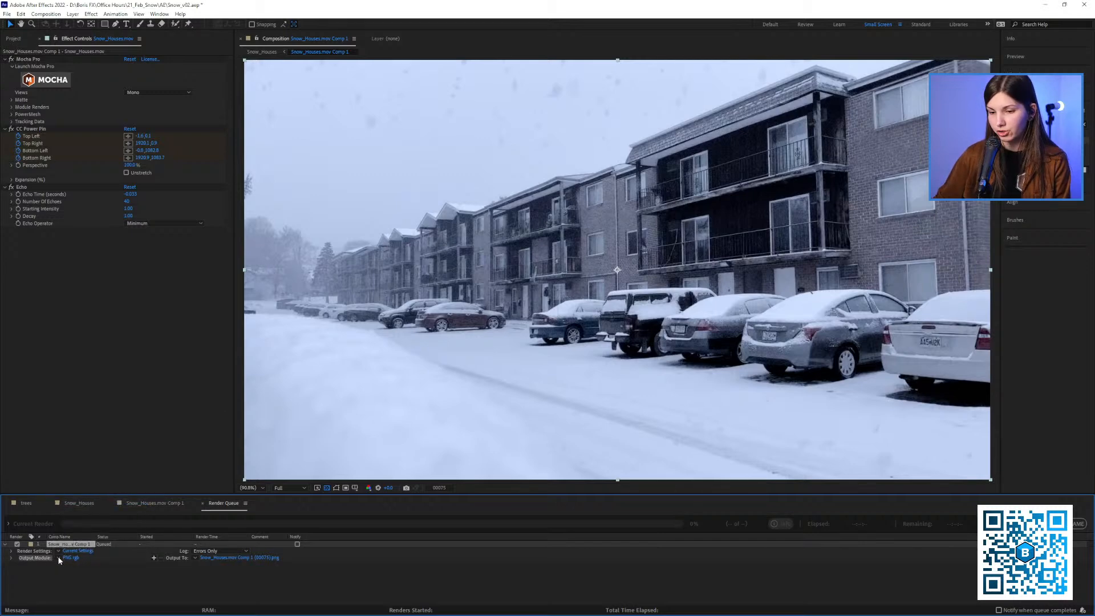
left_click(59, 557)
left_click(139, 379)
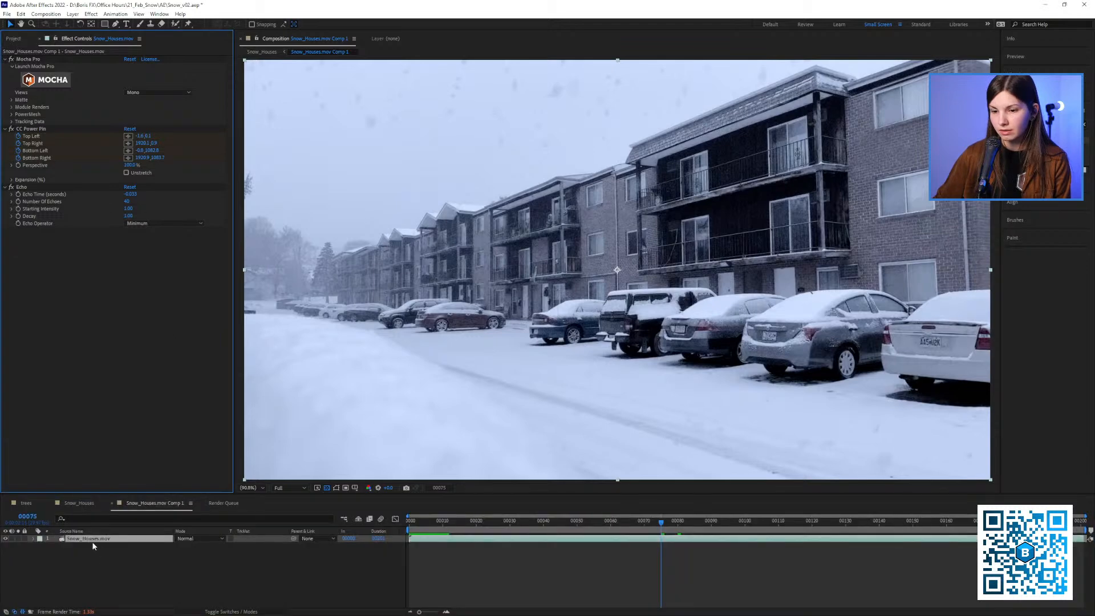
left_click(212, 507)
left_click(72, 558)
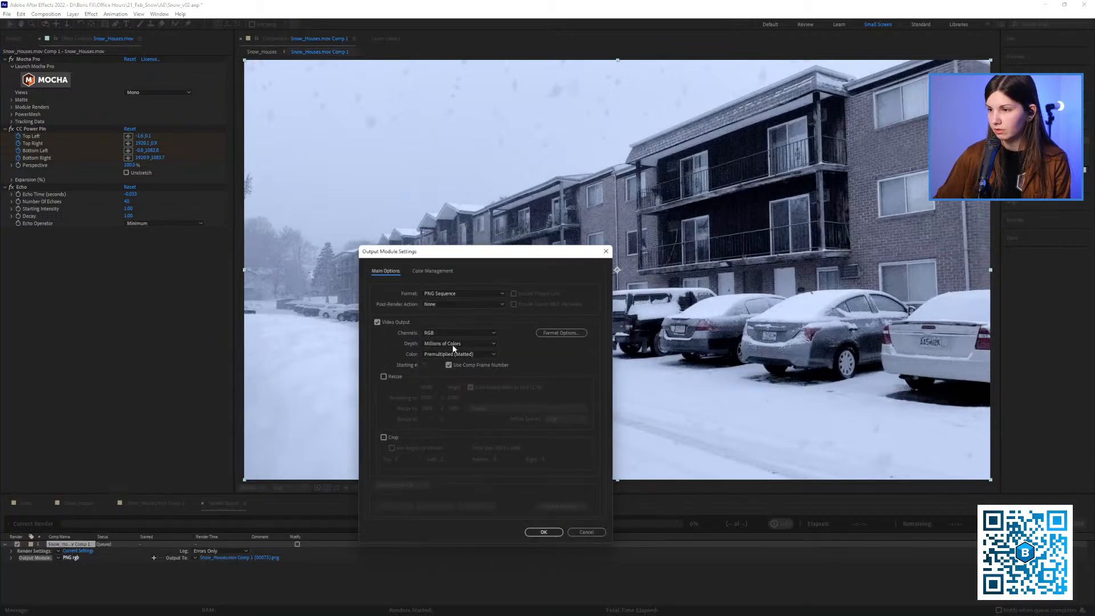
left_click(544, 533)
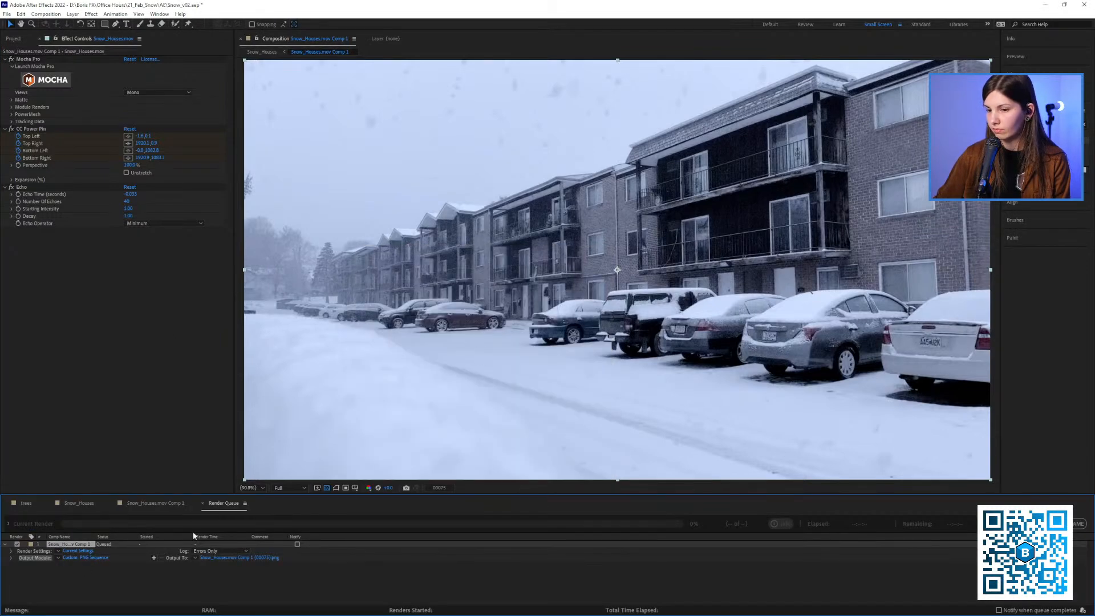
left_click(257, 558)
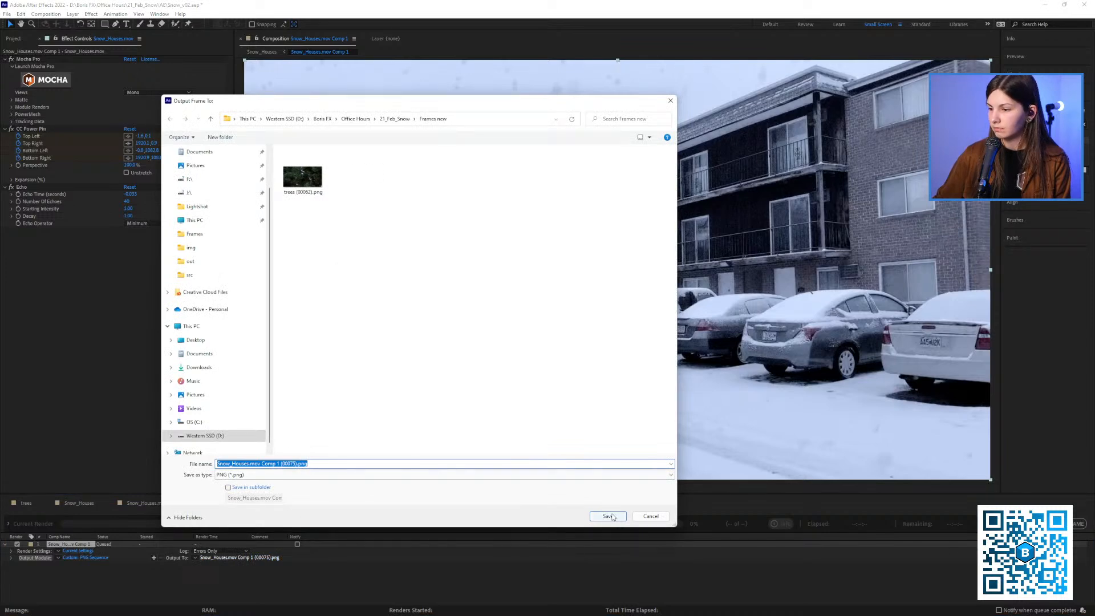
left_click(608, 516)
Return to Snow_Houses.mov Comp 1, go to the first frame, and turn off the Echo effect
left_click(167, 503)
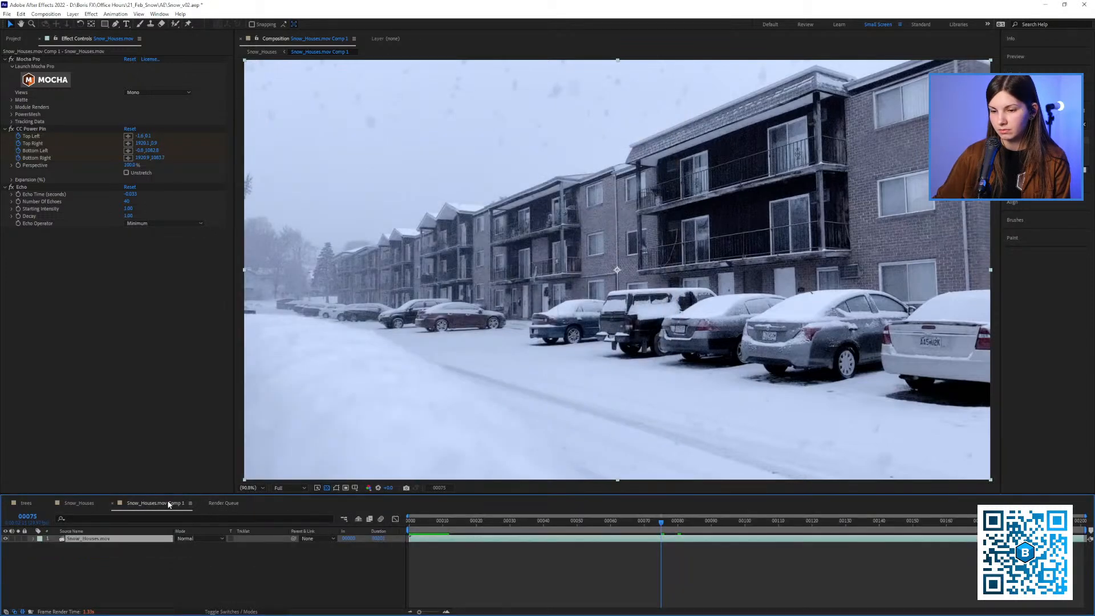
left_click(251, 591)
key("Home")
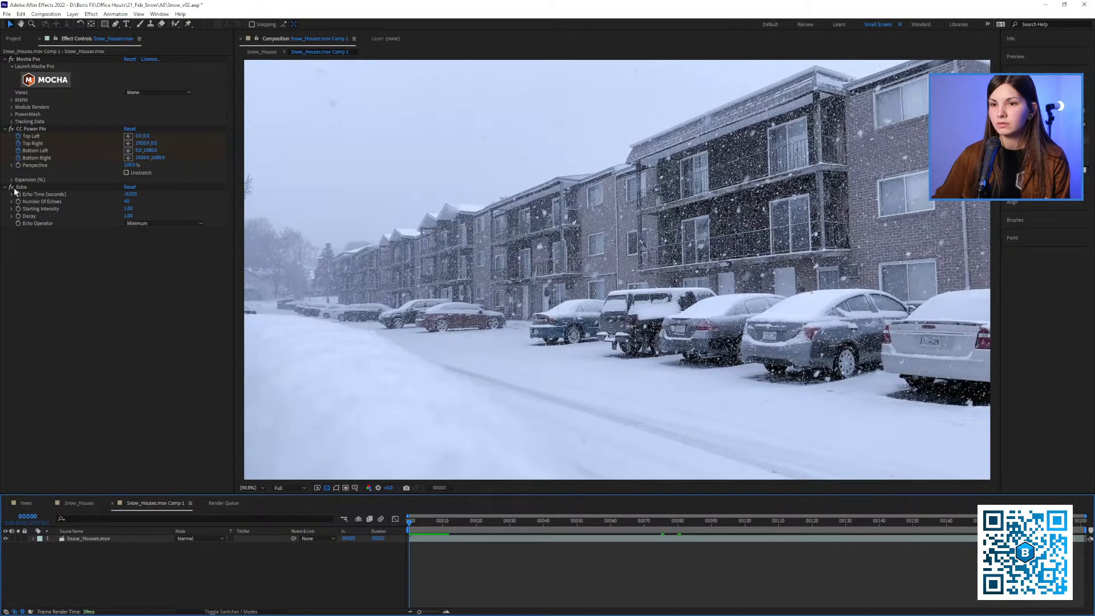
left_click(12, 187)
left_click(11, 129)
left_click(12, 129)
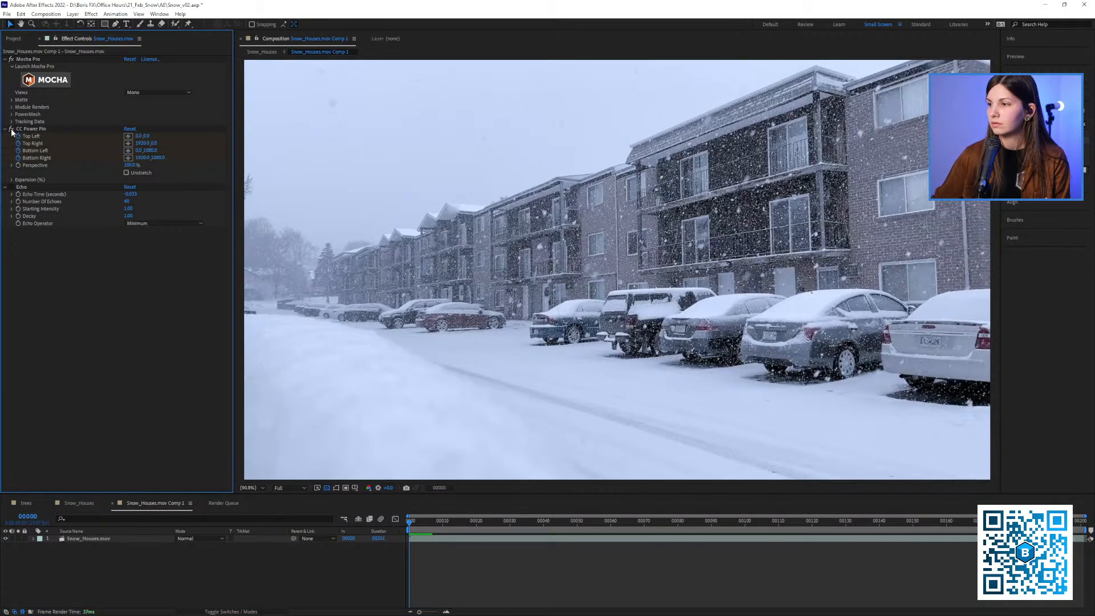
Go up from Frames new to the 21_Feb_Snow folder in File Explorer, return to After Effects, and render the queued frame
key("alt+Tab")
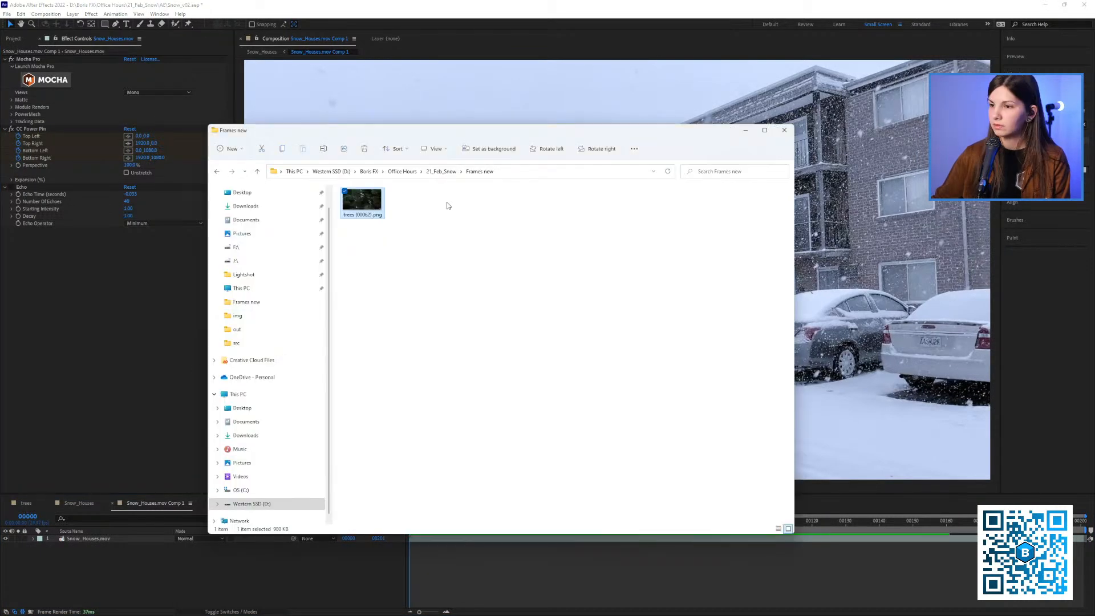
left_click(452, 173)
key("alt+Tab")
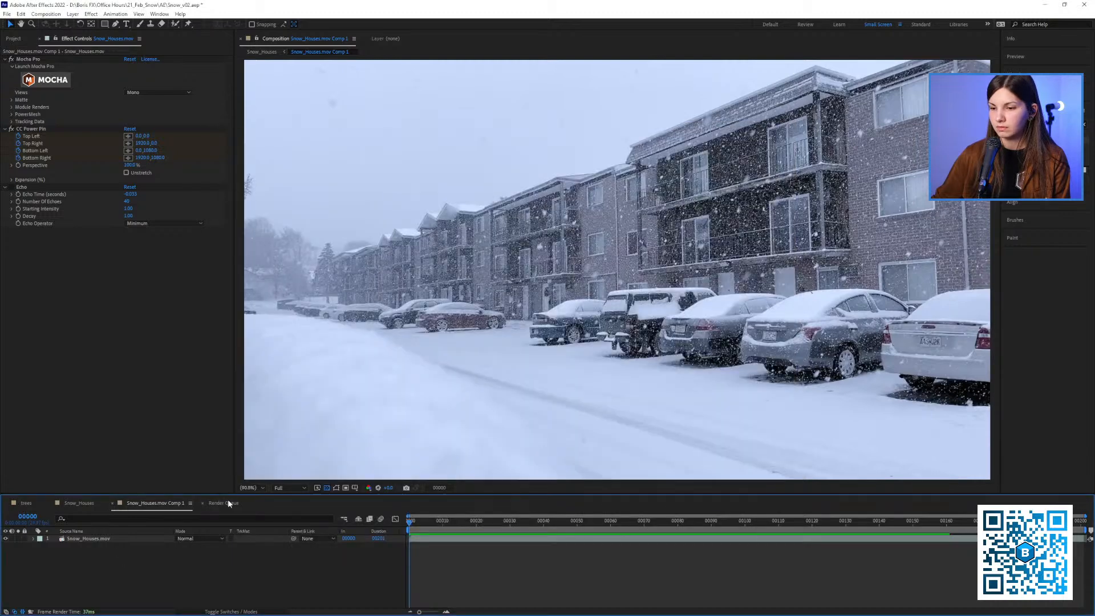
key("ctrl+m")
left_click(1012, 524)
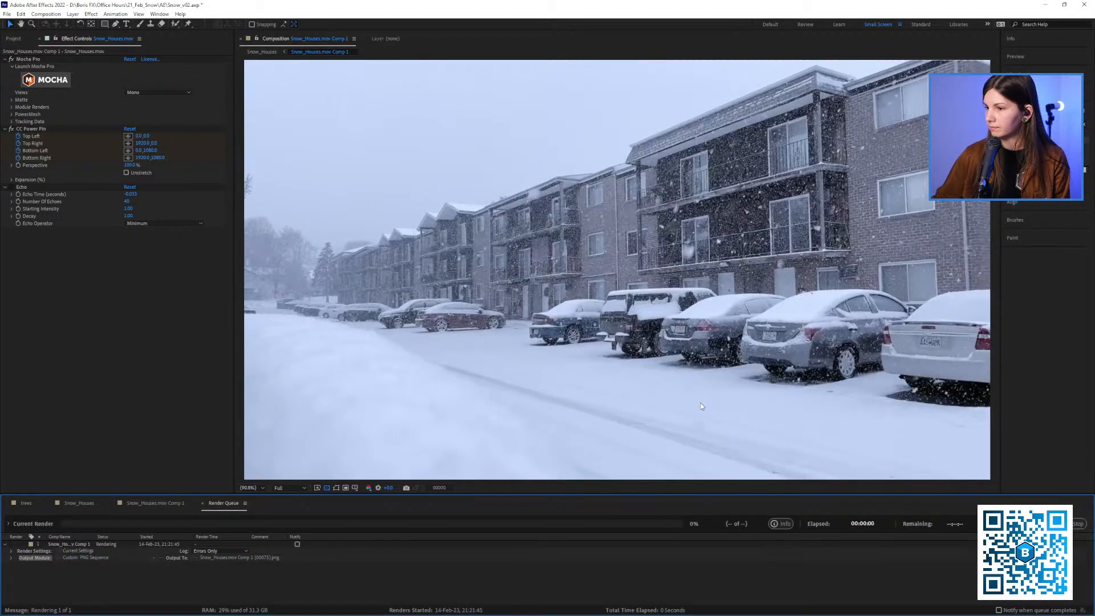
Turn Echo back on for the Snow_Houses footage and move to frame 133
left_click(153, 503)
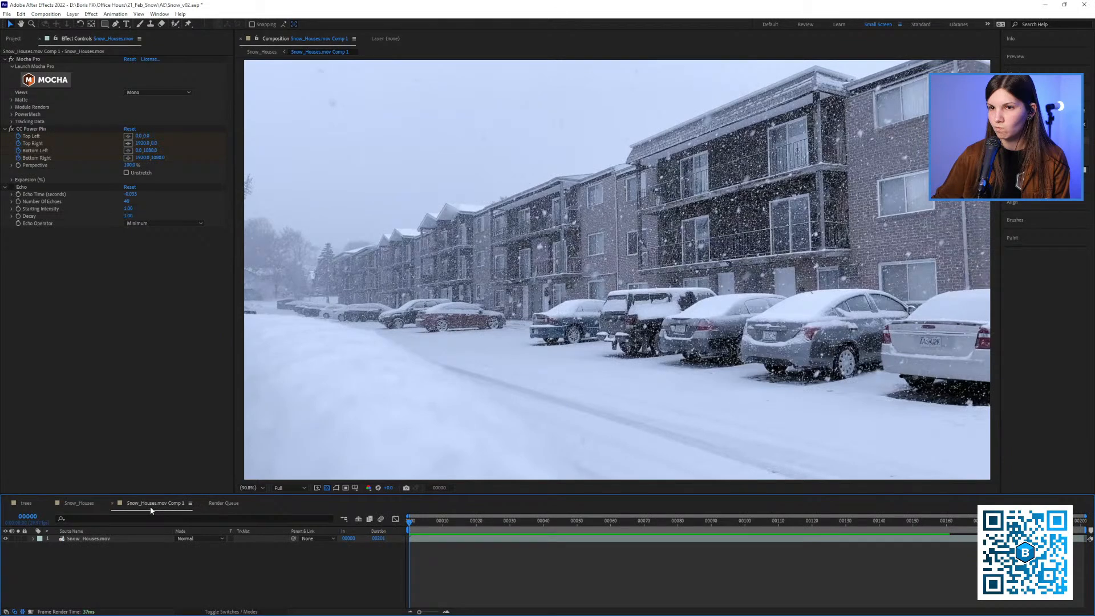
left_click(7, 190)
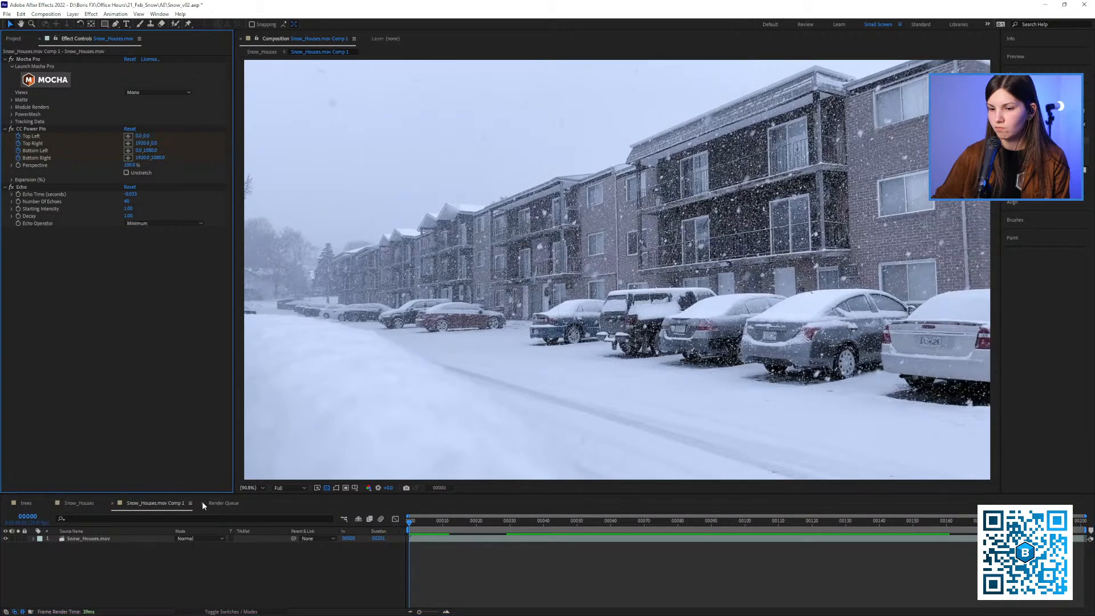
key("space")
left_click(855, 529)
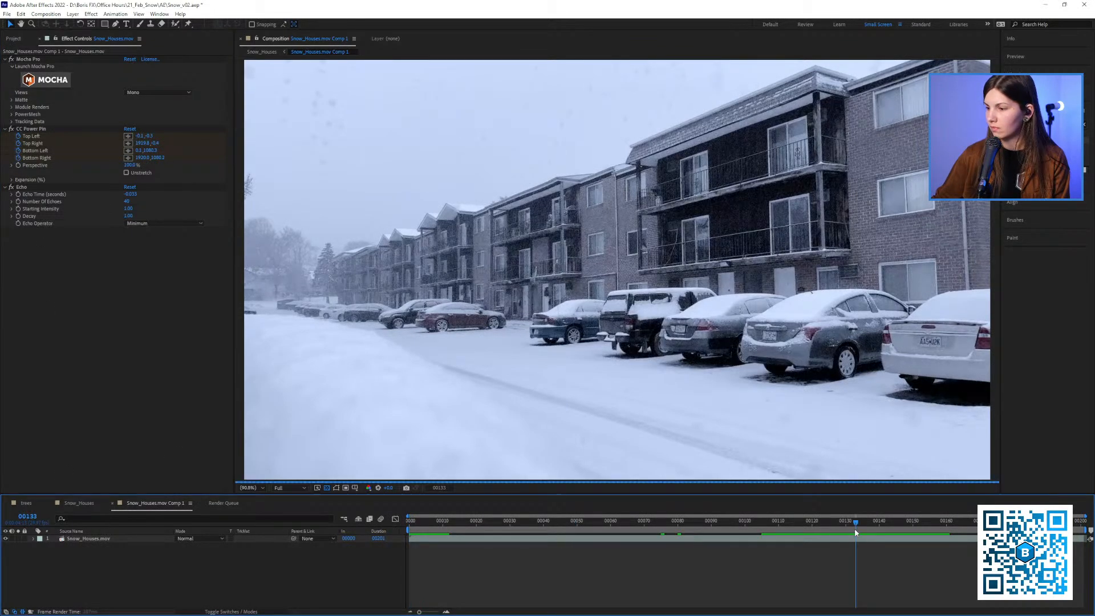
Duplicate the finished Snow_Houses render item and render the copy as Snow_Houses.mov Comp 1.png
left_click(225, 503)
left_click(63, 544)
key("ctrl+d")
left_click(227, 578)
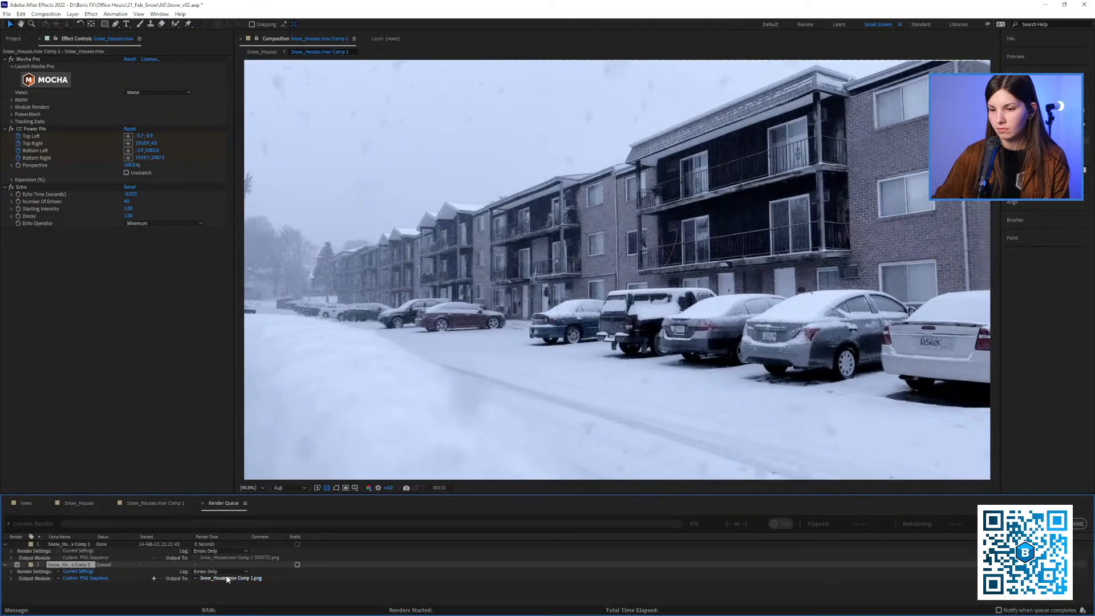
left_click(1006, 524)
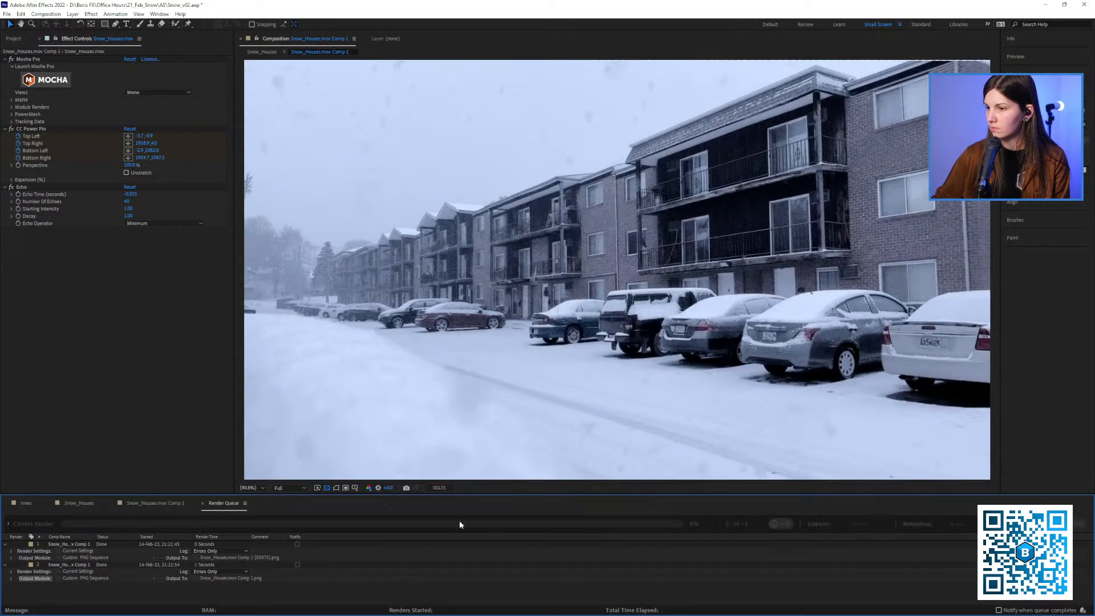
Delete both finished items from the render queue and return to Snow_Houses.mov Comp 1
left_click(79, 544)
left_click(71, 565, "shift")
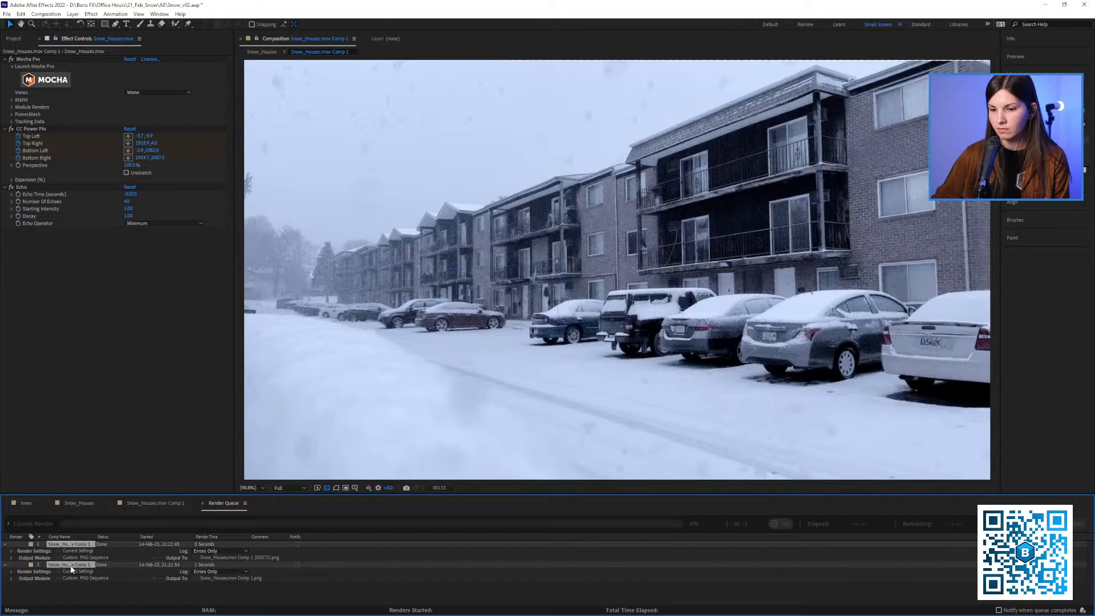
key("Delete")
left_click(166, 505)
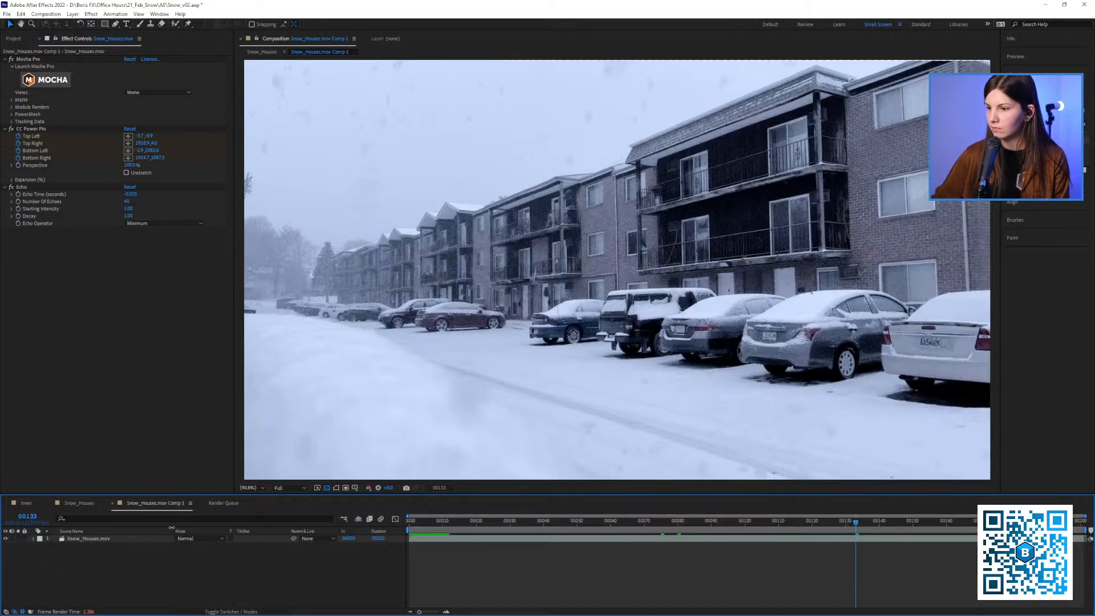
Open the two Snow_Houses stills from the Frames new folder and flip between them to compare the snow
key("alt+Tab")
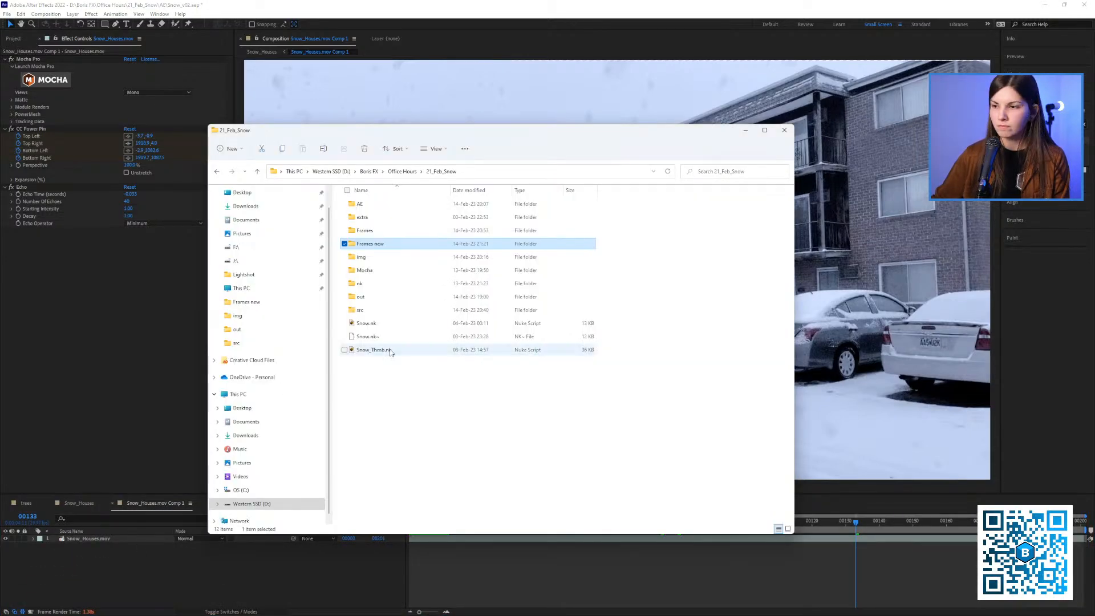
double_click(377, 244)
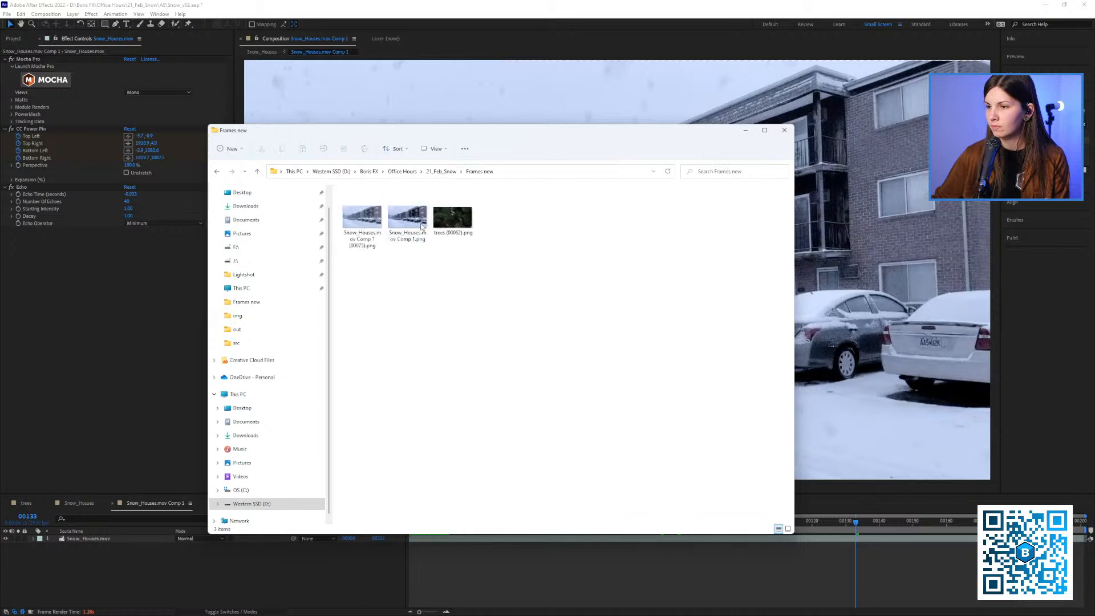
left_click(368, 221)
double_click(368, 221)
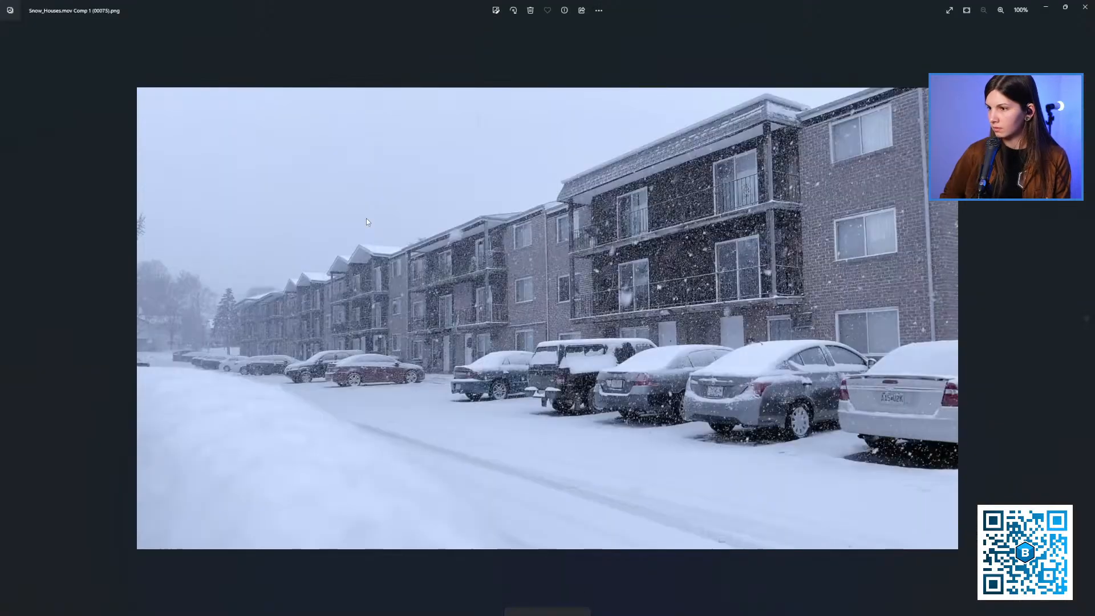
key("Right")
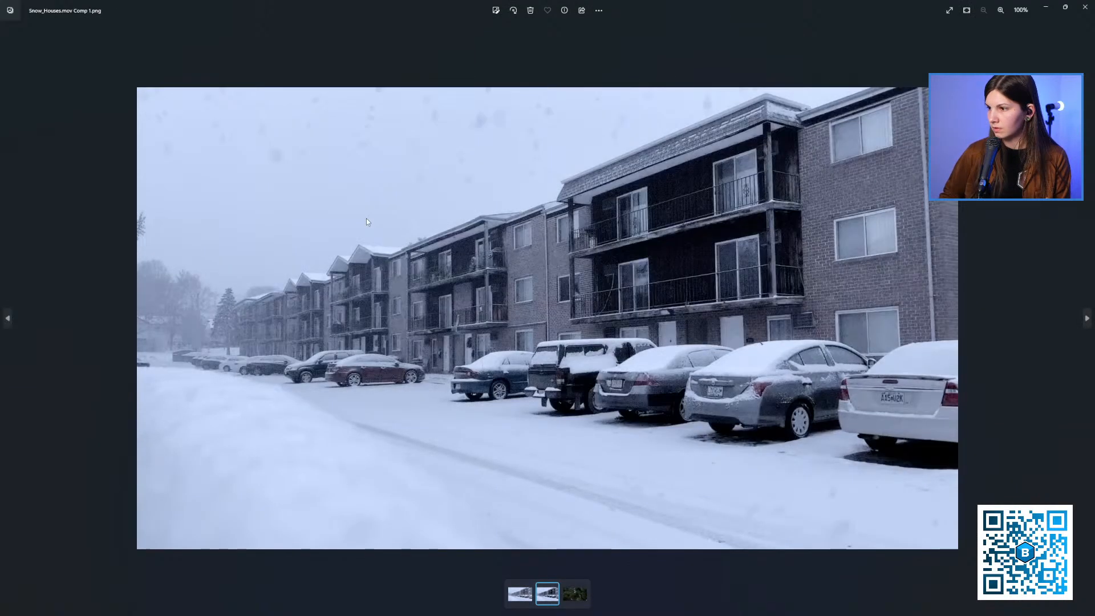
key("Left")
key("Right")
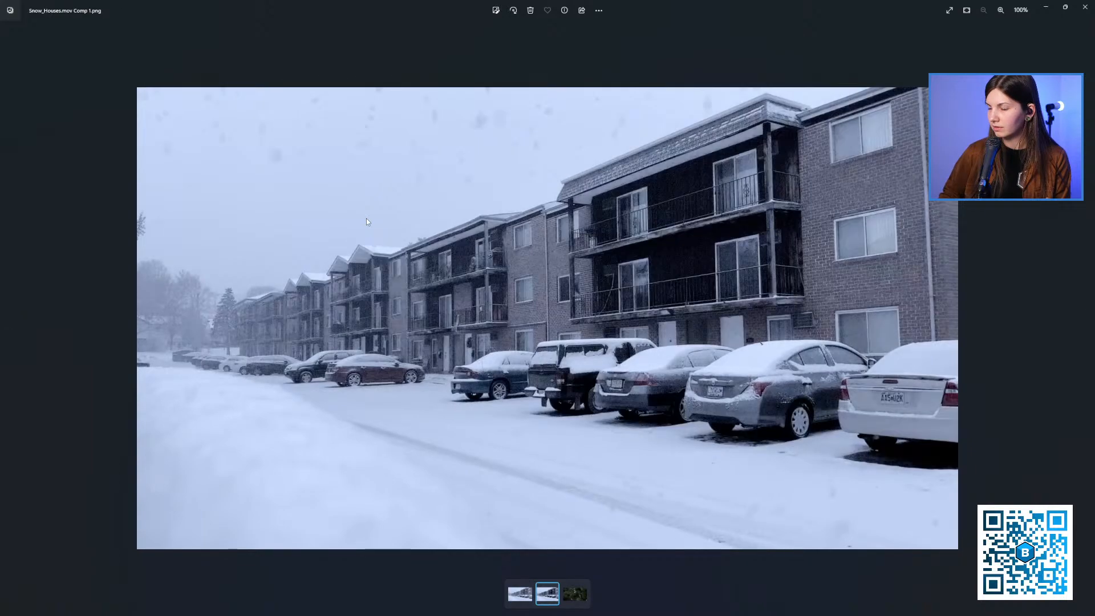
key("Left")
key("Right")
key("Left")
key("Right")
key("Left")
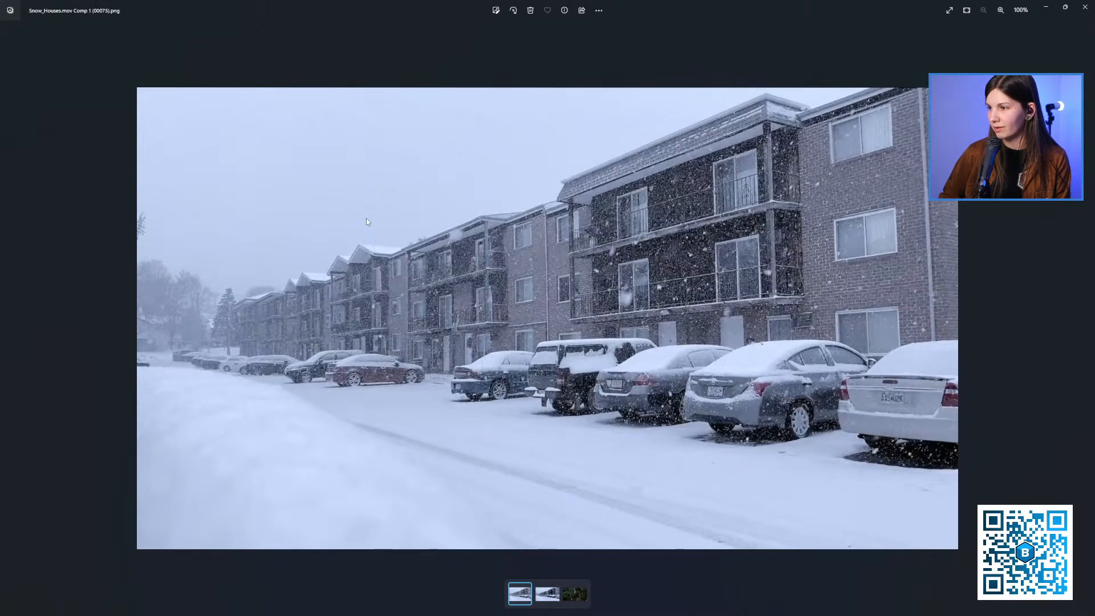
key("Right")
key("Left")
left_click(1085, 7)
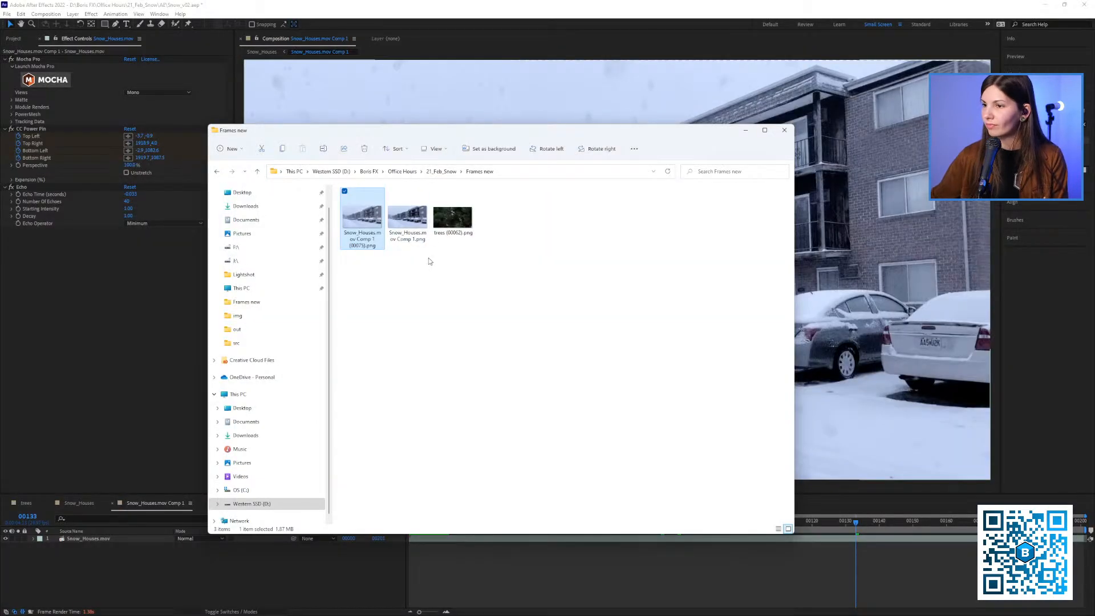
Add Snow_Houses.mov Comp 1.png above the footage in the composition and delete Echo from the Snow_Houses.mov layer
double_click(408, 236)
left_click_drag(409, 237, 124, 560)
left_click(50, 546)
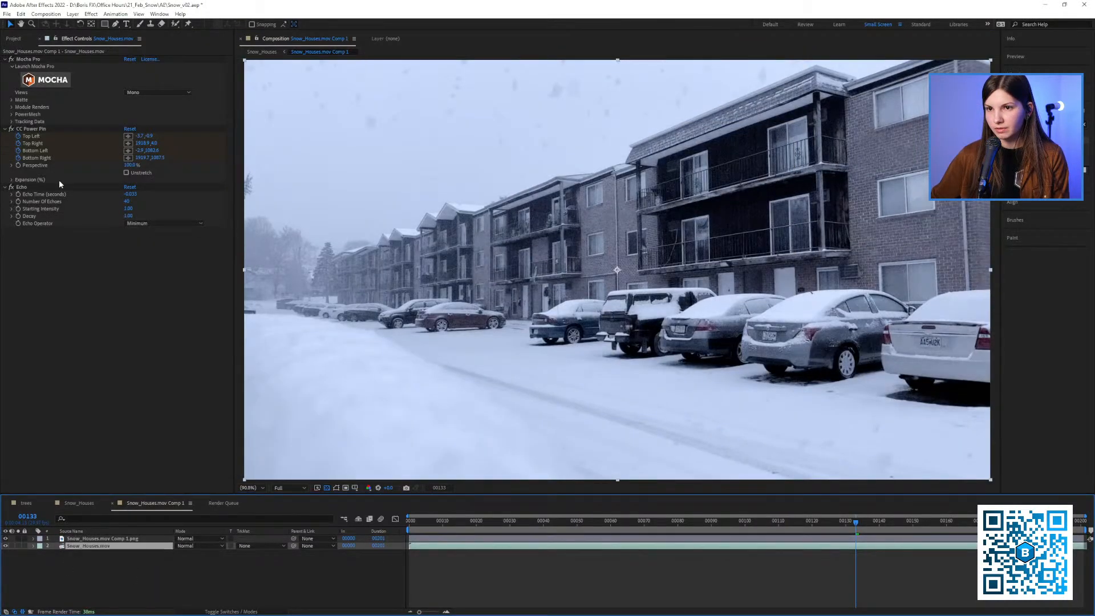
left_click(27, 187)
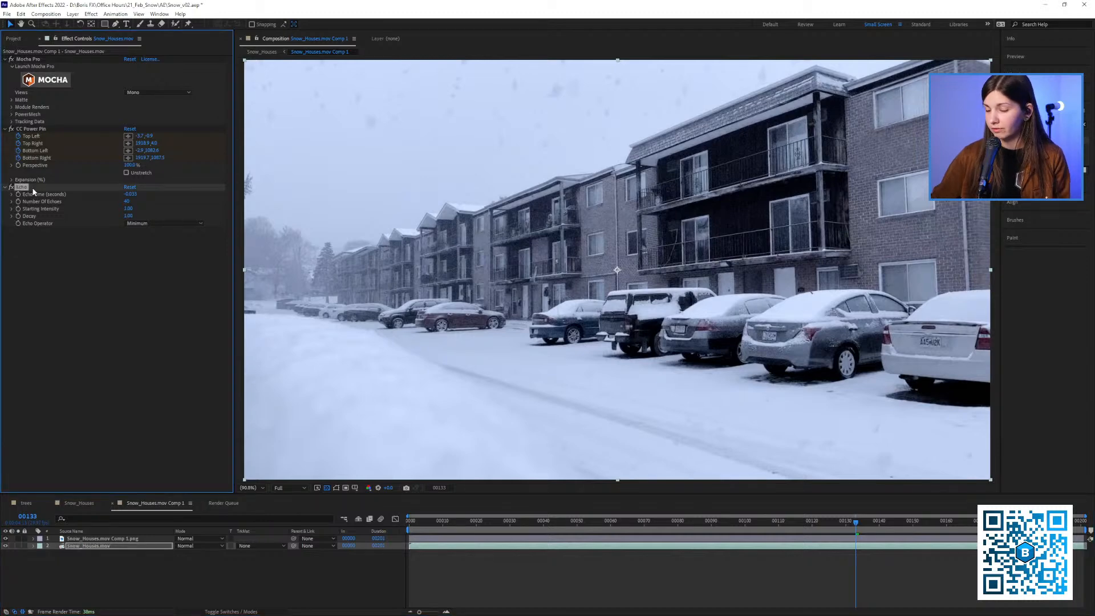
key("Delete")
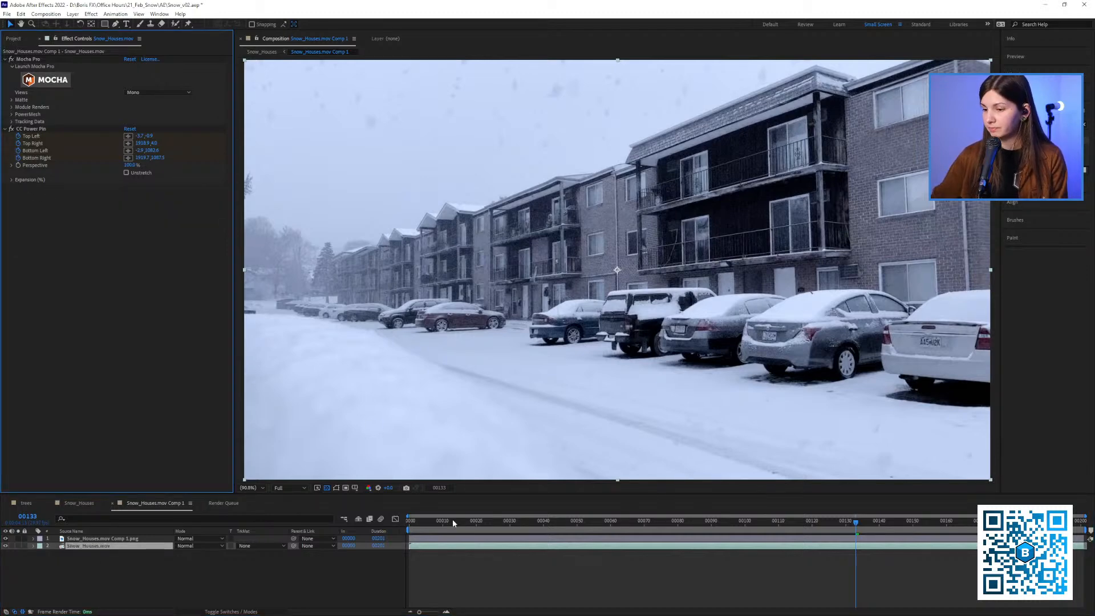
Move the Snow_Houses.mov Comp 1.png layer below Snow_Houses.mov and play back the footage
left_click_drag(453, 523, 506, 523)
left_click(94, 540)
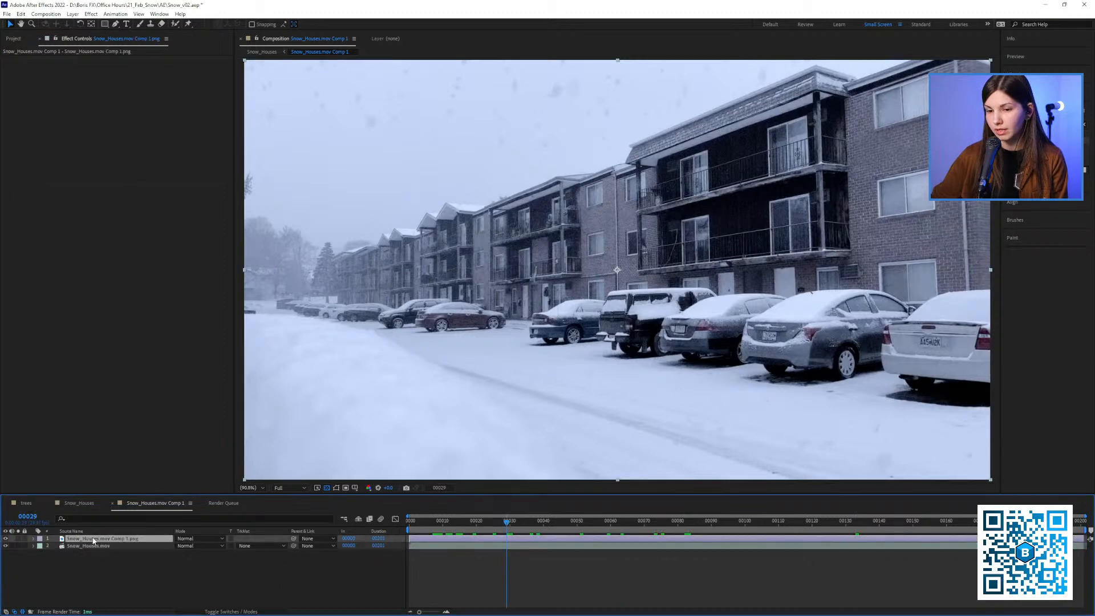
left_click_drag(96, 544, 98, 549)
key("space")
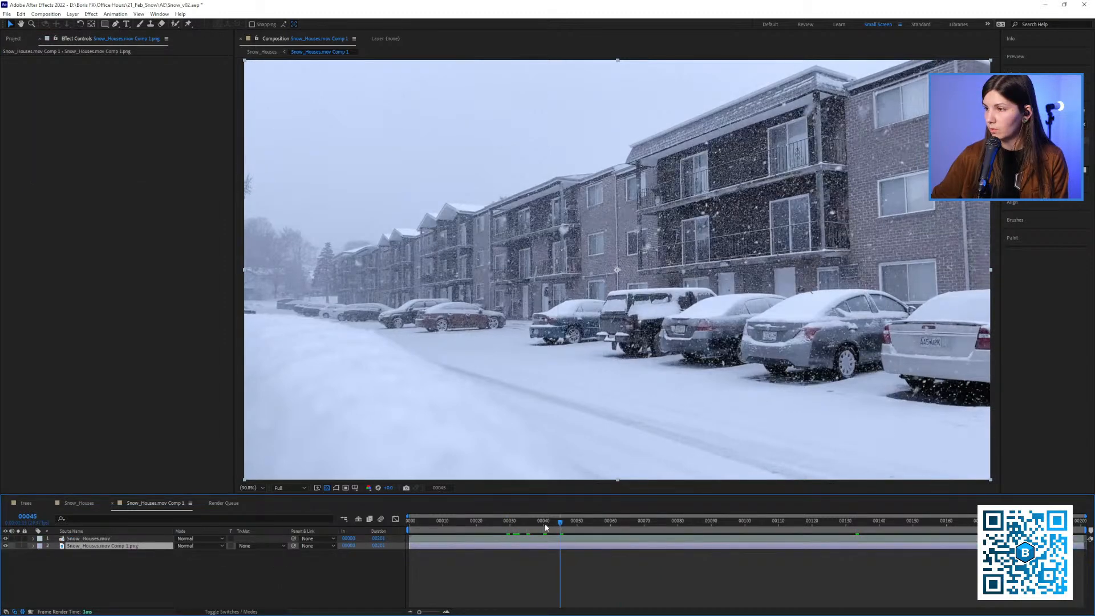
Duplicate the clean still layer and pre-compose Snow_Houses.mov with one copy of it as Pre-comp 1
left_click(95, 547)
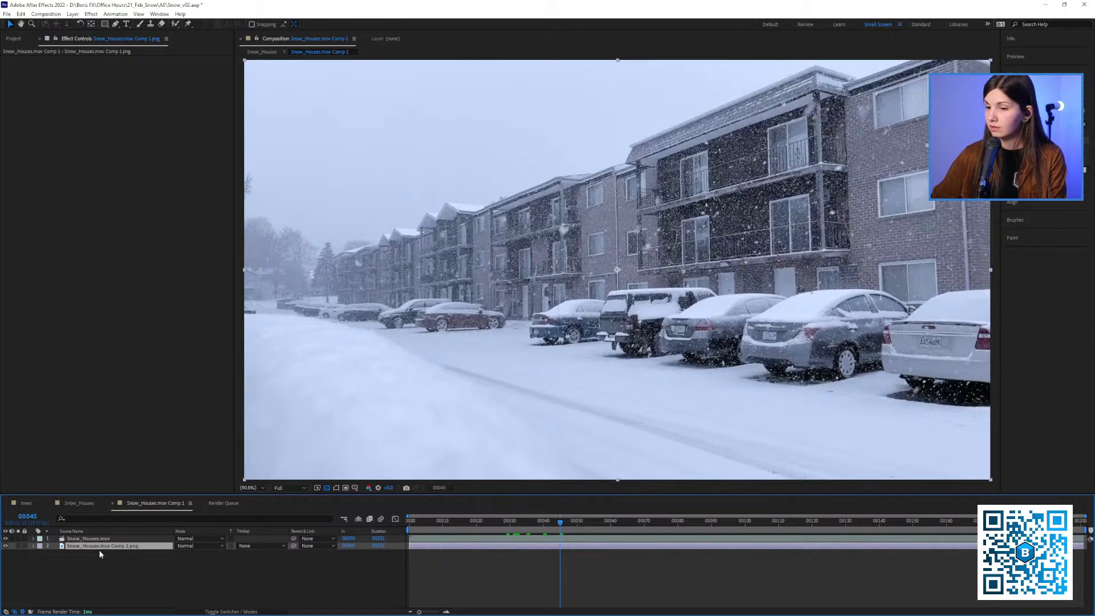
key("ctrl+d")
left_click(85, 539, "shift")
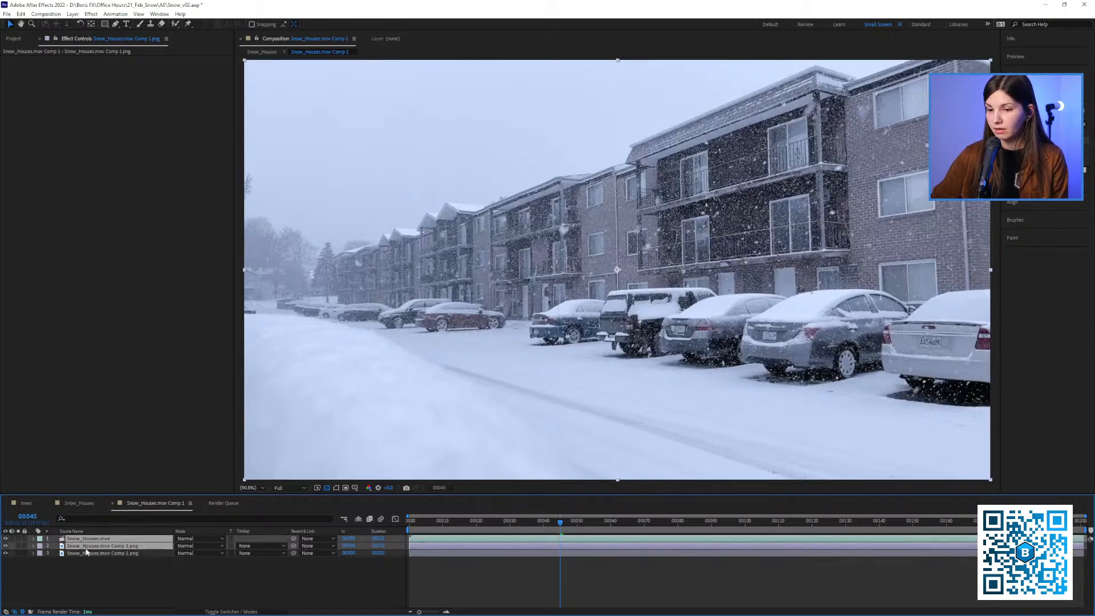
right_click(86, 549)
left_click(100, 495)
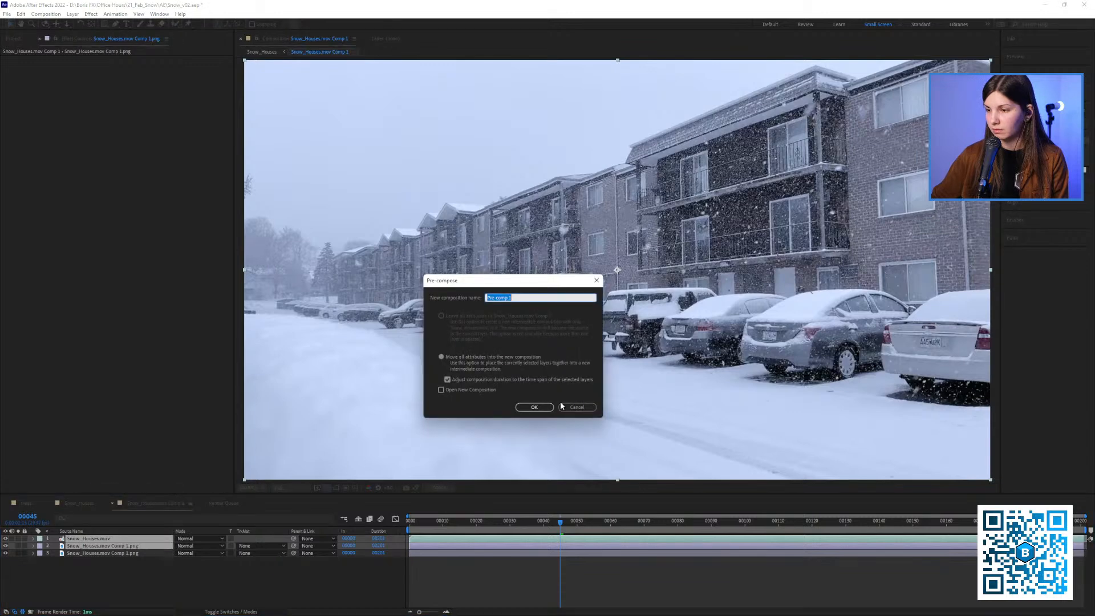
left_click(540, 407)
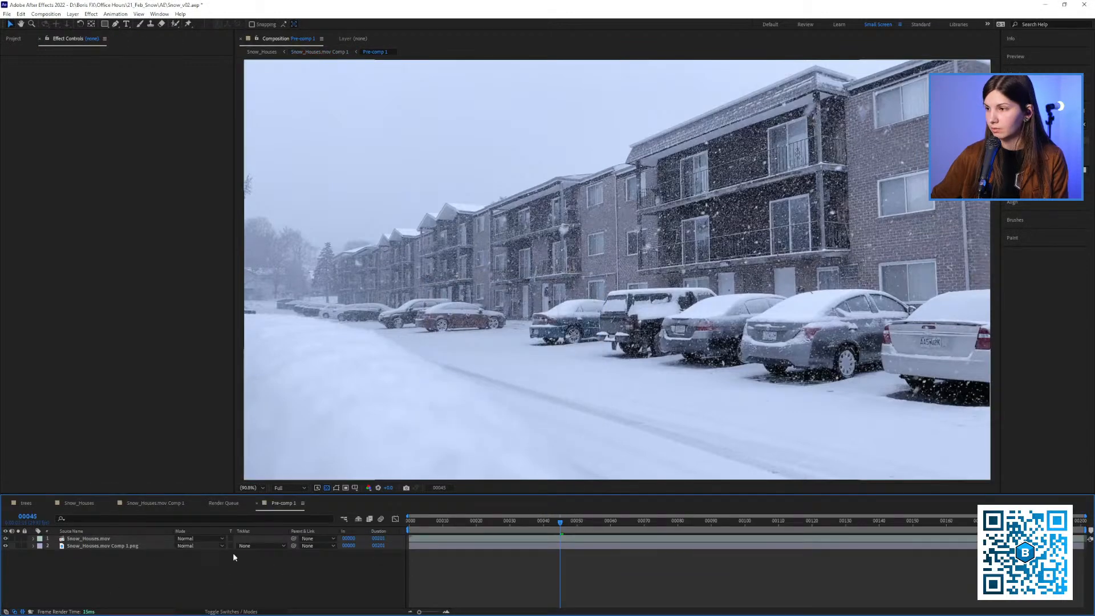
Set the blending mode of Snow_Houses.mov to Difference inside Pre-comp 1 and preview the isolated snow
left_click(190, 545)
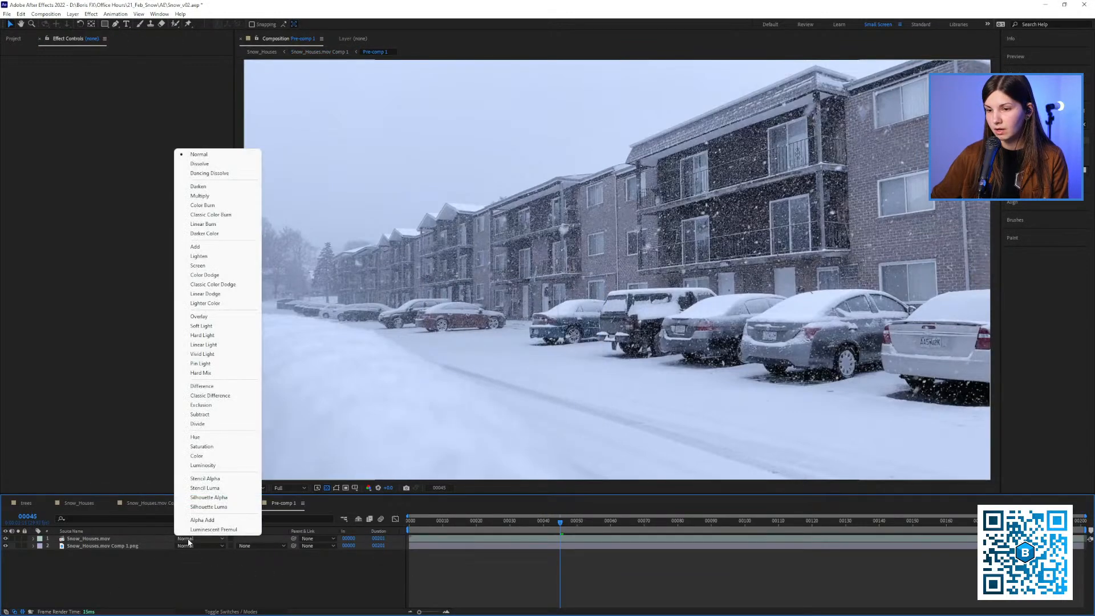
left_click(213, 389)
left_click_drag(559, 522, 473, 541)
key("space")
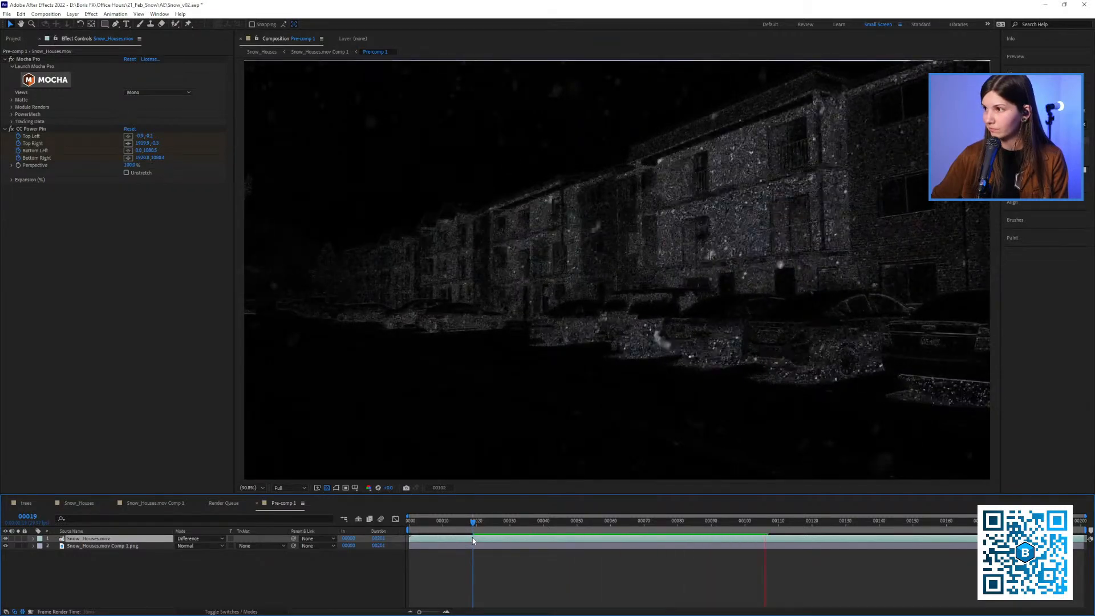
scroll(647, 315, "down", 2)
scroll(647, 314, "up", 2)
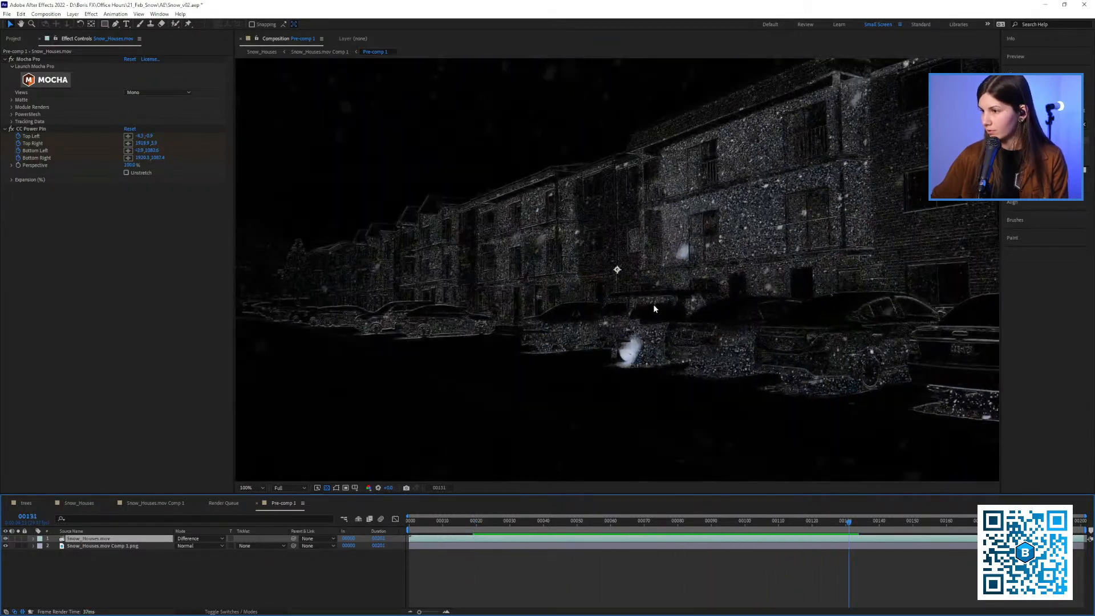
key("space")
key("space")
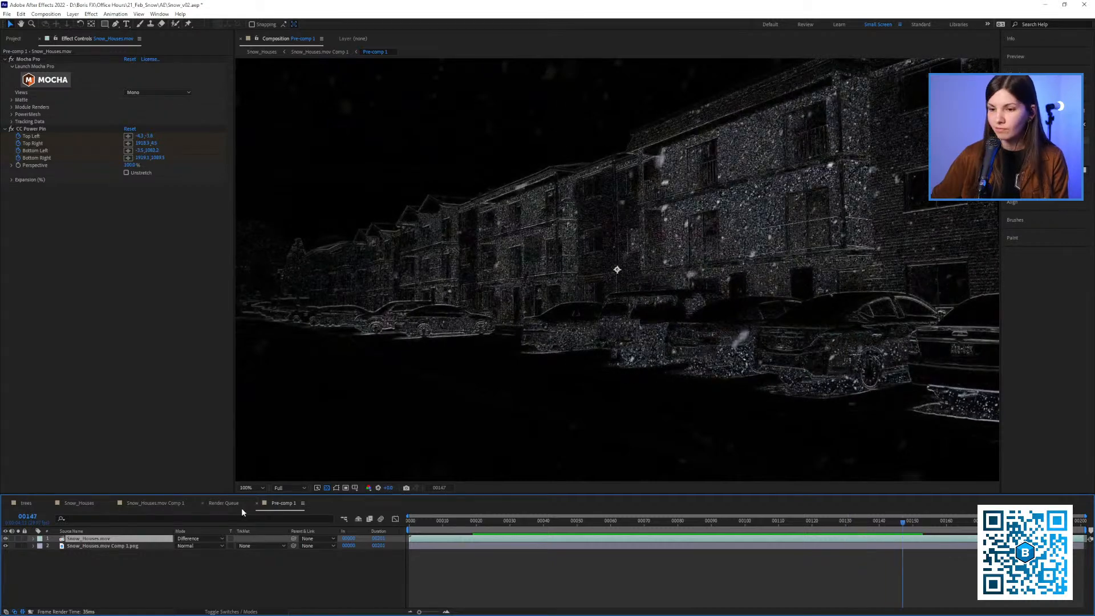
Return to Snow_Houses.mov Comp 1, closing Pre-comp 1 and the Render Queue, and toggle the pre-comp's visibility to compare it with the clean still
left_click(202, 503)
left_click(202, 502)
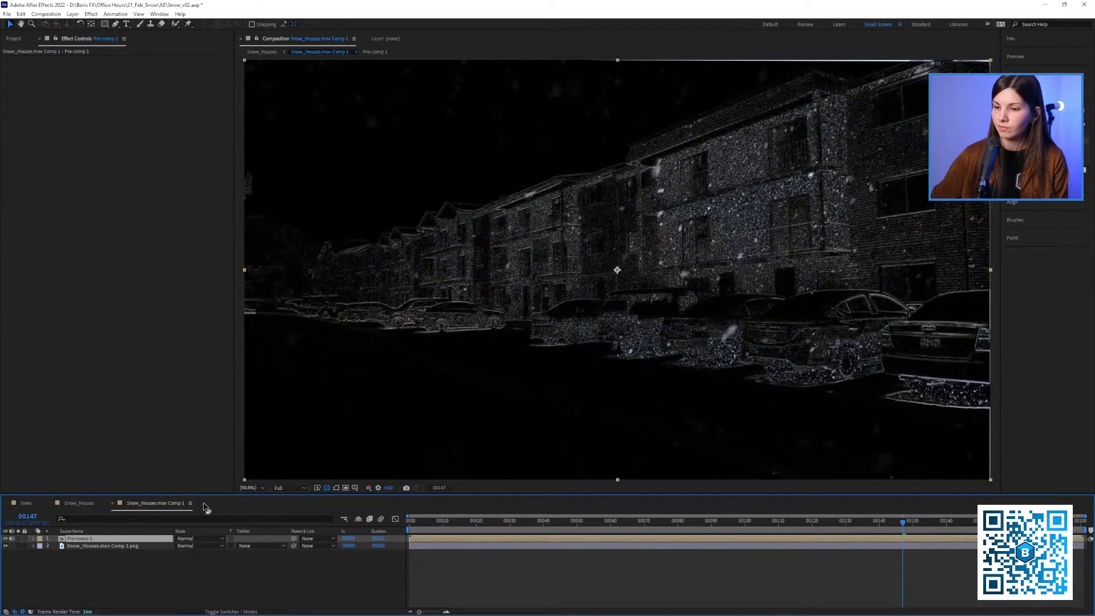
left_click_drag(502, 528, 550, 528)
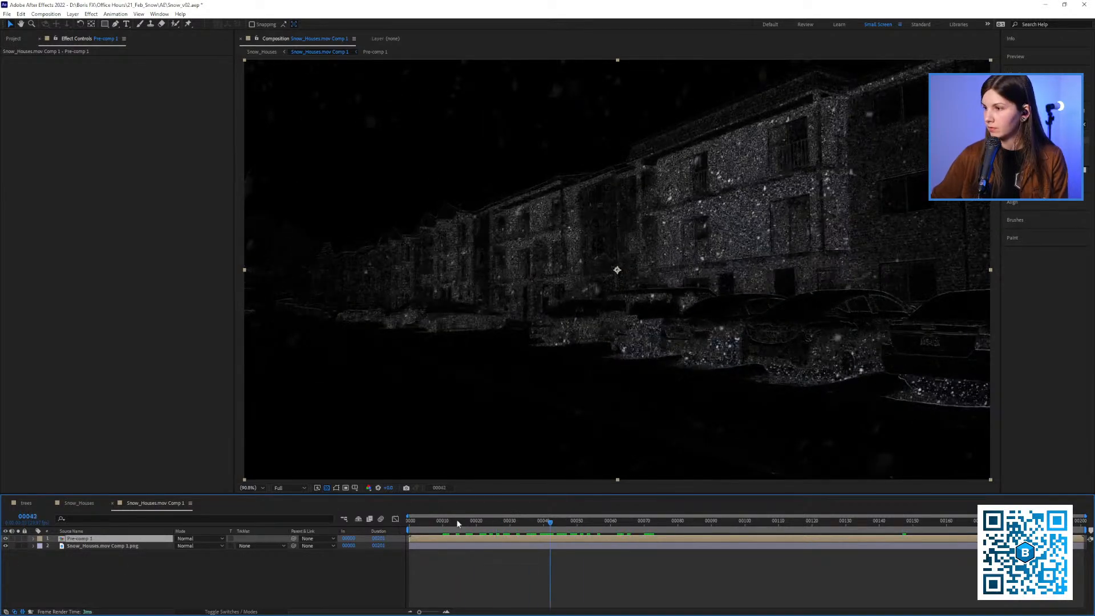
left_click(6, 540)
left_click(6, 540)
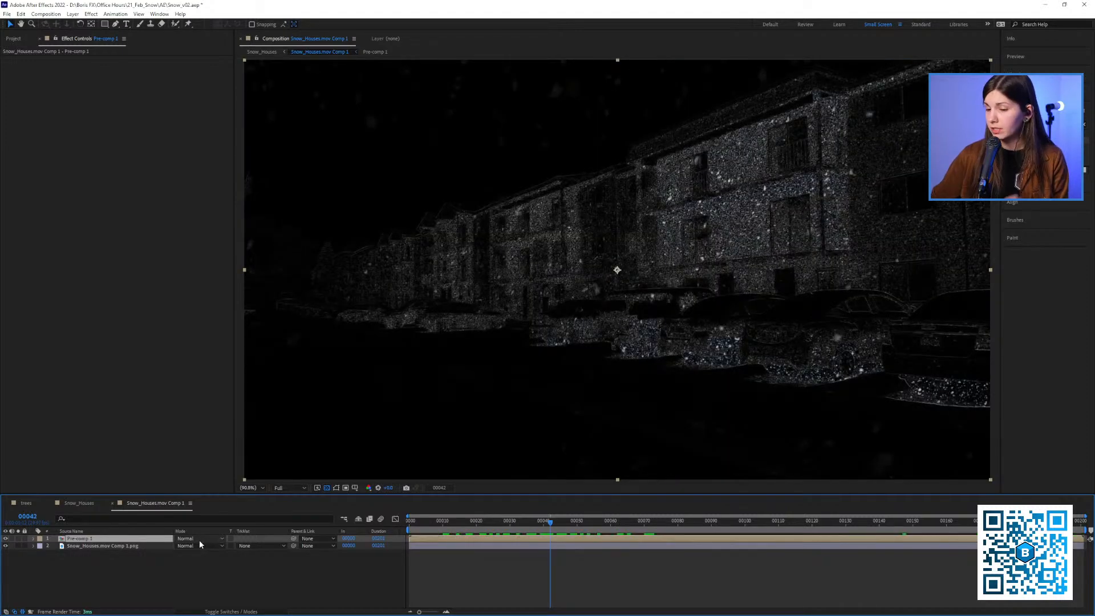
Rename the Pre-comp 1 layer to "snow only"
left_click(110, 556)
left_click(102, 539)
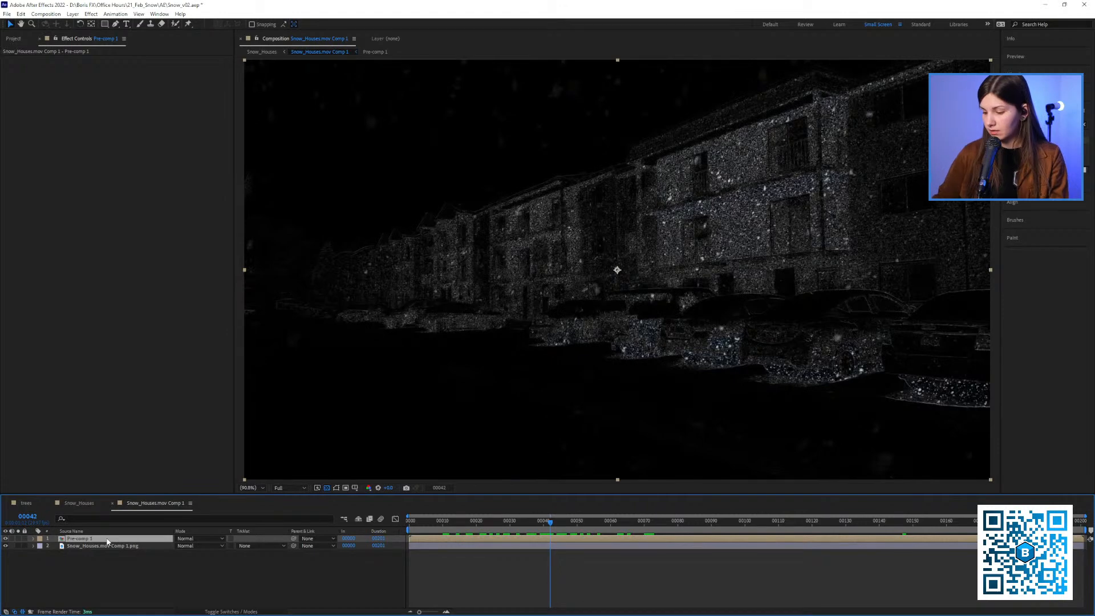
key("Return")
type("snow only")
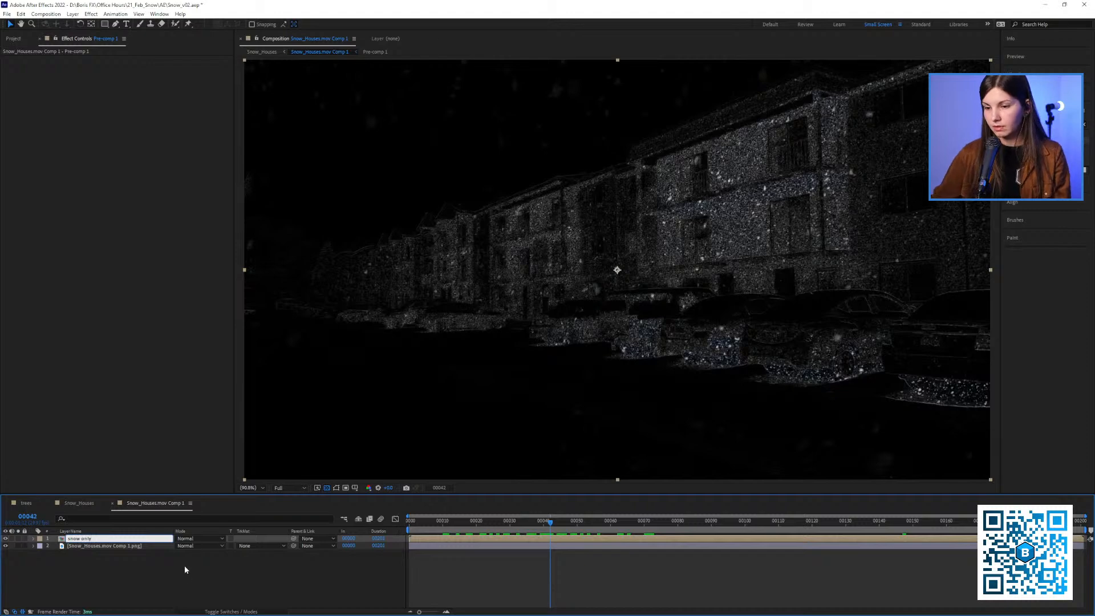
key("Return")
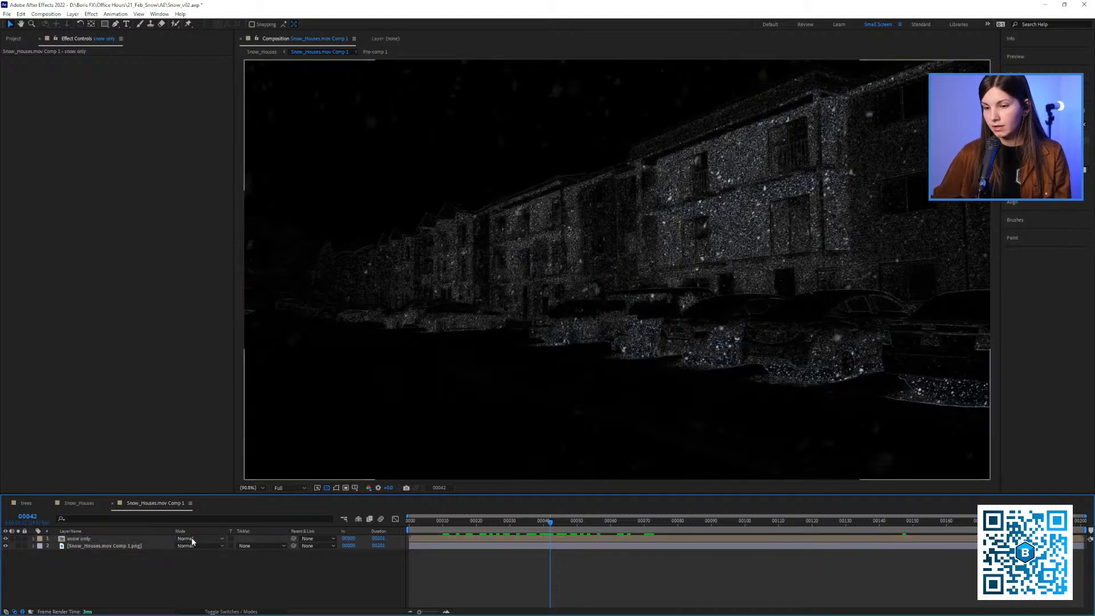
Set the snow only layer's blending mode to Screen and check the snow over the clean still on several frames
left_click(192, 539)
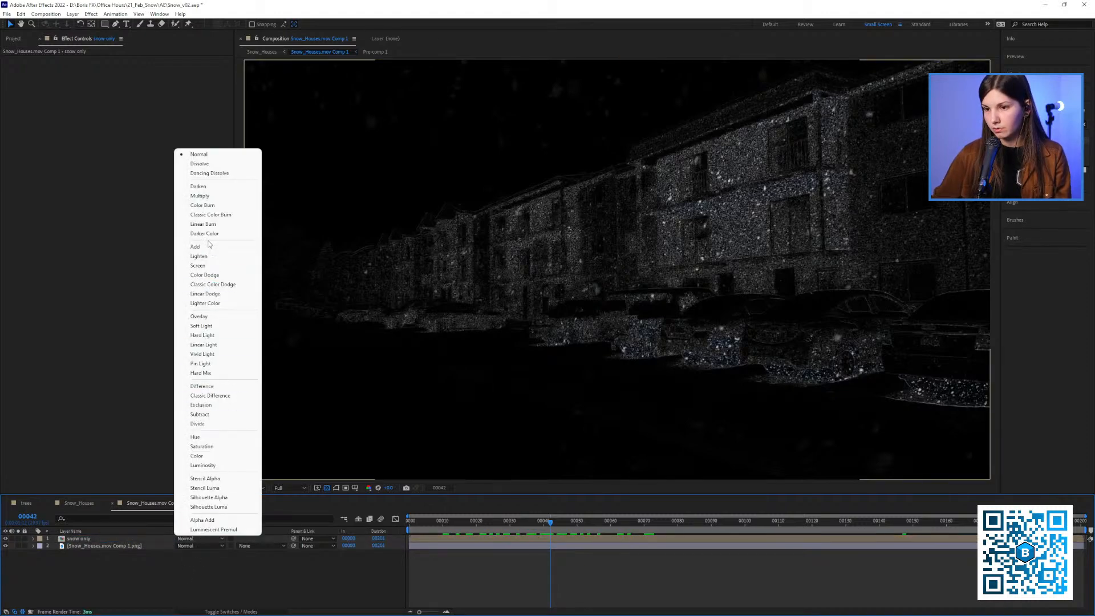
left_click(210, 265)
key("Page_Up")
key("Page_Up")
key("Page_Up")
key("Page_Up")
key("Page_Up")
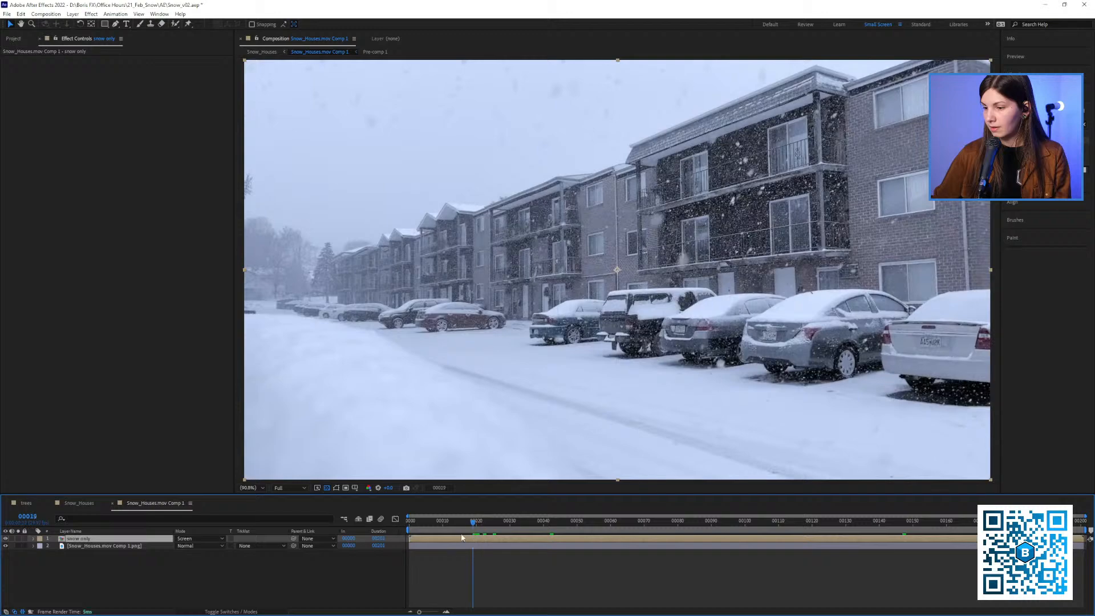
key("Page_Up")
key("Page_Up")
key("Page_Up")
key("Page_Up")
key("Page_Up")
key("Page_Up")
key("Page_Up")
key("Page_Up")
key("Page_Up")
key("Page_Up")
key("Page_Up")
key("Page_Up")
key("Page_Up")
key("Page_Up")
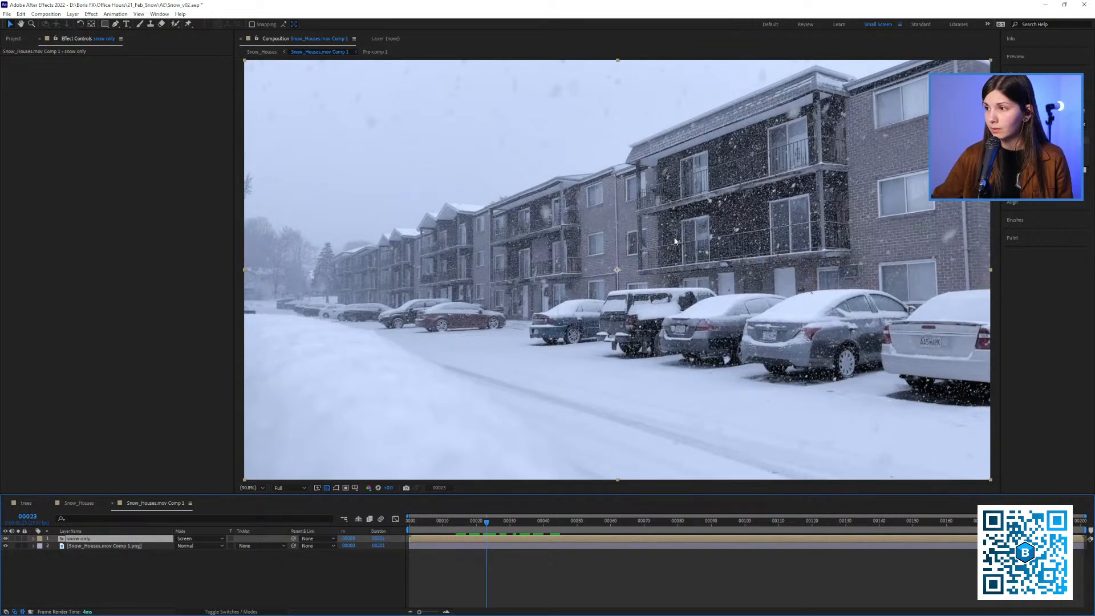
Look through the image previews in the project's img folder for a graphic to place on the building
left_click(18, 38)
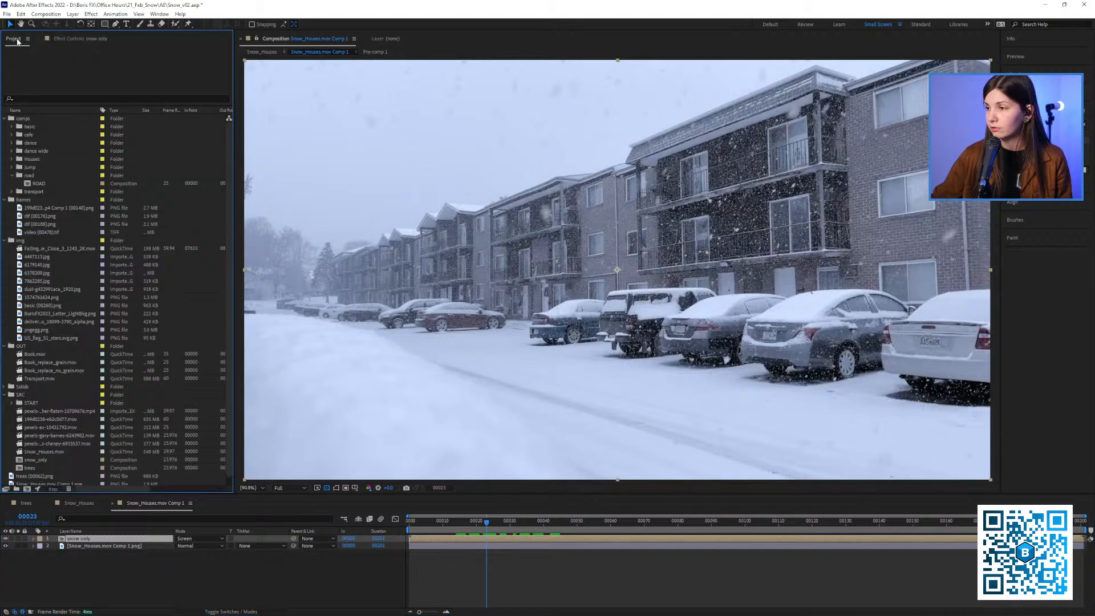
left_click(36, 322)
left_click(36, 314)
left_click(35, 297)
left_click(36, 289)
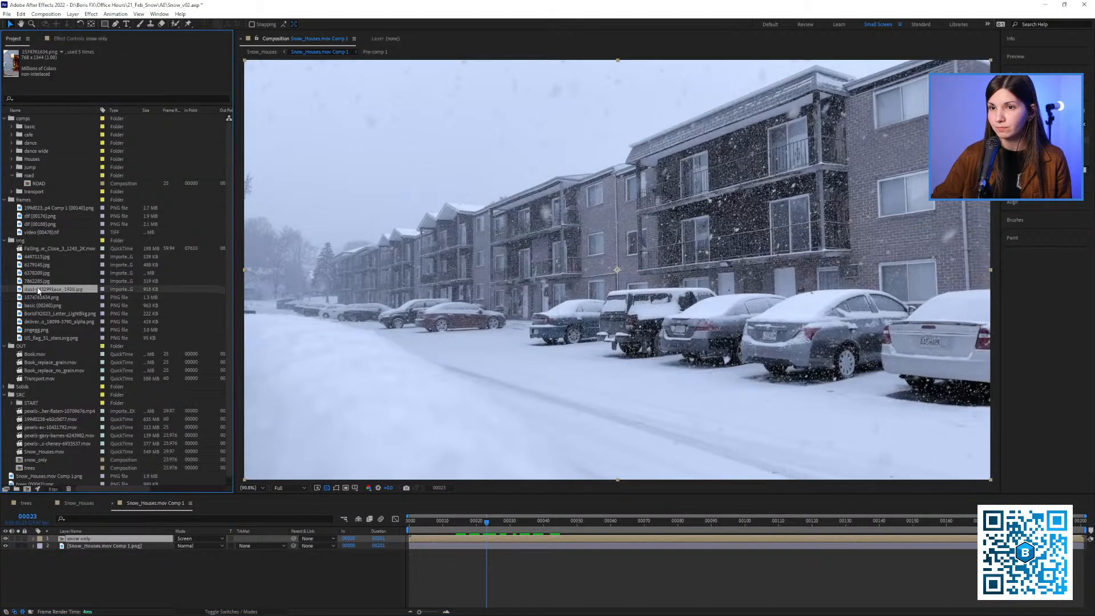
left_click(36, 282)
left_click(39, 274)
left_click(42, 290)
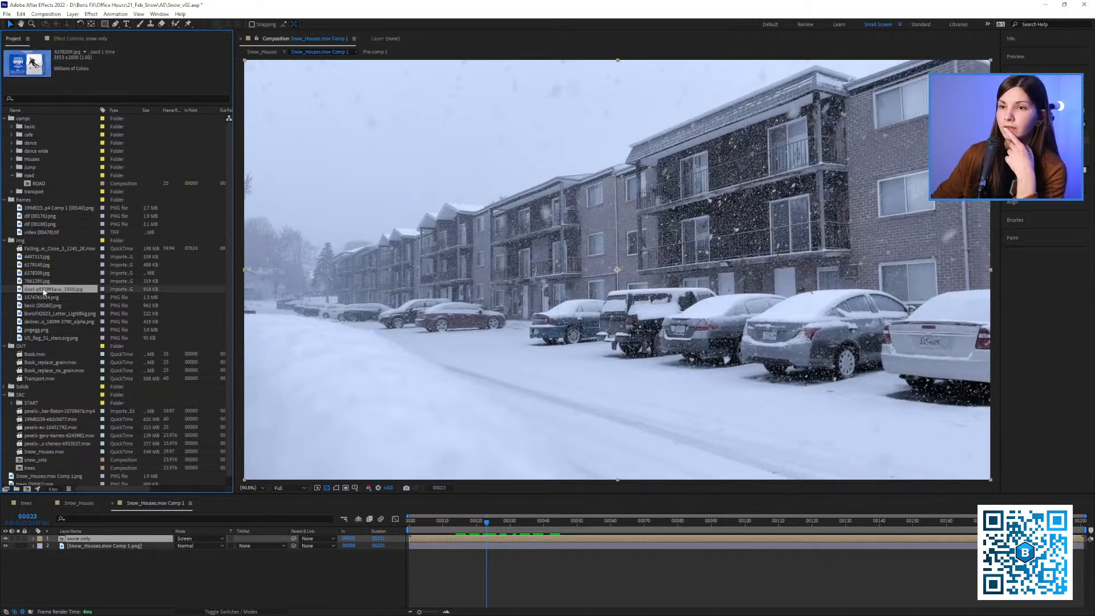
left_click(40, 275)
left_click(38, 258)
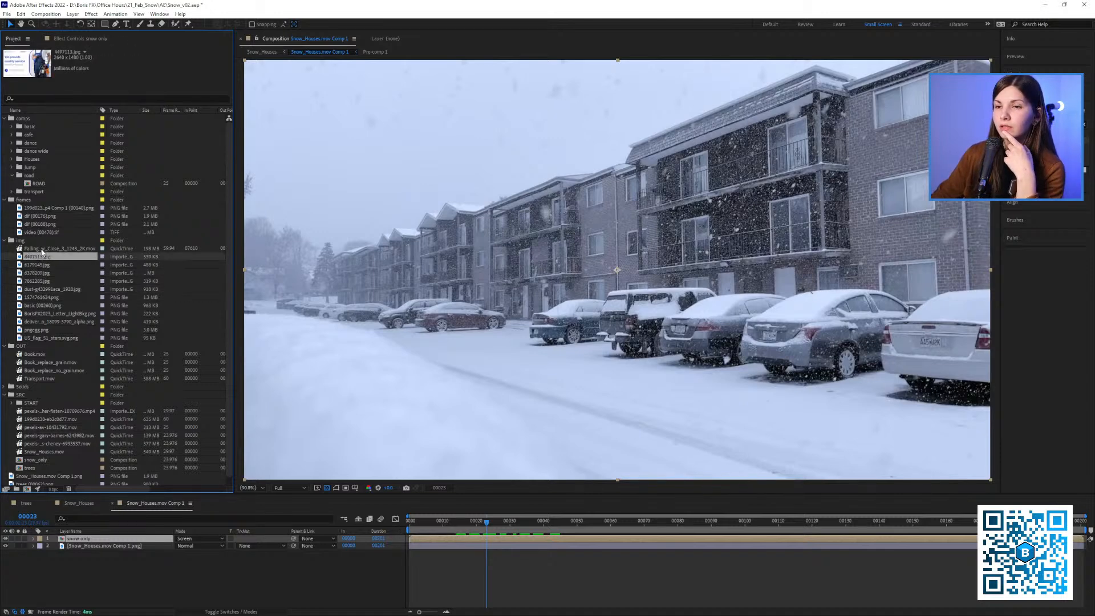
left_click(41, 250)
left_click(42, 265)
left_click(43, 274)
left_click(44, 281)
left_click(45, 290)
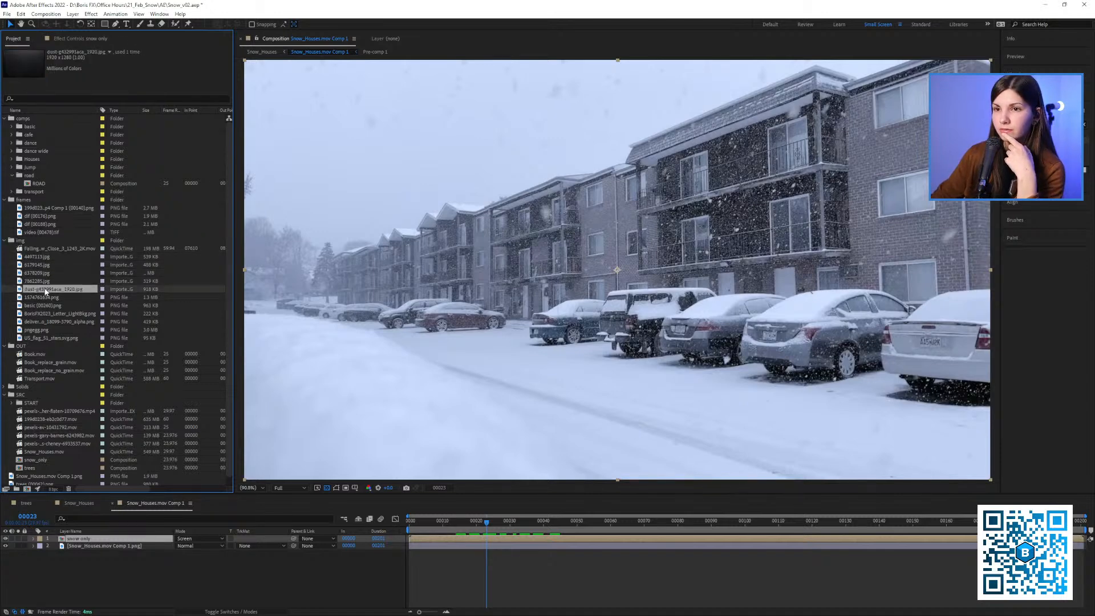
left_click(46, 297)
left_click(48, 305)
left_click(52, 313)
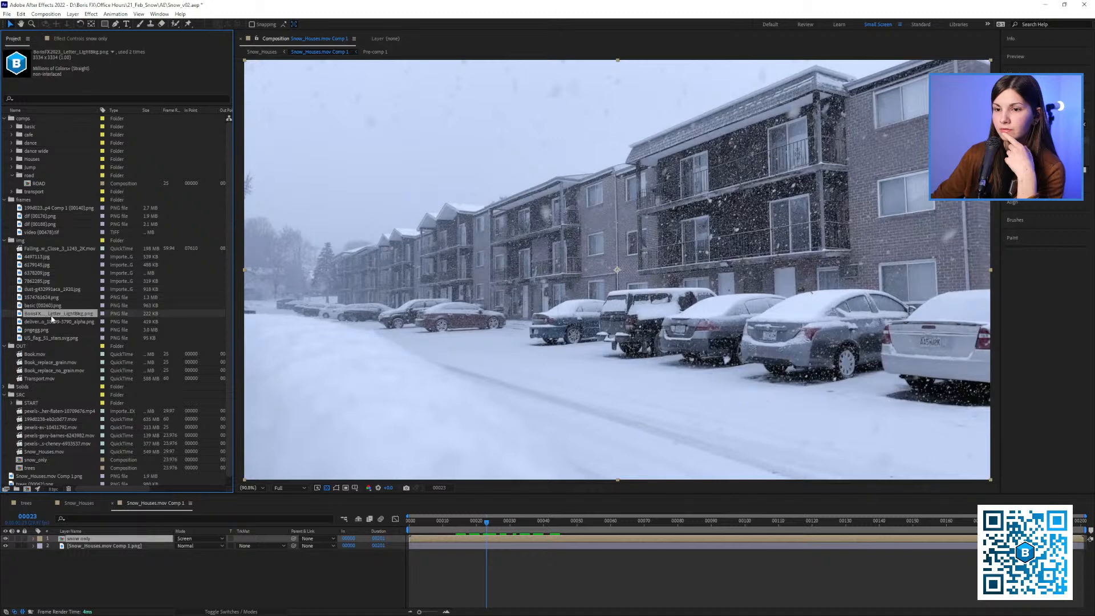
left_click(52, 322)
left_click(52, 329)
left_click(53, 338)
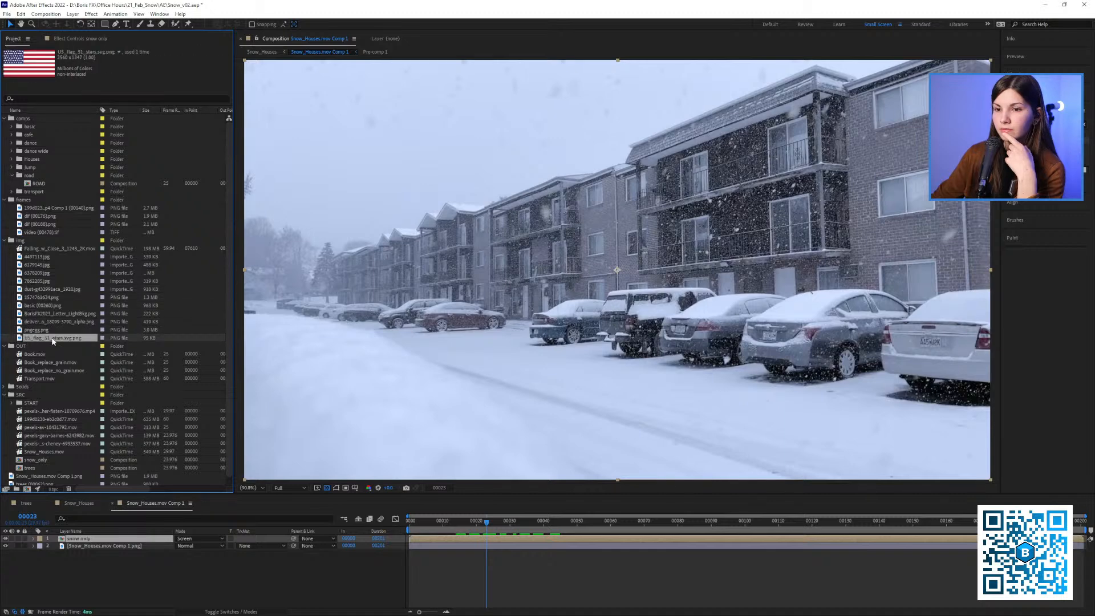
left_click(52, 322)
left_click(51, 314)
left_click(49, 305)
left_click(47, 298)
left_click(45, 289)
left_click(44, 282)
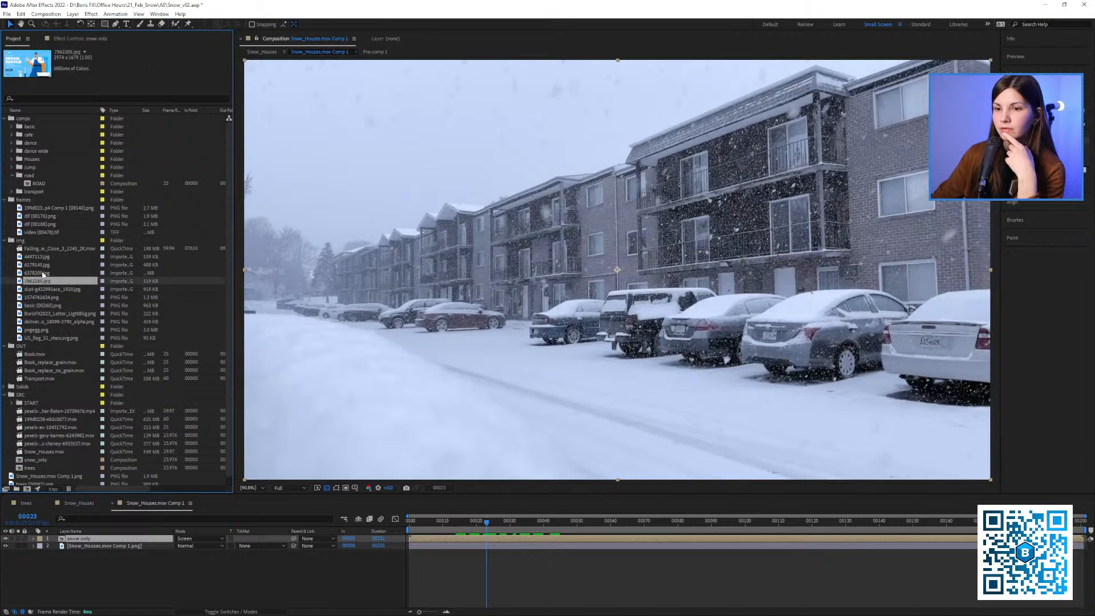
left_click(42, 274)
left_click(42, 266)
Add 6378209.jpg above the snow only layer, scale it to 5%, and position it over the upper balconies of the nearest building
left_click_drag(42, 273, 706, 192)
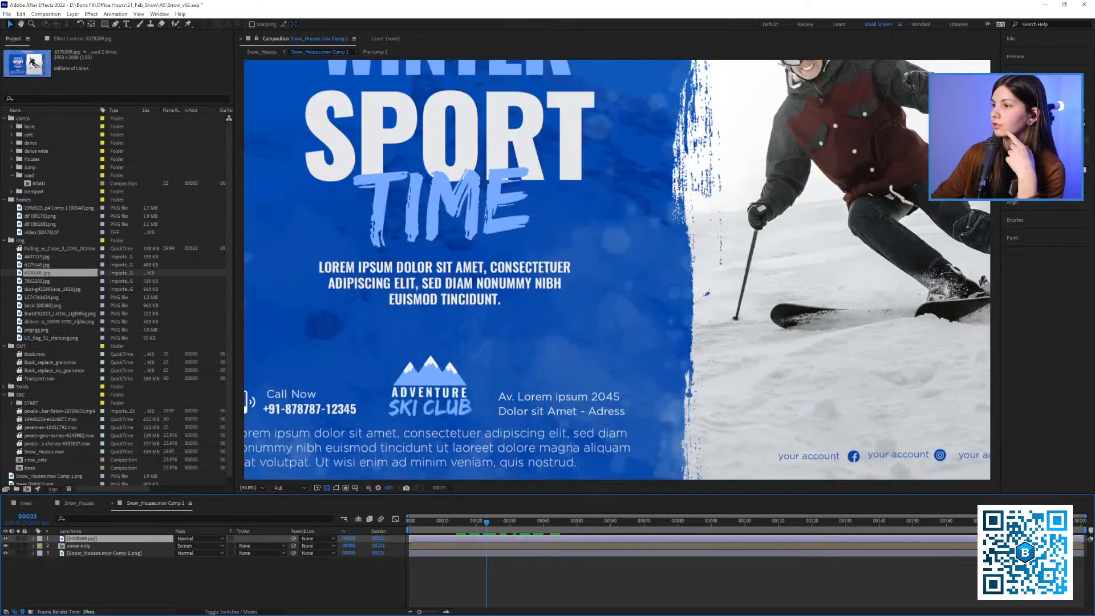
key("s")
left_click_drag(188, 546, 154, 546)
scroll(524, 224, "up", 1)
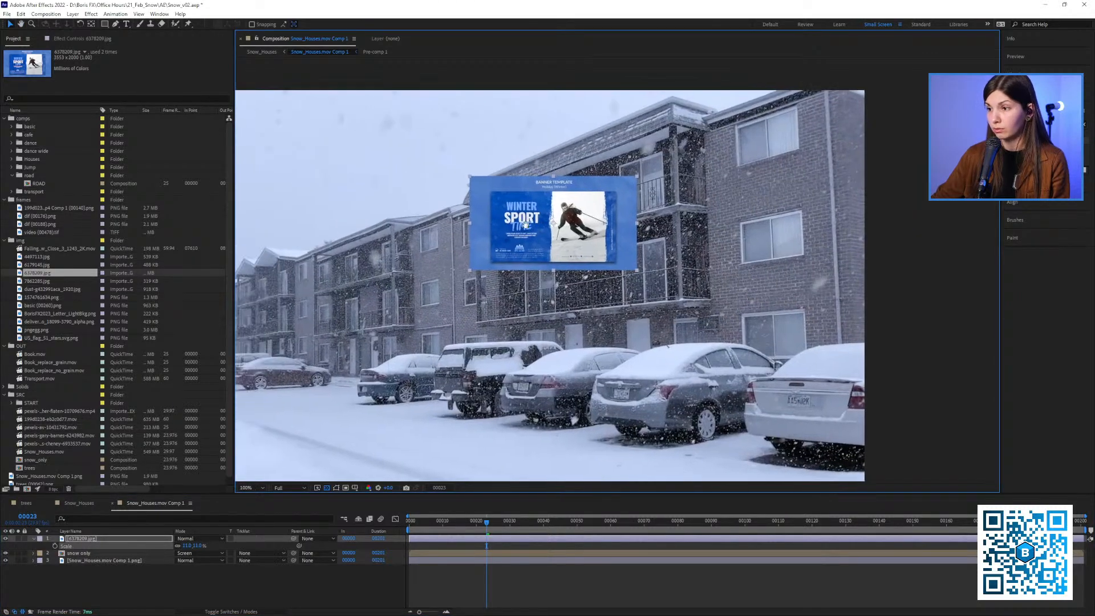
scroll(525, 224, "up", 2)
left_click_drag(190, 545, 187, 545)
left_click_drag(542, 223, 593, 189)
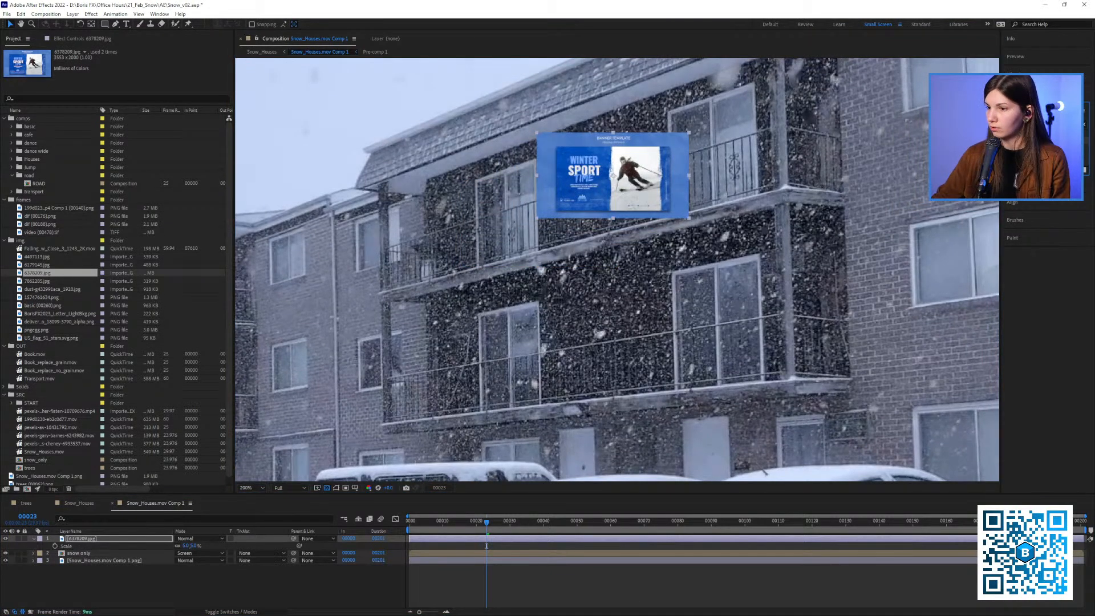
Find the Corner Pin effect and apply it to the 6378209.jpg banner layer
left_click(1042, 124)
type("cor")
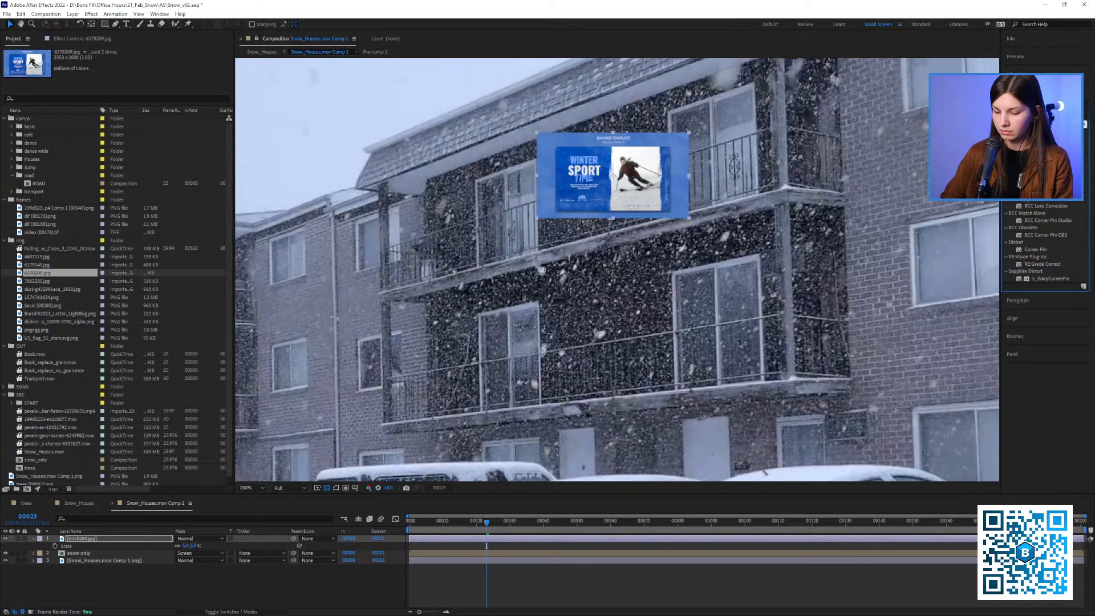
type("ner pin")
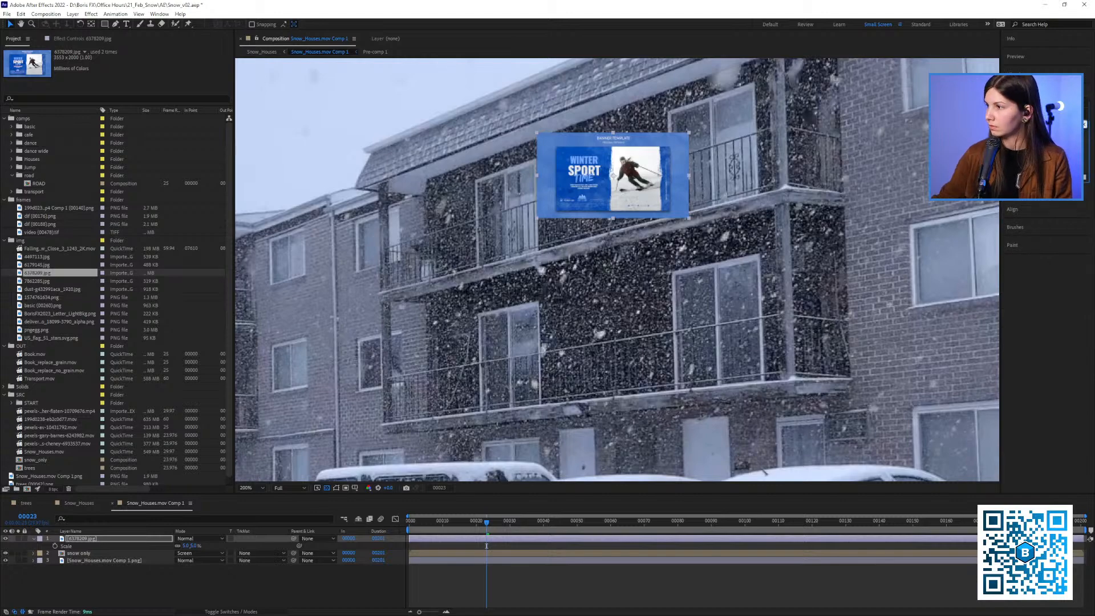
double_click(1039, 169)
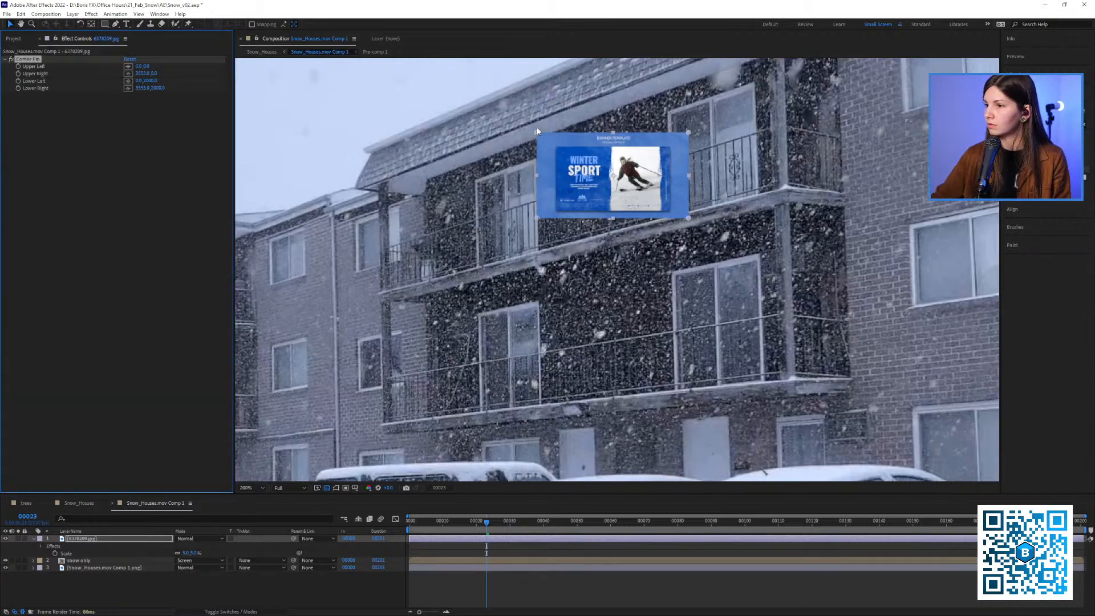
Pin the four corners of the 6378209.jpg banner onto the wall between the upper balcony windows, following the facade's perspective
left_click_drag(537, 129, 540, 136)
key("ctrl+z")
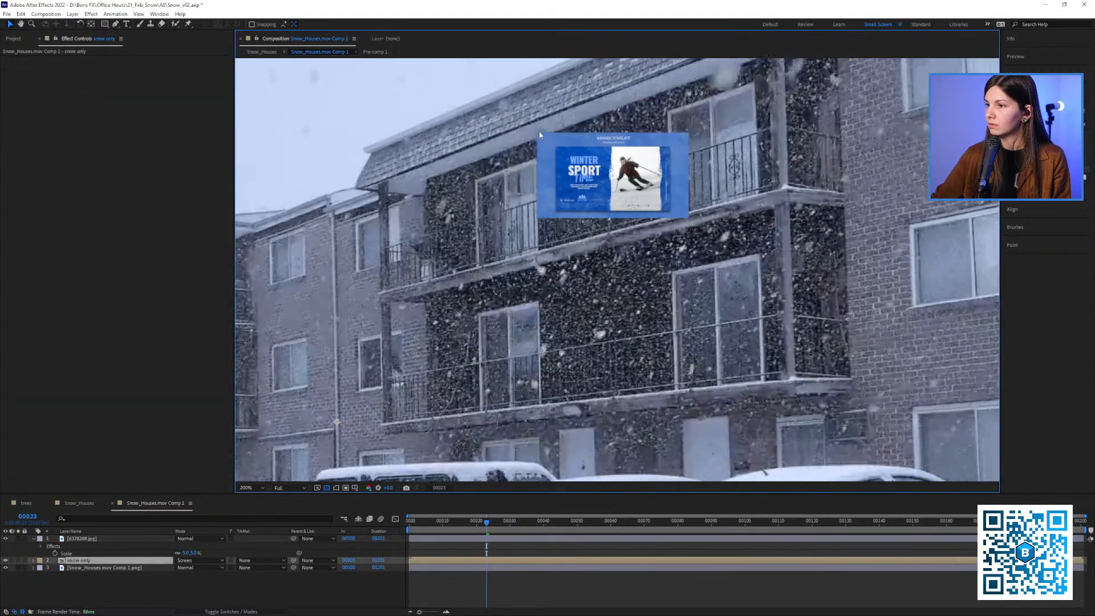
left_click(89, 541)
left_click(42, 59)
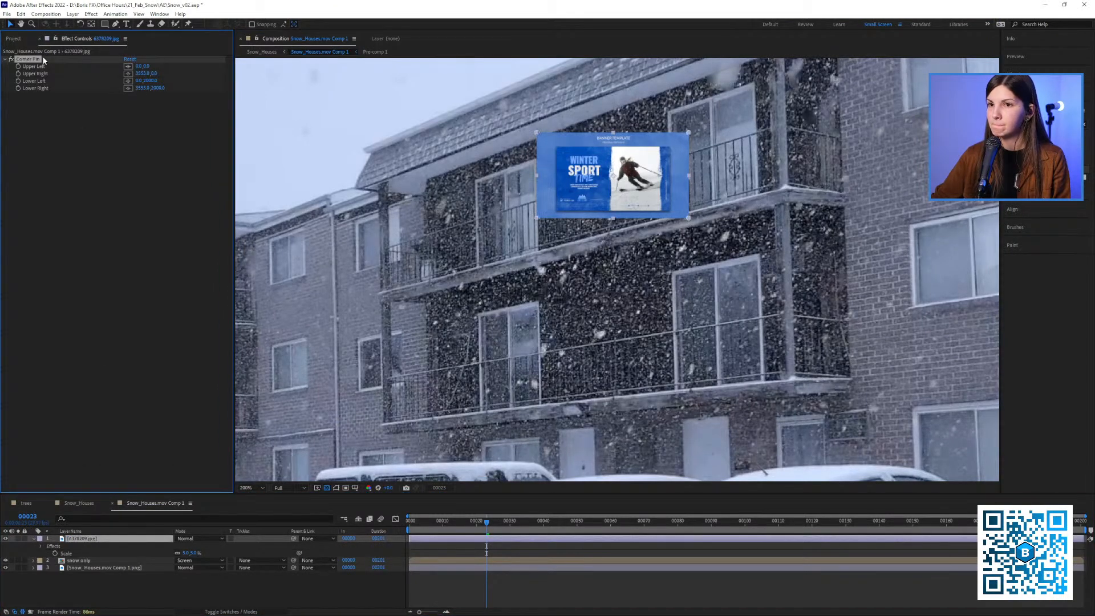
left_click_drag(538, 134, 547, 155)
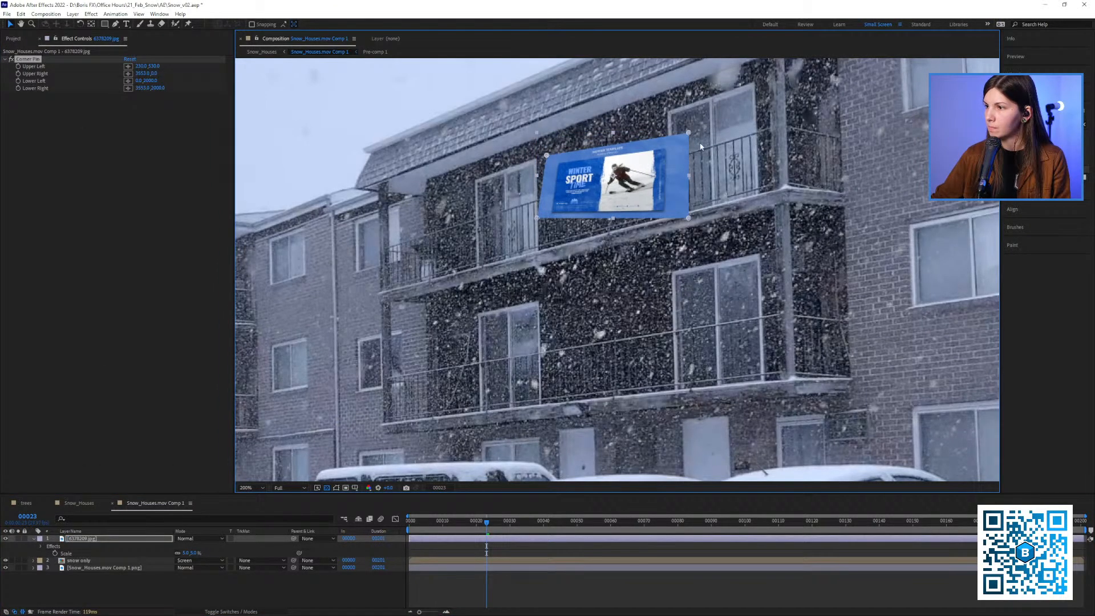
left_click_drag(688, 132, 659, 122)
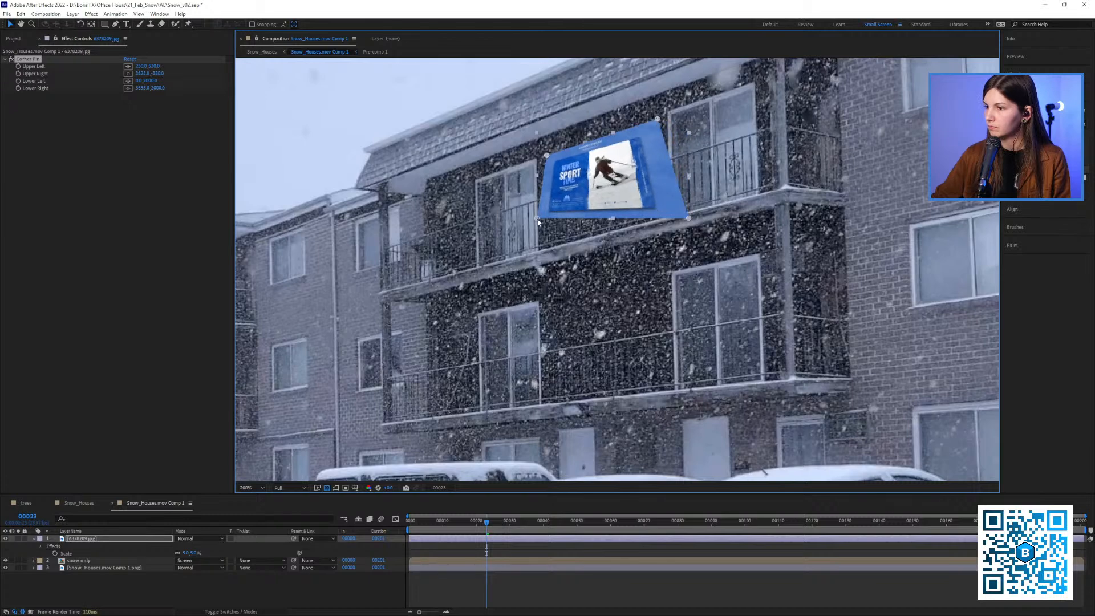
left_click_drag(538, 219, 553, 220)
left_click_drag(689, 226, 660, 211)
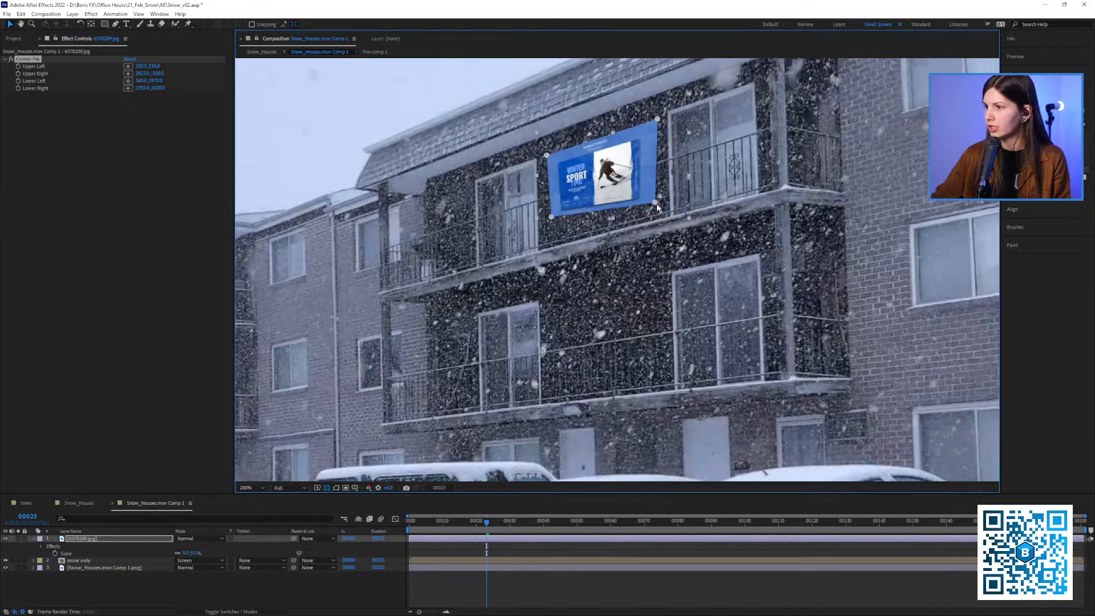
Fine-tune the banner's lower corners and upper-right corner so its edges run parallel to the balcony and roof lines
left_click_drag(553, 220, 549, 219)
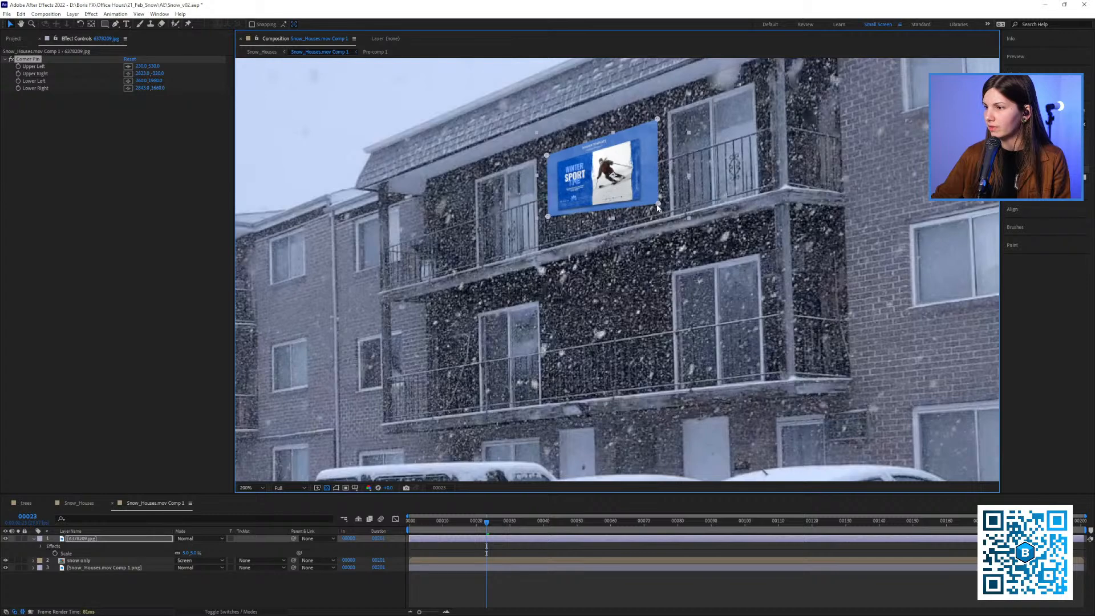
left_click_drag(658, 208, 658, 196)
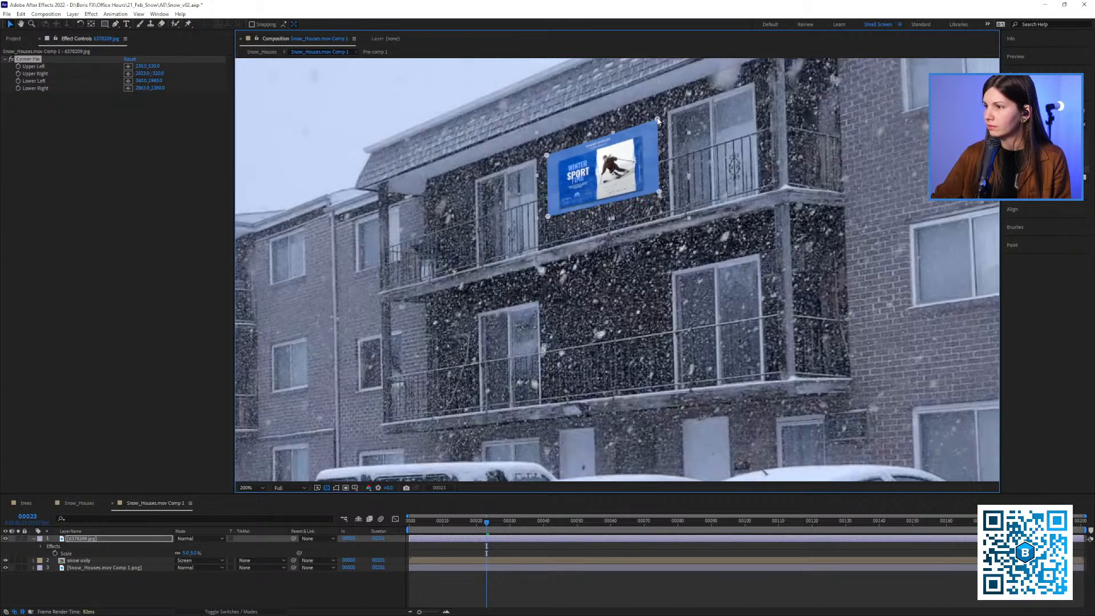
left_click_drag(657, 119, 655, 117)
left_click_drag(660, 193, 662, 190)
scroll(655, 194, "down", 1)
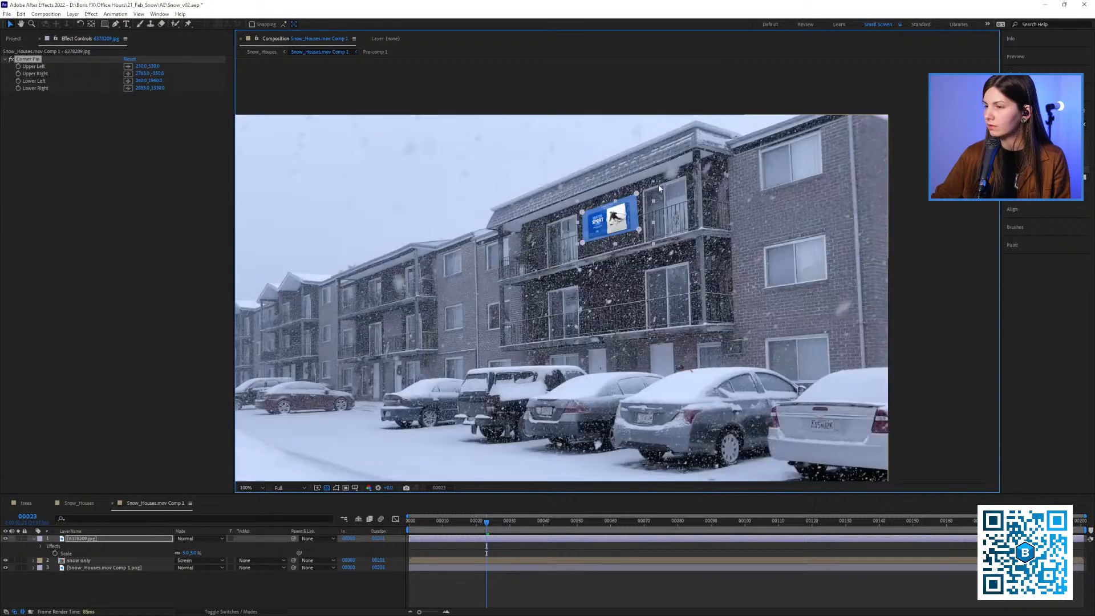
mouse_move(593, 221)
left_mouse_down()
mouse_move(537, 215)
mouse_move(576, 227)
left_mouse_up()
scroll(538, 215, "up", 1)
left_click_drag(591, 189, 587, 193)
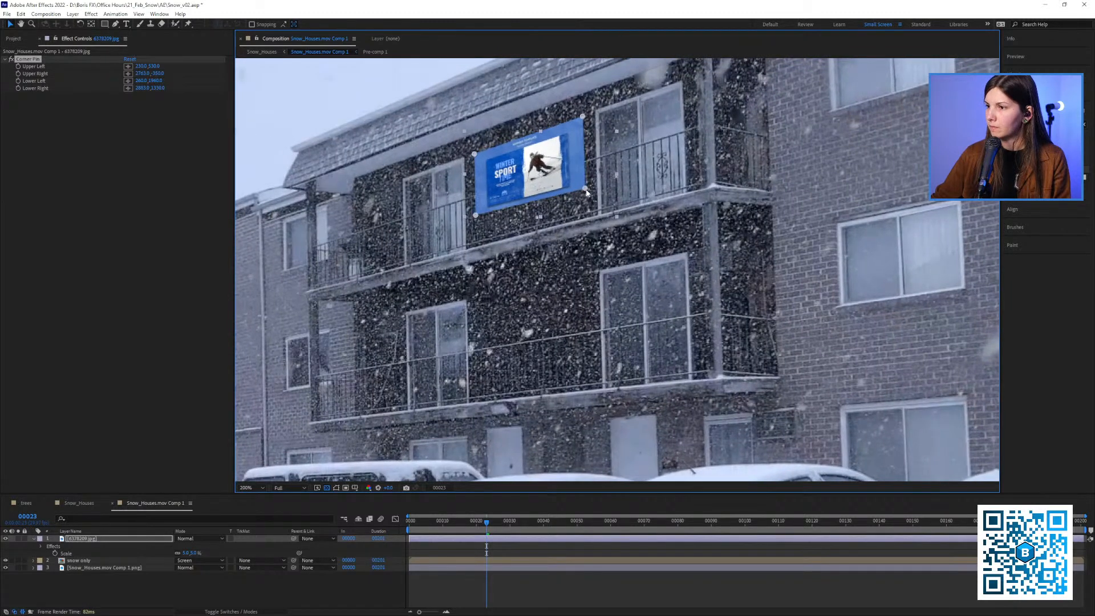
Move the 6378209.jpg layer beneath the snow only layer and play back the snow falling over the banner
left_click(85, 591)
left_click(77, 539)
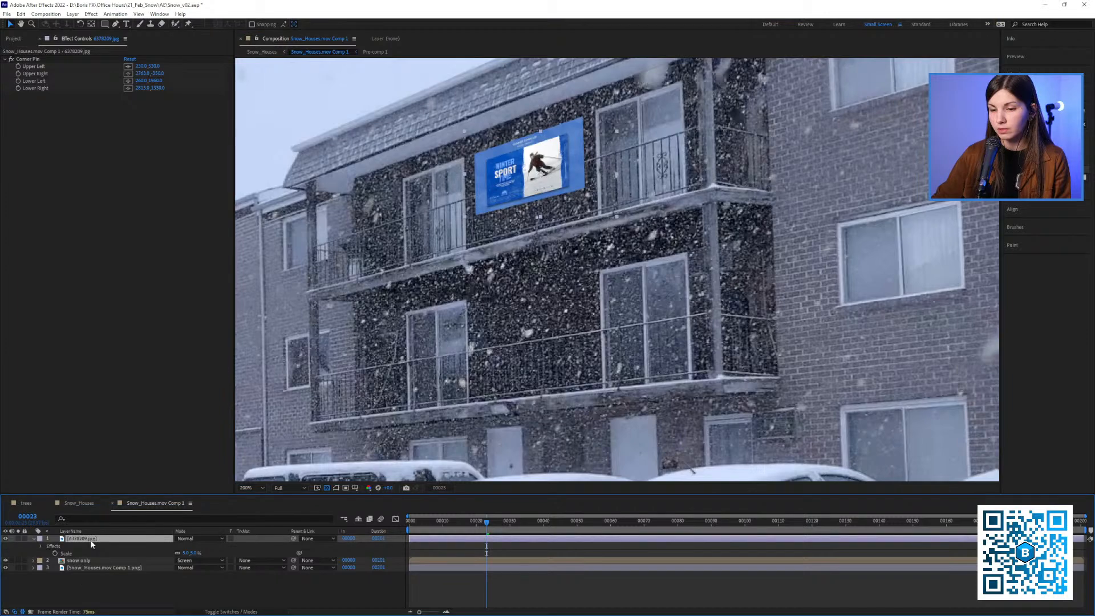
left_click_drag(91, 544, 91, 562)
scroll(578, 281, "down", 1)
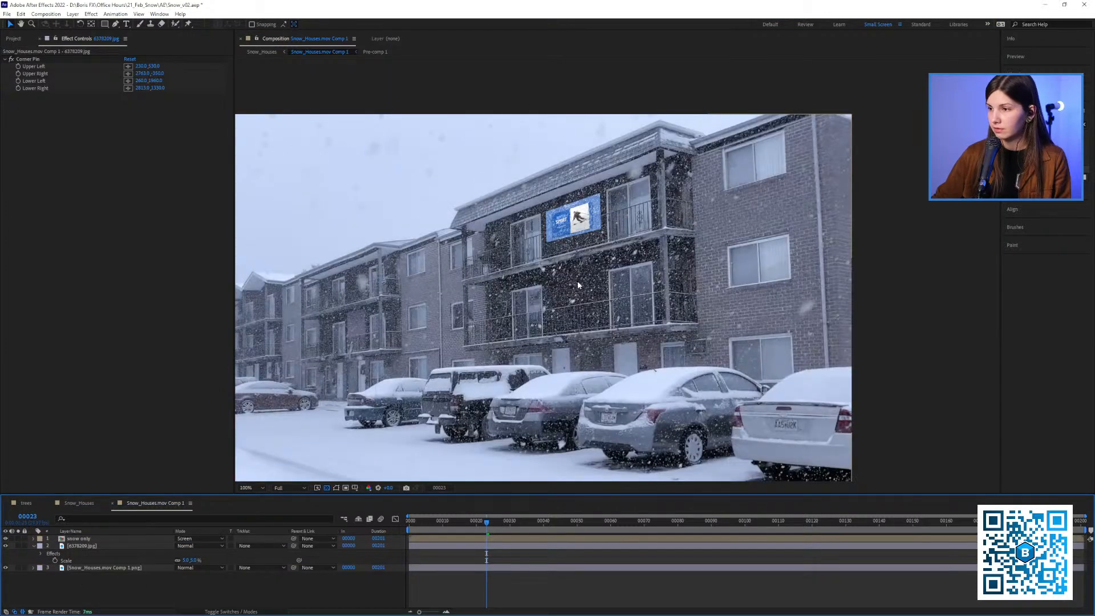
scroll(578, 281, "up", 1)
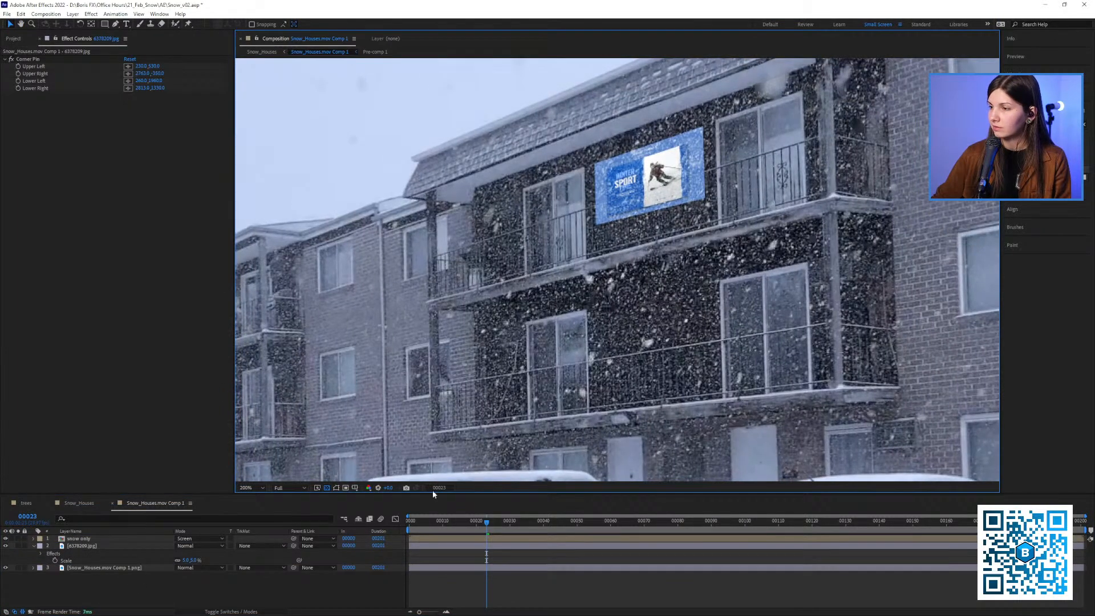
key("space")
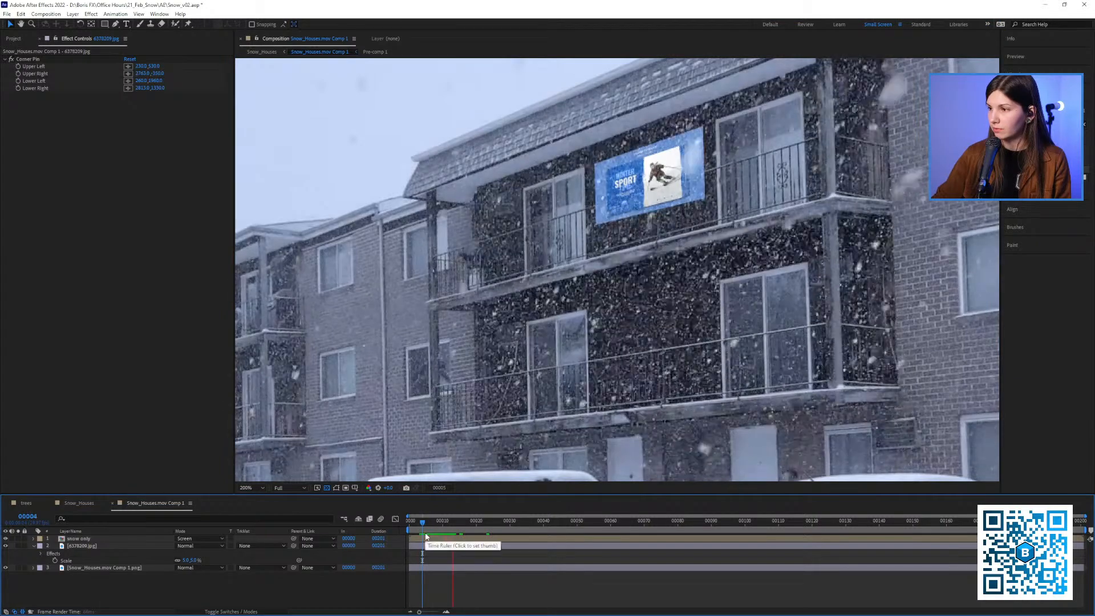
scroll(631, 283, "down", 1)
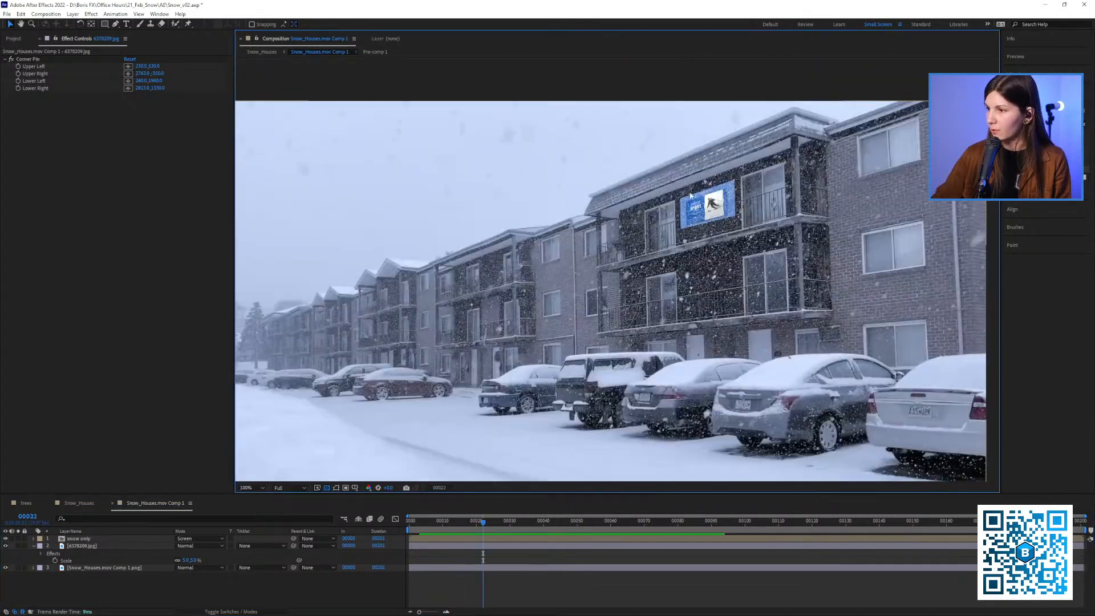
scroll(690, 195, "up", 4)
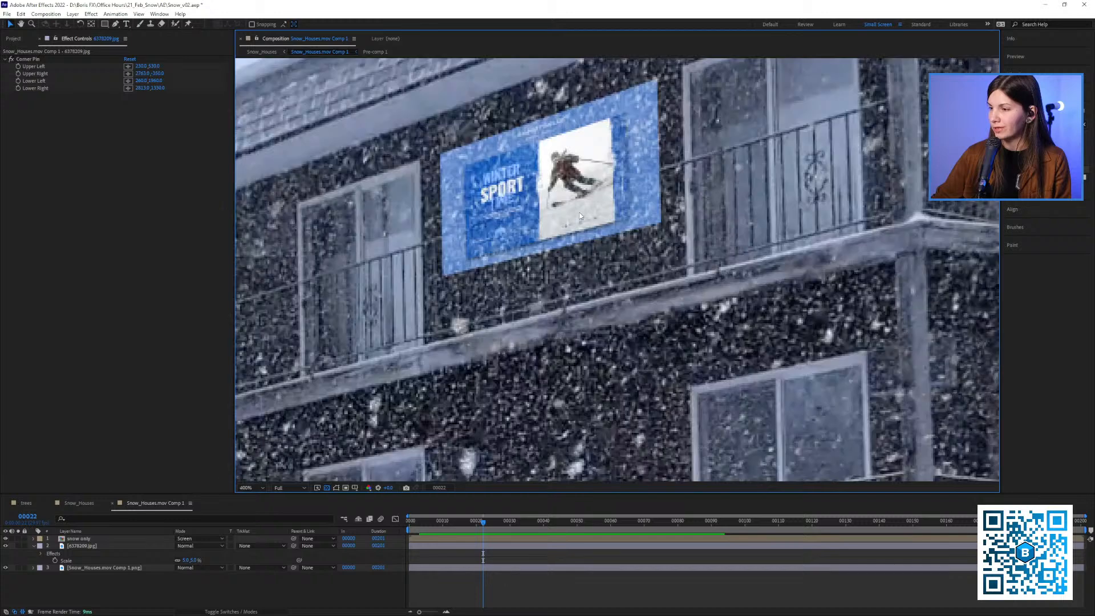
Find the Tint effect and apply it to the 6378209.jpg banner layer
left_click(1044, 124)
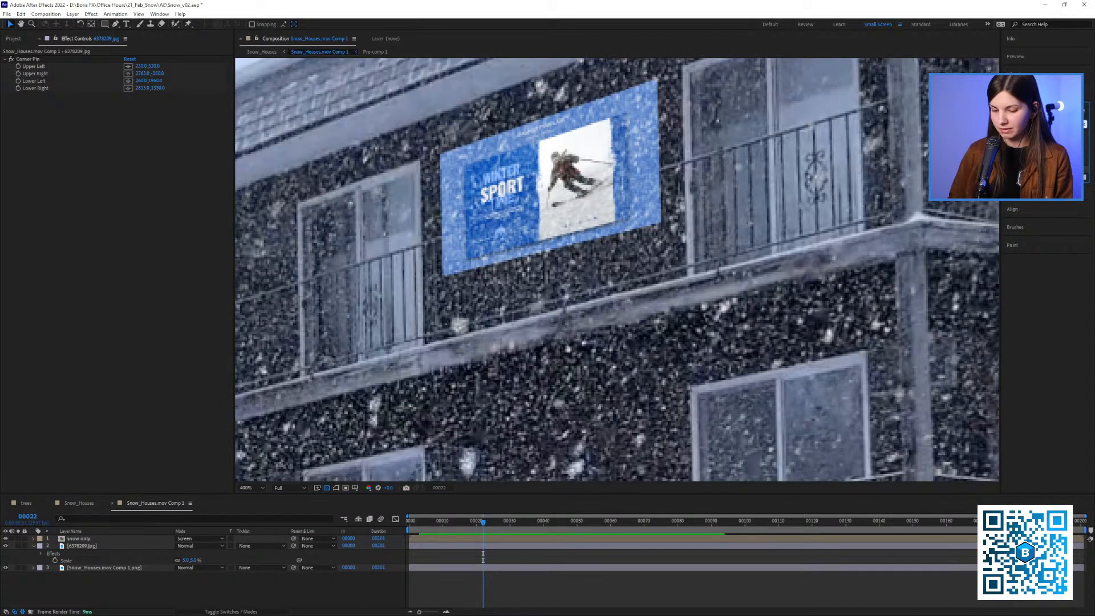
type("tint")
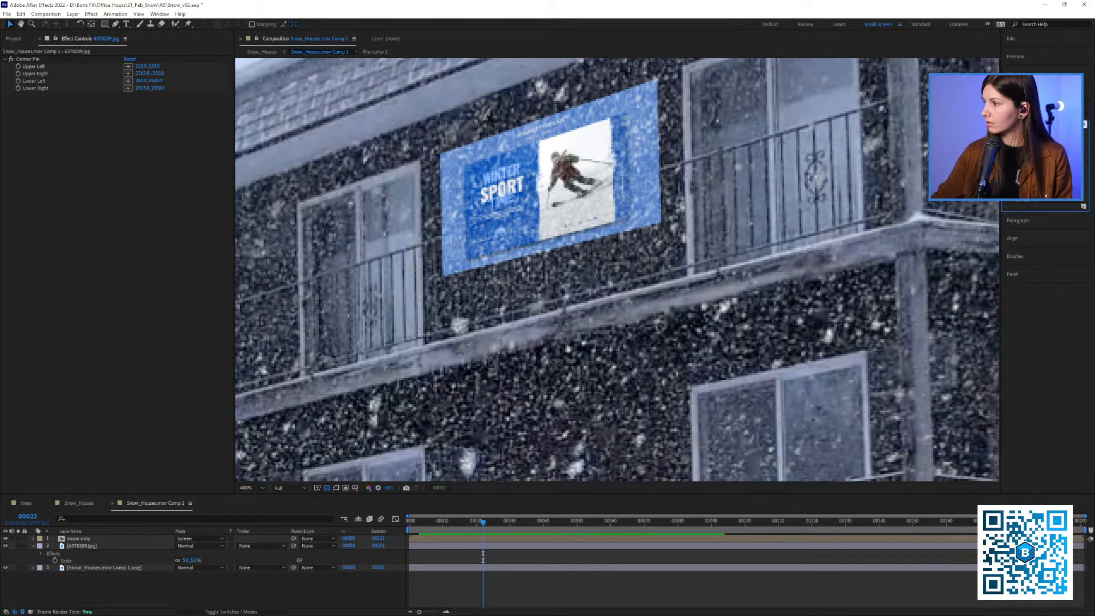
left_click_drag(1035, 191, 114, 189)
key("comma")
key("comma")
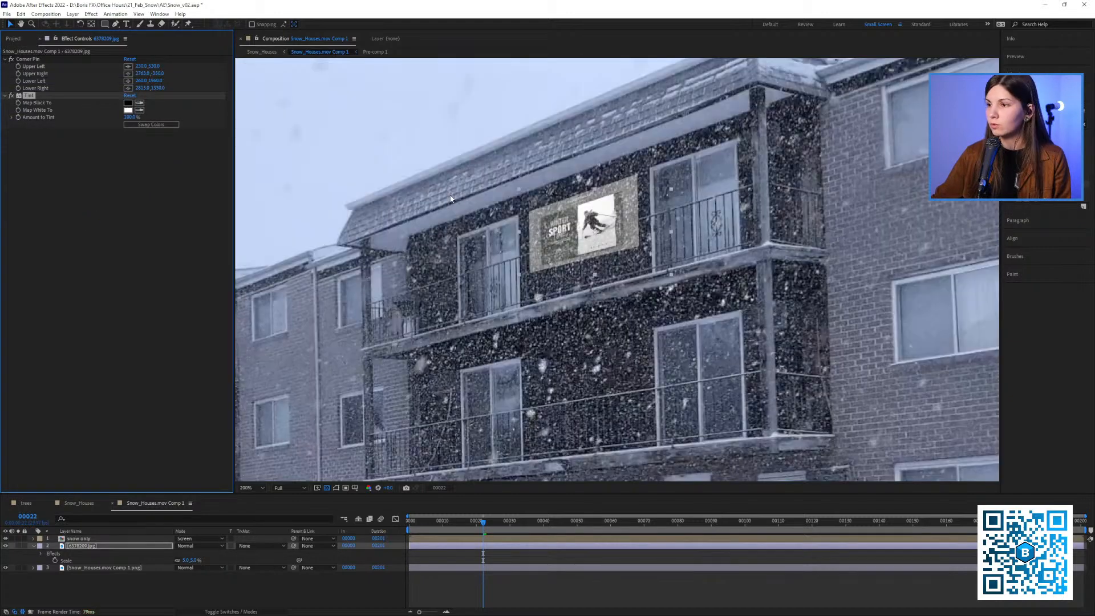
Compare the shot with and without the banner, and map the tint's white to the pale blue sampled from the sky
left_click(5, 546)
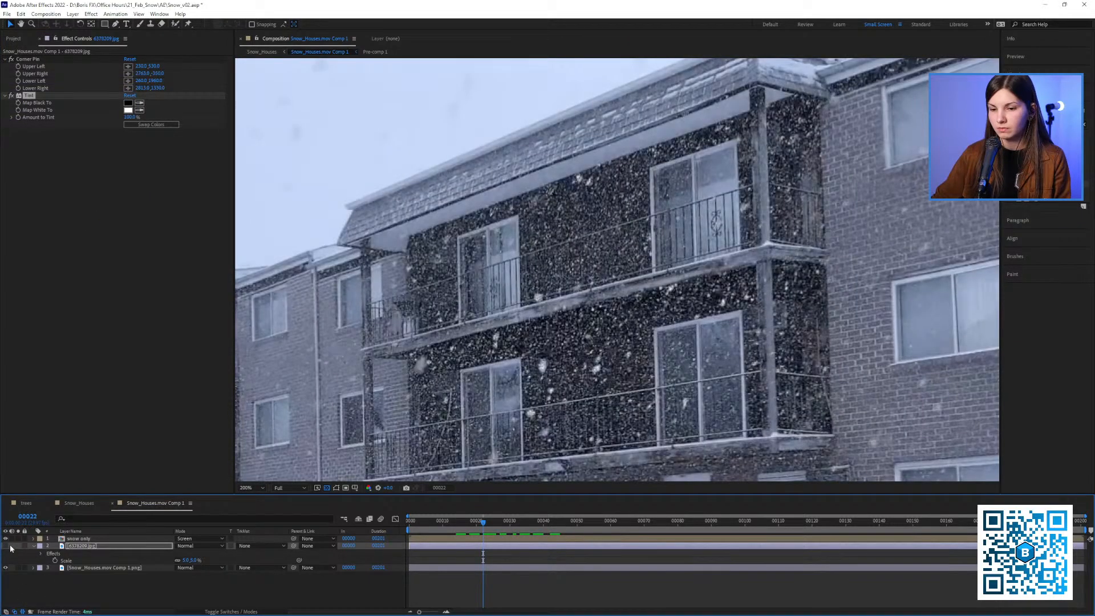
left_click(6, 545)
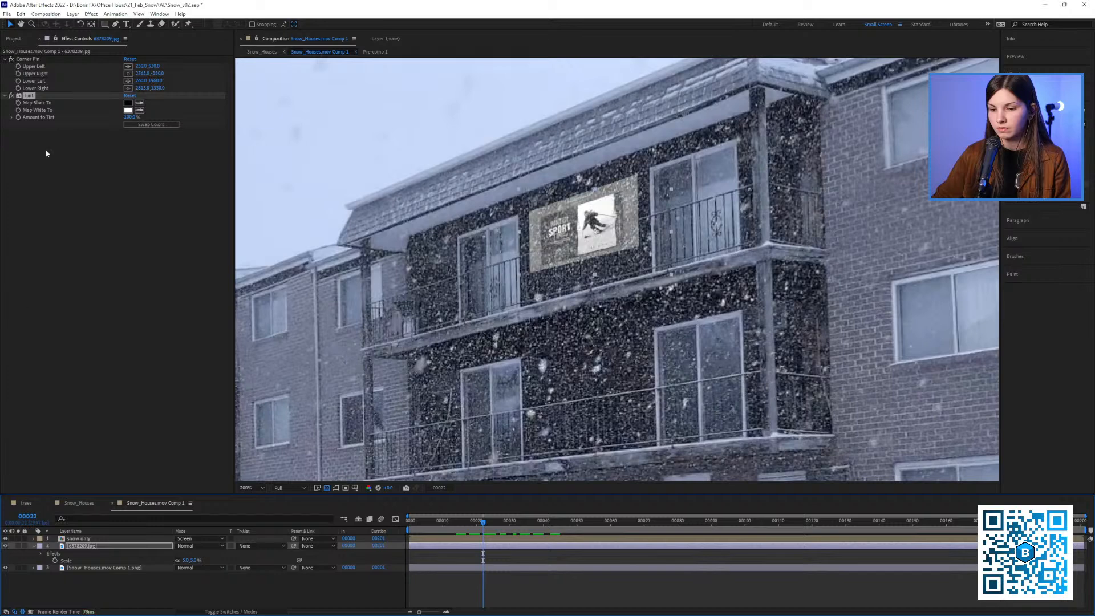
left_click(140, 110)
left_click(329, 166)
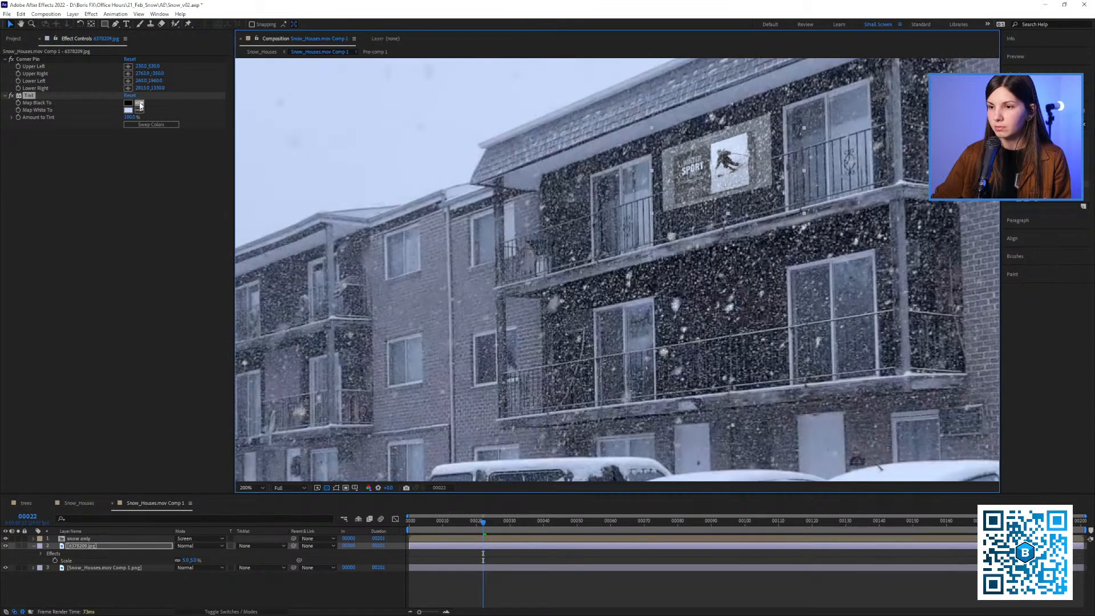
Try mapping the tint's black to a dark tone sampled from the nearest building
left_click(140, 104)
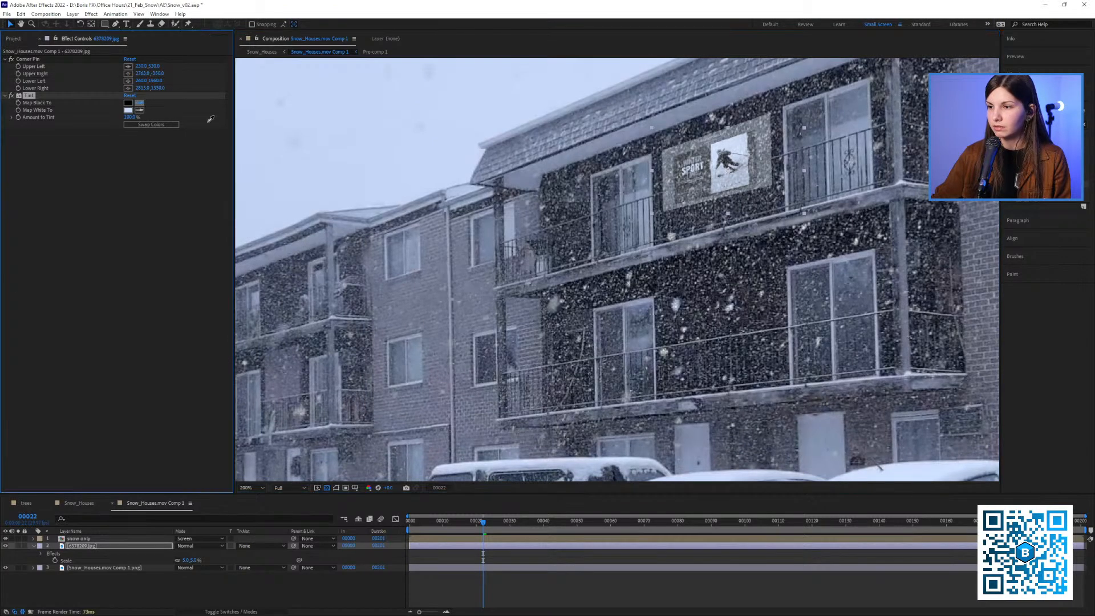
left_click(559, 170)
key("comma")
key("ctrl+z")
Map the tint's black to a dark tone sampled from the area around the parked cars
left_click_drag(645, 287, 608, 194)
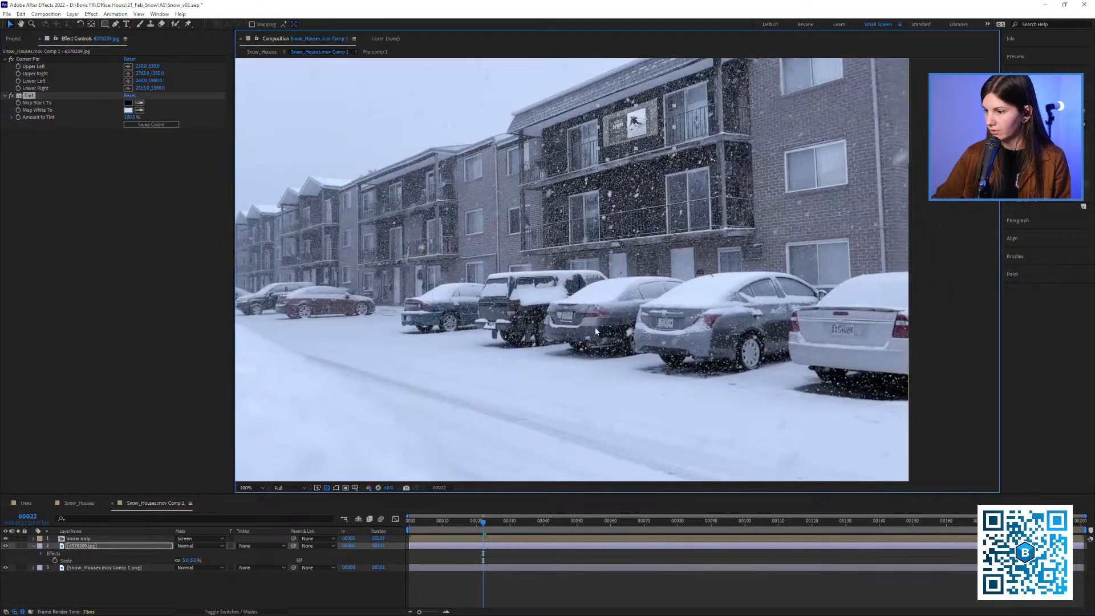
scroll(608, 197, "up", 1)
left_click(139, 104)
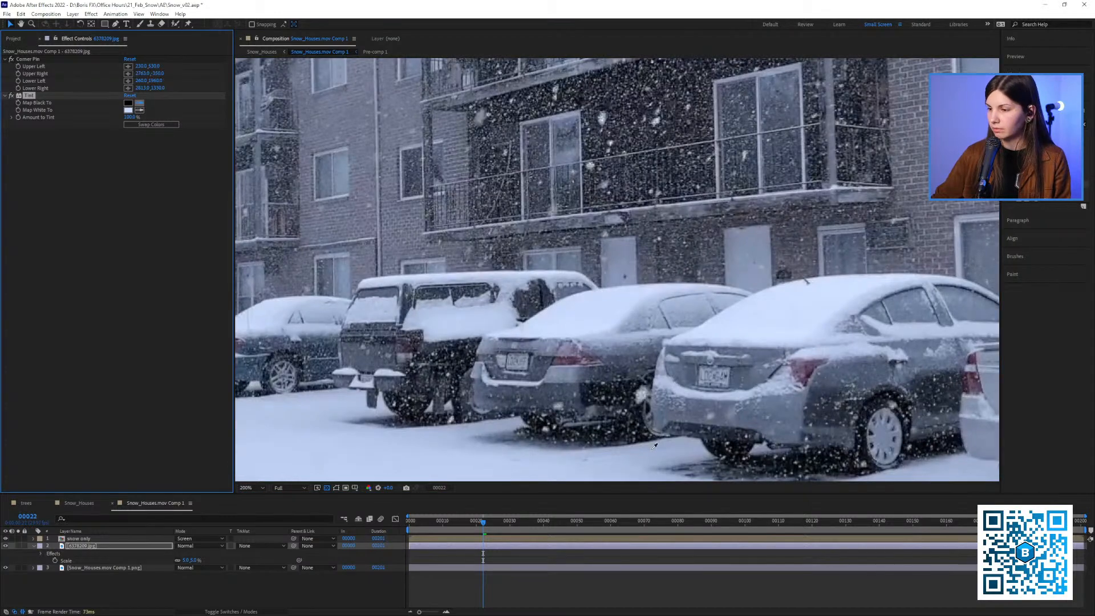
left_click(614, 391)
key("comma")
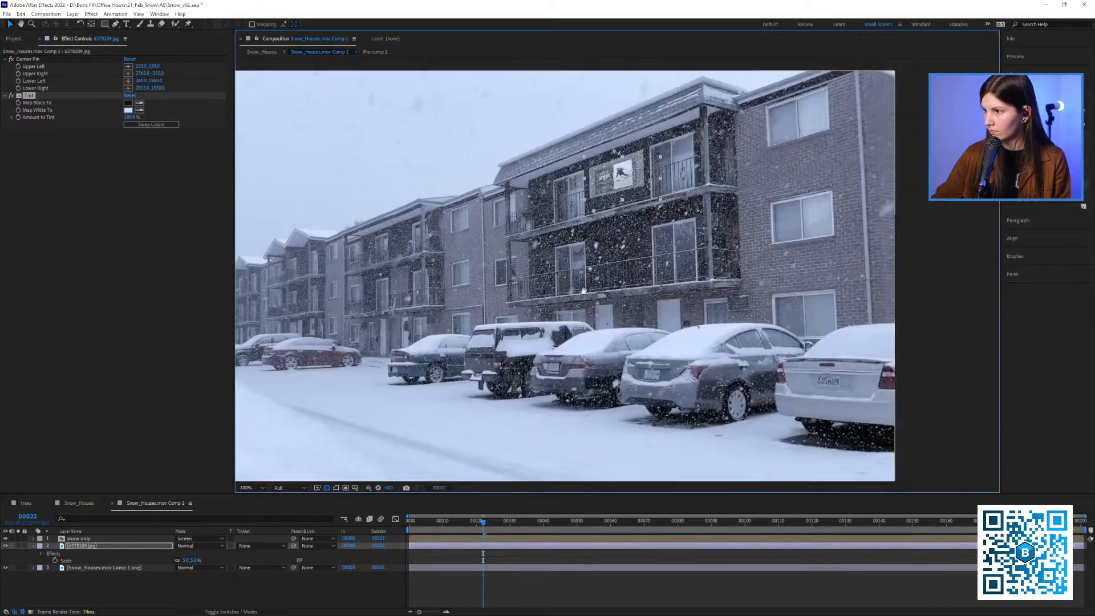
Reduce the banner's Amount to Tint to about 53% and check how its colours blend with the building
scroll(614, 197, "up", 1)
left_click_drag(560, 187, 500, 239)
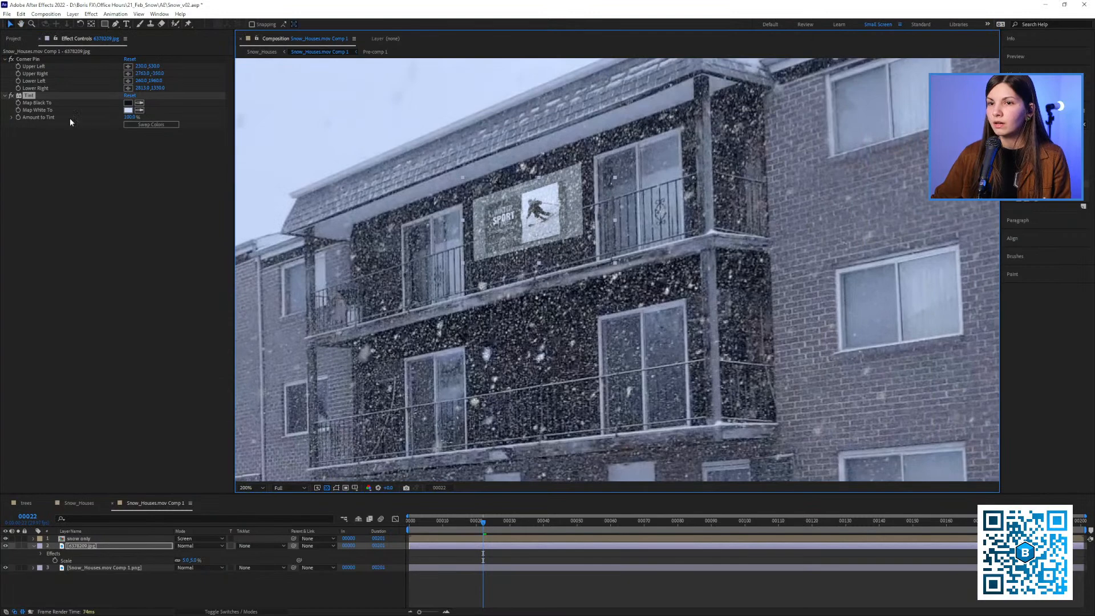
left_click(12, 117)
left_click_drag(116, 126, 105, 131)
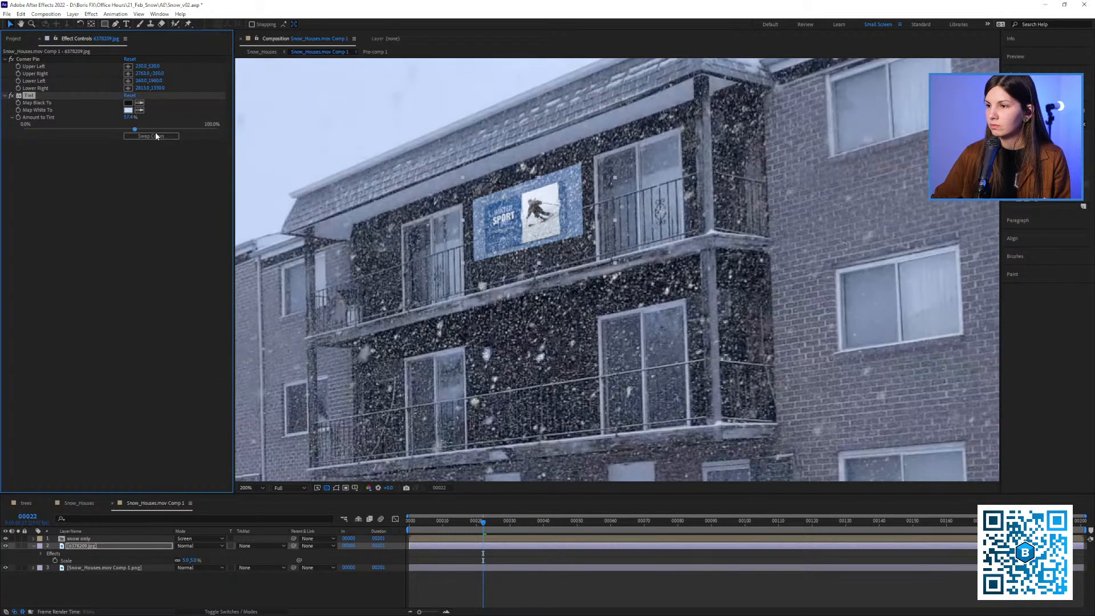
left_click_drag(119, 132, 126, 132)
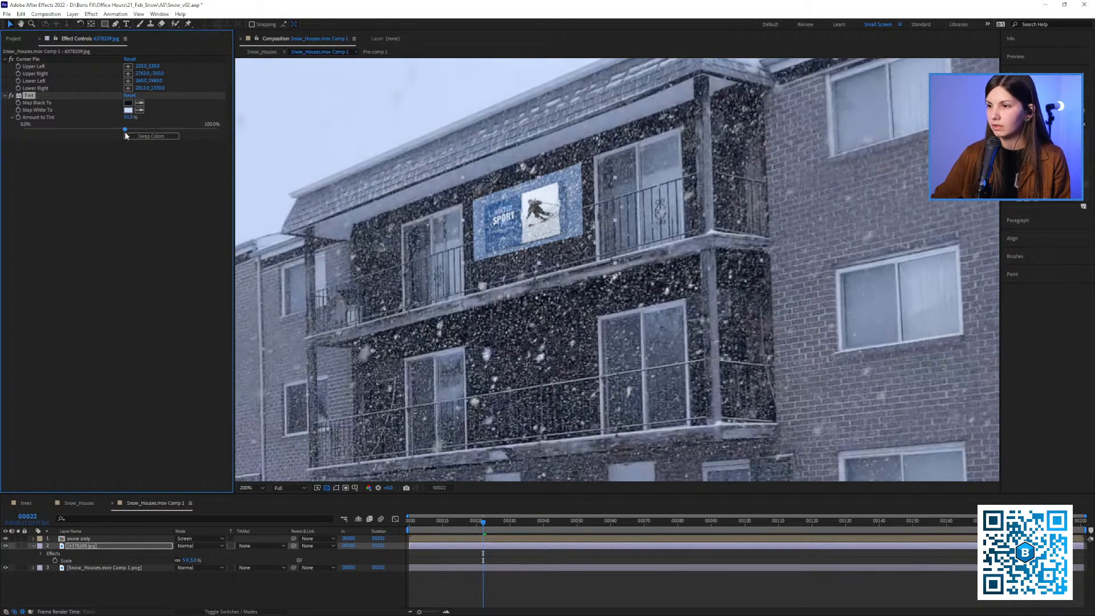
key("comma")
scroll(539, 221, "up", 2)
left_click_drag(544, 205, 567, 240)
scroll(567, 240, "down", 1)
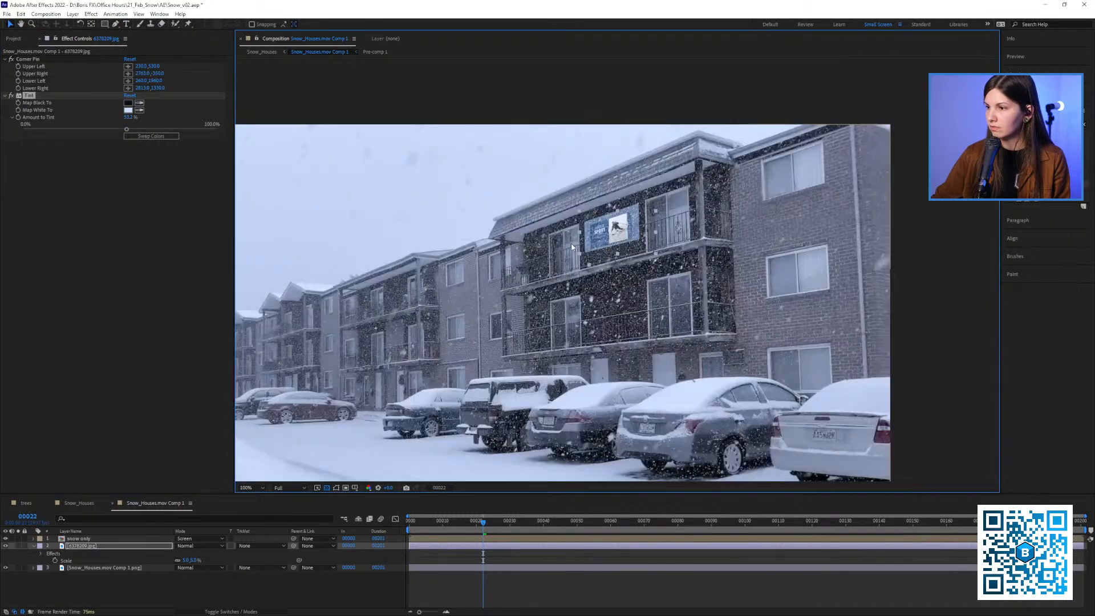
Compare the banner with and without the Tint effect, leaving the effect enabled
left_click(12, 95)
left_click(12, 96)
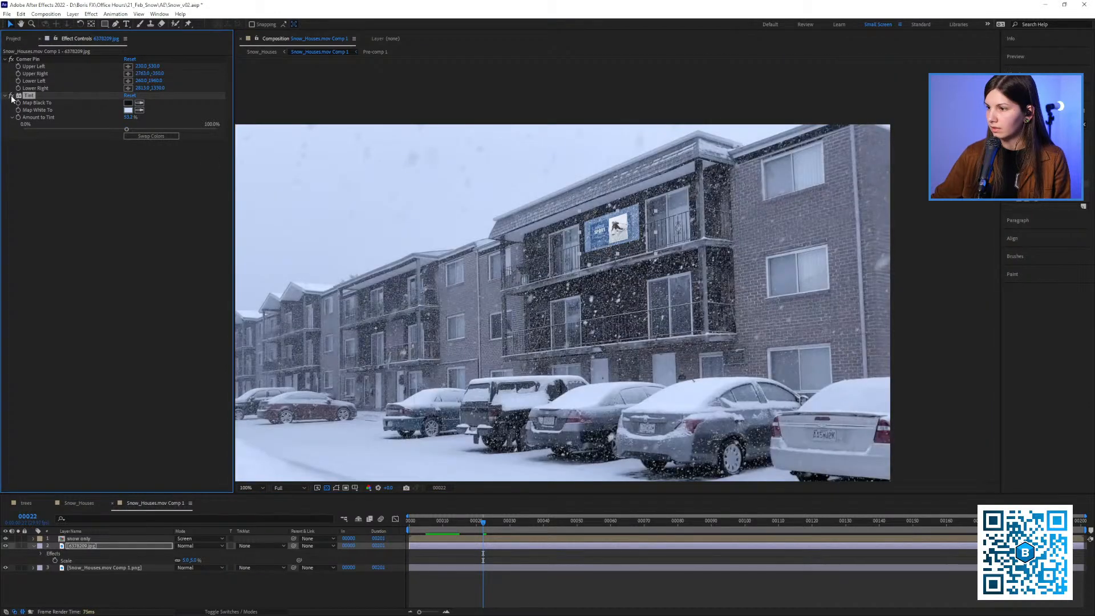
left_click(11, 96)
left_click(11, 96)
left_click(11, 96)
left_click(12, 97)
left_click(11, 96)
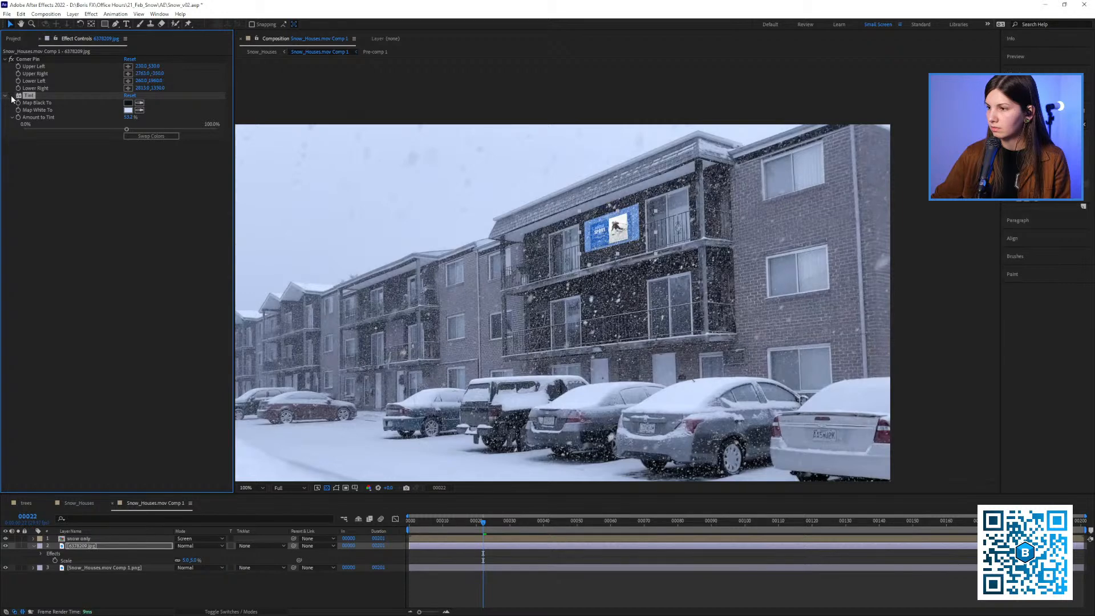
left_click(11, 96)
Find the Fast Box Blur effect and apply it to the 6378209.jpg banner layer
scroll(701, 228, "up", 1)
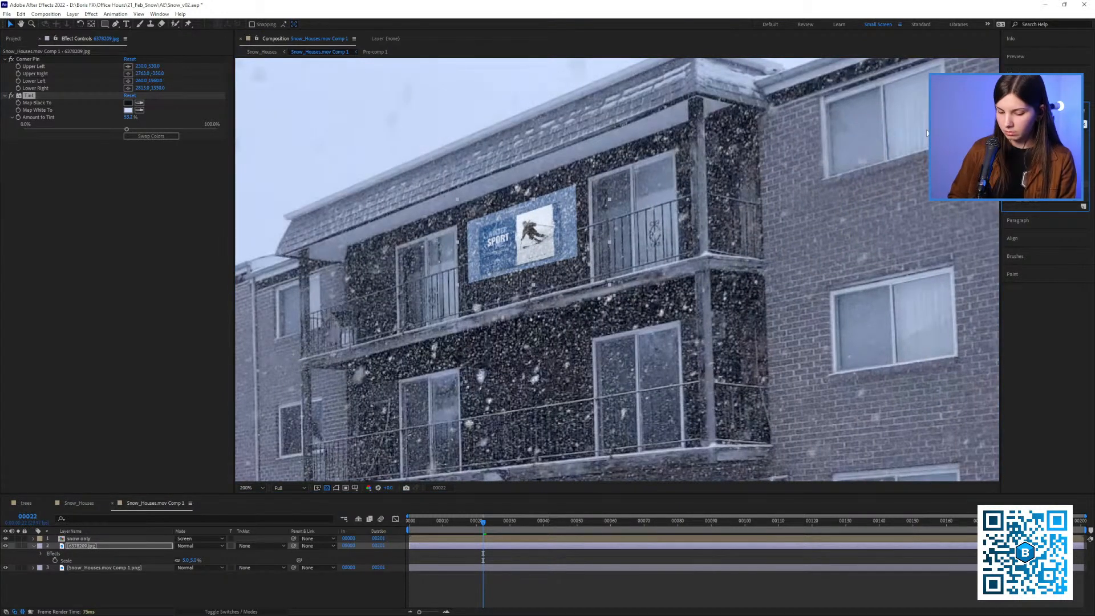
key("BackSpace")
key("BackSpace")
key("BackSpace")
key("BackSpace")
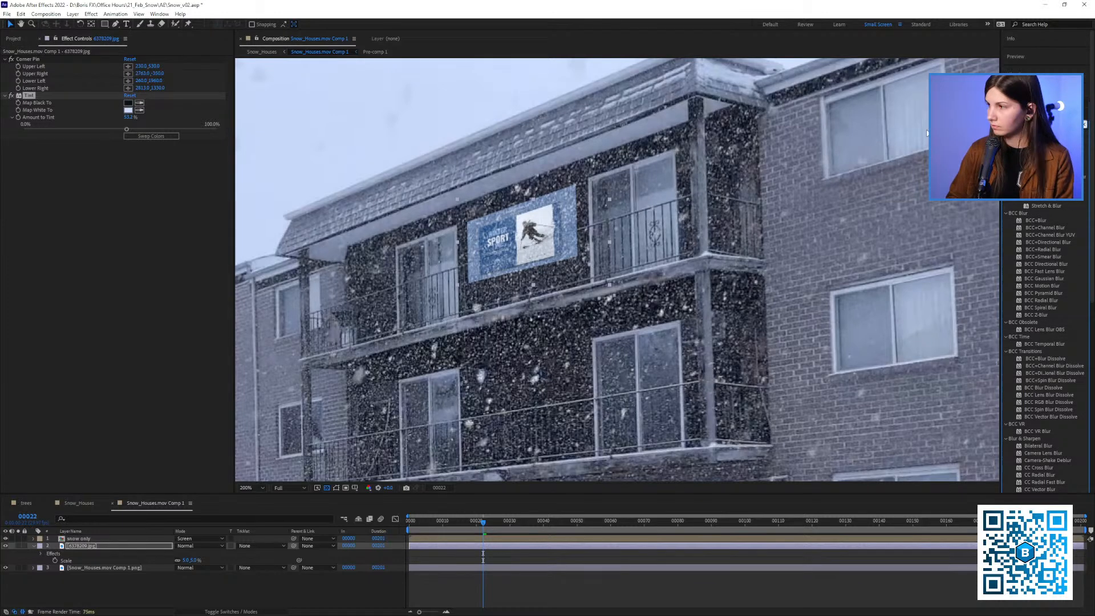
type("brigh")
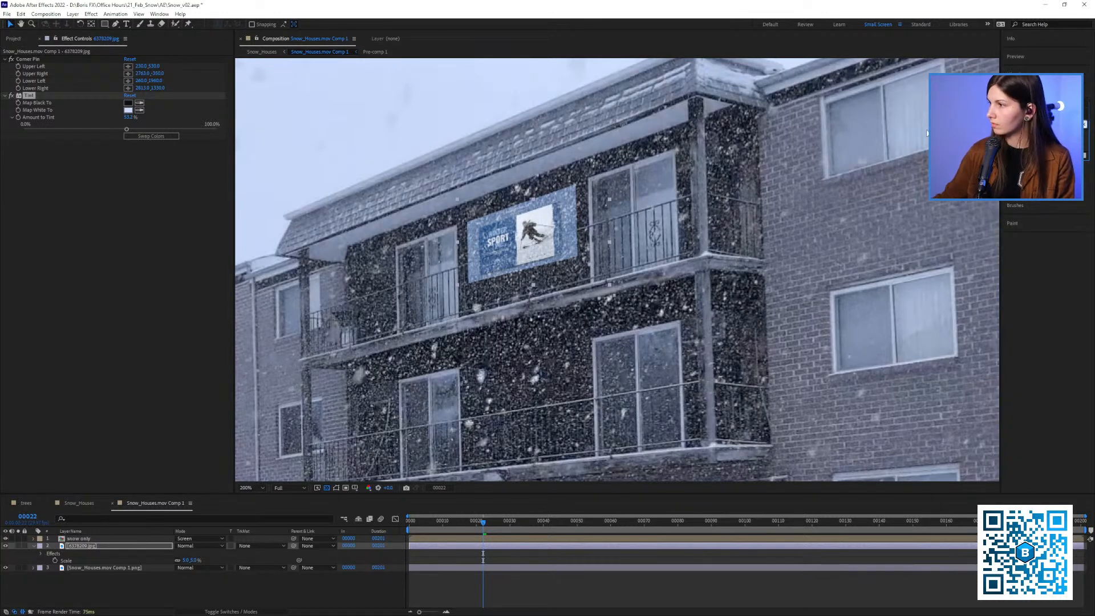
left_click_drag(1035, 147, 88, 213)
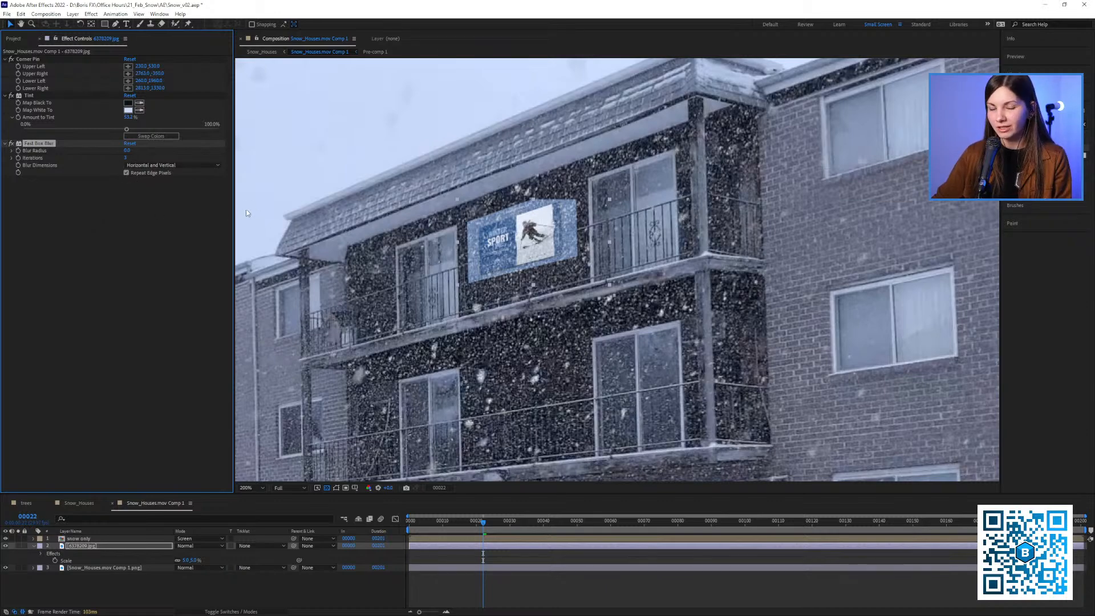
Set the Fast Box Blur radius on the 6378209.jpg banner layer to 1
scroll(255, 218, "up", 1)
scroll(433, 209, "down", 1)
left_click_drag(447, 208, 515, 187)
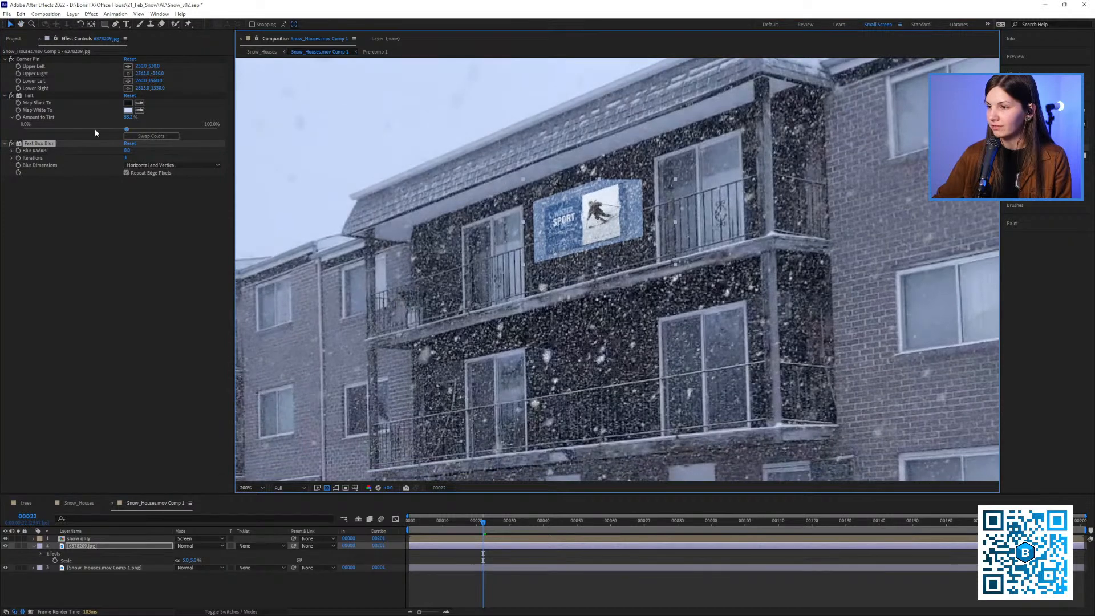
left_click(128, 150)
type("1")
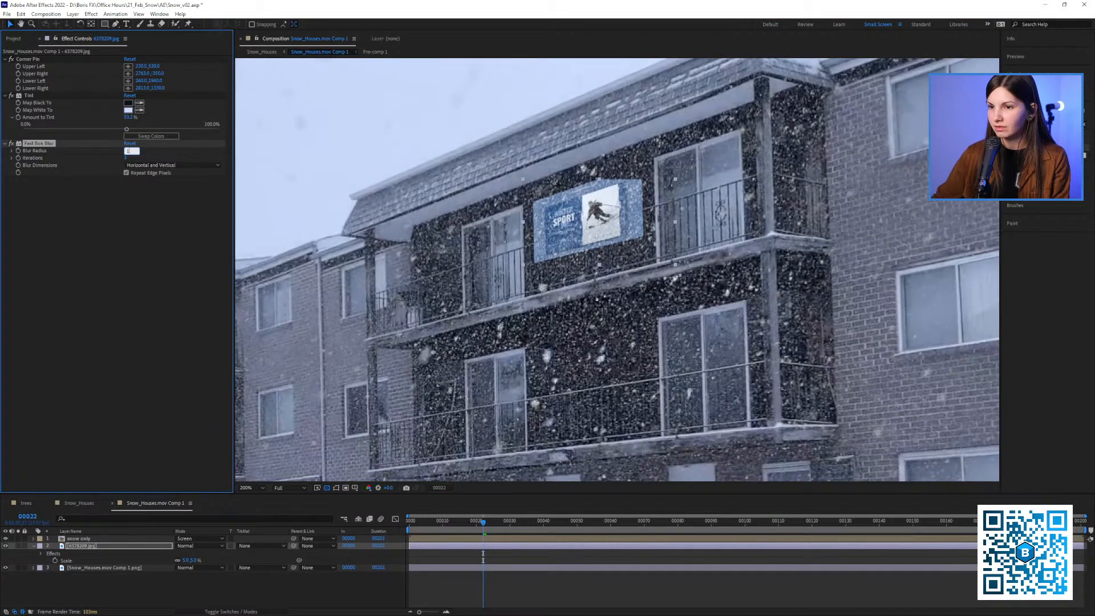
left_click(134, 210)
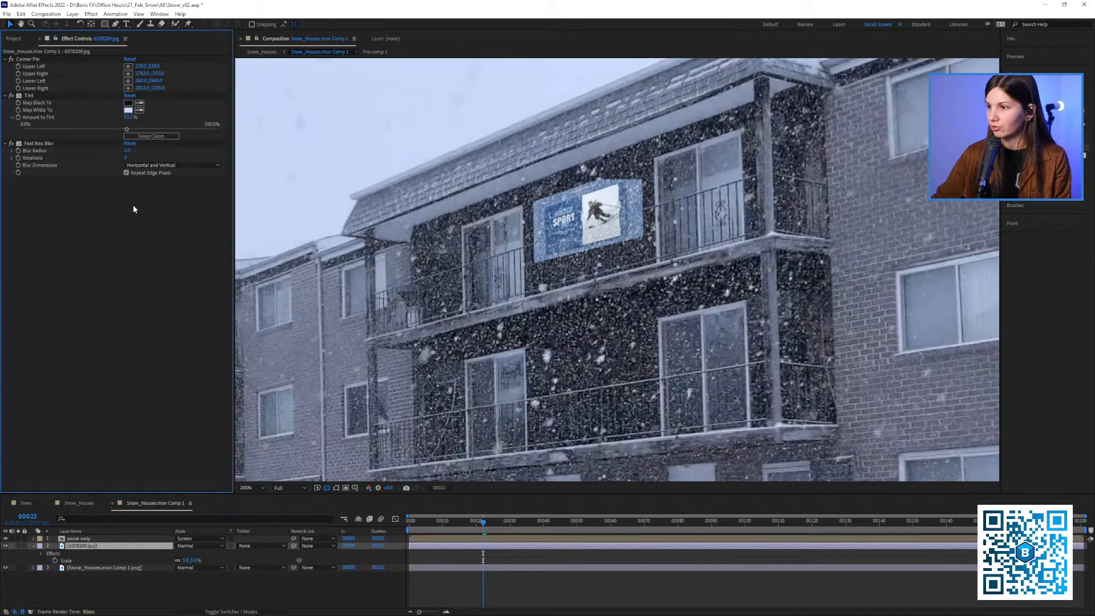
left_click(68, 144)
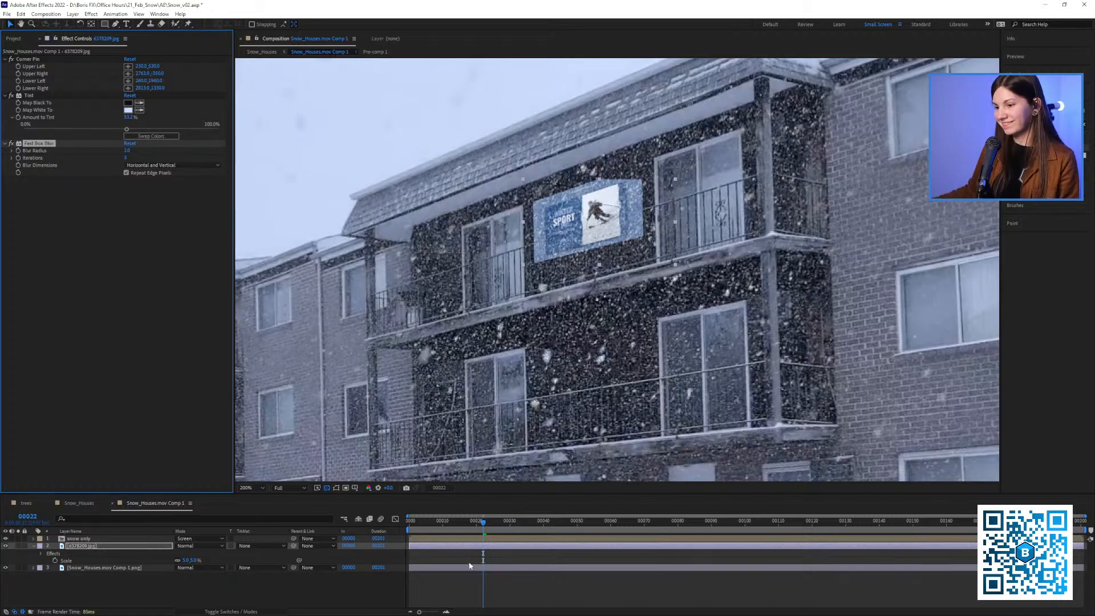
Go to frame 51 and compare the banner with and without the Fast Box Blur effect
left_click_drag(483, 523, 580, 523)
left_click(10, 147)
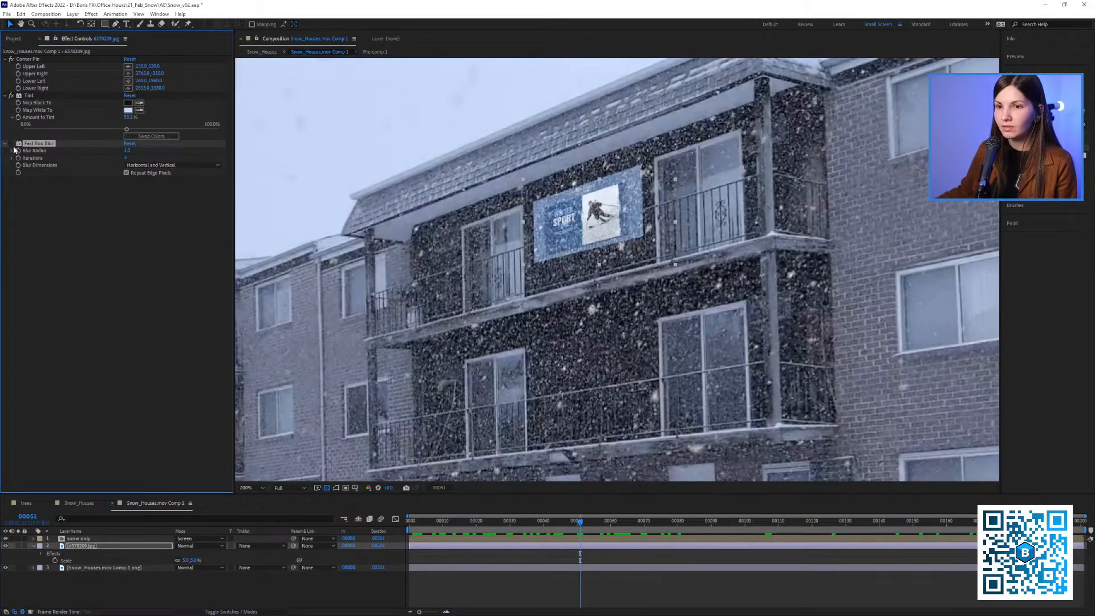
left_click(11, 143)
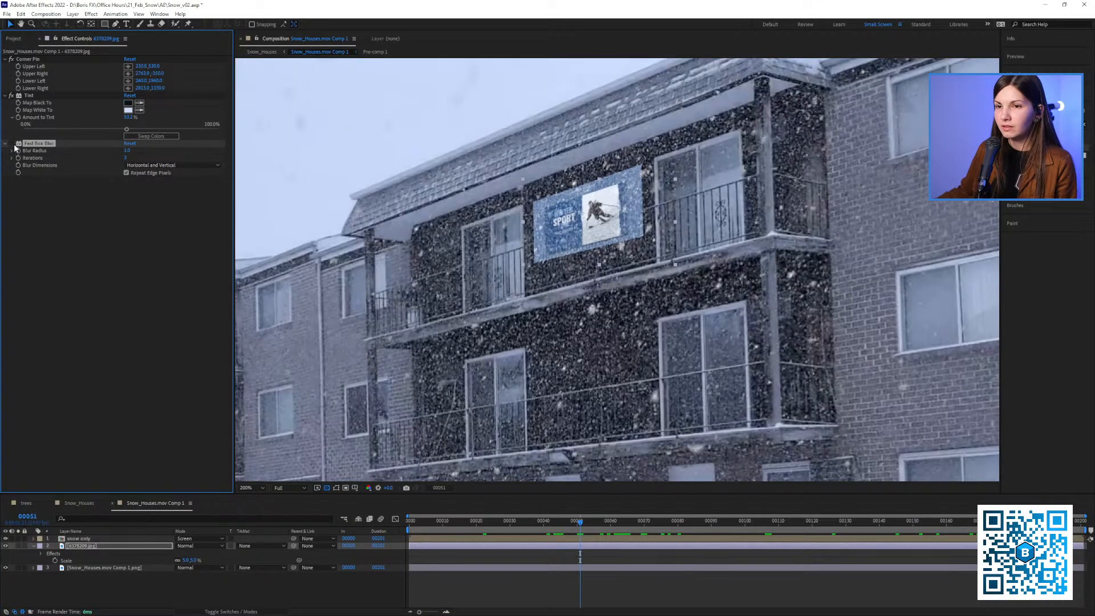
Remove Fast Box Blur from the banner layer and pre-compose it as 6378209.jpg Comp 1, moving all attributes into the new composition
left_click_drag(38, 143, 112, 70)
key("Delete")
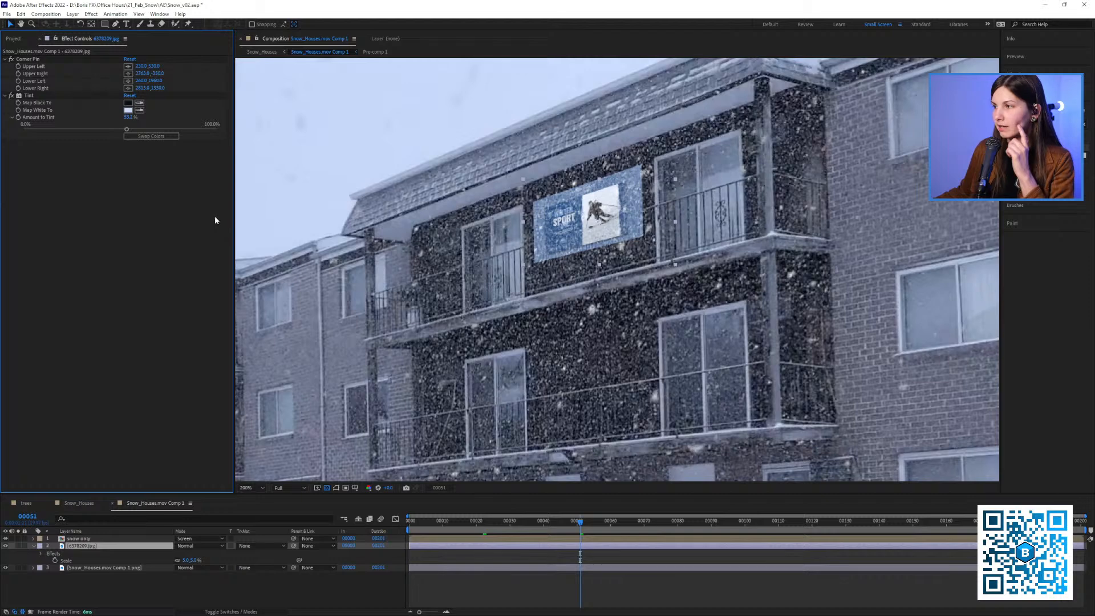
right_click(81, 546)
left_click(114, 489)
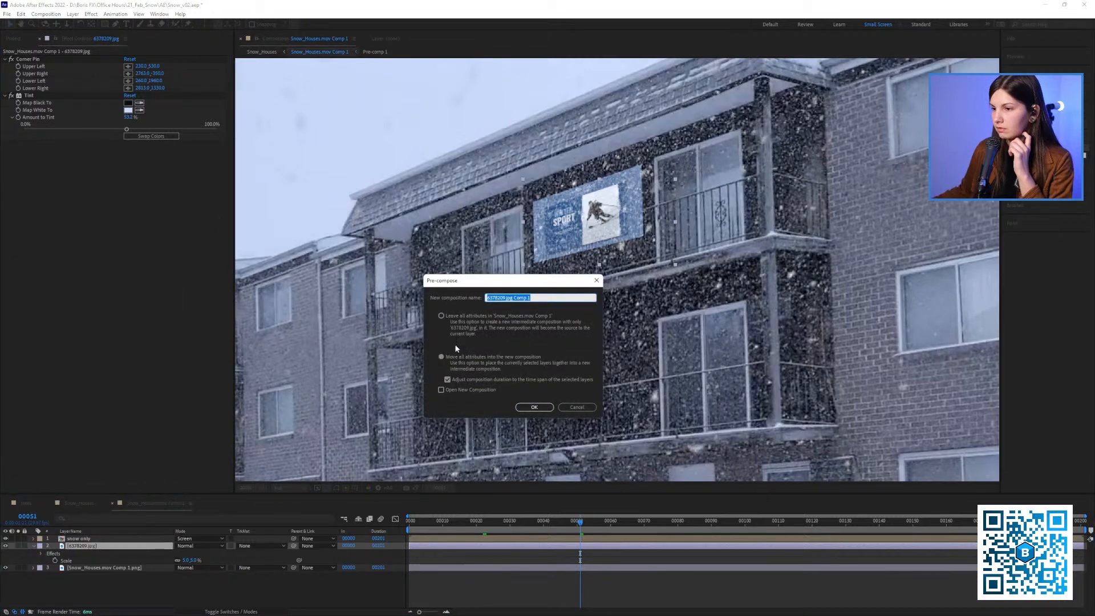
left_click(535, 408)
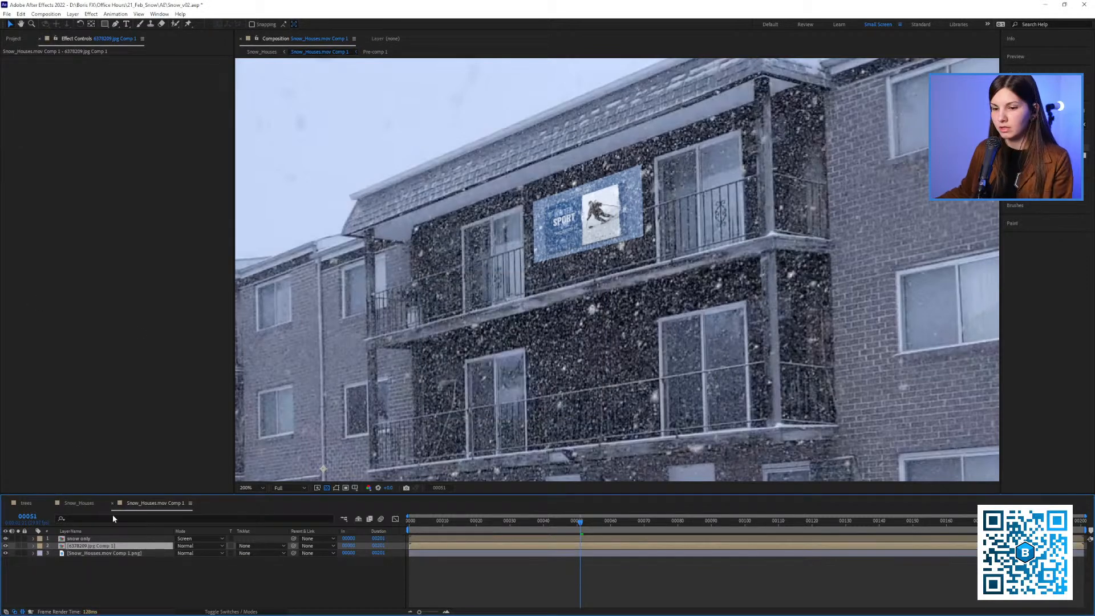
Add Fast Box Blur to the pre-composed 6378209.jpg Comp 1 layer and set its Blur Radius to 1
left_click(74, 568)
left_click(71, 547)
key("ctrl+v")
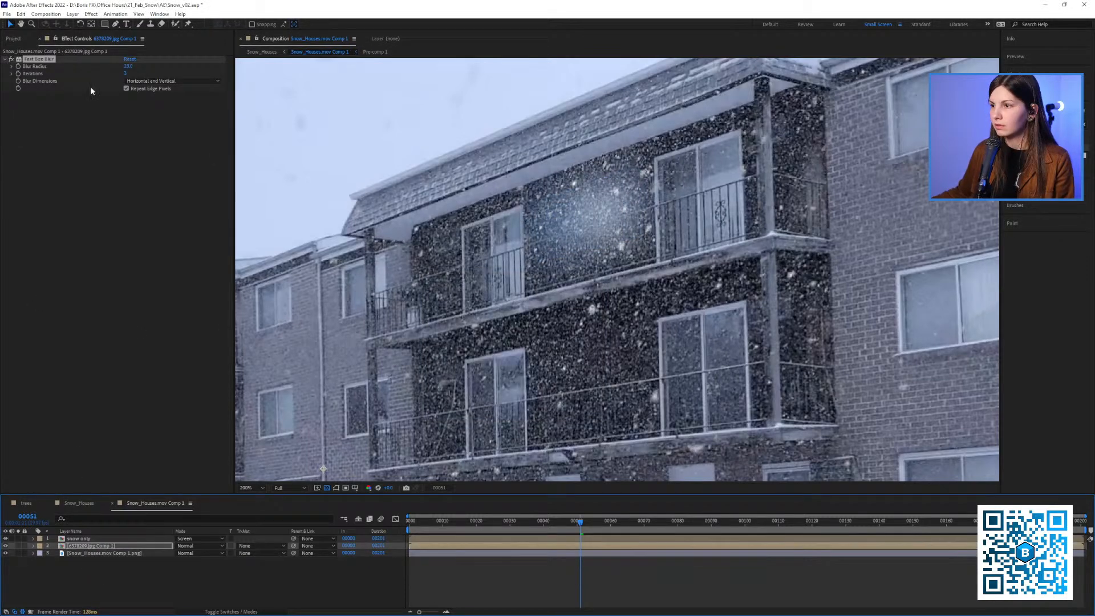
left_click(11, 67)
left_click_drag(59, 80, 25, 80)
left_click(127, 67)
type("1")
key("Return")
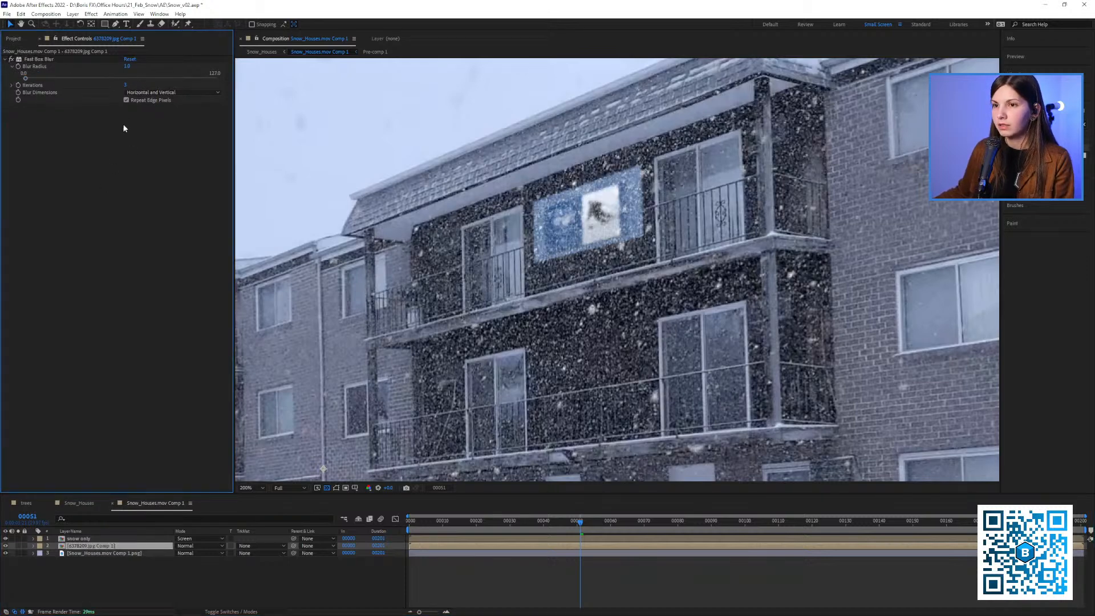
Set the pre-composed banner's Blur Radius to 0.2 and switch the blur effect off to compare the sharpness
left_click(126, 67)
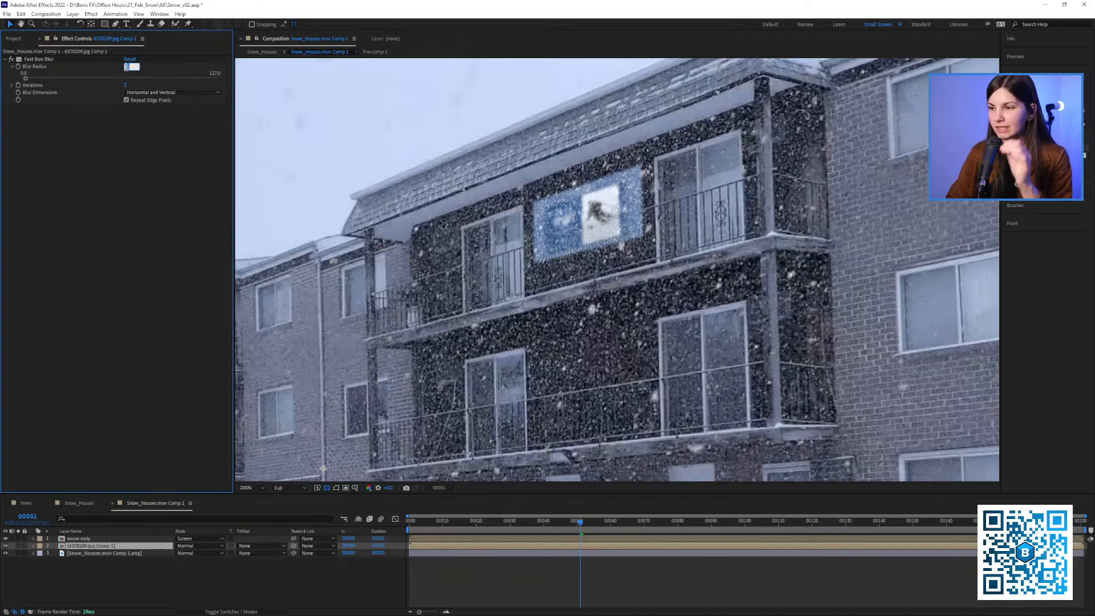
type("0")
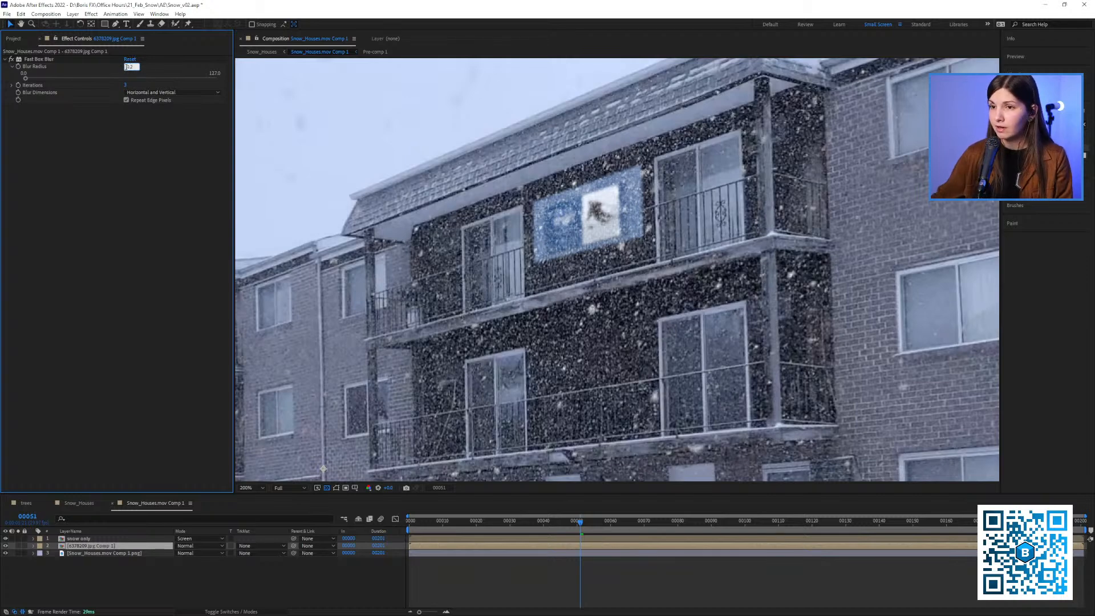
key("Return")
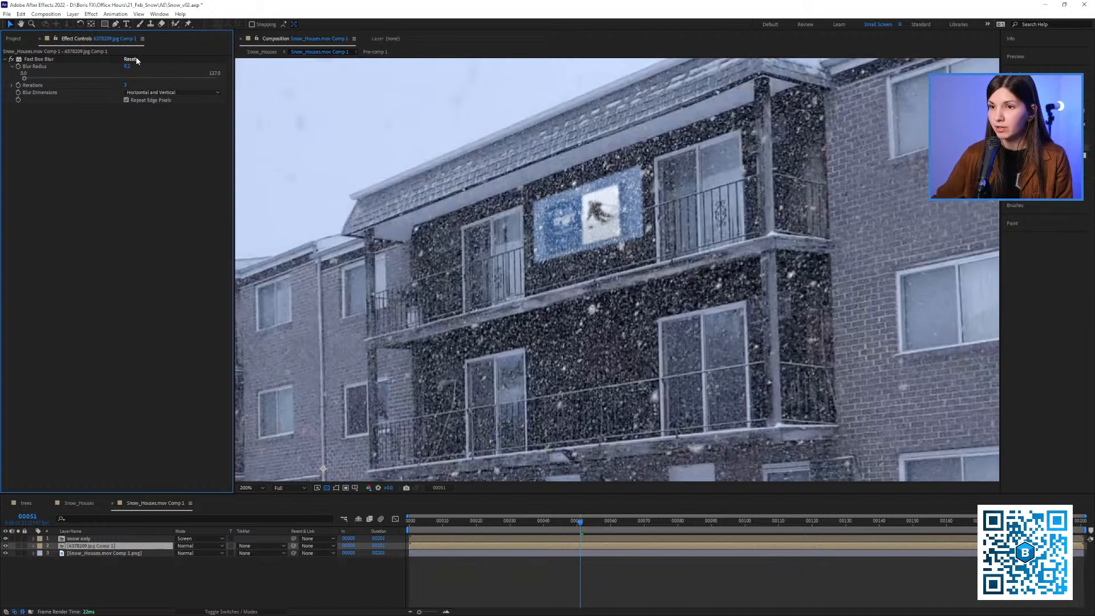
left_click(12, 59)
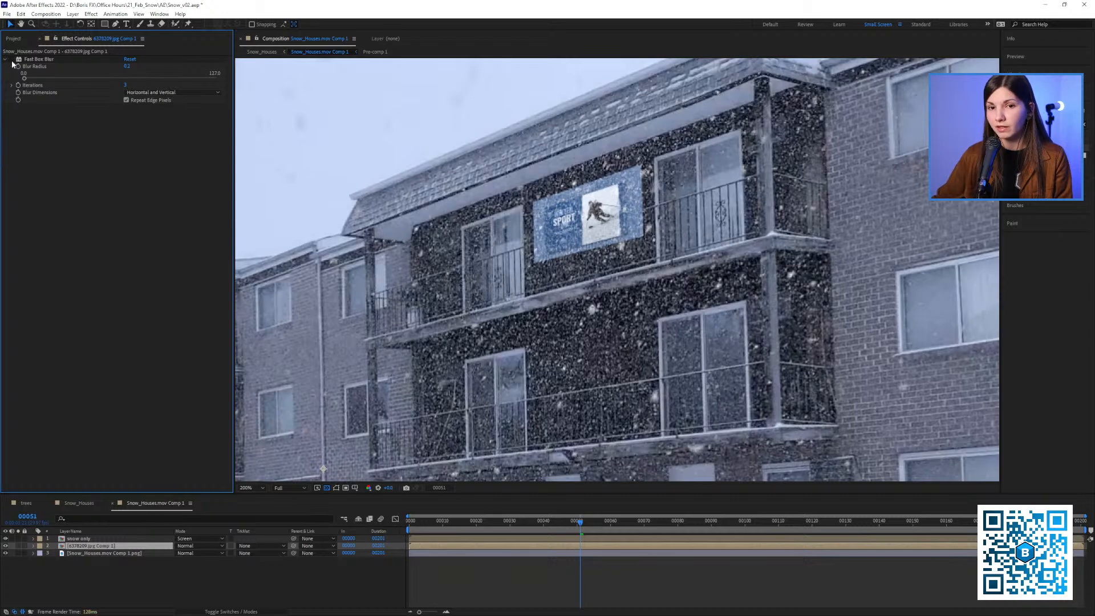
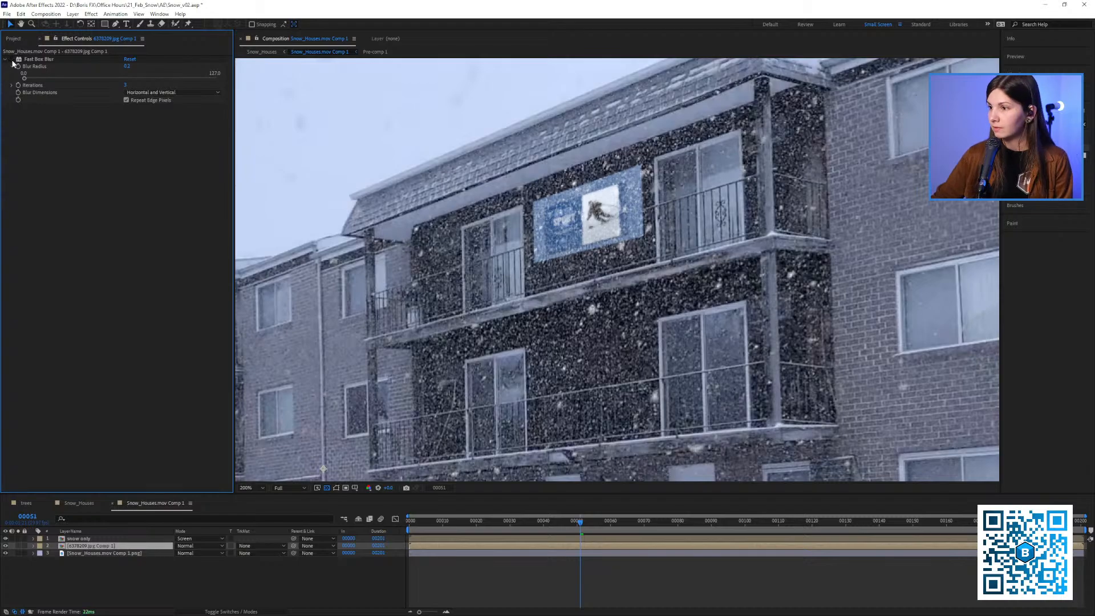
Play the snowy houses shot from frame 18 to review the banner behind the falling snow
scroll(435, 222, "down", 4)
scroll(434, 222, "up", 2)
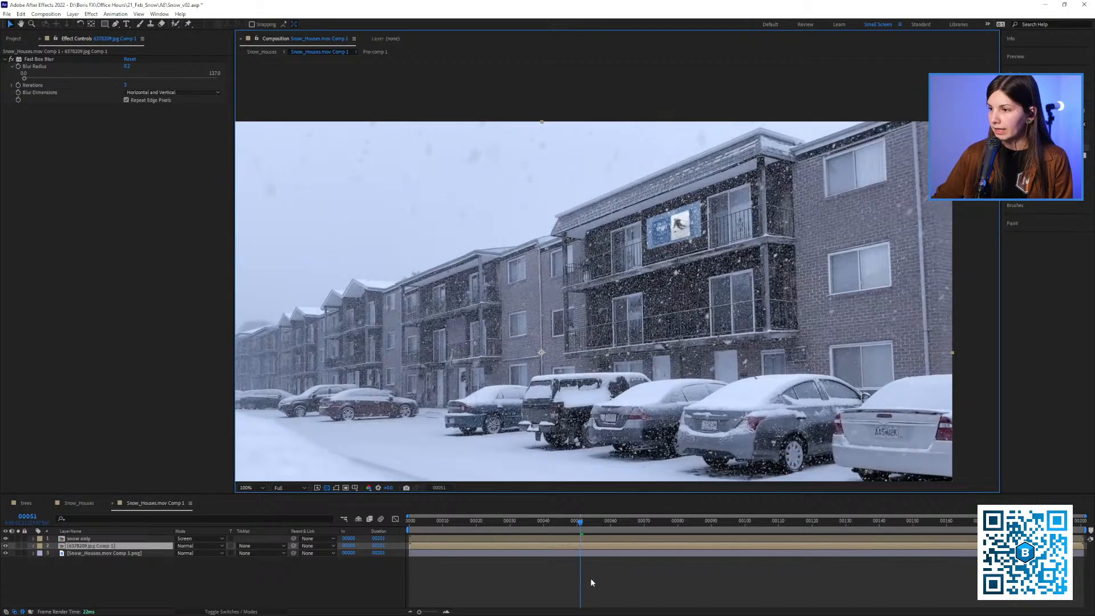
left_click_drag(580, 521, 481, 522)
key("space")
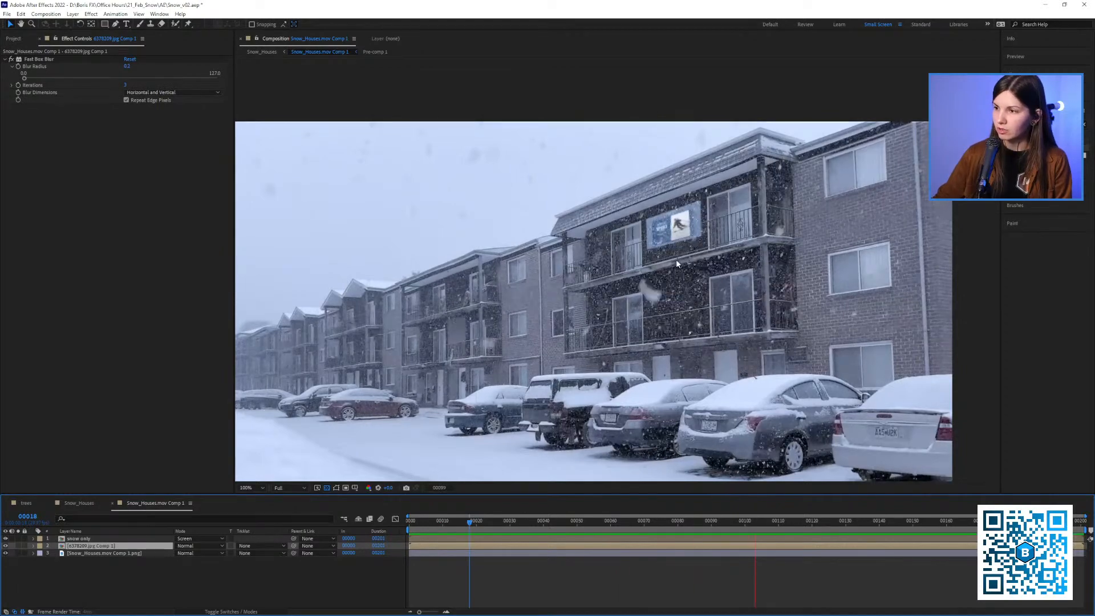
key("space")
left_click_drag(645, 280, 662, 264)
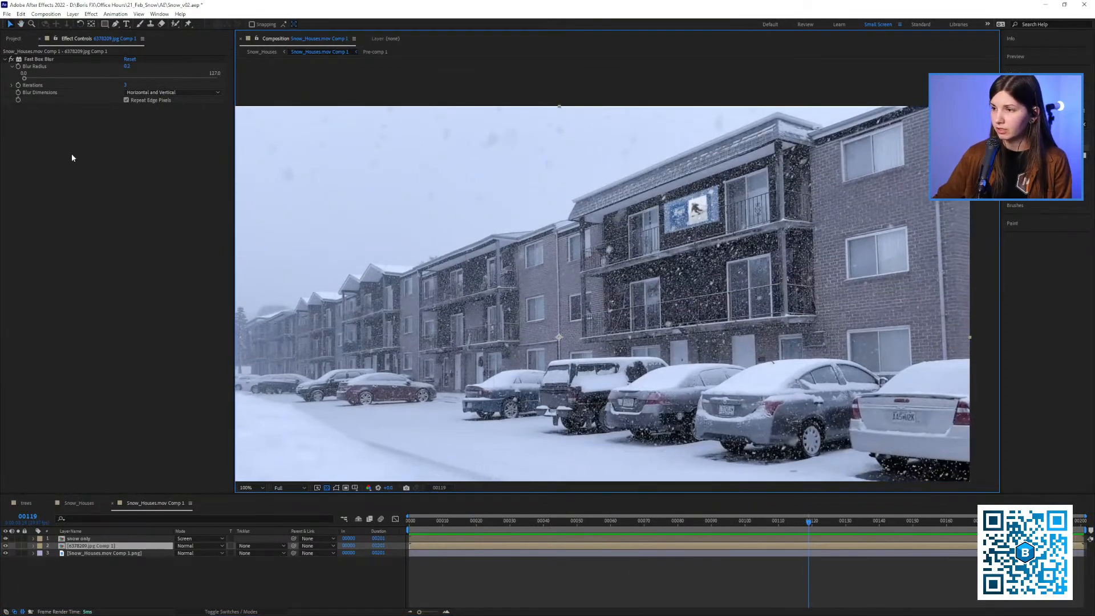
Switch off the banner's Fast Box Blur and scrub to frame 89
left_click(18, 59)
key("space")
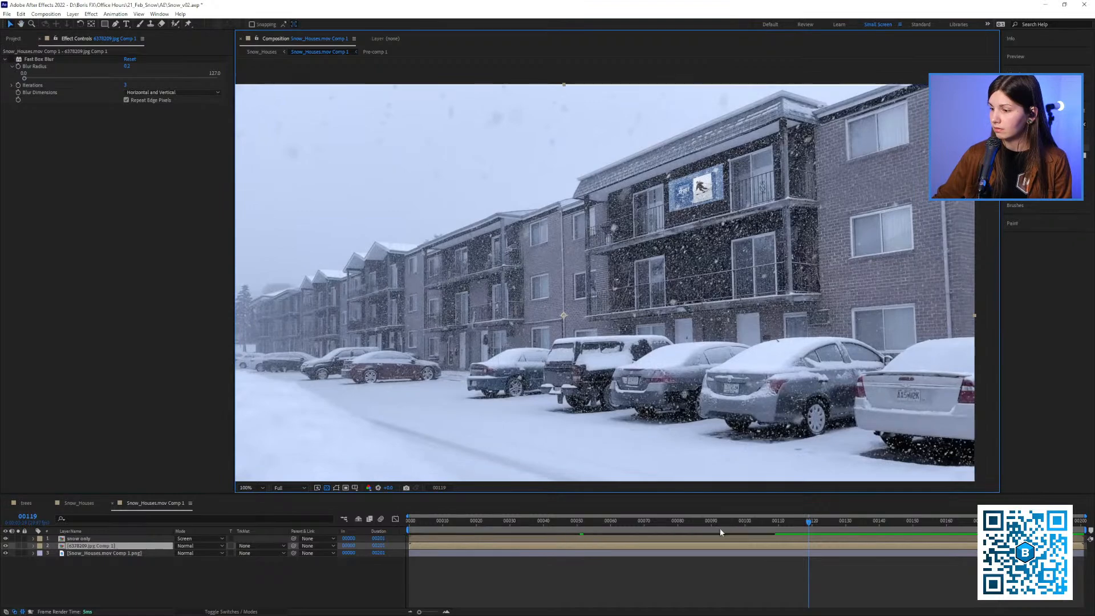
left_click_drag(638, 531, 709, 522)
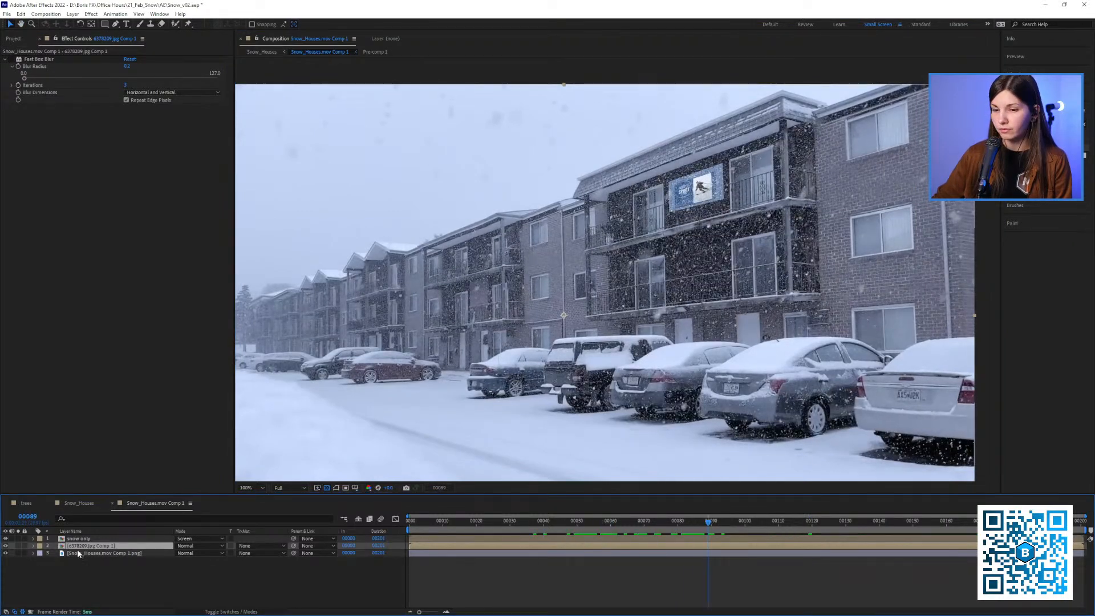
Move the 6378209.jpg Comp 1 banner layer above the snow only layer and preview the shot
left_click_drag(76, 548, 75, 539)
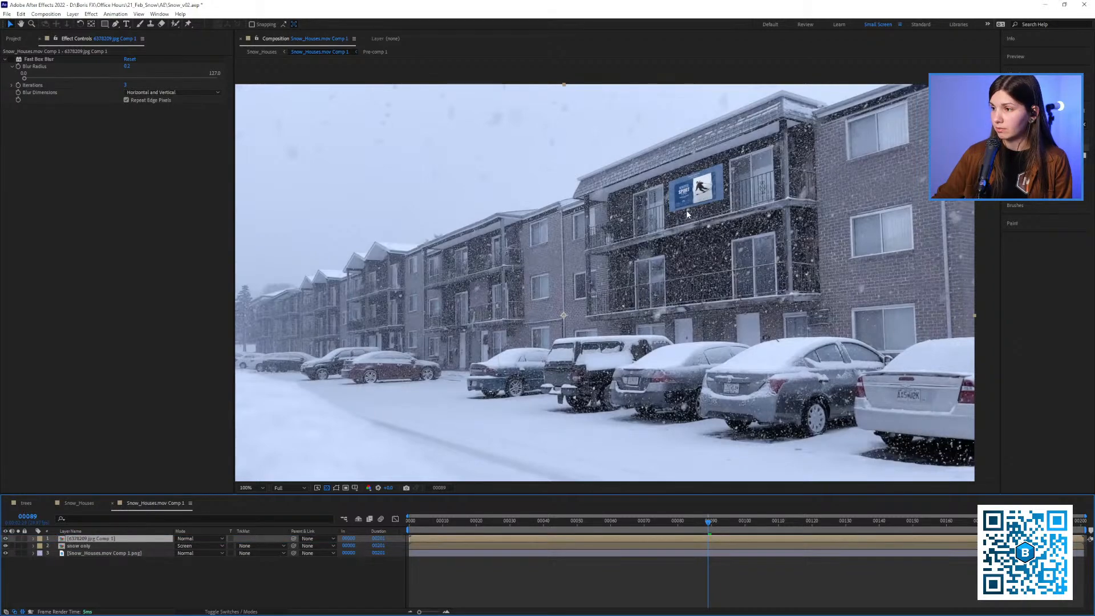
key("space")
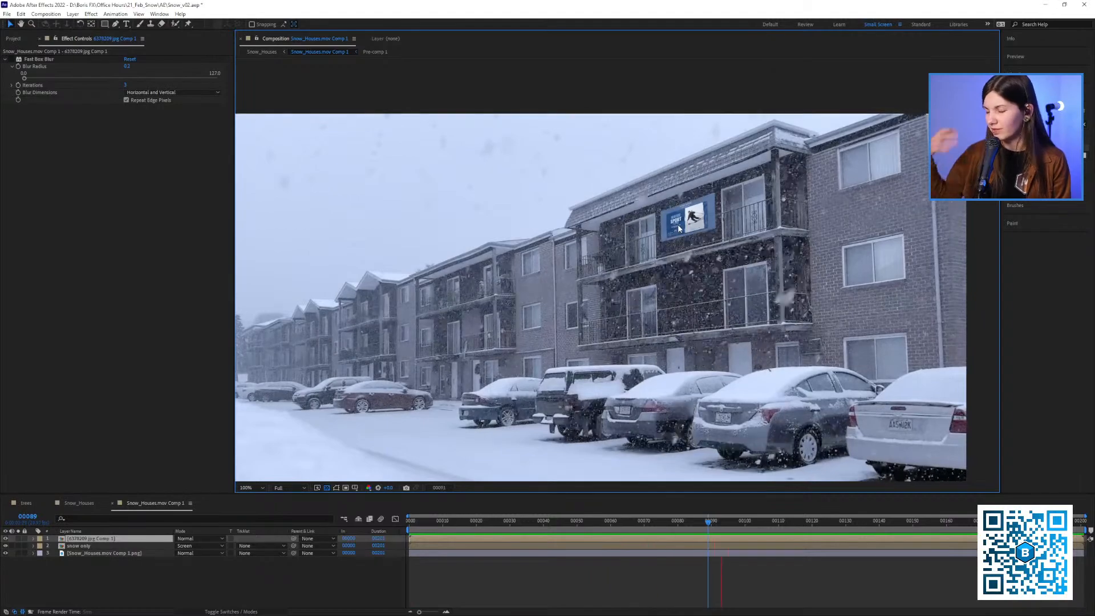
left_click(68, 541)
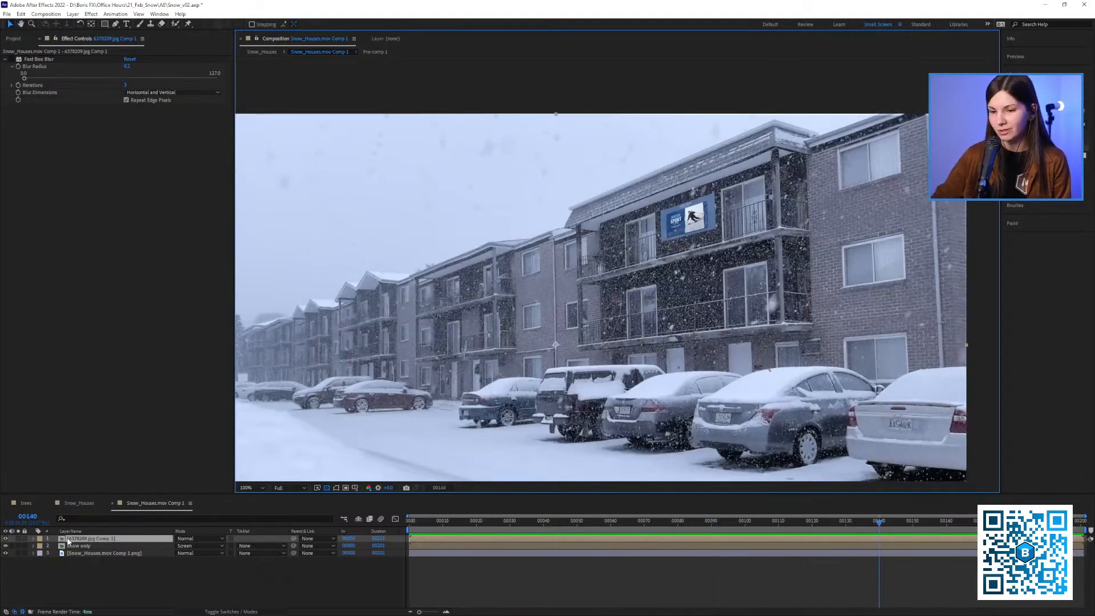
Return the banner layer beneath the snow only layer and preview the shot from frame 8
left_click_drag(74, 539, 76, 553)
left_click(437, 523)
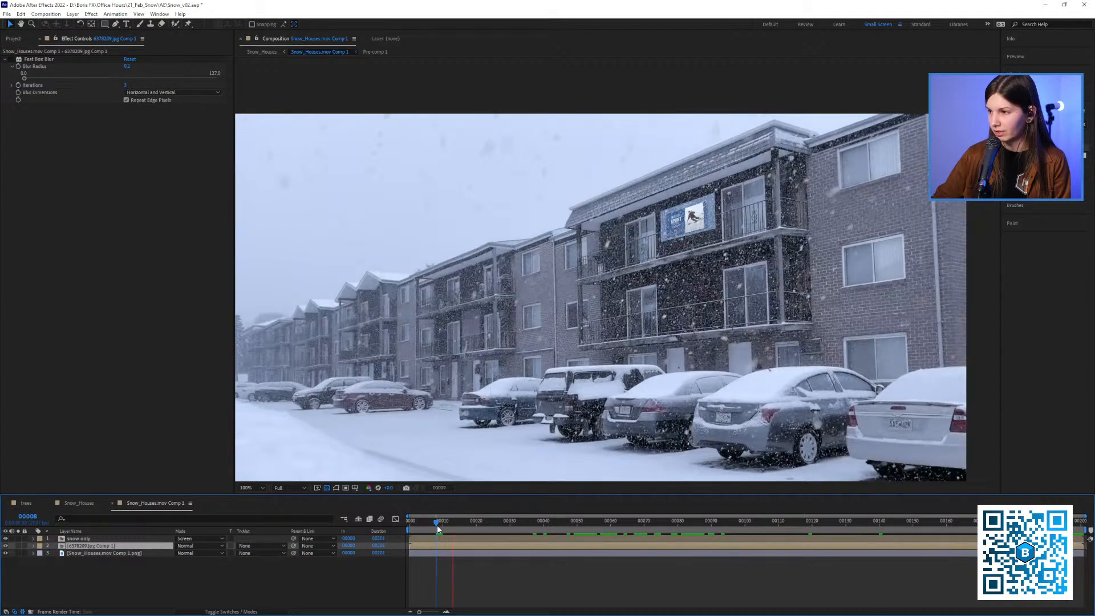
key("space")
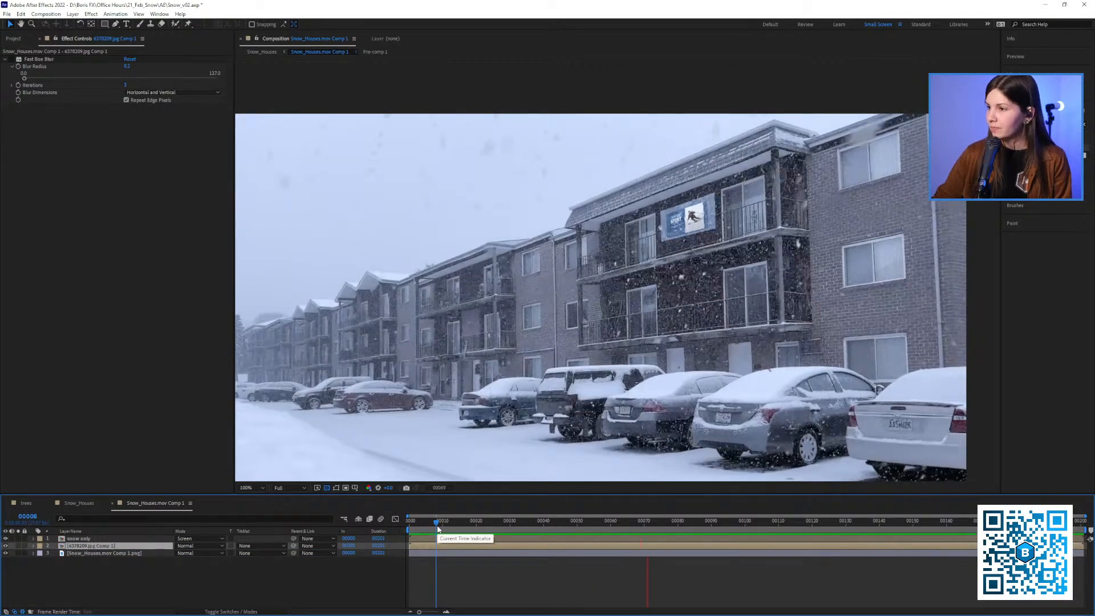
key("space")
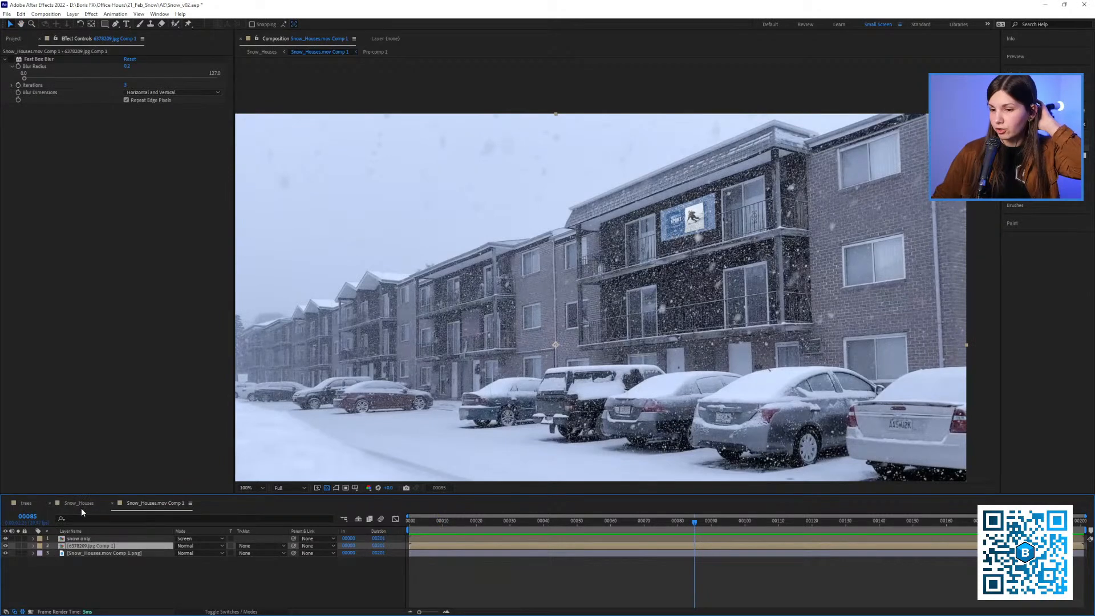
Open the ROAD composition from the road folder and fit it to the viewer
left_click(13, 39)
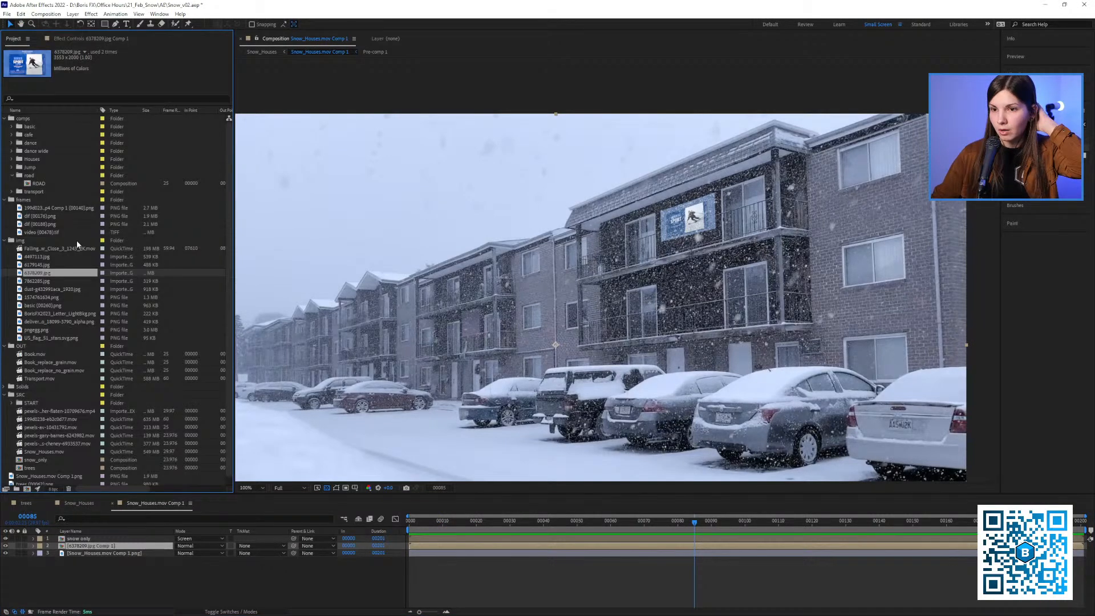
double_click(35, 182)
scroll(483, 292, "down", 2)
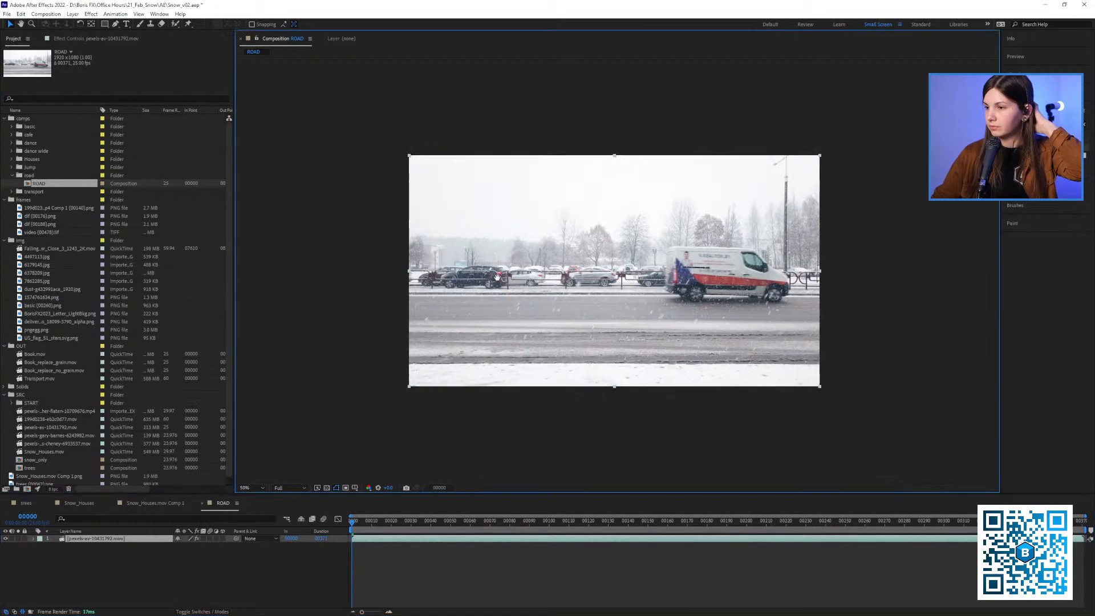
key("shift+slash")
Play the road footage from frame 2 to examine the passing vehicles, and go to frame 76
left_click_drag(378, 523, 356, 534)
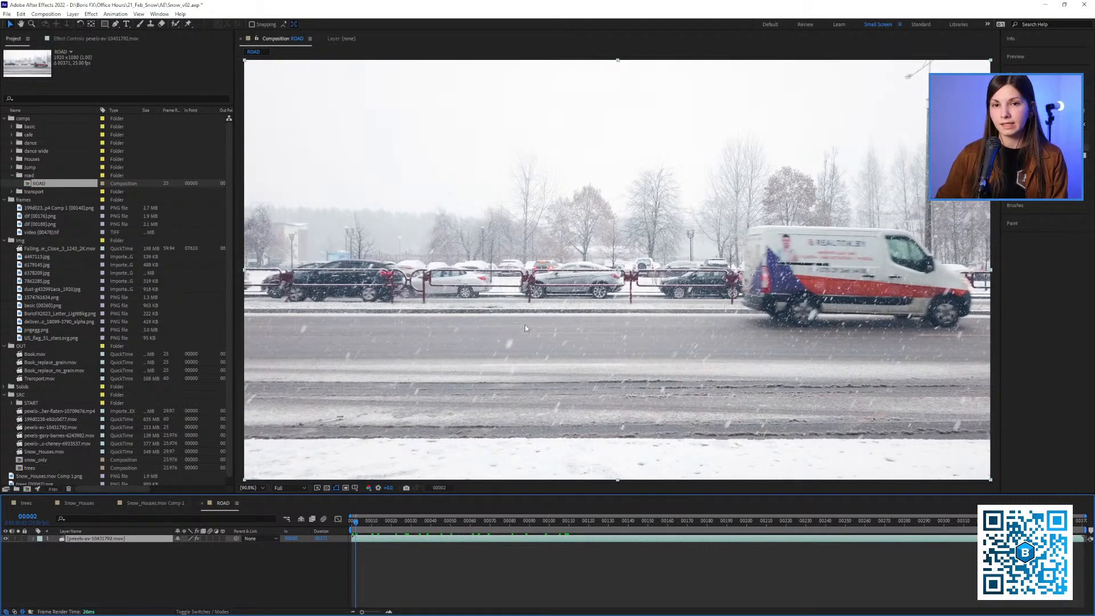
key("space")
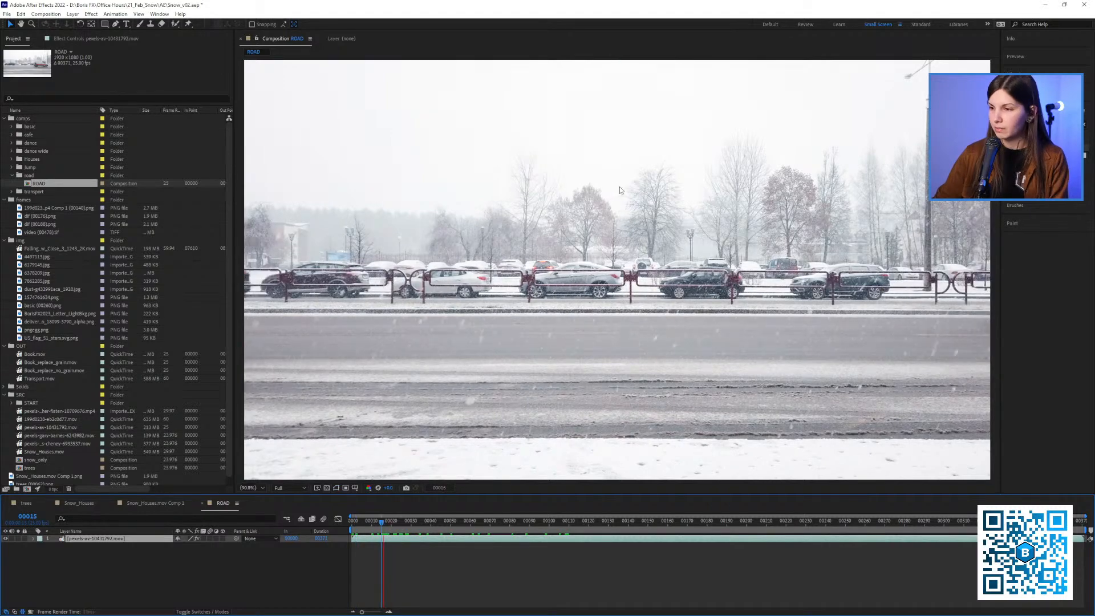
scroll(580, 258, "down", 2)
scroll(582, 262, "up", 2)
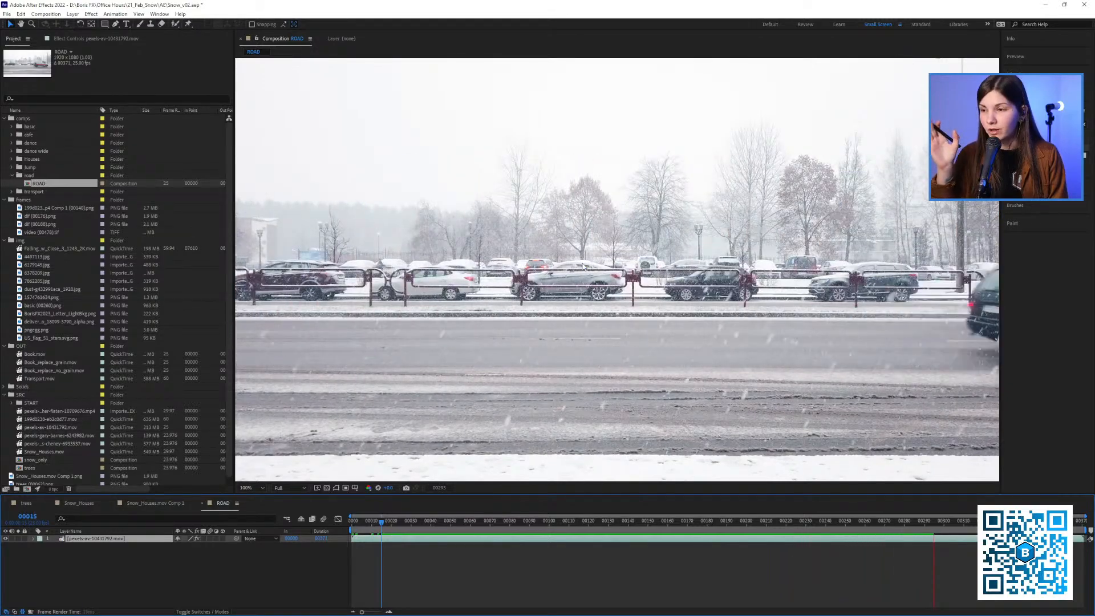
left_click_drag(381, 522, 503, 532)
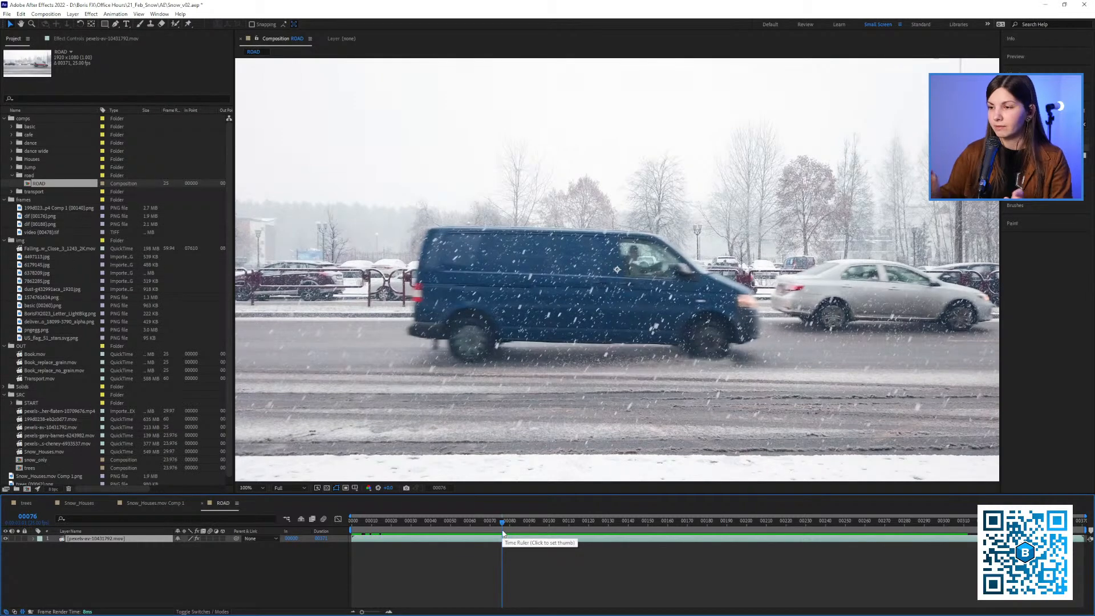
Find the S_TimeAverage effect and apply it to the road footage layer
left_click(112, 40)
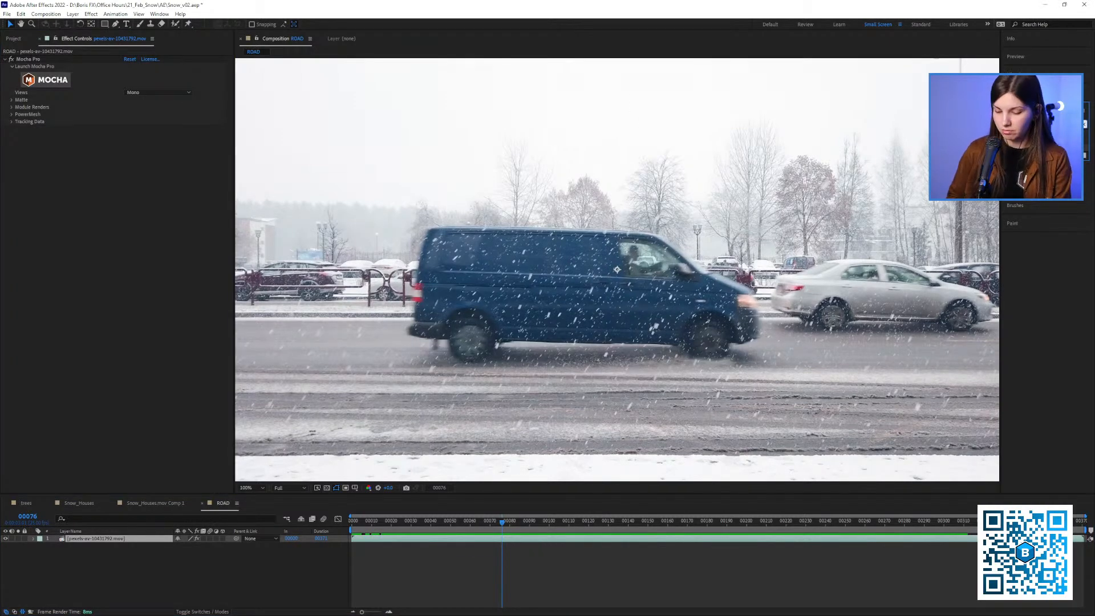
type("s_ef")
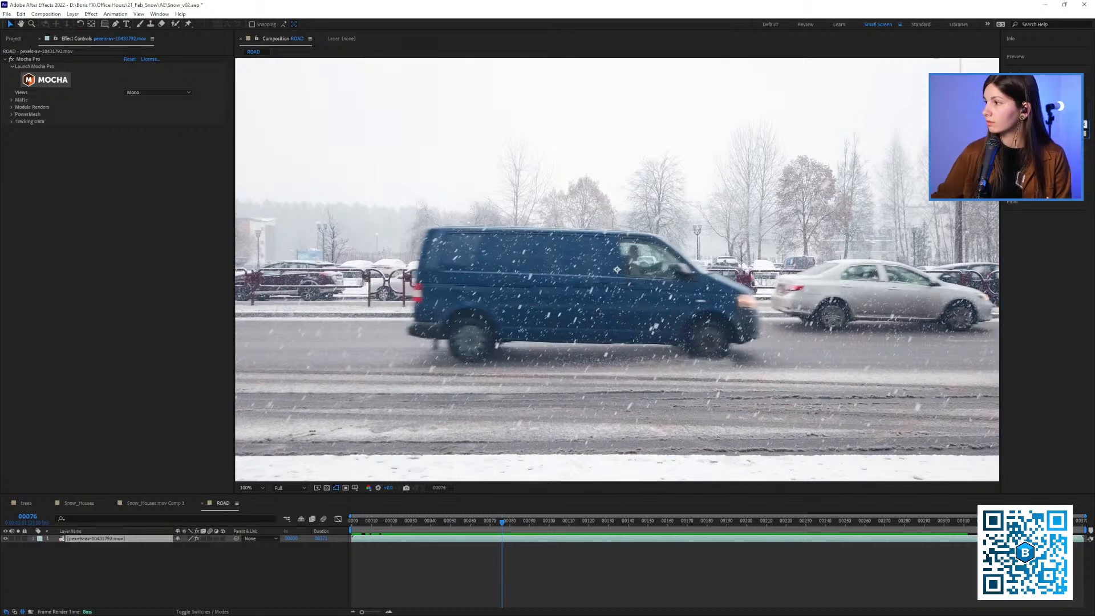
key("BackSpace")
key("BackSpace")
type("sp")
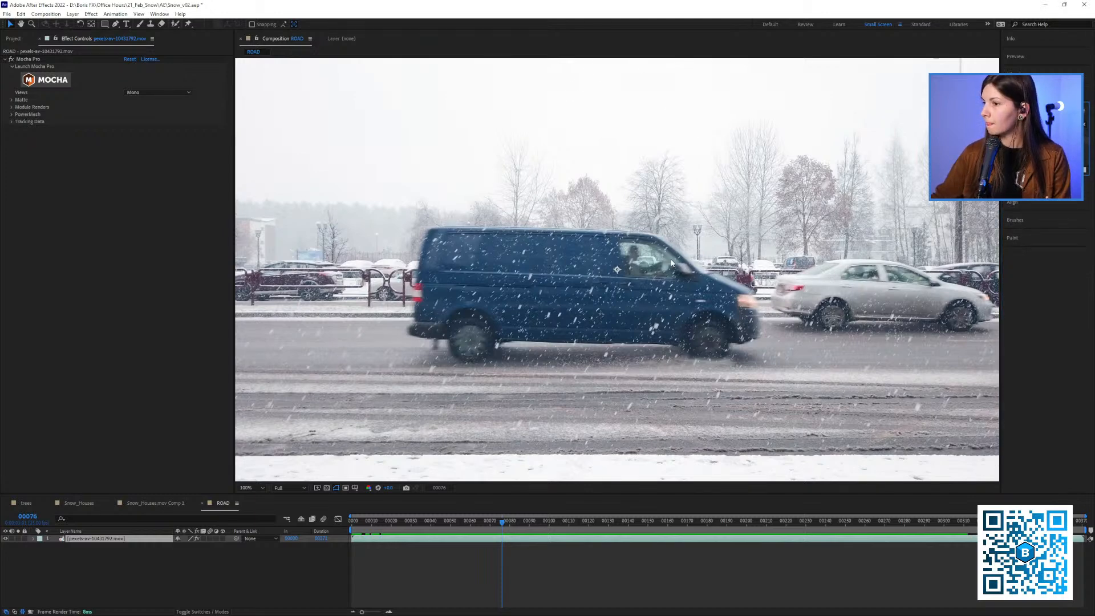
double_click(1033, 140)
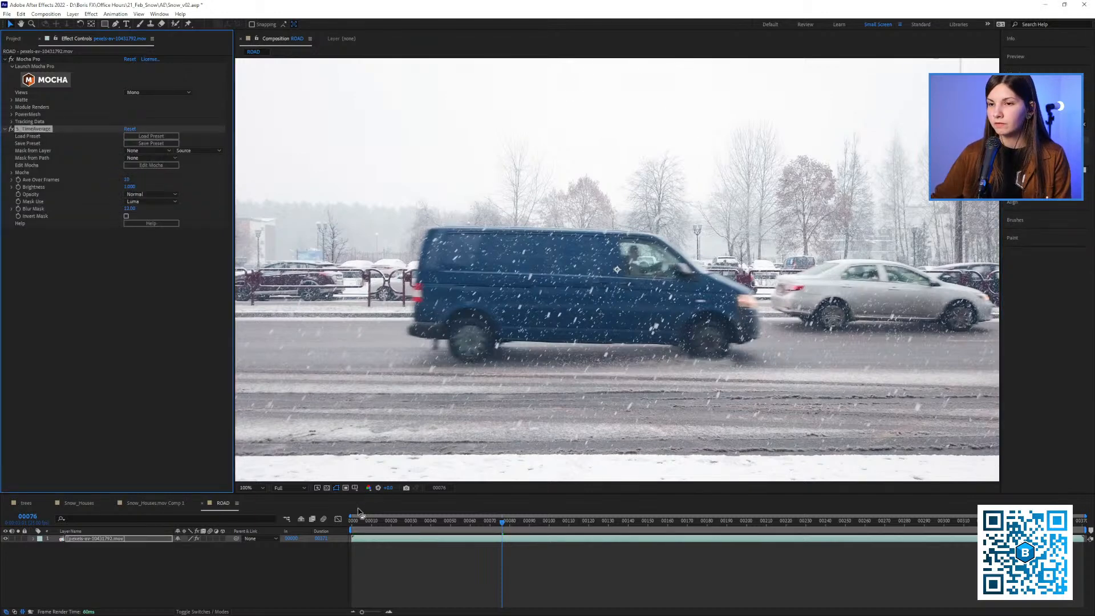
Go to the first frame and clear all files from the disk cache
left_click_drag(365, 522, 342, 523)
key("ctrl+alt+KP_Divide")
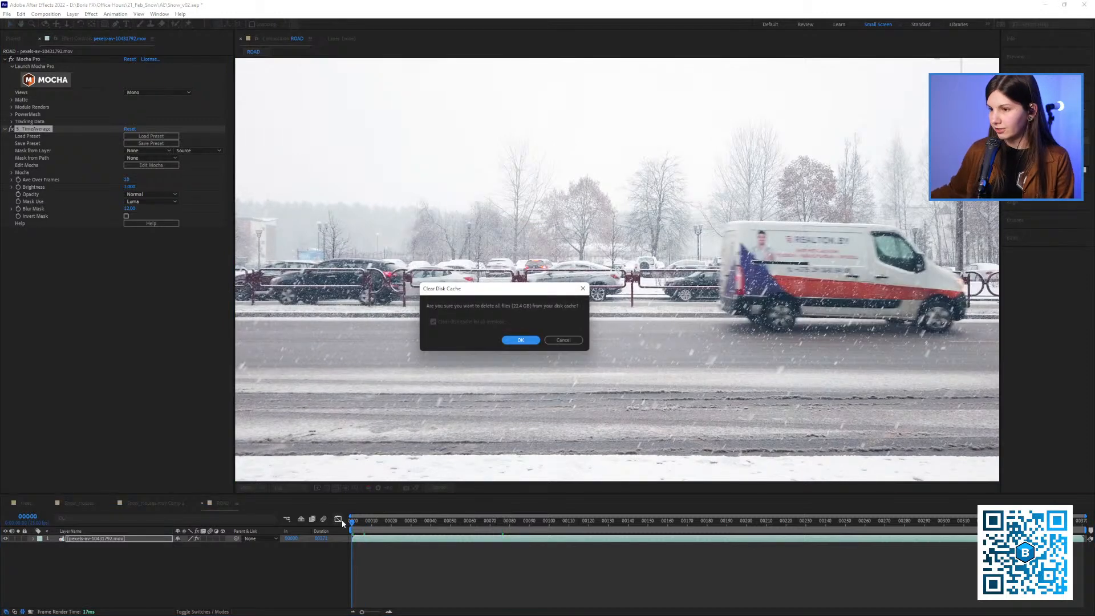
left_click(520, 345)
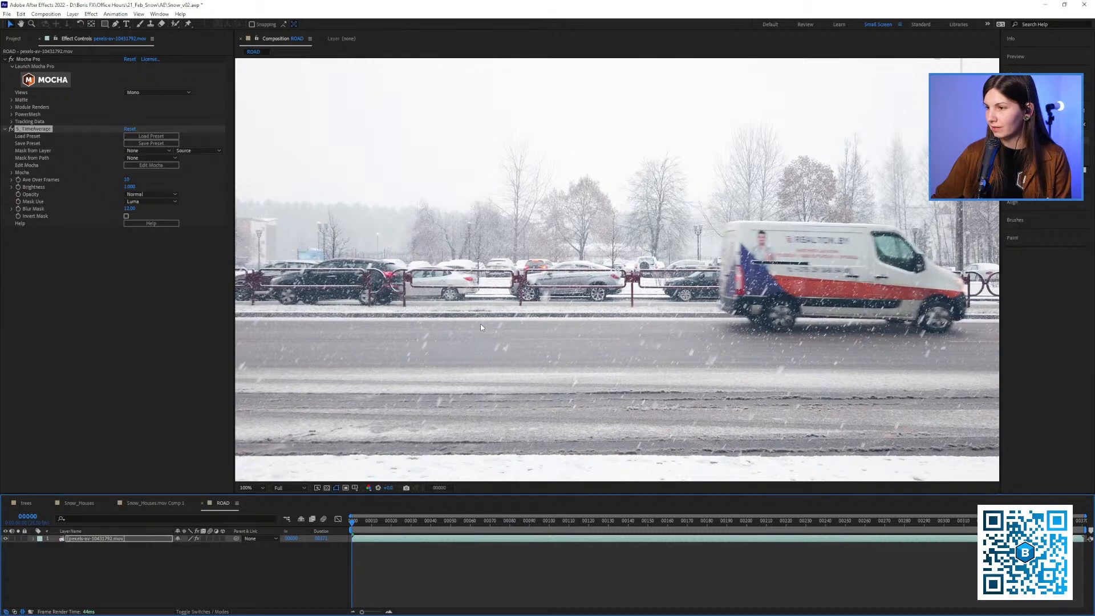
Set S_TimeAverage's Ave Over Frames to 40 on the road footage and play the result
left_click(130, 180)
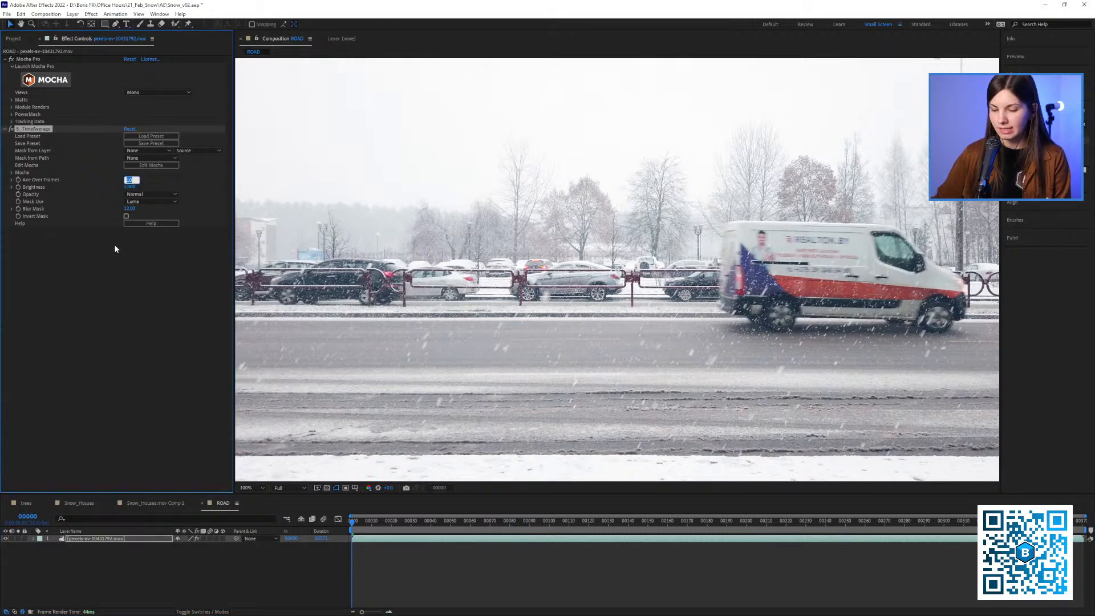
type("40")
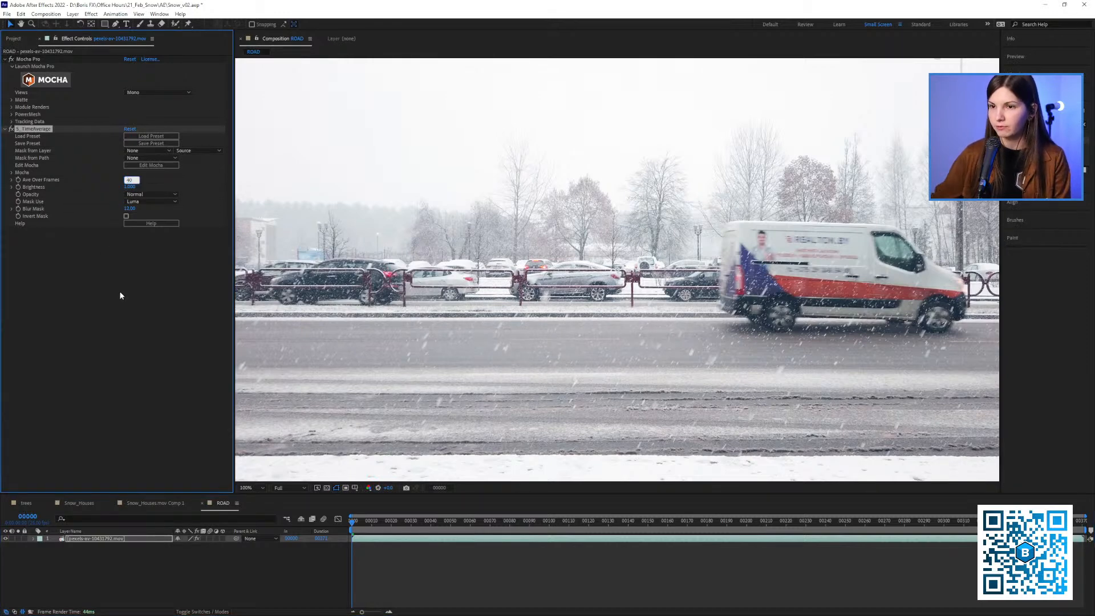
key("Return")
key("space")
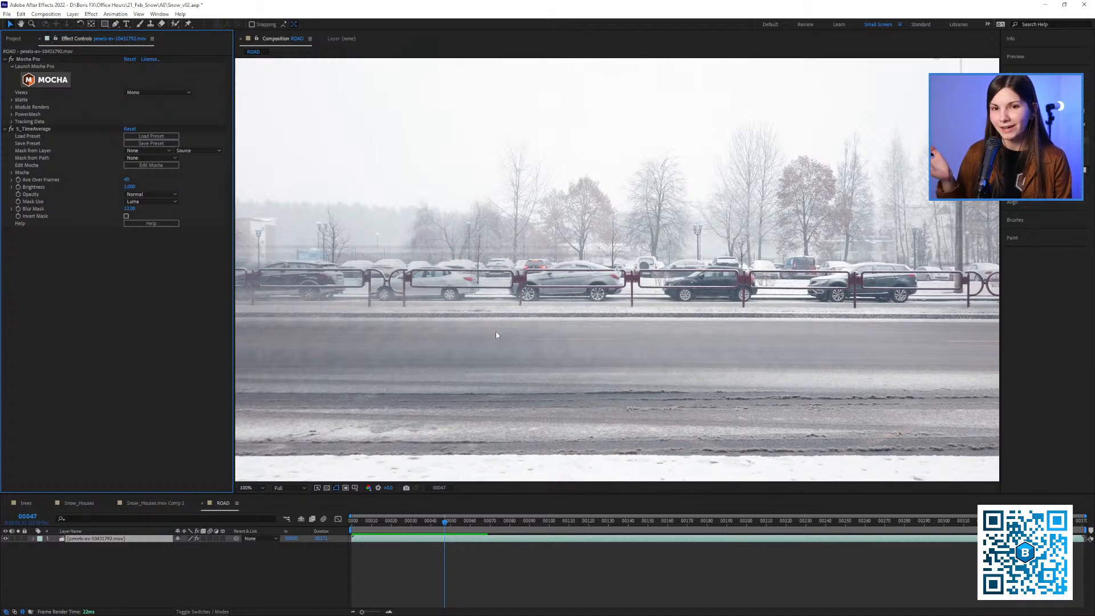
Review the averaged road footage up to frame 152 and delete S_TimeAverage from the layer
key("space")
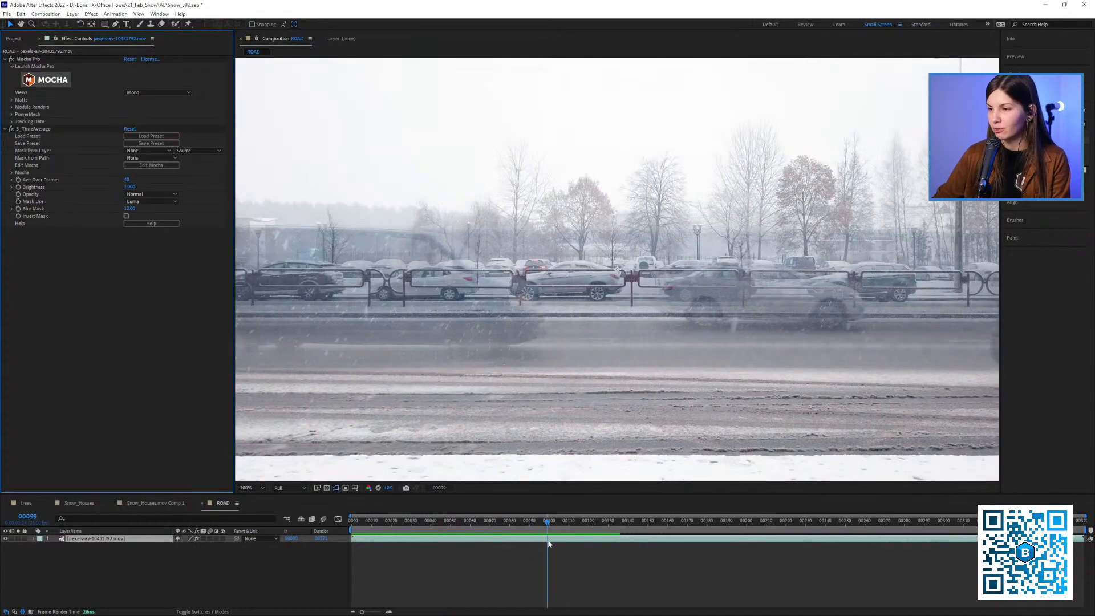
left_click_drag(549, 543, 654, 534)
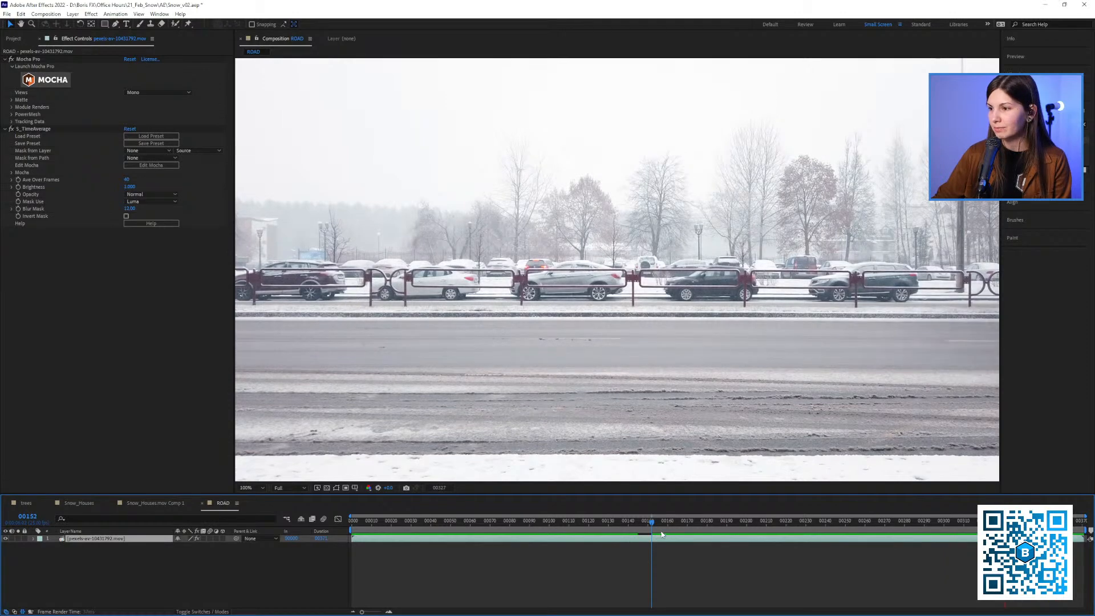
key("space")
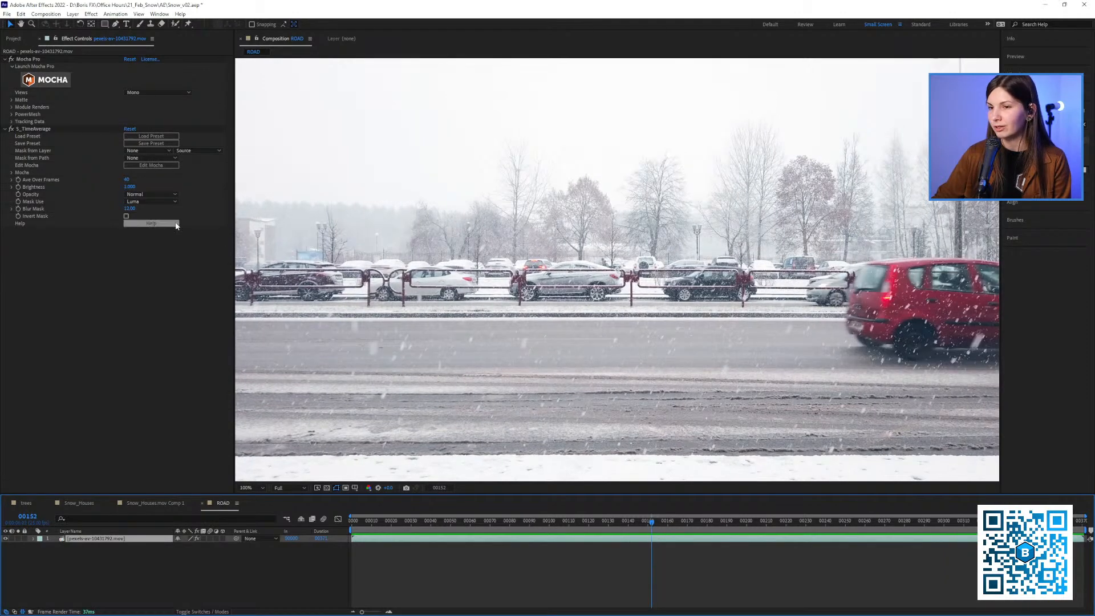
left_click(46, 131)
key("Delete")
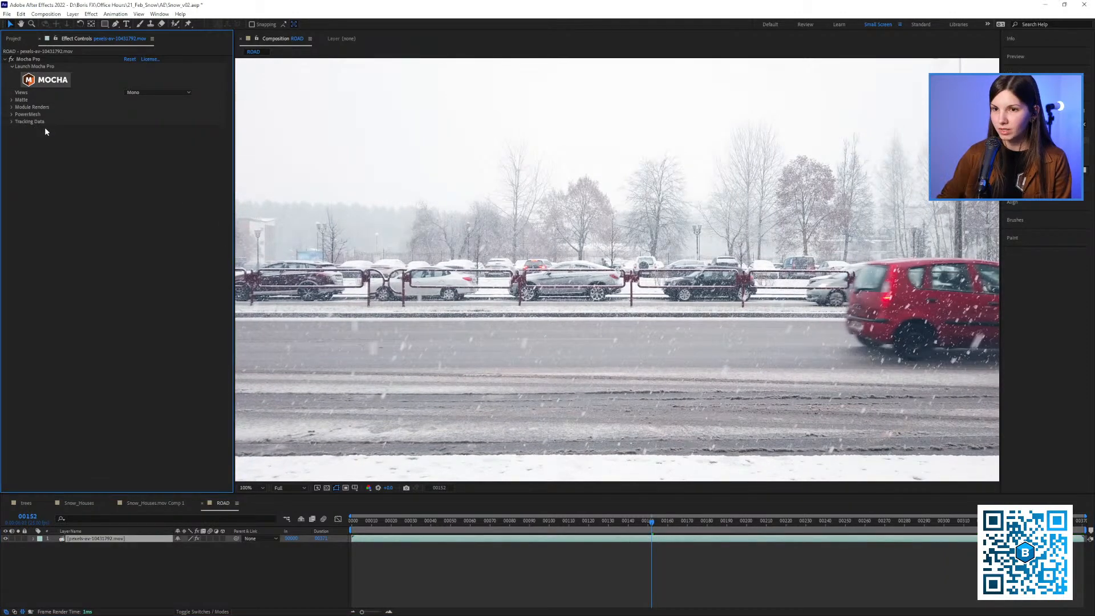
Return to the first frame and apply the Echo effect to the road footage layer
left_click_drag(373, 522, 335, 529)
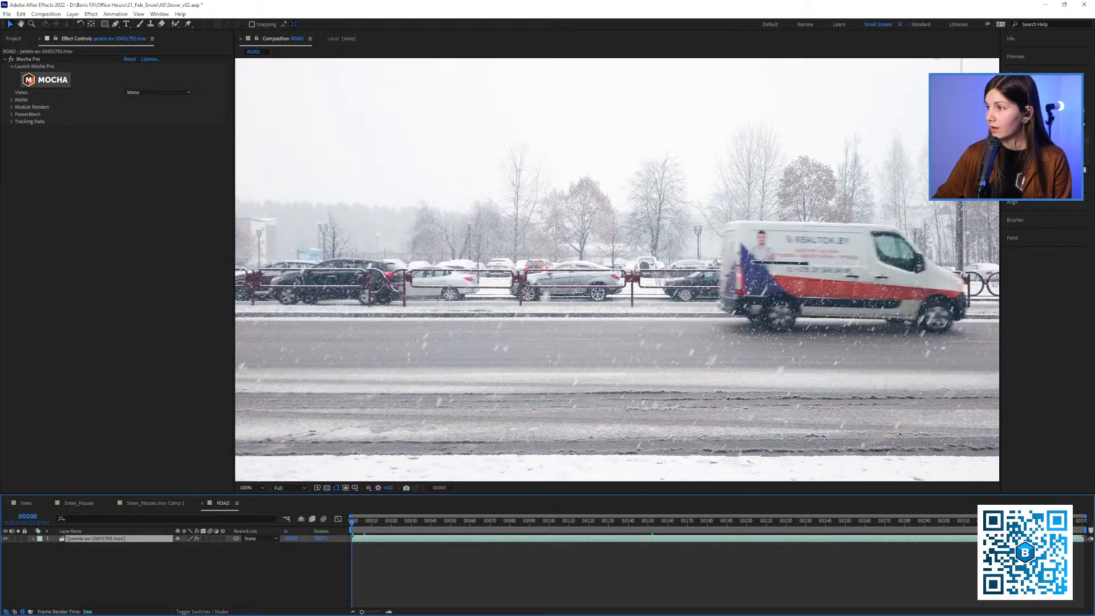
left_click(1038, 125)
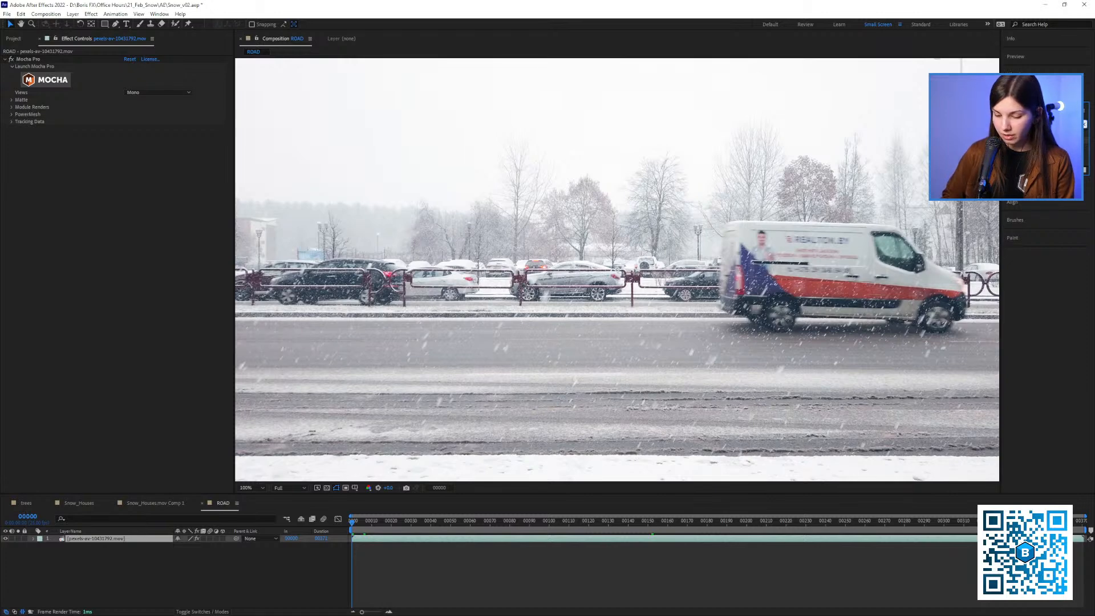
type("cho")
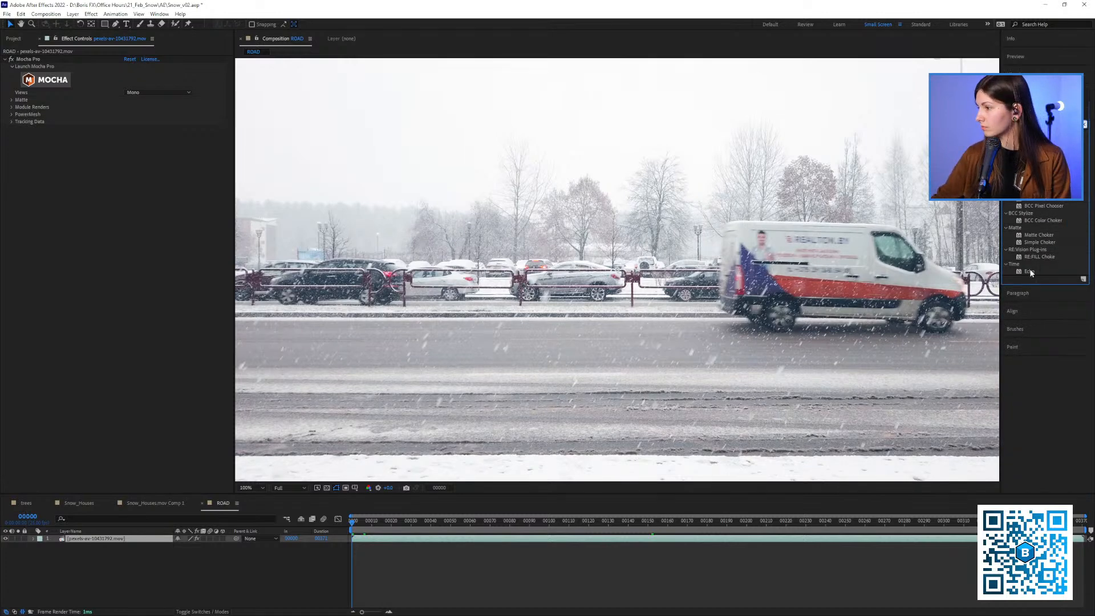
left_click_drag(1030, 272, 347, 217)
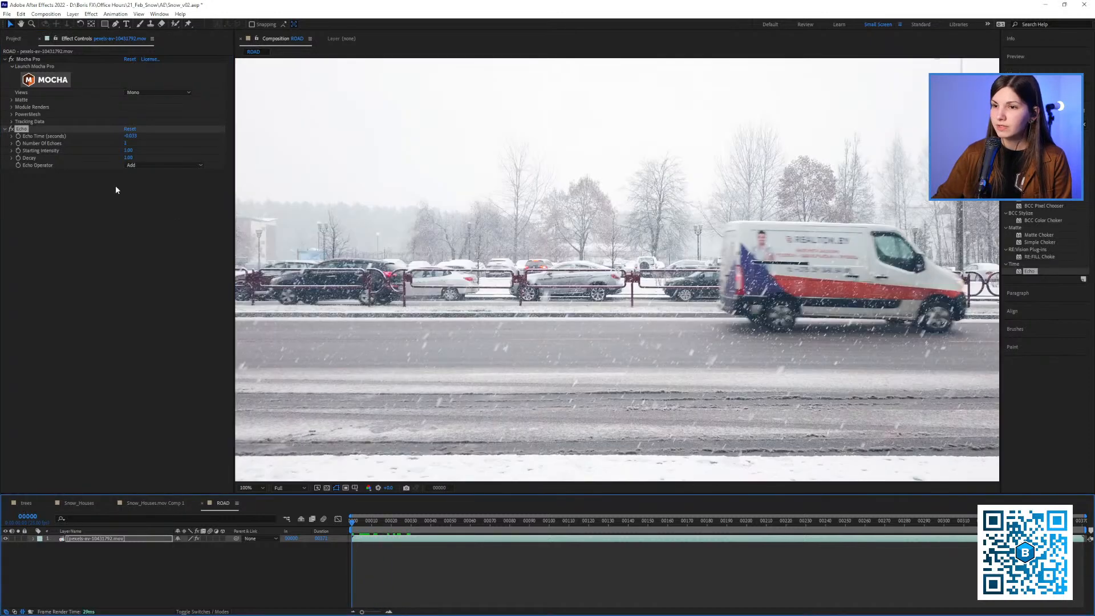
Set the Echo Operator to Minimum and scrub the road footage to frame 46
left_click(162, 165)
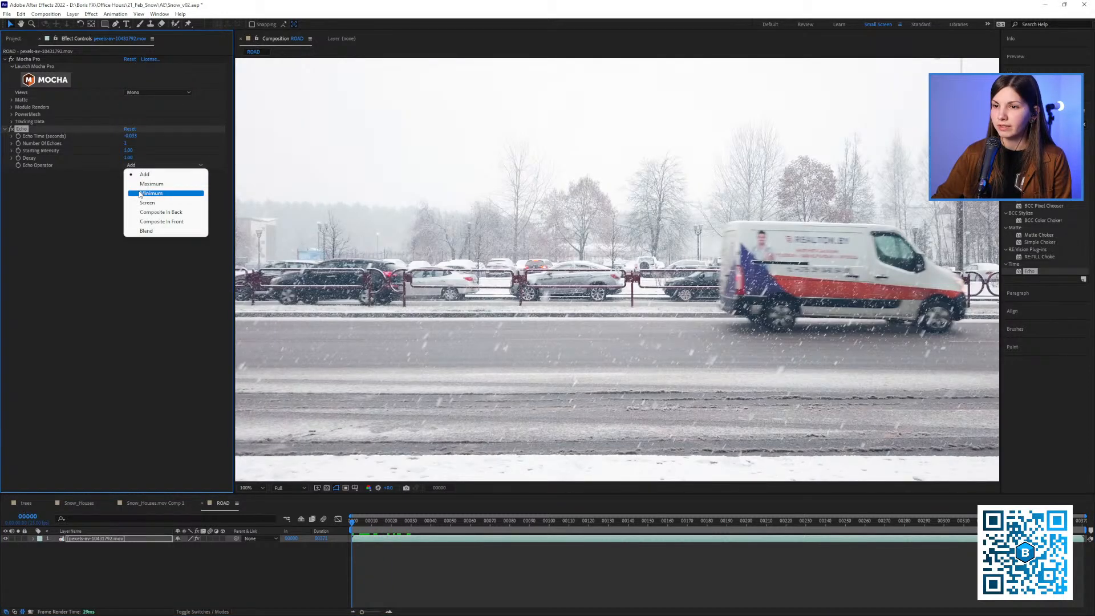
left_click(147, 193)
left_click(376, 523)
left_click_drag(380, 525, 444, 523)
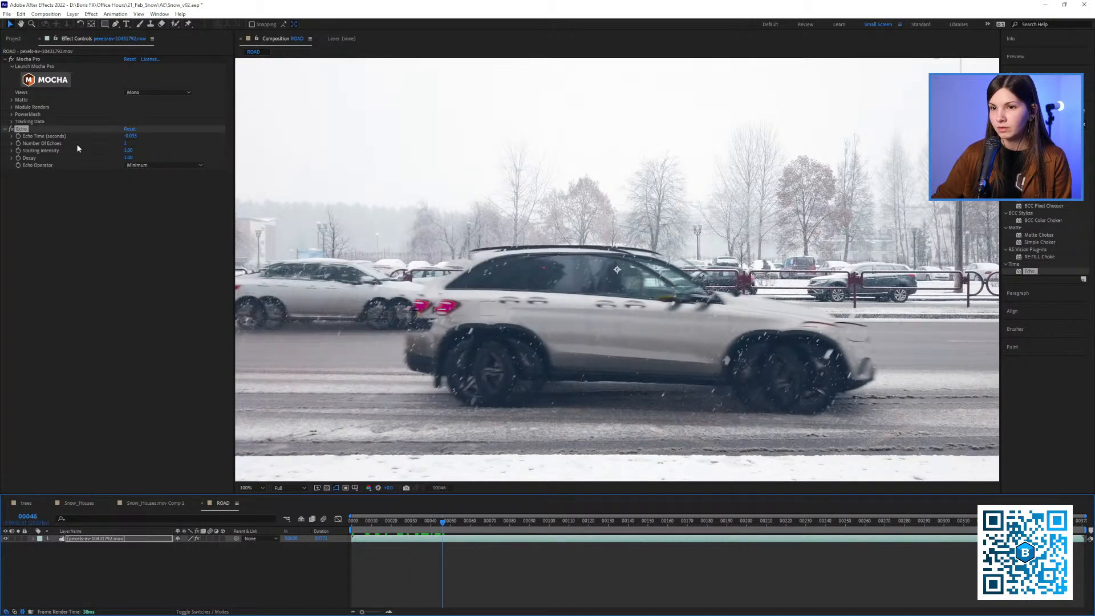
Set Echo's Number Of Echoes to 10 and play the result from frame 57
left_click(126, 143)
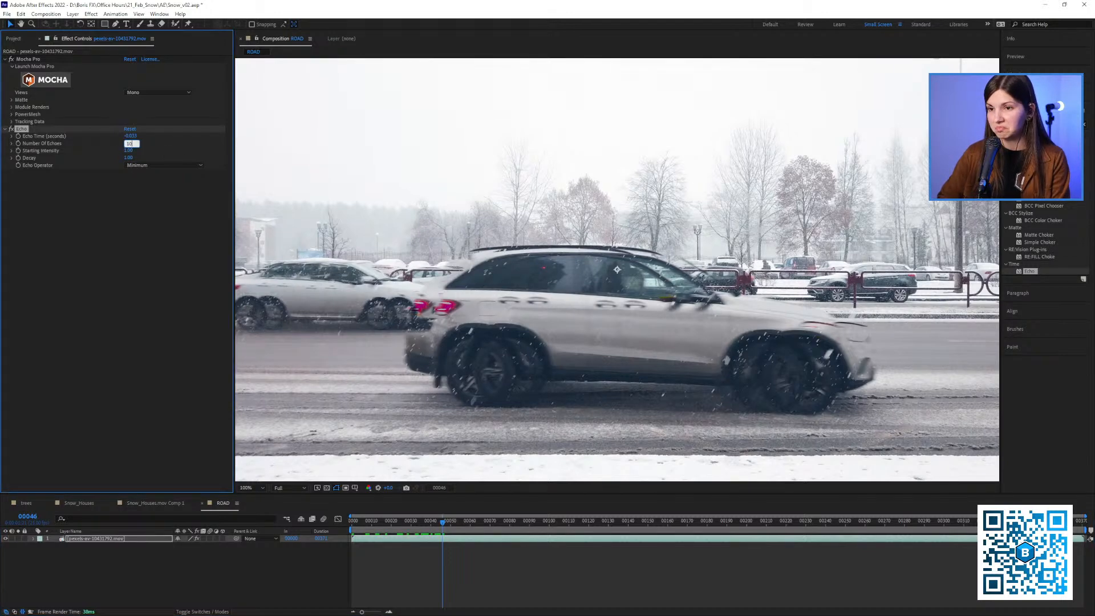
key("Return")
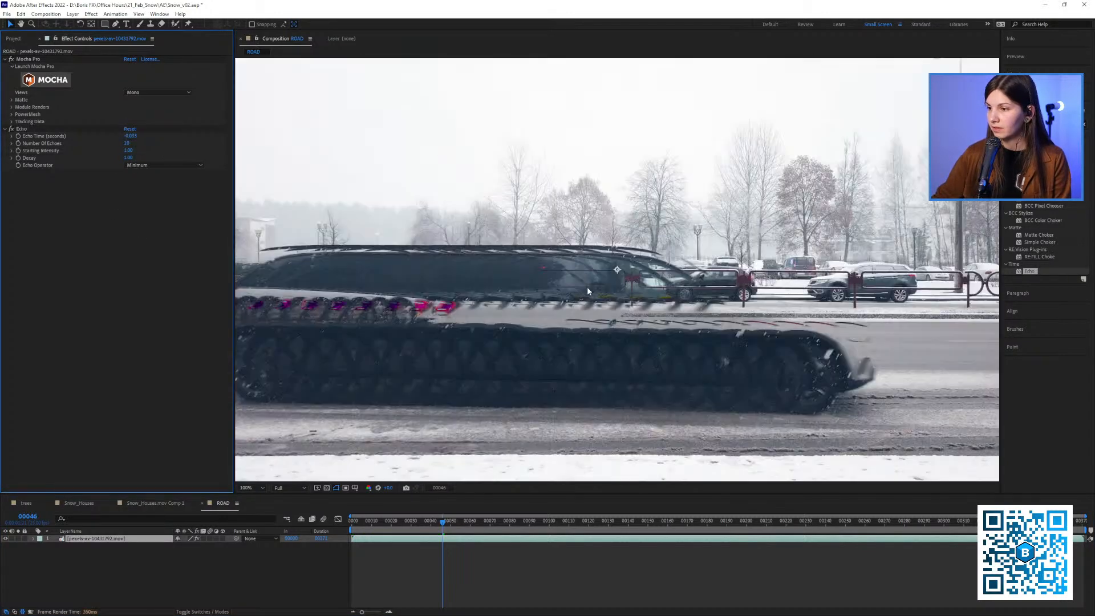
mouse_move(451, 522)
left_mouse_down()
mouse_move(477, 519)
mouse_move(464, 520)
left_mouse_up()
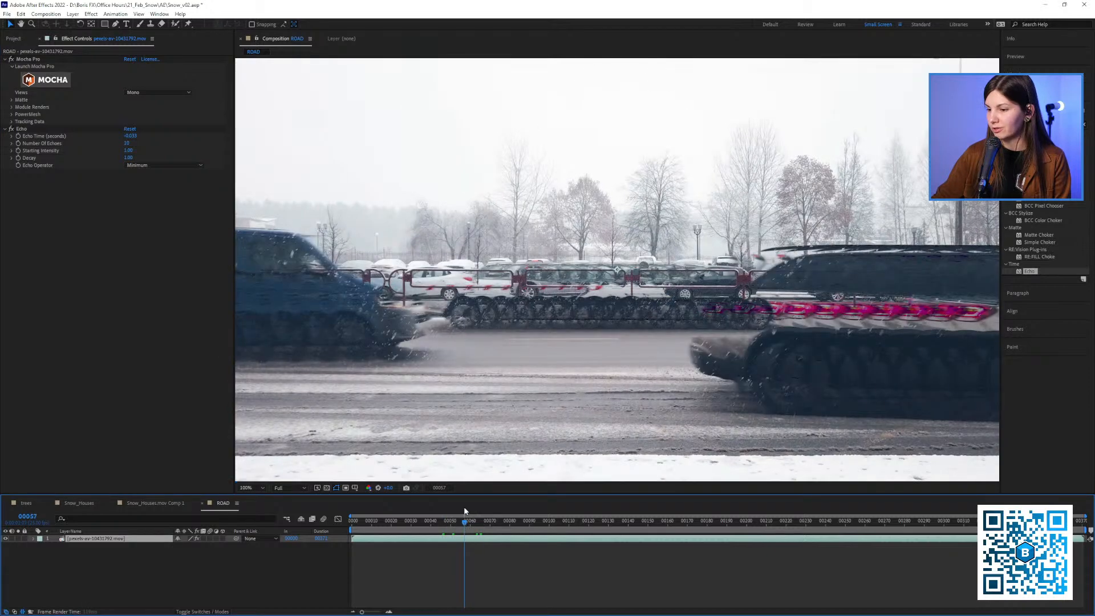
key("space")
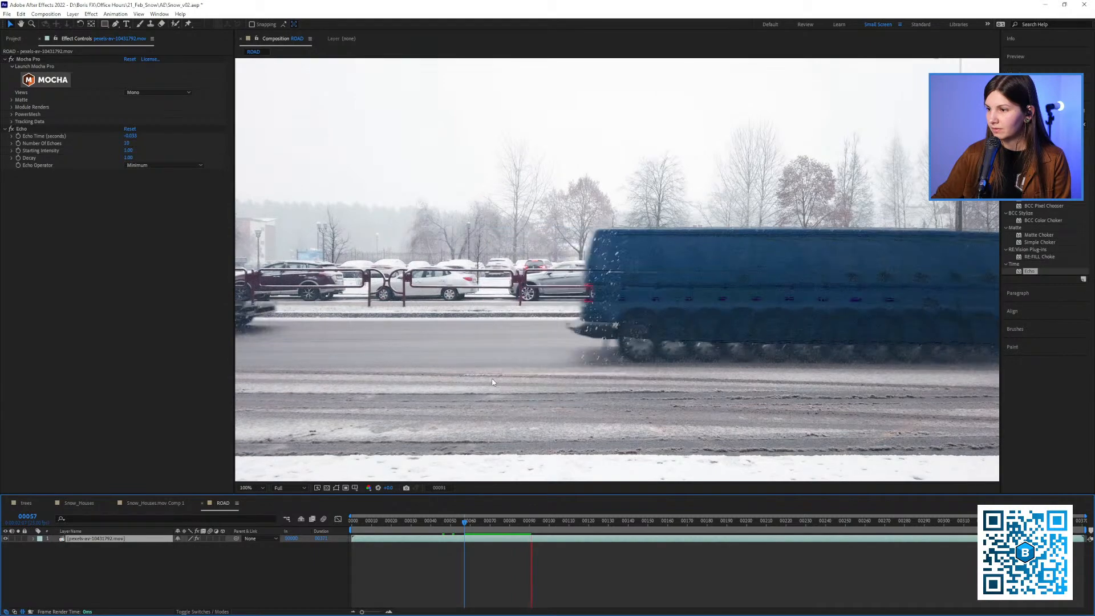
Stop at frame 65 and delete the Echo effect from the road footage layer
left_click(473, 532)
left_click_drag(473, 532, 480, 531)
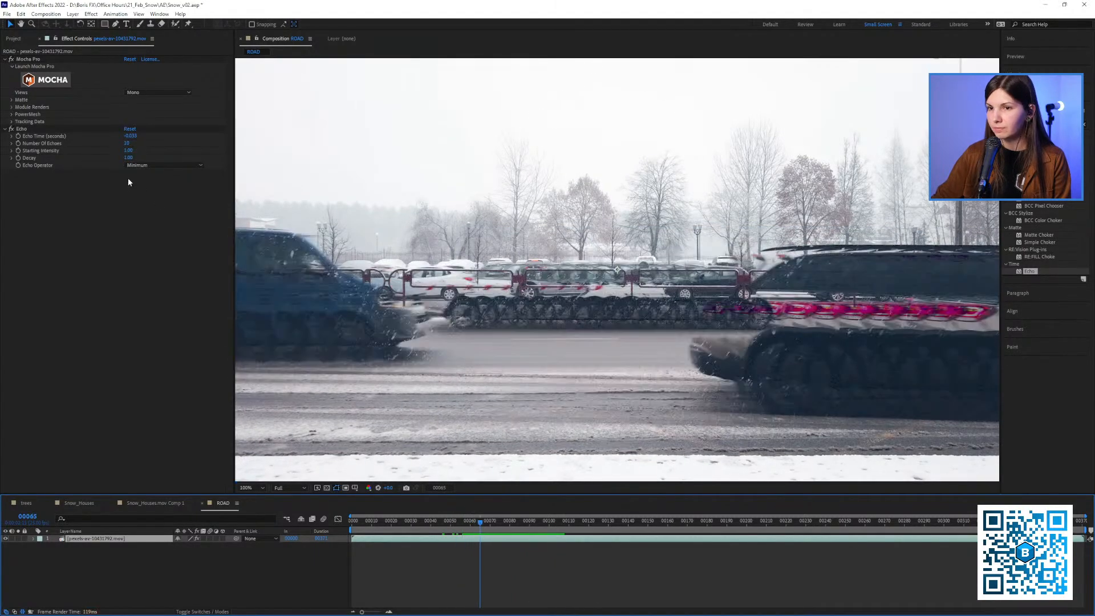
left_click(29, 129)
key("Delete")
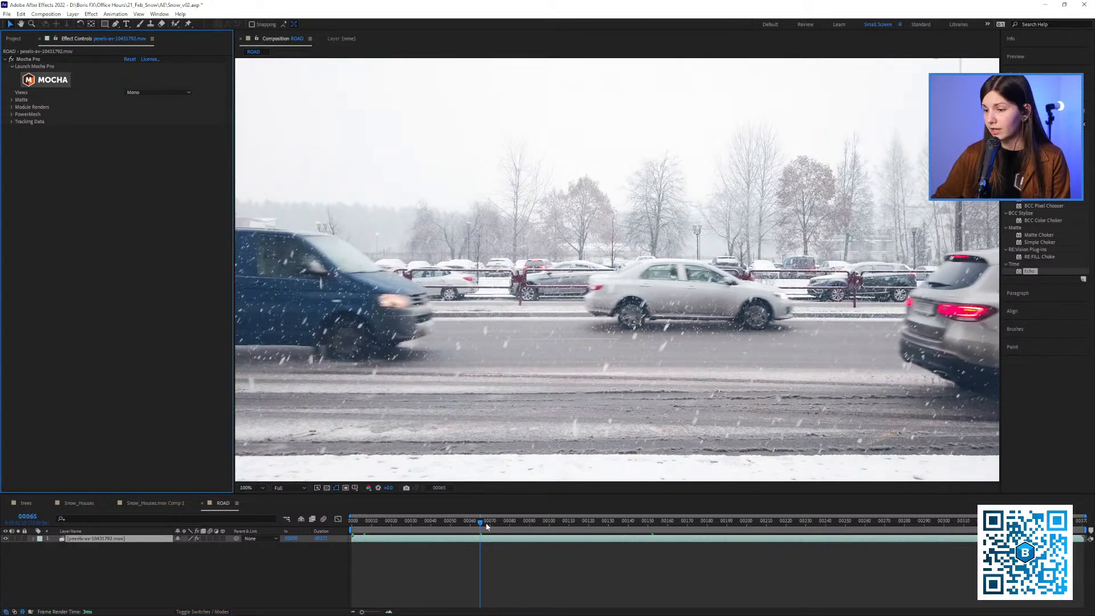
Examine the snow over the passing blue van in the original footage around frames 75 to 77
mouse_move(487, 526)
left_mouse_down()
mouse_move(506, 523)
mouse_move(496, 524)
left_mouse_up()
scroll(535, 386, "down", 2)
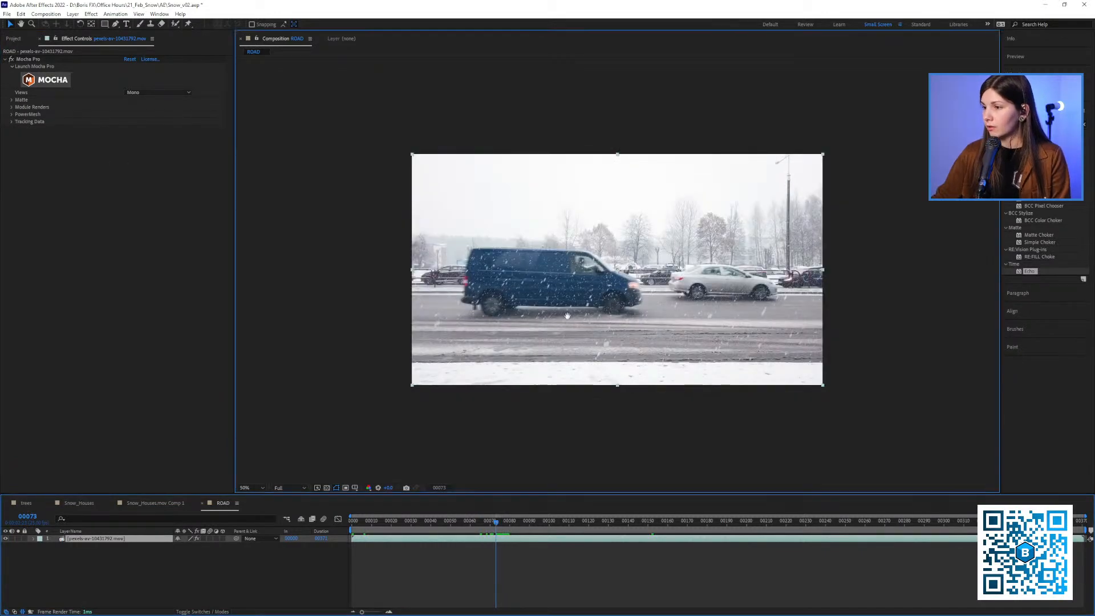
mouse_move(494, 528)
left_mouse_down()
mouse_move(477, 532)
mouse_move(831, 529)
mouse_move(549, 551)
mouse_move(495, 545)
mouse_move(506, 528)
left_mouse_up()
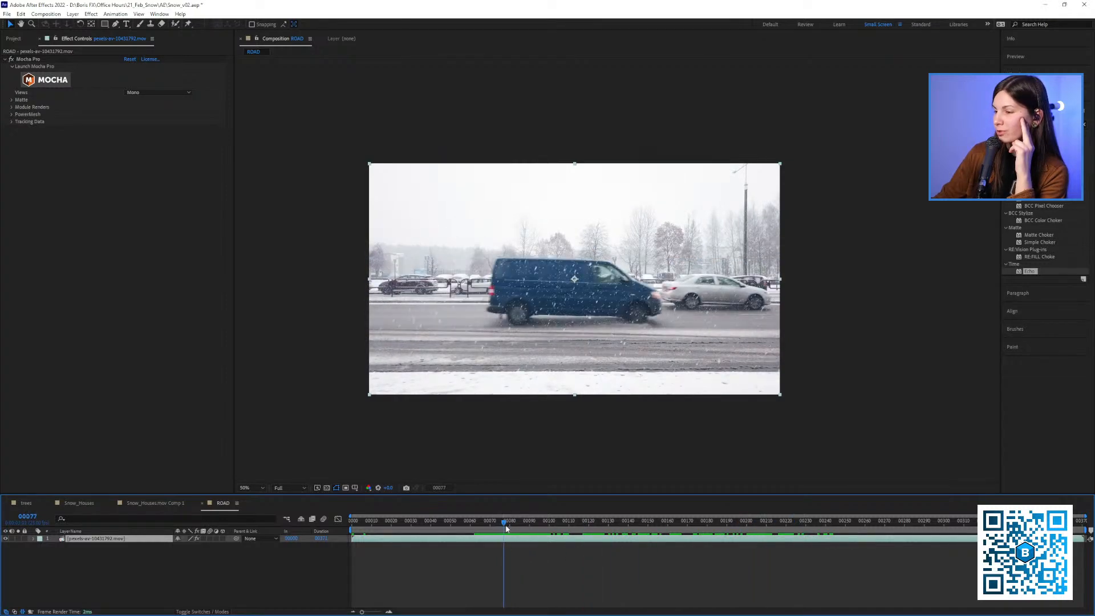
scroll(539, 284, "up", 1)
scroll(562, 328, "down", 1)
left_click_drag(567, 334, 551, 339)
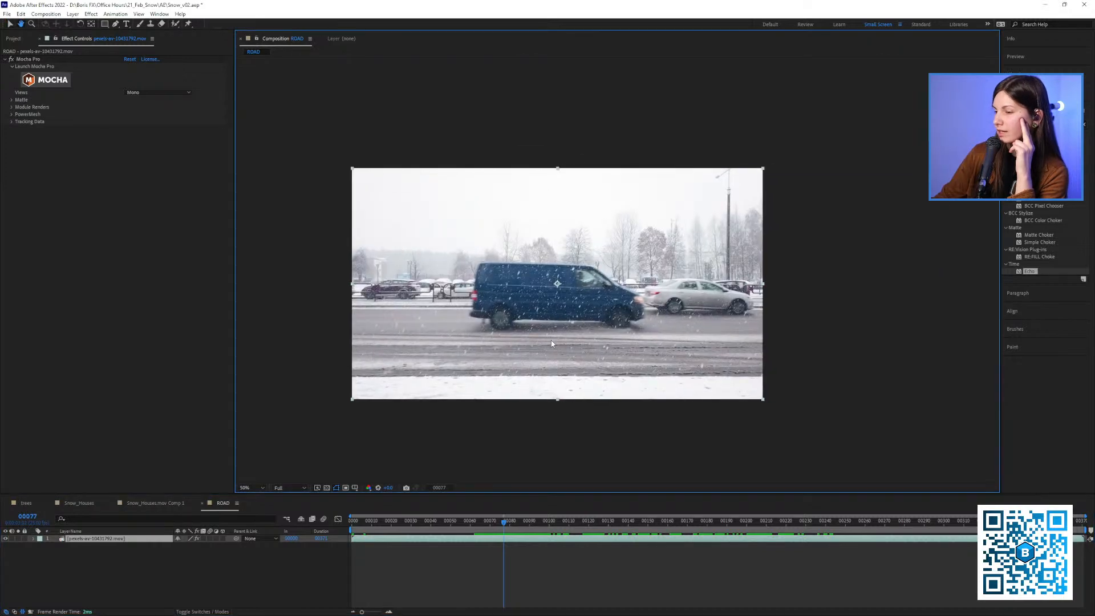
left_click(505, 531)
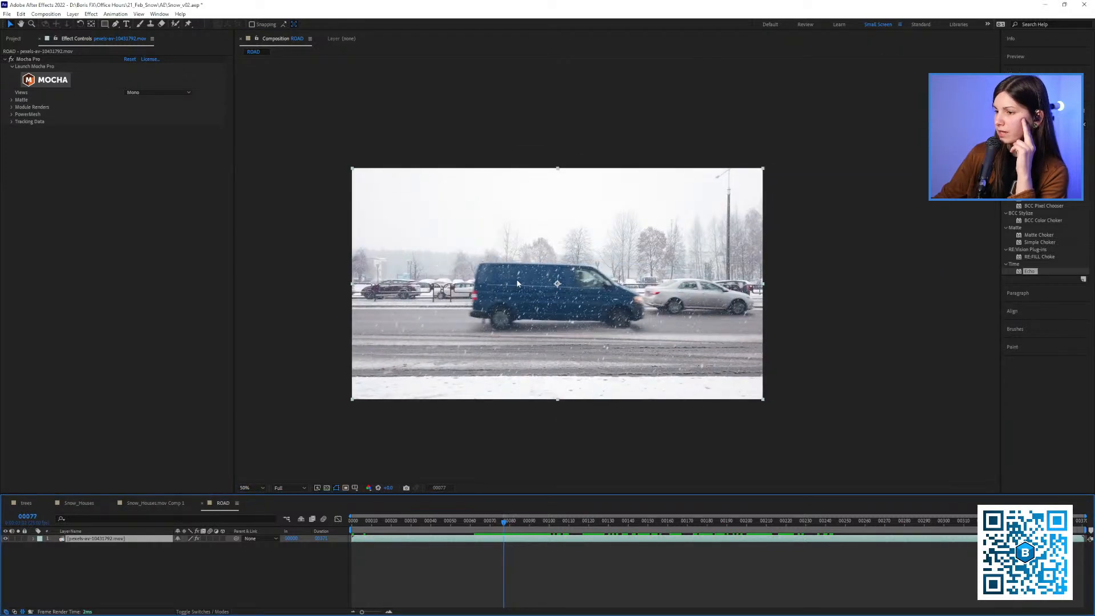
scroll(518, 284, "up", 1)
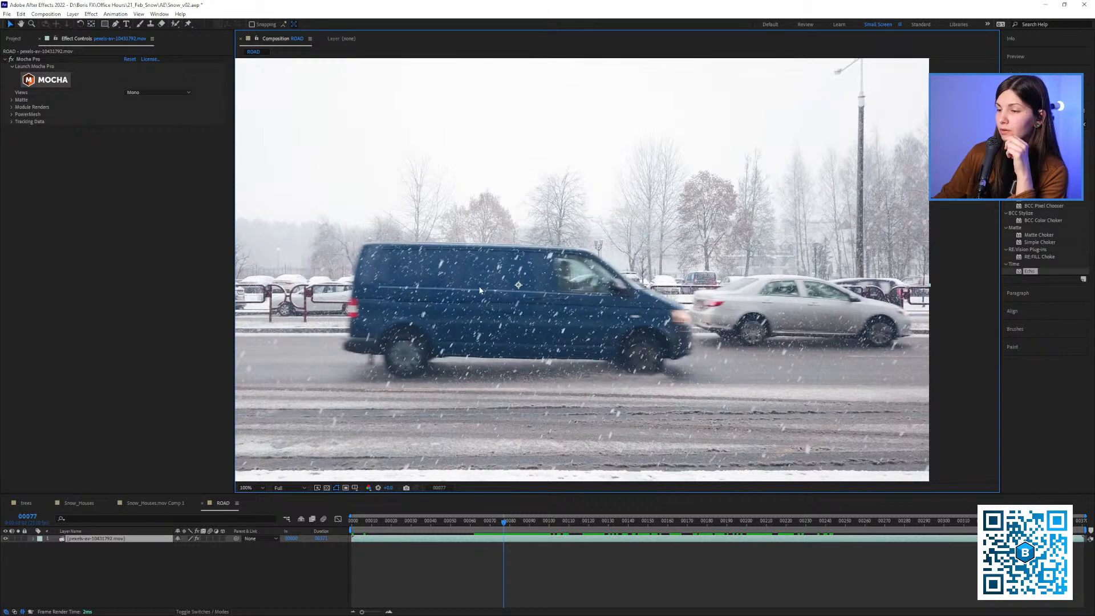
Inspect the yellow truck at frame 234, then play the passing cars from frame 96
left_click_drag(542, 522, 799, 535)
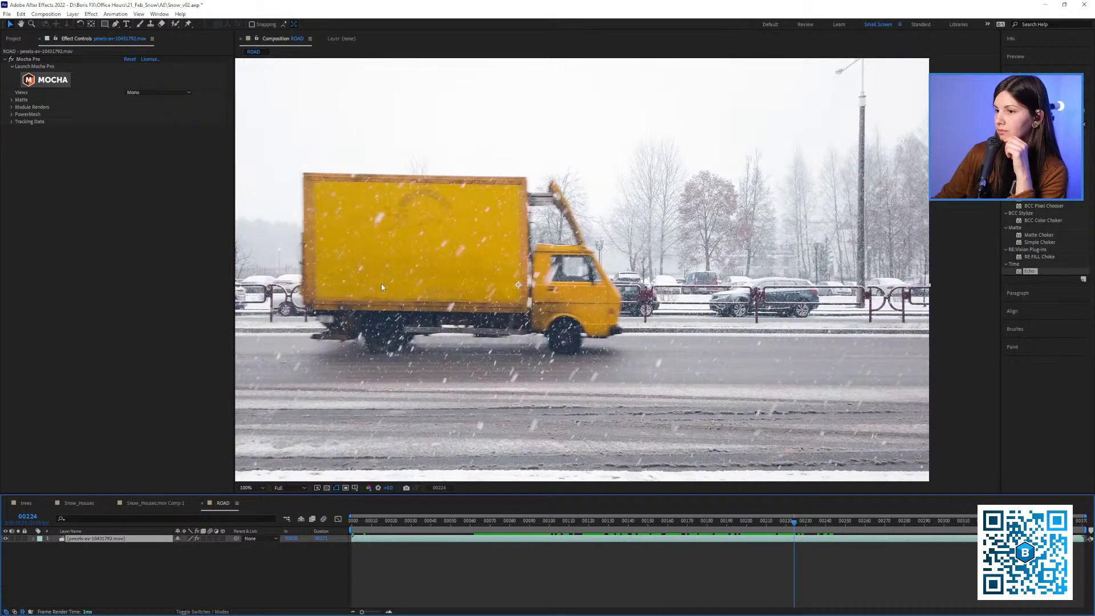
left_click_drag(376, 114, 528, 175)
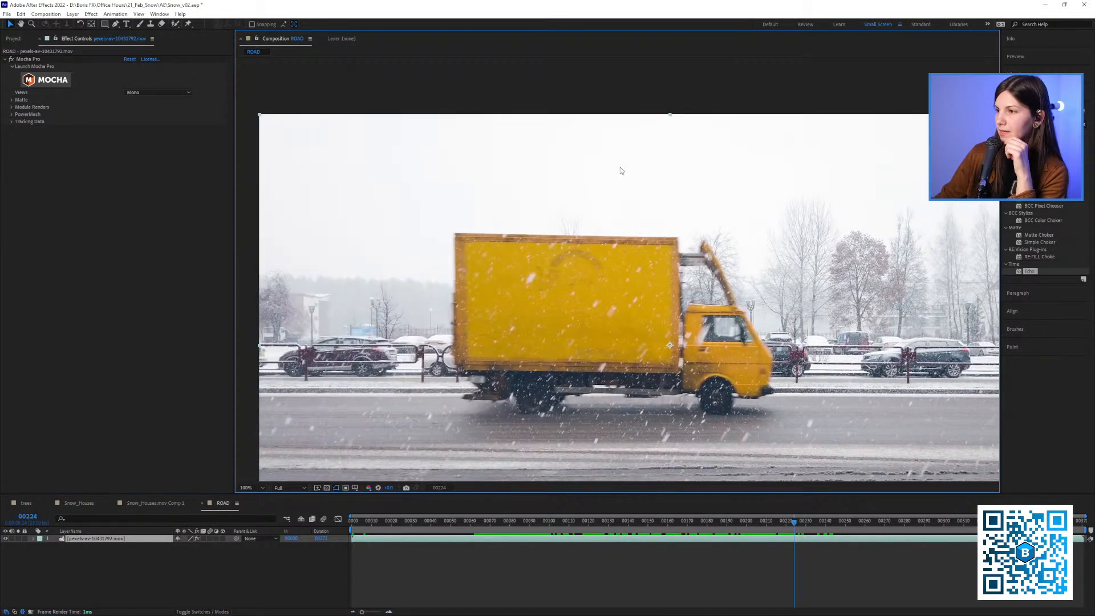
left_click(546, 523)
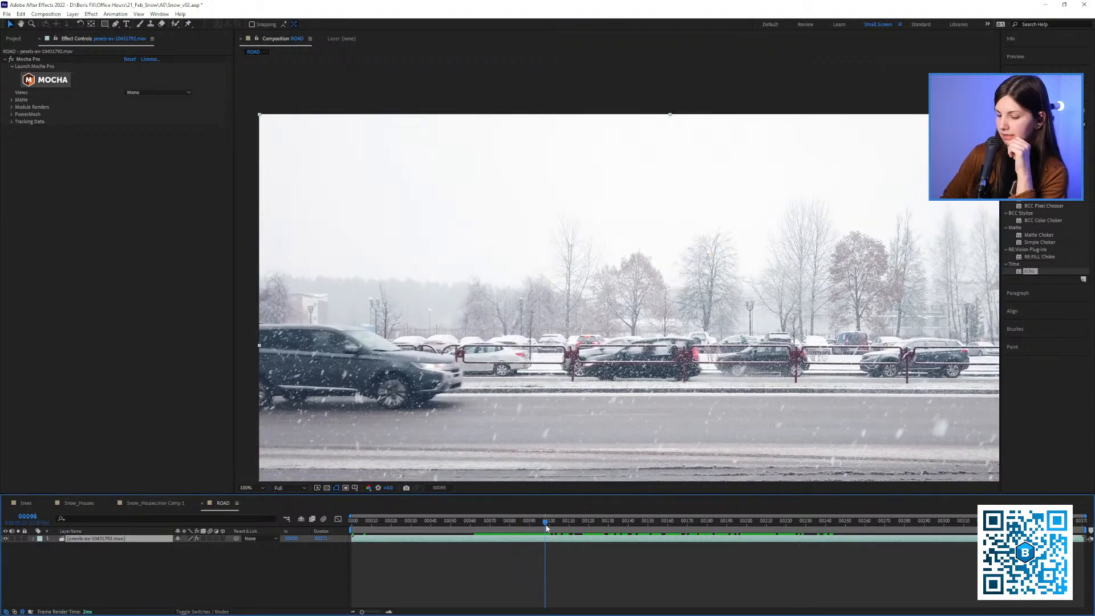
key("space")
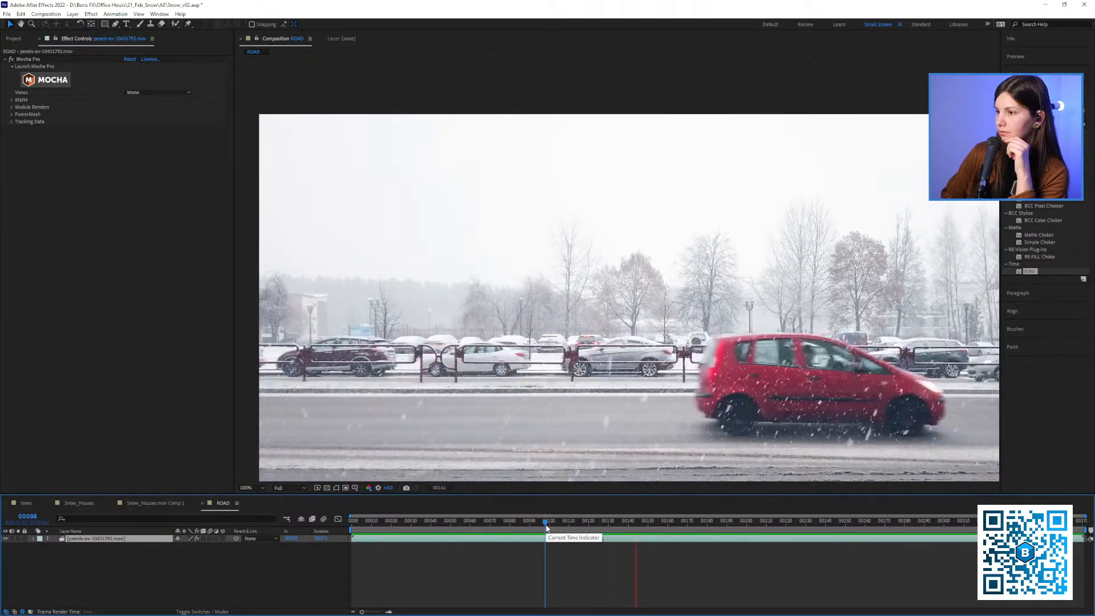
key("space")
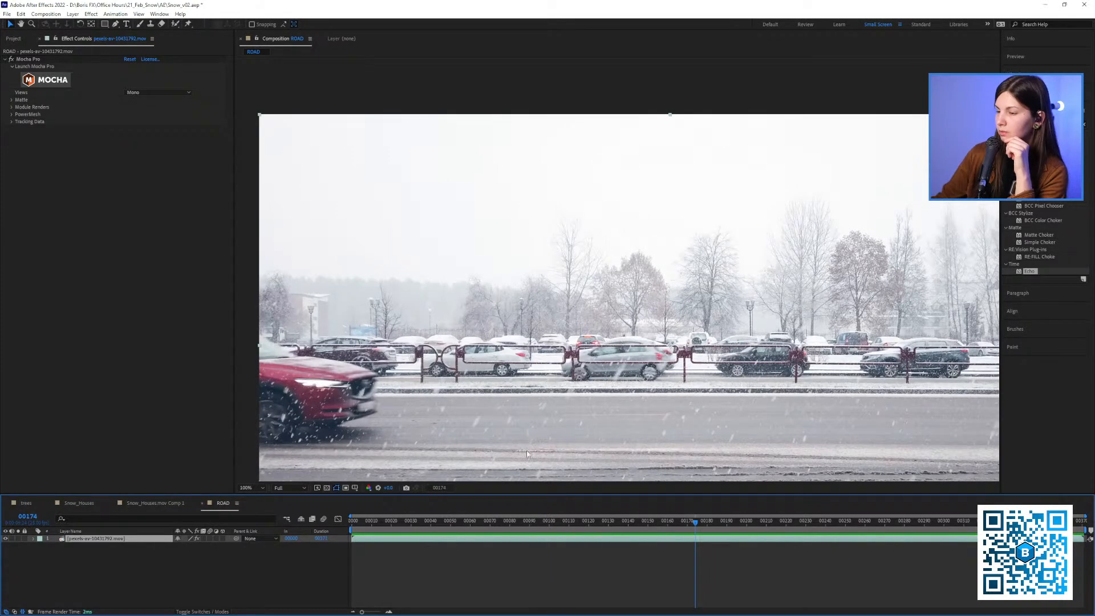
Go to frame 73 and launch Mocha Pro on the road footage layer in a maximized window
scroll(527, 454, "down", 3)
left_click_drag(476, 529, 496, 531)
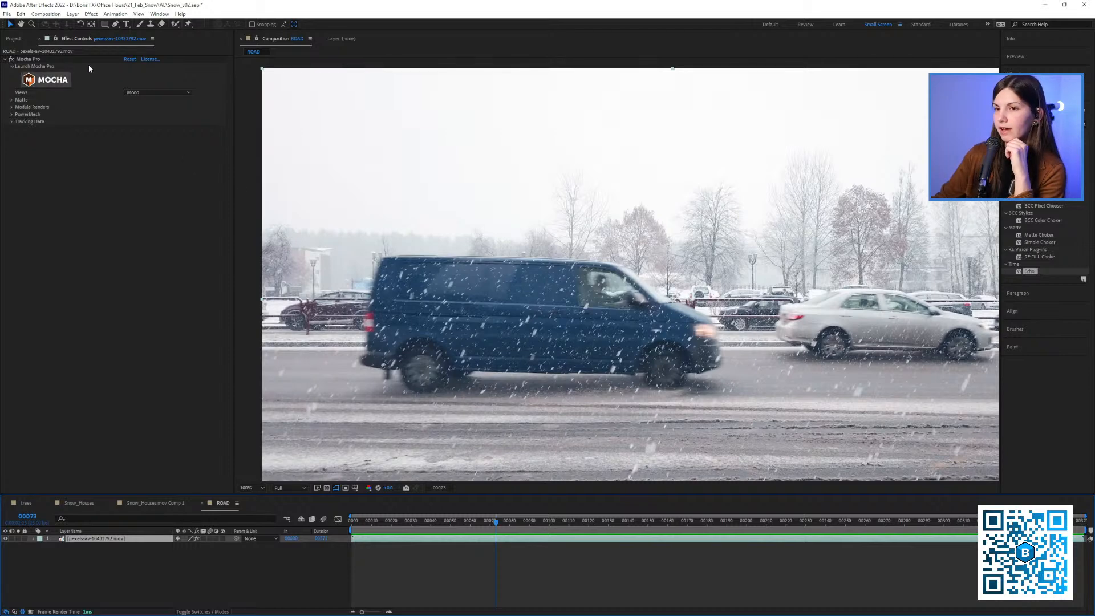
left_click(33, 58)
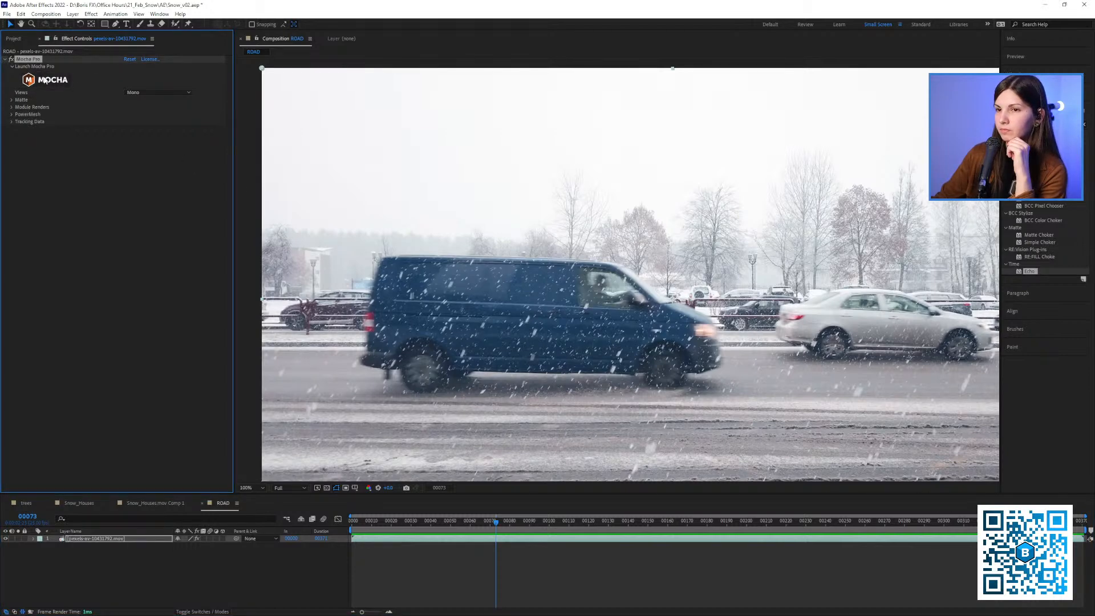
left_click(47, 81)
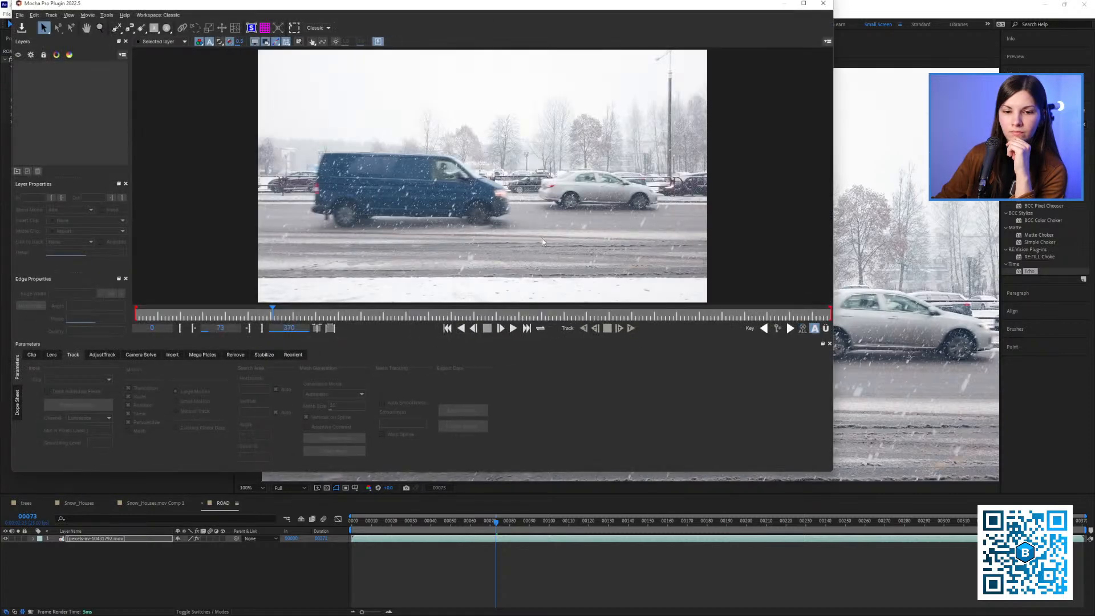
left_click(804, 3)
Go to frame 76 in Mocha Pro with the blue van in view and activate the X-Spline tool
key("z")
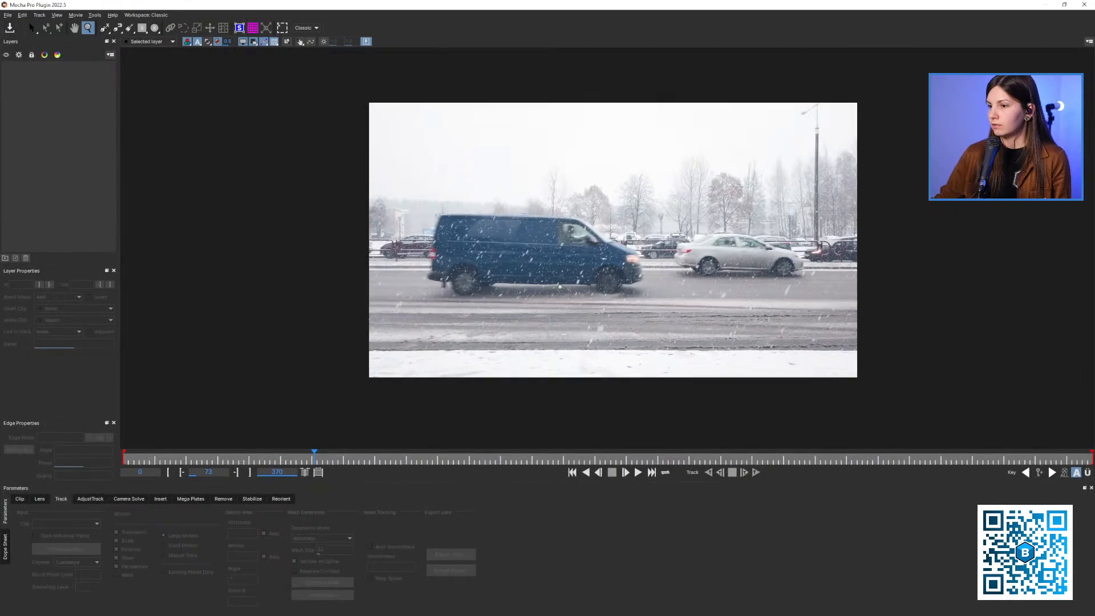
left_click_drag(560, 287, 553, 291)
key("x")
left_click_drag(554, 291, 486, 319)
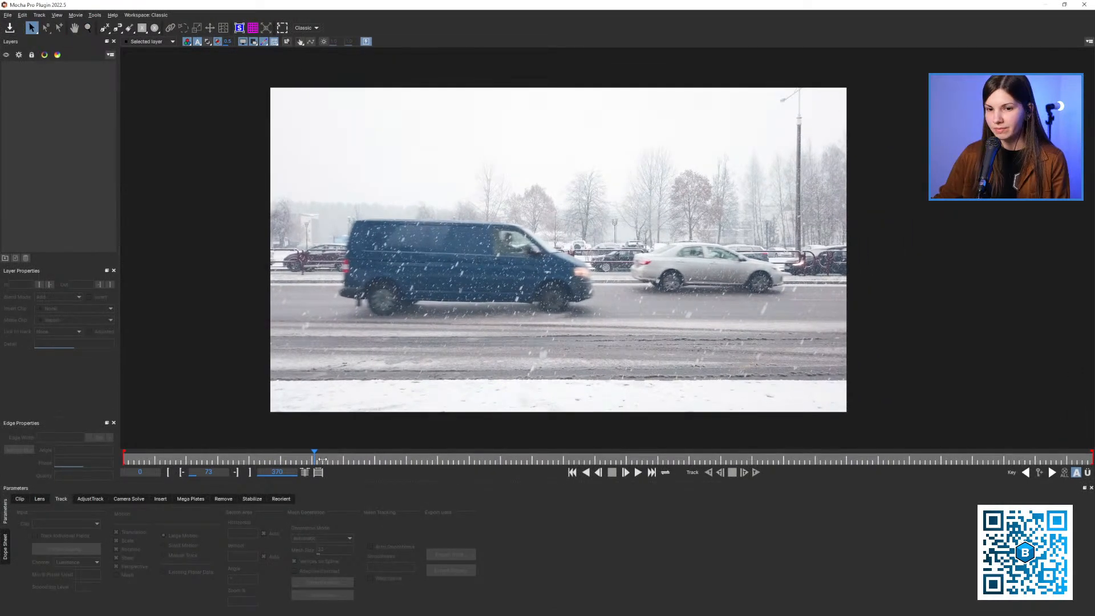
left_click_drag(321, 461, 320, 461)
left_click(104, 28)
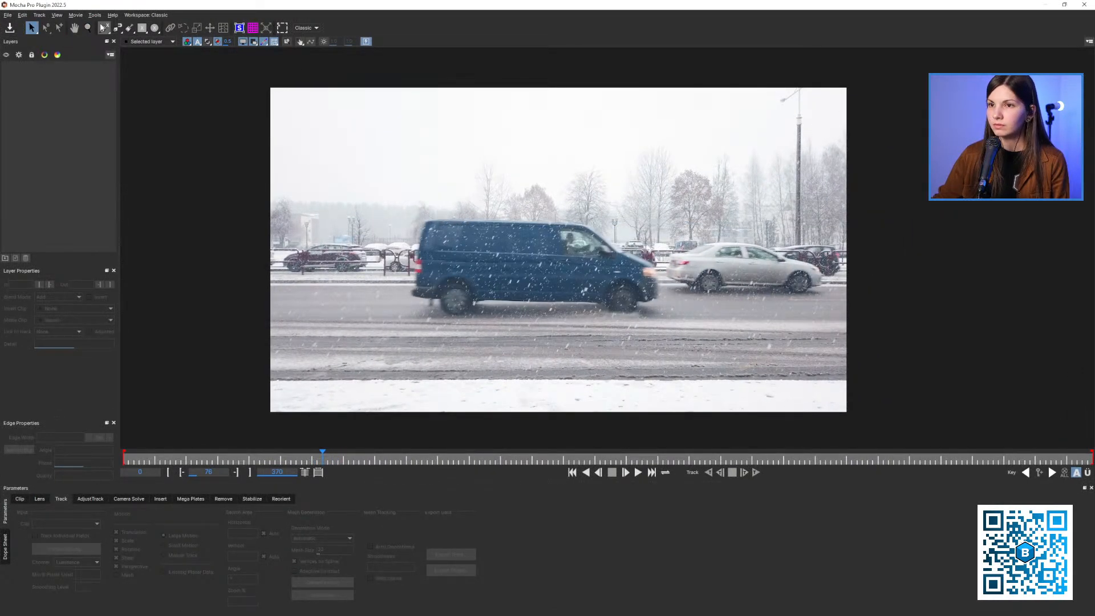
left_click(584, 151)
key("z")
left_click_drag(564, 240, 572, 225)
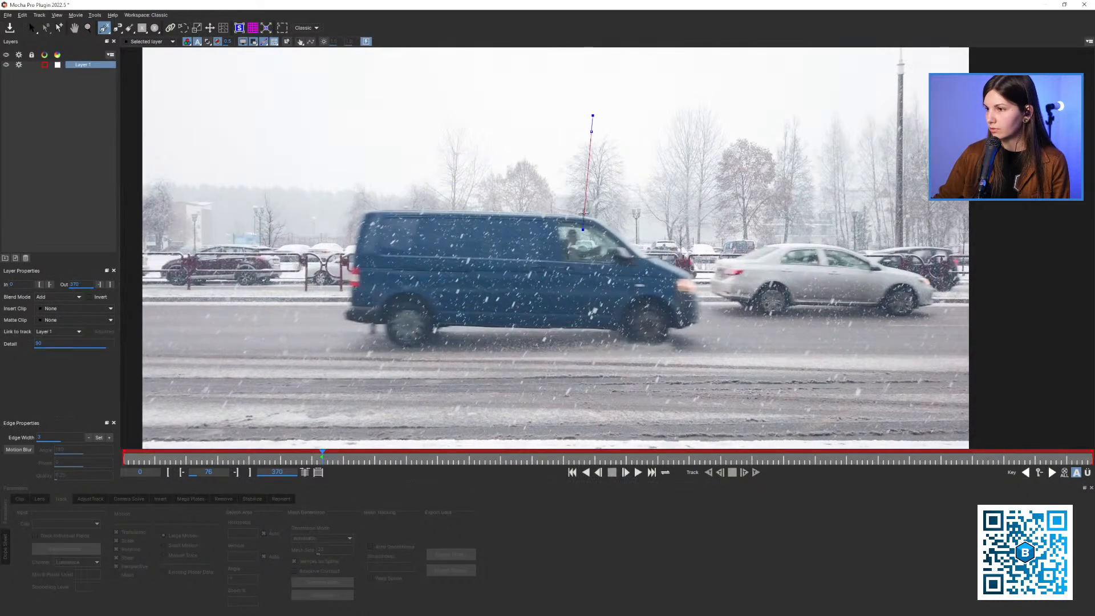
key("ctrl+z")
Draw a closed X-spline around the blue van's roof, rear, underside and front at frame 76
left_click(589, 219)
left_click(427, 209)
left_click(362, 219)
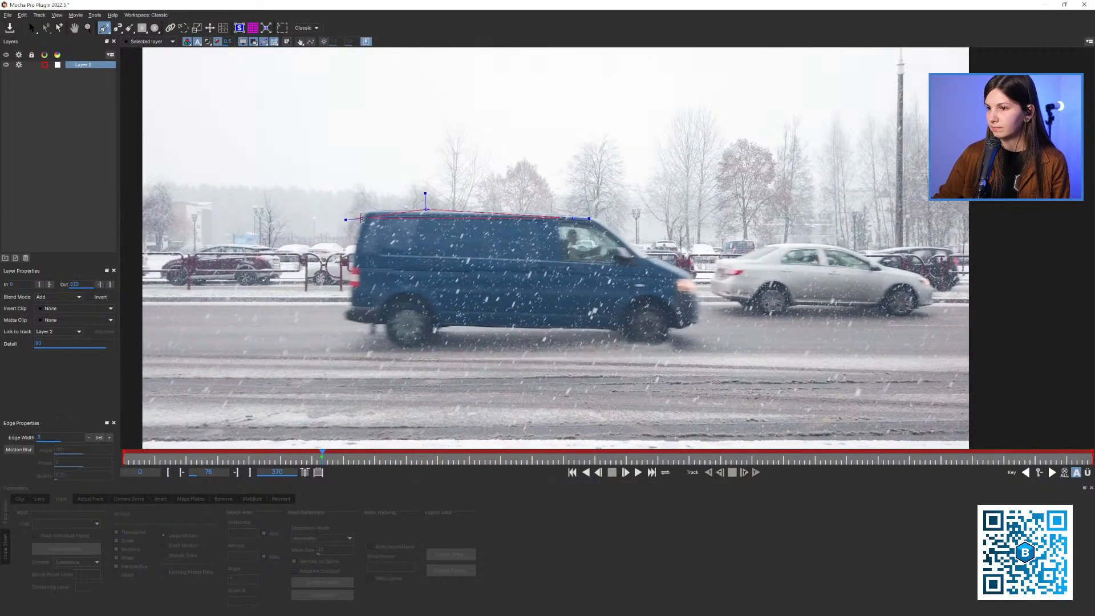
left_click(357, 274)
left_click(512, 315)
left_click(672, 323)
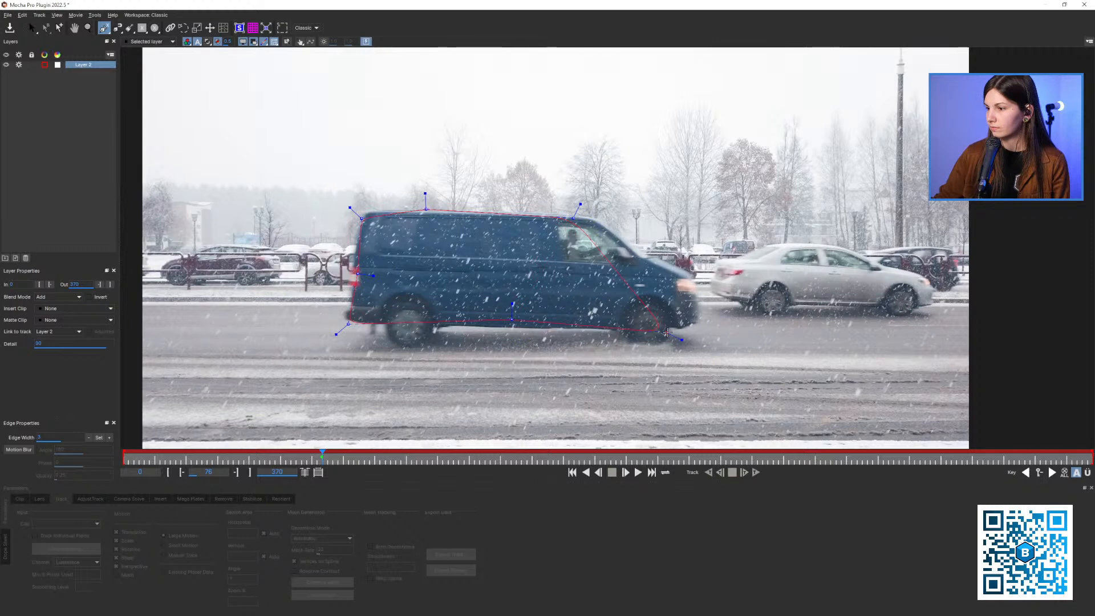
left_click(689, 306)
left_click(680, 272)
right_click(627, 256)
Show the planar surface and track the van layer backwards to frame 73
left_click(240, 28)
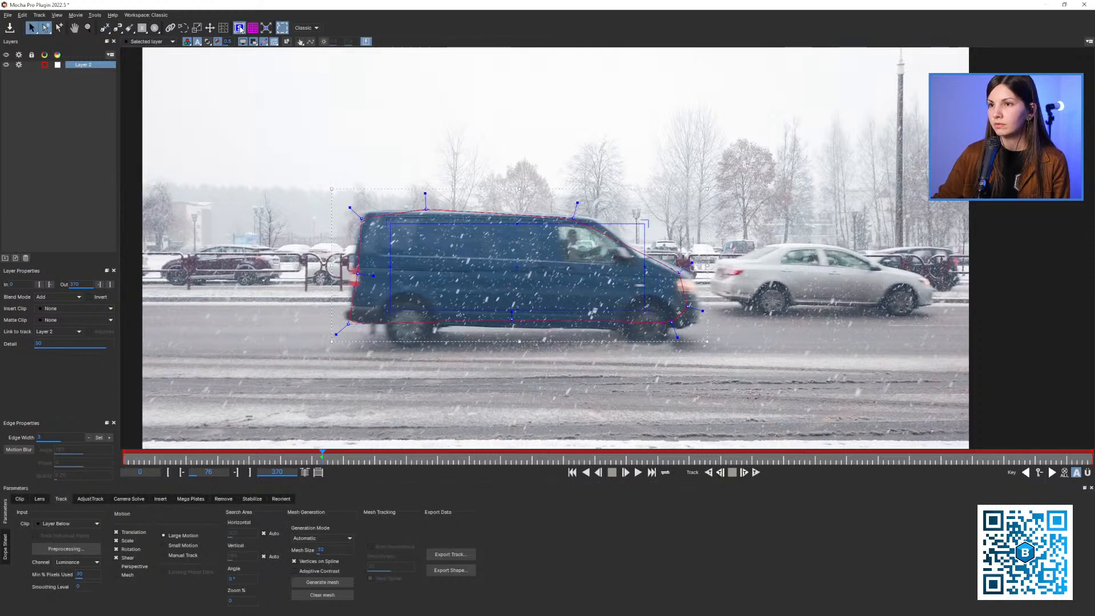
key("z")
mouse_move(513, 274)
left_mouse_down()
mouse_move(499, 266)
mouse_move(502, 276)
left_mouse_up()
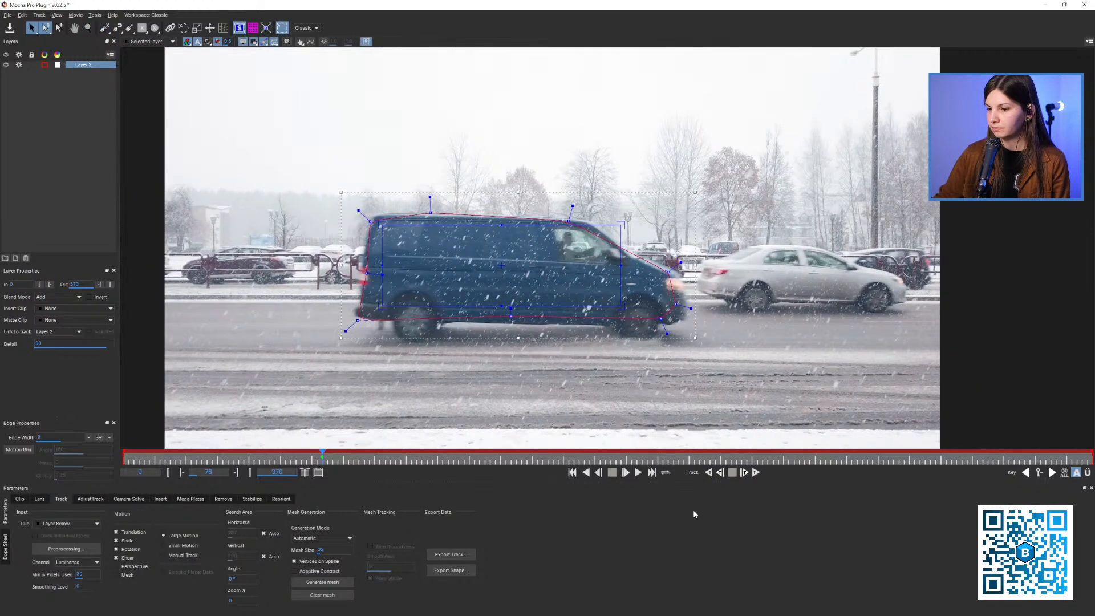
left_click(708, 472)
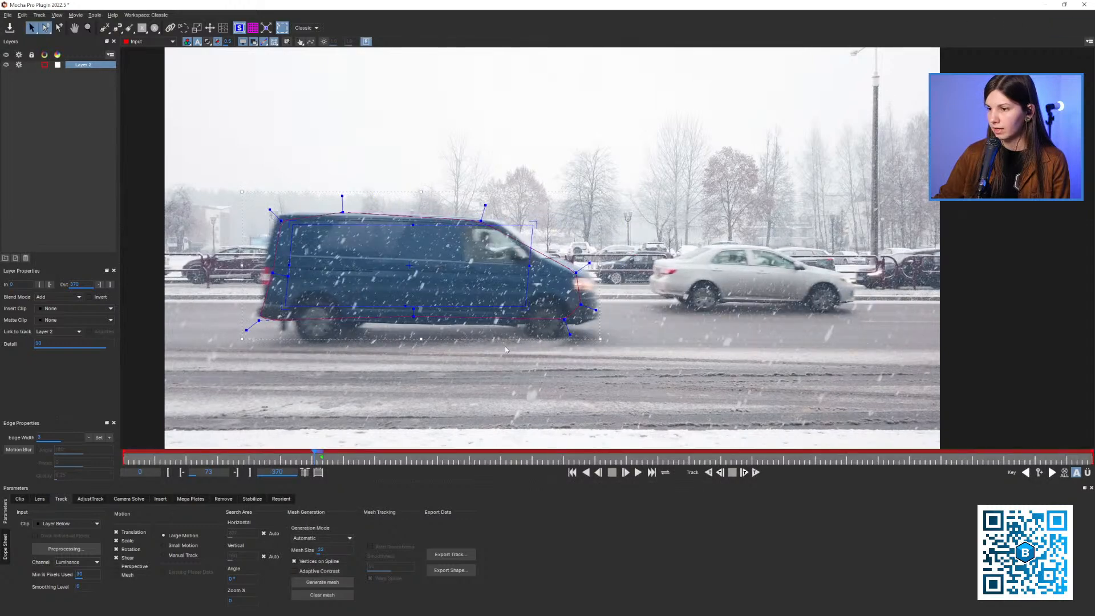
Step back and forth between frames 73 and 76 to check how the track follows the blue van
key("Right")
key("Right")
key("Right")
key("Left")
key("Left")
key("Left")
key("Left")
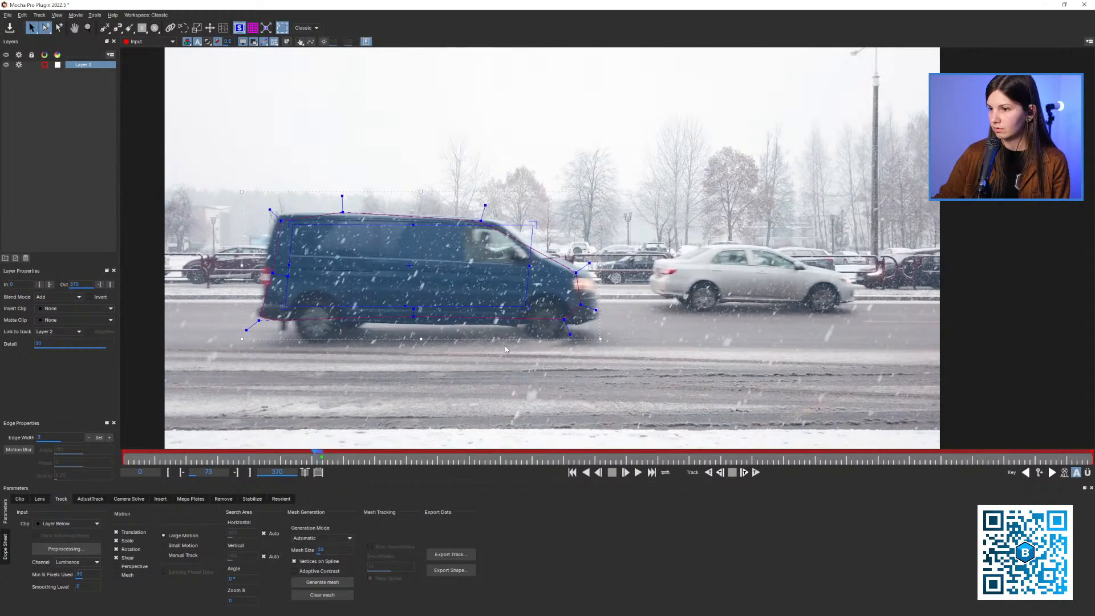
key("Right")
key("Right")
key("Right")
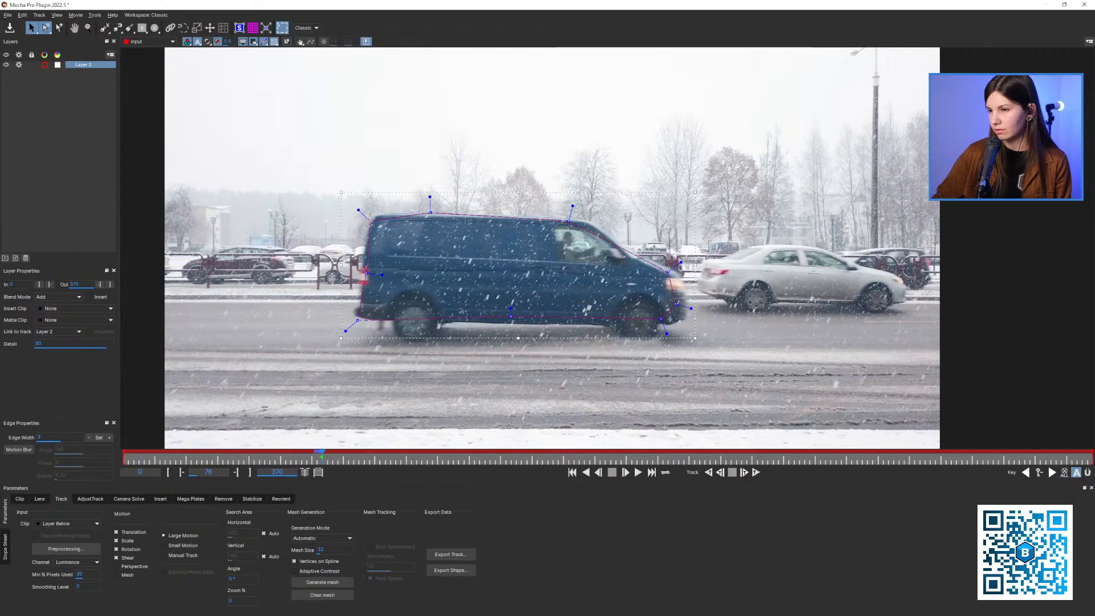
Reshape the van spline at frame 76 by moving its points outward around the rear, underside, roof and front
left_click_drag(371, 222, 365, 213)
left_click_drag(364, 272, 361, 274)
left_click_drag(358, 320, 353, 328)
left_click_drag(362, 273, 354, 268)
left_click_drag(511, 316, 511, 328)
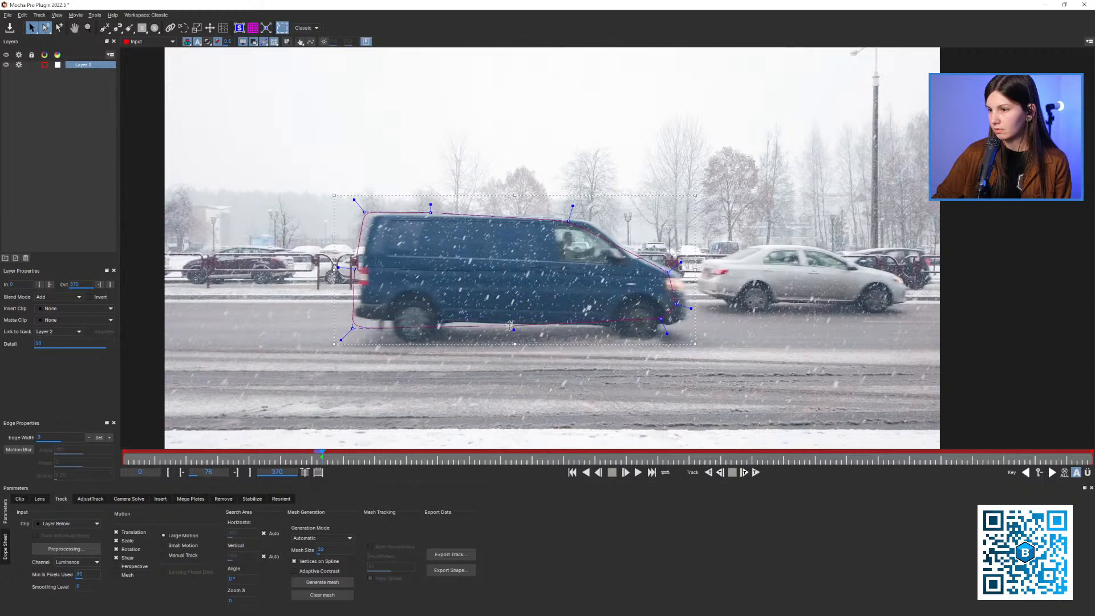
left_click_drag(566, 224, 591, 214)
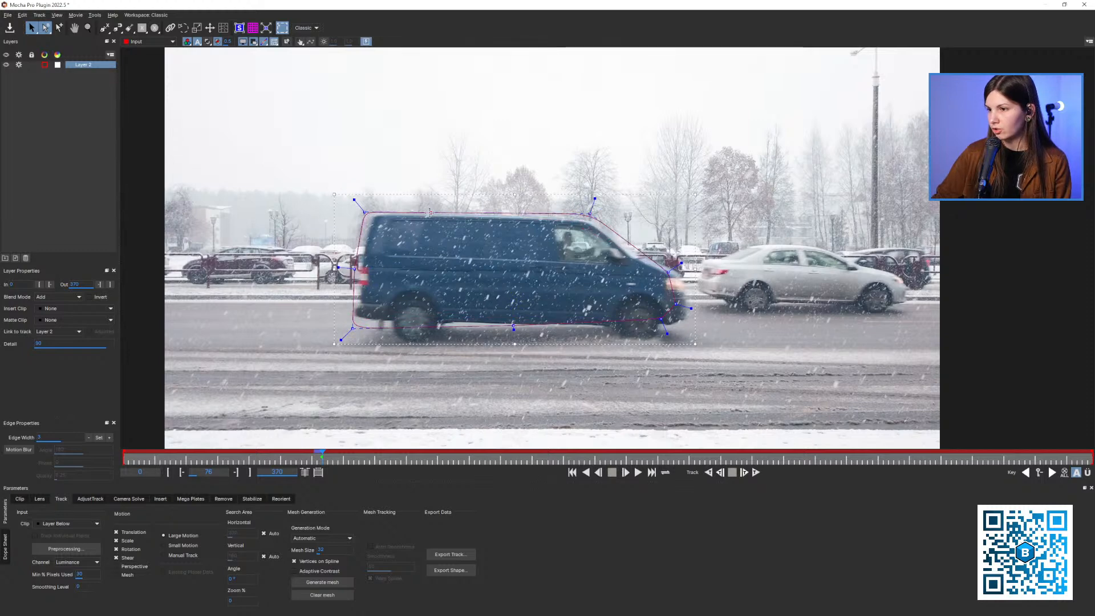
left_click_drag(430, 213, 427, 203)
left_click_drag(669, 272, 669, 328)
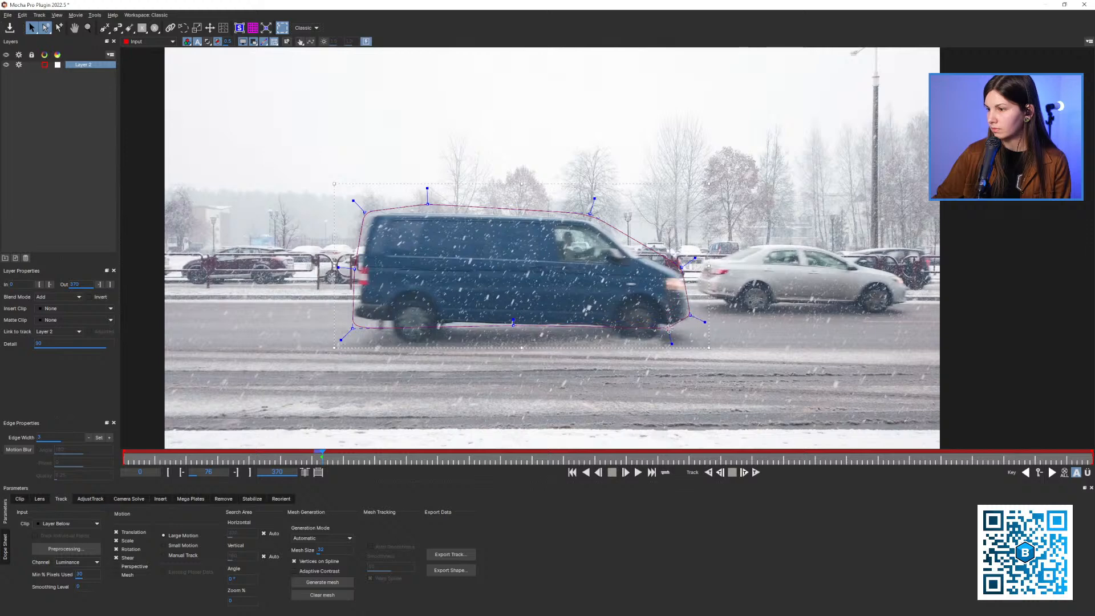
Show the planar surface and track the van layer backwards from frame 76 to frame 65
left_click(239, 27)
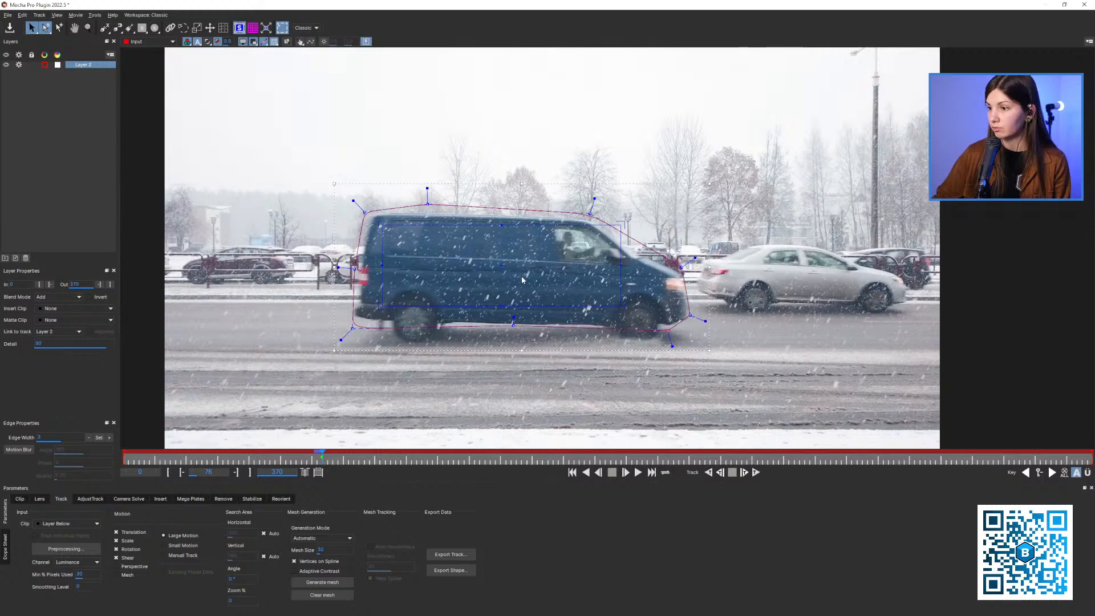
left_click(721, 473)
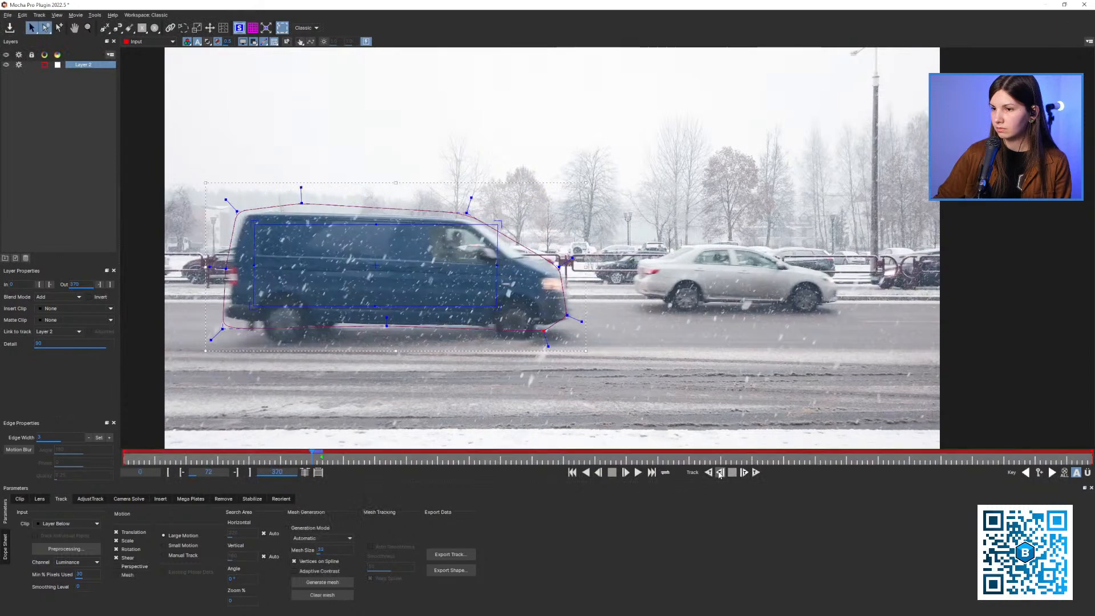
left_click(720, 473)
left_click(720, 473)
left_click_drag(542, 356, 579, 345)
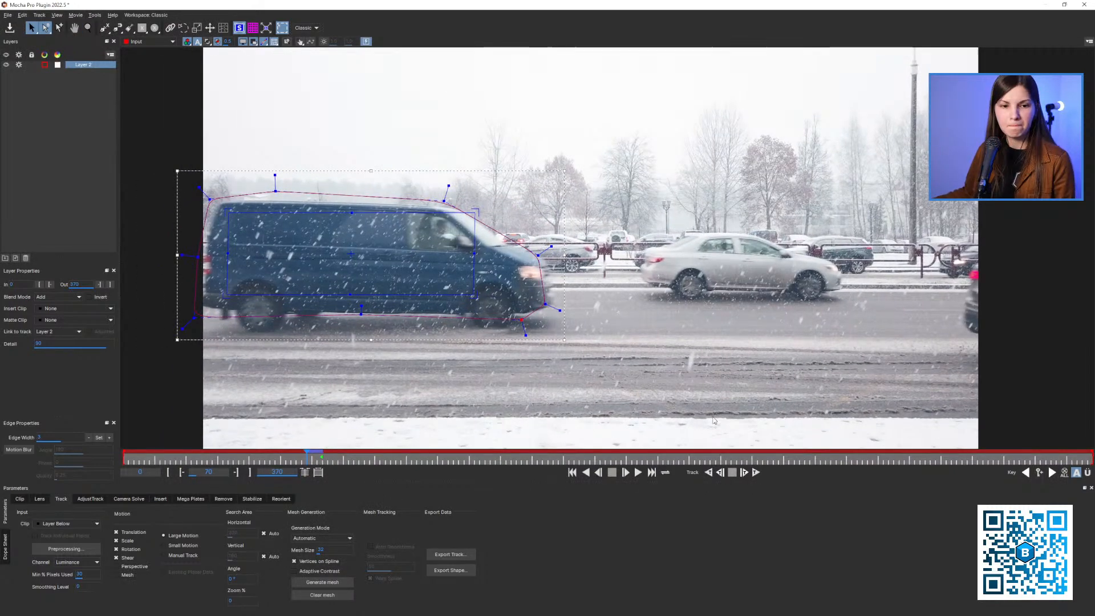
left_click(720, 474)
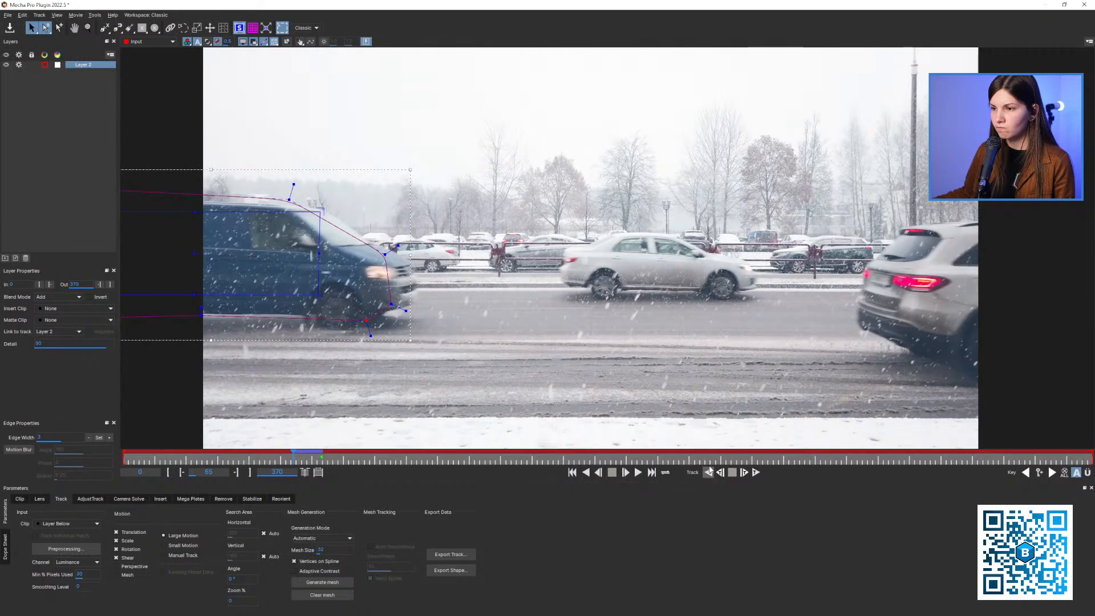
Continue tracking the van layer backwards to frame 61 and set the layer's in point at that frame
left_click_drag(695, 448, 764, 452)
left_click(720, 473)
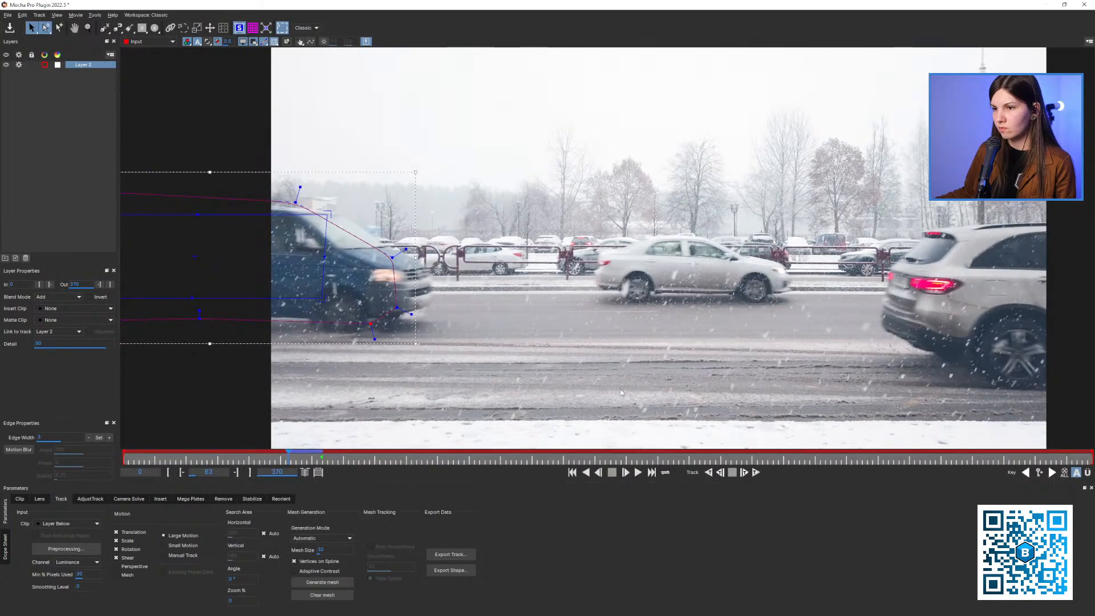
left_click(720, 474)
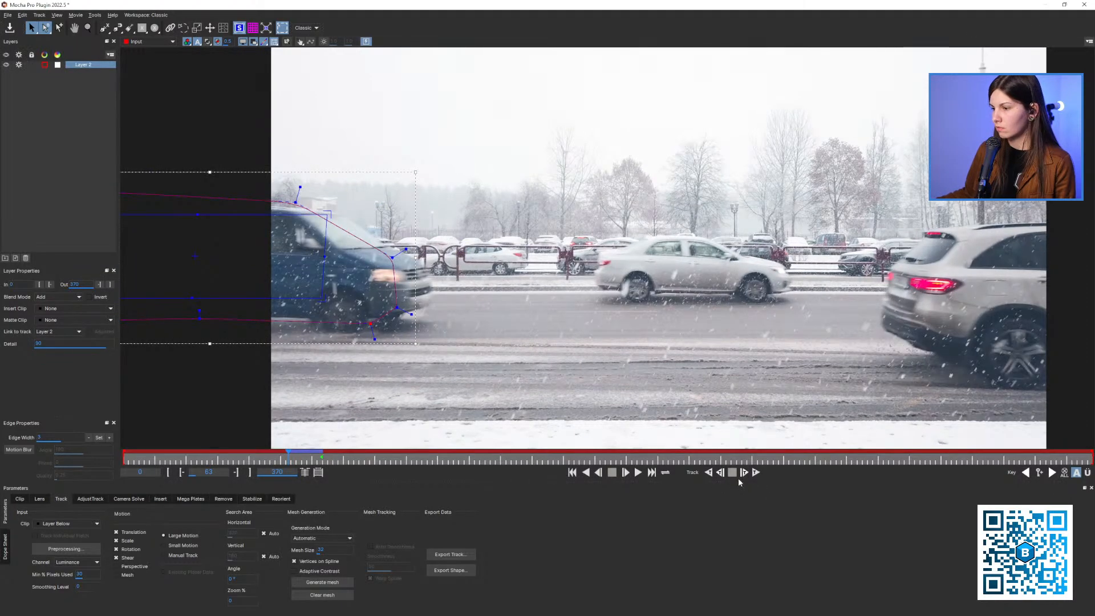
left_click(720, 473)
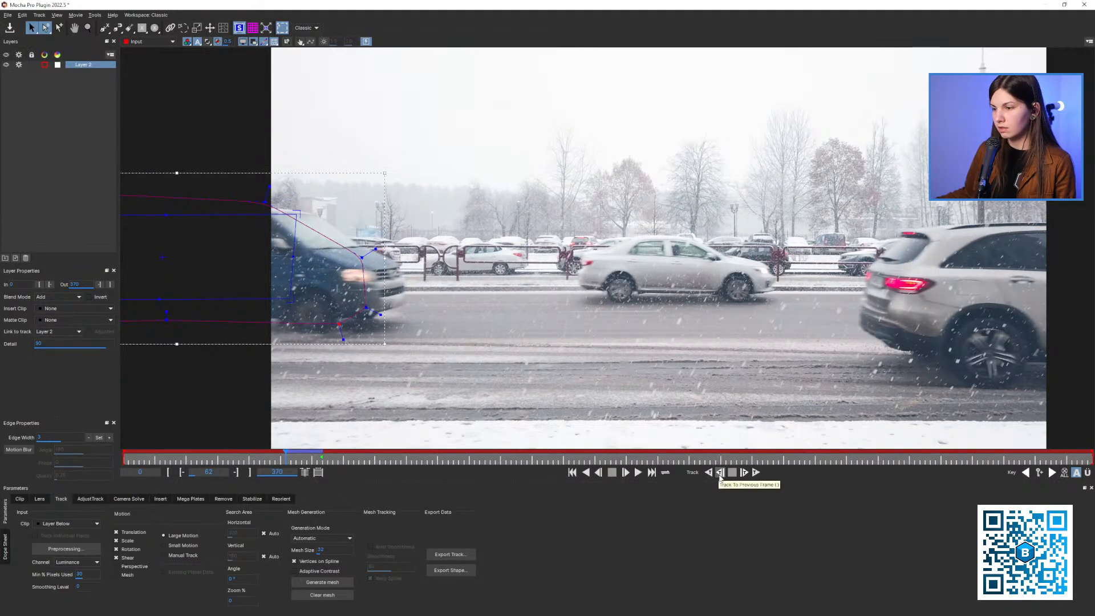
left_click(721, 474)
key("x")
left_click_drag(528, 345, 671, 339)
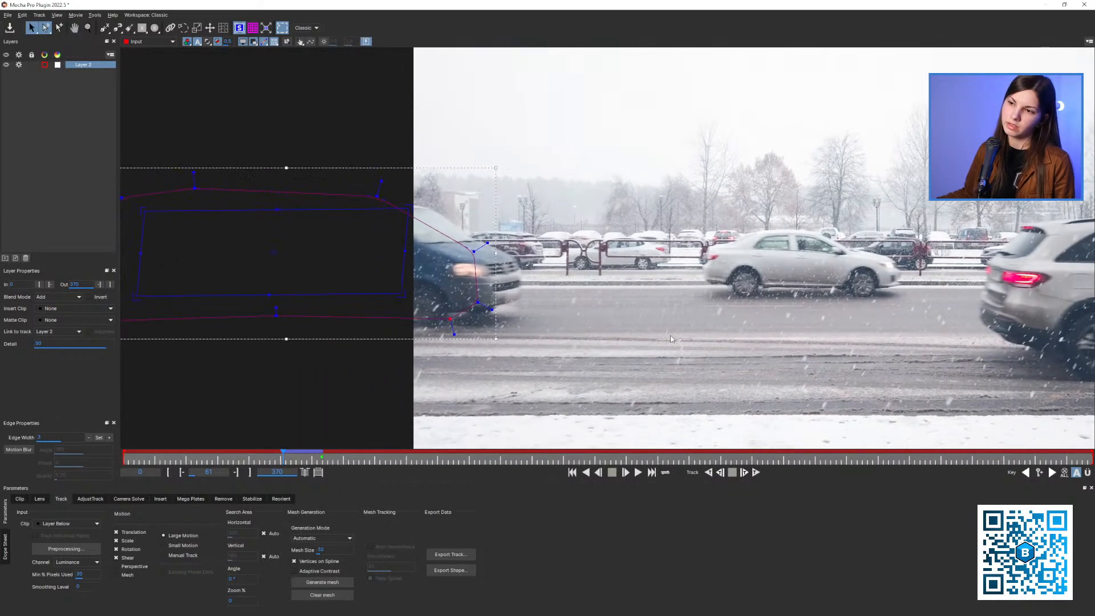
left_click(39, 285)
Return to frame 76 and track the van layer forward frame by frame to frame 89
key("z")
left_click_drag(136, 321, 228, 342)
key("x")
left_click_drag(457, 353, 305, 350)
left_click_drag(309, 457, 320, 454)
left_click(745, 473)
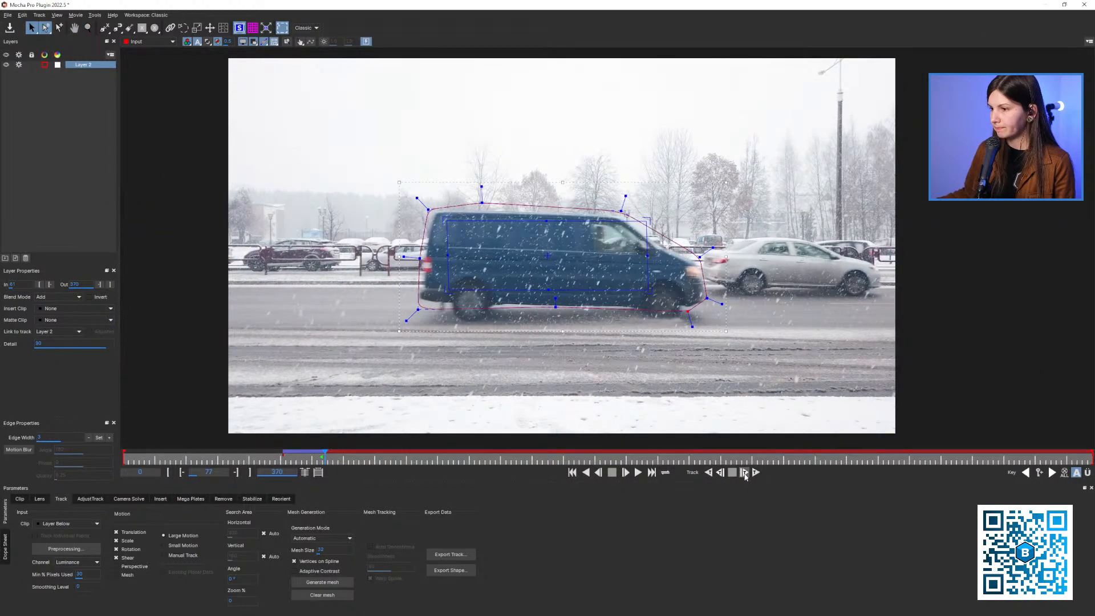
left_click(745, 472)
left_click(744, 473)
left_click(744, 473)
left_click(744, 472)
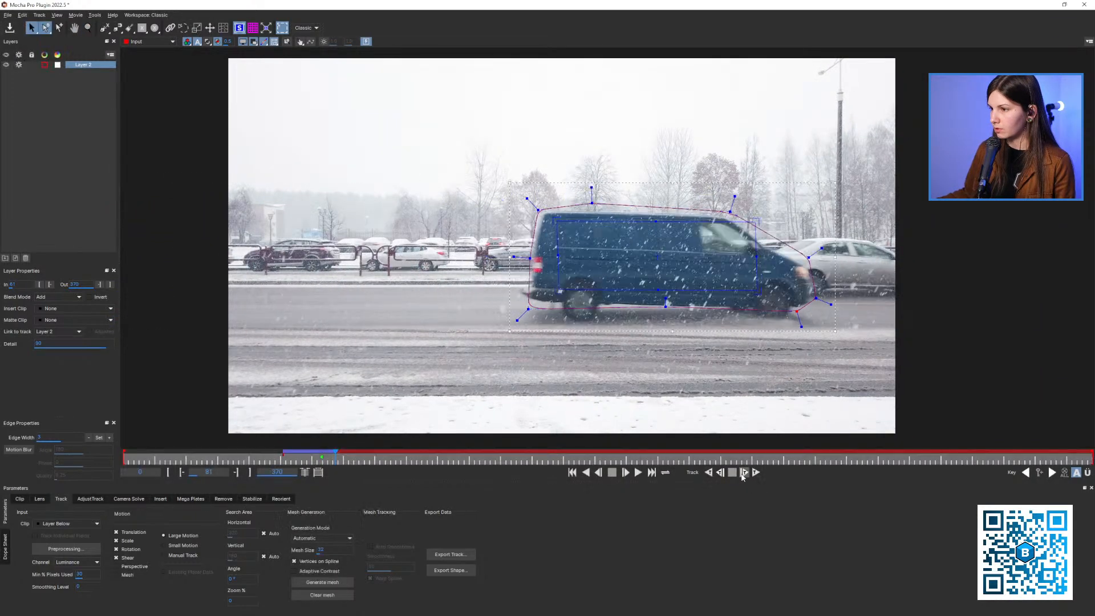
left_click(744, 472)
left_click(744, 473)
left_click(745, 472)
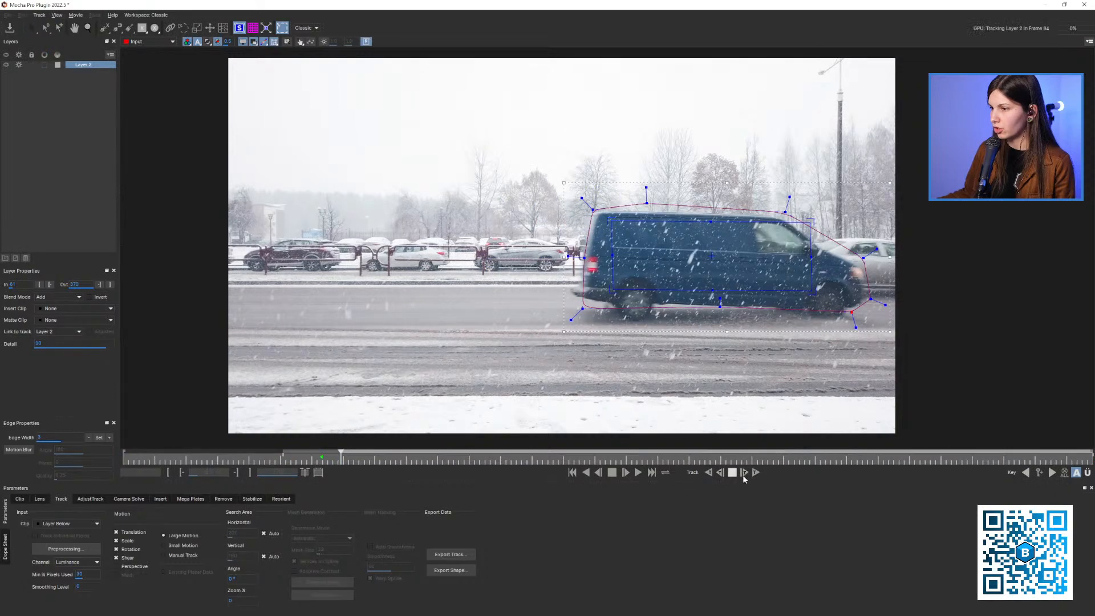
left_click(744, 473)
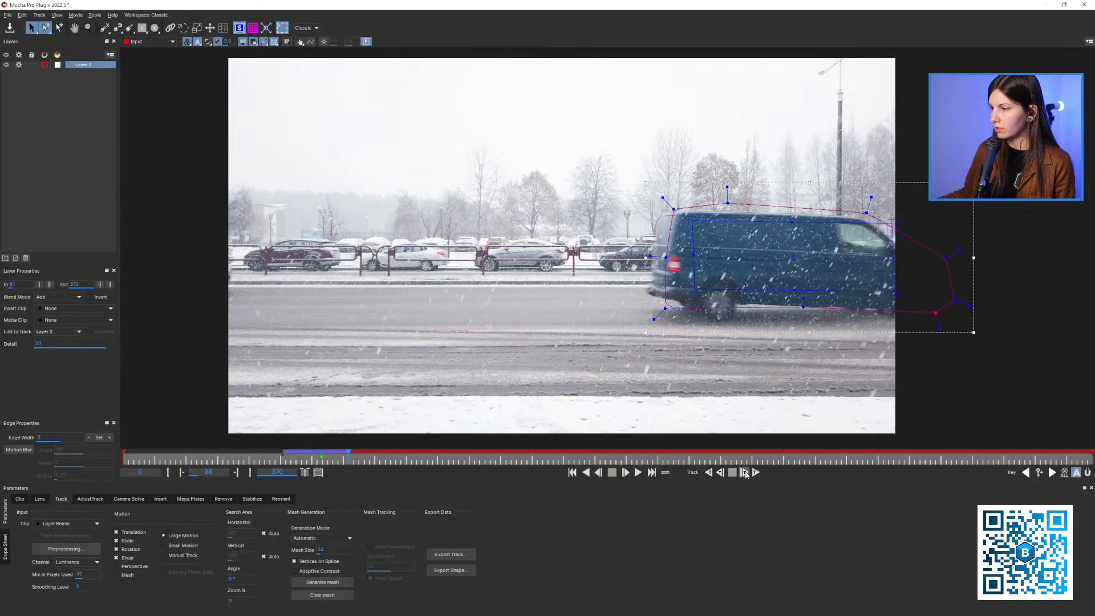
left_click(744, 473)
left_click(744, 472)
left_click(744, 473)
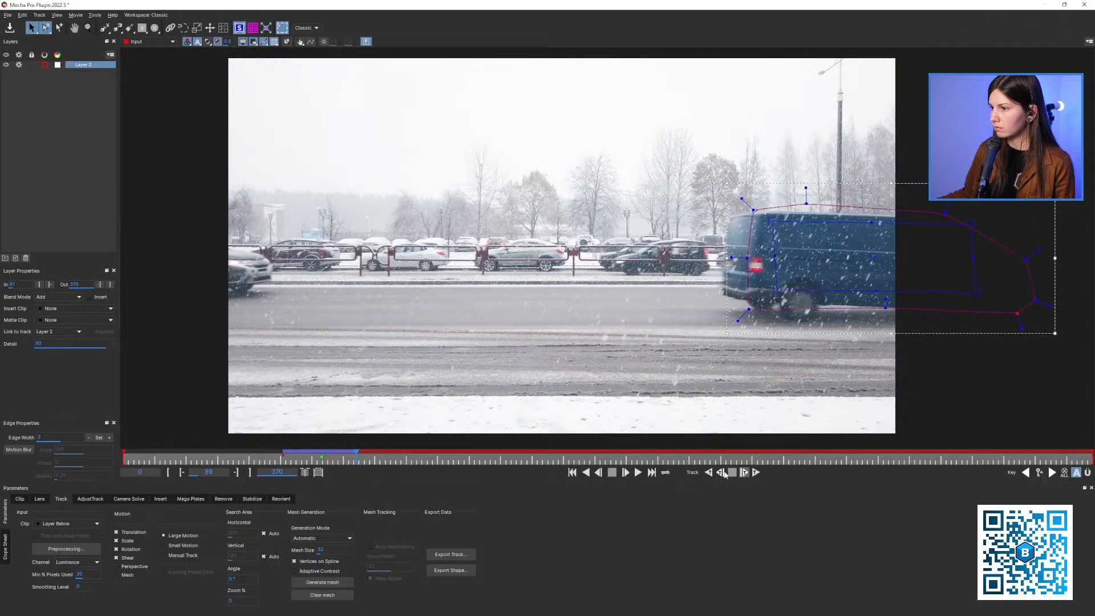
Check the van track by scrubbing with the Logo insert clip shown, and reset the insert clip to None
left_click_drag(339, 461, 308, 462)
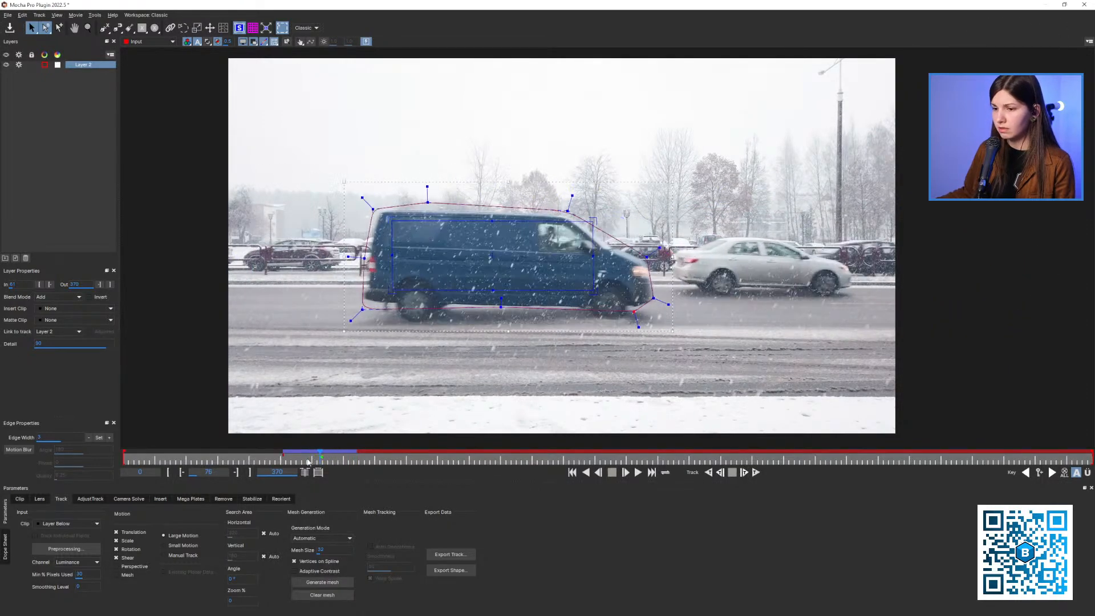
left_click(57, 309)
left_click(62, 343)
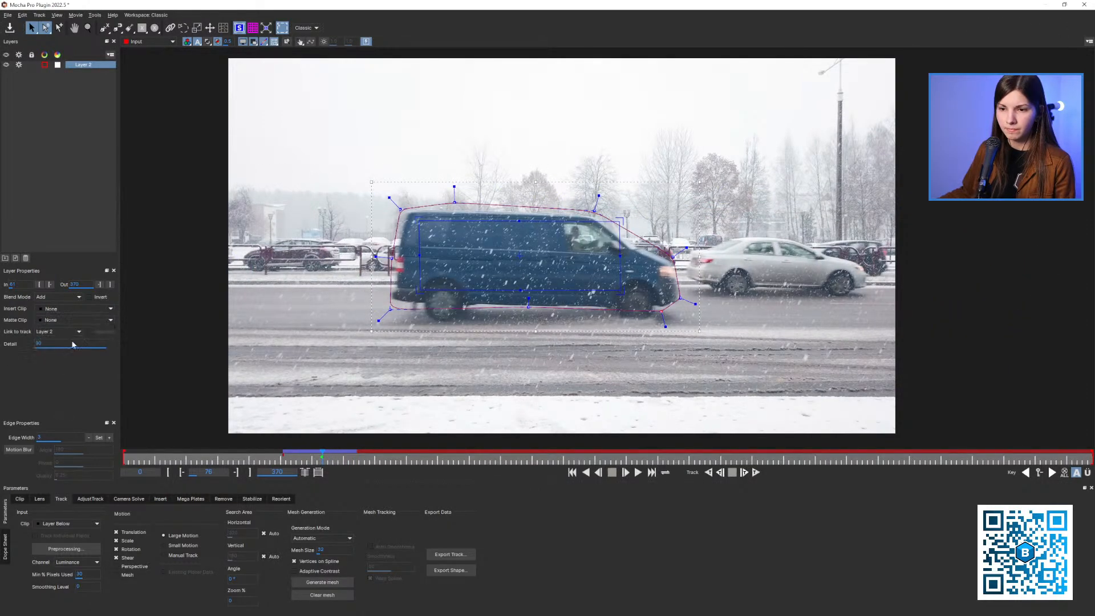
left_click_drag(360, 452, 316, 456)
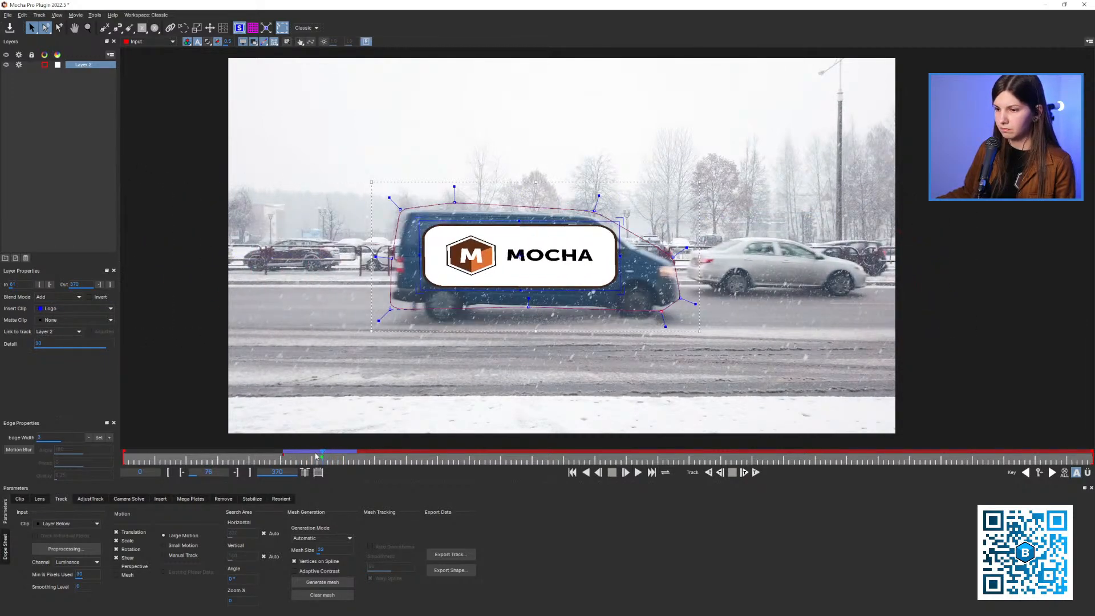
left_click(64, 313)
left_click(65, 326)
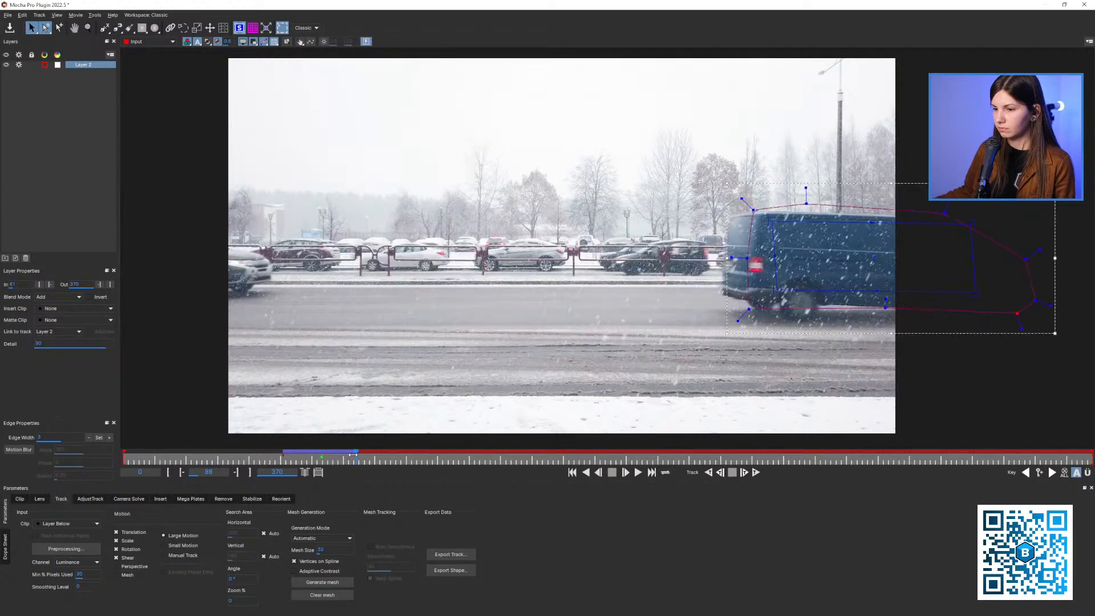
Track the van layer forward from frame 89 to frame 91
key("x")
left_click_drag(581, 362, 557, 365)
left_click(744, 472)
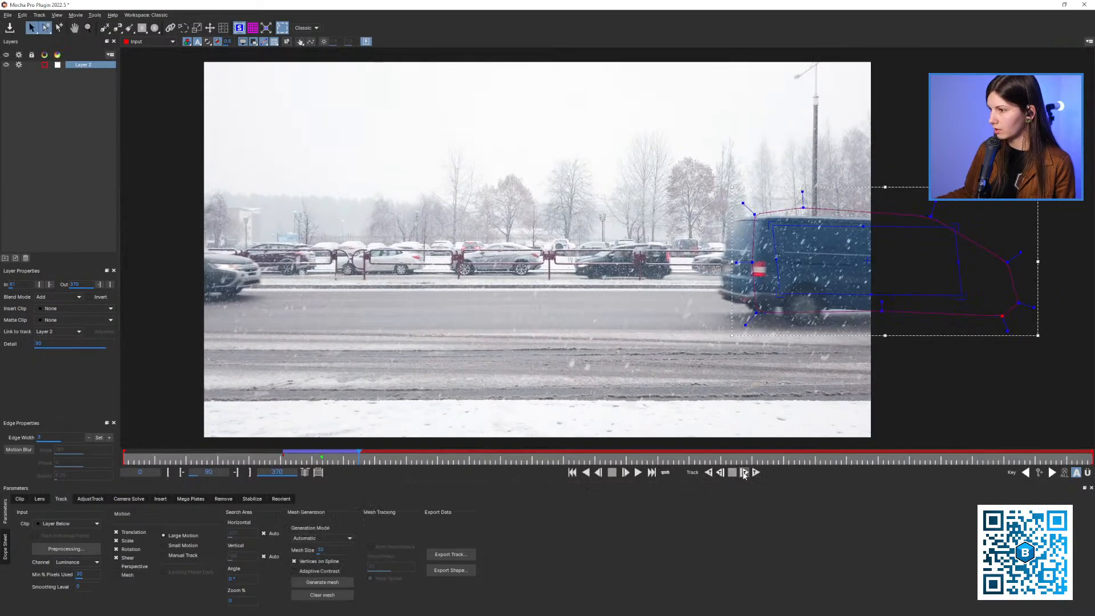
left_click(744, 472)
Step back and forth between frames 86 and 91 to examine how the spline follows the van's rear
key("x")
left_click_drag(676, 366, 528, 359)
key("z")
left_click_drag(528, 360, 581, 342)
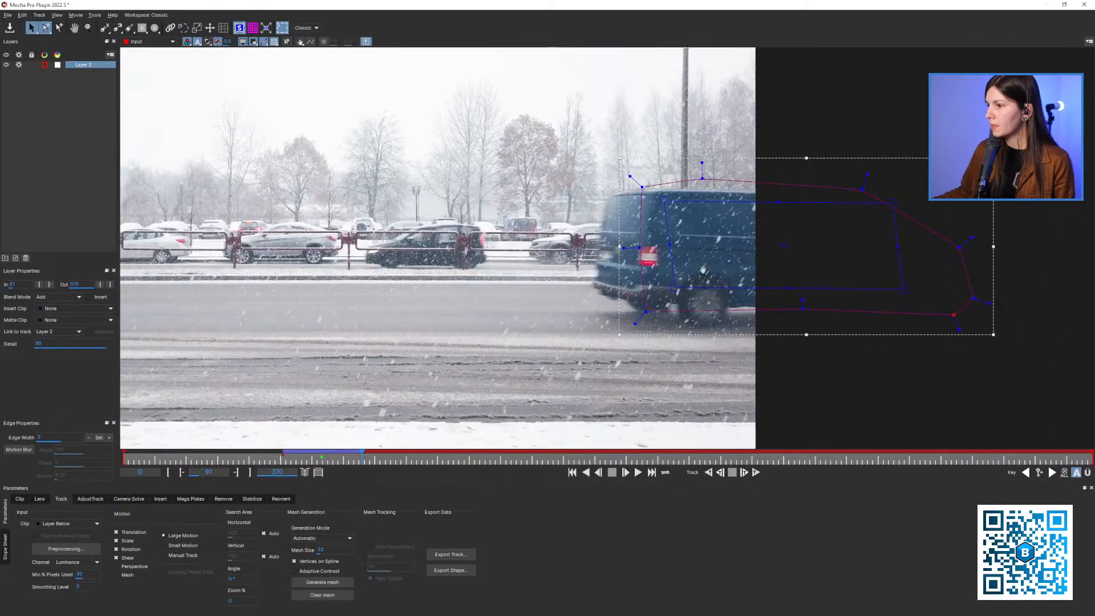
key("x")
left_click_drag(763, 259, 725, 292)
key("Left")
key("Left")
key("Left")
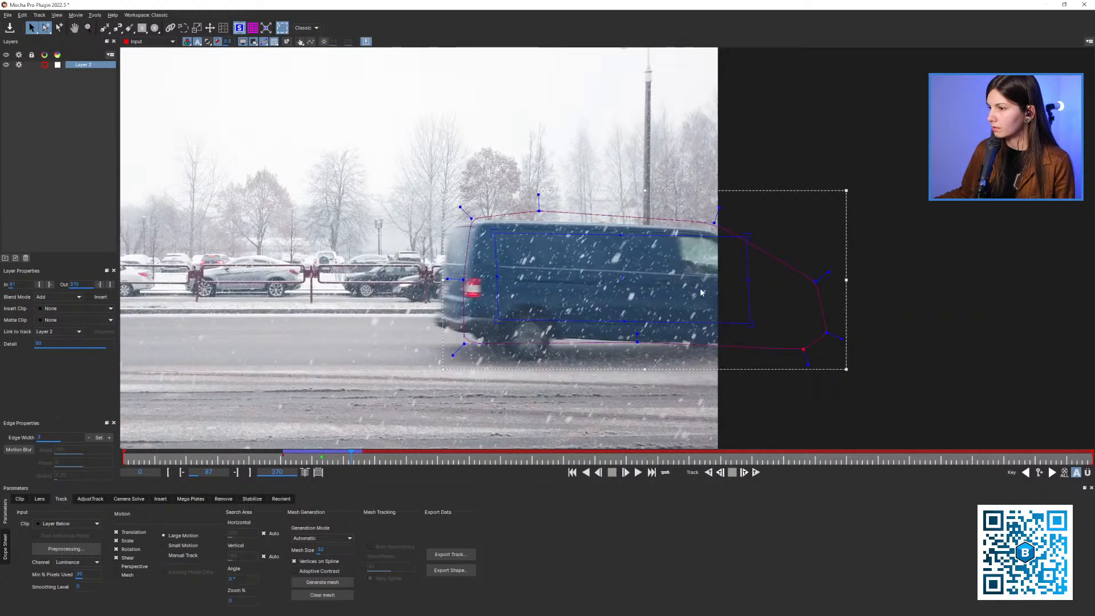
key("Right")
key("Right")
key("Right")
key("Left")
key("Left")
key("Left")
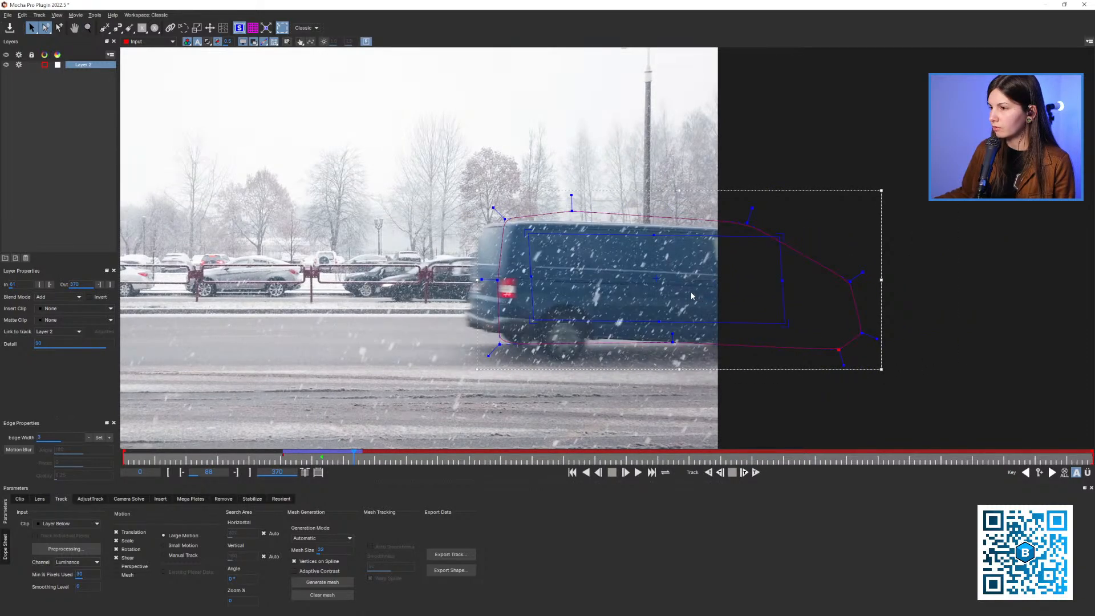
key("x")
left_click_drag(674, 296, 724, 288)
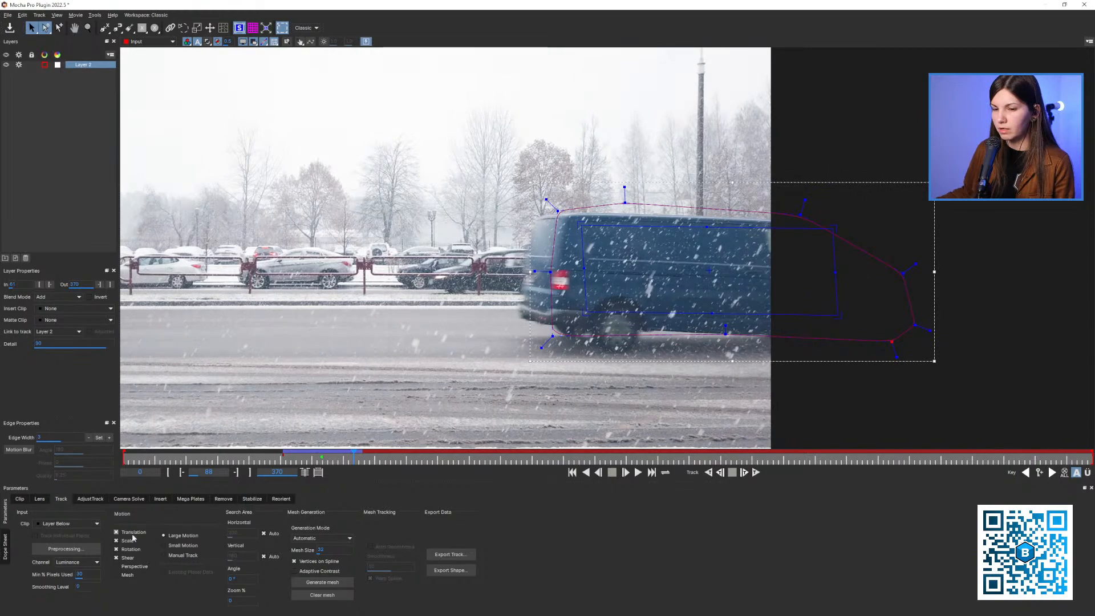
key("Left")
key("Left")
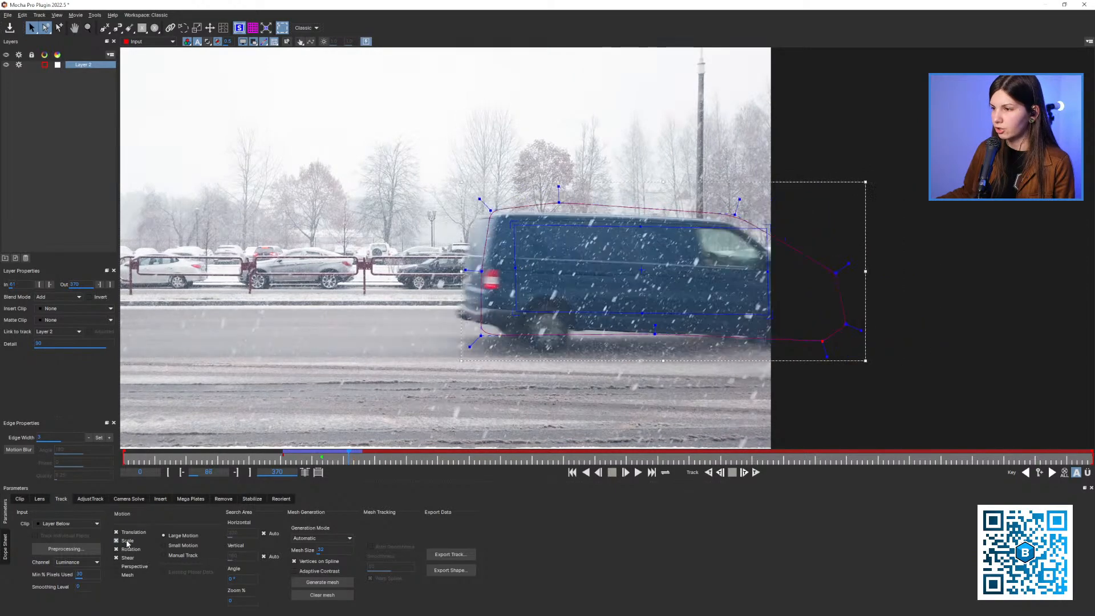
Limit the tracked motion to Translation only and retrack the van layer forward from frame 86 to frame 94
left_click(126, 542)
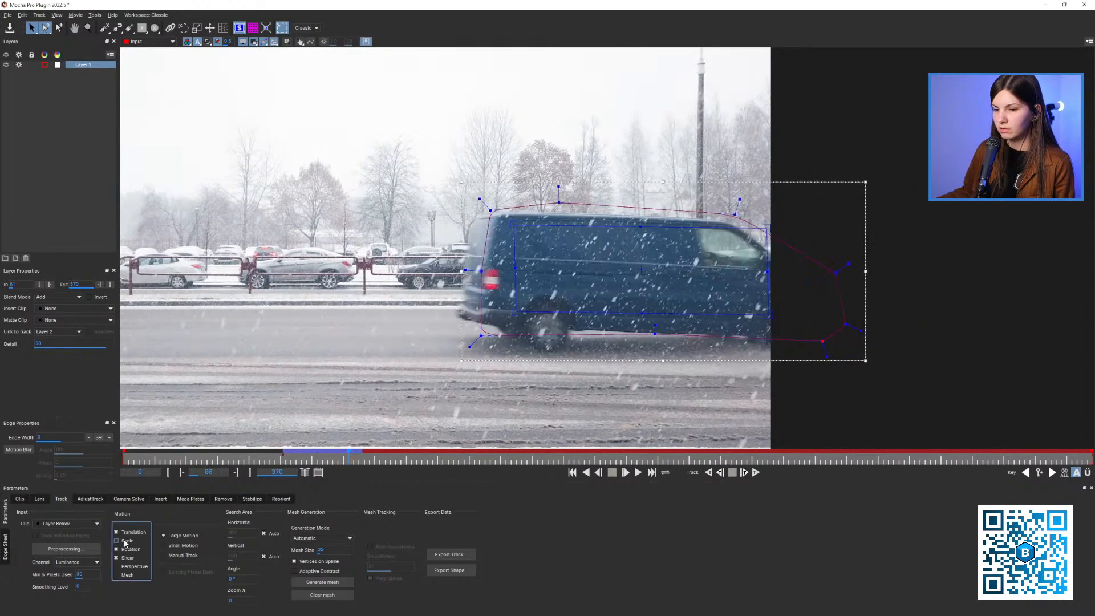
left_click(744, 472)
left_click(745, 472)
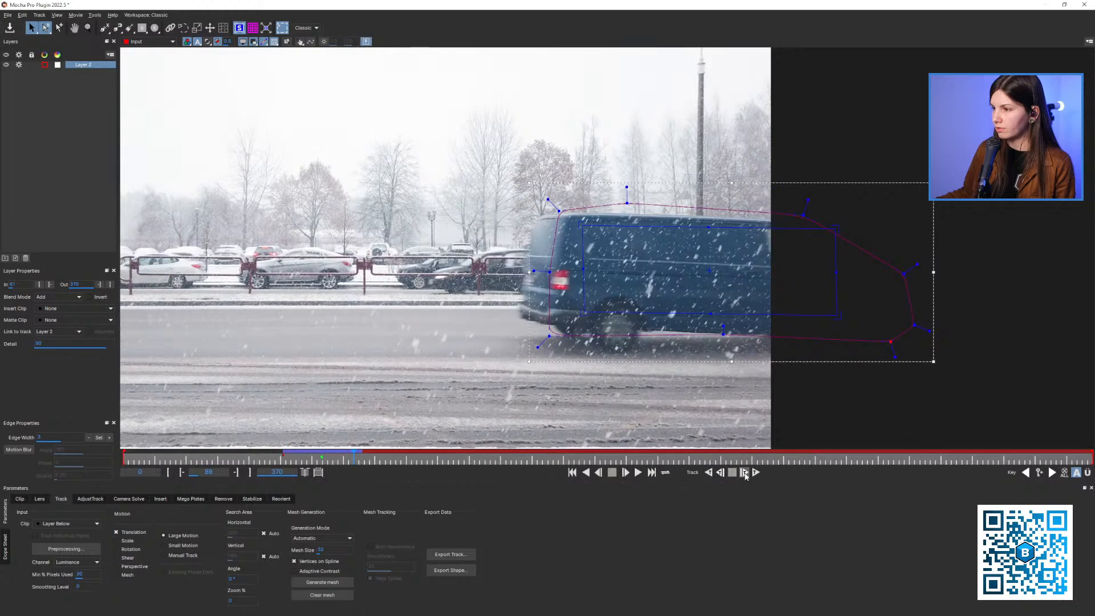
left_click(744, 472)
left_click(745, 473)
left_click(744, 472)
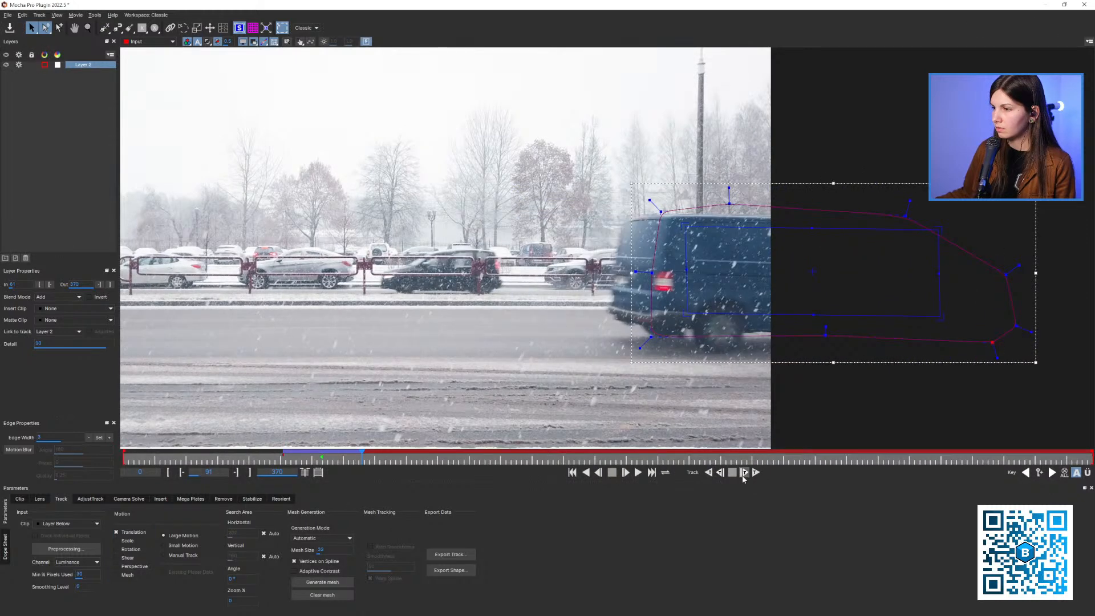
left_click(745, 472)
left_click(744, 472)
left_click(745, 473)
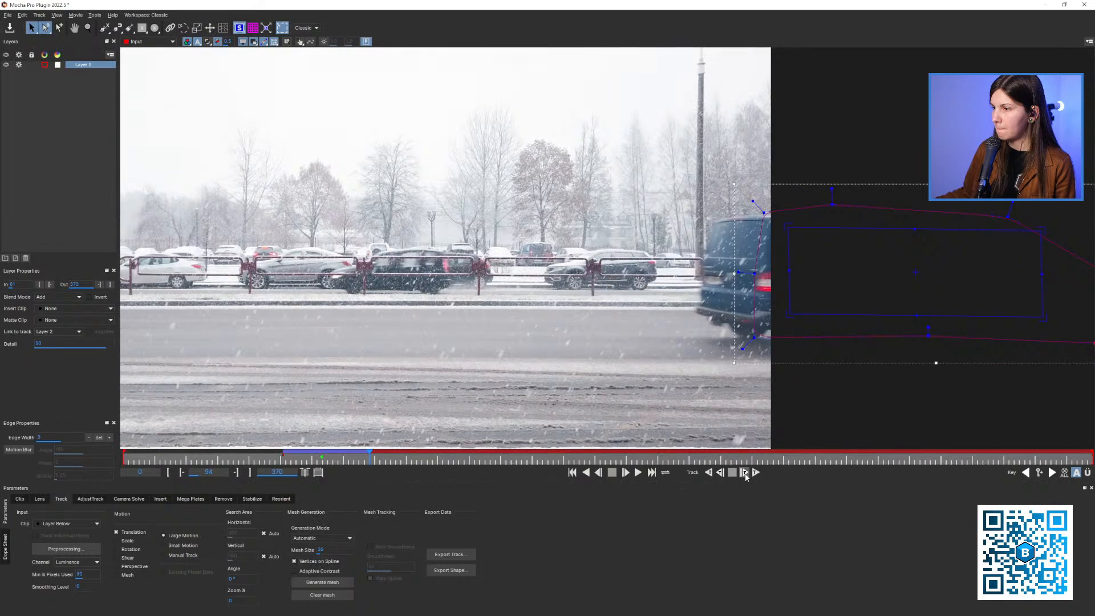
left_click(744, 472)
Set the van layer's out point to frame 95 and return to frame 76
key("z")
left_click_drag(715, 325, 698, 341)
key("x")
left_click_drag(698, 342, 679, 357)
key("z")
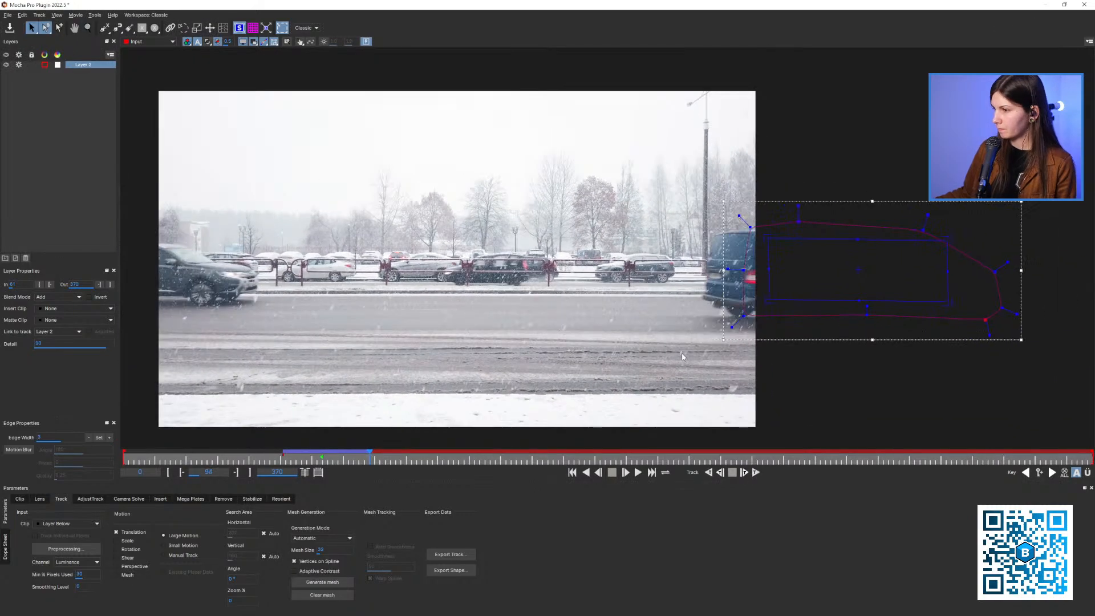
key("z")
left_click_drag(564, 307, 569, 301)
left_click_drag(371, 460, 322, 463)
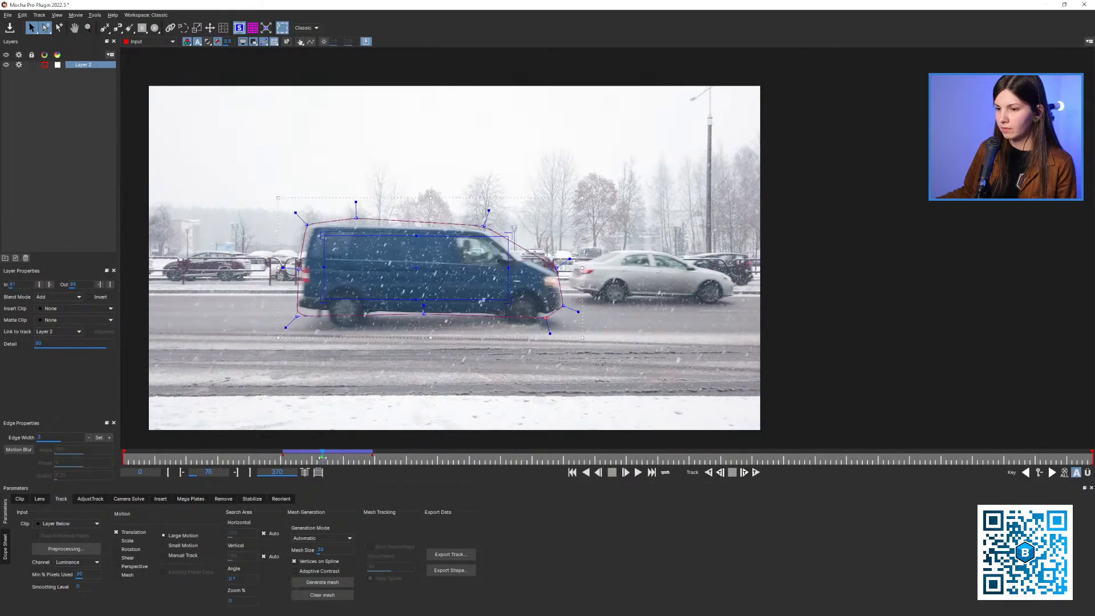
key("x")
left_click_drag(331, 408, 396, 386)
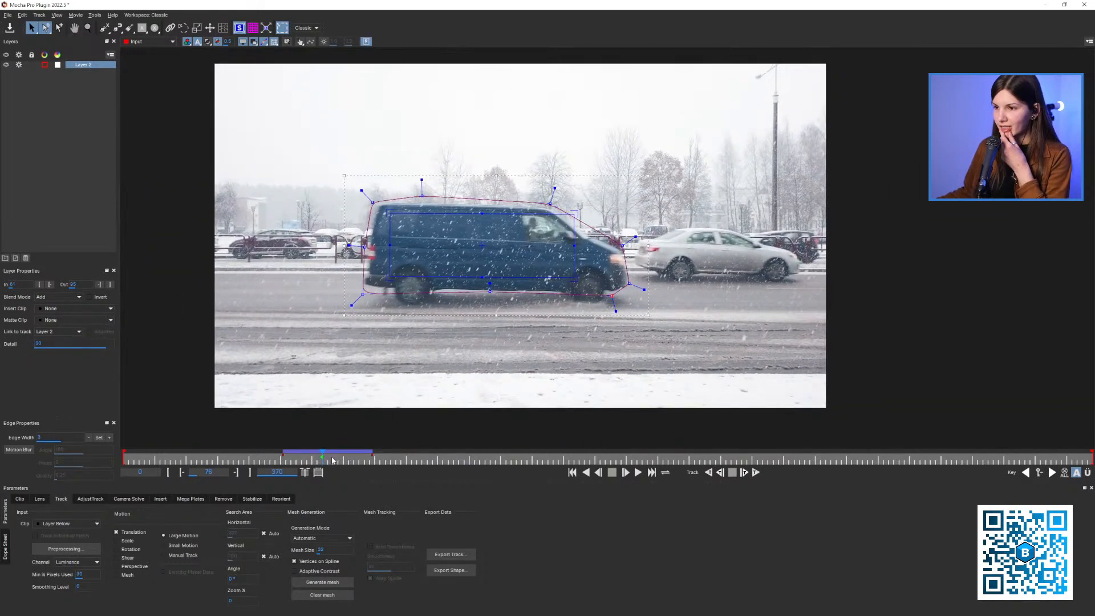
left_click_drag(330, 461, 320, 478)
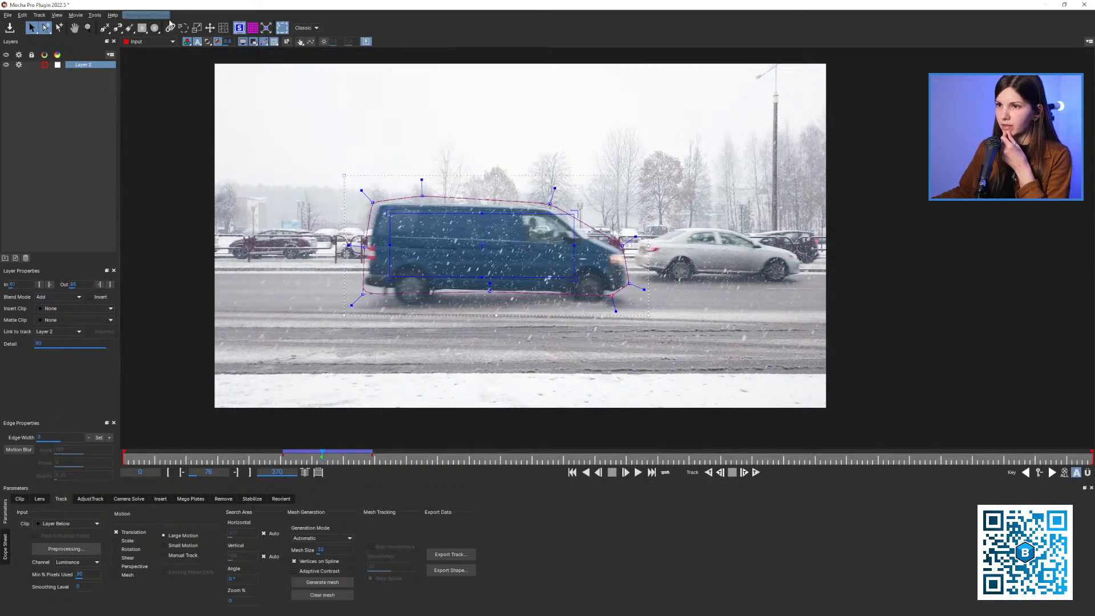
Expand the planar surface to the full image and copy the After Effects CC Power Pin tracking data to the clipboard
left_click(266, 30)
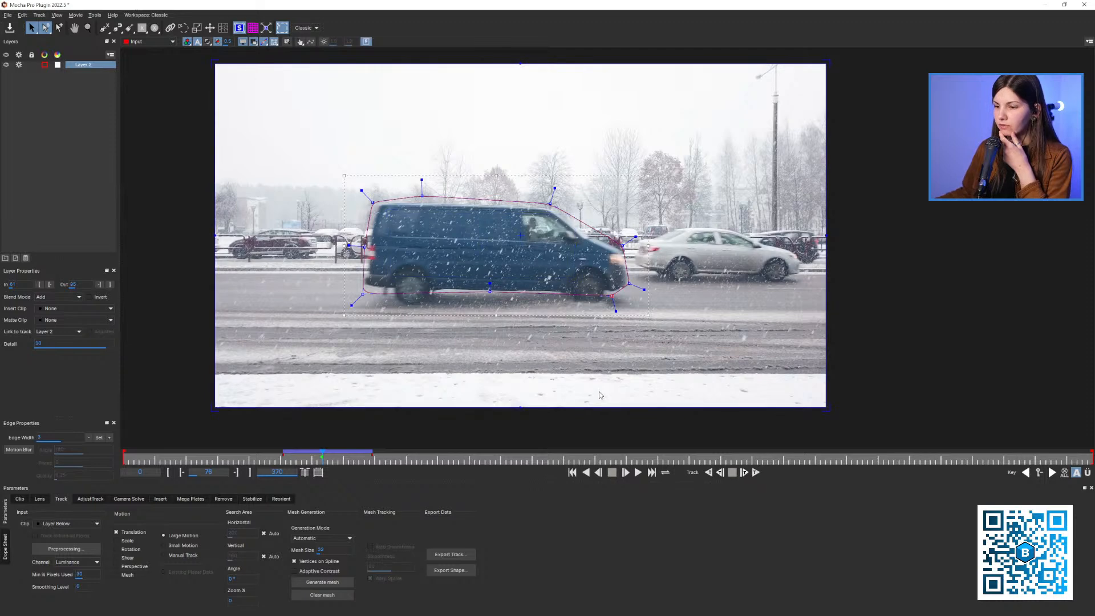
left_click(459, 553)
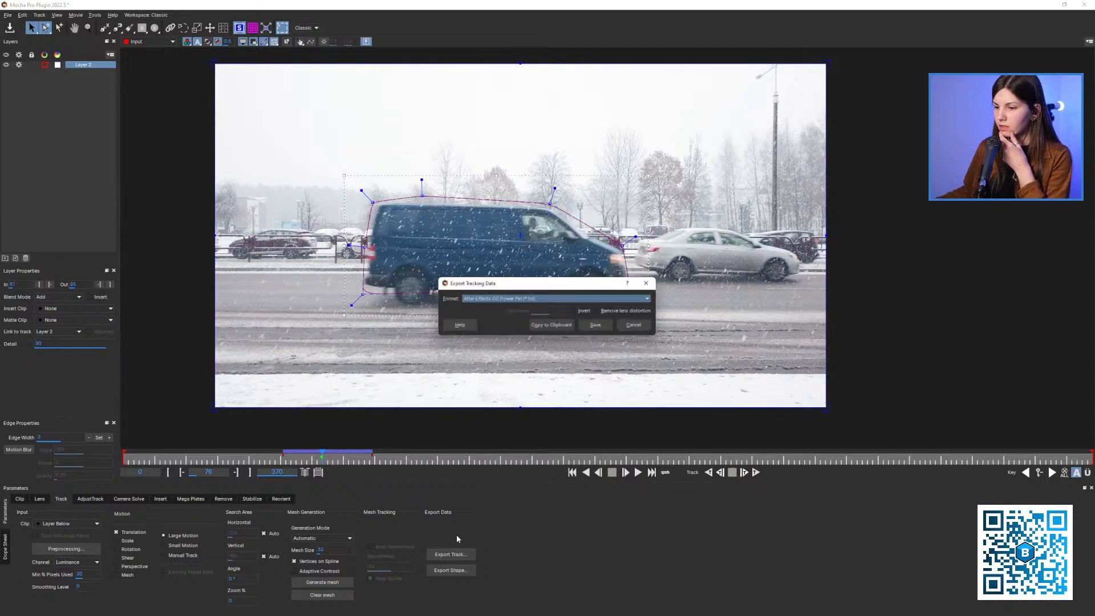
left_click(552, 325)
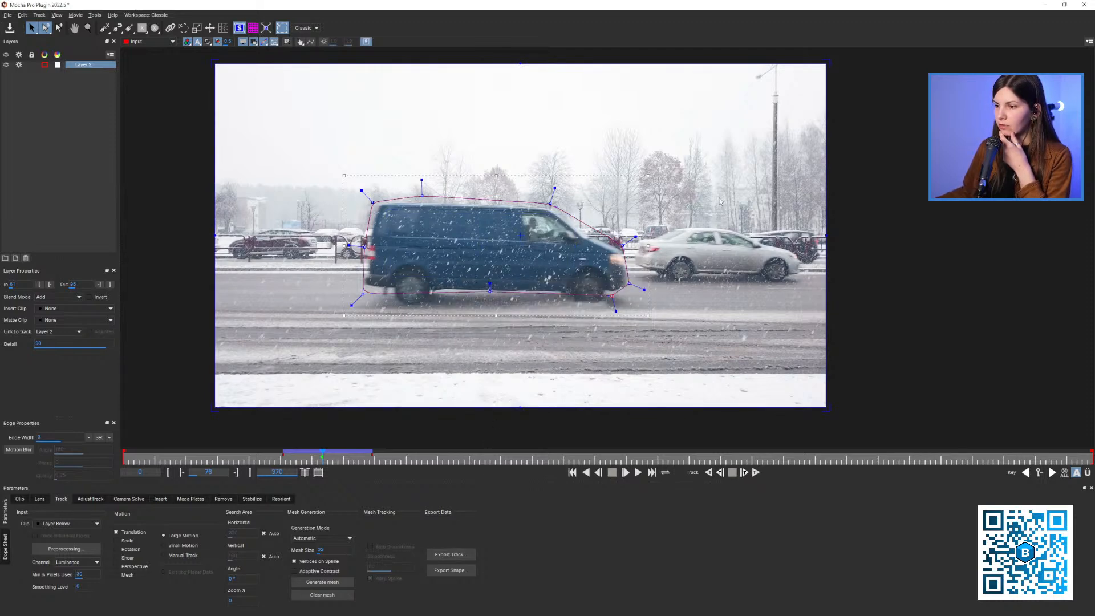
Save the Mocha project, return to After Effects and duplicate the road footage layer in the ROAD composition
left_click(1084, 5)
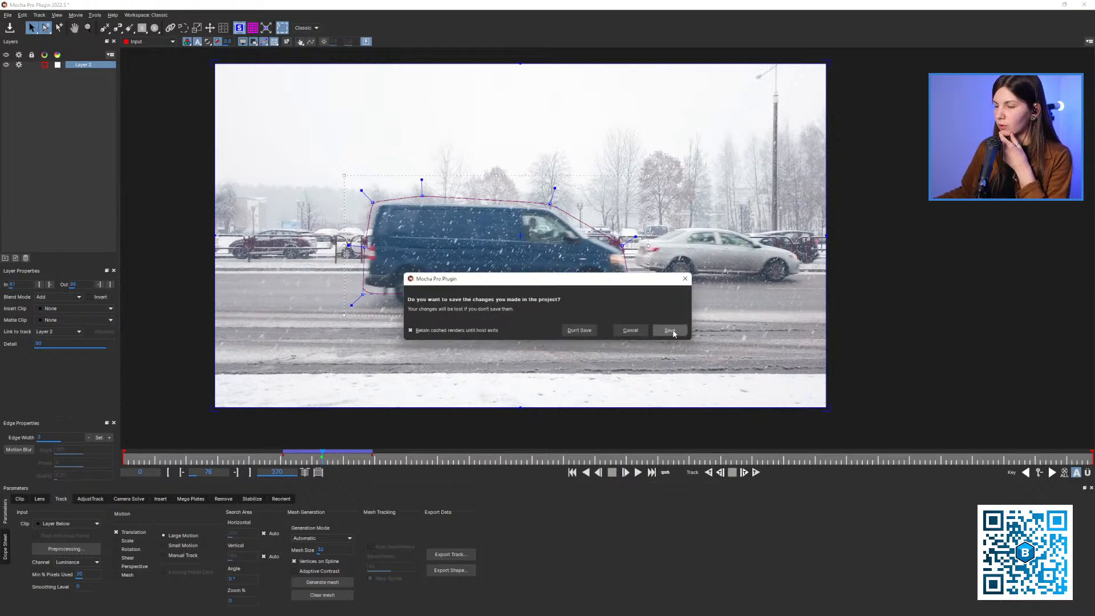
left_click(672, 332)
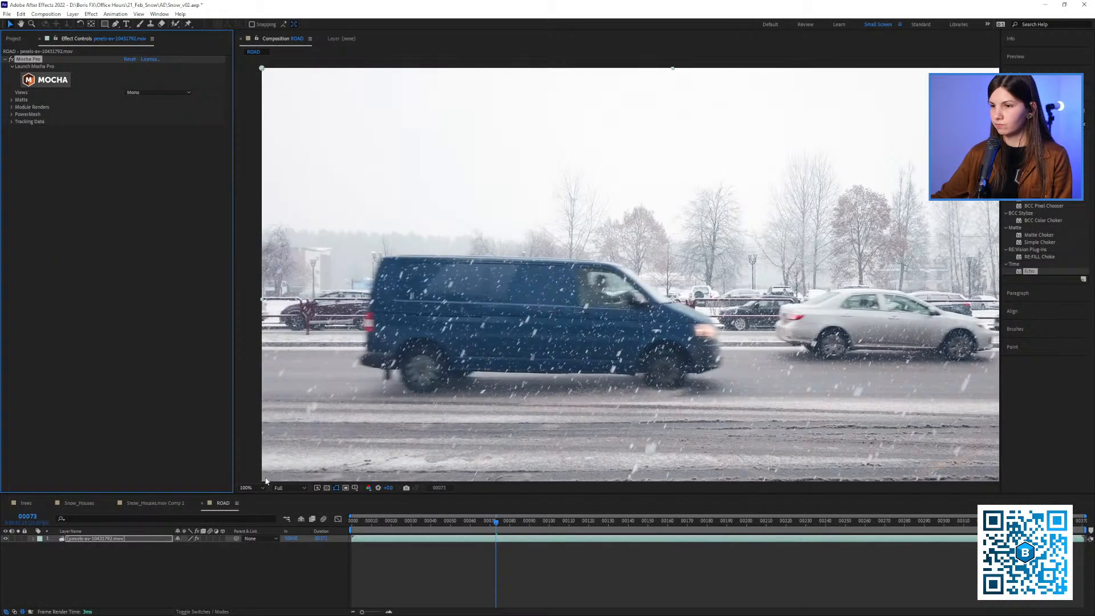
left_click(166, 557)
left_click(122, 539)
key("ctrl+d")
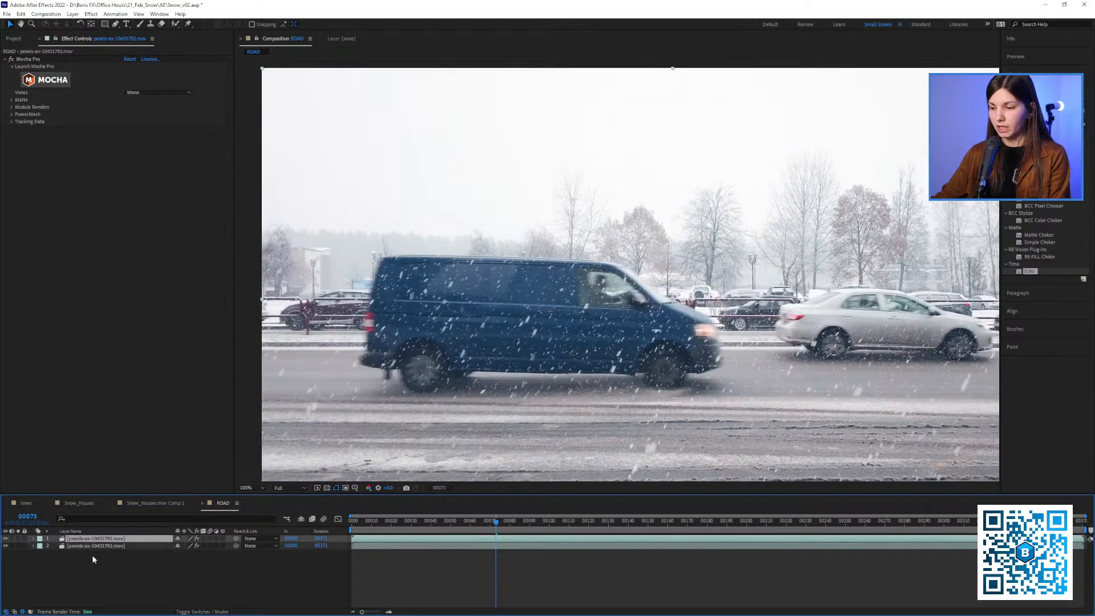
Try the copied CC Power Pin data on the duplicated layer from frame 0, with Unstretch enabled, and preview the motion
key("Home")
key("ctrl+v")
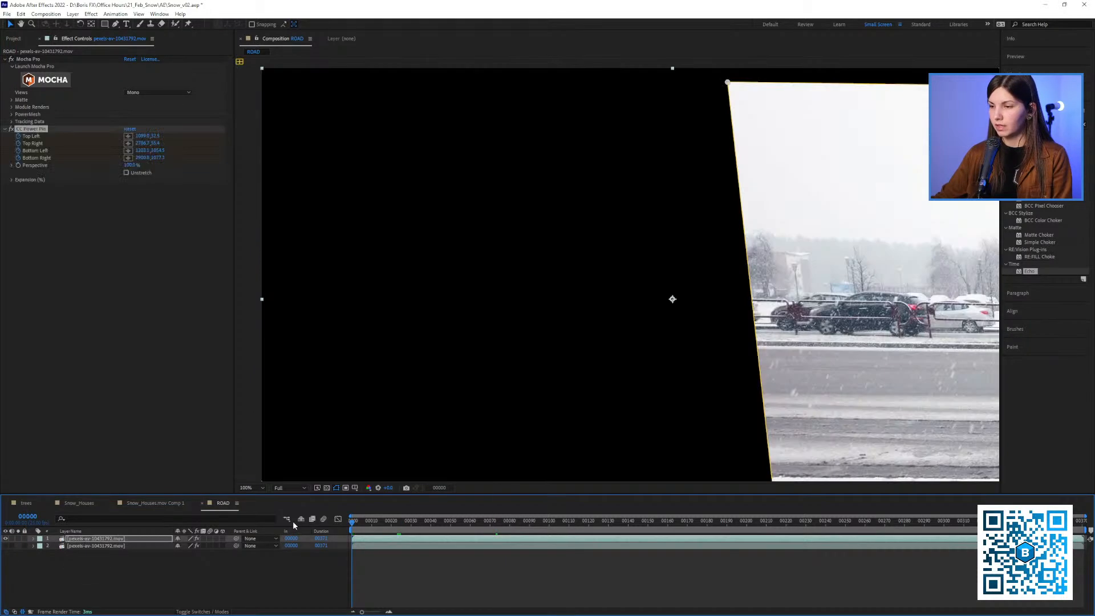
mouse_move(399, 522)
left_mouse_down()
mouse_move(513, 522)
mouse_move(373, 520)
mouse_move(399, 521)
left_mouse_up()
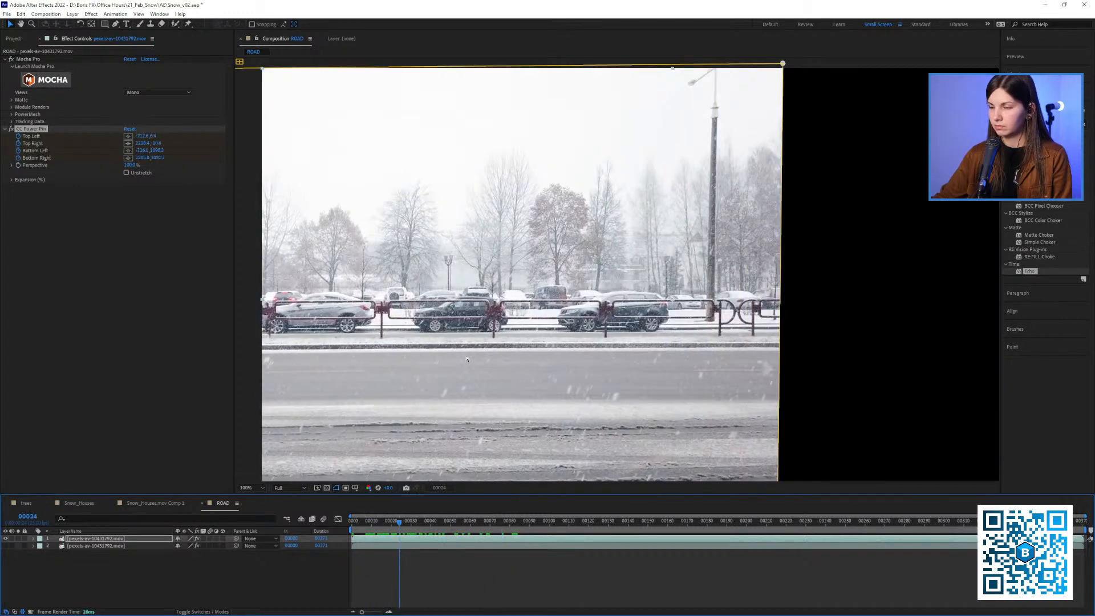
scroll(376, 365, "down", 1)
left_click(138, 172)
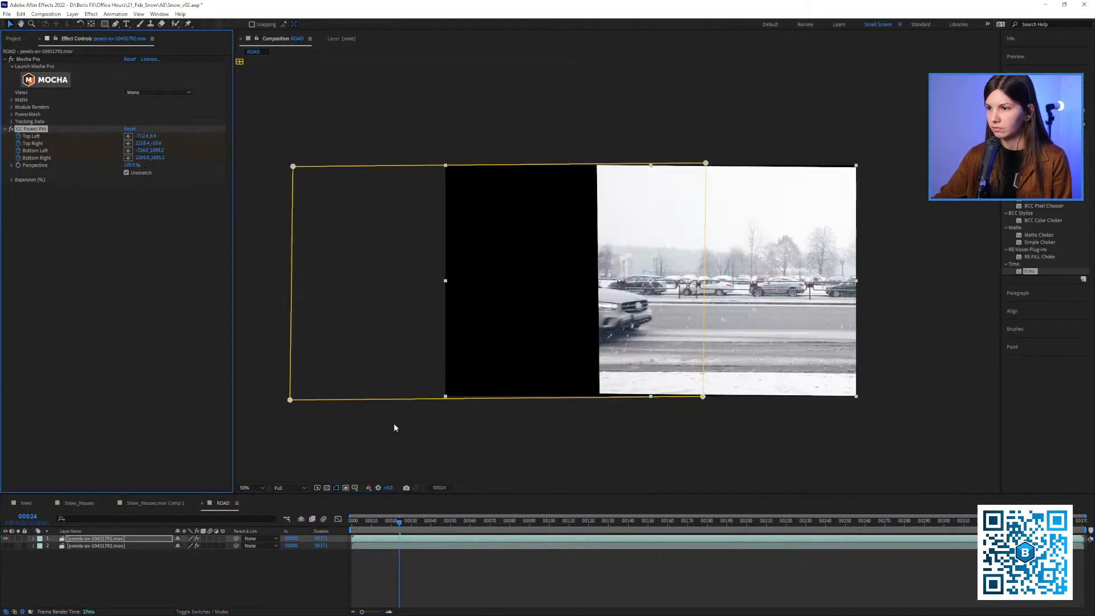
left_click(419, 538)
key("space")
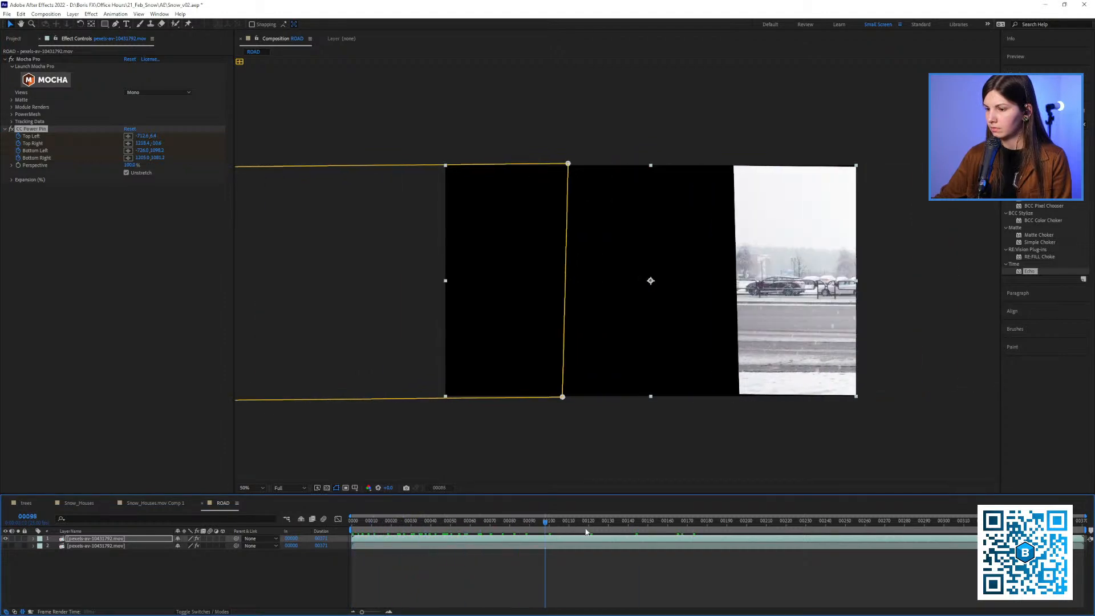
left_click_drag(857, 496, 344, 517)
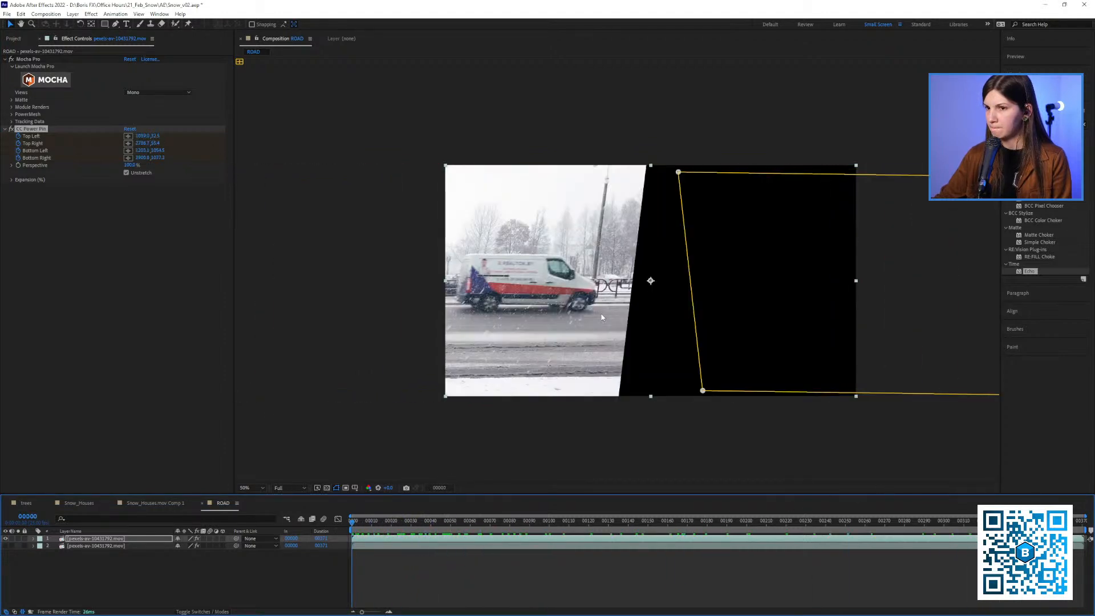
Turn off Unstretch and delete the CC Power Pin effect from the duplicated layer
left_click_drag(569, 293, 464, 303)
left_click_drag(388, 534, 349, 527)
left_click(142, 173)
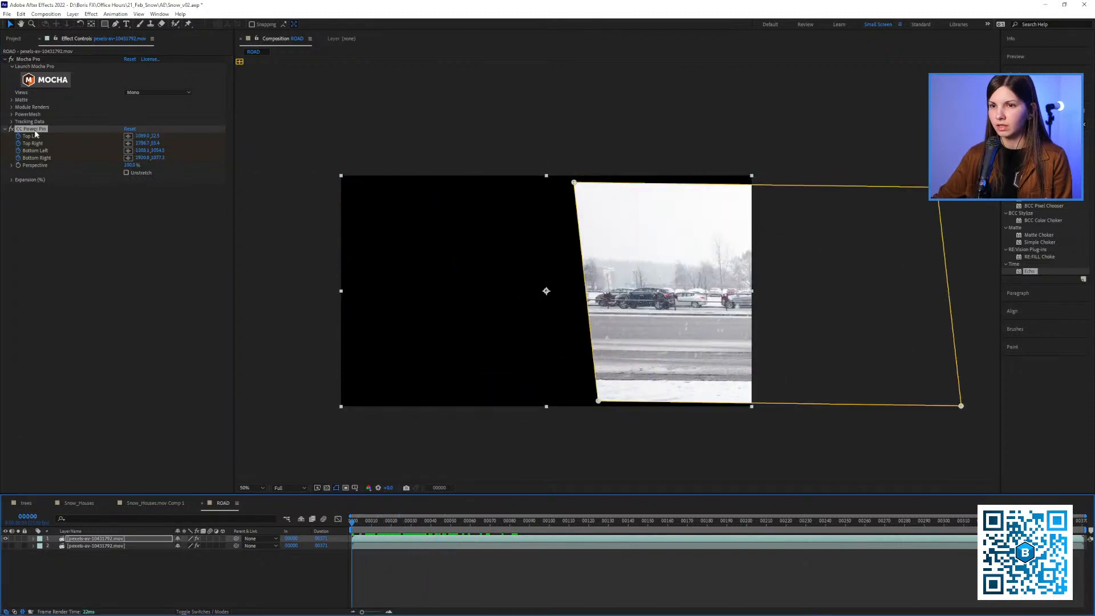
left_click(33, 130)
key("Delete")
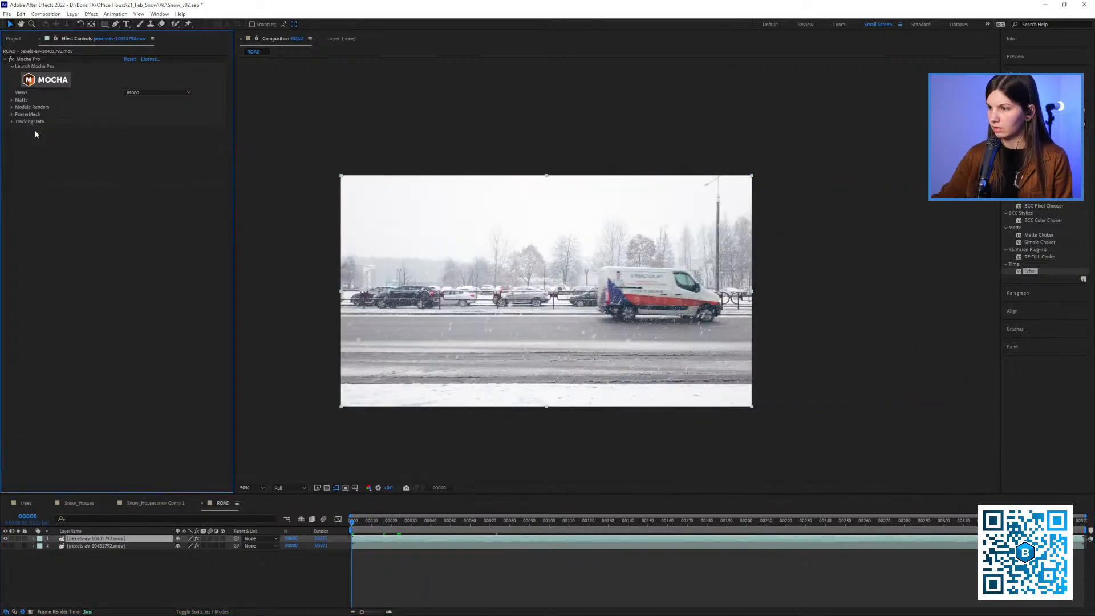
Reopen the layer's Mocha Pro project, examine the van's spline and surface at frame 76, and return to After Effects
left_click(64, 79)
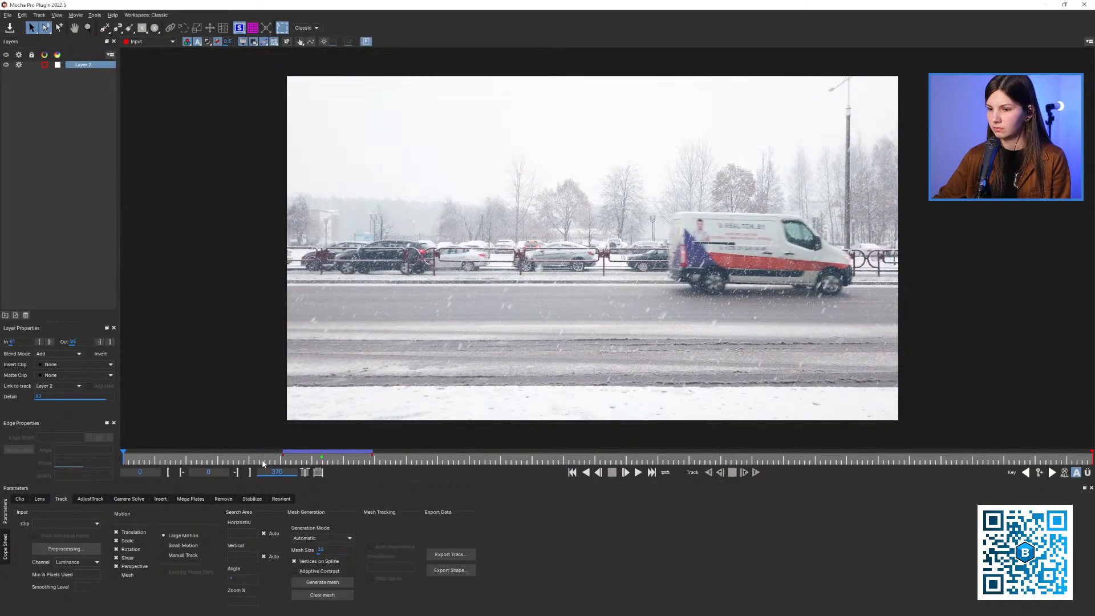
left_click_drag(261, 460, 321, 468)
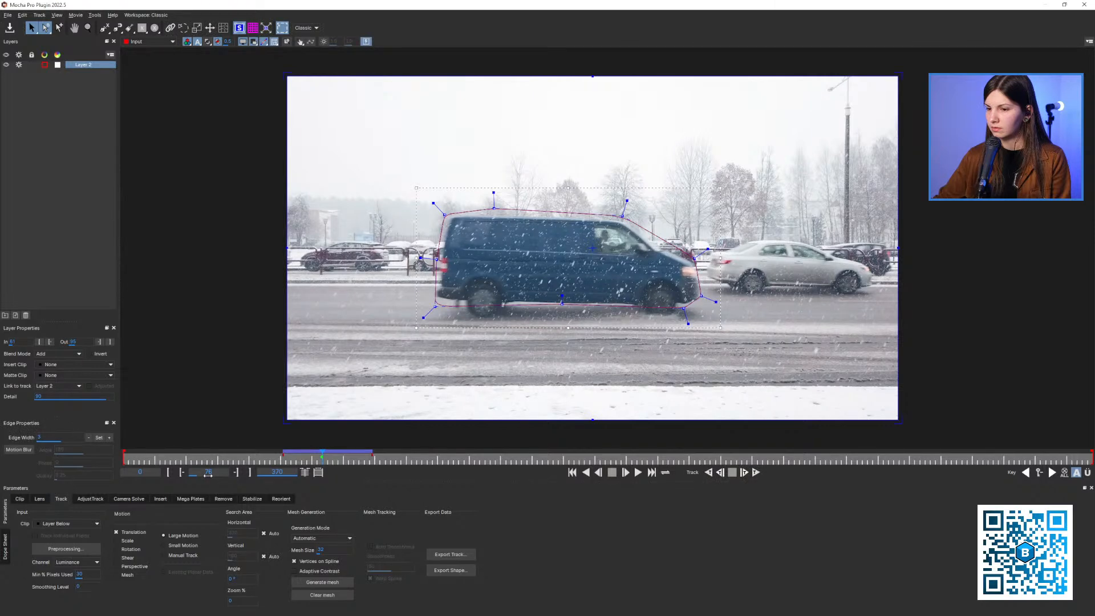
left_click(1085, 4)
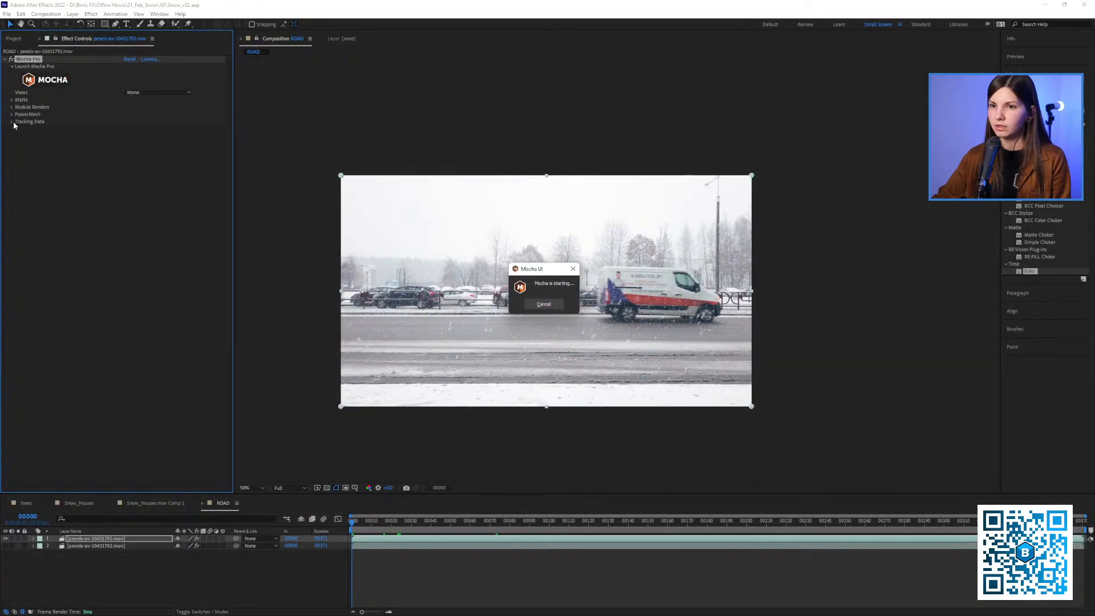
Create tracking data from the Mocha van layer in the Mocha Pro effect and enable Invert
left_click(68, 122)
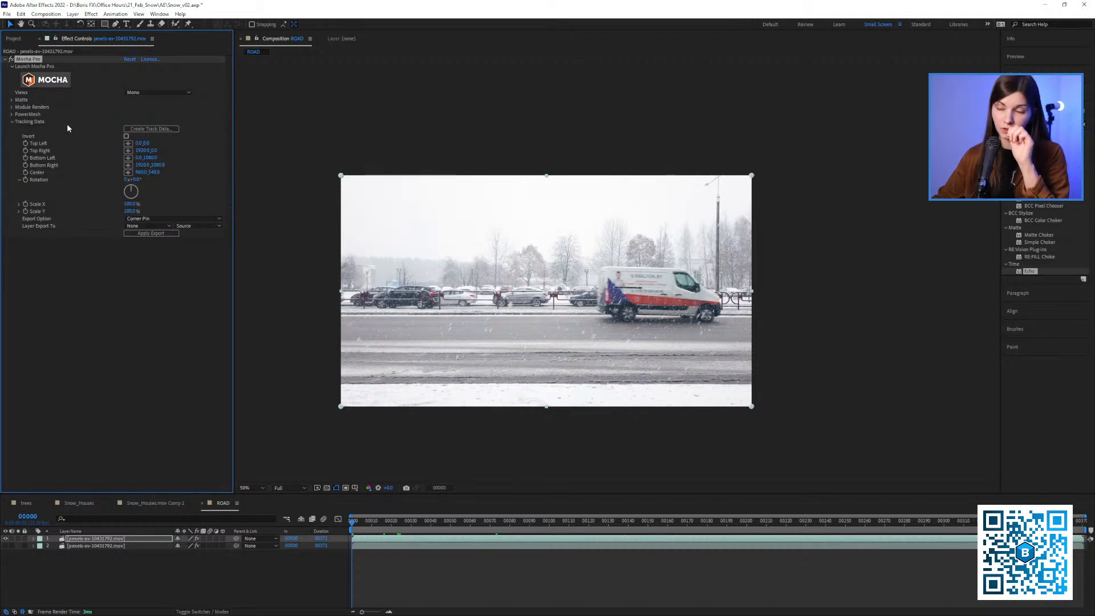
left_click(132, 130)
left_click(557, 313)
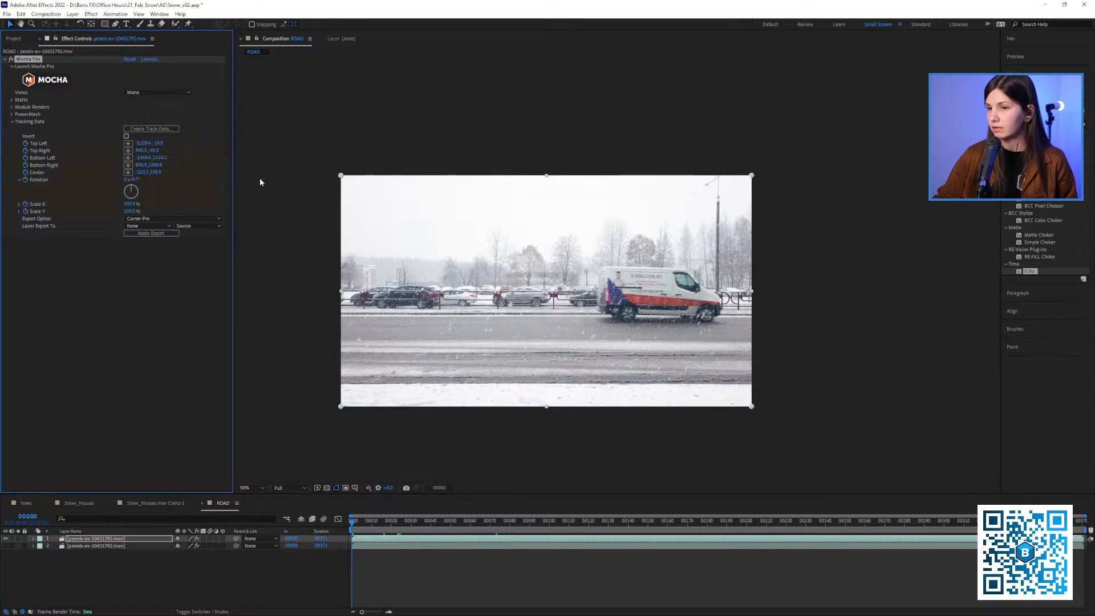
left_click(126, 136)
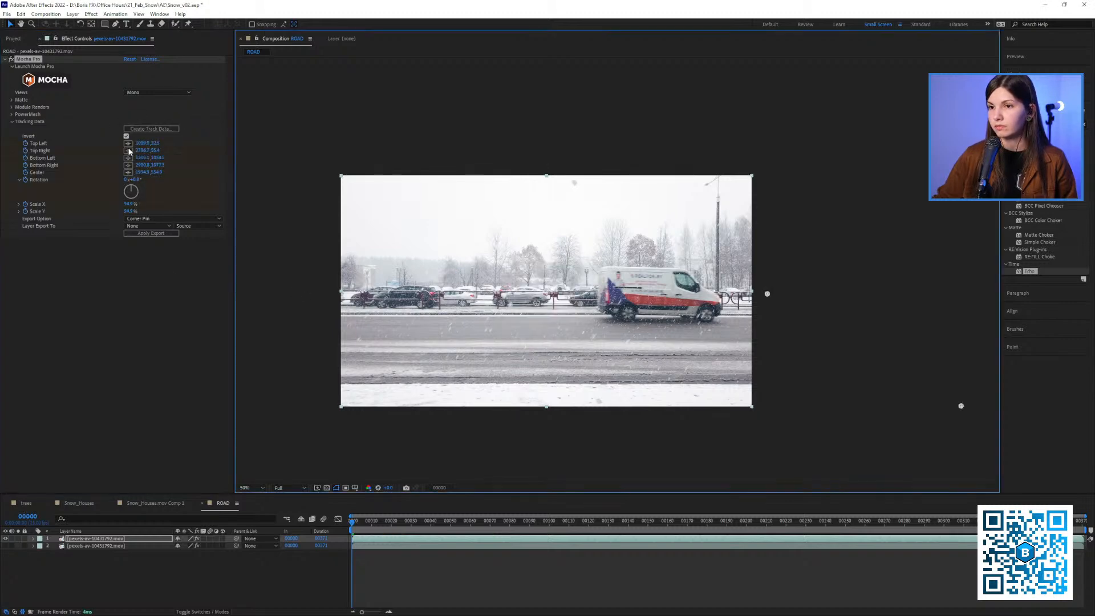
Export the inverted track as a Corner Pin to layer 1, pexels-av-10431792.mov
left_click(148, 226)
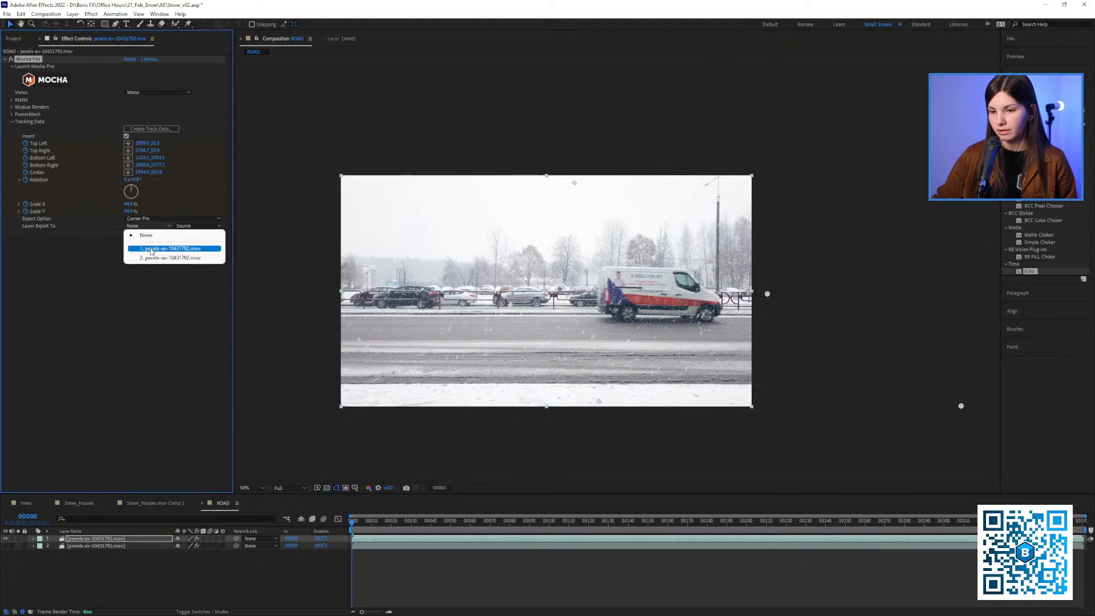
left_click(152, 252)
left_click(153, 227)
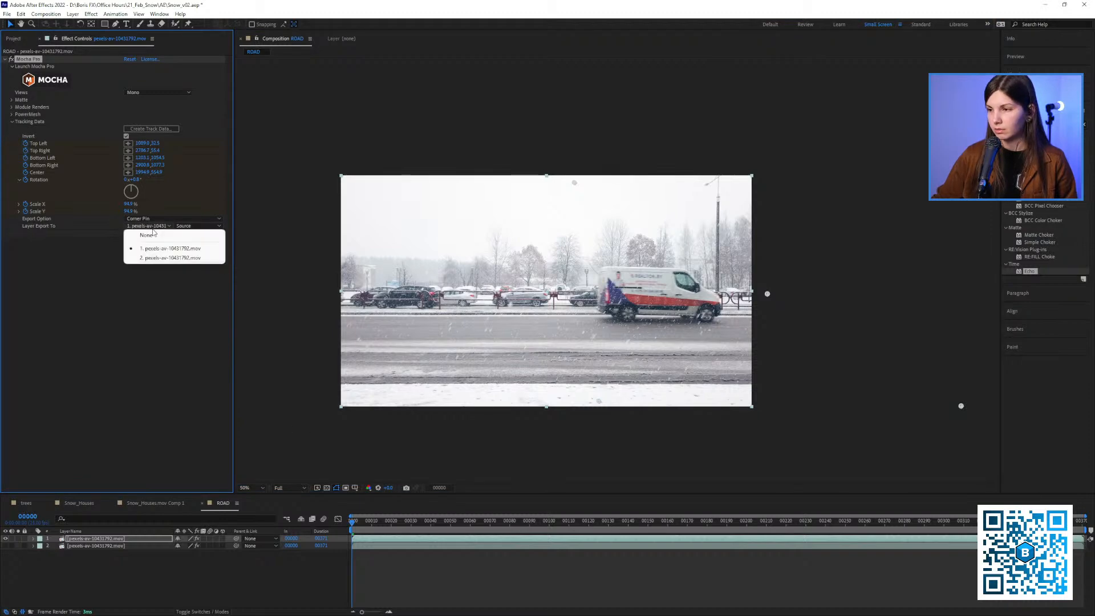
left_click(152, 248)
left_click(149, 233)
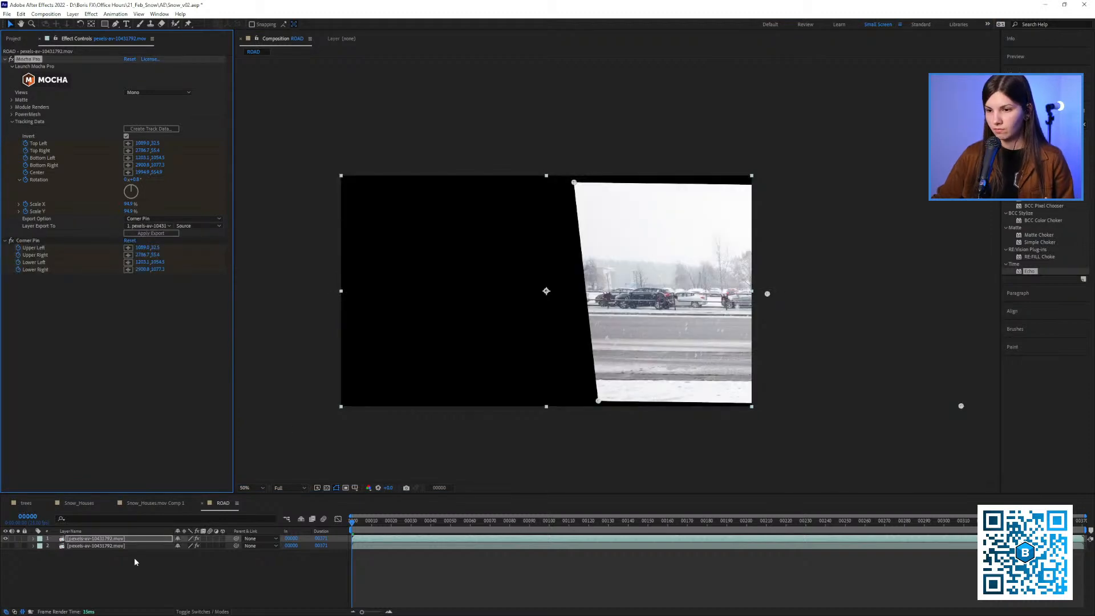
Reveal the stabilized layer's keyframes, inspect the van at frame 76, and collapse the Mocha Pro properties
key("u")
left_click_drag(448, 522, 503, 557)
scroll(616, 270, "up", 1)
left_click_drag(509, 359, 587, 322)
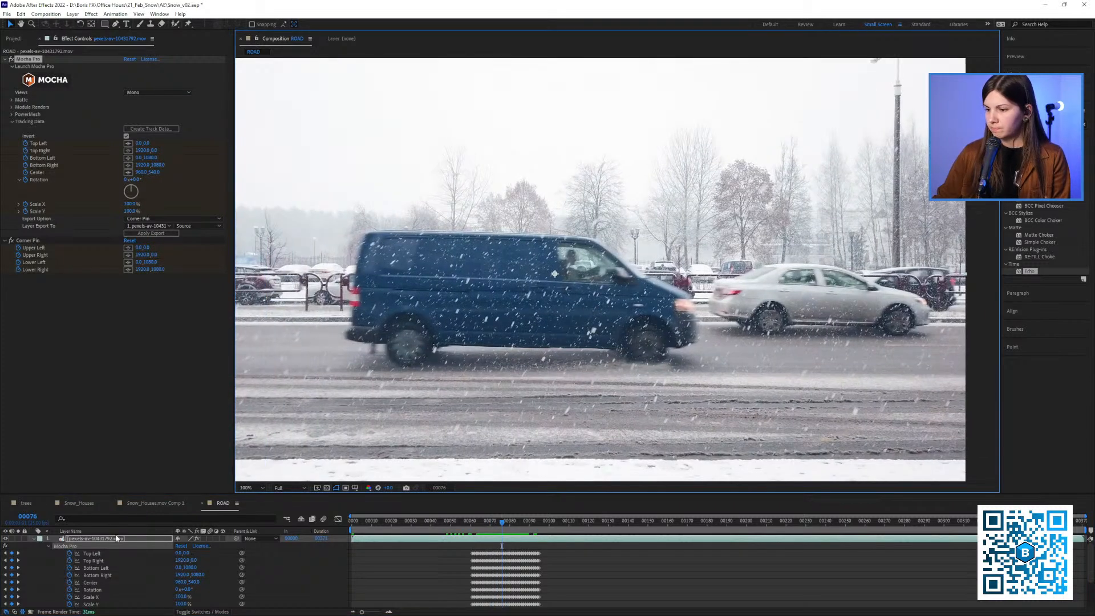
left_click(49, 547)
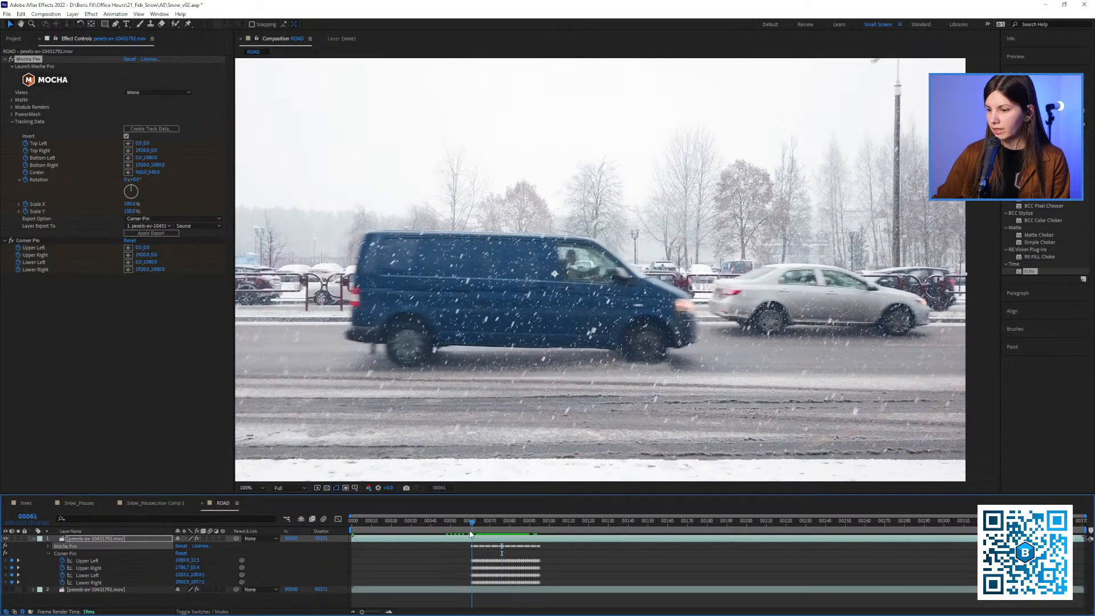
Scrub between frames 61 and 76 to examine how steadily the van holds its position
left_click_drag(471, 534, 489, 538)
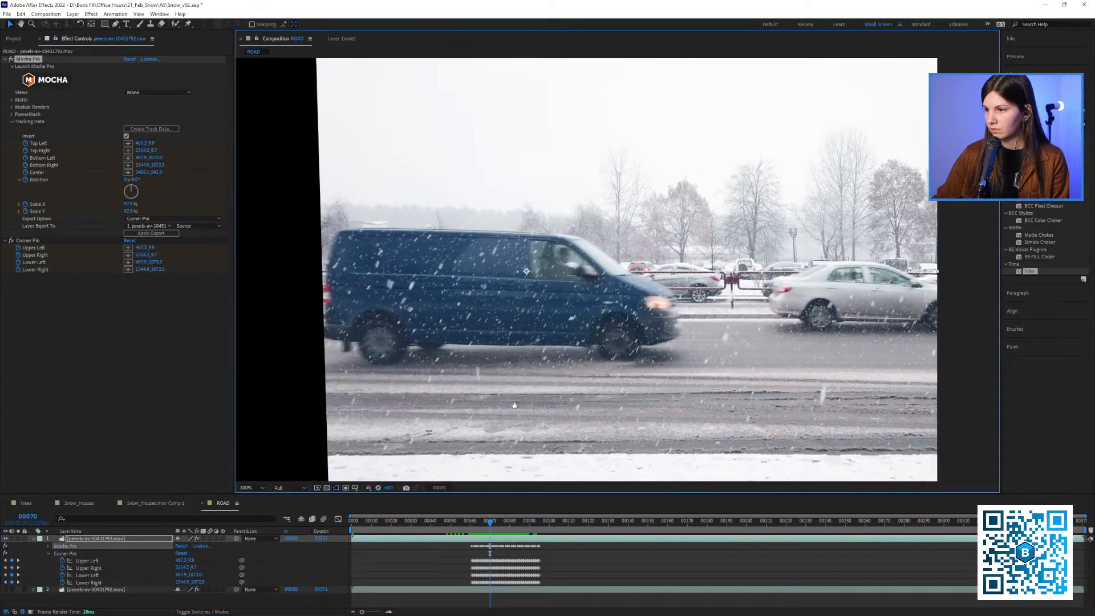
left_click(487, 523)
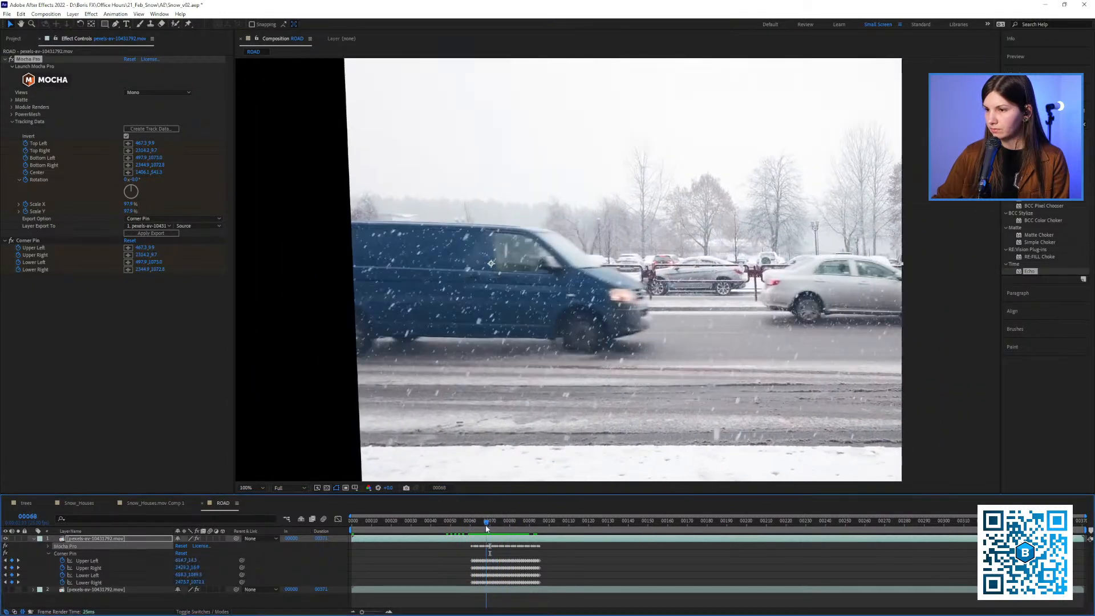
left_click_drag(485, 527, 491, 532)
left_click_drag(493, 436, 516, 425)
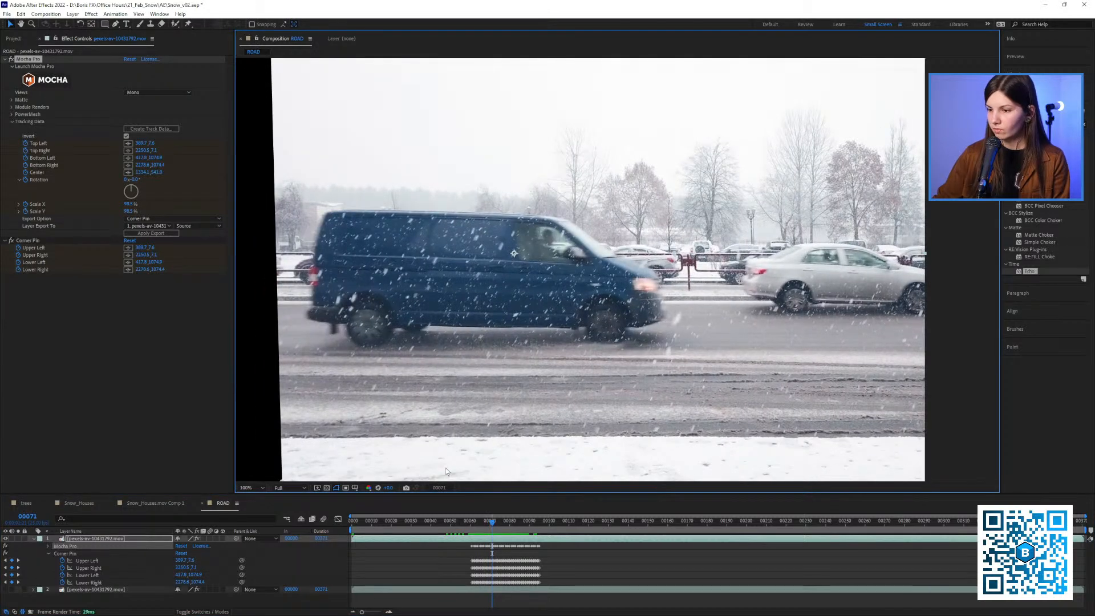
left_click(473, 527)
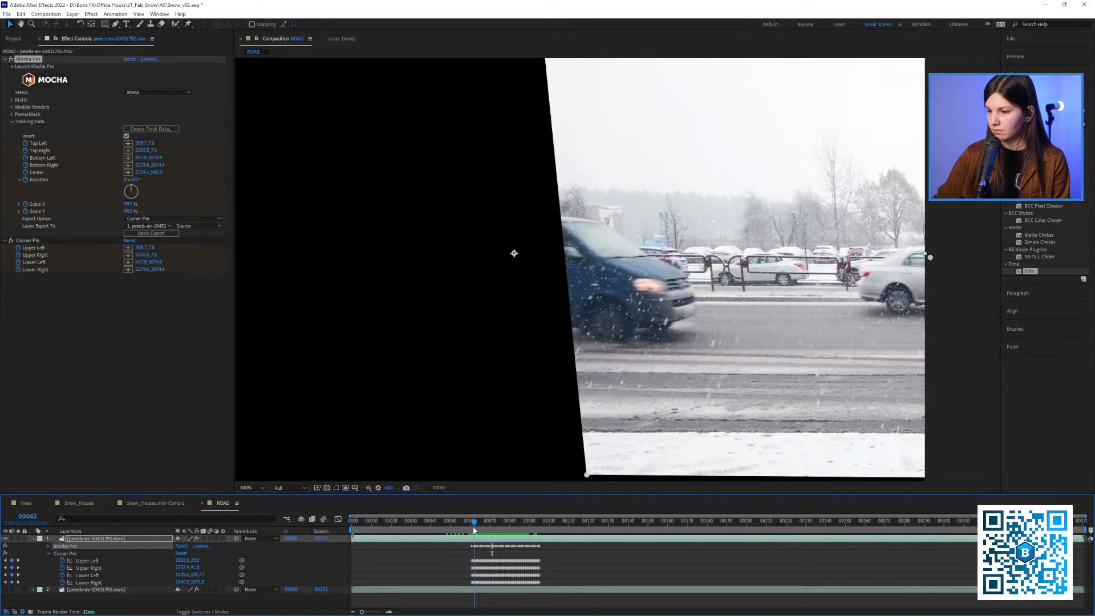
left_click_drag(473, 530, 502, 529)
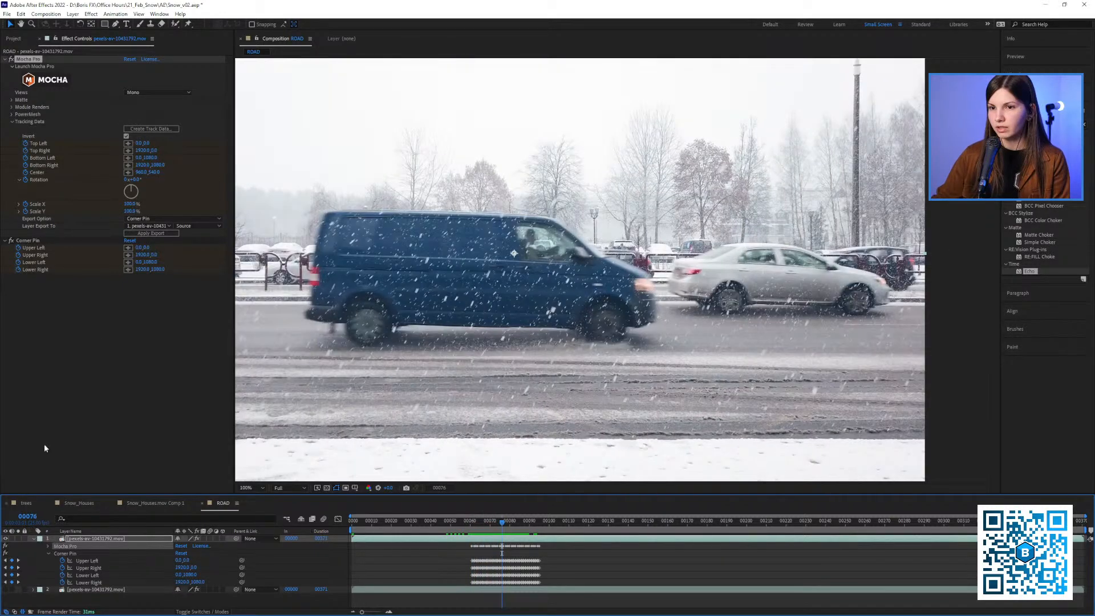
Pre-compose the stabilized layer with all attributes moved into the new composition, and check the frames around 77
right_click(80, 541)
left_click(114, 481)
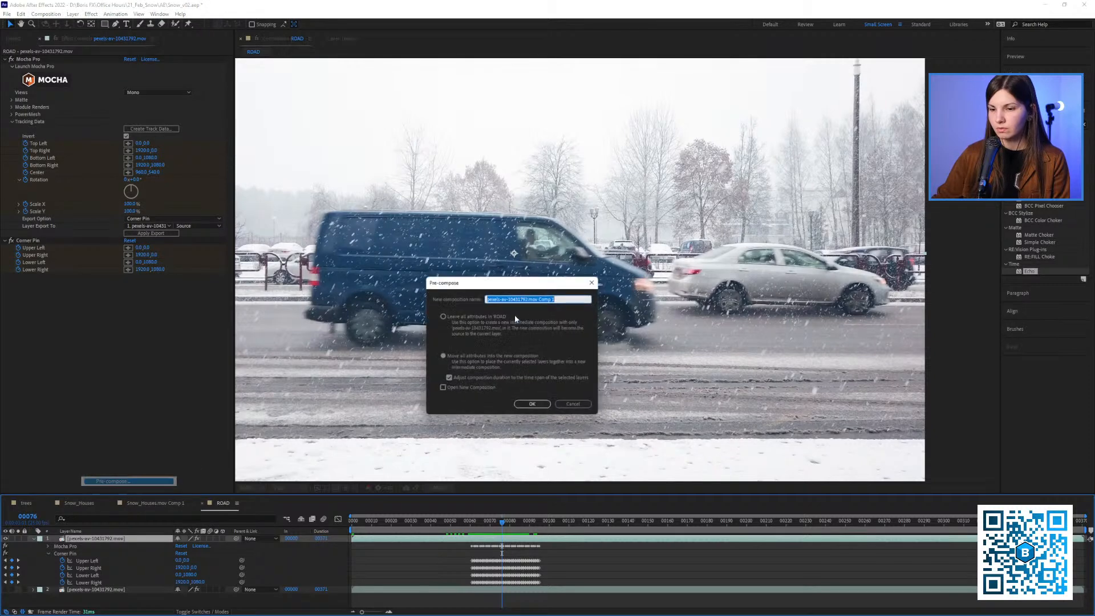
left_click(534, 407)
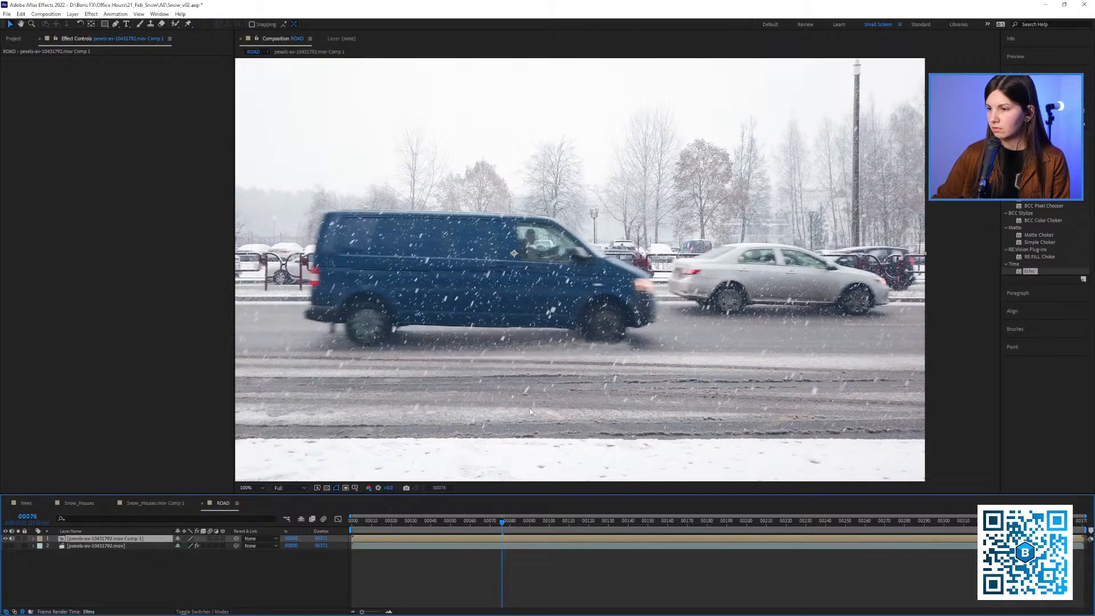
mouse_move(495, 519)
left_mouse_down()
mouse_move(480, 523)
mouse_move(504, 520)
left_mouse_up()
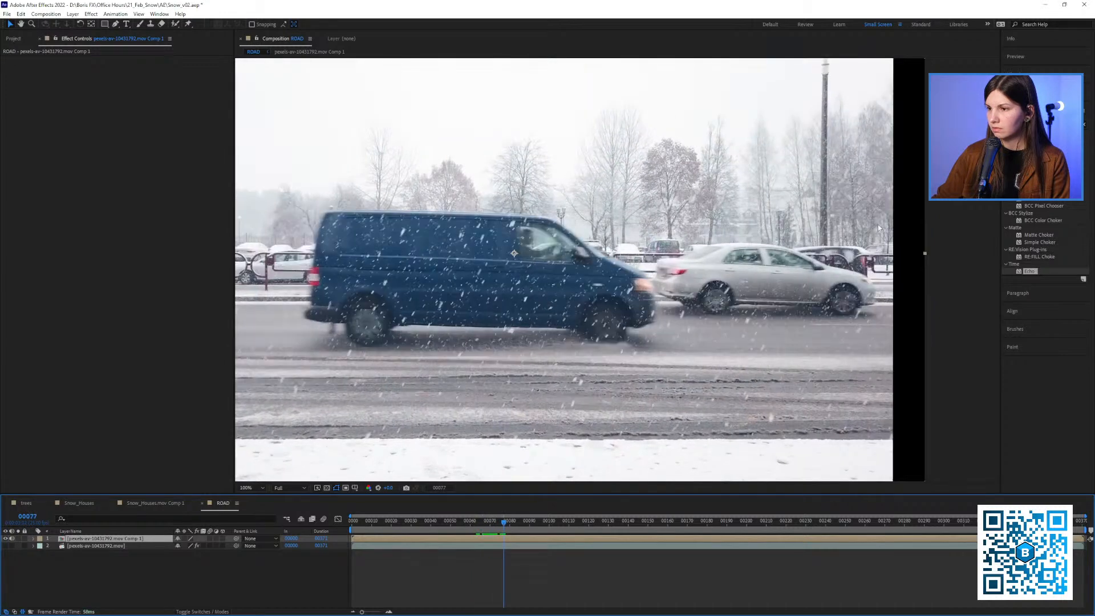
Find effects matching "aver" and apply S_TimeAverage to the pre-composed van layer
left_click(1035, 124)
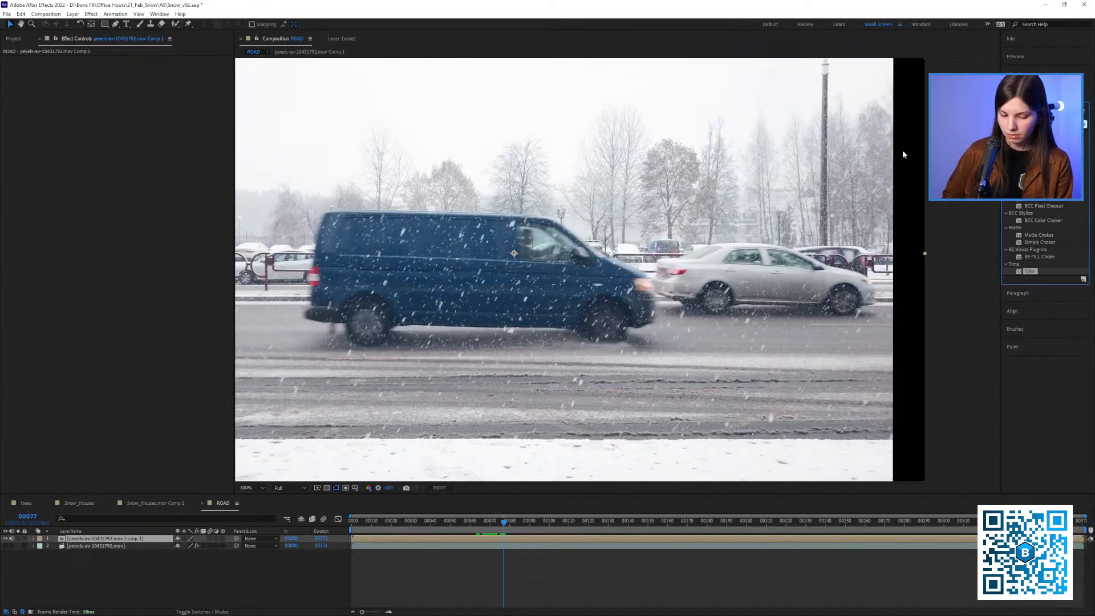
type("aver")
left_click(1085, 124)
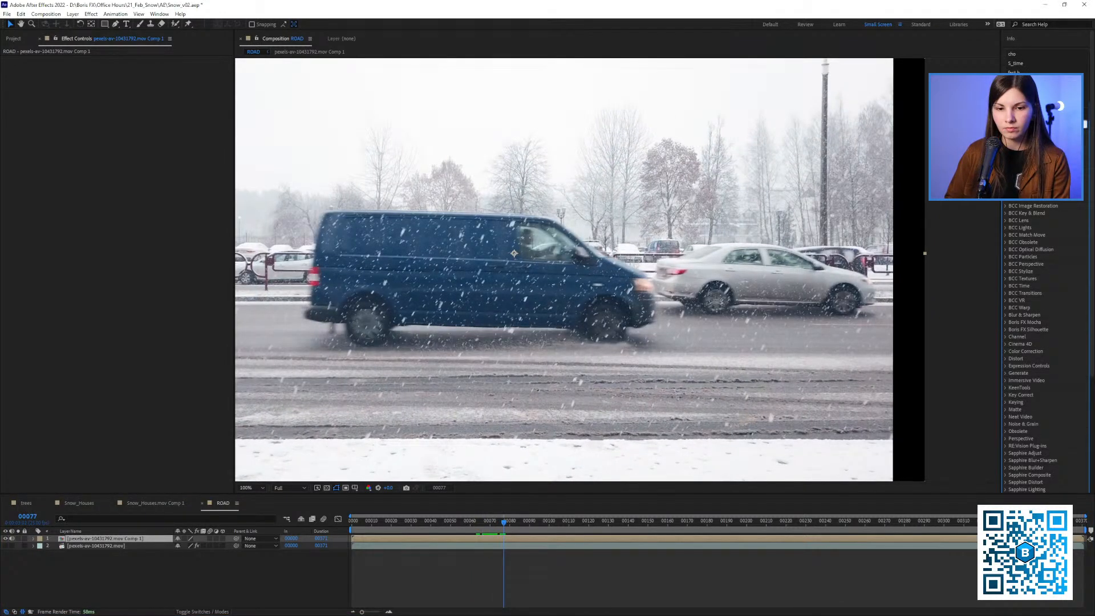
type("aver")
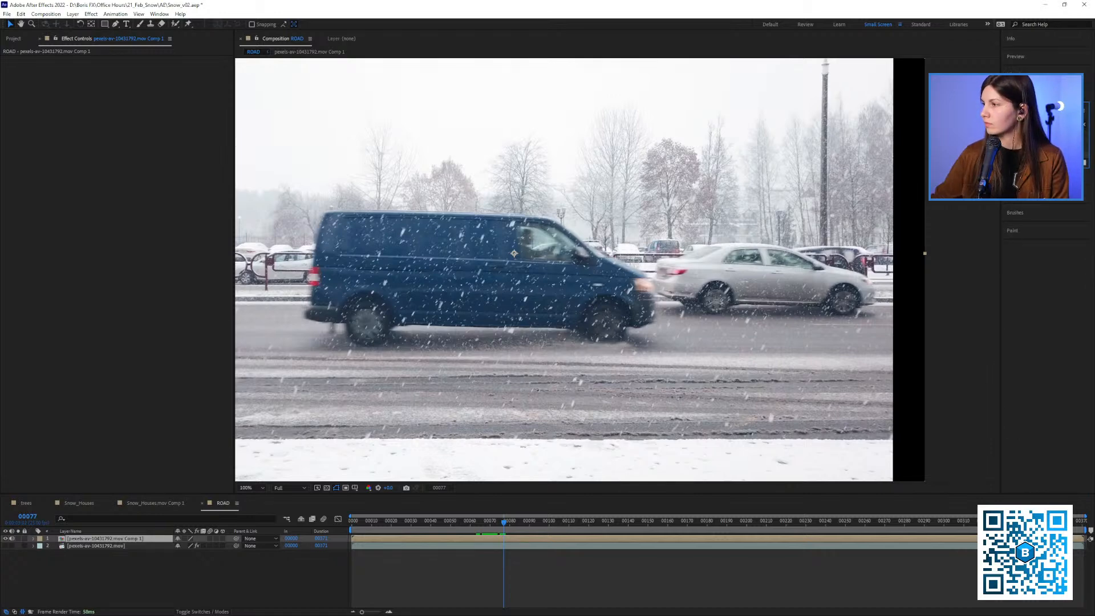
double_click(1031, 147)
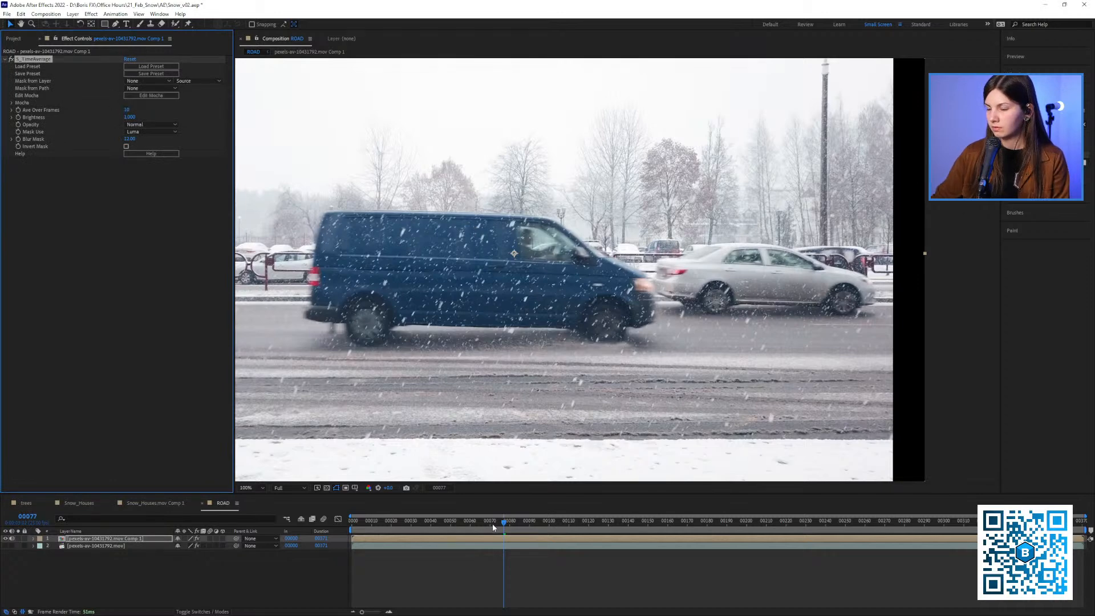
Return to frame 0 and clear all files from the memory and disk cache
left_click_drag(491, 524, 292, 529)
key("ctrl+alt+KP_Divide")
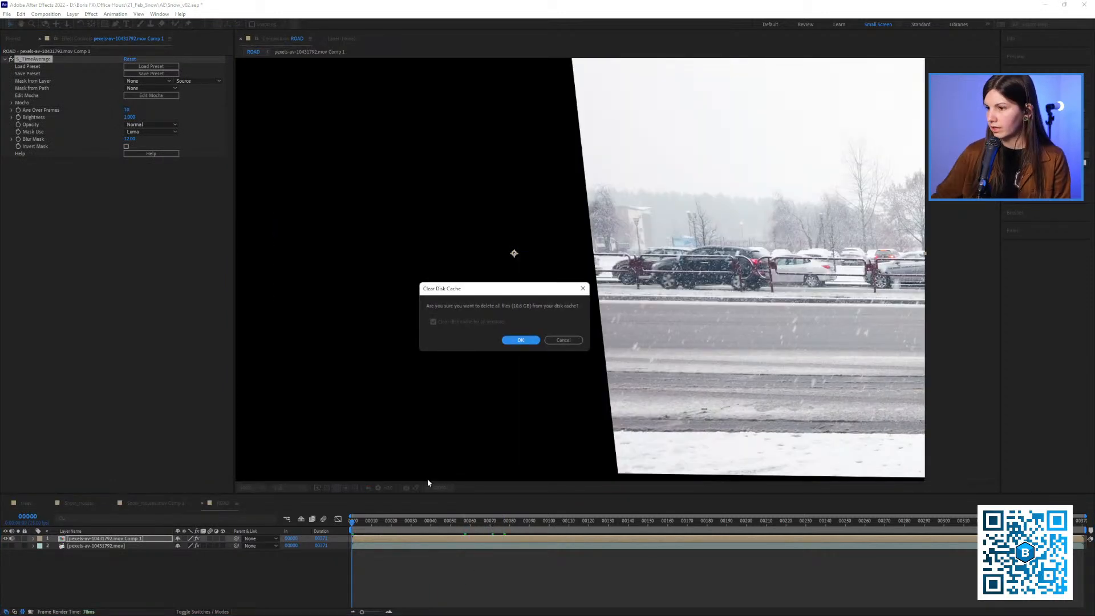
left_click(519, 341)
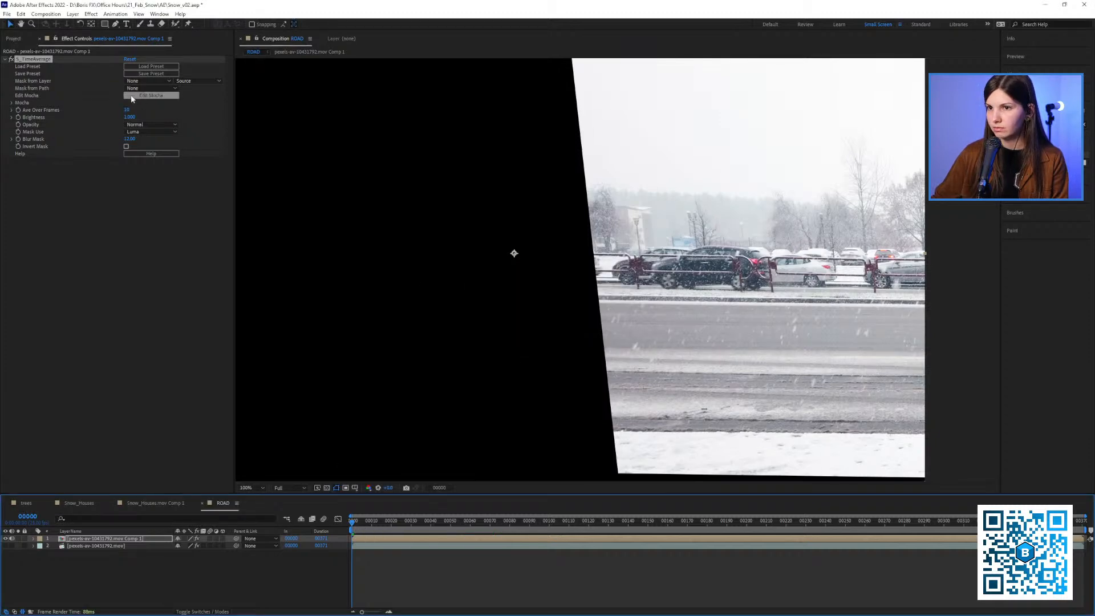
Play back the time-averaged van in the ROAD composition and scrub back to the frames where the van enters
left_click(127, 110)
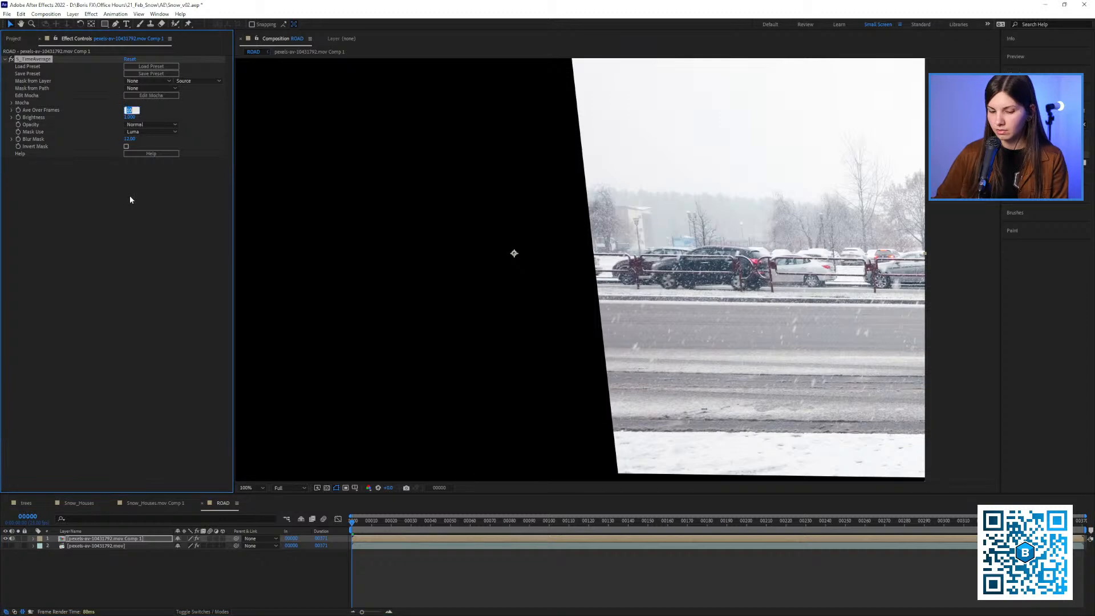
left_click(94, 242)
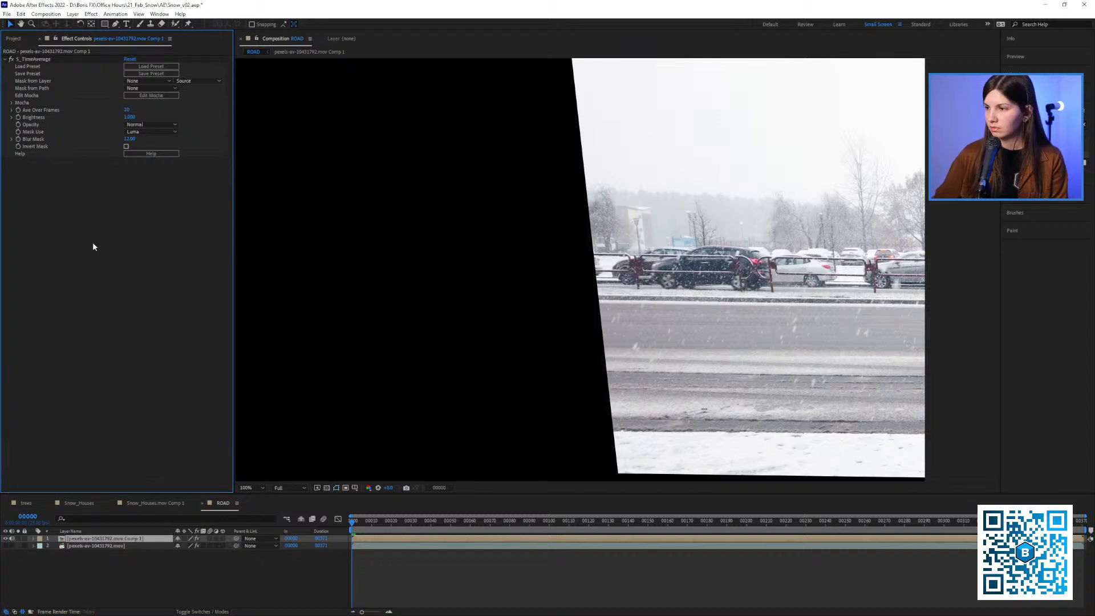
key("space")
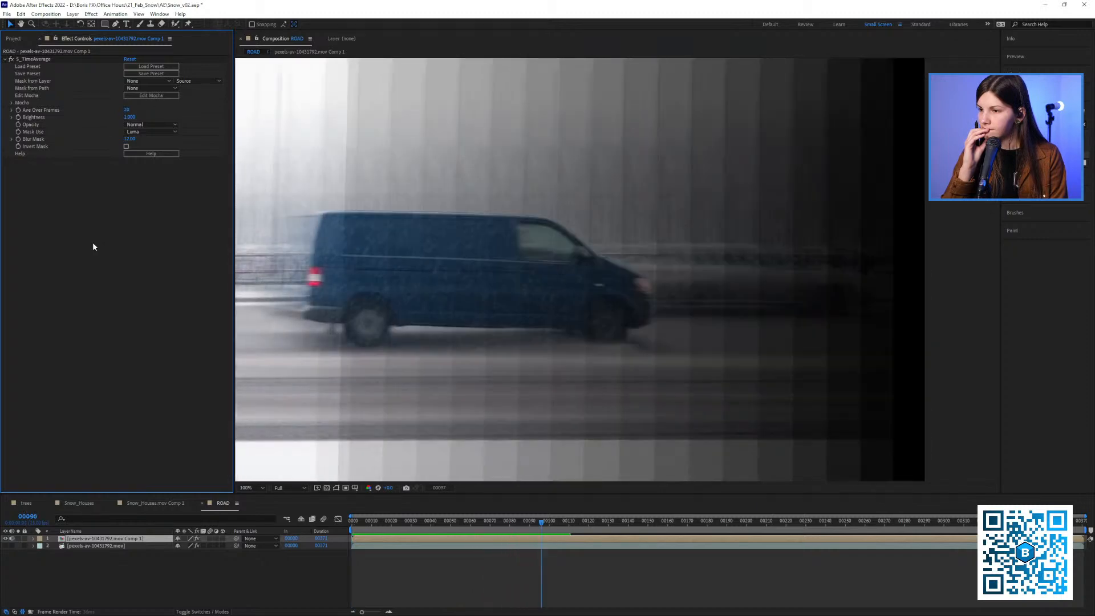
key("space")
mouse_move(507, 523)
left_mouse_down()
mouse_move(467, 529)
mouse_move(523, 534)
mouse_move(486, 522)
mouse_move(518, 538)
left_mouse_up()
Inside the nested van composition, trim the footage layer so it spans frames 69 to 86
double_click(117, 541)
key("space")
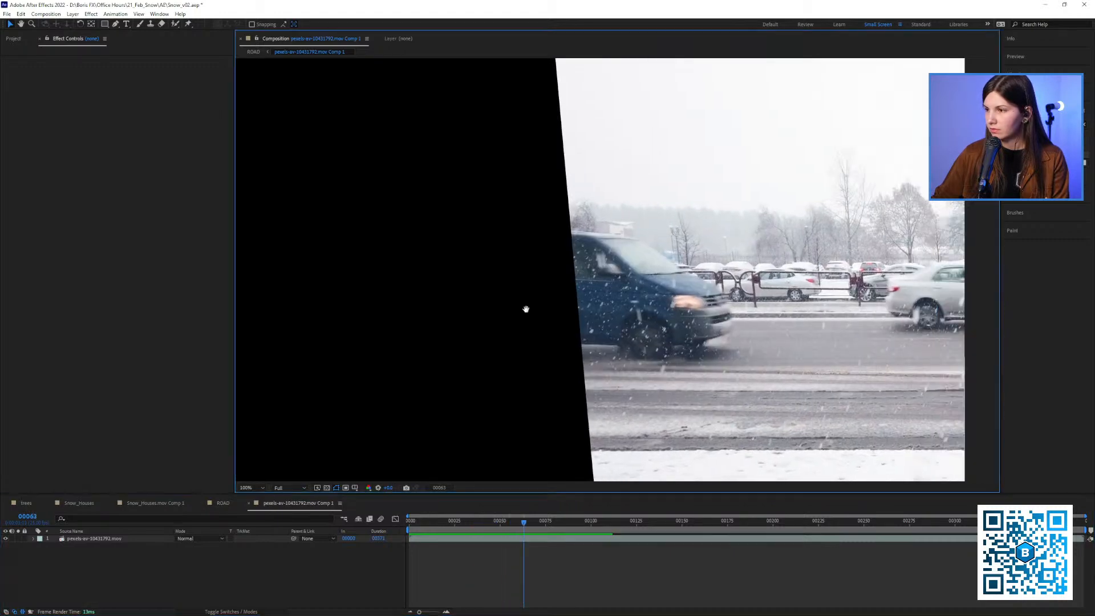
left_click_drag(454, 364, 632, 354)
left_click_drag(527, 524, 535, 528)
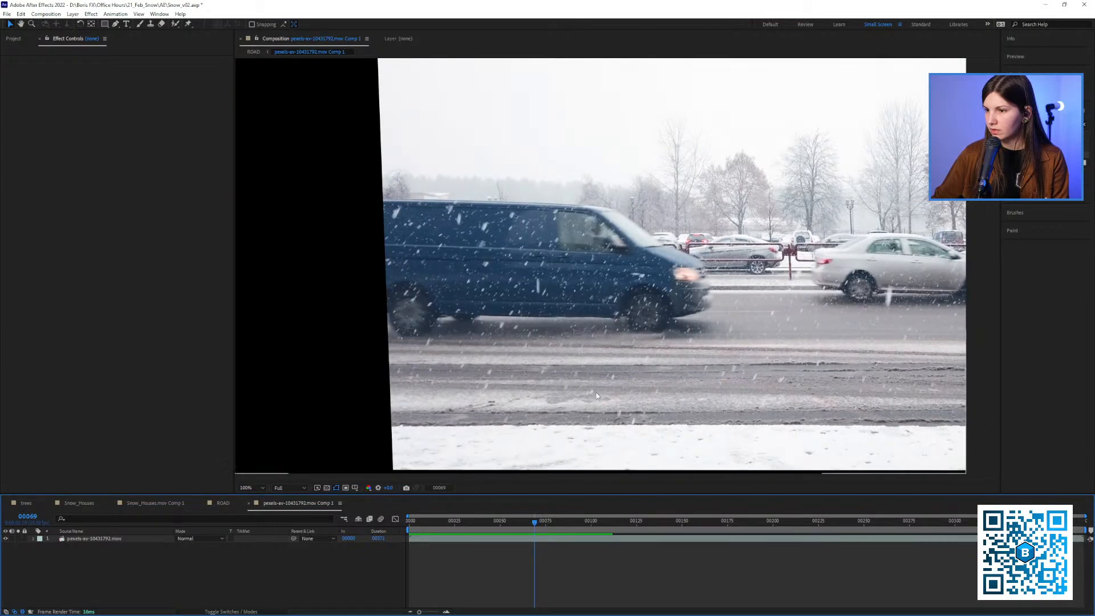
left_click_drag(596, 392, 505, 399)
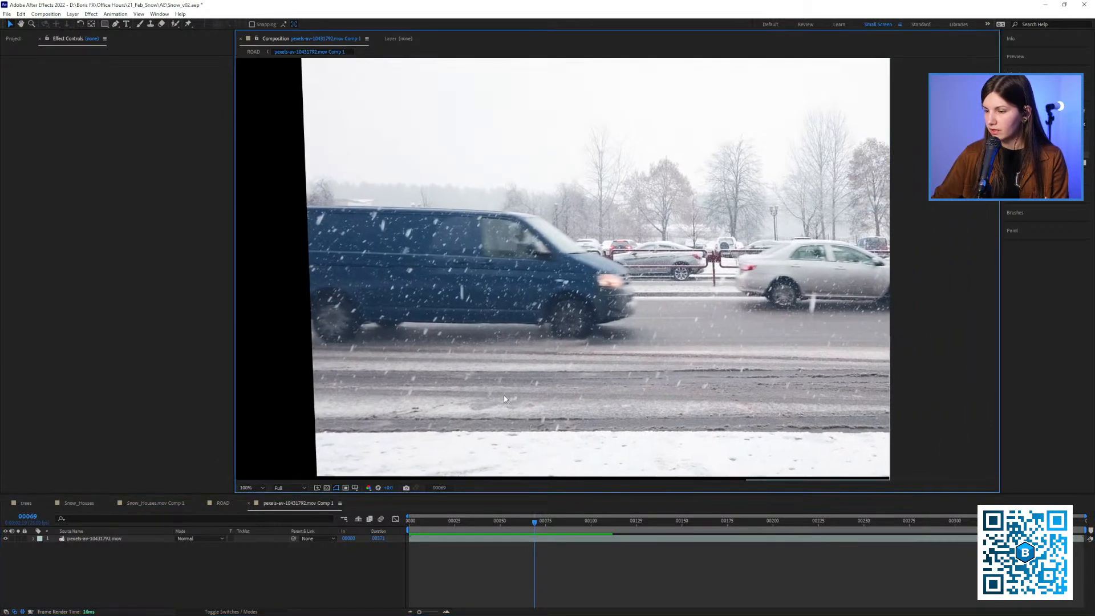
left_click(88, 541)
key("alt+bracketleft")
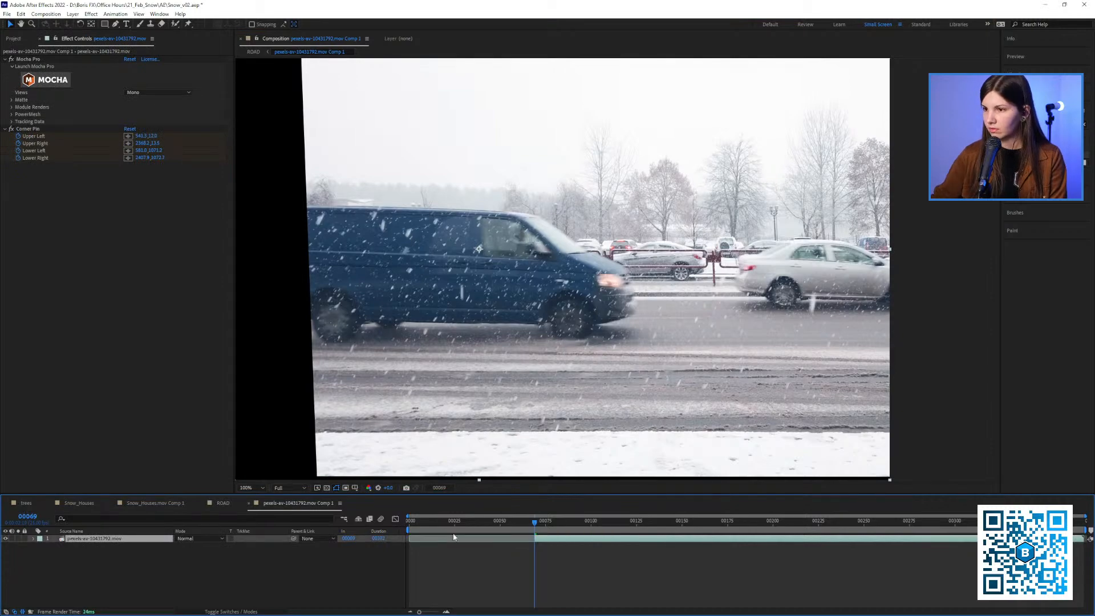
key("space")
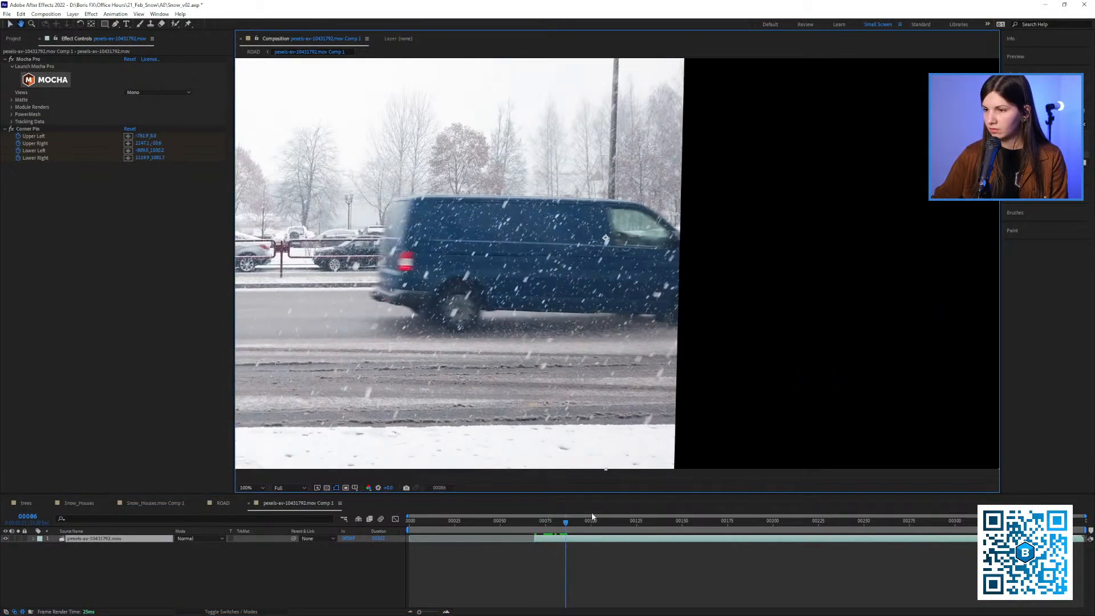
key("alt+bracketright")
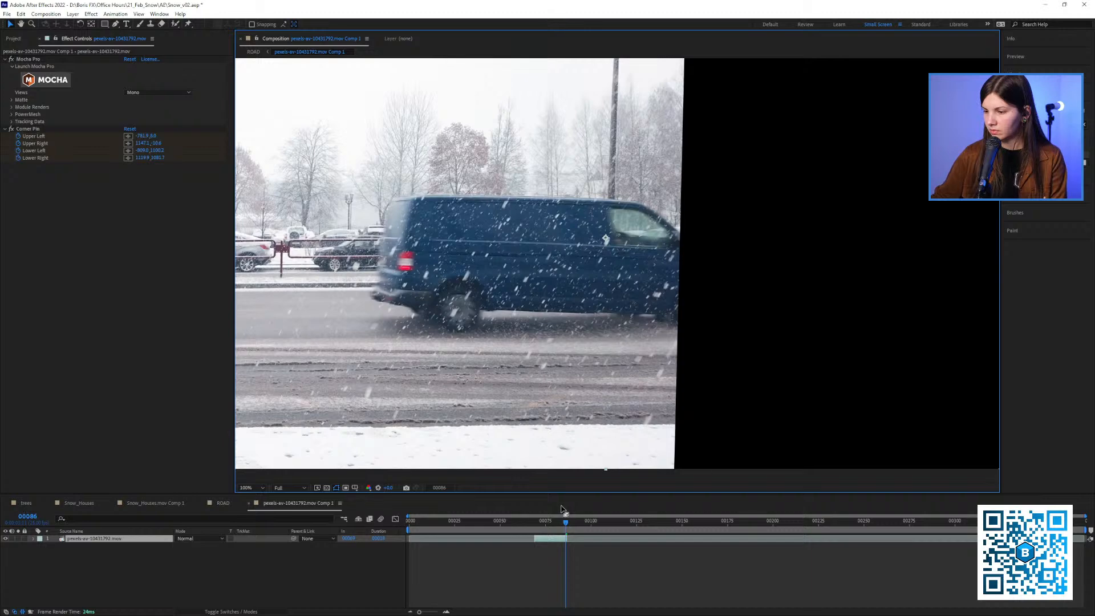
Pre-compose the trimmed layer, moving all attributes into the new composition and adjusting its duration to the layer's time span
left_click(536, 528)
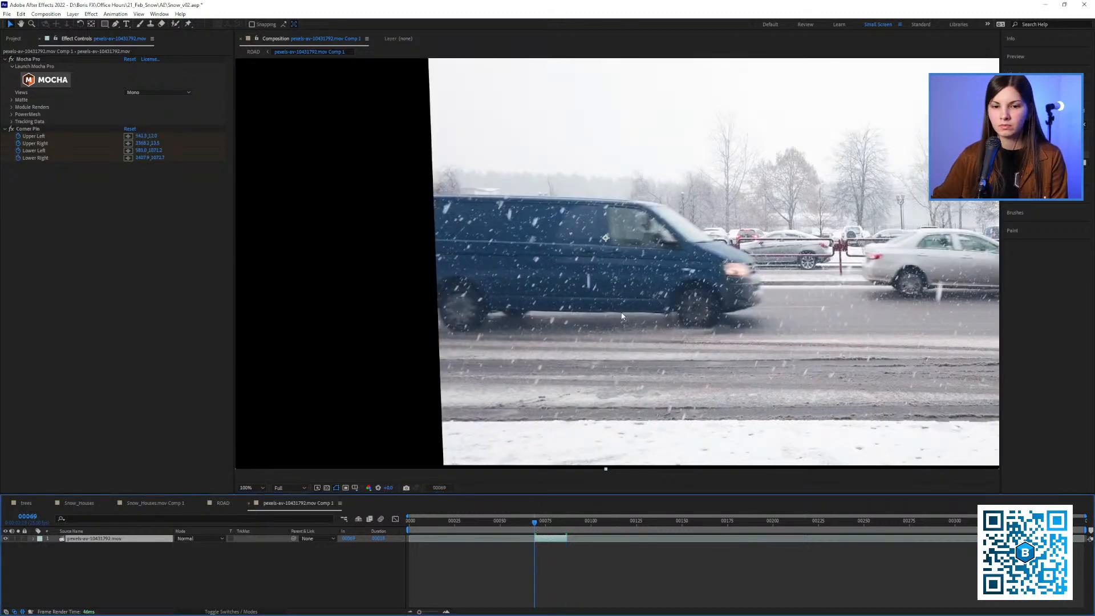
scroll(622, 317, "down", 3)
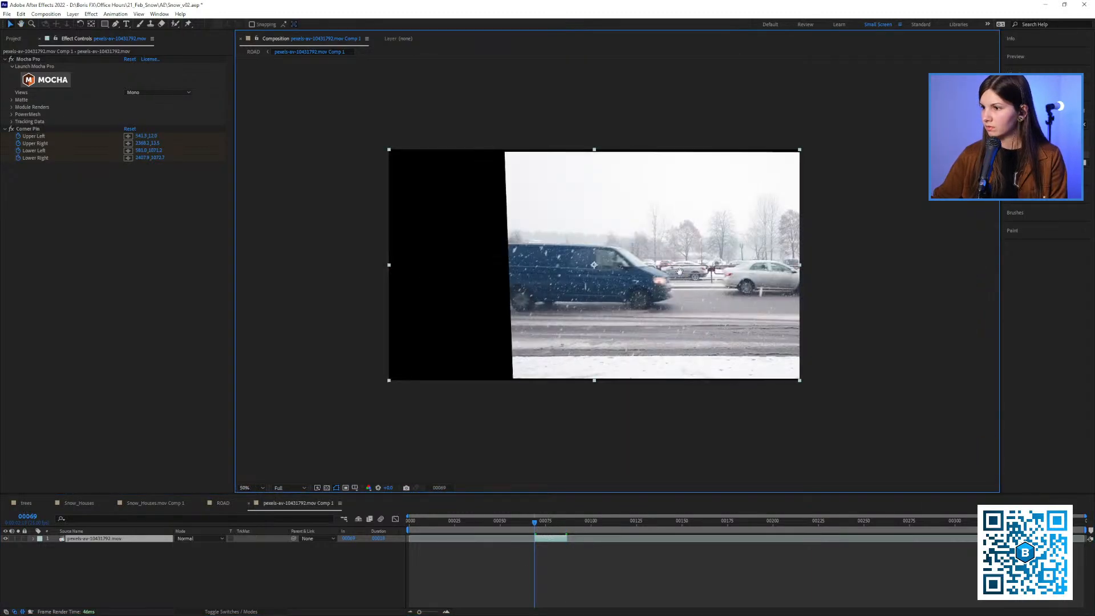
scroll(657, 271, "up", 3)
right_click(102, 545)
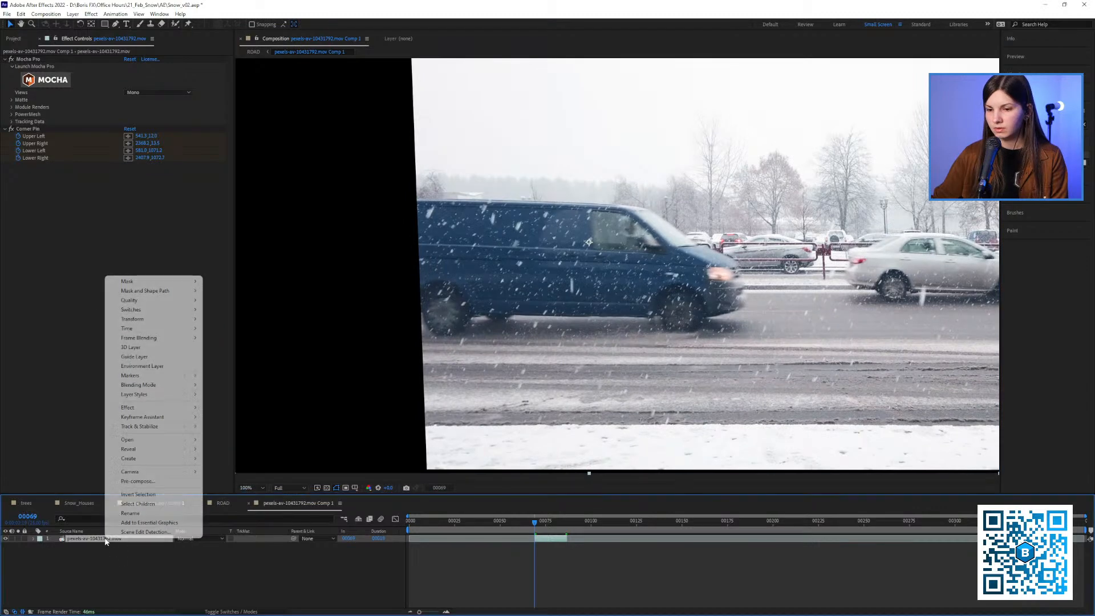
left_click(150, 484)
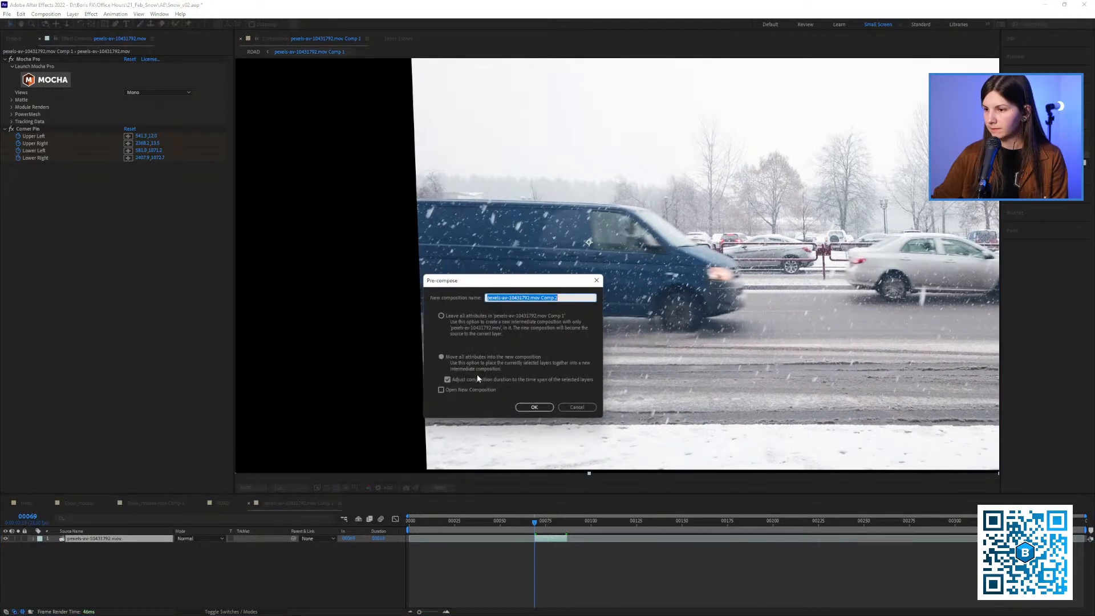
left_click(531, 408)
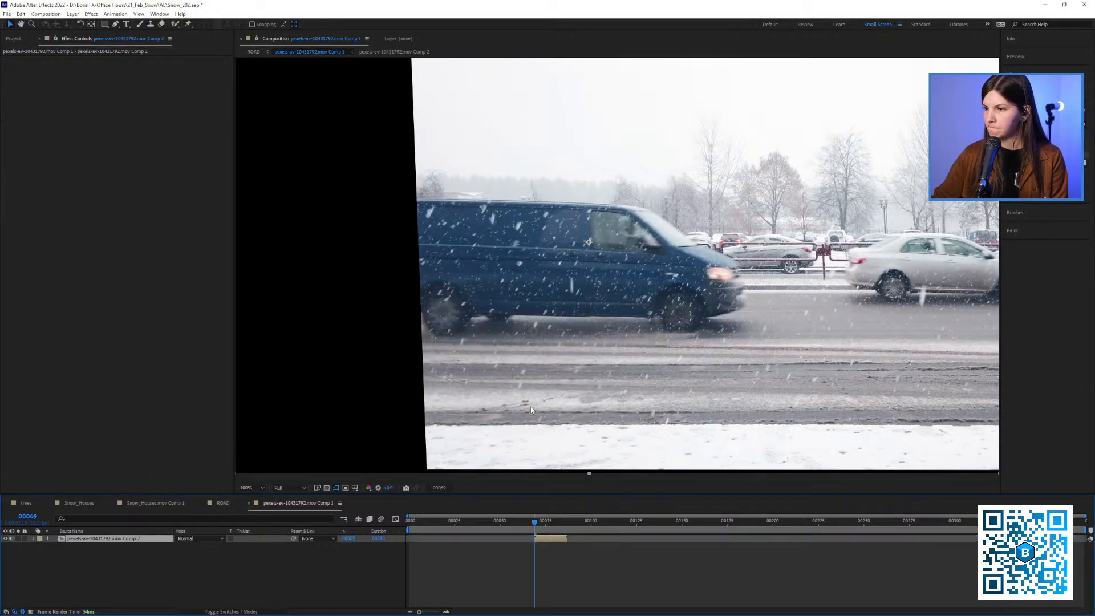
Move the new pre-composed layer to start at frame 0 and return to the beginning of the composition
left_click_drag(573, 366, 548, 367)
key("shift+slash")
left_click_drag(544, 251, 532, 248)
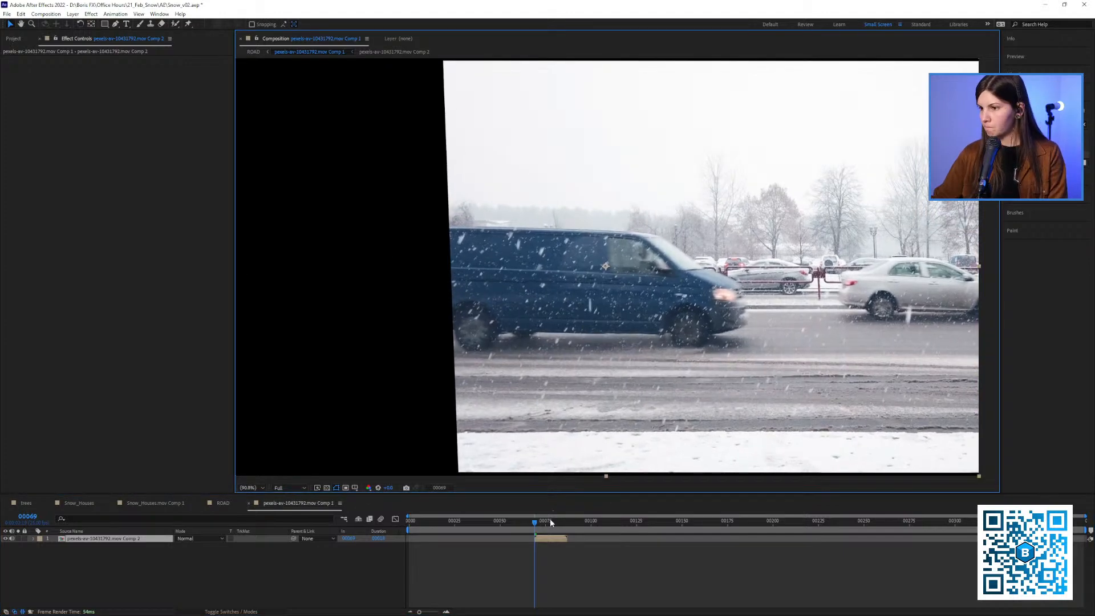
left_click_drag(536, 523, 432, 548)
key("Home")
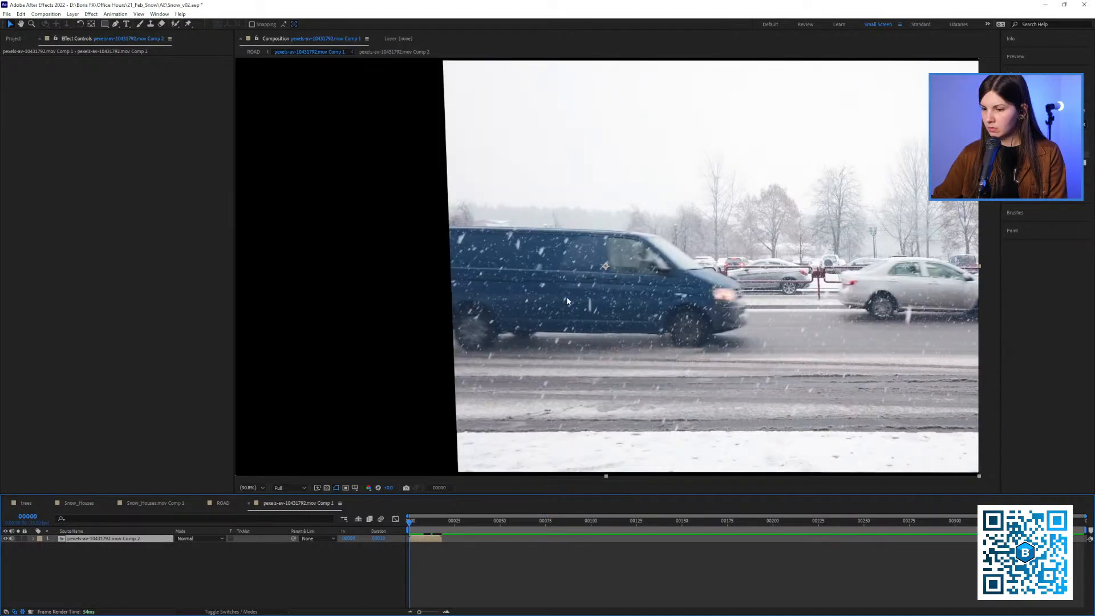
Apply S_TimeAverage to the shortened pre-composed van layer, play it back and scrub to frame 6
left_click_drag(697, 216, 643, 207)
scroll(648, 210, "down", 1)
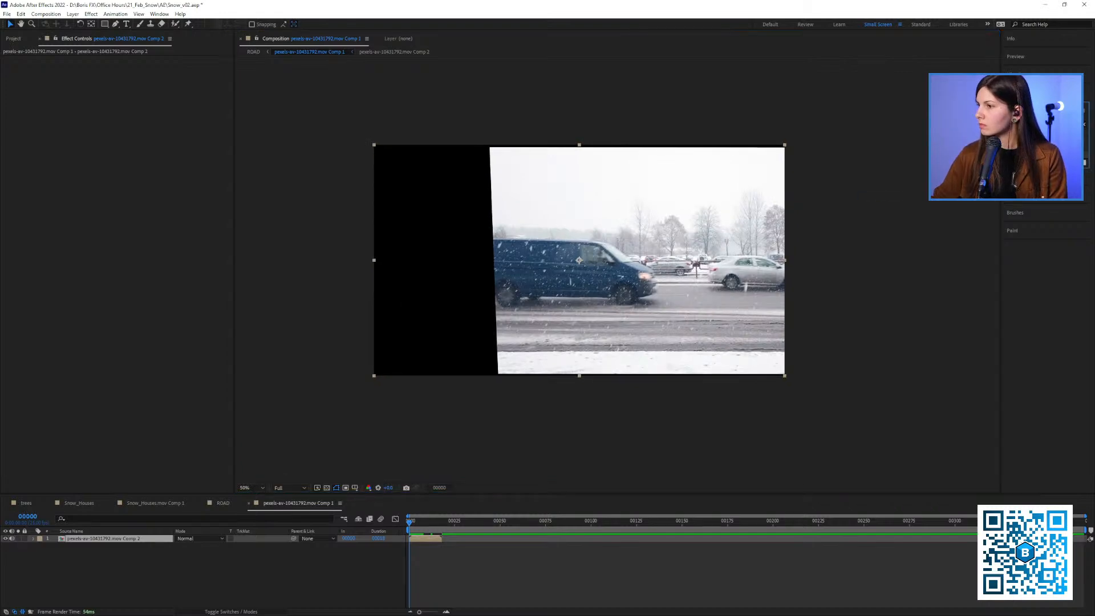
left_click(124, 542)
scroll(617, 258, "up", 2)
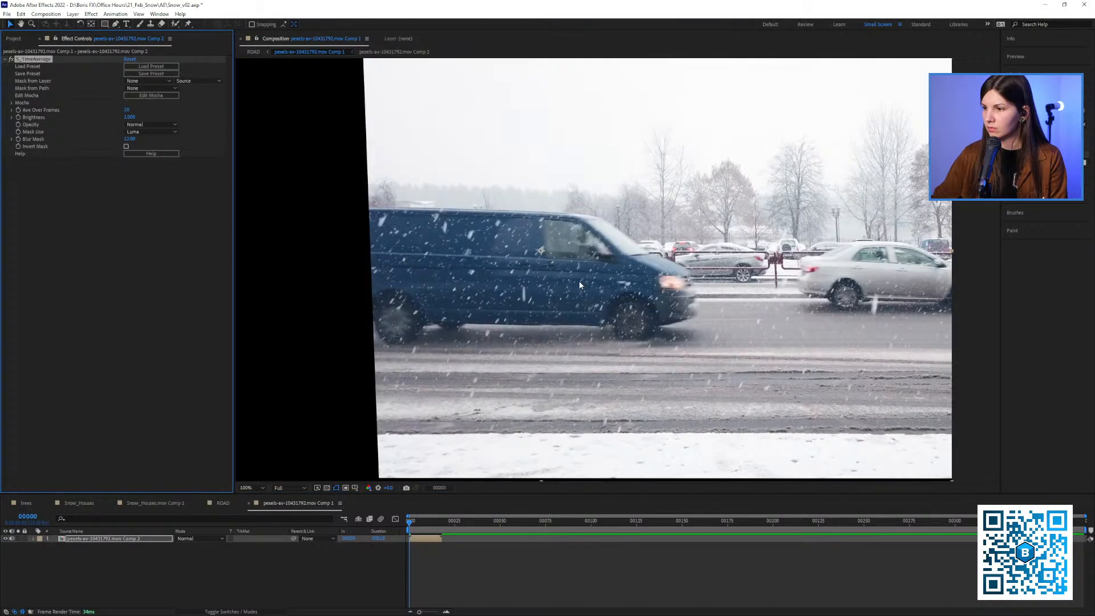
key("space")
left_click_drag(580, 282, 633, 273)
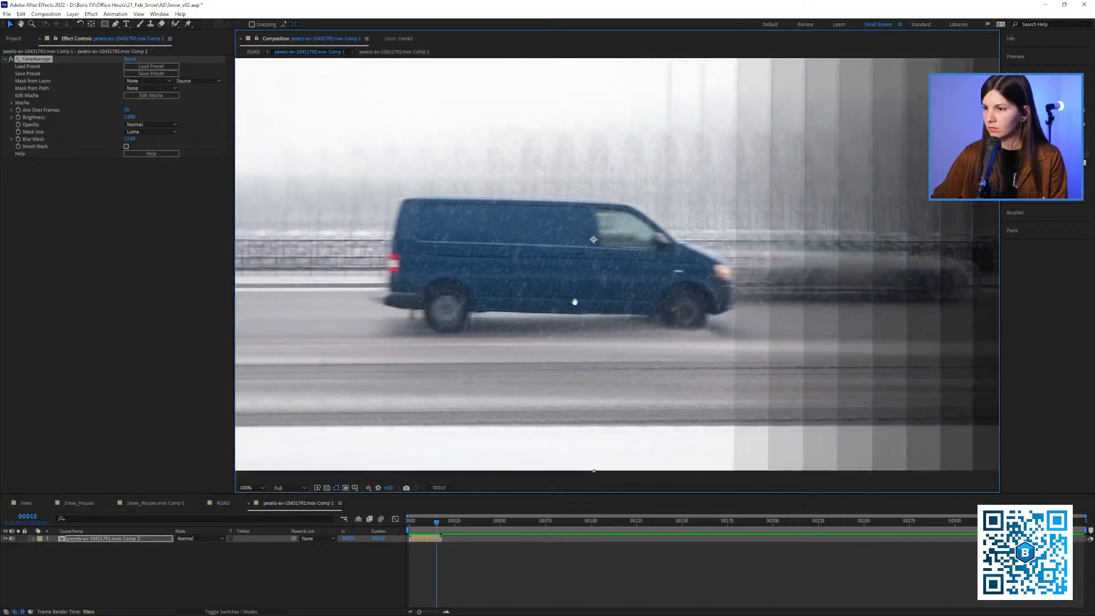
left_click(438, 524)
left_click_drag(439, 529, 424, 521)
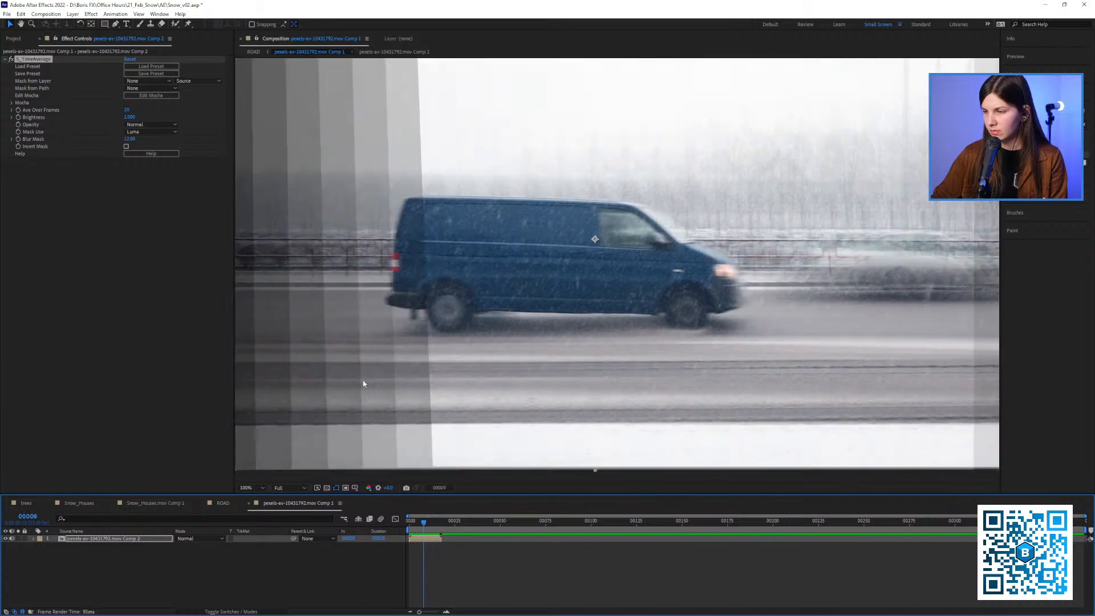
Set S_TimeAverage's Ave Over Frames to 15 and preview the van from frame 0
left_click(129, 109)
type("15")
left_click(127, 237)
mouse_move(422, 524)
left_mouse_down()
mouse_move(400, 515)
mouse_move(423, 529)
mouse_move(405, 527)
left_mouse_up()
key("space")
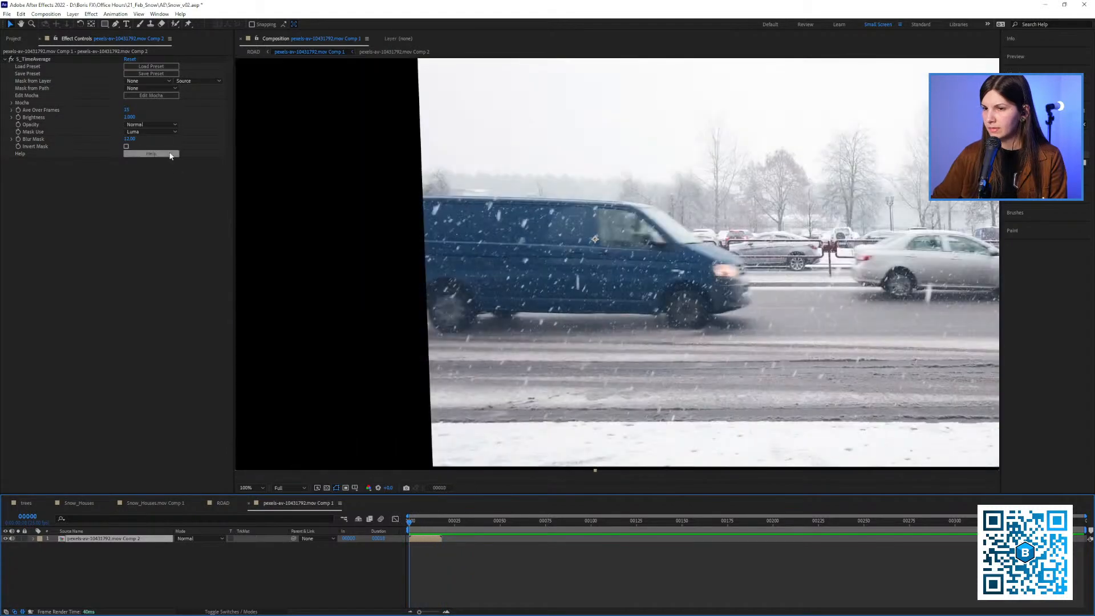
Set Ave Over Frames to 5 and clear all files from the disk cache
left_click(127, 110)
type("5")
key("Return")
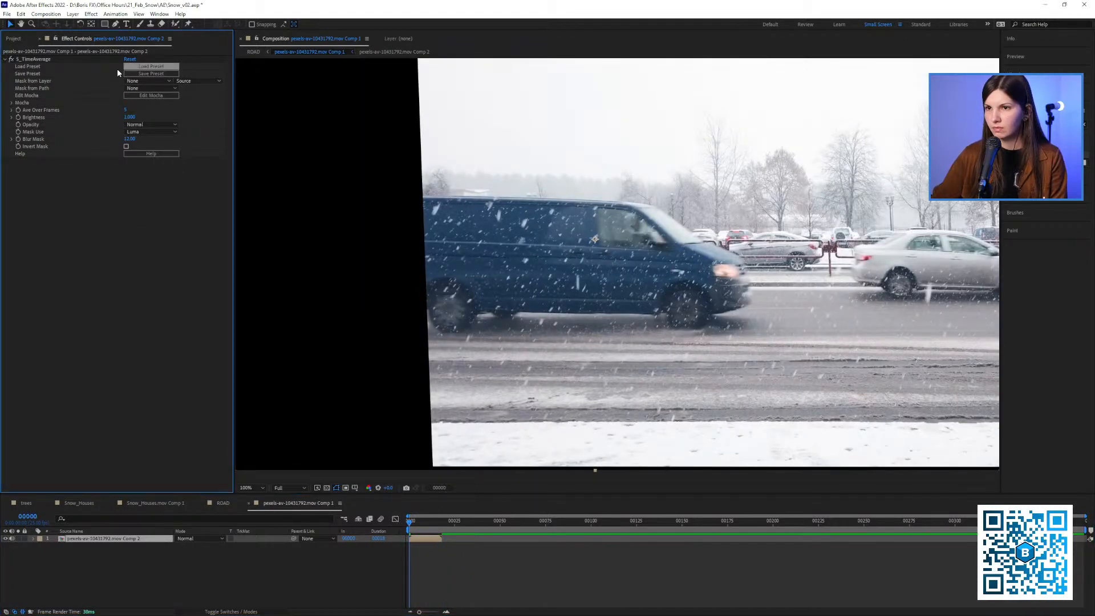
key("ctrl+alt+slash")
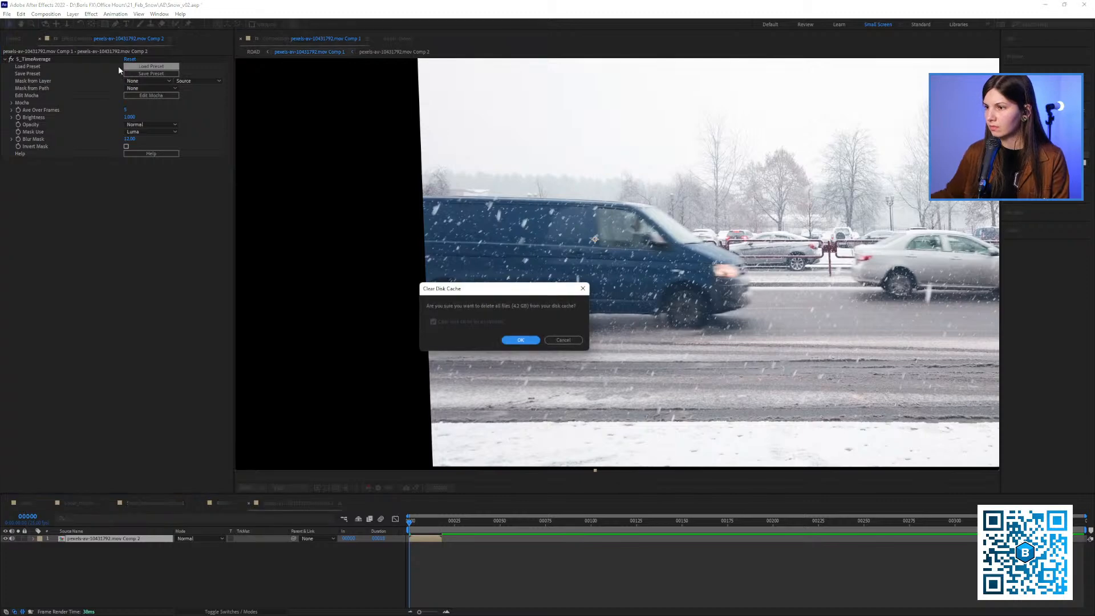
left_click(517, 343)
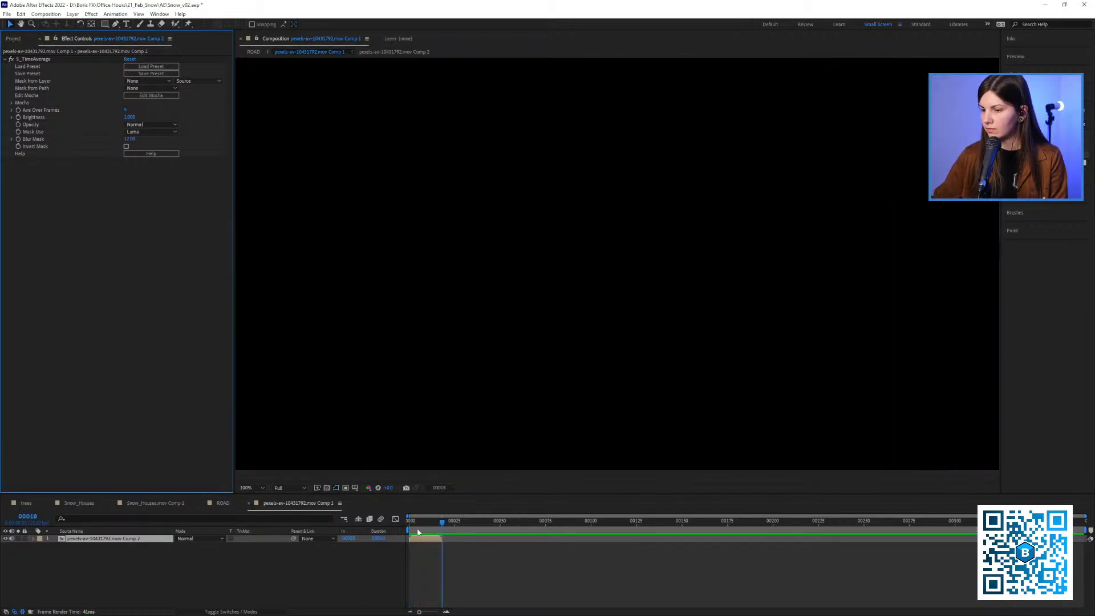
Scrub through the averaged van frames, turn off S_TimeAverage and inspect the unprocessed footage at frame 1
left_click_drag(417, 532, 409, 533)
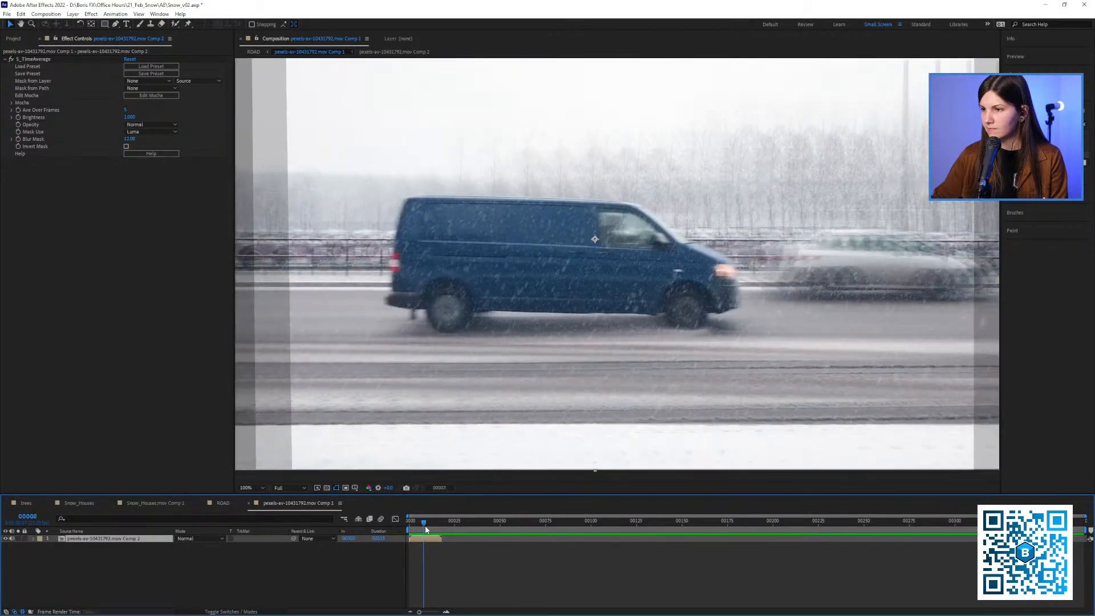
left_click(11, 59)
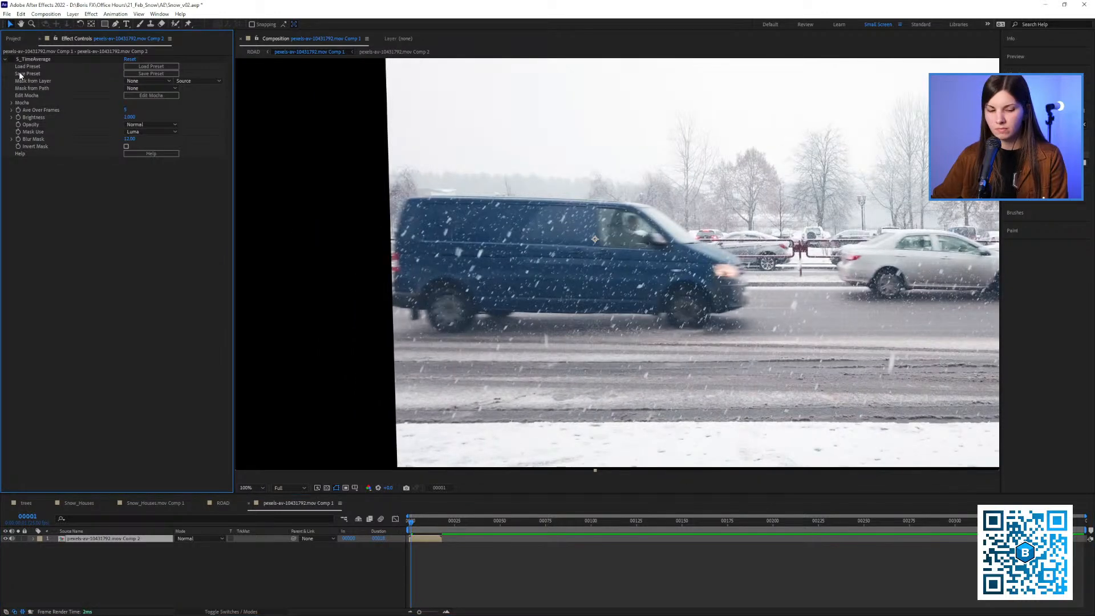
left_click(1044, 125)
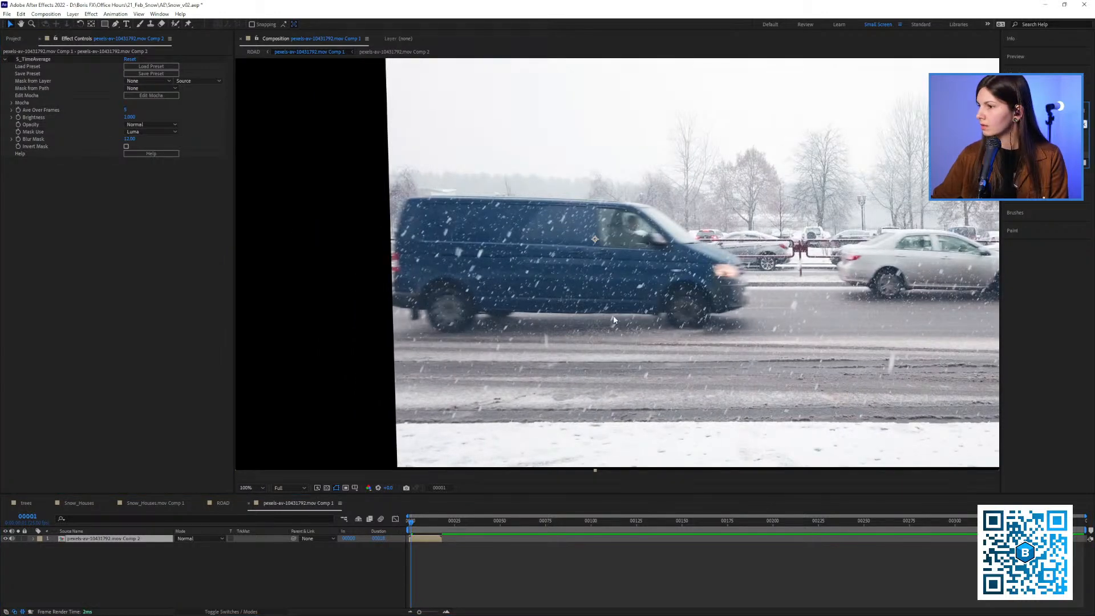
left_click_drag(586, 295, 540, 298)
key("shift+slash")
left_click_drag(415, 525, 411, 527)
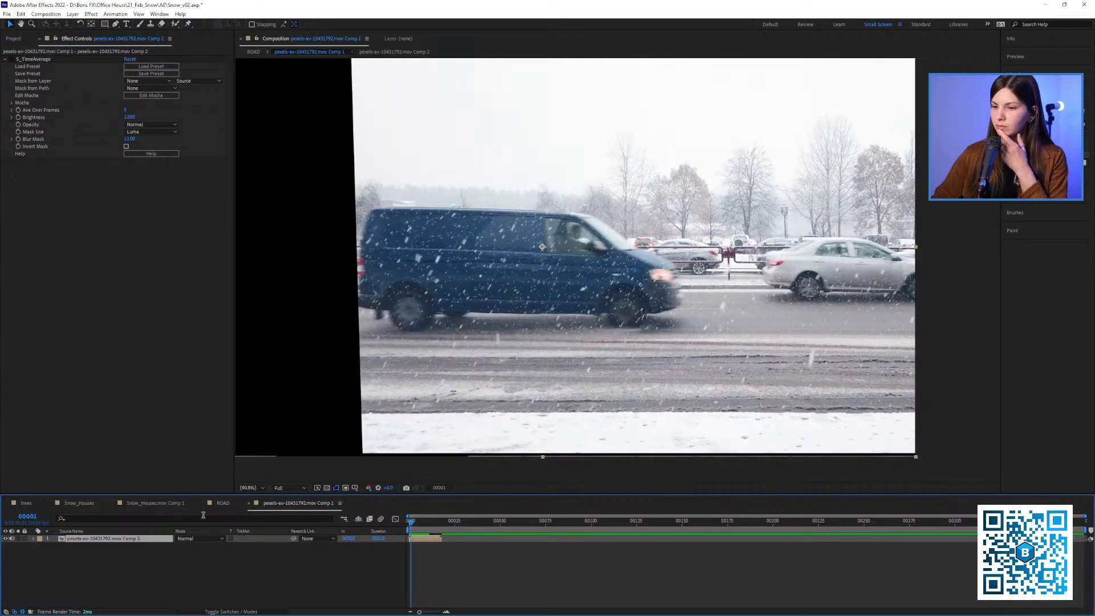
Open the innermost pre-composed van composition from ROAD and launch Mocha Pro on its footage layer at frame 70
left_click(169, 504)
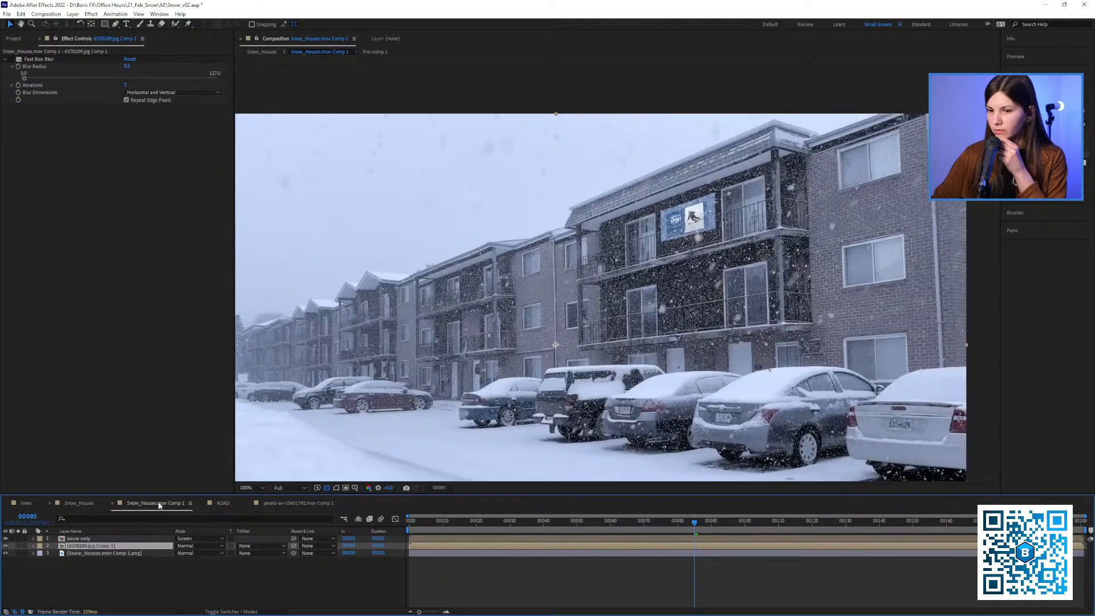
left_click(223, 503)
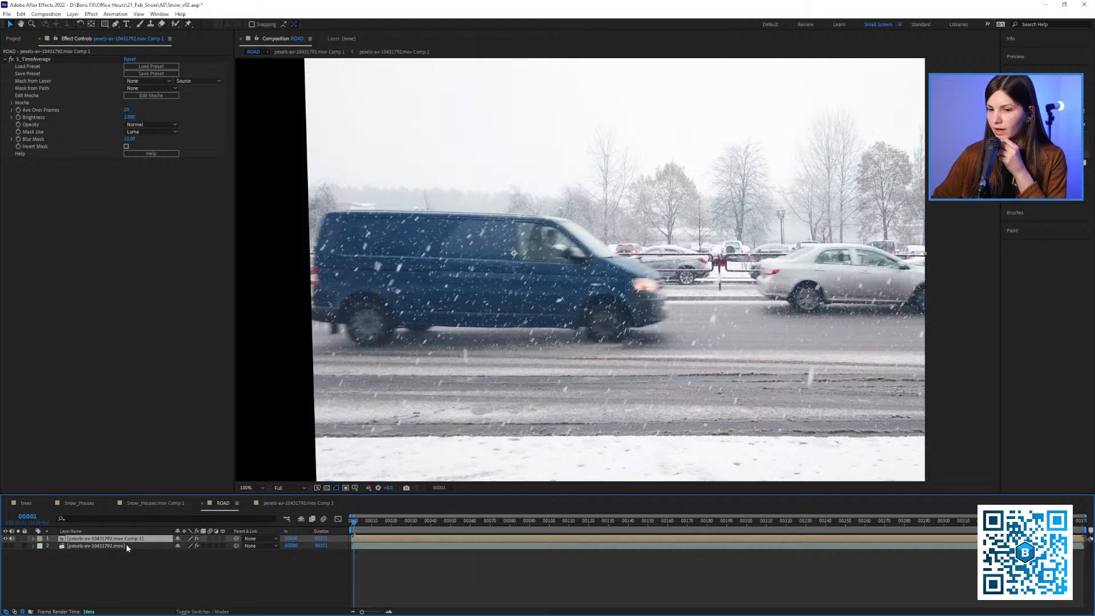
left_click(109, 545)
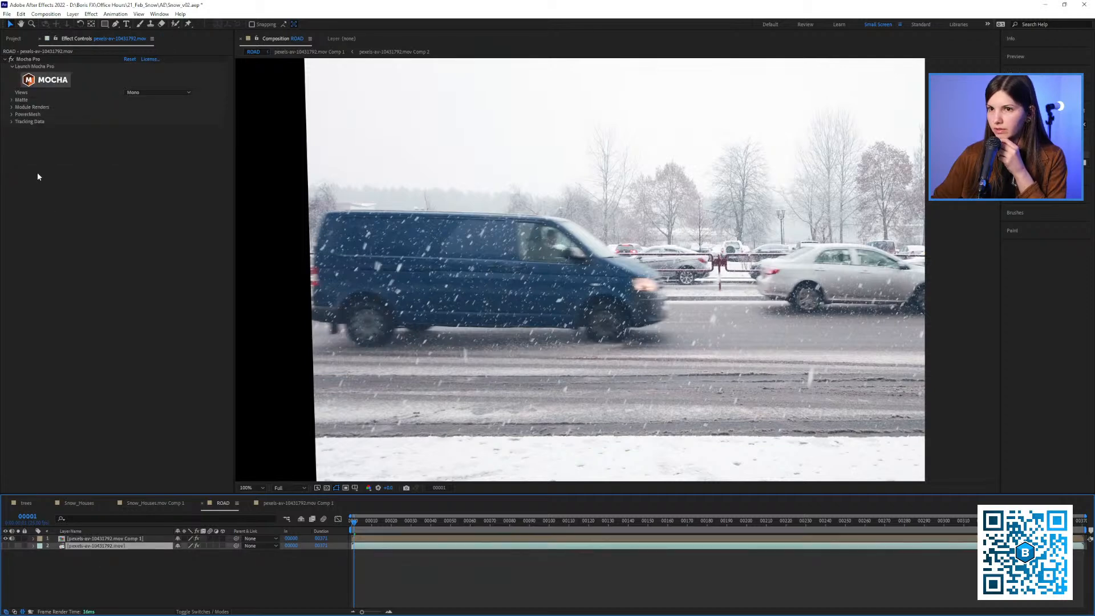
left_click(80, 538)
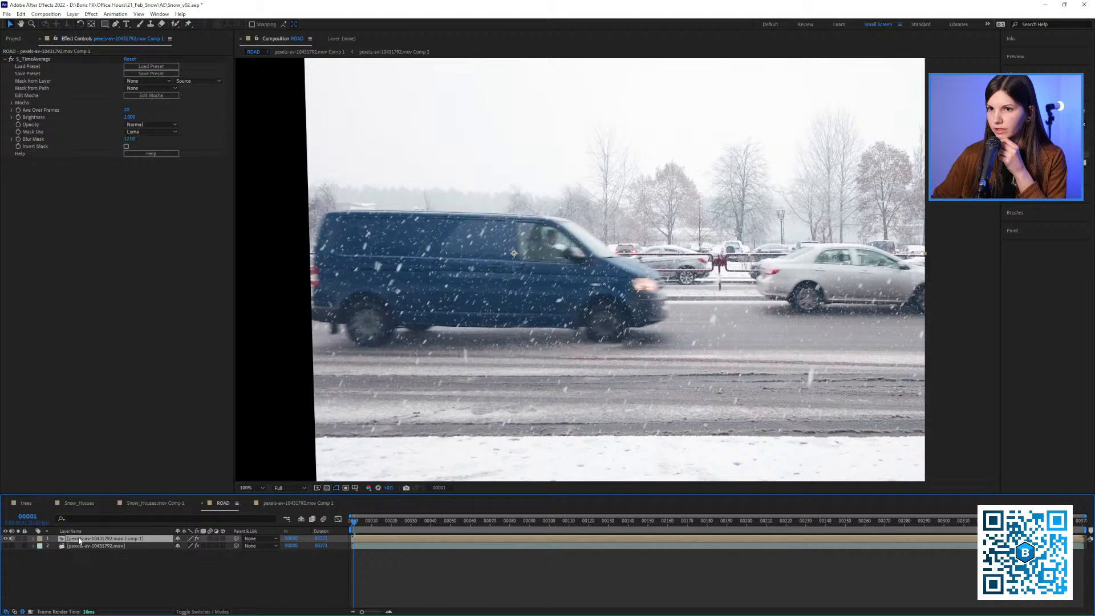
double_click(79, 538)
double_click(81, 539)
left_click(81, 539)
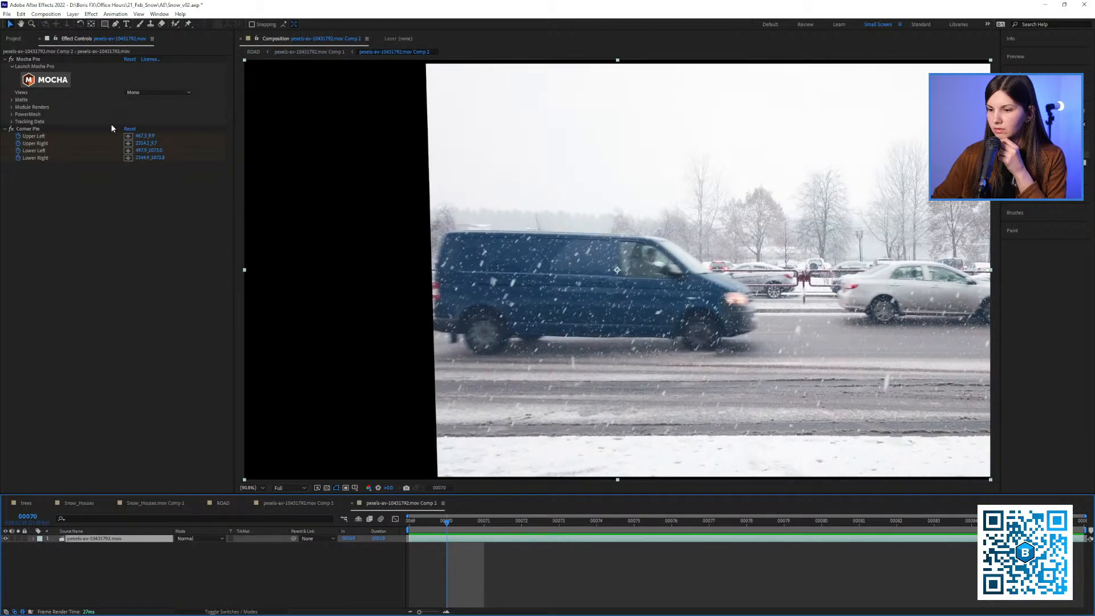
left_click(53, 79)
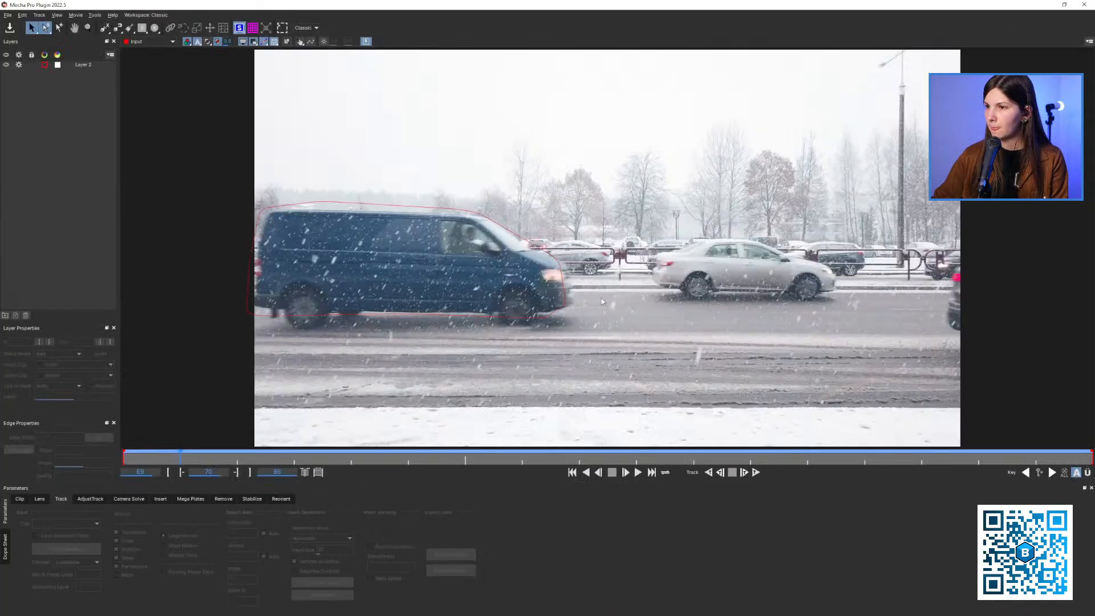
Shrink Layer 2's oversized tracking surface to a small rectangle inside the blue van at frame 70
left_click(457, 229)
key("z")
left_click_drag(445, 203, 276, 157)
right_click(219, 155)
mouse_move(251, 162)
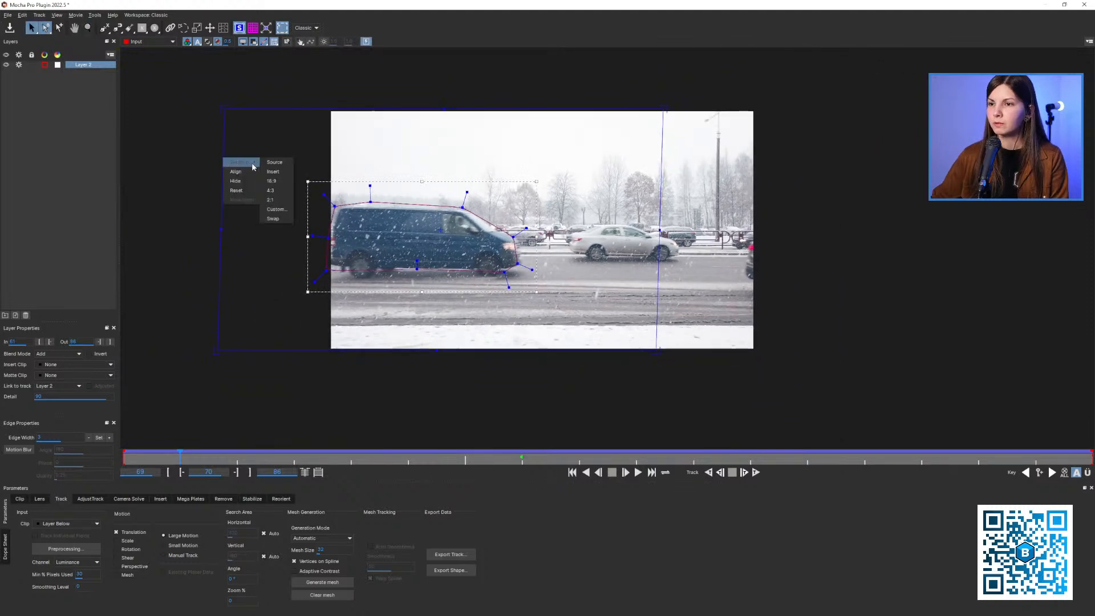
left_click(283, 164)
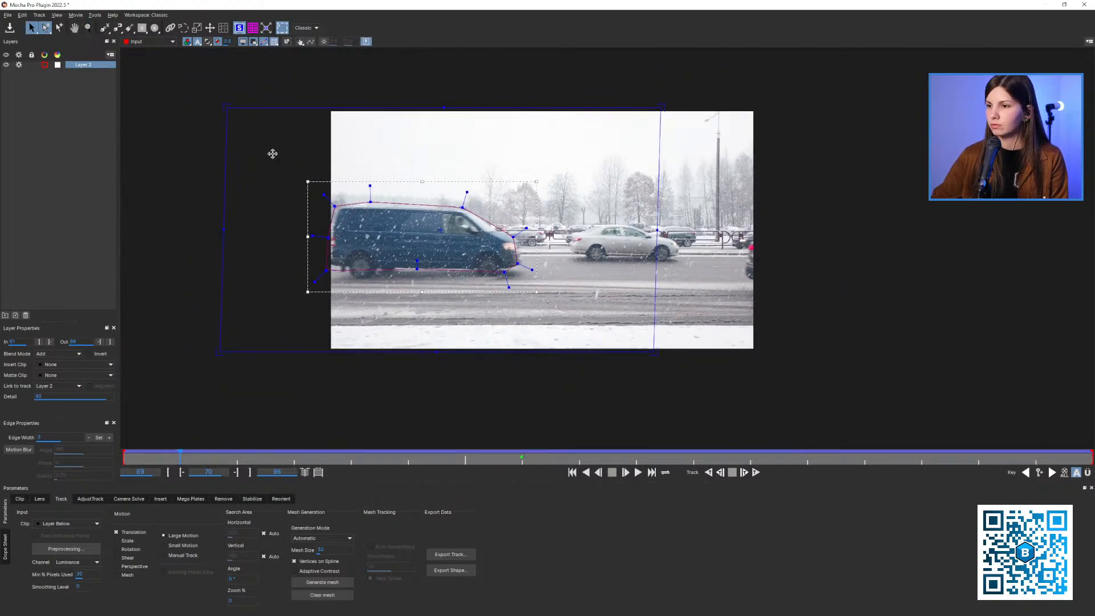
right_click(226, 165)
mouse_move(244, 170)
left_click(276, 187)
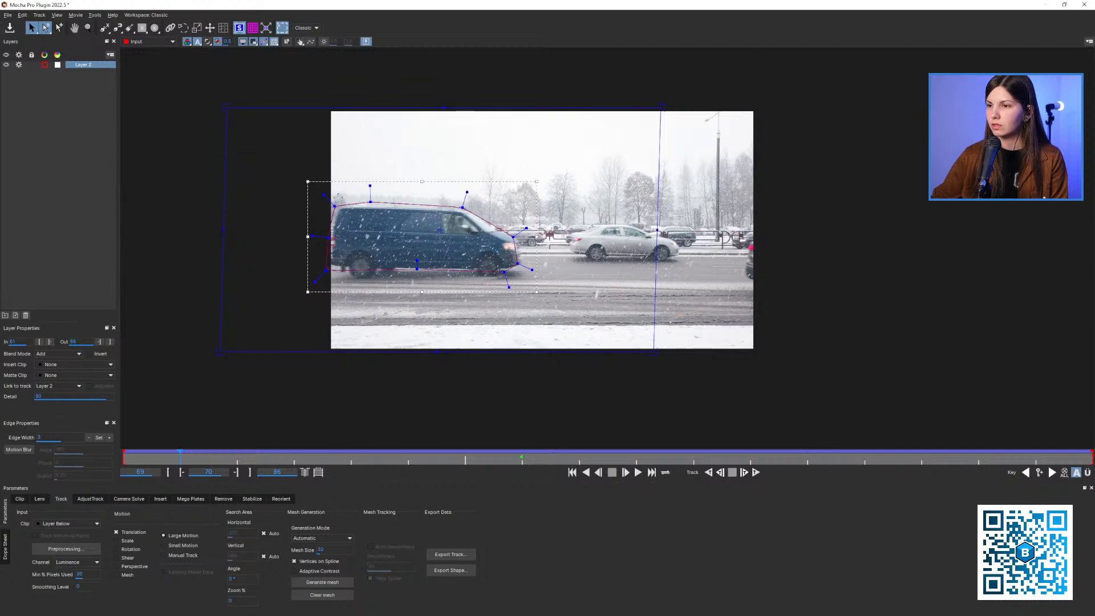
left_click_drag(224, 105, 283, 170)
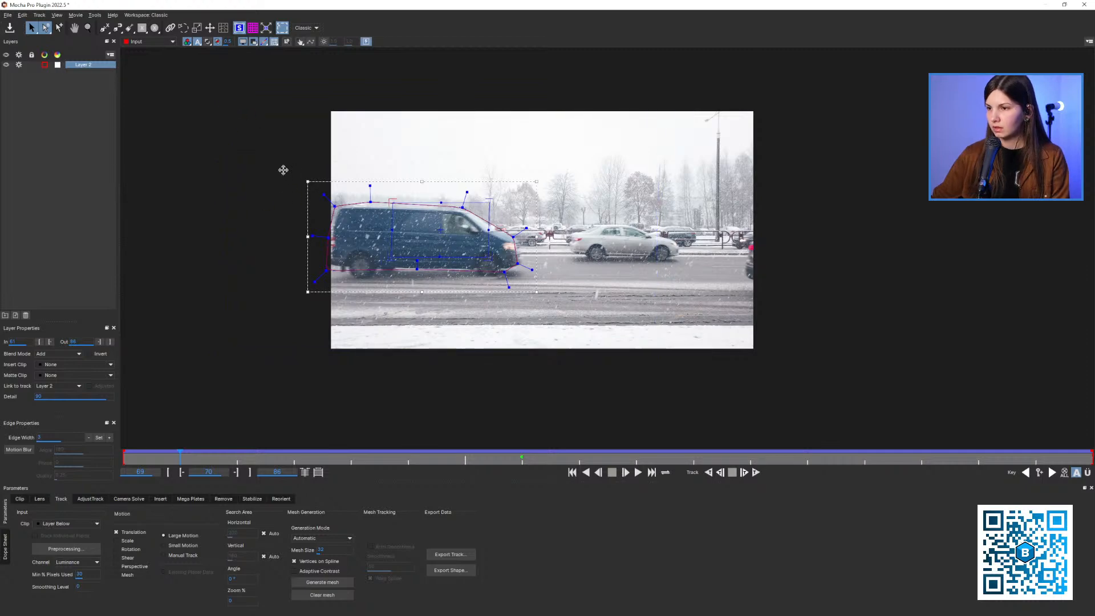
Stretch the surface's corners to fit the van's side panel at frame 70
key("z")
left_click_drag(399, 203, 448, 74)
left_click_drag(457, 242, 408, 257)
key("z")
left_click_drag(405, 256, 397, 203)
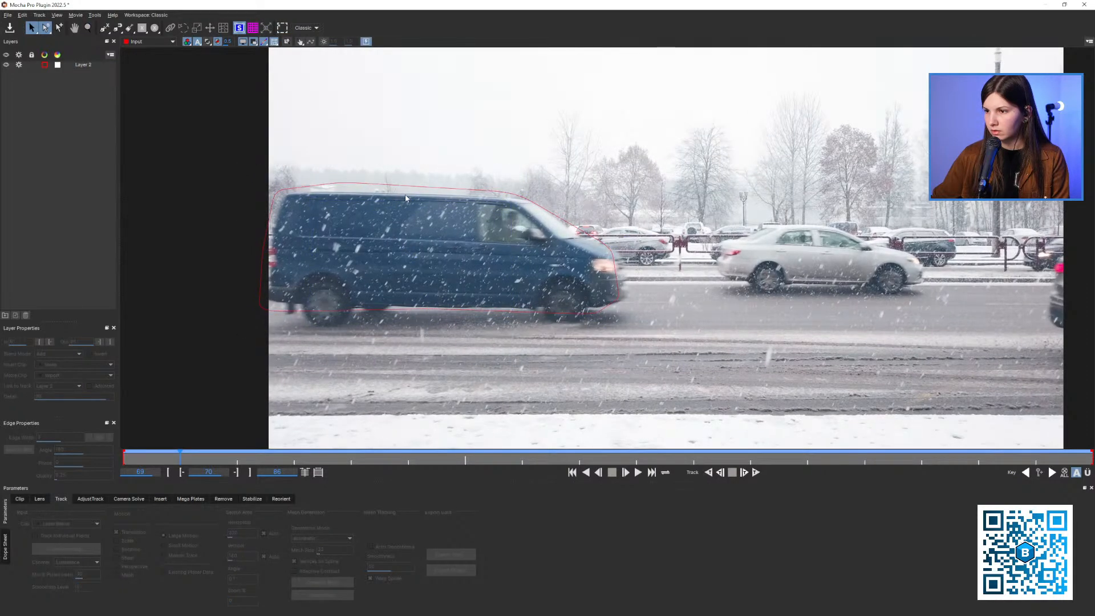
left_click_drag(413, 257, 406, 184)
key("z")
left_click_drag(282, 247, 258, 248)
key("x")
left_click_drag(463, 266, 497, 256)
key("z")
left_click_drag(498, 256, 462, 314)
key("x")
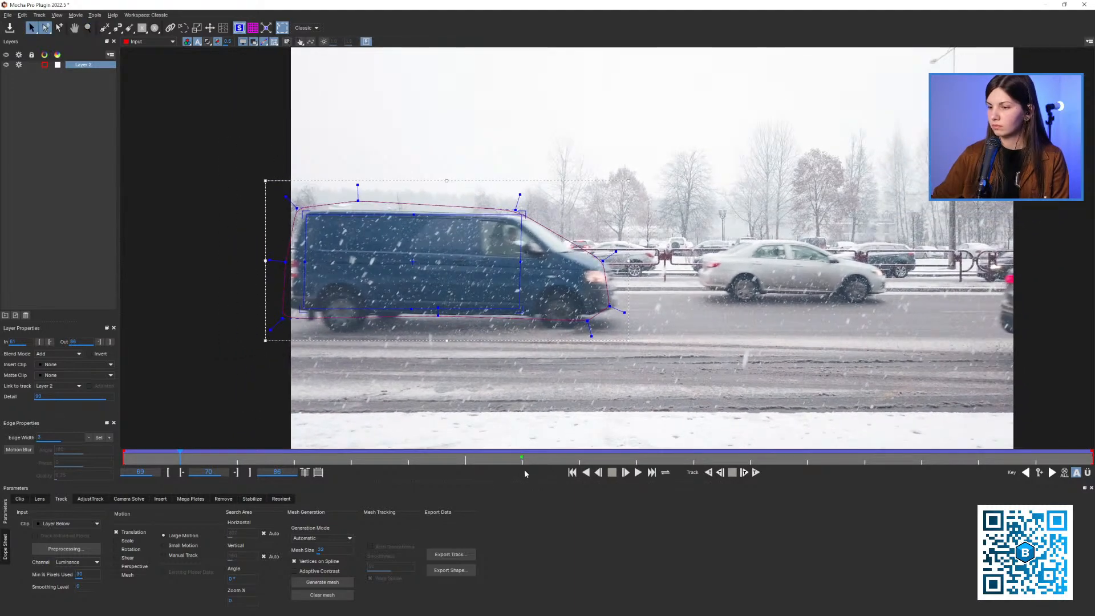
Go to frame 76, fine-tune the surface's corners on the van's side panel and check their fit
mouse_move(526, 458)
left_mouse_down()
mouse_move(164, 472)
mouse_move(922, 474)
mouse_move(537, 474)
left_mouse_up()
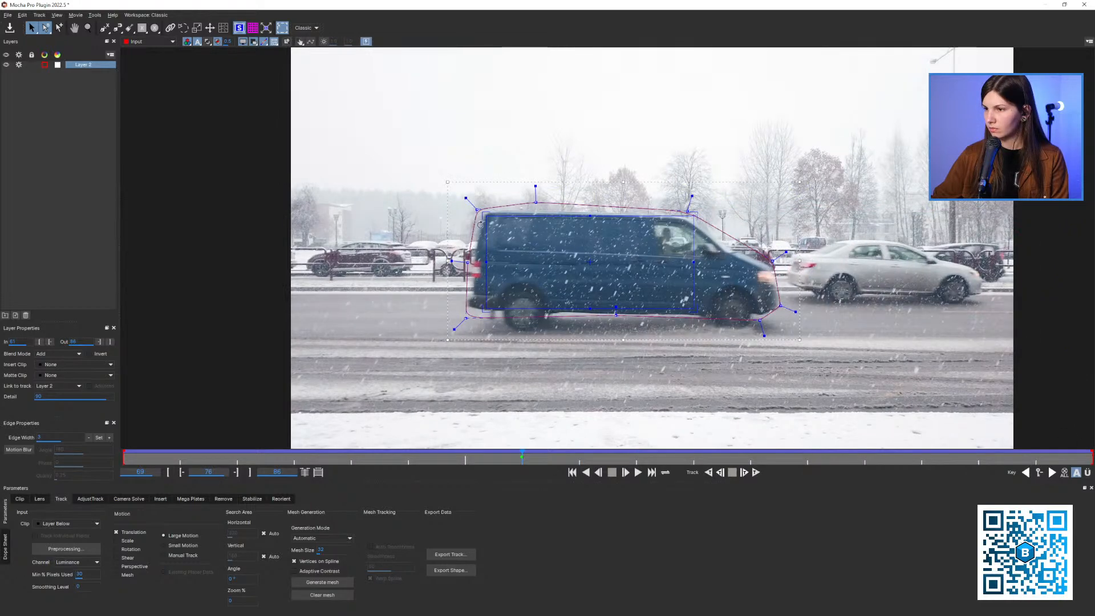
mouse_move(485, 215)
left_mouse_down()
mouse_move(500, 231)
mouse_move(466, 223)
left_mouse_up()
key("x")
key("x")
left_click_drag(583, 215, 515, 194)
key("z")
left_click(83, 68)
left_click(83, 67)
scroll(488, 251, "up", 2)
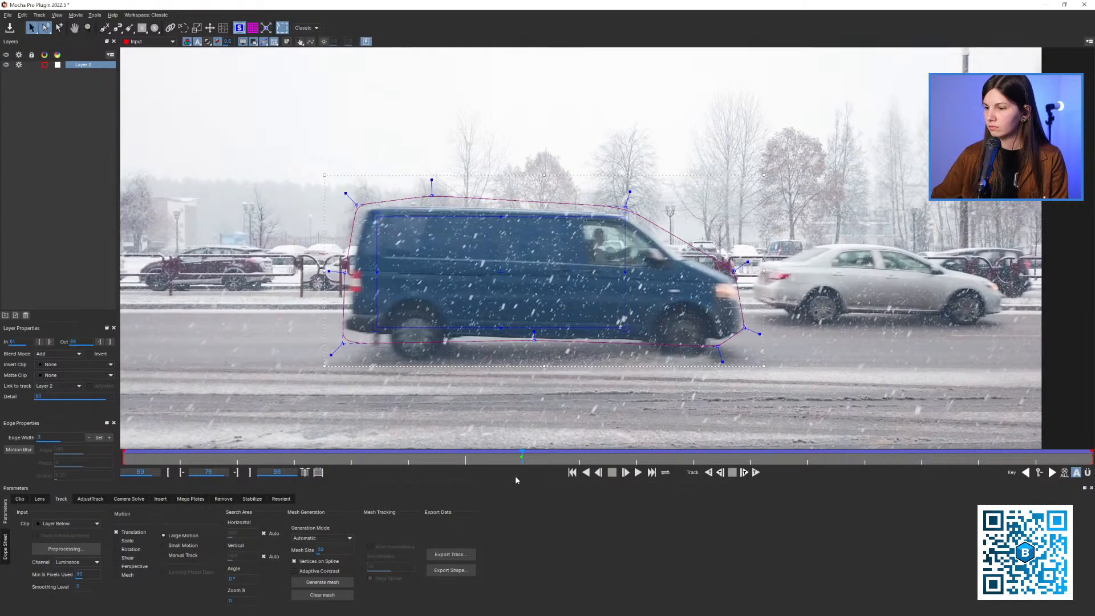
mouse_move(522, 455)
left_mouse_down()
mouse_move(479, 453)
mouse_move(518, 454)
left_mouse_up()
key("z")
left_click_drag(513, 308, 496, 321)
key("x")
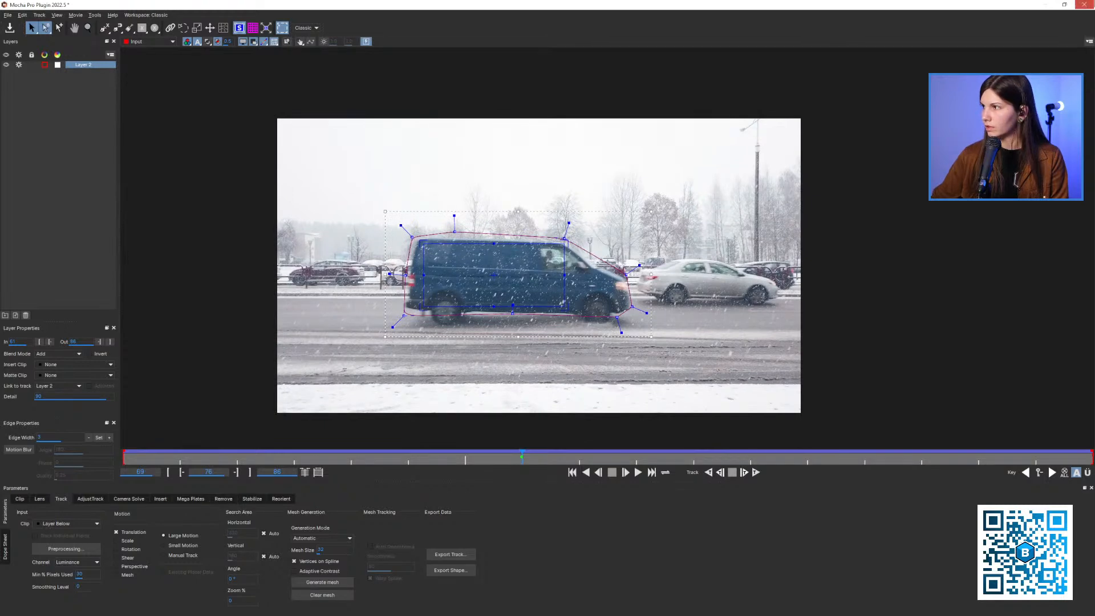
Save and close Mocha Pro, and delete the existing Corner Pin effect from the footage layer
left_click(1084, 5)
left_click(667, 329)
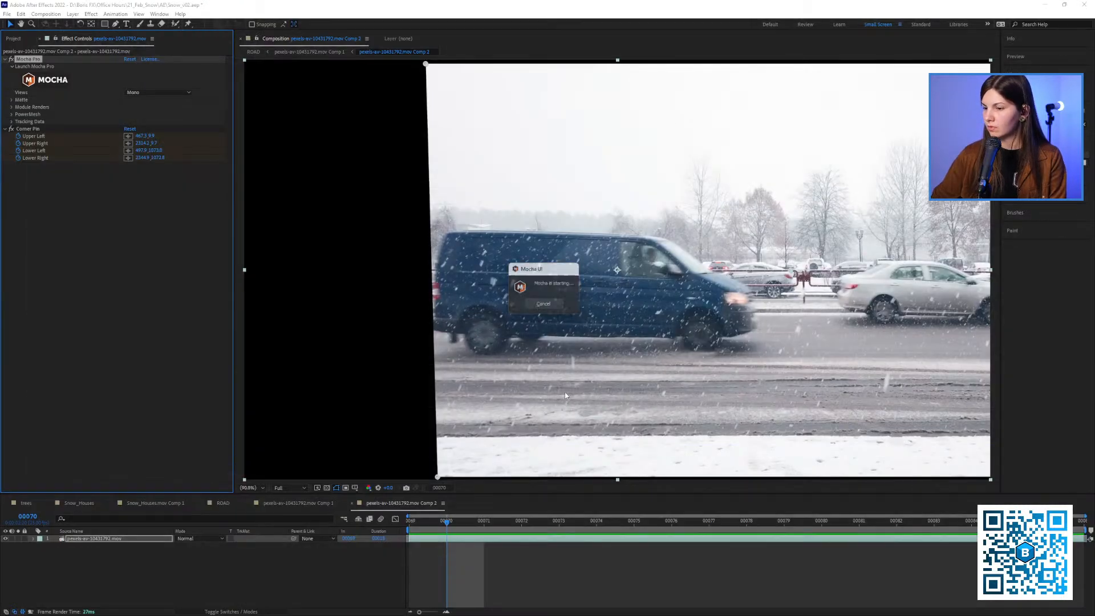
left_click(31, 129)
key("Delete")
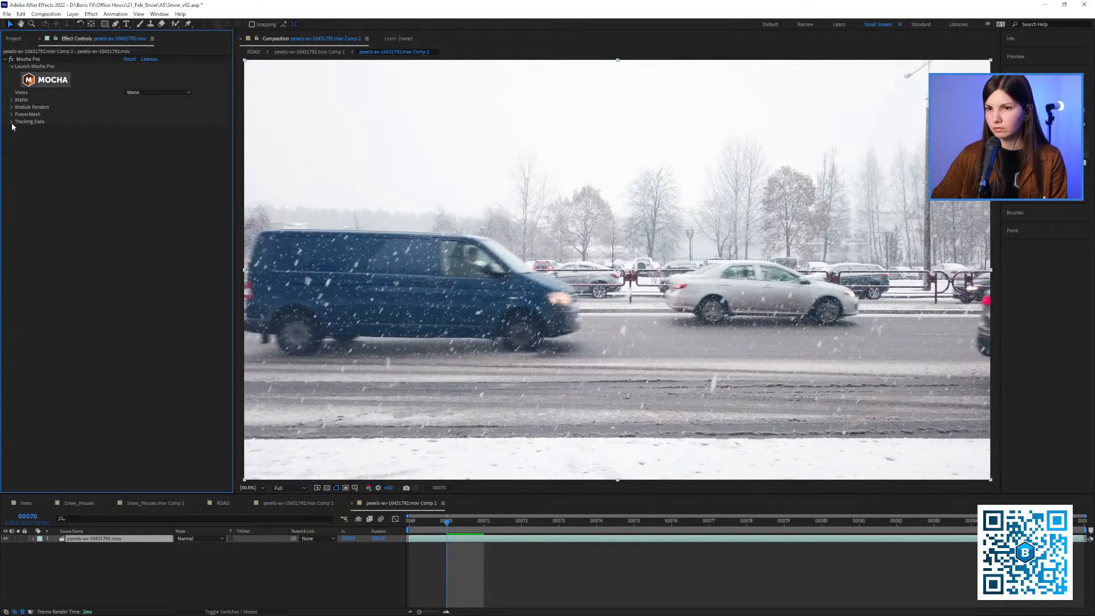
Create track data from Layer 2 with the playhead at frame 69 and apply it to the footage as a Corner Pin
left_click(12, 121)
left_click_drag(421, 521, 397, 520)
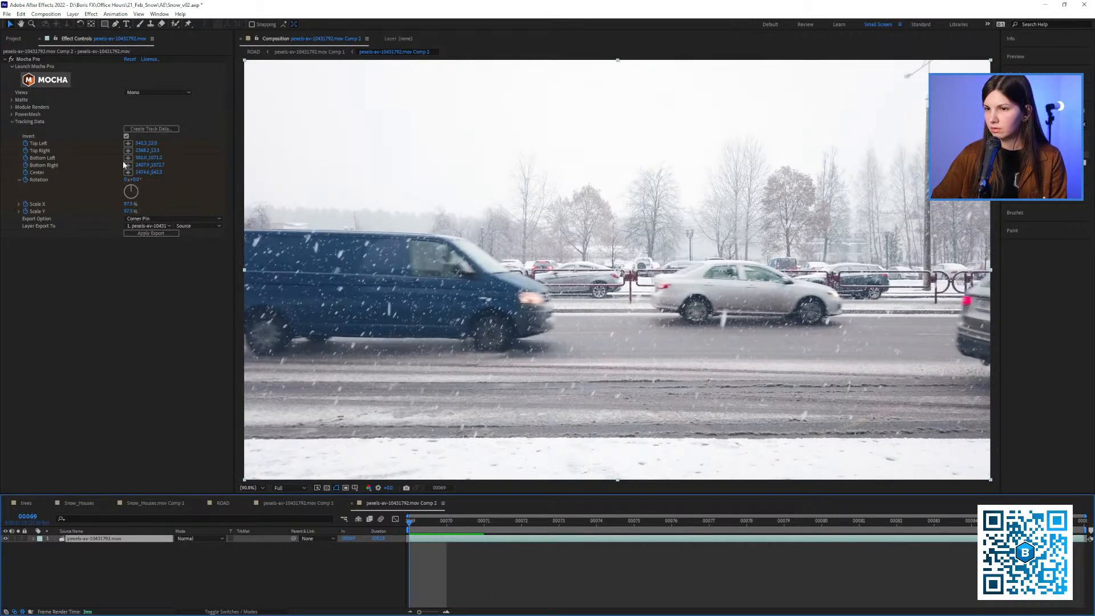
left_click(151, 128)
left_click(563, 312)
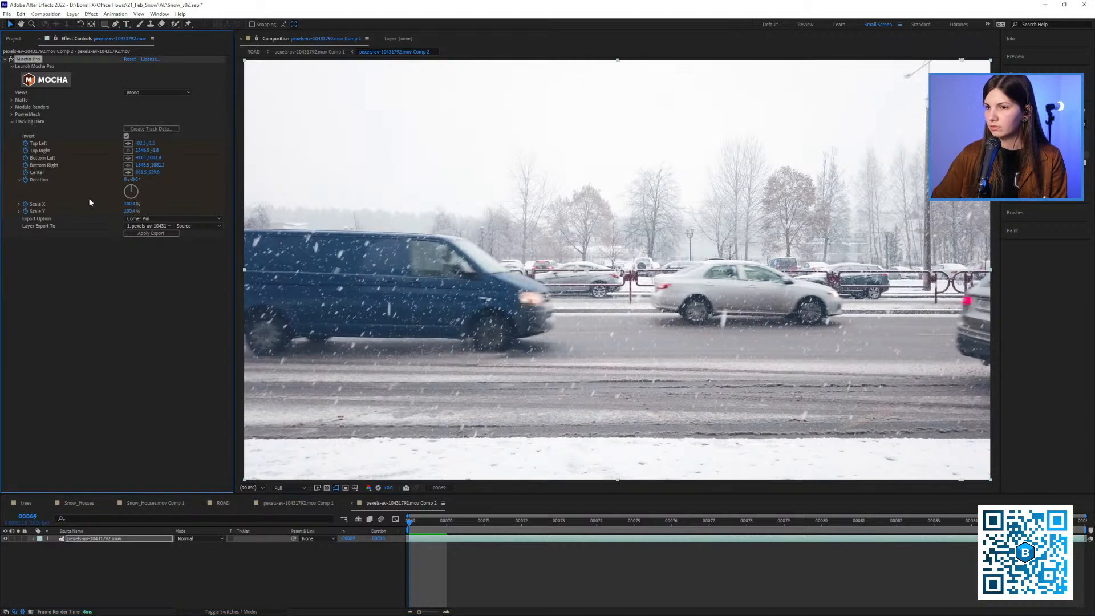
left_click(152, 233)
scroll(479, 270, "up", 1)
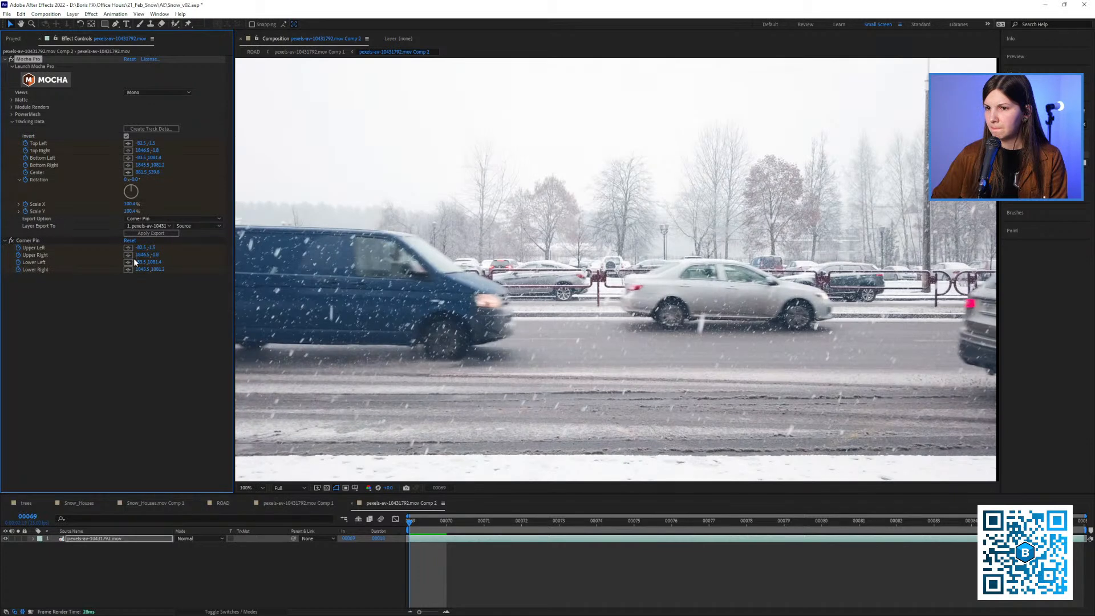
Replace the Corner Pin with a CC Power Pin export, enable Unstretch and scrub the first frames
left_click(32, 237)
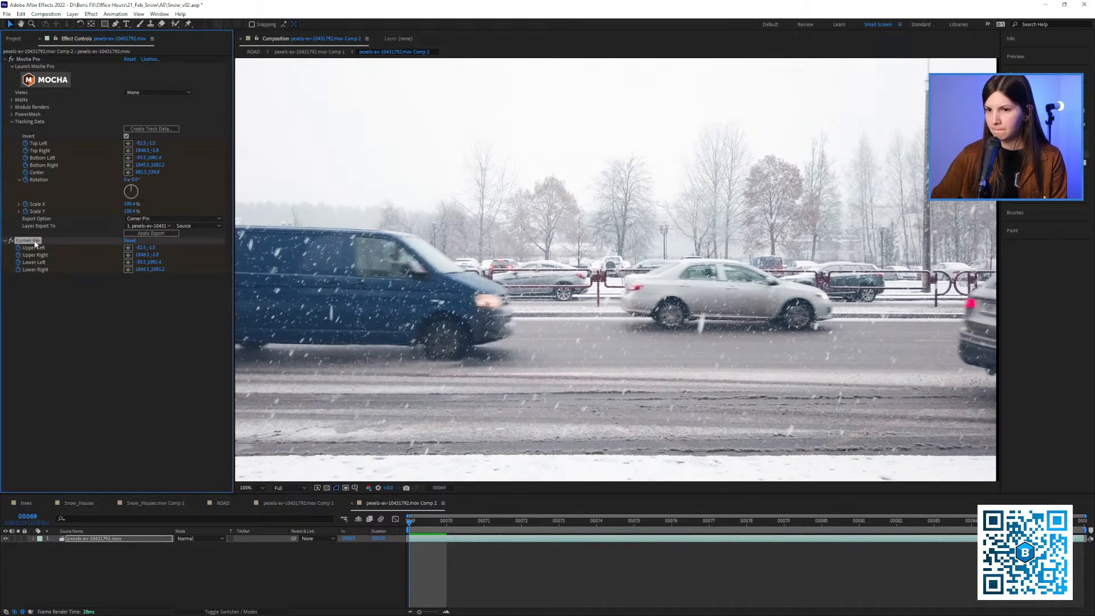
key("Delete")
left_click(171, 218)
left_click(146, 248)
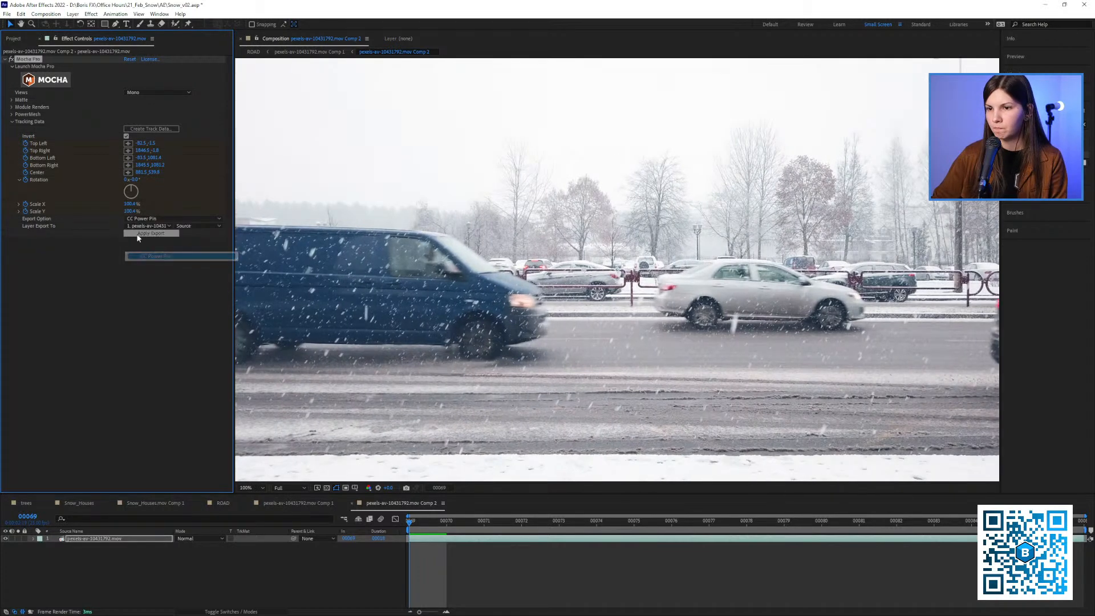
left_click(138, 234)
left_click(128, 284)
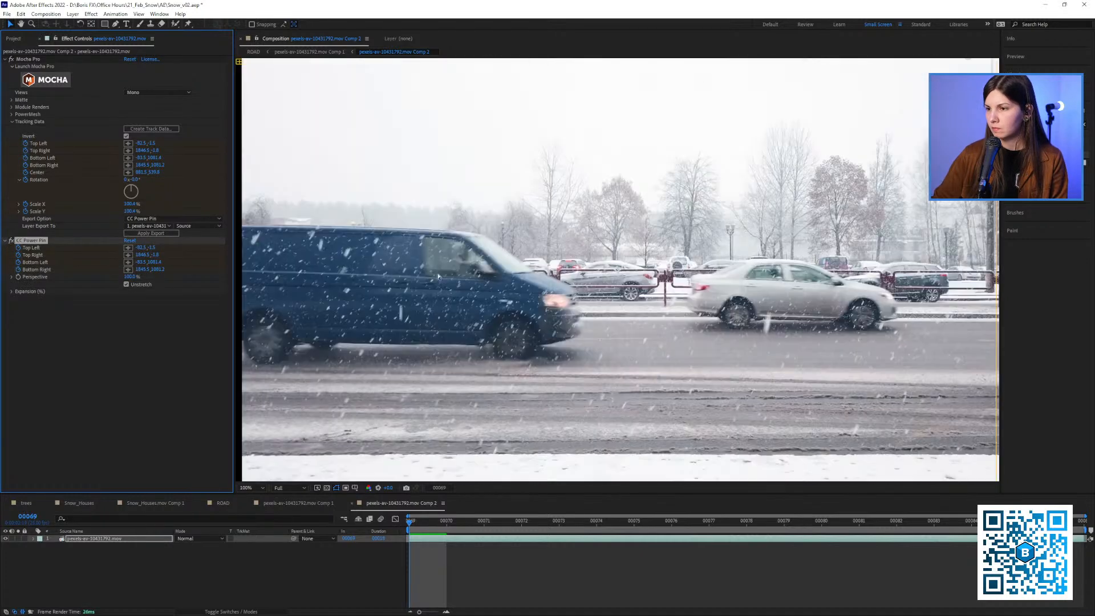
key("comma")
key("comma")
left_click_drag(430, 525, 394, 490)
Delete the CC Power Pin effect and recreate the track data from Layer 2
left_click(31, 244)
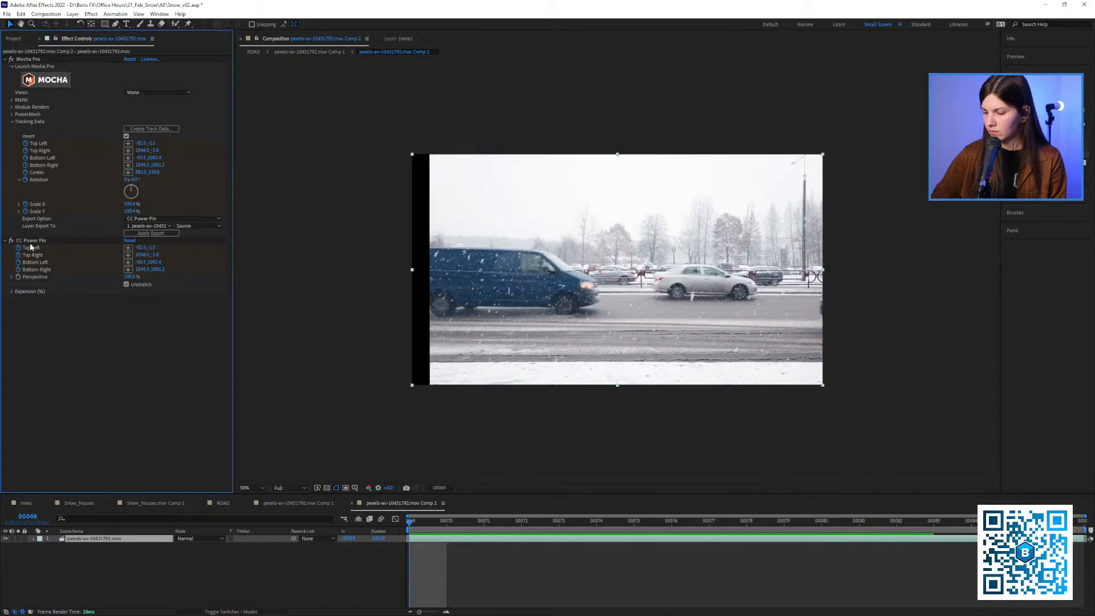
left_click(29, 241)
key("Delete")
left_click(151, 128)
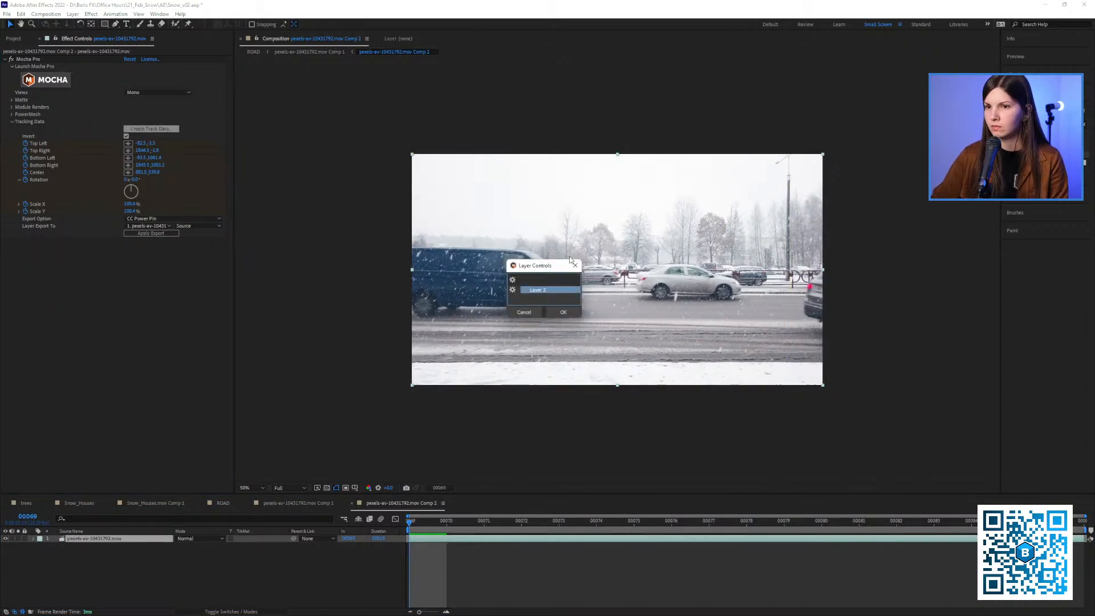
left_click(561, 310)
key("period")
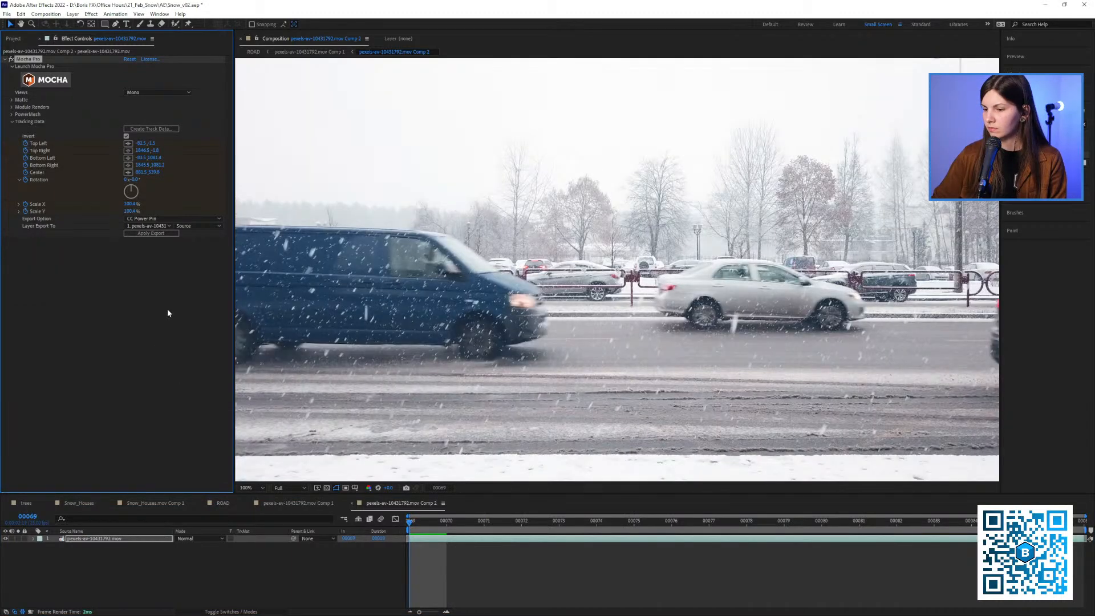
Try the CC Power Pin export without Unstretch, review its motion and keyframes, and delete the effect
left_click(150, 233)
key("comma")
key("comma")
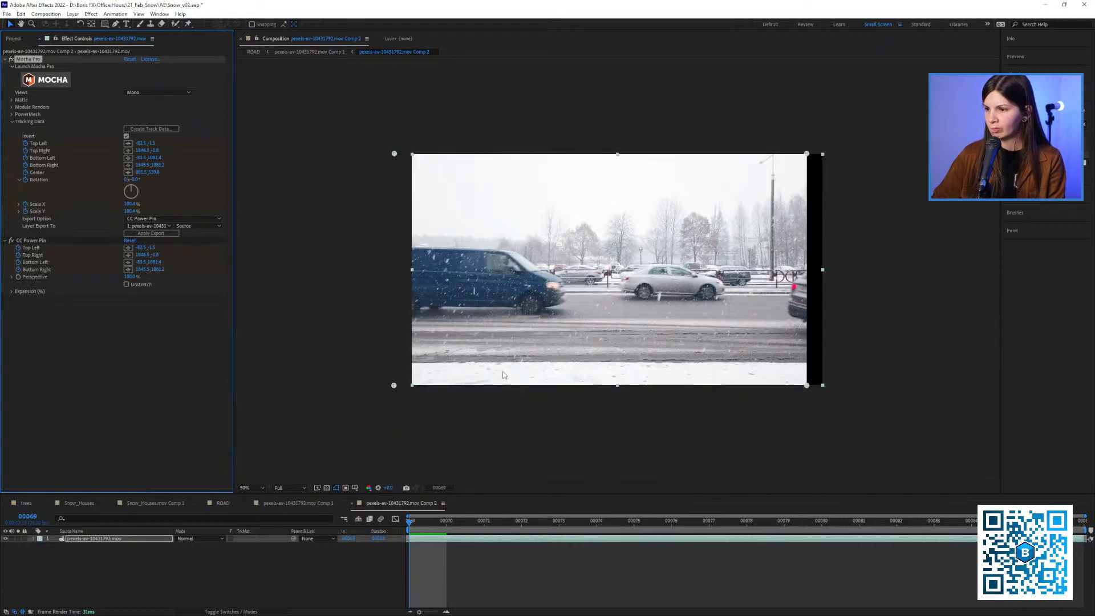
left_click_drag(450, 522, 381, 514)
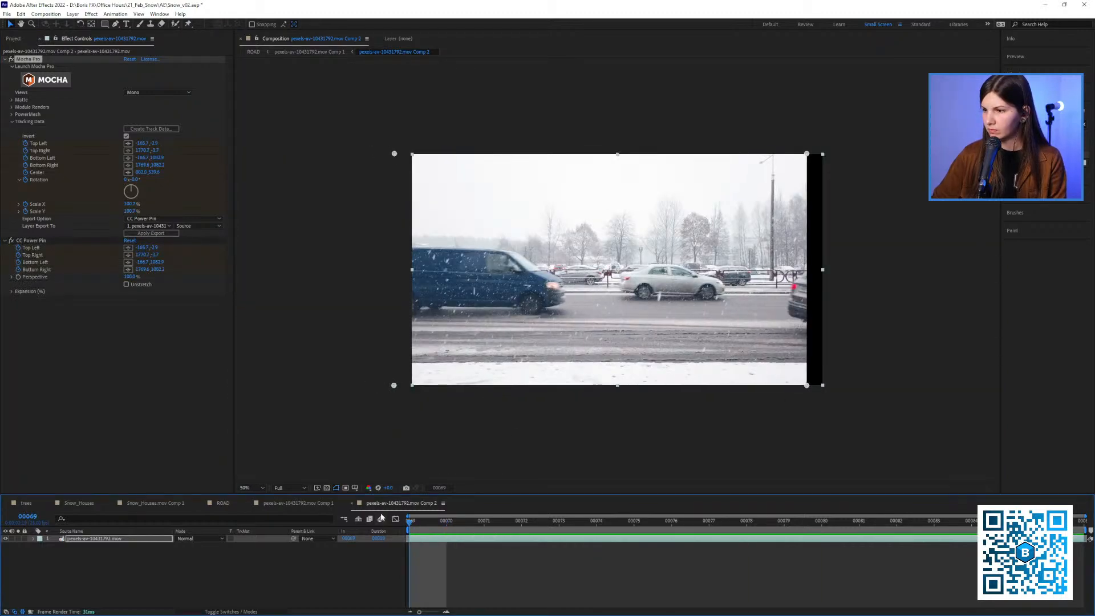
key("u")
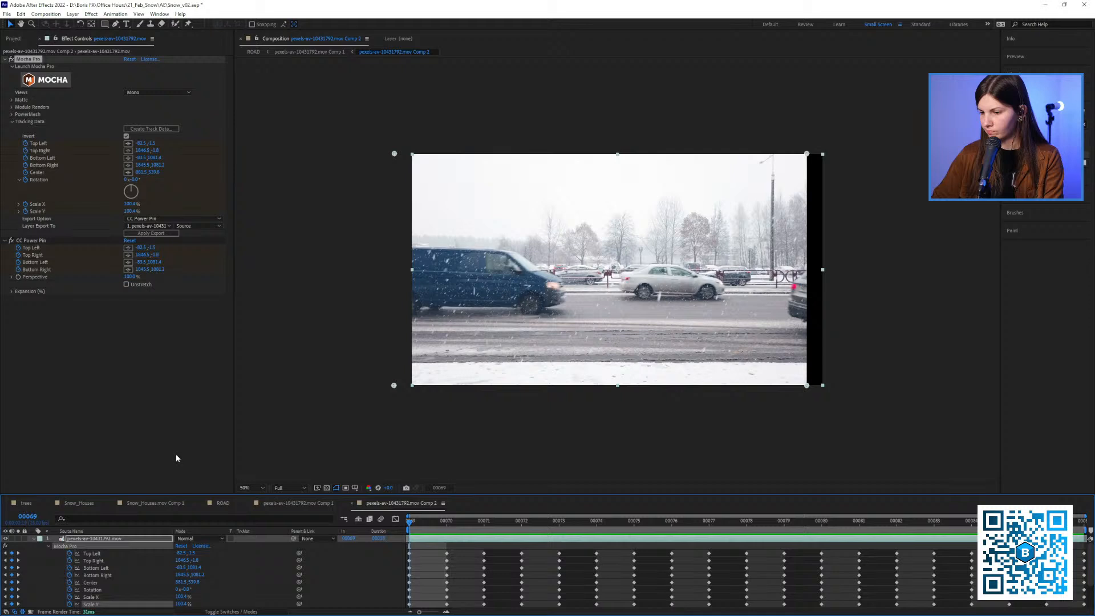
key("u")
left_click(35, 240)
key("Delete")
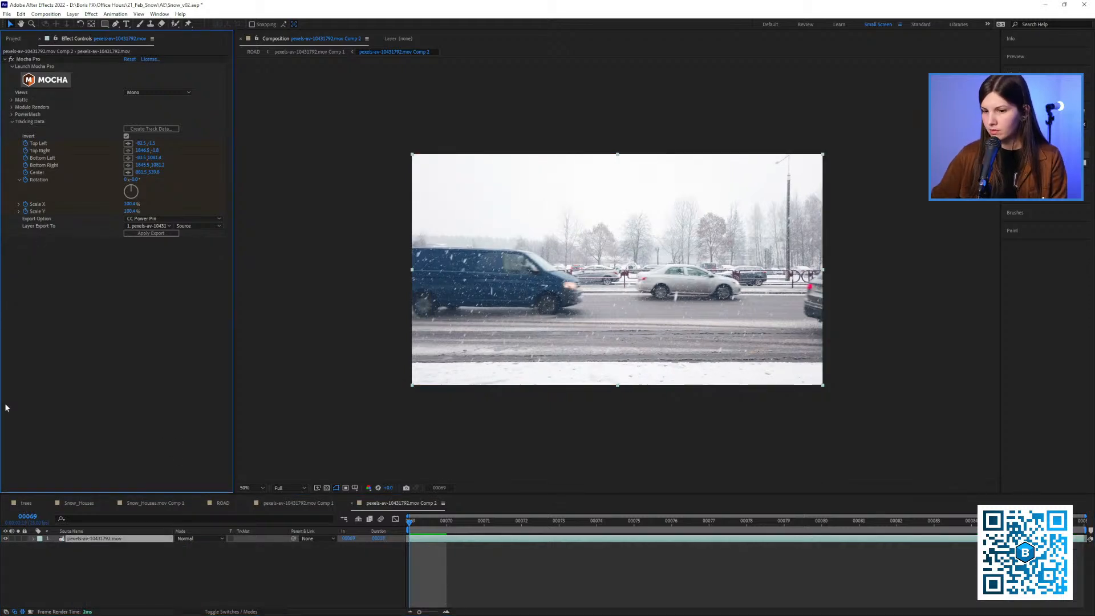
Reveal the Mocha Pro keyframes and expand the effect's full property list in the timeline
key("u")
left_click(49, 547)
left_click(49, 547)
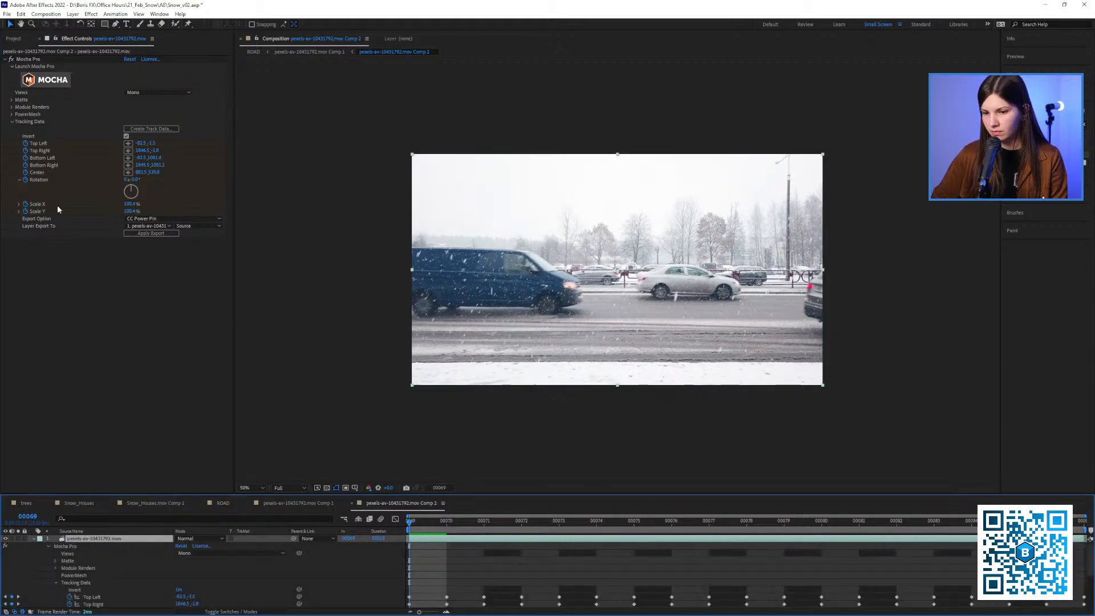
Relaunch Mocha Pro on the footage and examine the van's surface and spline up to frame 76
left_click(56, 85)
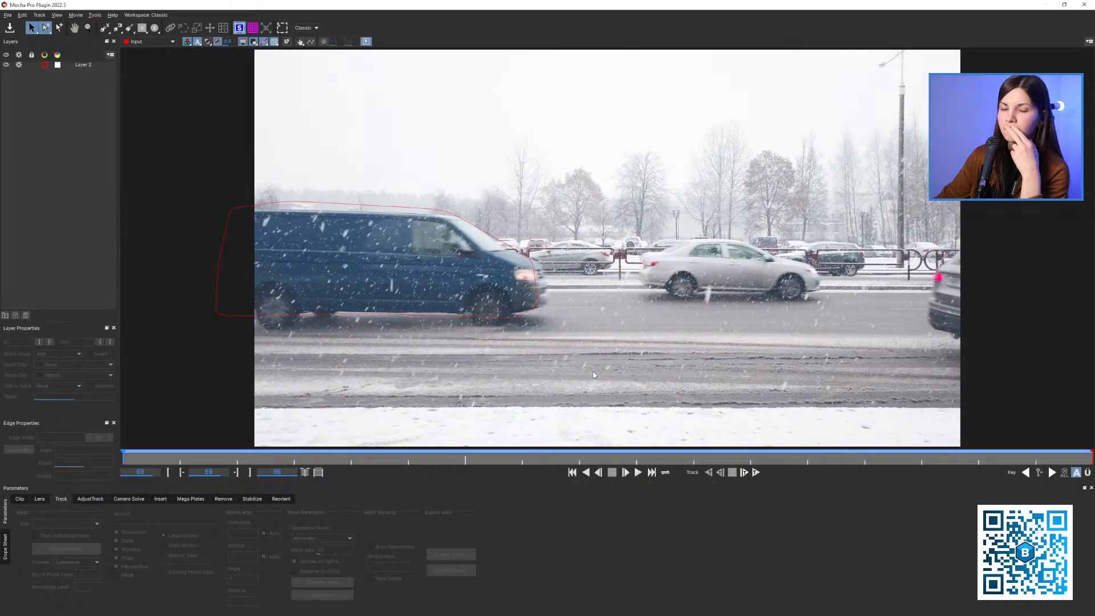
left_click(520, 321)
left_click_drag(435, 457, 521, 457)
key("x")
left_click_drag(495, 378, 371, 366)
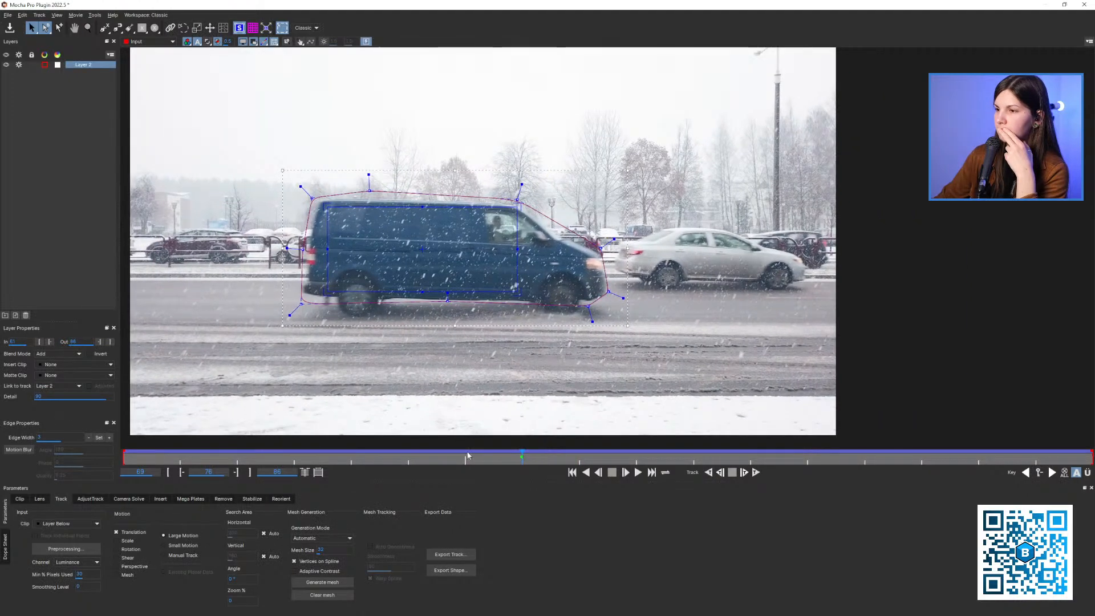
left_click_drag(468, 455, 521, 461)
left_click_drag(168, 463, 518, 458)
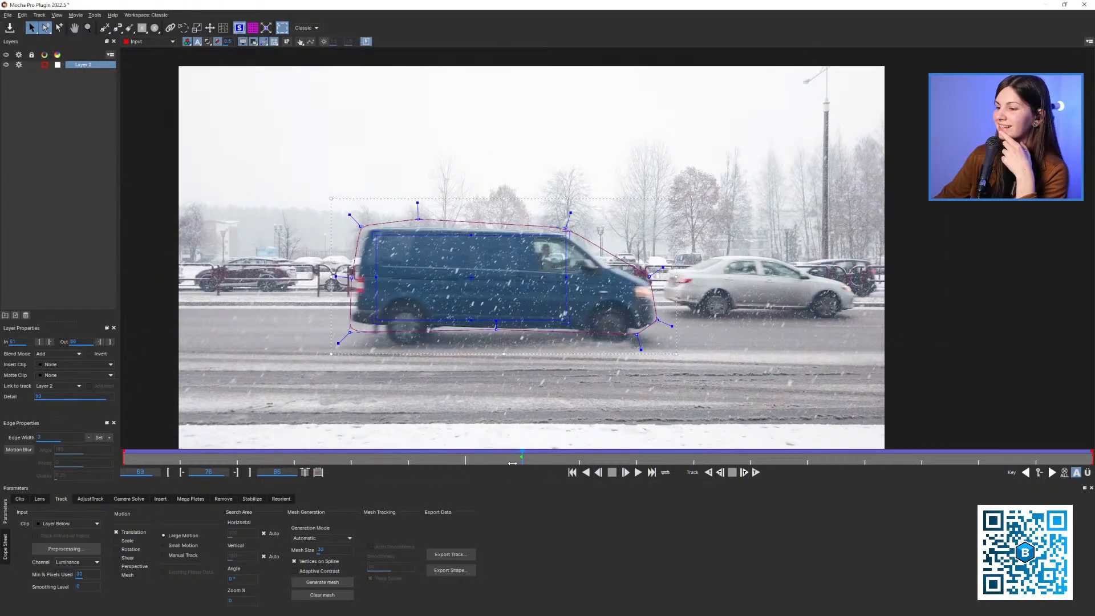
key("x")
left_click_drag(512, 409, 501, 382)
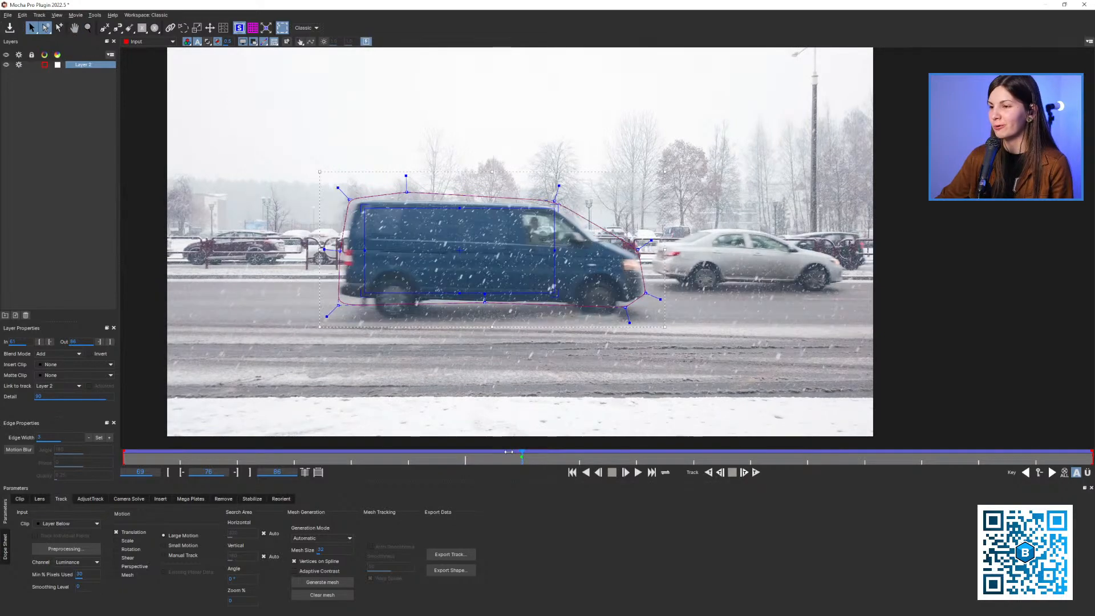
Examine how the surface holds to the van between frames 76 and 71
key("z")
key("x")
left_click_drag(476, 358, 476, 357)
key("asterisk")
mouse_move(501, 454)
left_mouse_down()
mouse_move(188, 459)
mouse_move(912, 464)
mouse_move(479, 458)
mouse_move(519, 458)
left_mouse_up()
key("x")
left_click_drag(538, 377, 485, 374)
key("z")
left_click_drag(486, 373, 549, 308)
left_click_drag(492, 457, 252, 384)
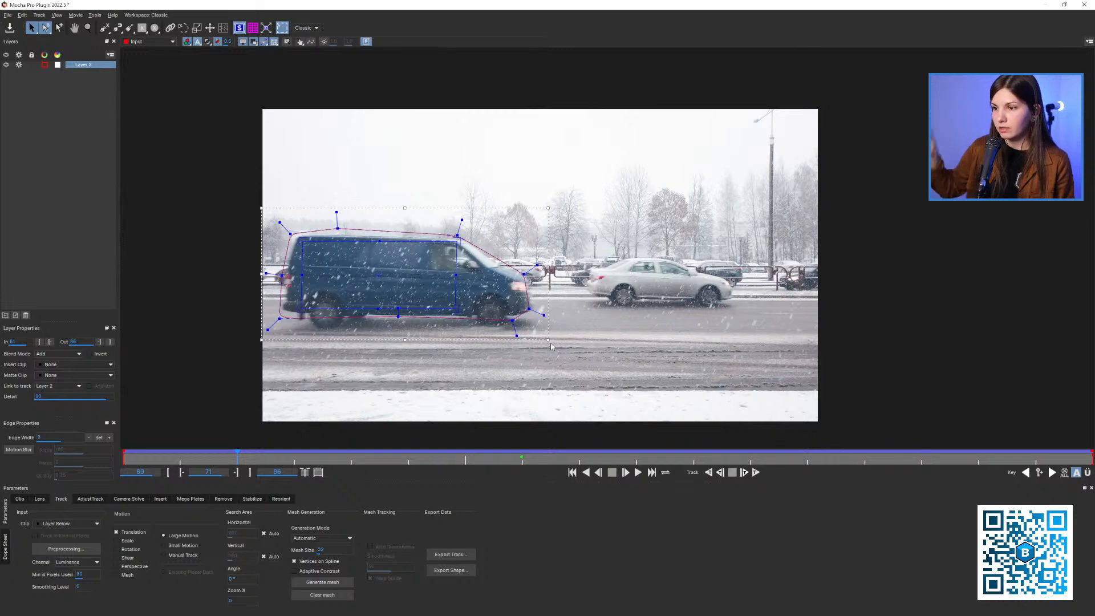
Reselect Layer 2 and return the playhead to frame 76, with the whole van in view
left_click(74, 86)
left_click(90, 65)
key("z")
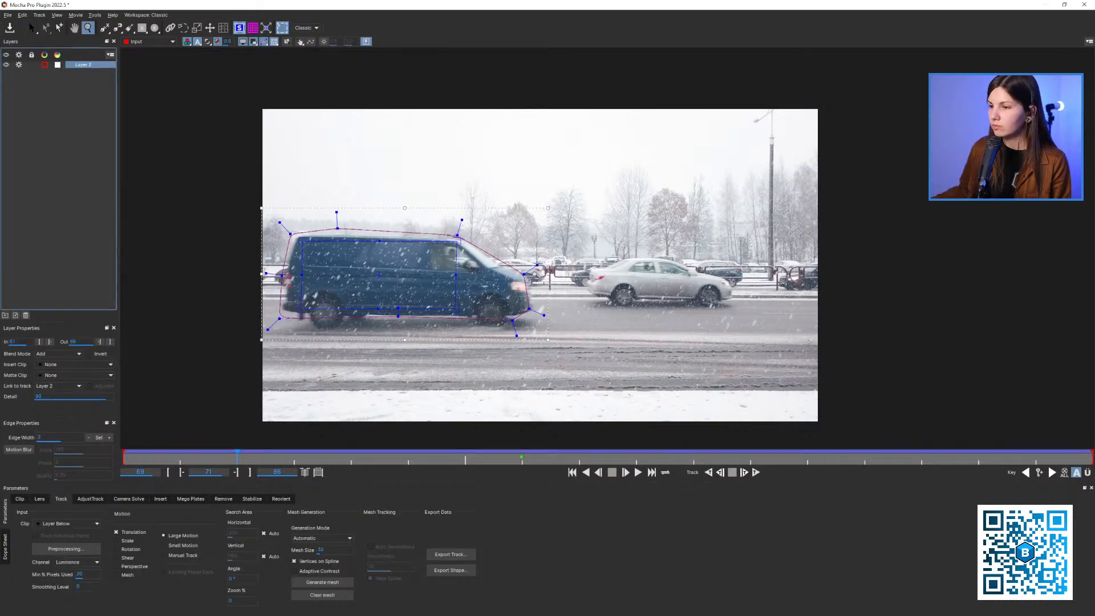
left_click_drag(531, 274, 392, 450)
left_click(522, 459)
key("x")
left_click_drag(546, 337, 473, 333)
key("z")
key("x")
left_click_drag(472, 333, 506, 332)
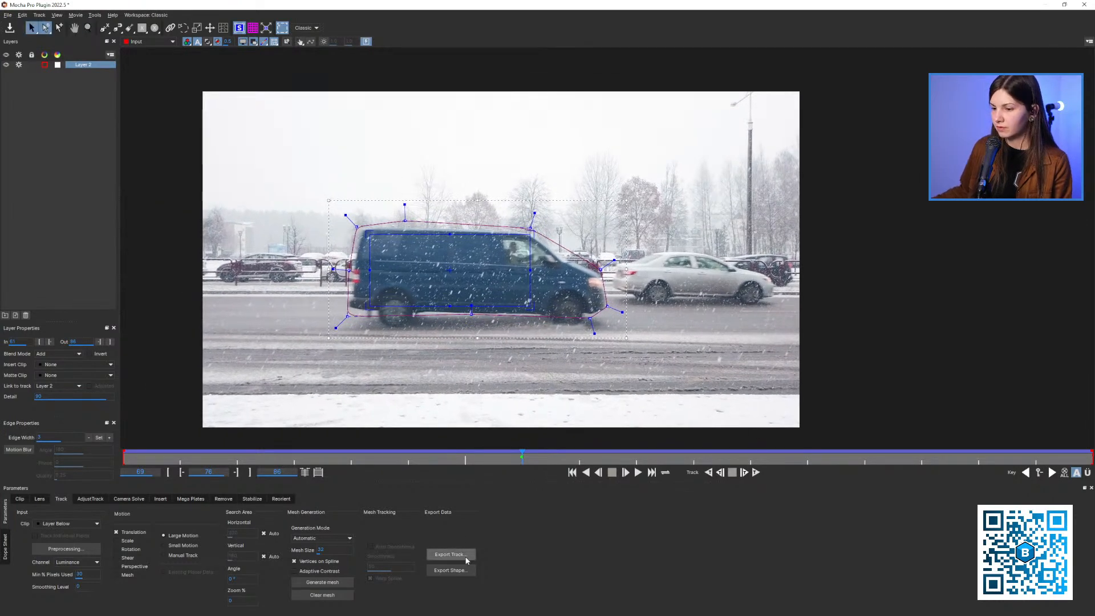
Copy Layer 2's track to the clipboard as inverted After Effects CC Power Pin data, then save and close Mocha Pro
left_click(459, 555)
left_click(573, 299)
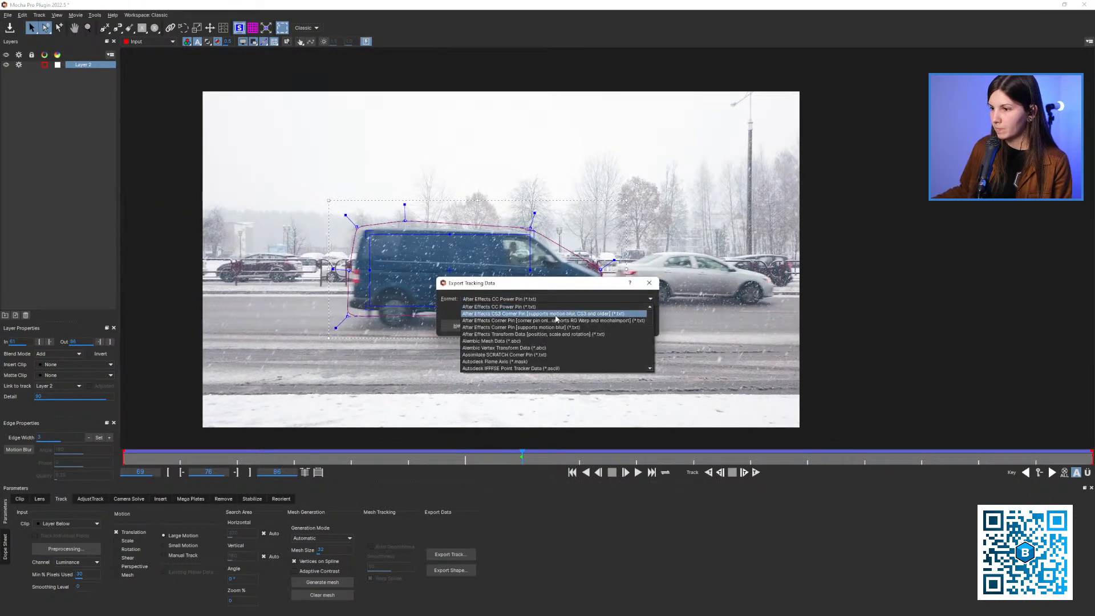
left_click(579, 308)
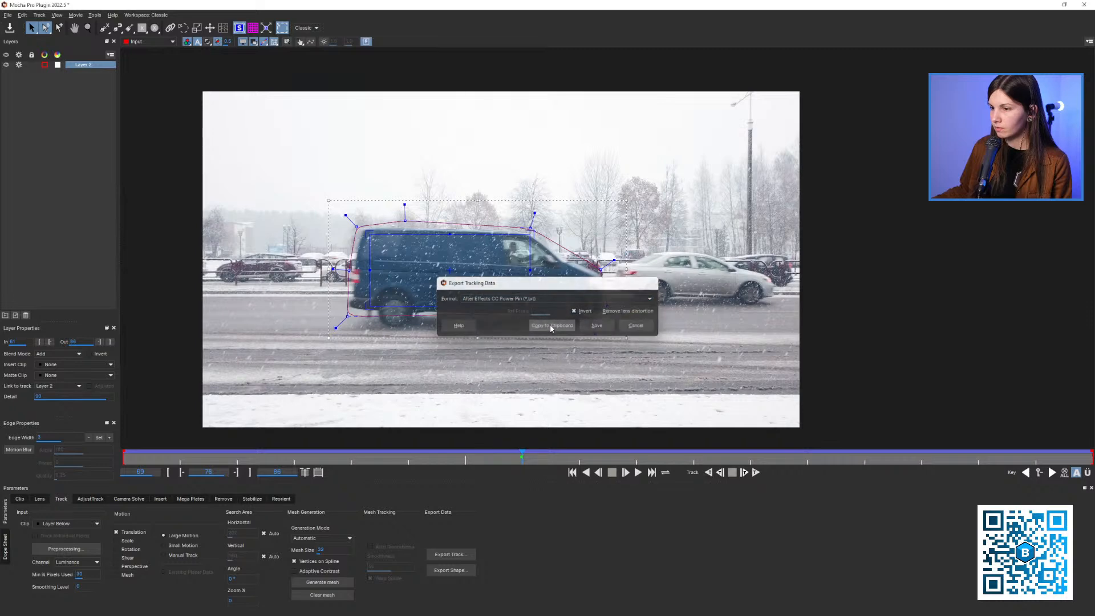
left_click(551, 326)
left_click(1084, 4)
left_click(670, 330)
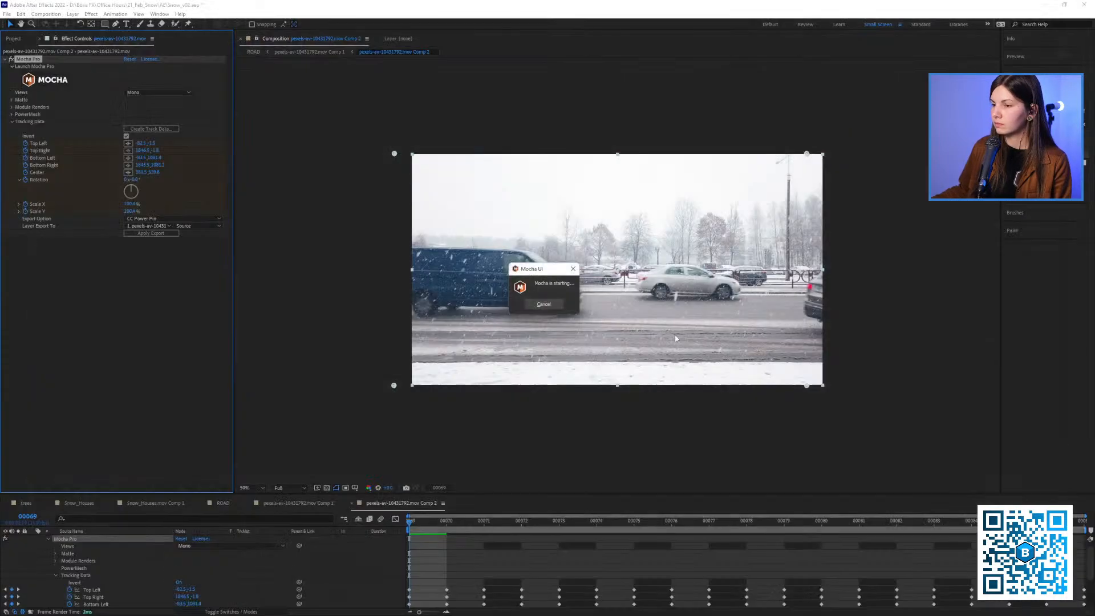
Try the copied CC Power Pin data with Unstretch enabled directly on the footage layer, and undo both changes
left_click_drag(85, 583, 83, 594)
left_click(47, 546)
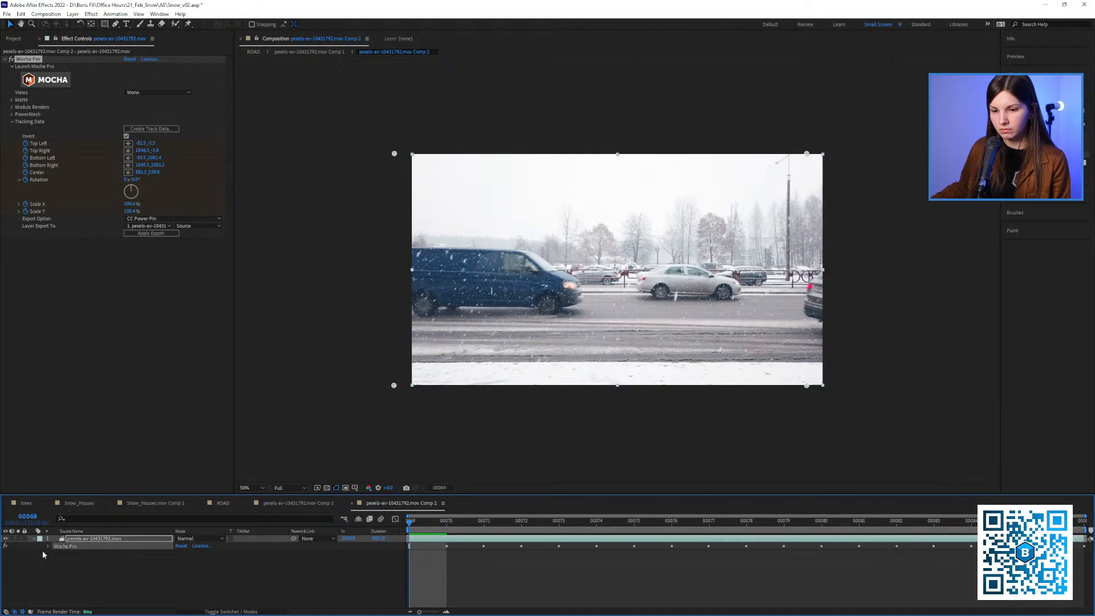
left_click(65, 562)
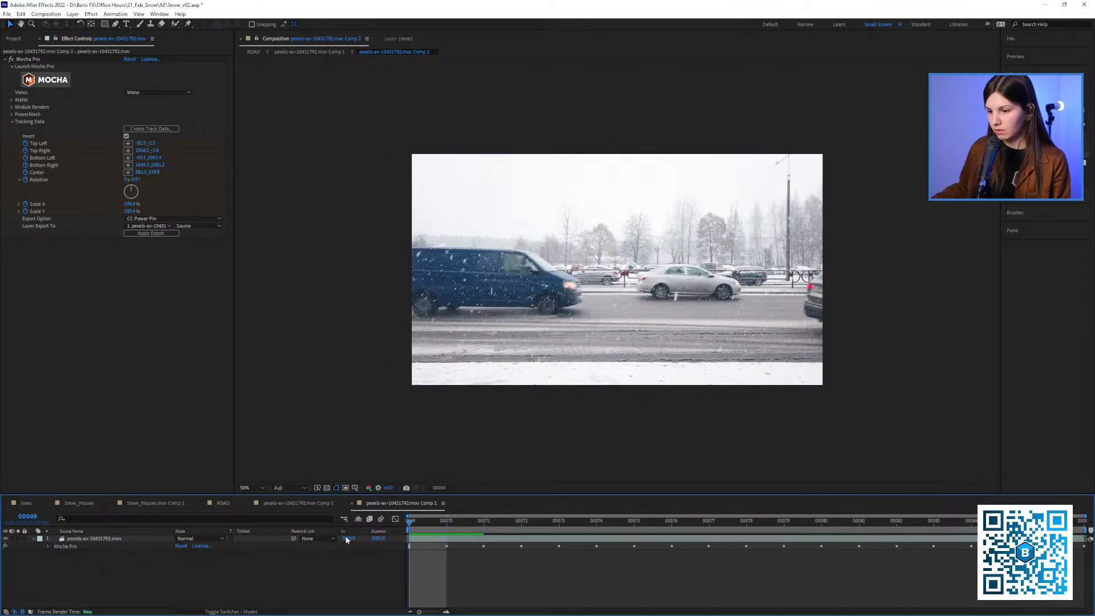
left_click(88, 539)
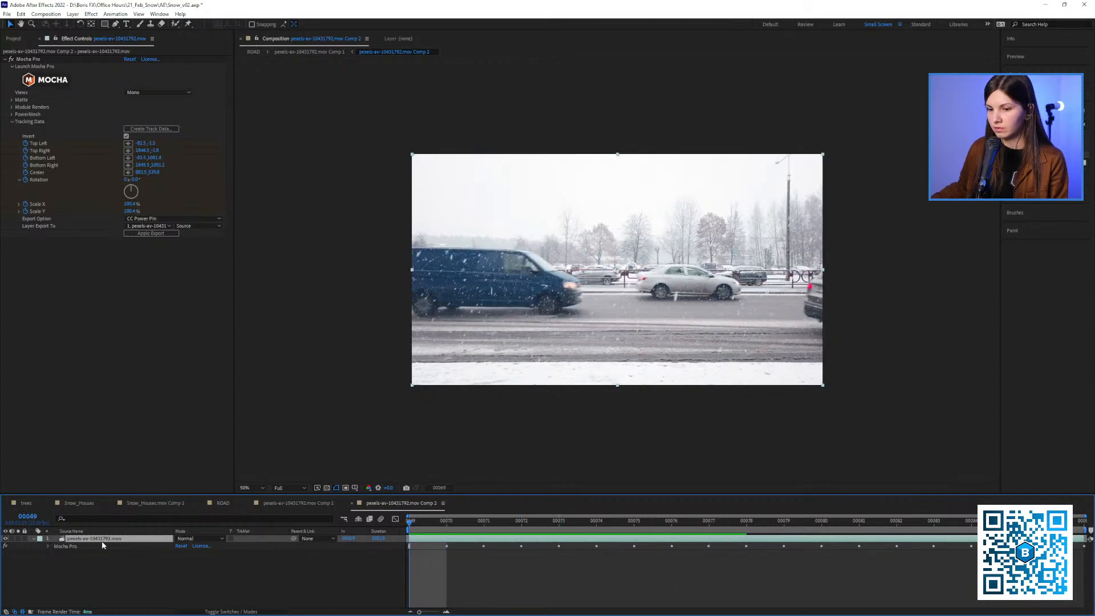
left_click(127, 284)
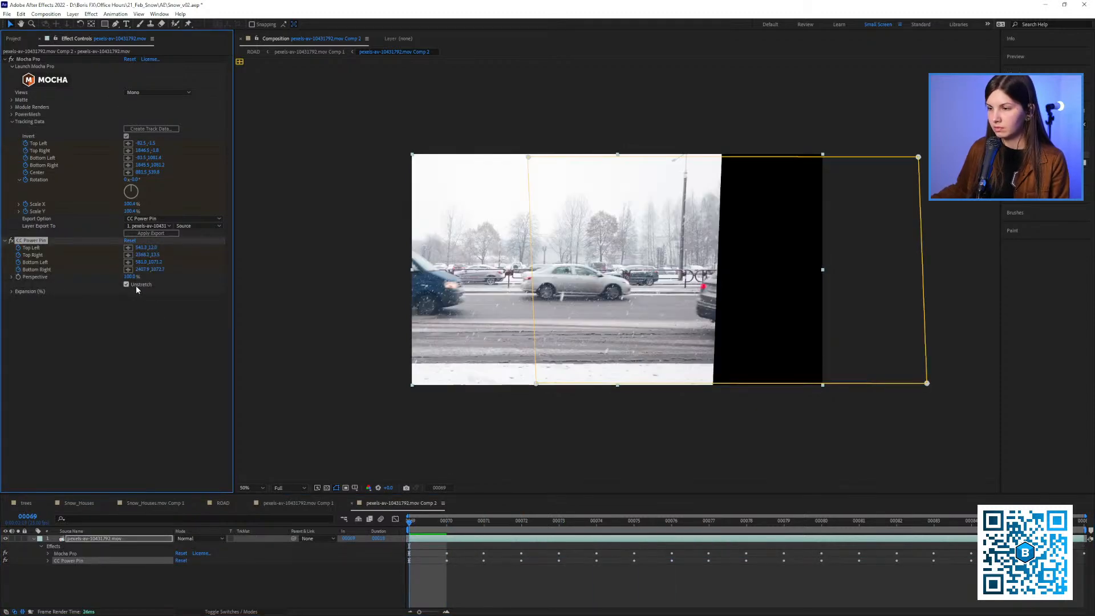
left_click_drag(423, 523, 354, 518)
key("ctrl+z")
key("ctrl+z")
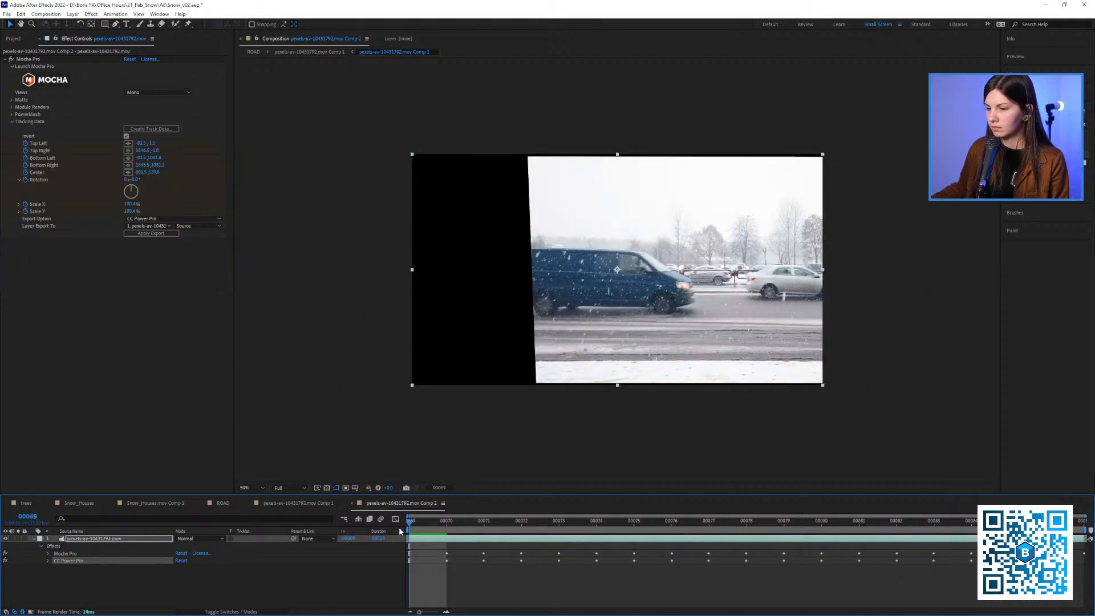
Pre-compose the footage layer with all attributes moved into the new composition, and paste the copied CC Power Pin data onto it
right_click(113, 541)
left_click(148, 484)
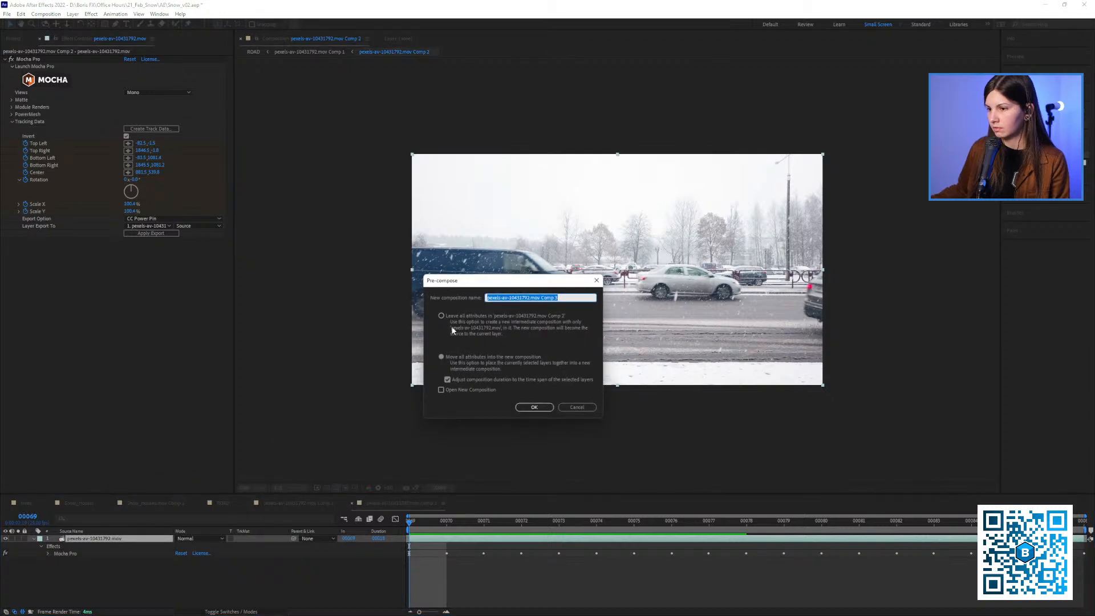
left_click(535, 407)
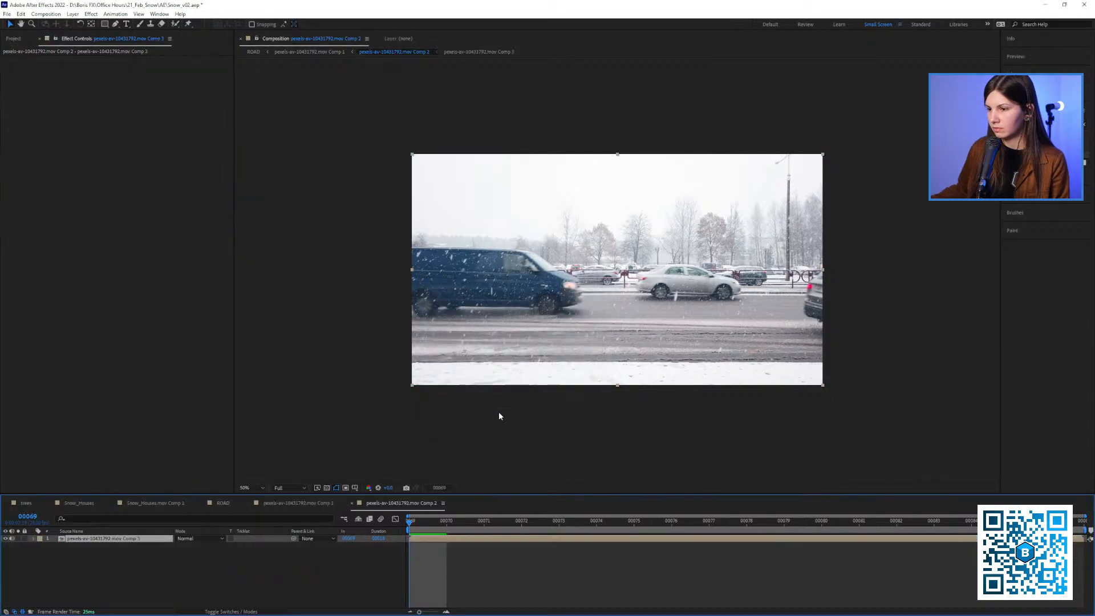
left_click(85, 540)
key("ctrl+v")
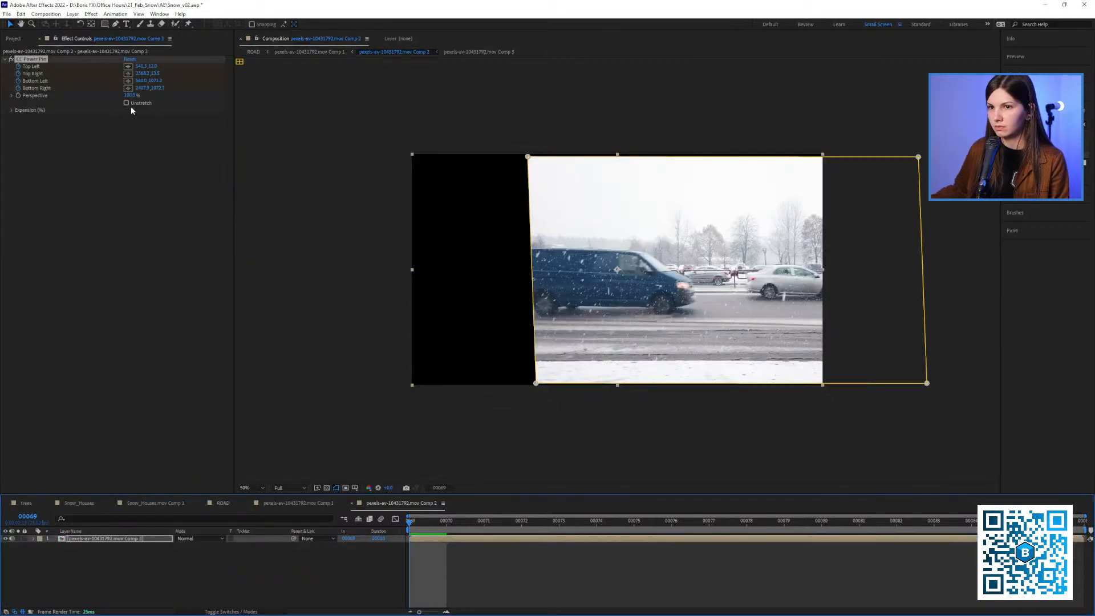
Try the Unstretch option on the pre-composed layer's CC Power Pin over several frames, and switch it off again
left_click(126, 103)
left_click_drag(541, 522, 352, 491)
left_click(127, 103)
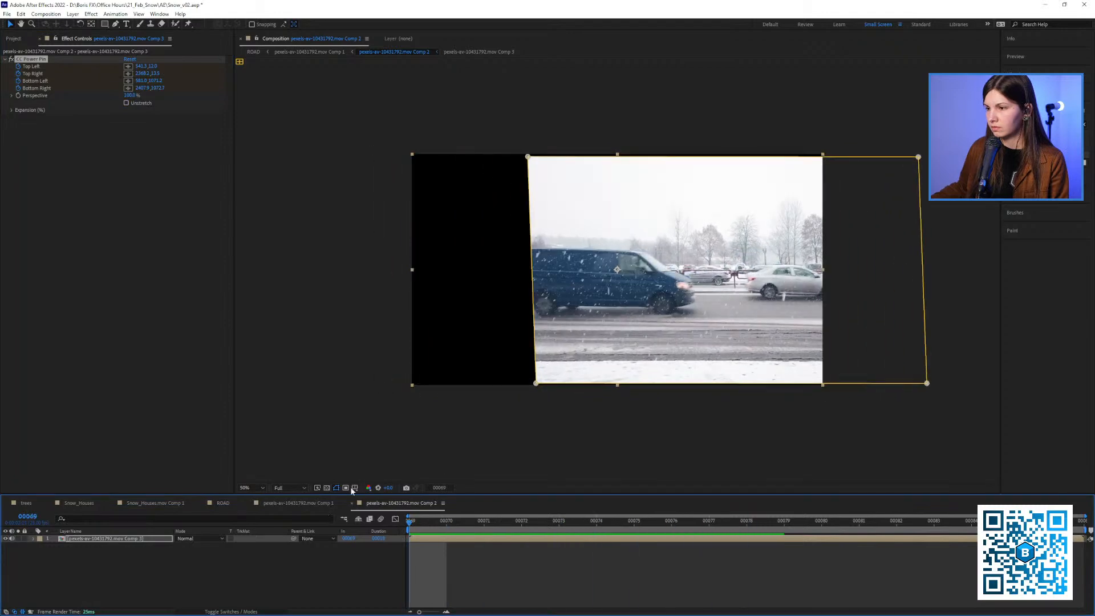
Search the effects for Echo and apply it to the pre-composed layer after CC Power Pin
left_click_drag(615, 295, 562, 289)
scroll(570, 289, "up", 1)
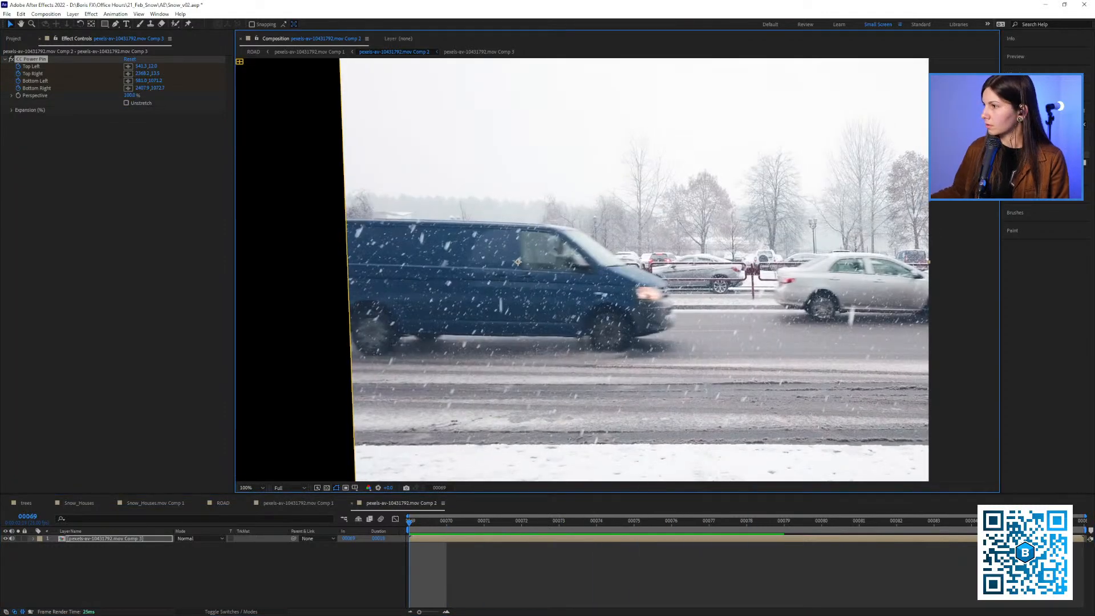
key("ctrl+5")
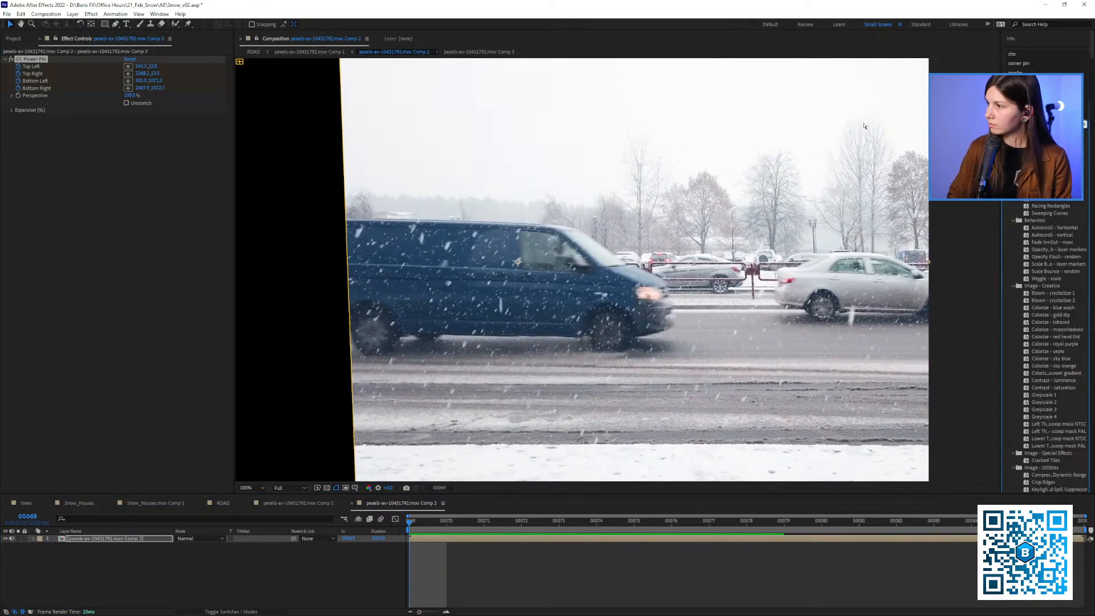
key("ctrl+5")
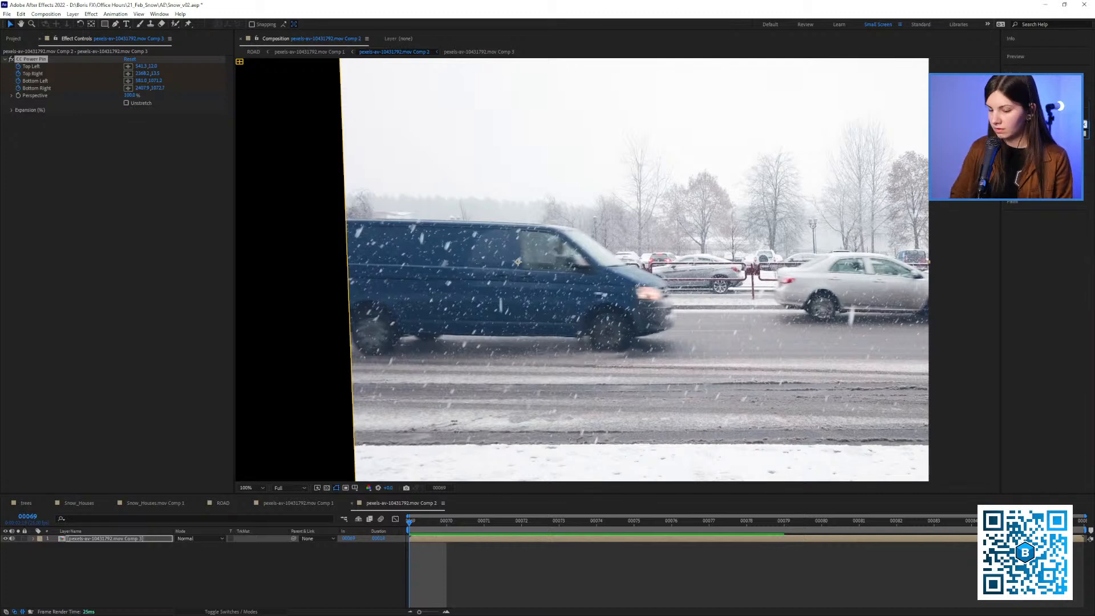
key("ctrl+5")
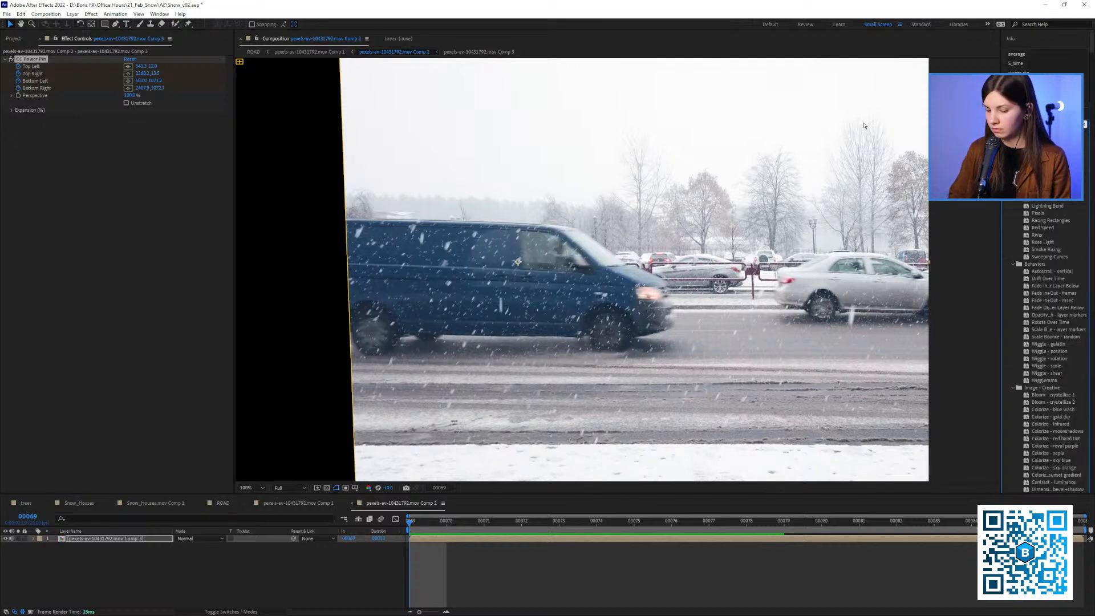
key("ctrl+5")
key("ctrl+5")
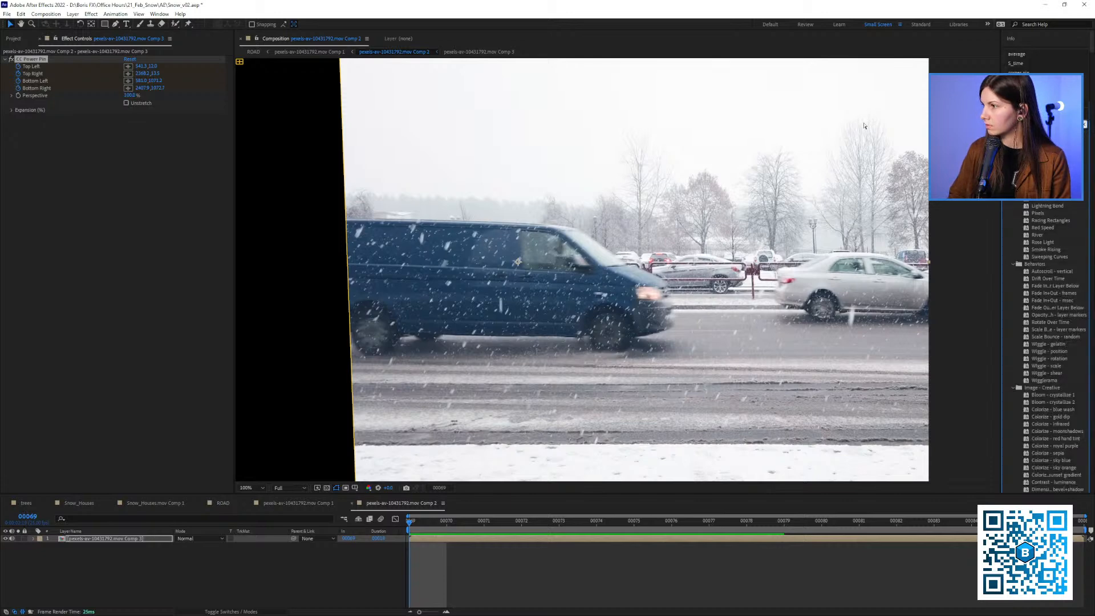
key("ctrl+5")
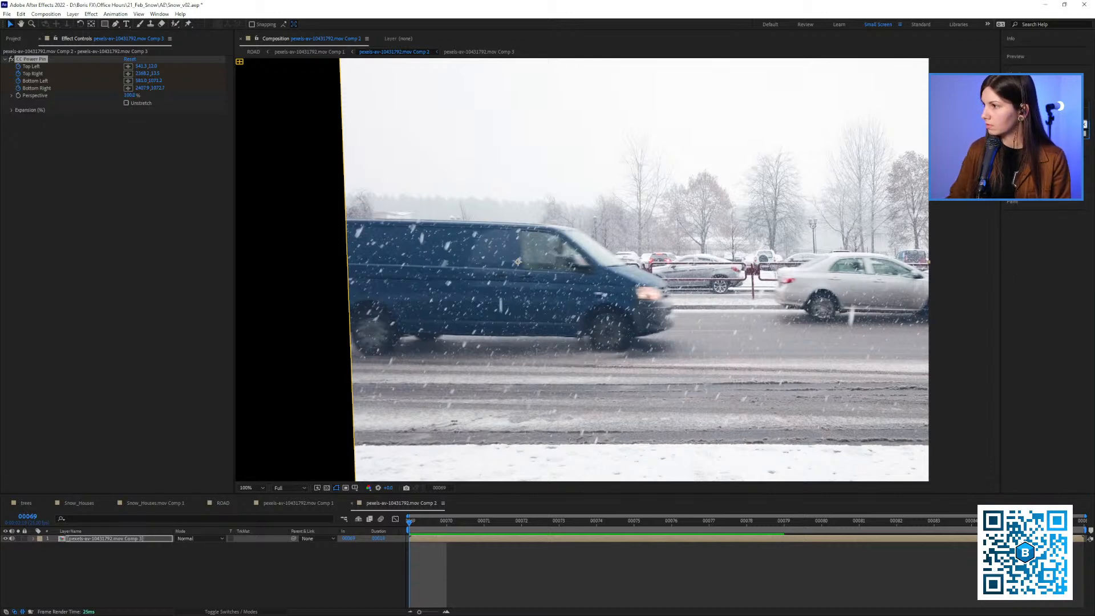
key("ctrl+5")
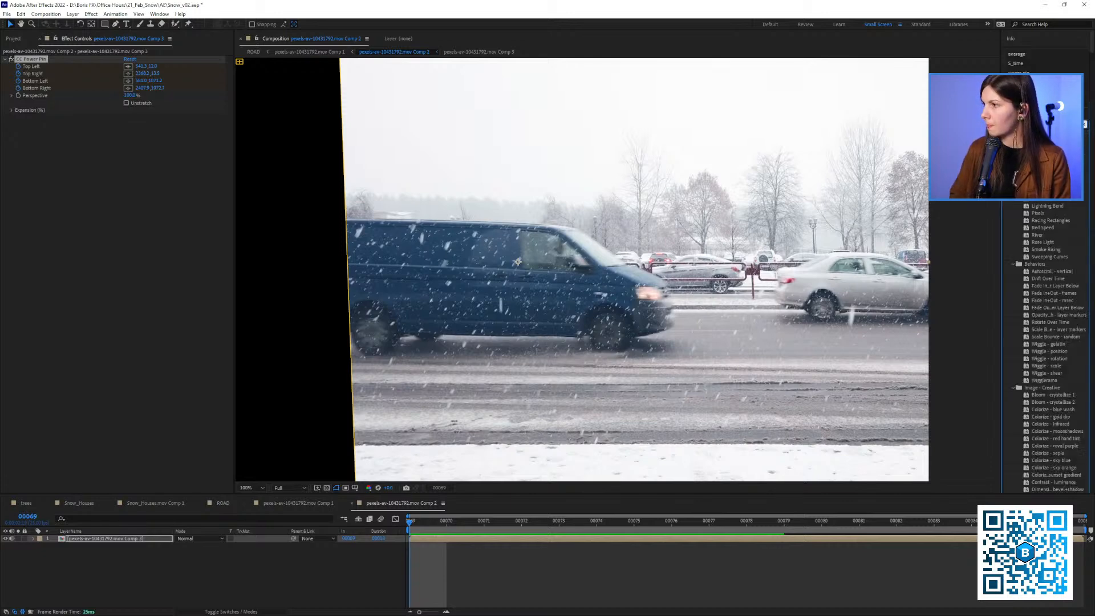
scroll(1053, 342, "down", 15)
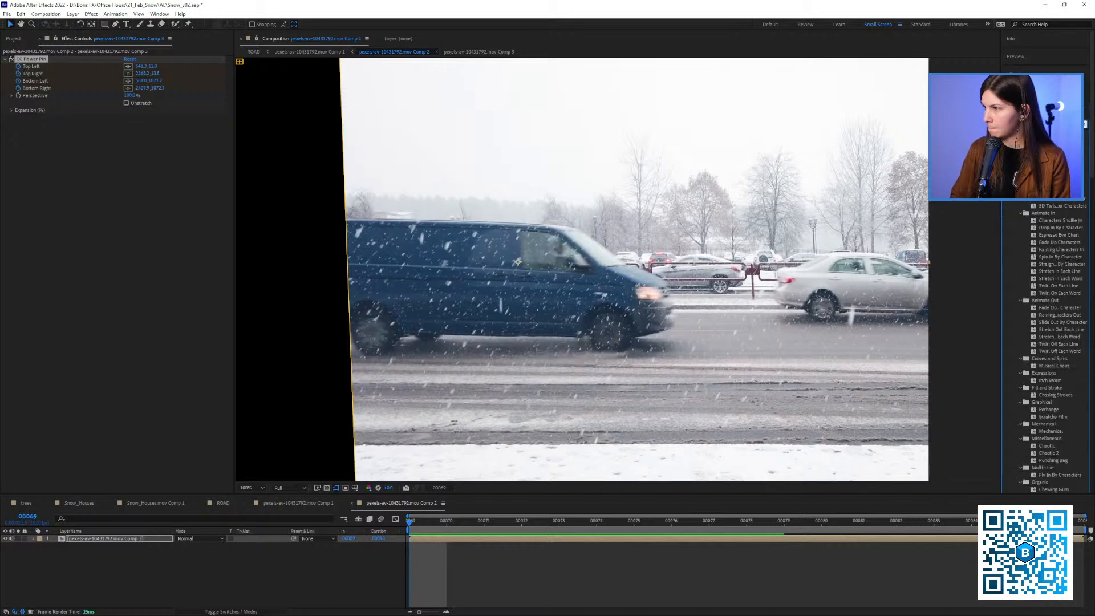
type("o")
left_click_drag(1029, 271, 172, 183)
Set the Echo effect's number of echoes to 2 and its operator to Minimum
left_click(127, 133)
type("2")
left_click(178, 222)
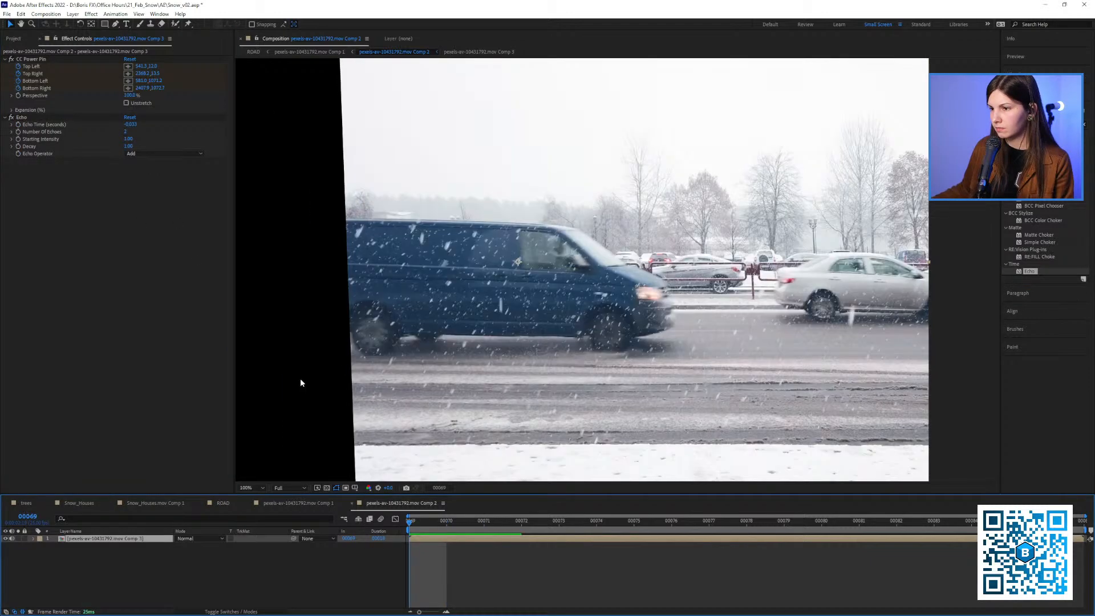
left_click(147, 154)
left_click(151, 181)
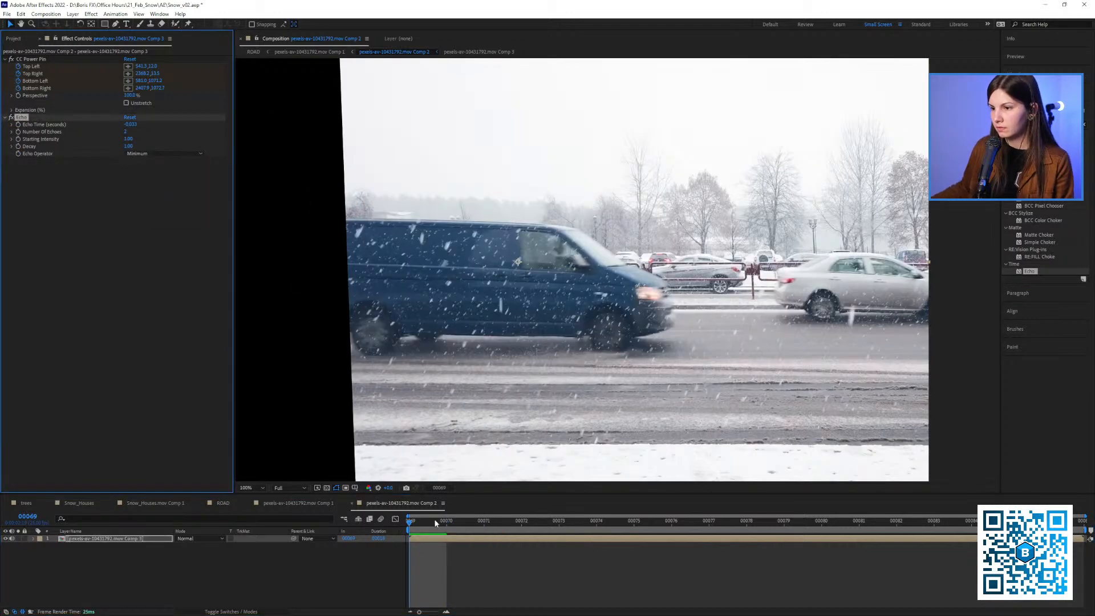
Examine how Echo removes the snow from the van between frames 69 and 77, and return to frame 69
left_click(444, 532)
left_click_drag(444, 532, 709, 520)
left_click_drag(574, 395, 636, 370)
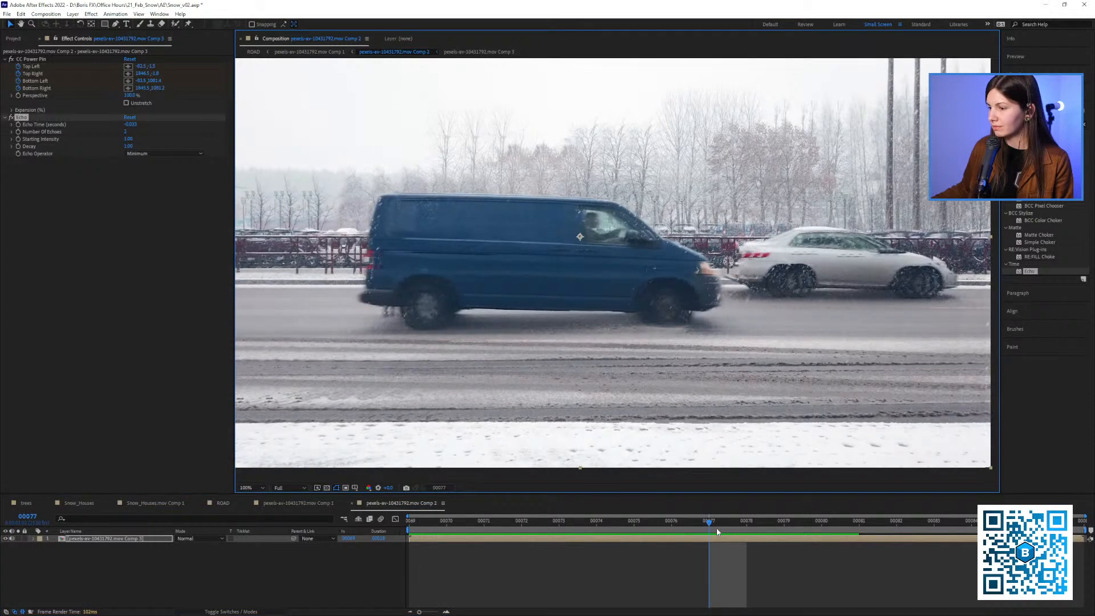
left_click_drag(717, 532, 671, 520)
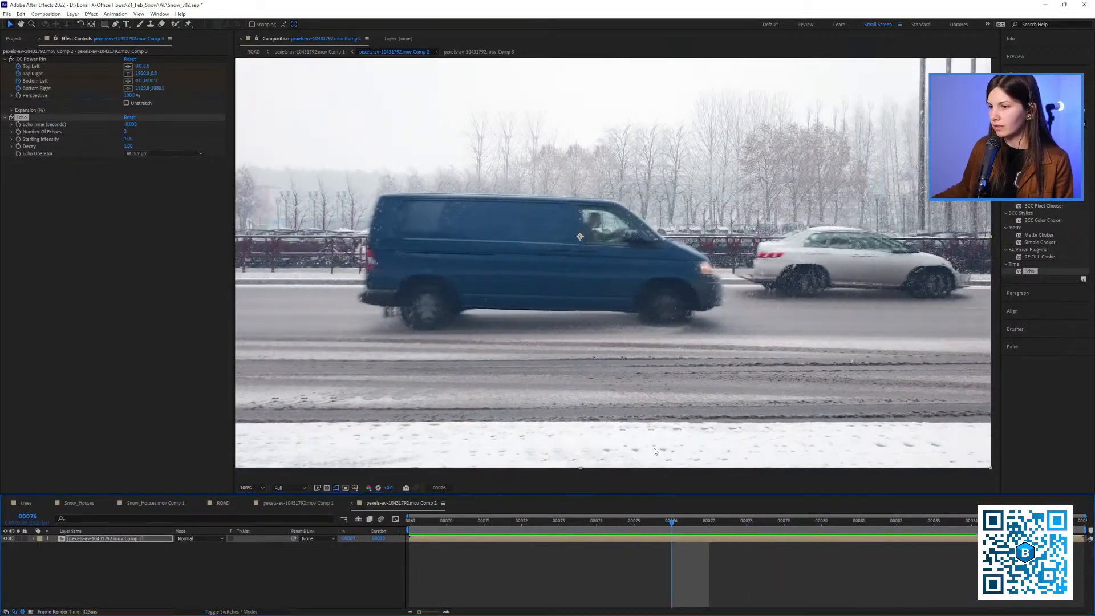
left_click_drag(655, 452, 651, 462)
mouse_move(624, 528)
left_mouse_down()
mouse_move(462, 530)
mouse_move(630, 529)
left_mouse_up()
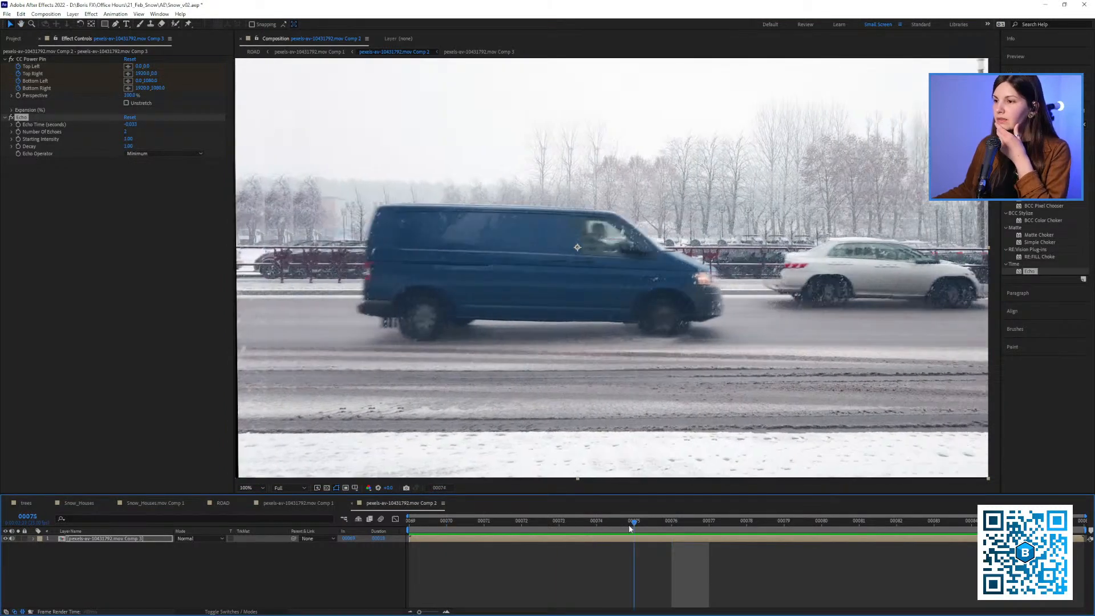
key("comma")
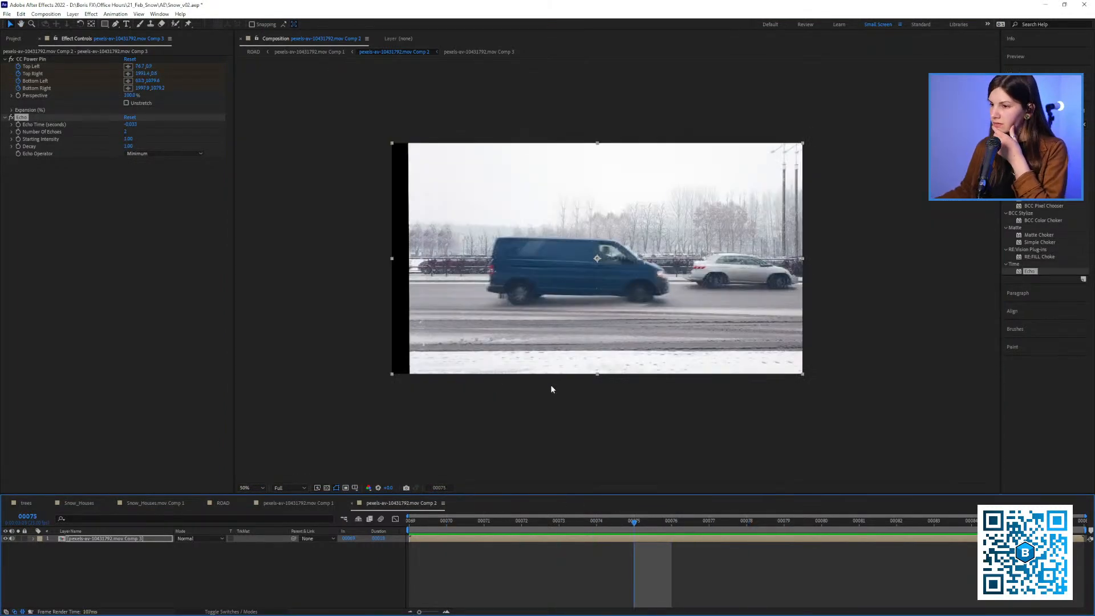
key("period")
left_click(408, 526)
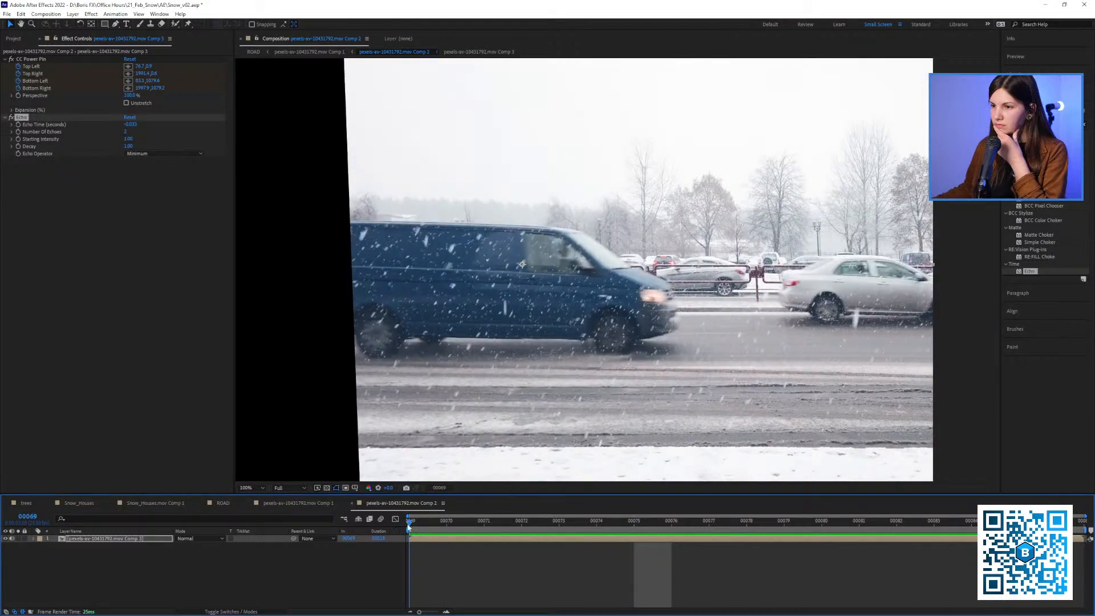
left_click_drag(408, 526, 559, 520)
key("Home")
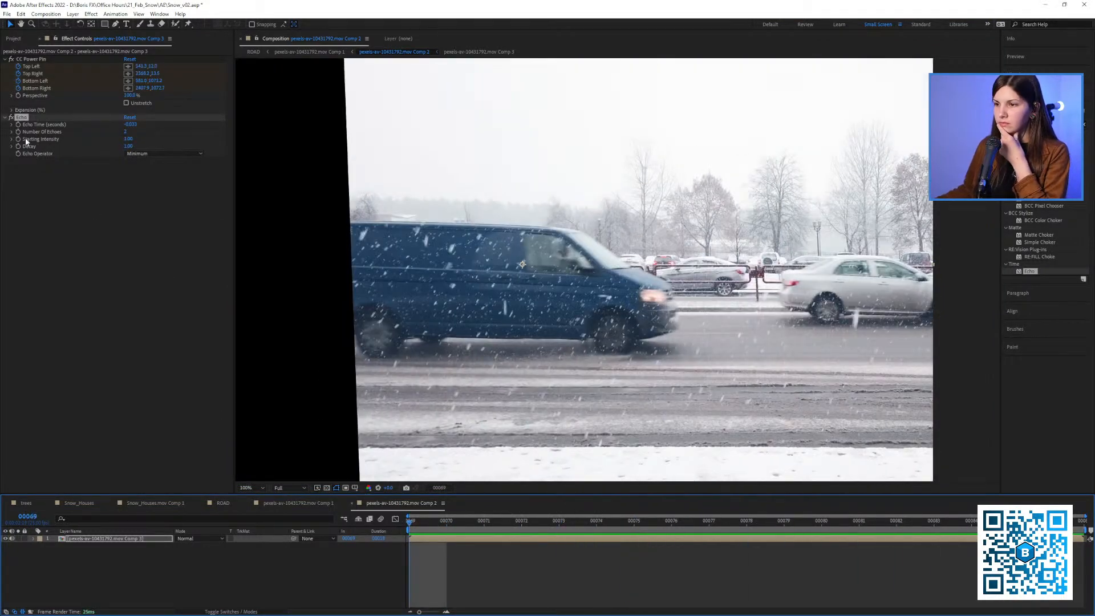
Disable Echo and apply S_TimeAverage to the pre-composed layer, with Ave Over Frames at 10
left_click(11, 118)
left_click_drag(1039, 125, 923, 131)
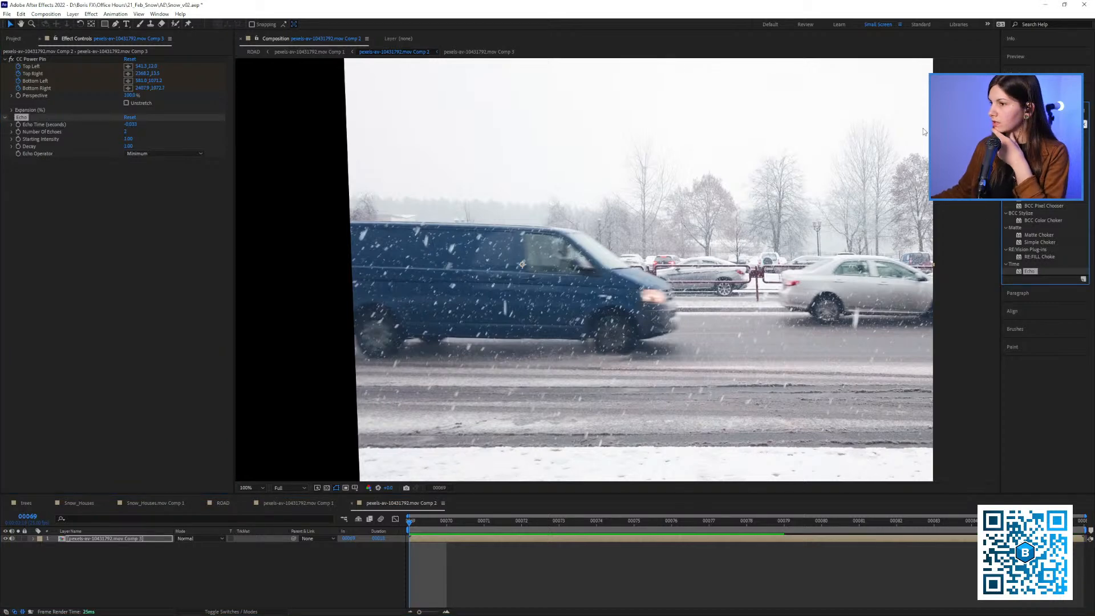
type("dust")
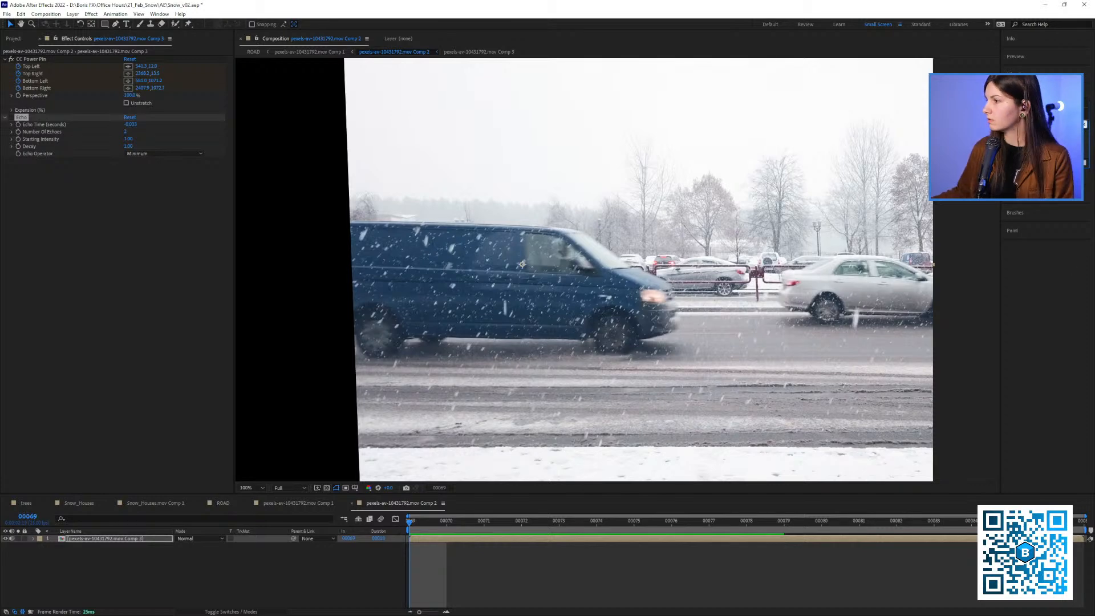
left_click_drag(921, 161, 112, 203)
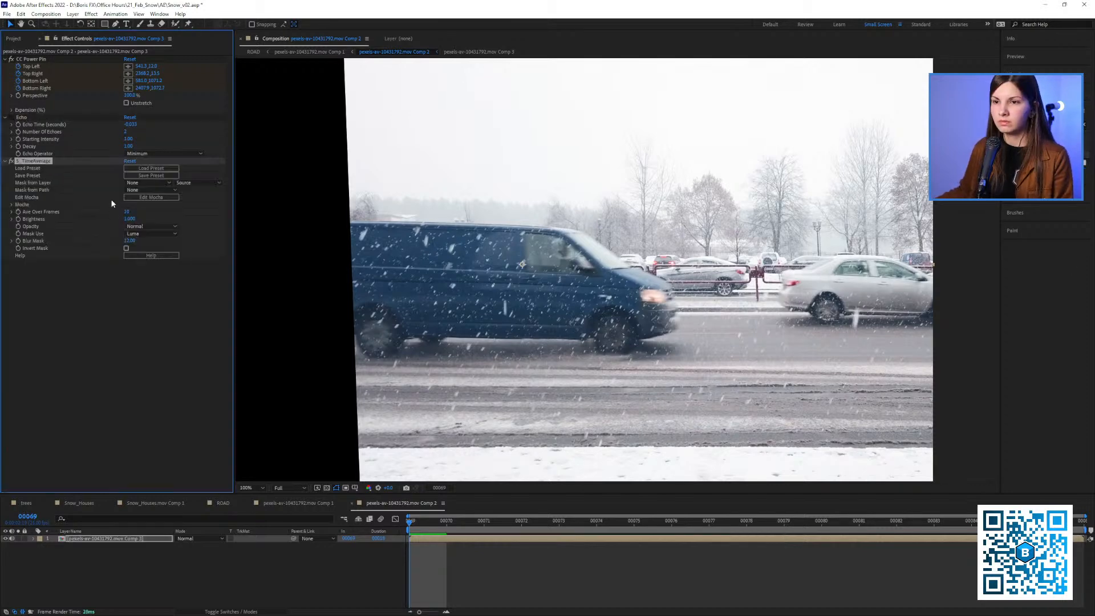
left_click(137, 291)
Clear the disk cache, check the averaged footage up to frame 74, and clear the cache again from frame 69
key("ctrl+alt+KP_Divide")
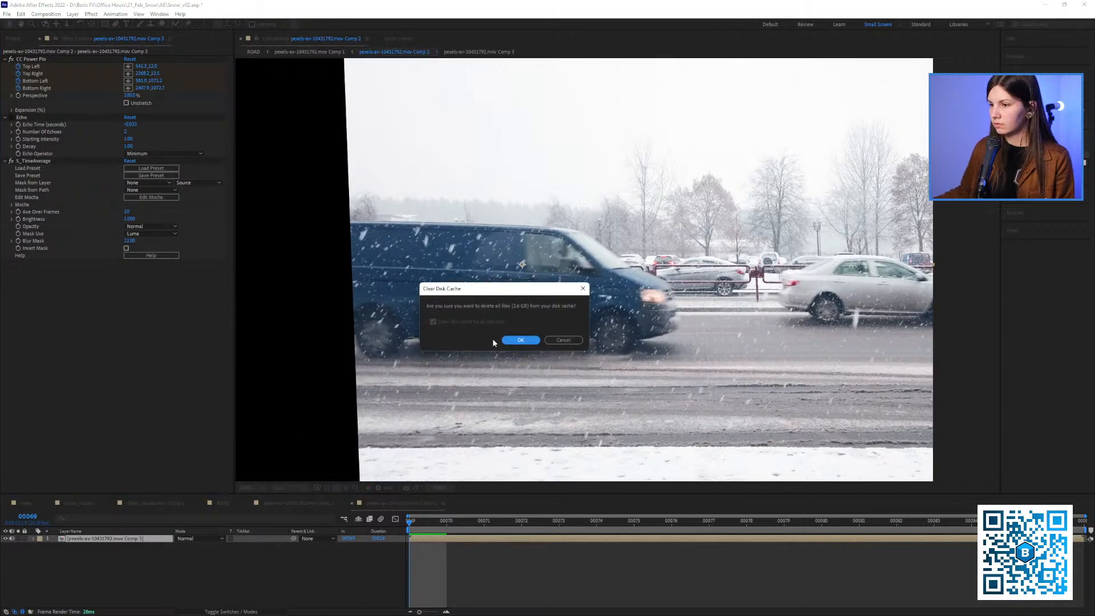
left_click(516, 341)
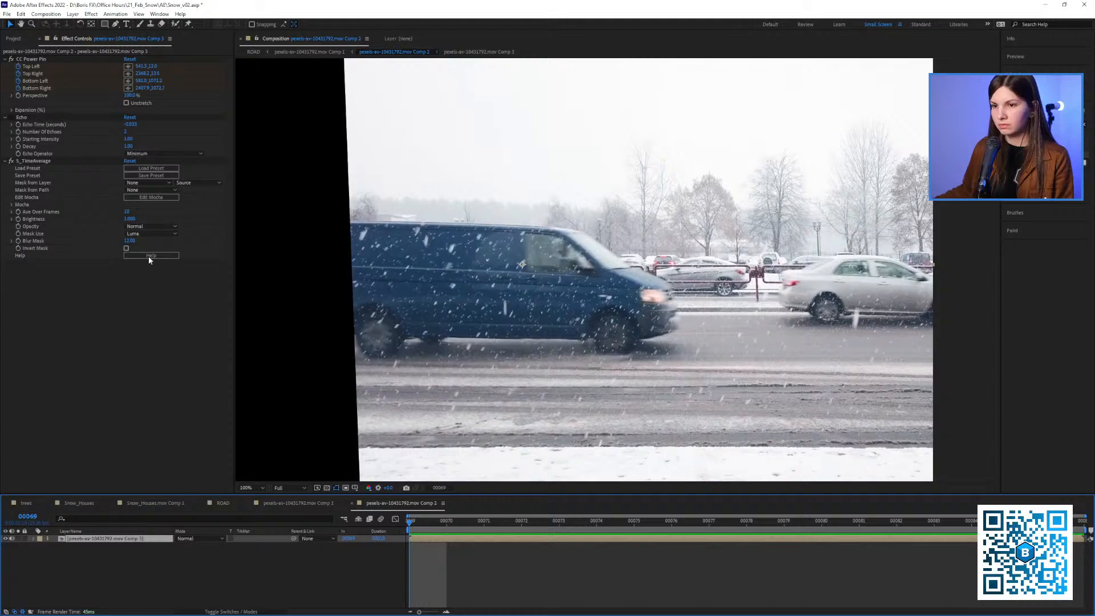
left_click_drag(448, 520, 584, 500)
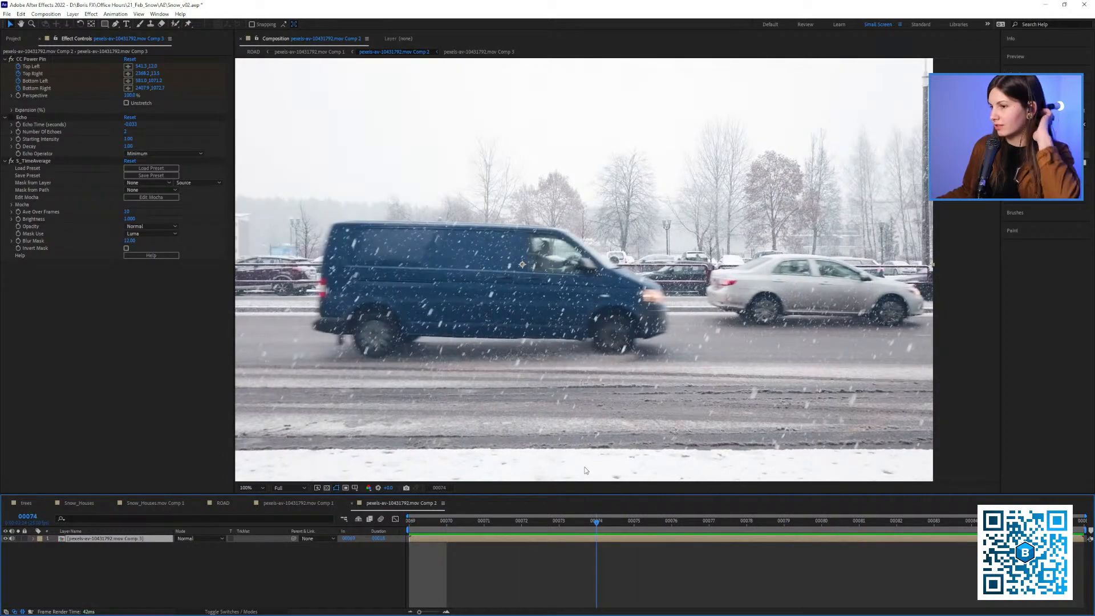
left_click(409, 521)
key("ctrl+alt+KP_Divide")
left_click(508, 342)
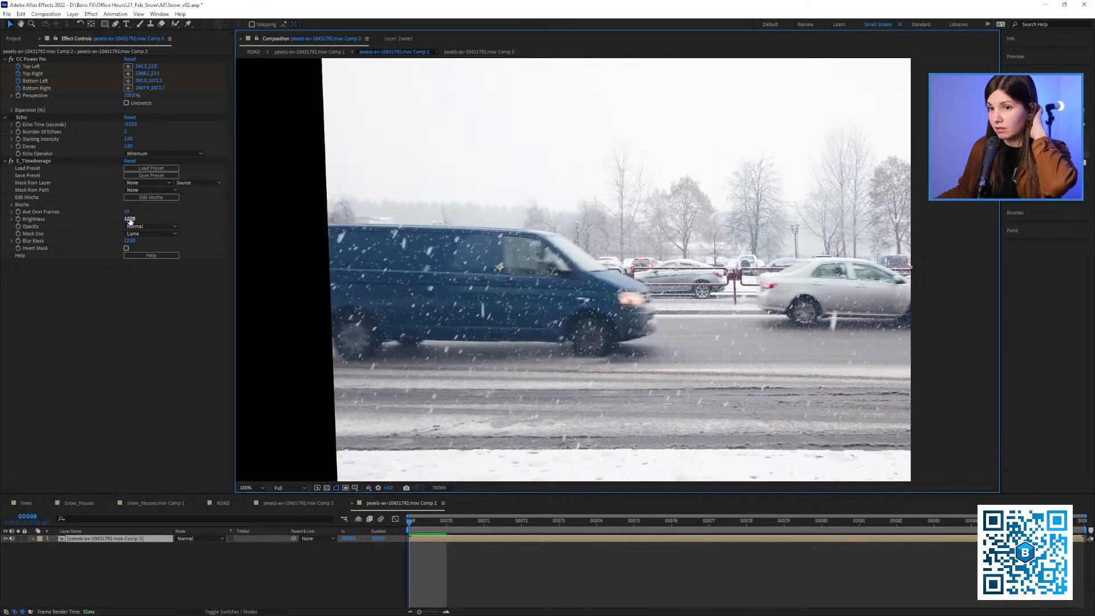
Set S_TimeAverage's Ave Over Frames to 4 and preview the whole van up to frame 73
left_click(127, 212)
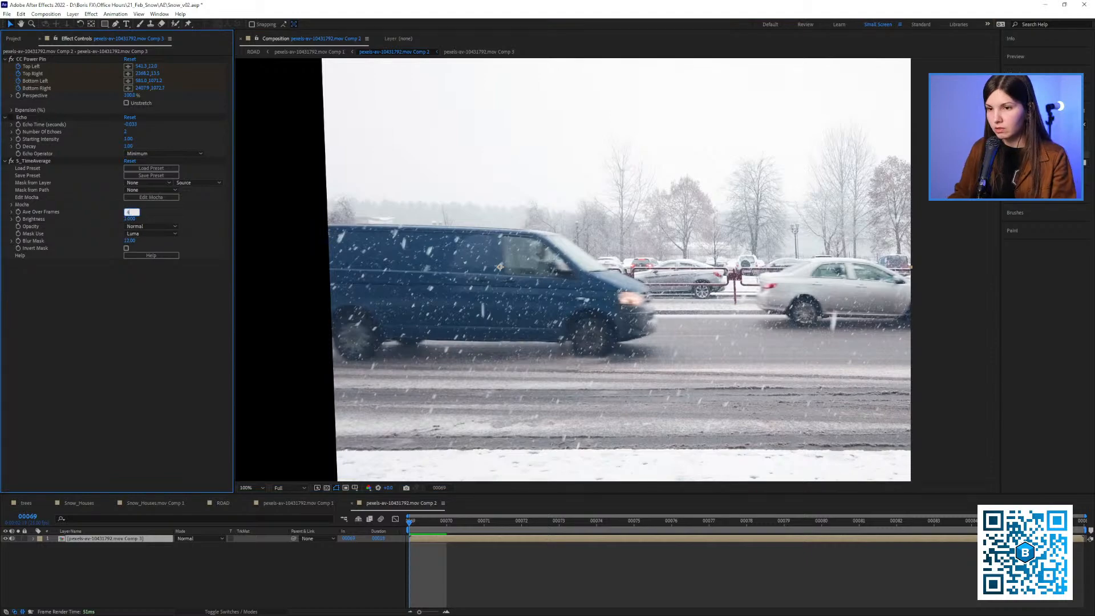
type("4")
key("Return")
left_click(36, 161)
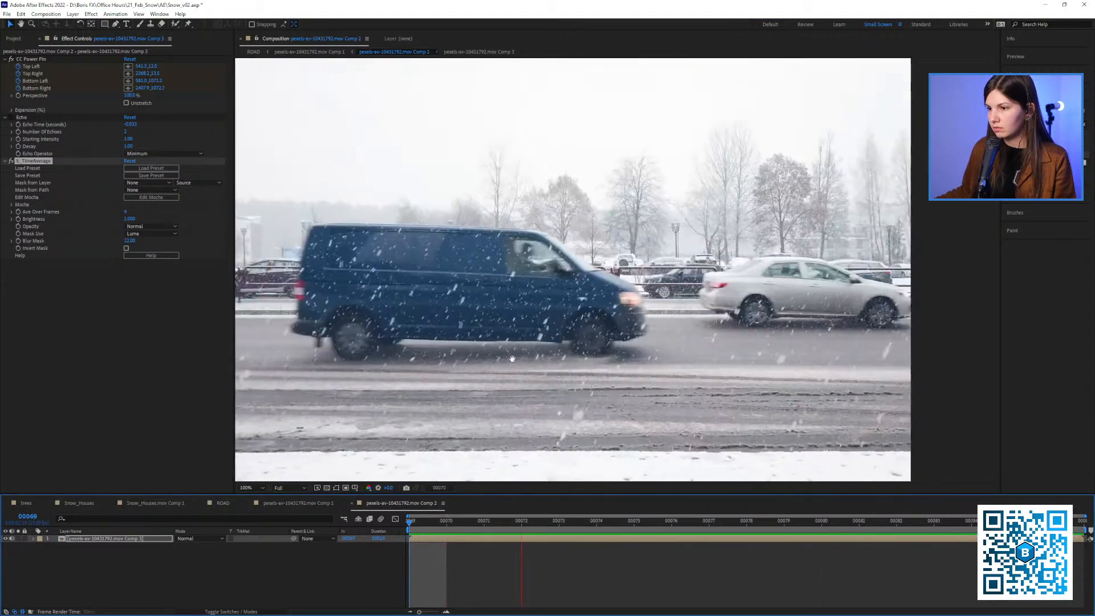
scroll(392, 265, "down", 2)
left_click_drag(463, 181, 392, 193)
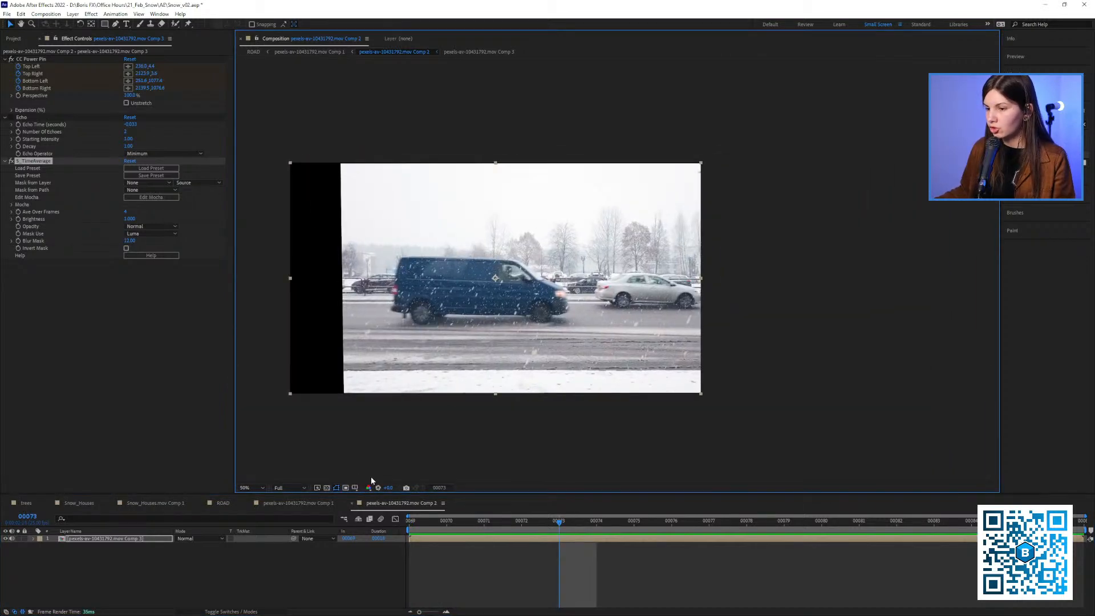
Return to frame 69 and play back the van footage to examine the S_TimeAverage snow removal
left_click(424, 531)
left_click(33, 539)
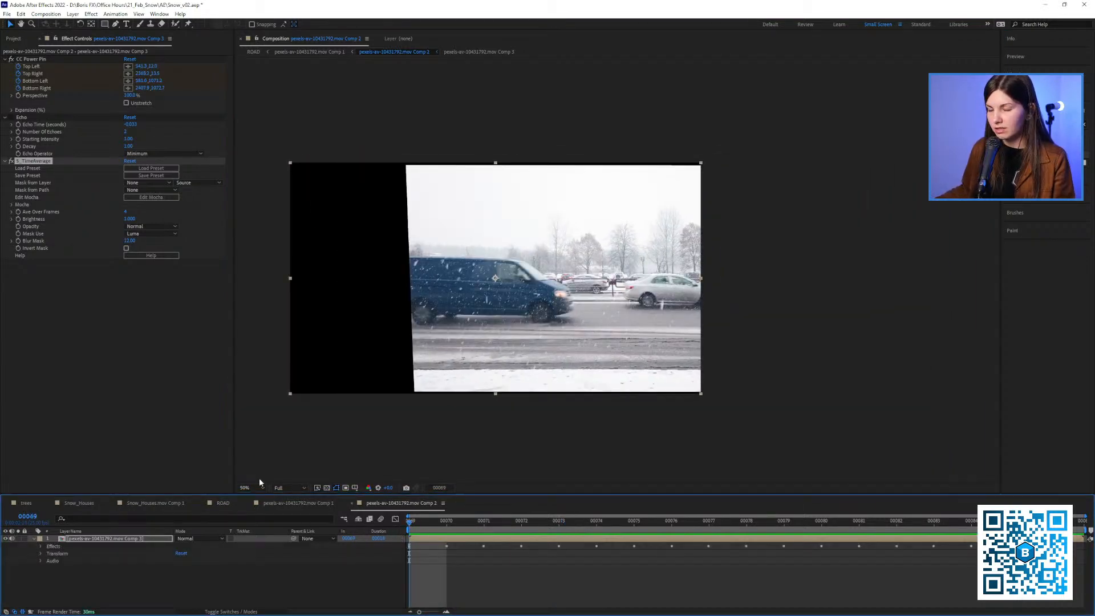
key("space")
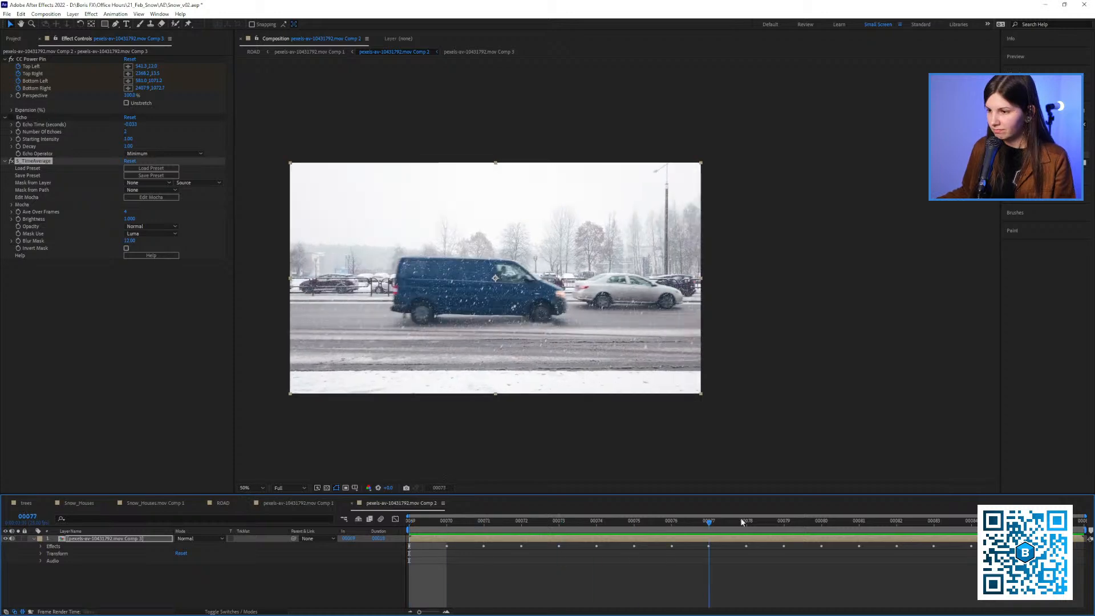
key("space")
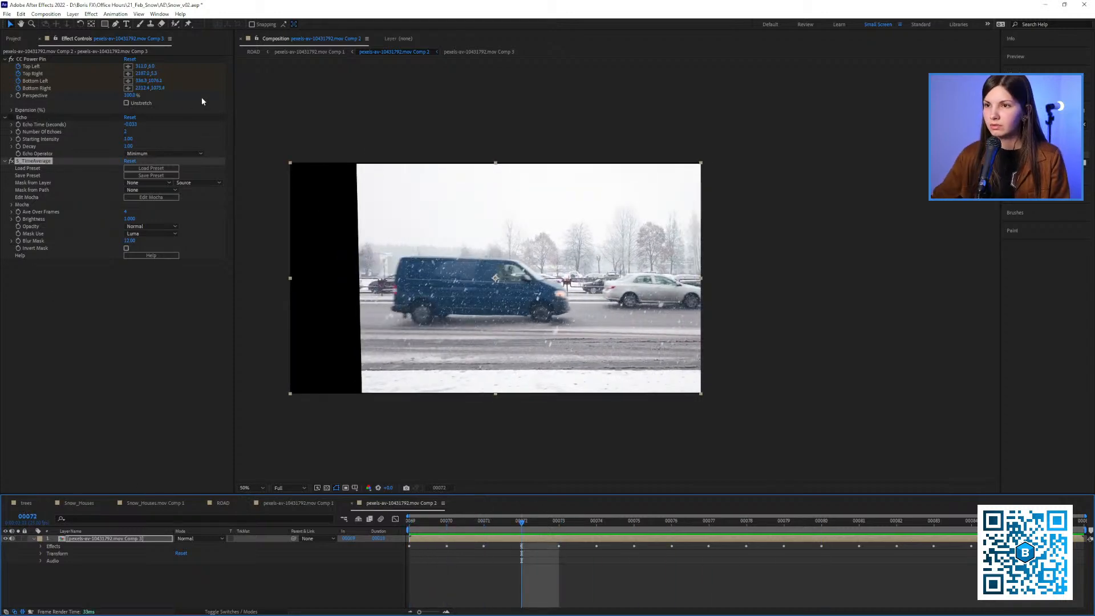
Find the vertical red tram clip among the SRC footage and create a new composition from it
left_click_drag(234, 93, 251, 92)
left_click(13, 38)
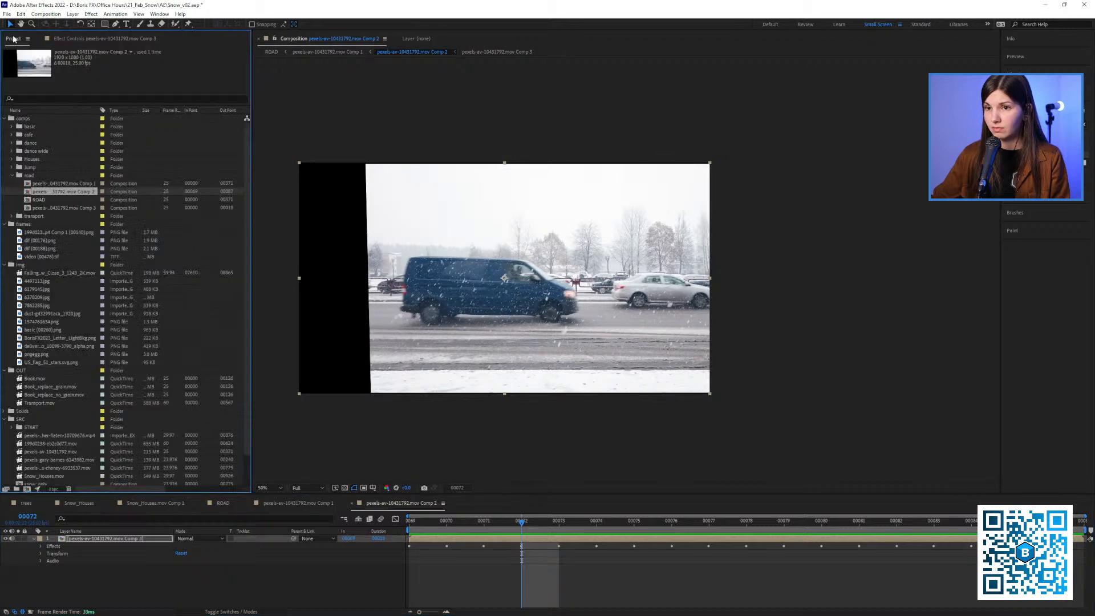
scroll(47, 282, "down", 2)
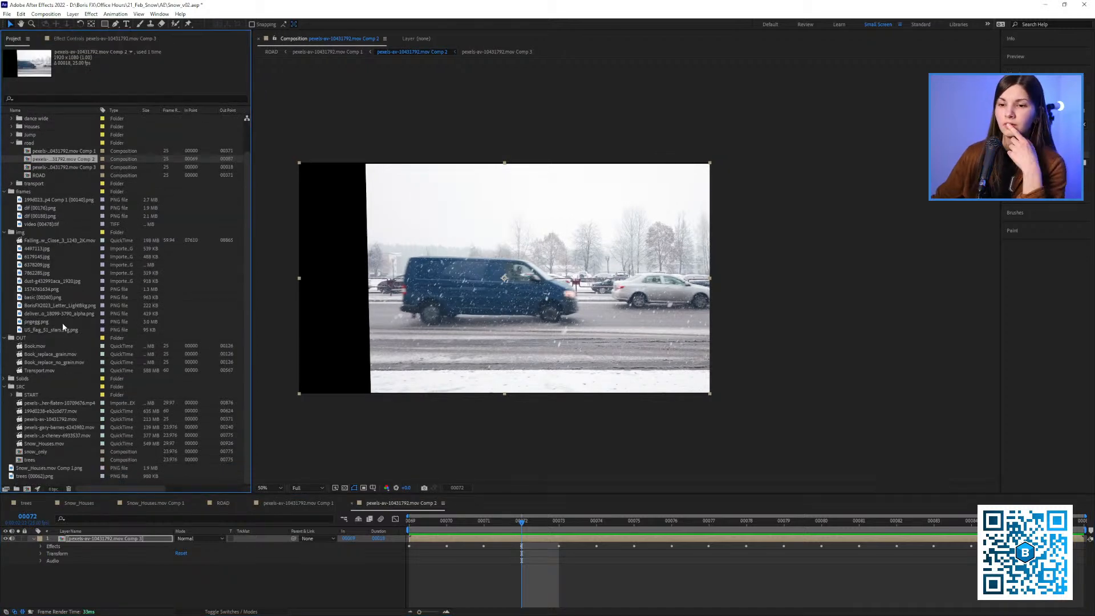
left_click(42, 420)
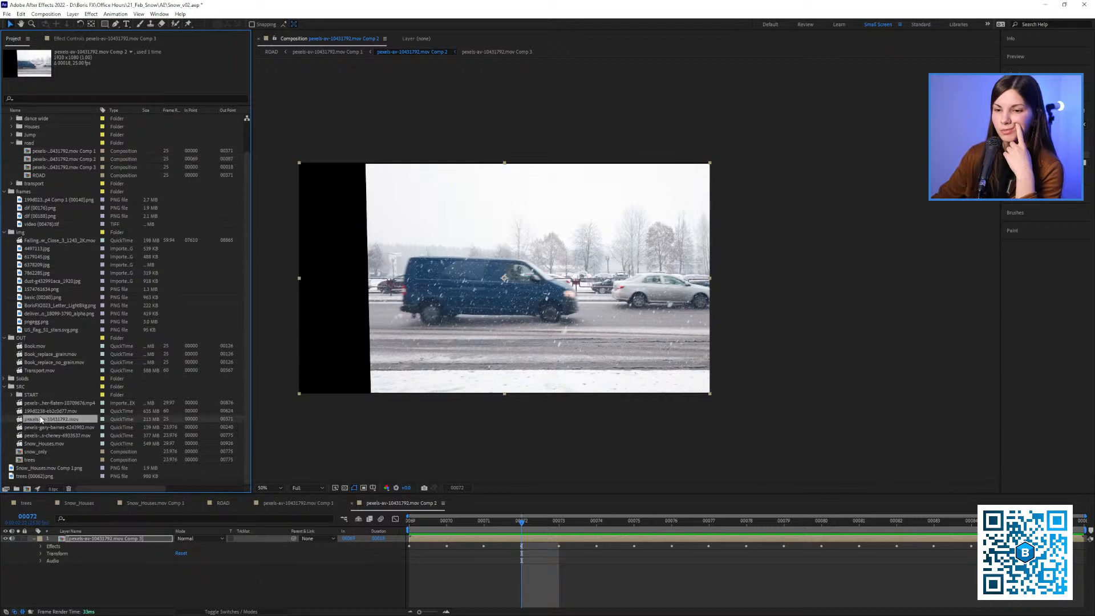
left_click(41, 411)
left_click(43, 404)
left_click(30, 412)
left_click_drag(30, 413, 27, 489)
left_click_drag(560, 260, 483, 285)
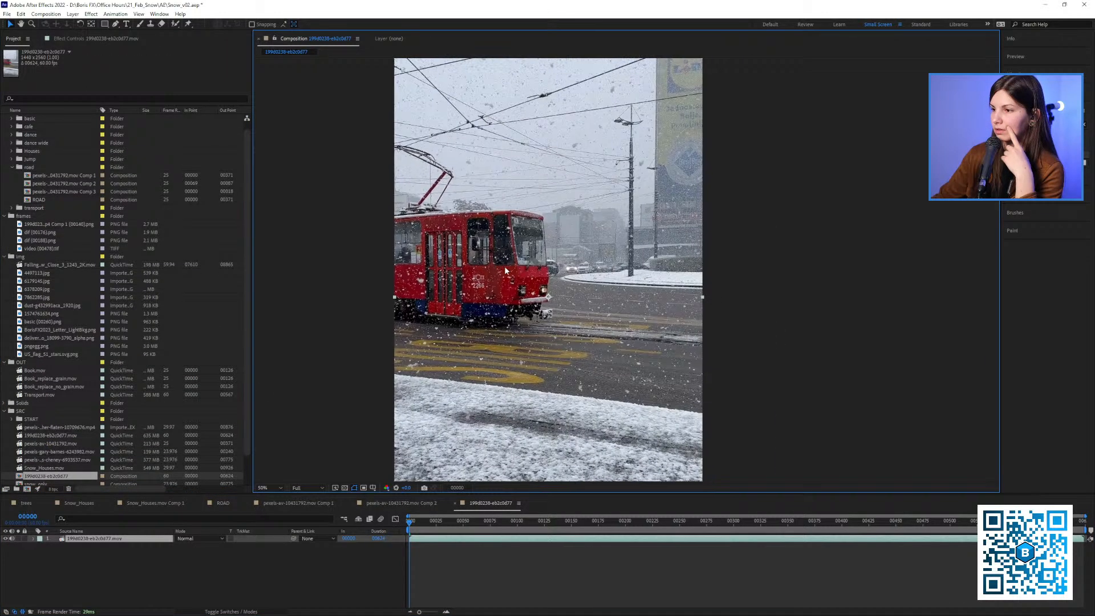
Mute the tram layer's audio, preview the tram passing through the snow, and park on frame 112
key("shift+slash")
key("space")
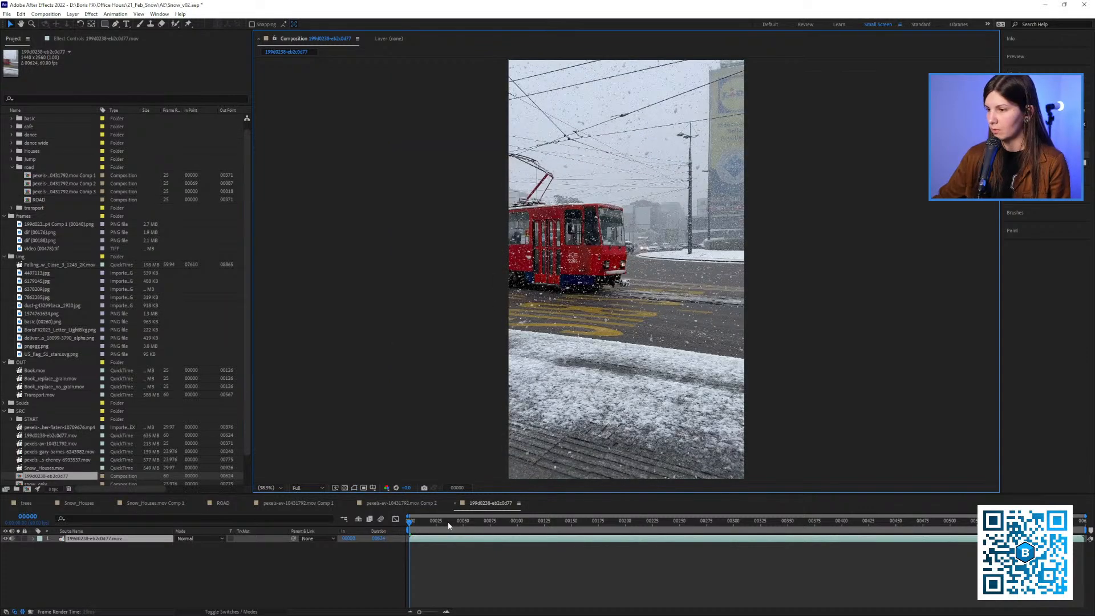
key("space")
left_click(12, 539)
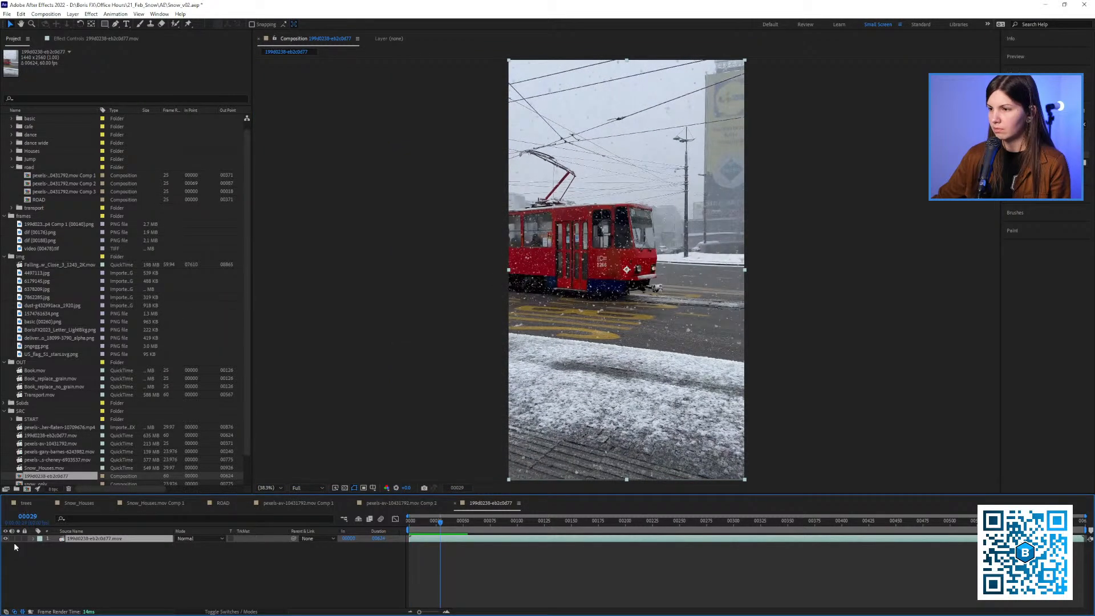
key("space")
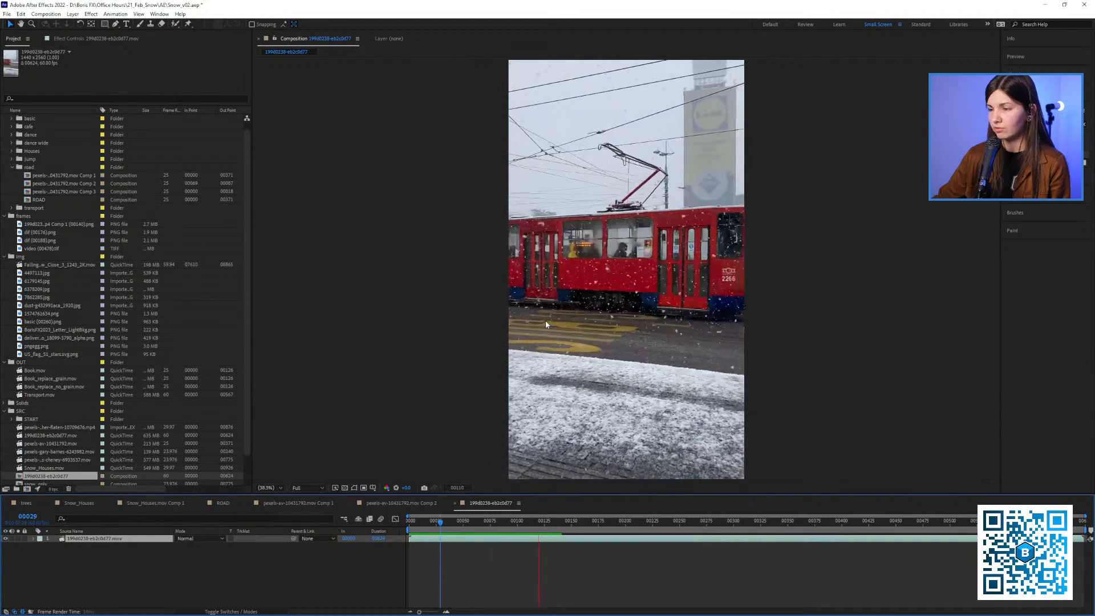
key("space")
left_click_drag(542, 530, 574, 527)
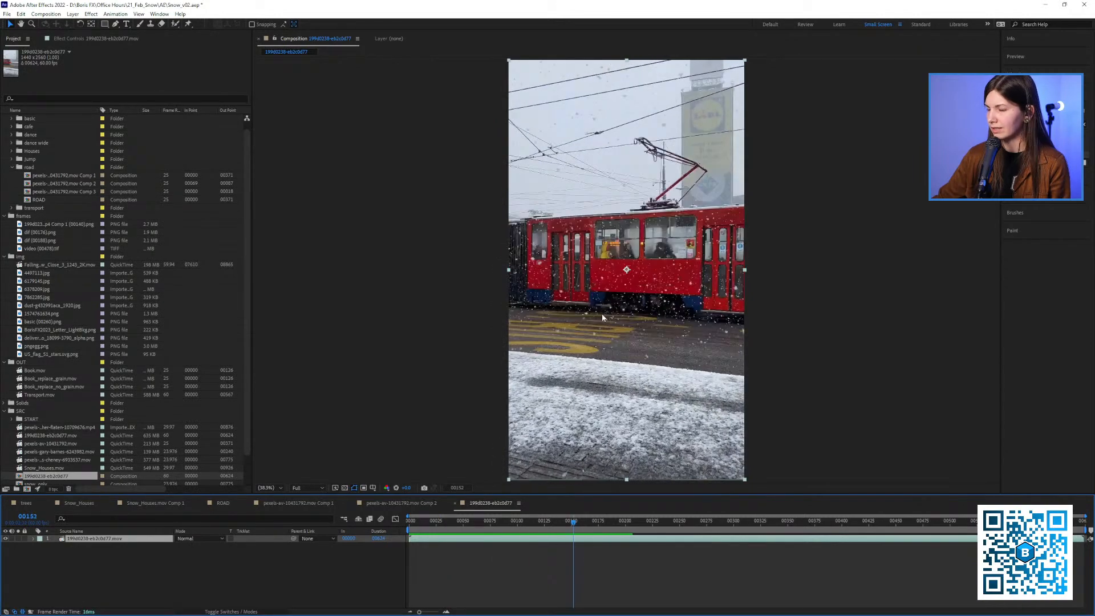
left_click_drag(604, 316, 549, 313)
left_click_drag(561, 524, 530, 520)
Apply the Mocha Pro effect to the tram layer and launch its tracking interface
left_click(101, 40)
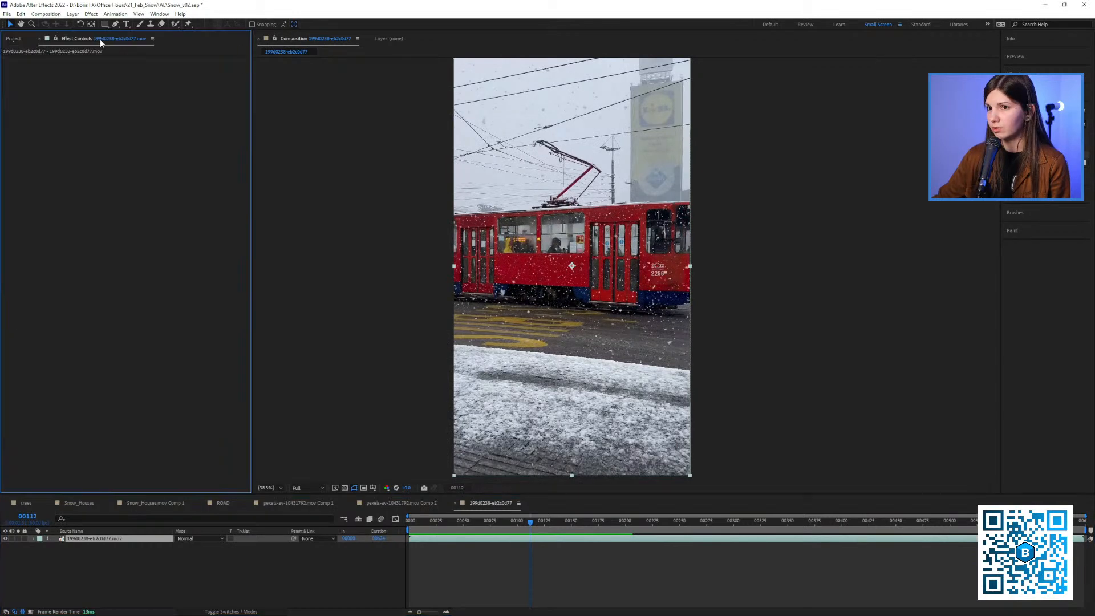
left_click(1040, 124)
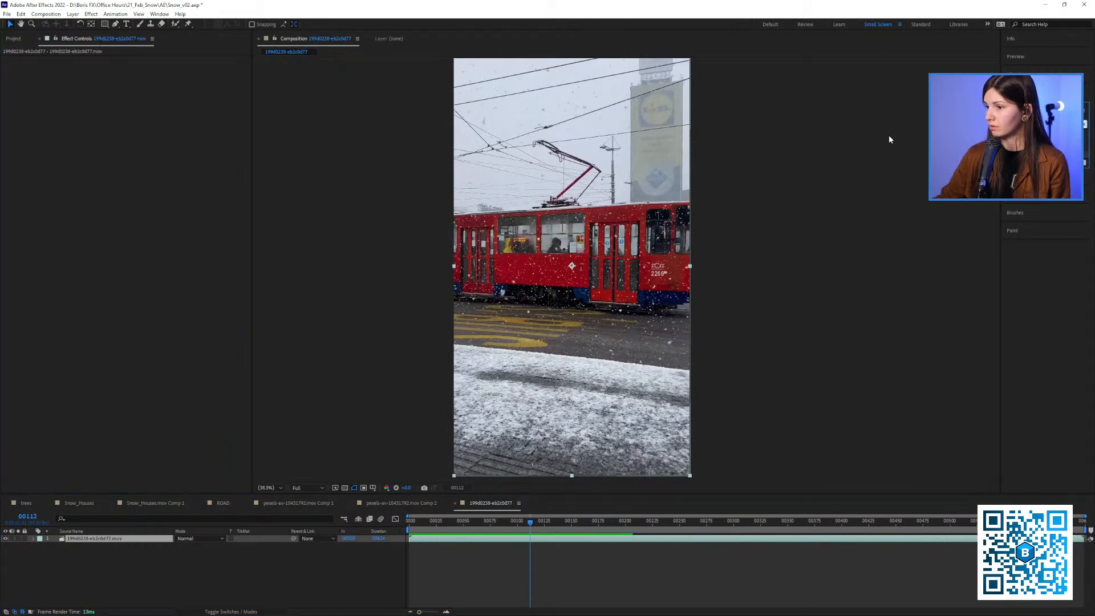
type("mo")
key("BackSpace")
key("BackSpace")
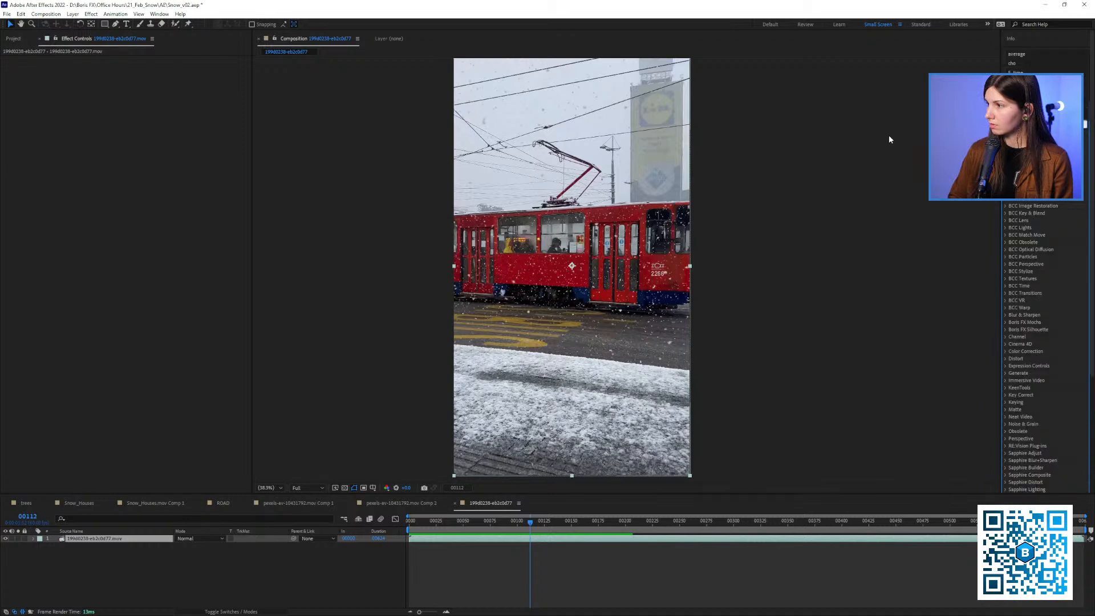
type("mocha")
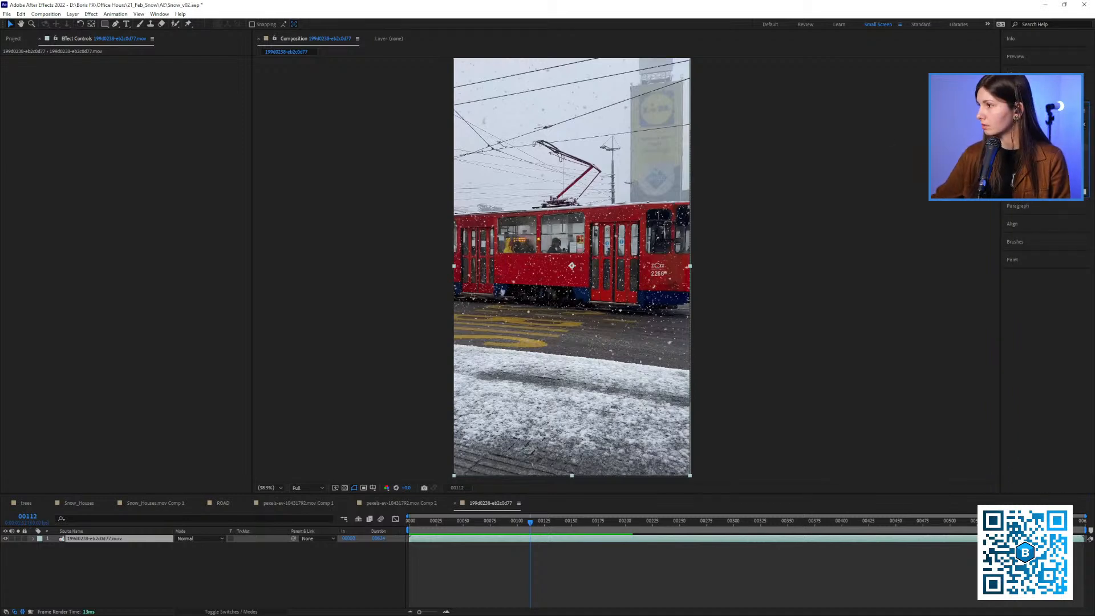
double_click(1035, 146)
left_click(65, 82)
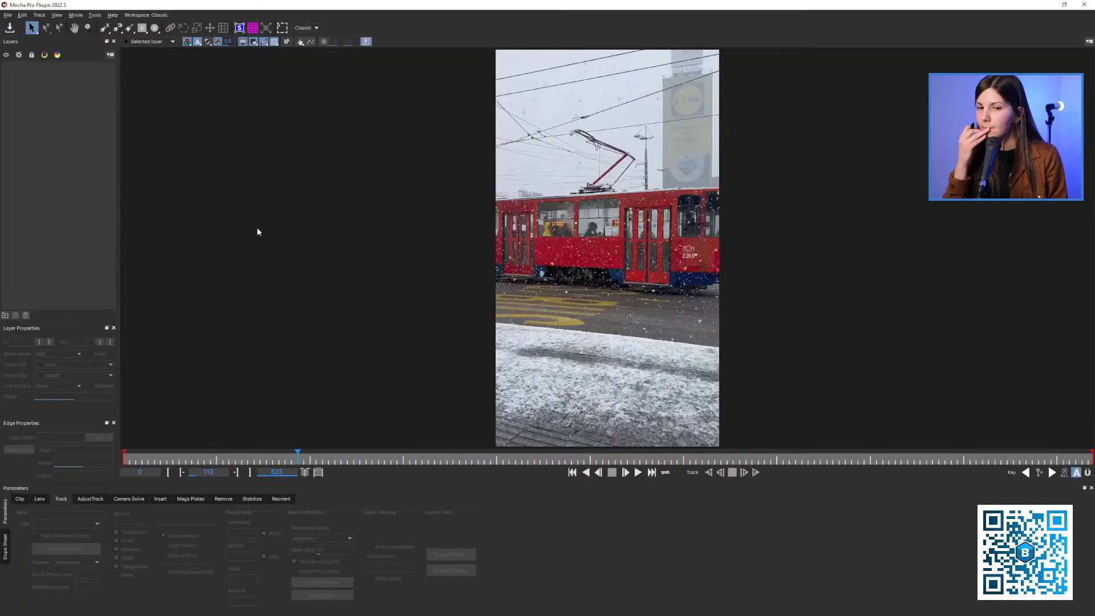
Draw a rectangular X-spline around the tram's side panel, from the rear door to the front door, at frame 112
key("z")
left_click_drag(258, 228, 91, 33)
key("x")
key("z")
left_click(105, 27)
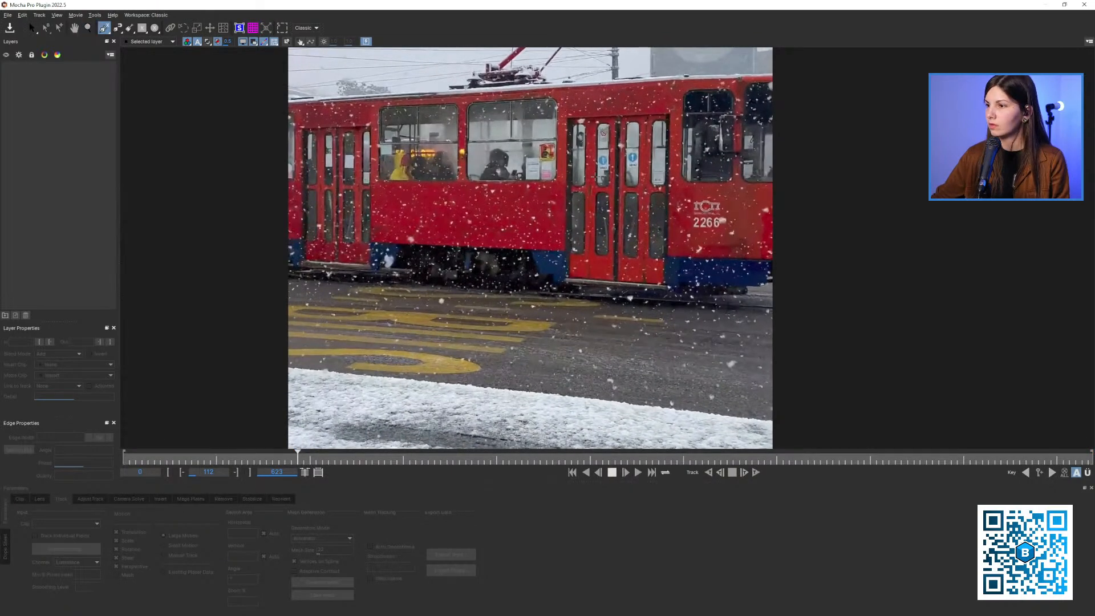
left_click(613, 171)
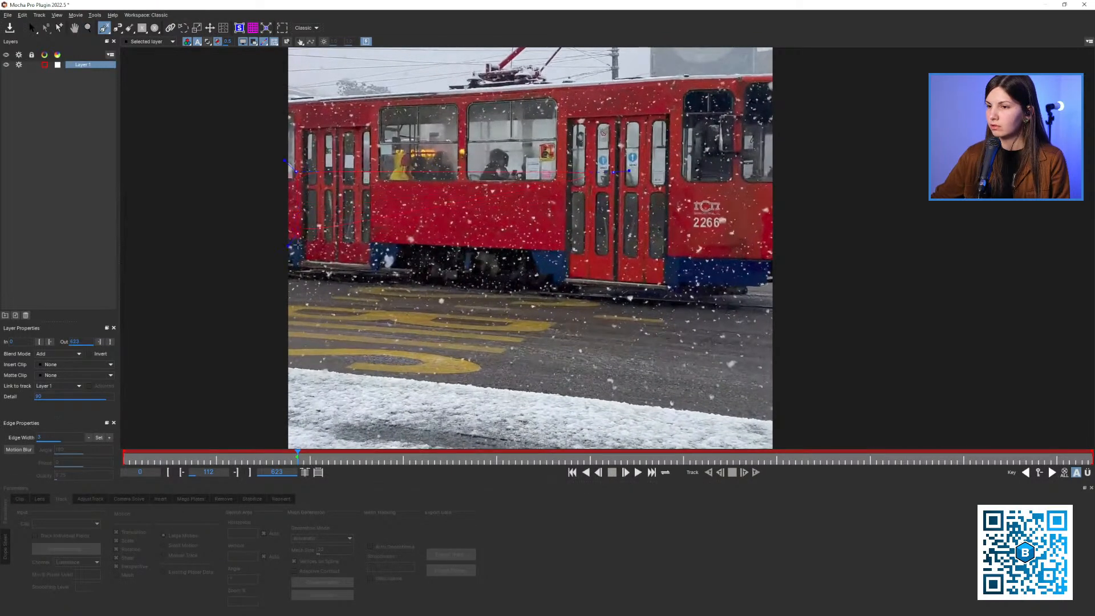
right_click(630, 261)
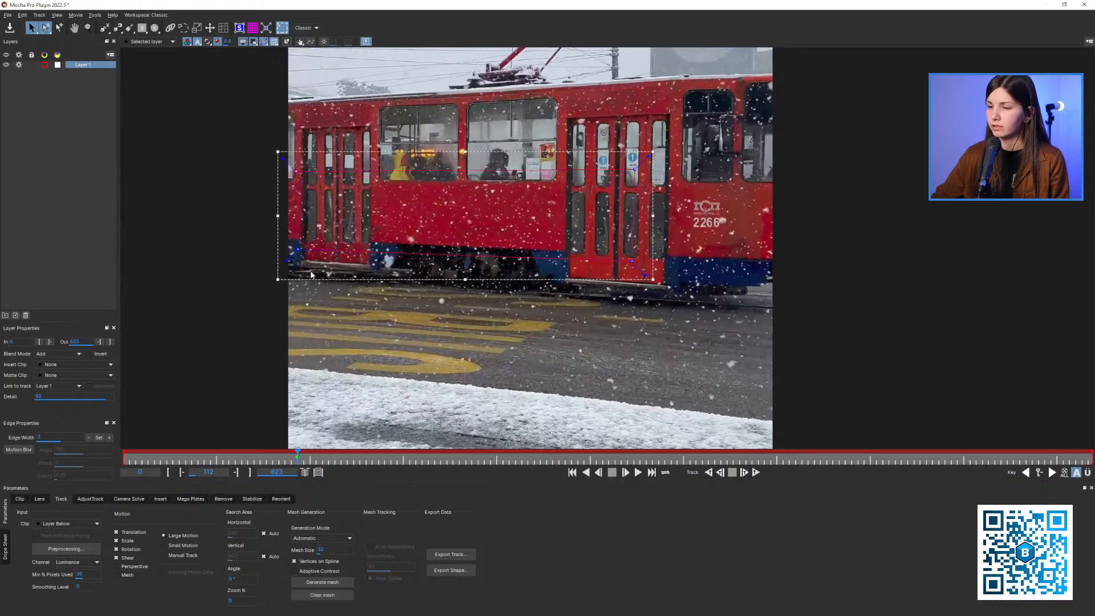
left_click_drag(413, 227, 414, 233)
Track the tram layer backwards from frame 112 to about frame 69 with translation, scale, rotation and shear
key("z")
left_click_drag(422, 231, 463, 271)
key("x")
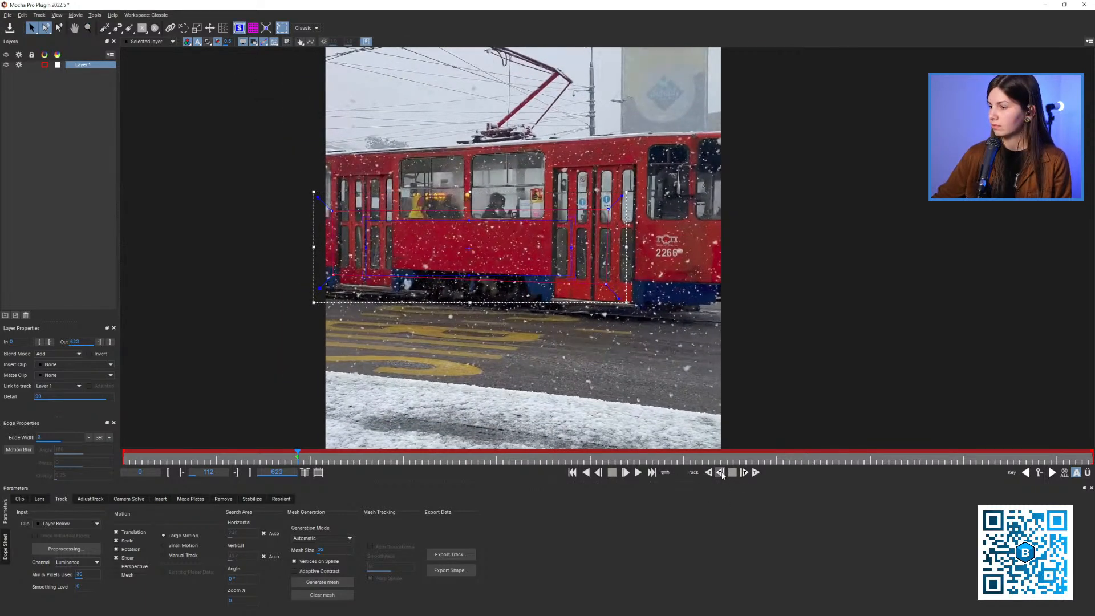
left_click(720, 473)
left_click(720, 472)
left_click(720, 472)
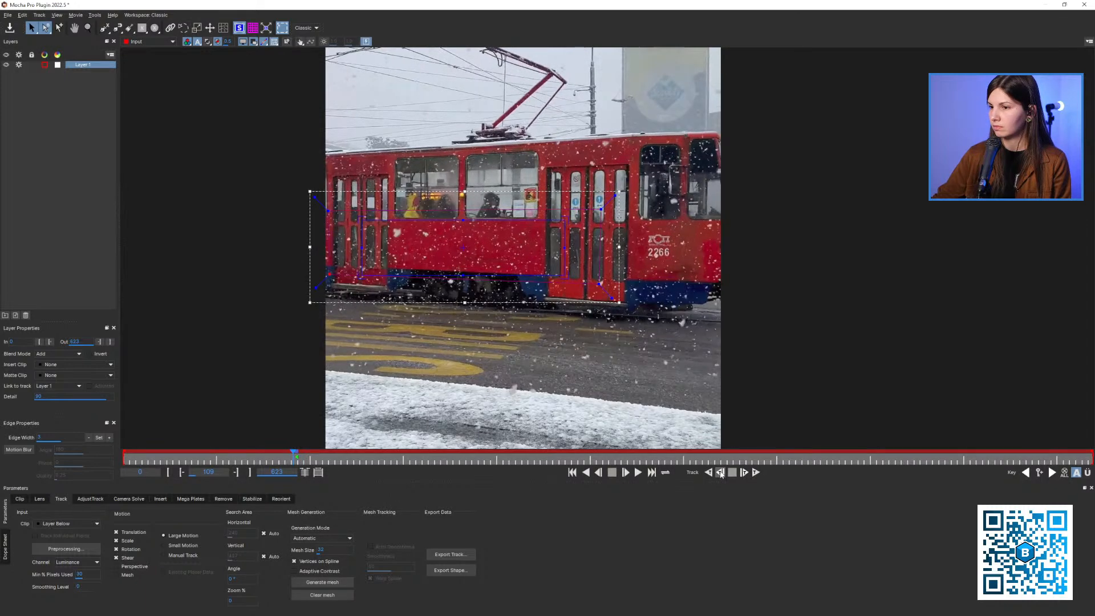
left_click(708, 473)
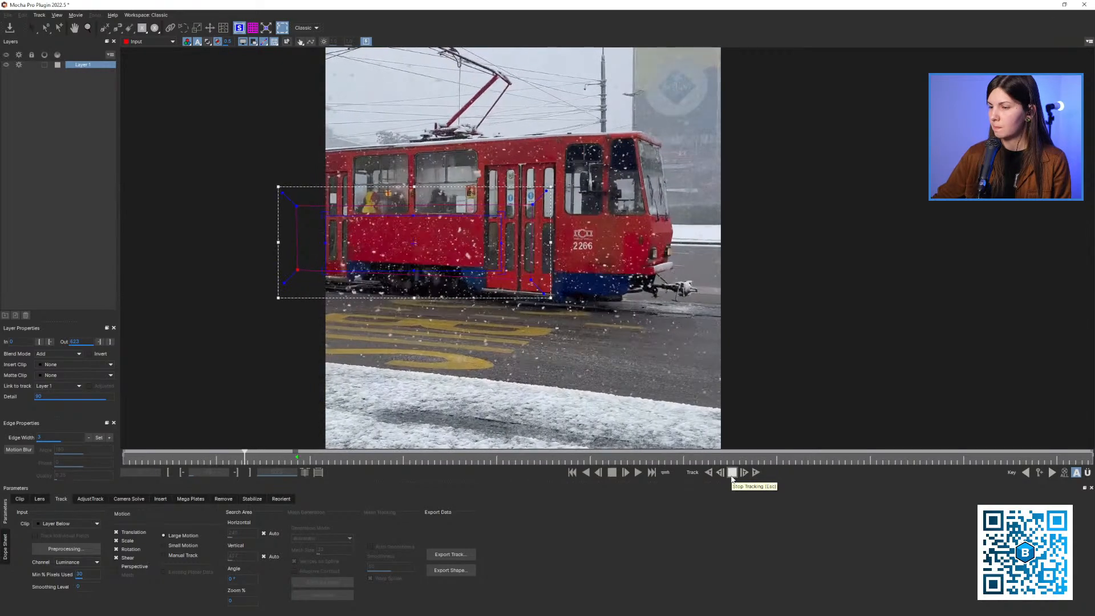
left_click(732, 477)
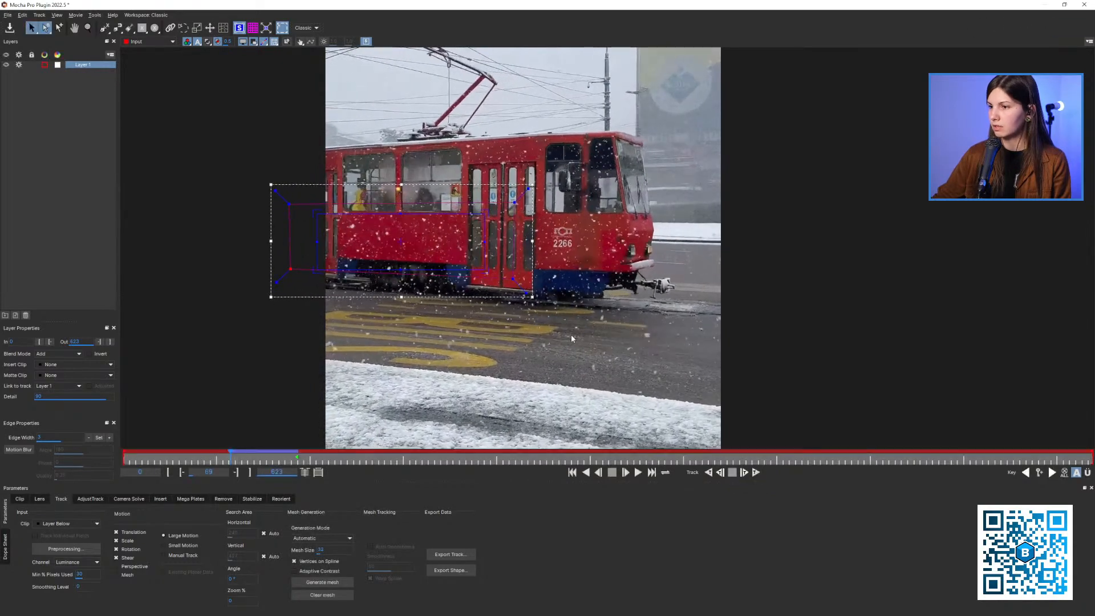
Check the track around frame 72 and continue tracking the tram backwards to frame 54
left_click_drag(264, 461, 233, 454)
left_click_drag(381, 338, 411, 349)
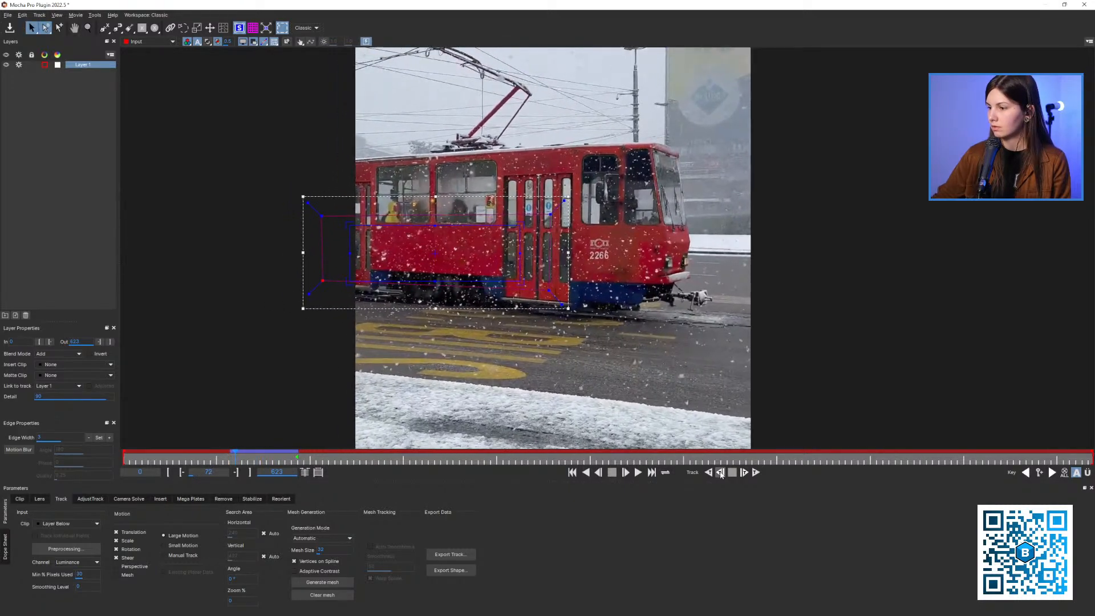
left_click(720, 473)
left_click(720, 473)
left_click(719, 473)
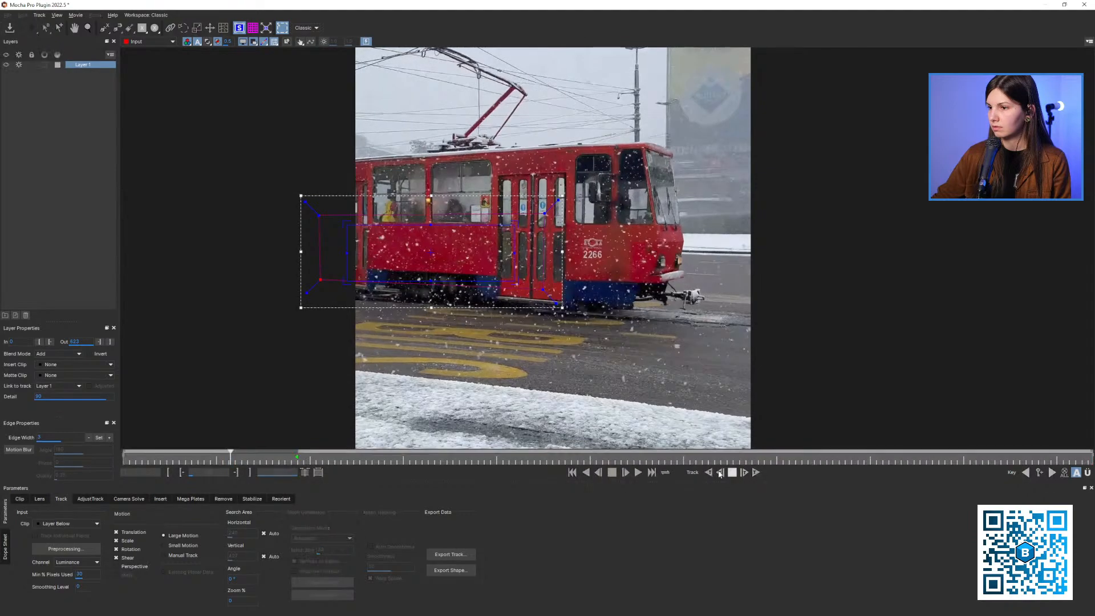
left_click(719, 473)
left_click(708, 473)
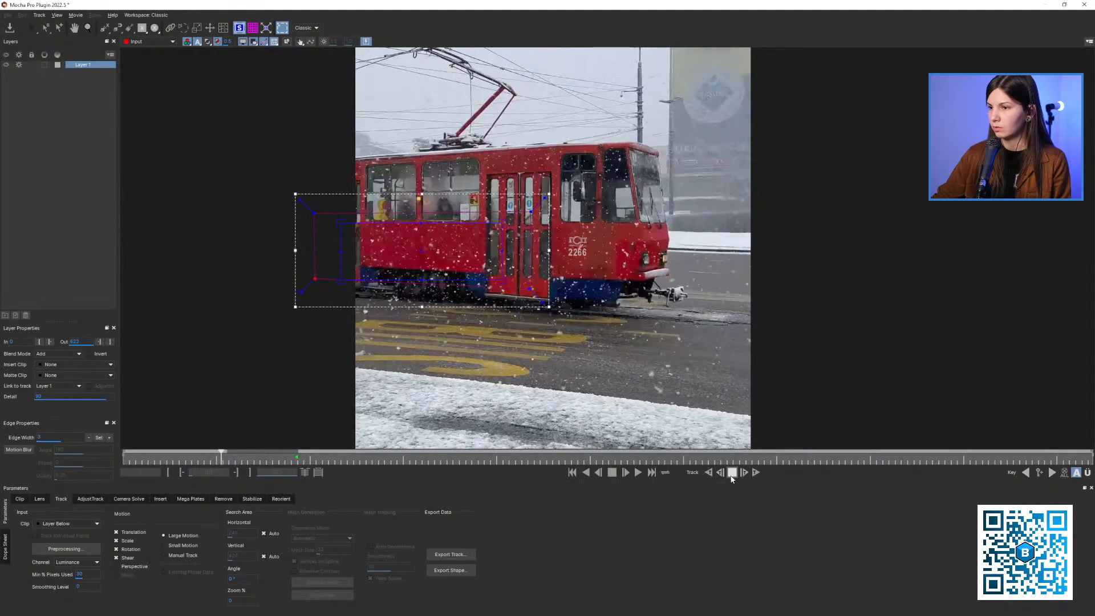
left_click(732, 474)
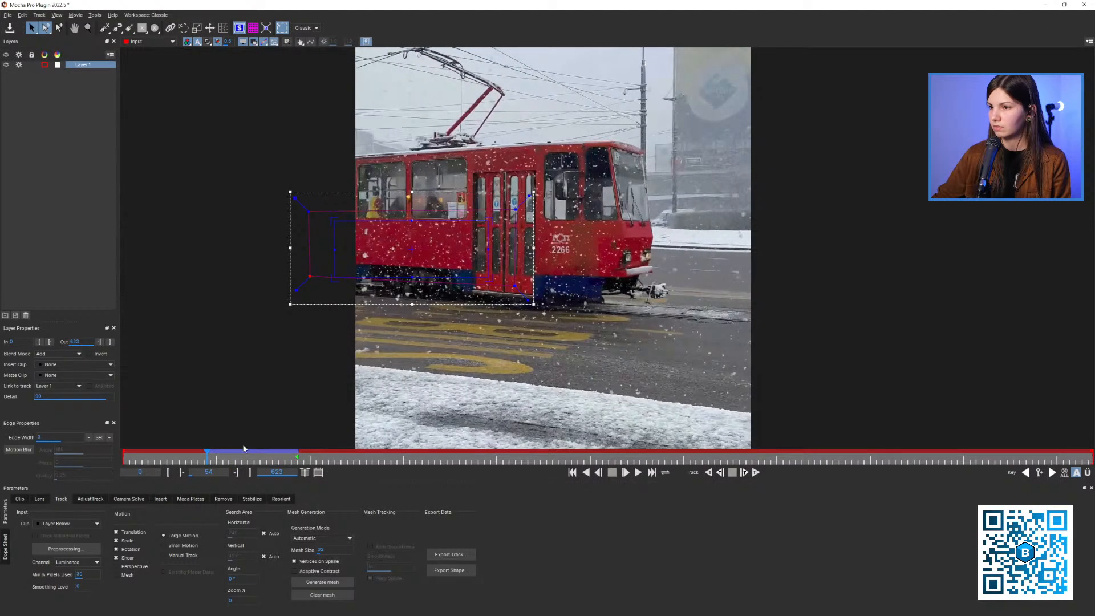
Limit the tracked motion to Translation and retrack the tram backwards from frame 68 to frame 19
left_click(228, 458)
left_click_drag(228, 458, 231, 458)
key("z")
left_click_drag(344, 301, 332, 275)
key("x")
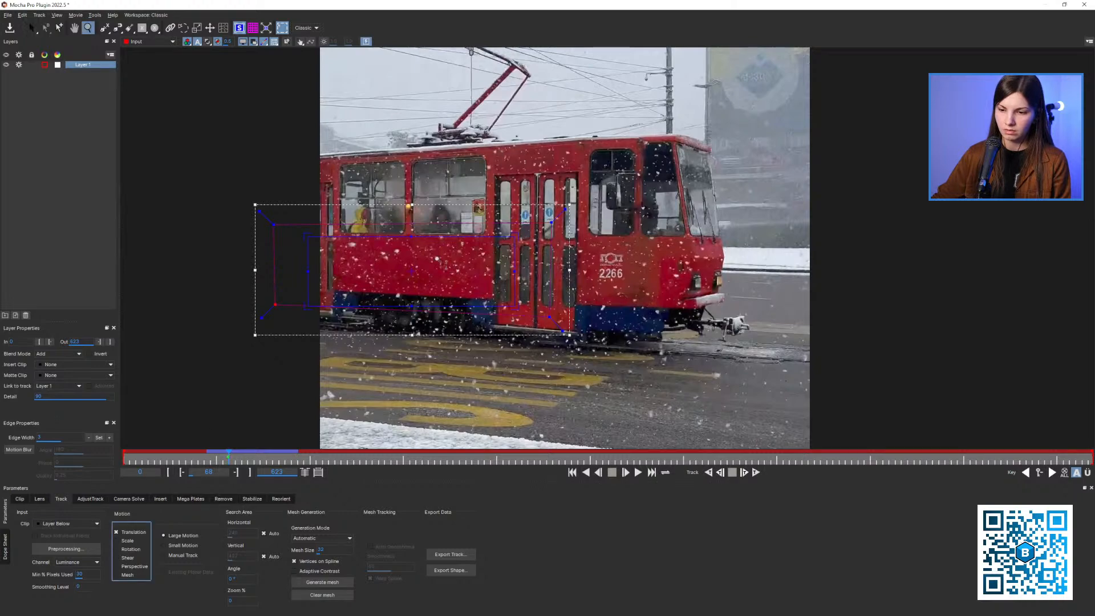
left_click_drag(438, 259, 450, 288)
left_click(707, 472)
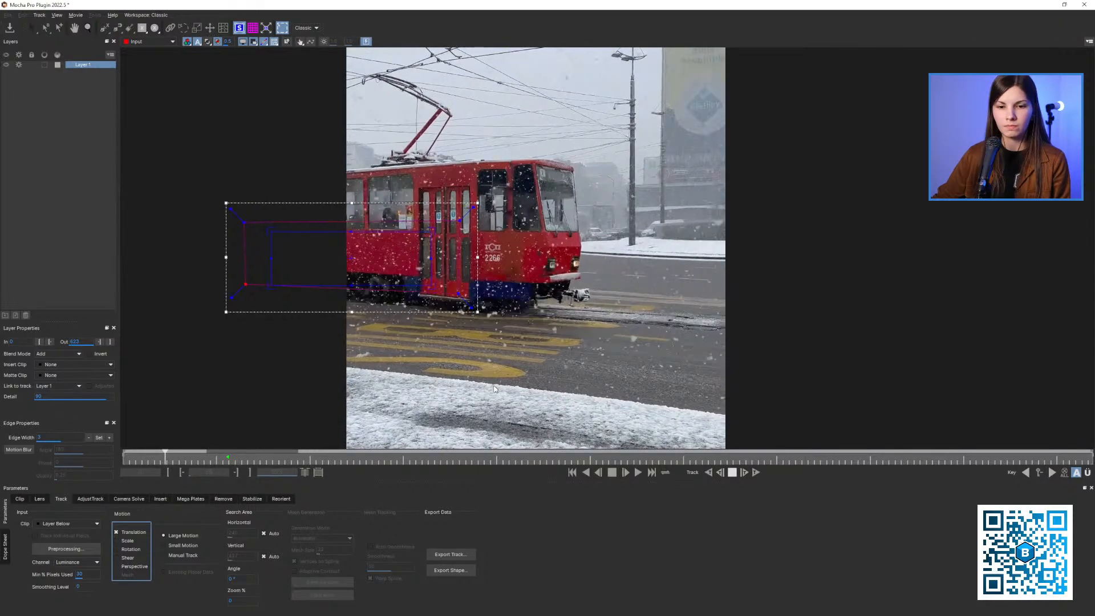
key("space")
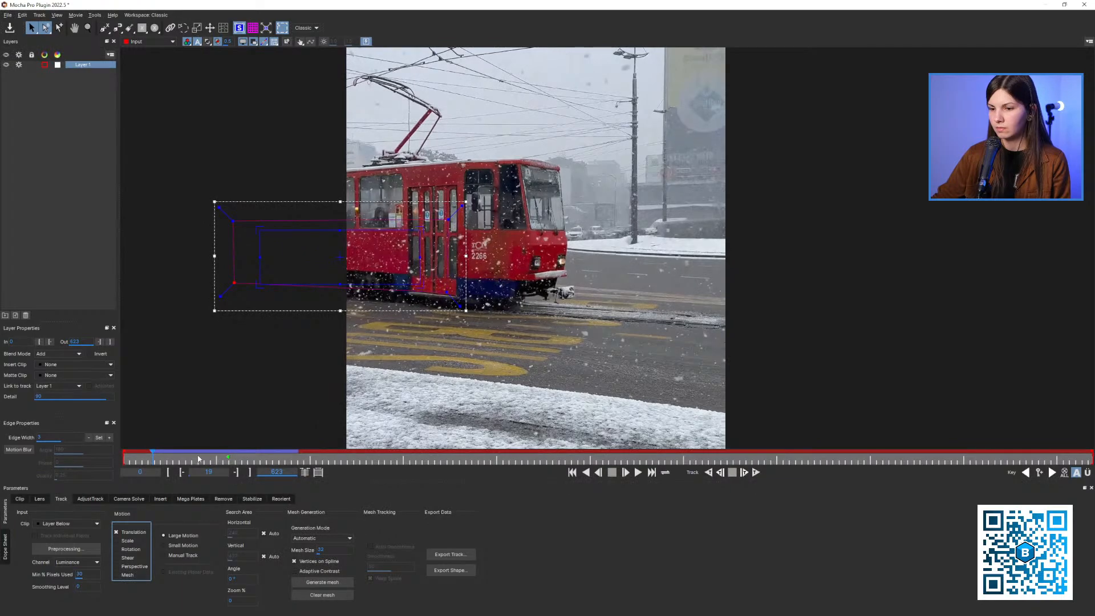
Track the tram layer forwards from frame 109 to about frame 160 using Translation only
left_click_drag(199, 460, 293, 459)
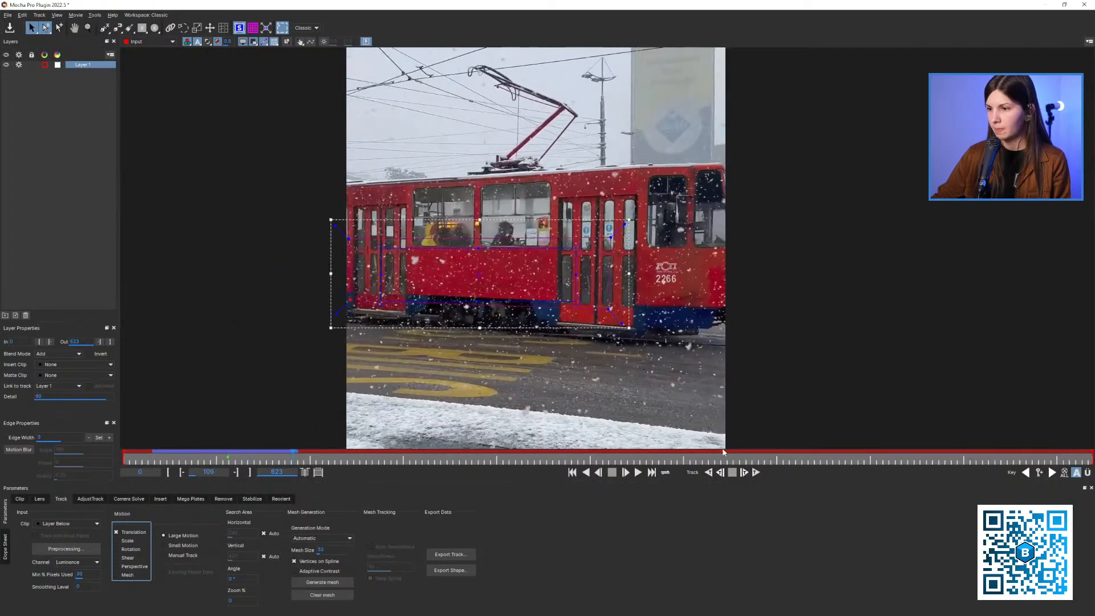
left_click(756, 473)
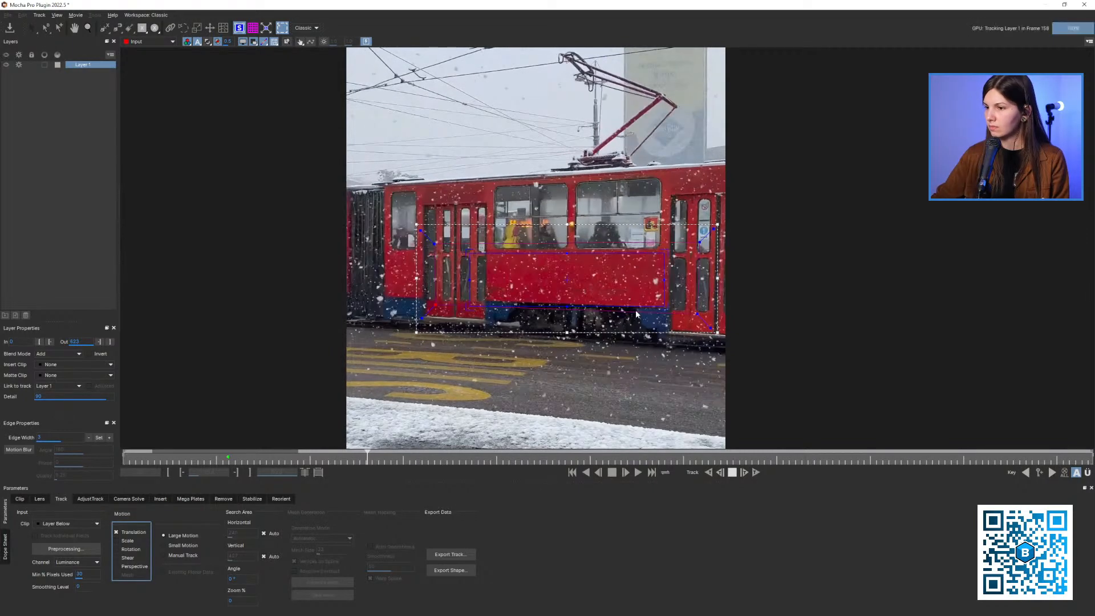
key("space")
Enable Scale, Rotation and Shear again and track the tram forwards from frame 68
left_click_drag(368, 454, 287, 462)
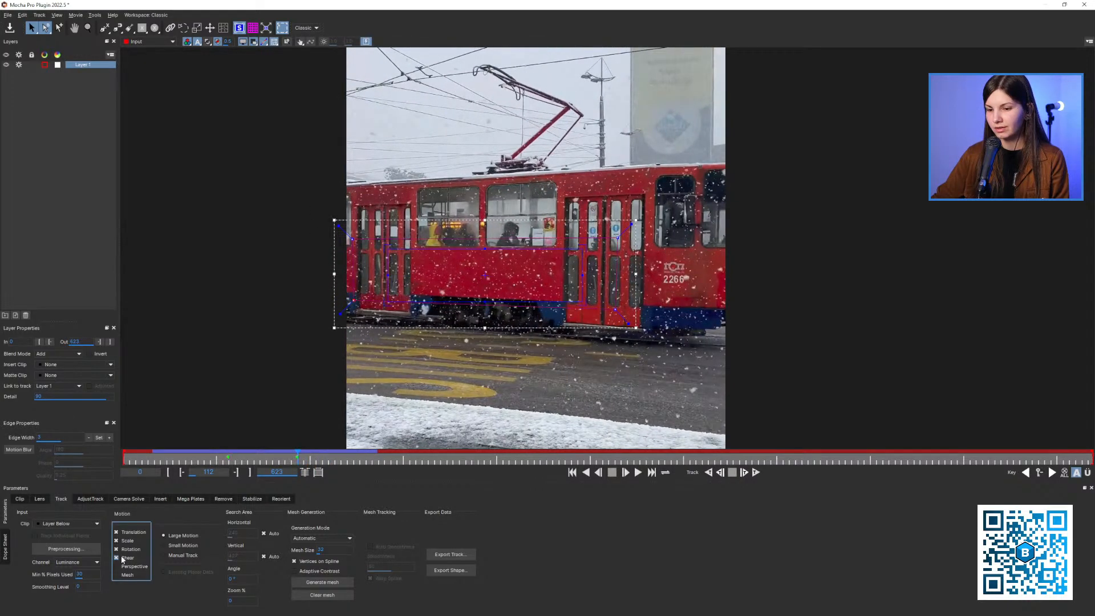
left_click_drag(280, 461, 224, 467)
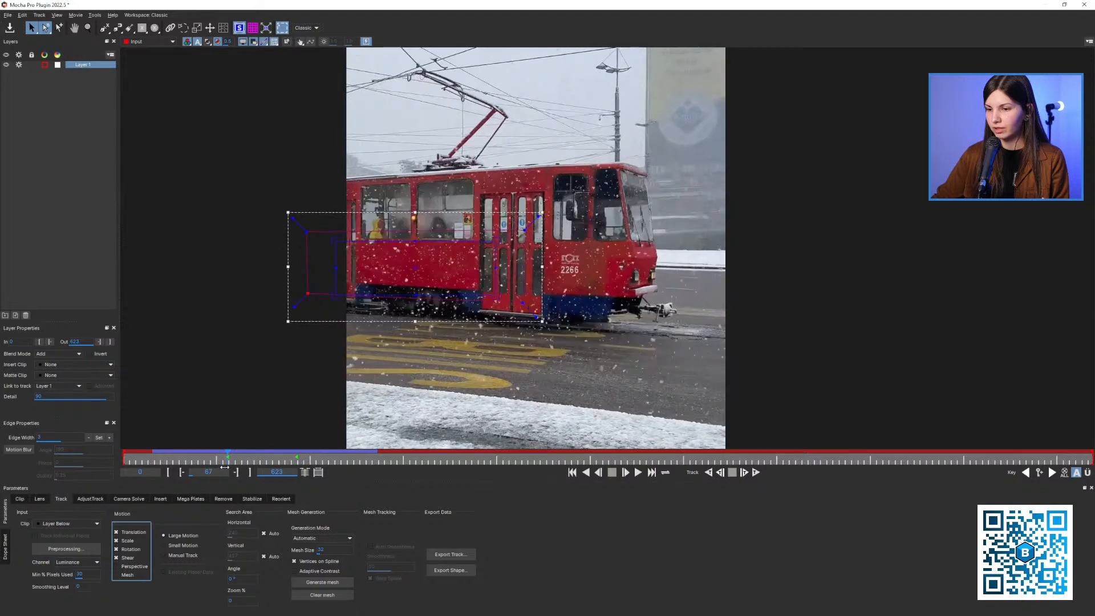
left_click(755, 473)
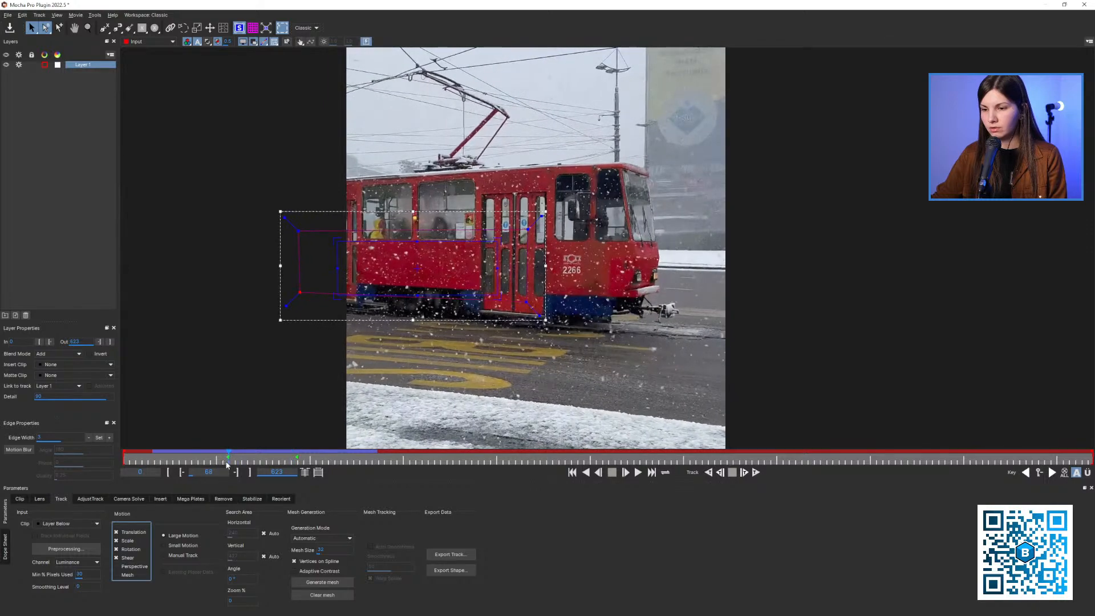
left_click(755, 473)
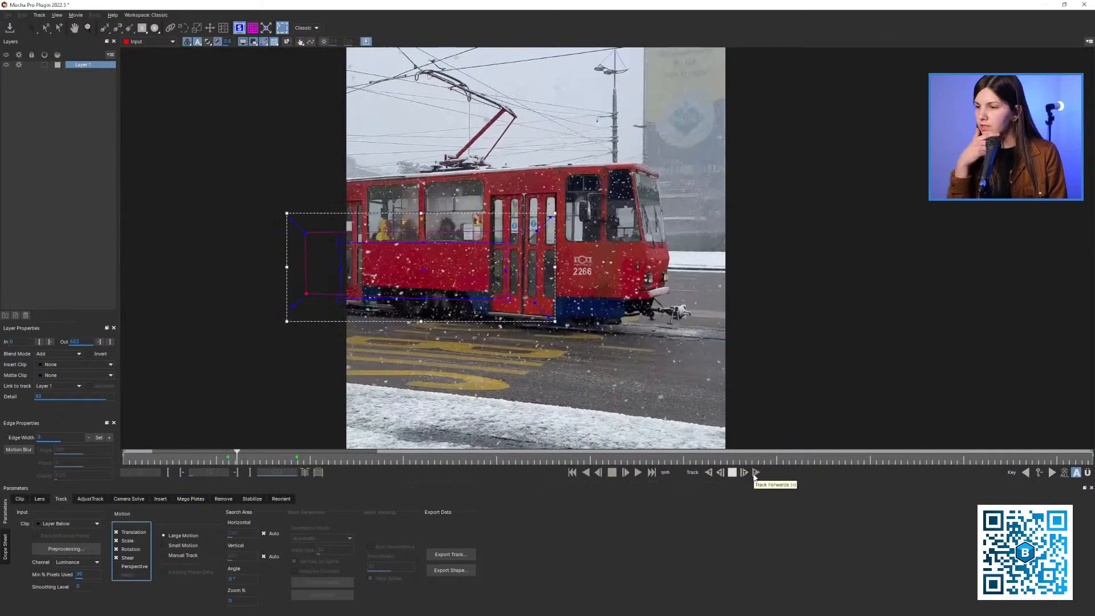
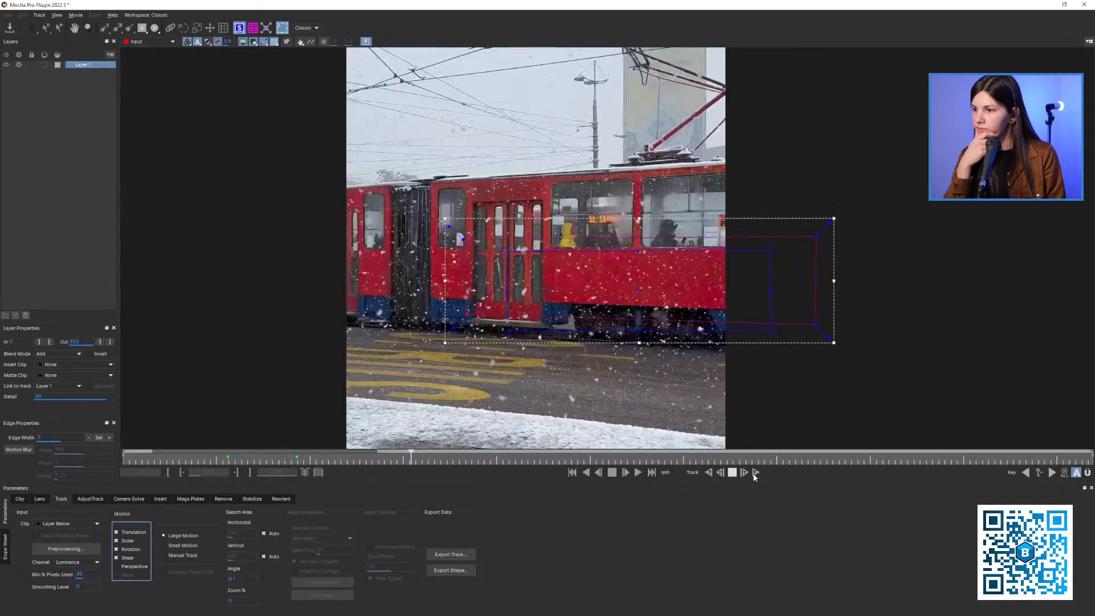
Stop the forward track at frame 212, limit the tracked motion to Translation and track the tram forwards to frame 259
key("x")
left_click_drag(662, 263, 630, 250)
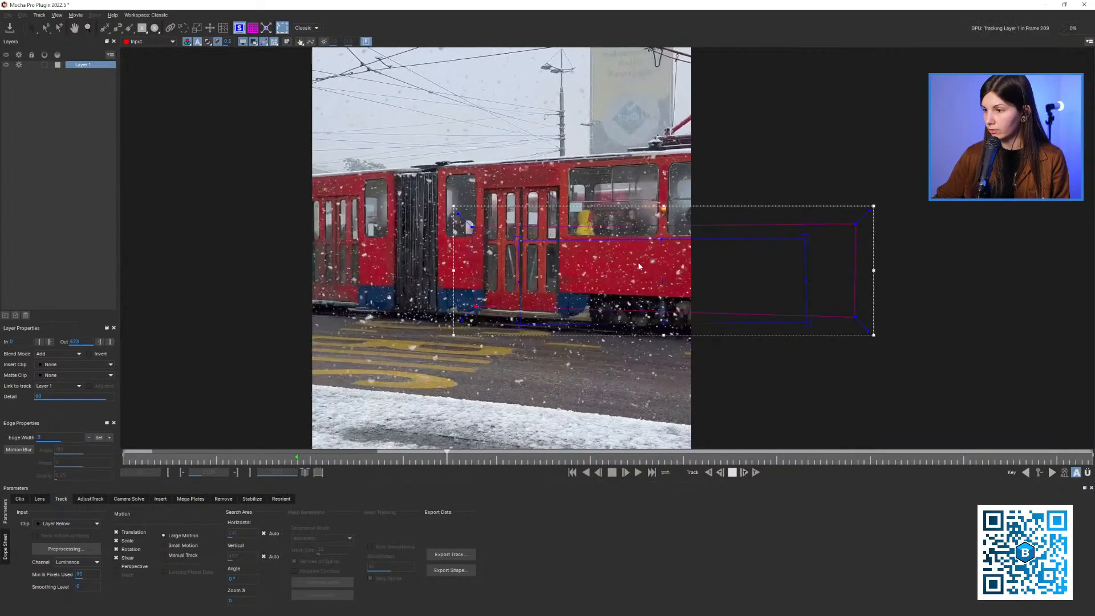
left_click(732, 472)
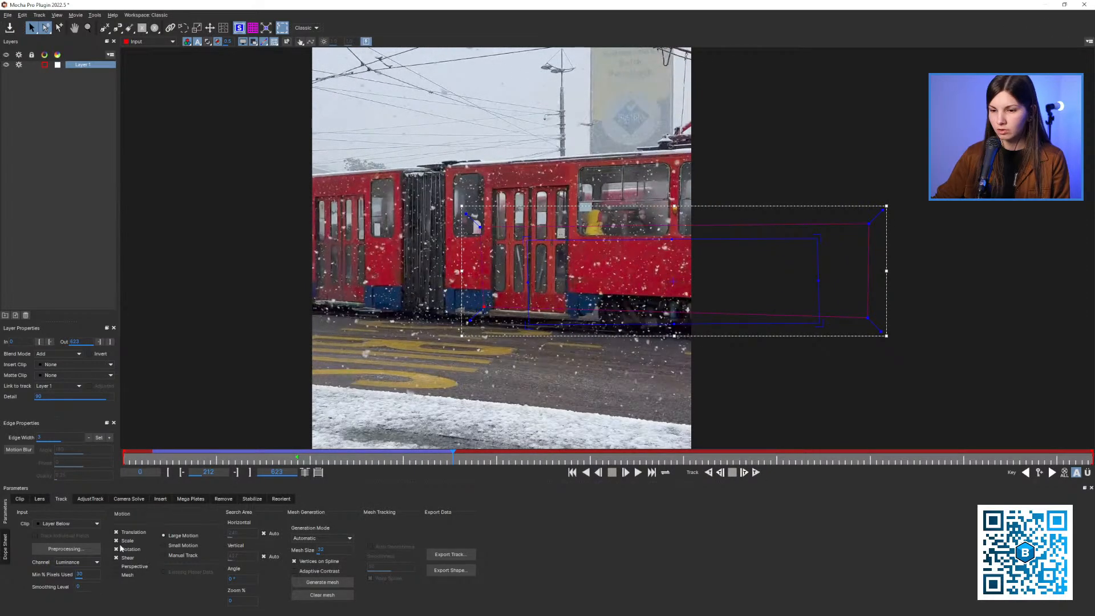
left_click(745, 473)
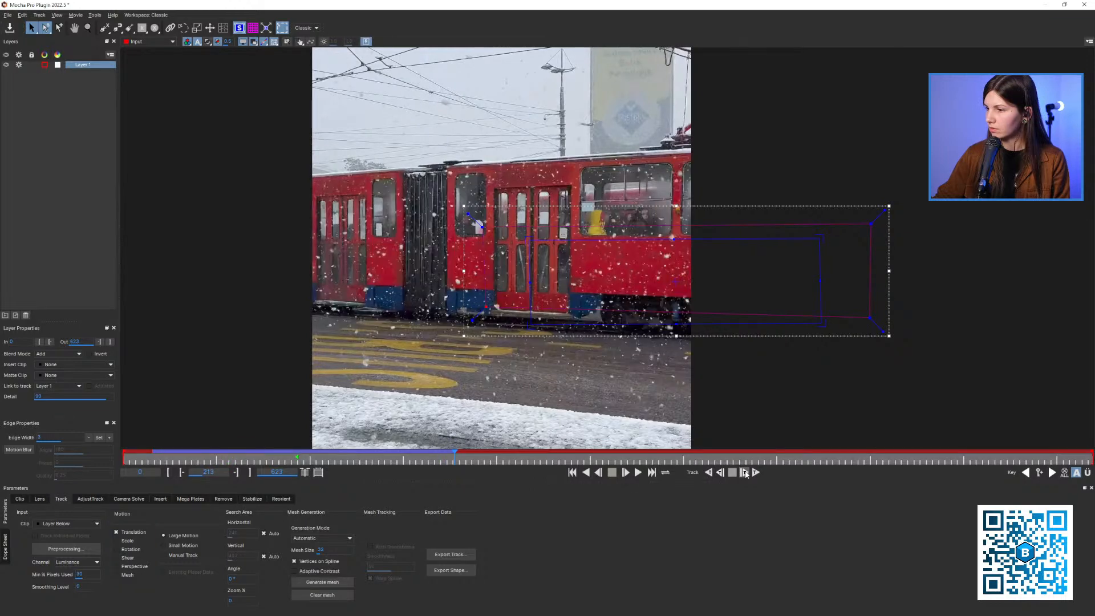
left_click(733, 472)
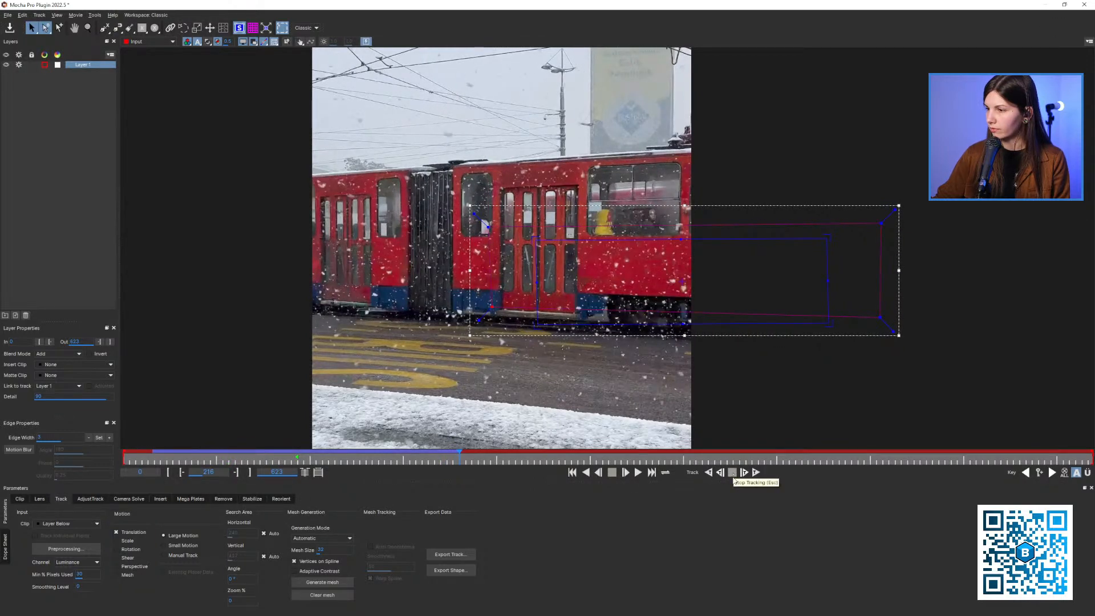
left_click(756, 473)
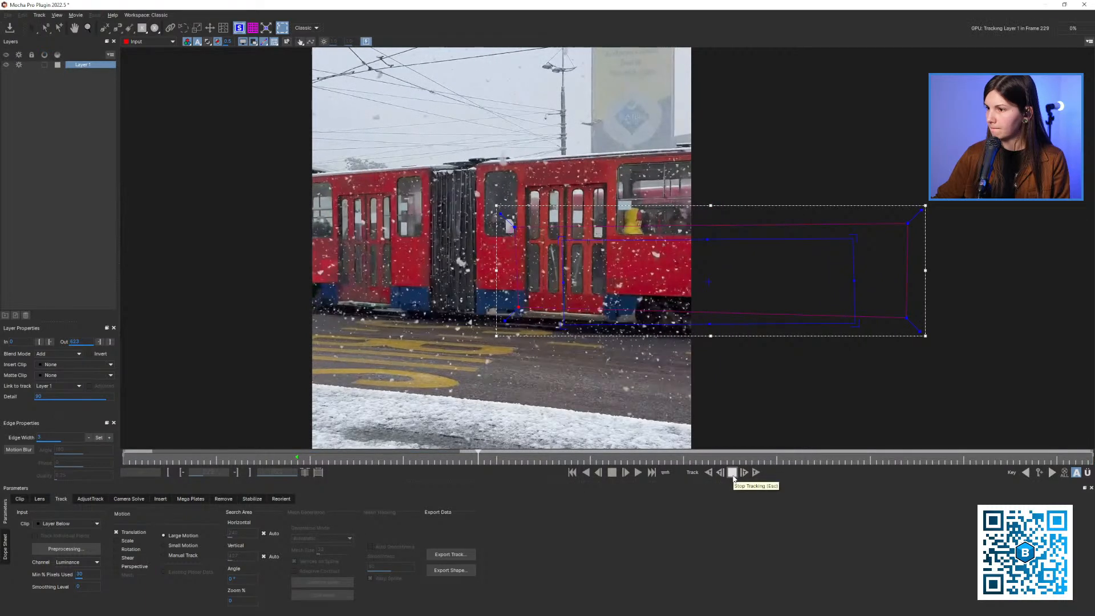
left_click(732, 473)
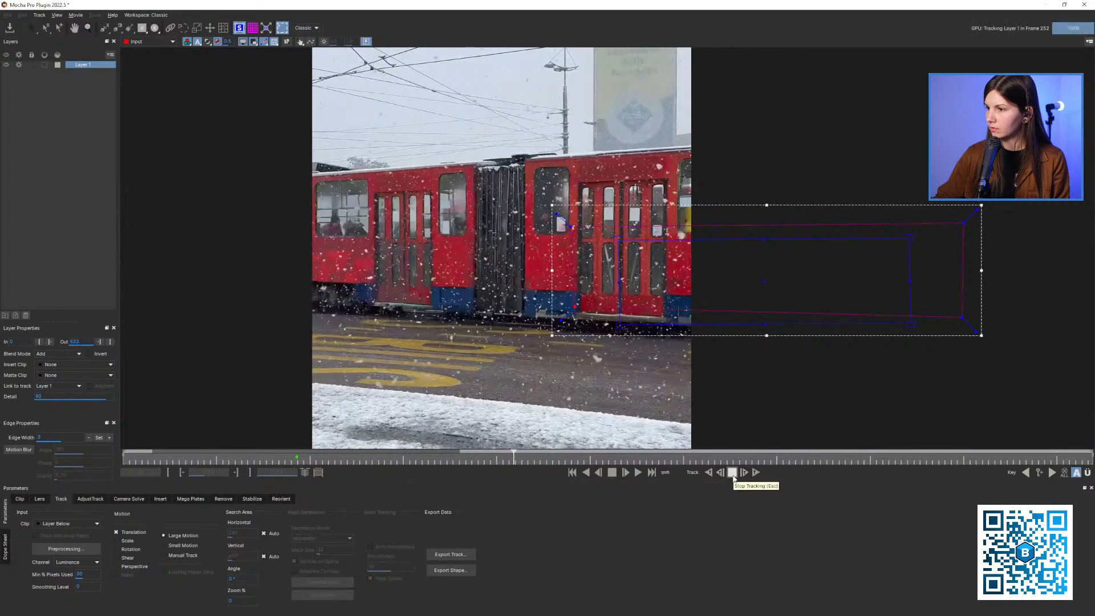
left_click(733, 472)
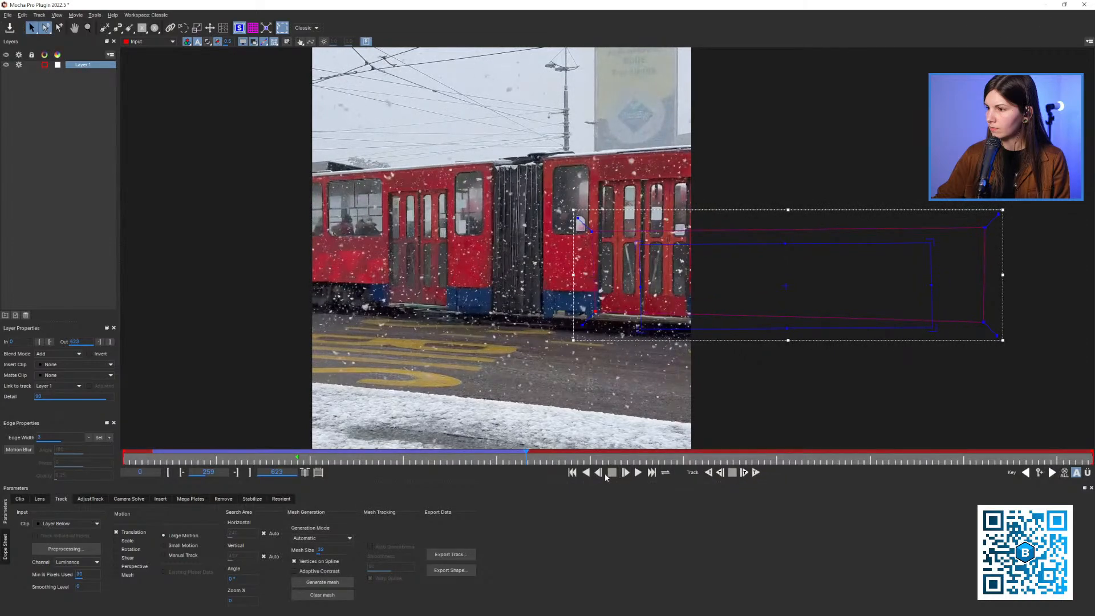
Go back to frame 249 and extend the rear edge of the tram spline over the black bellows joint
left_click_drag(526, 455, 512, 455)
key("z")
left_click_drag(663, 231, 689, 233)
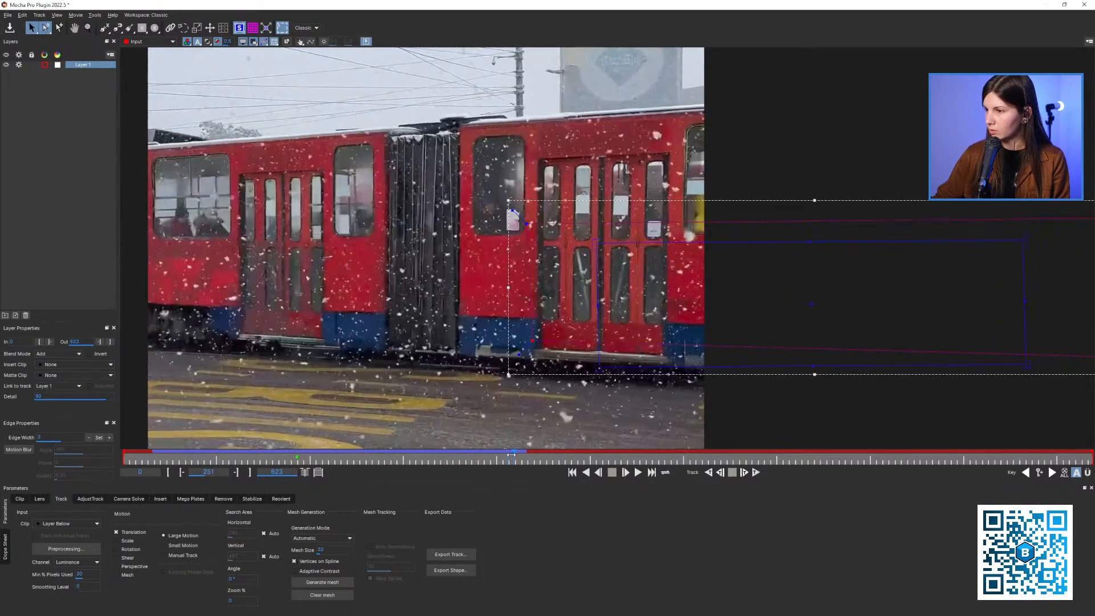
left_click_drag(511, 454, 508, 457)
left_click_drag(572, 266, 548, 290)
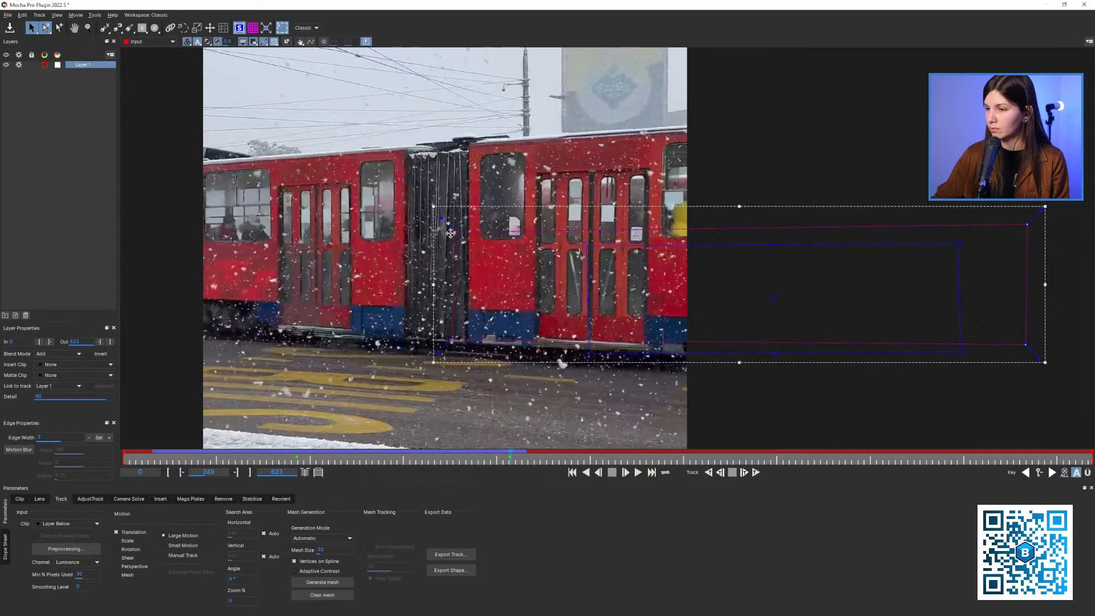
left_click_drag(451, 233, 492, 293)
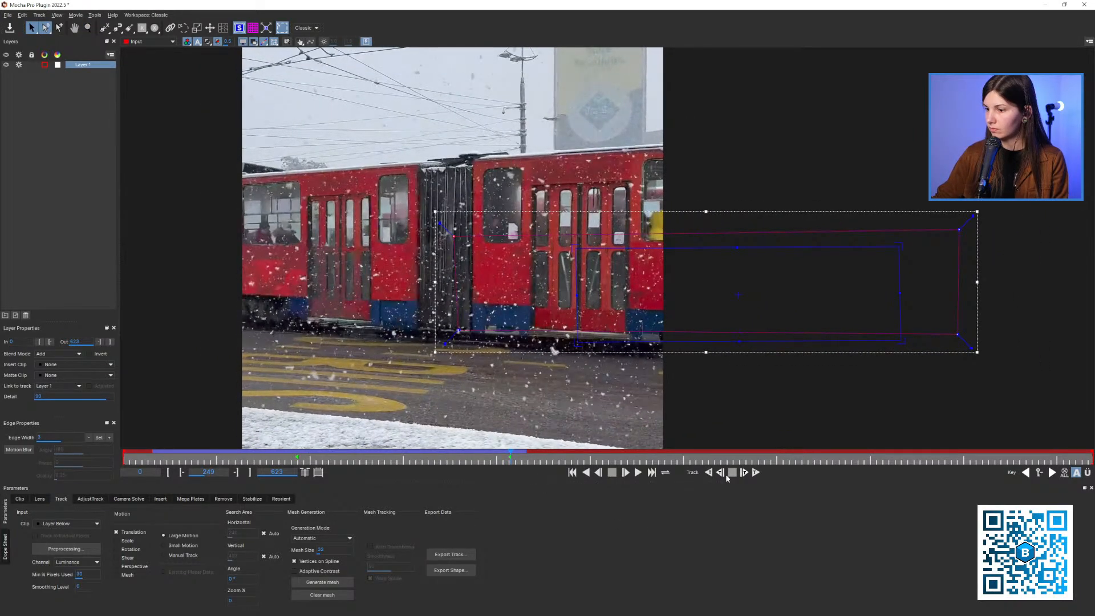
Retrack the tram forwards from frame 249 to frame 258
left_click(745, 473)
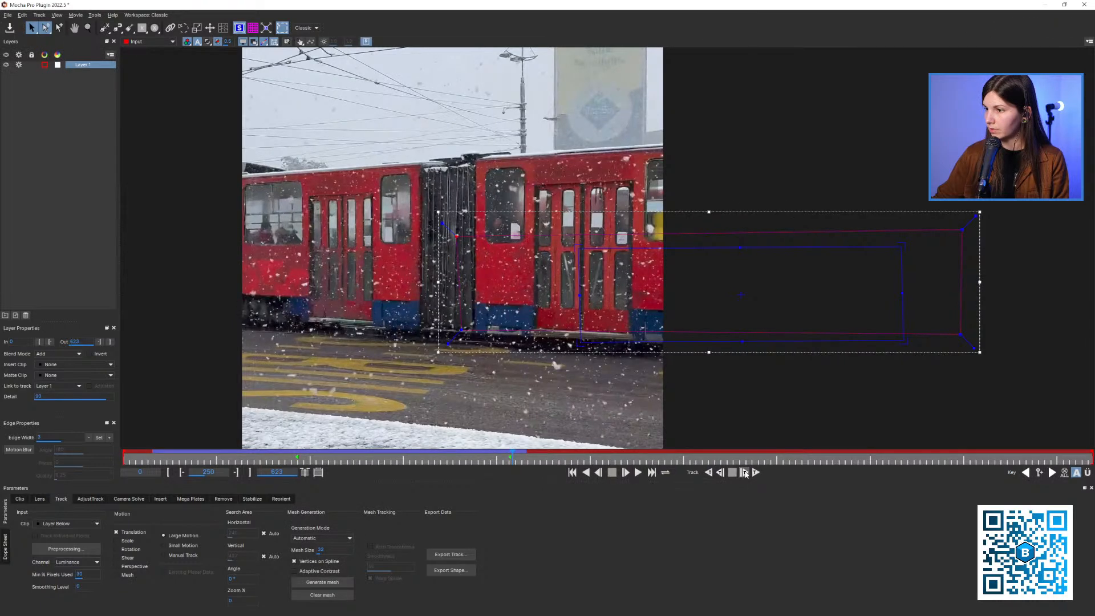
left_click(745, 473)
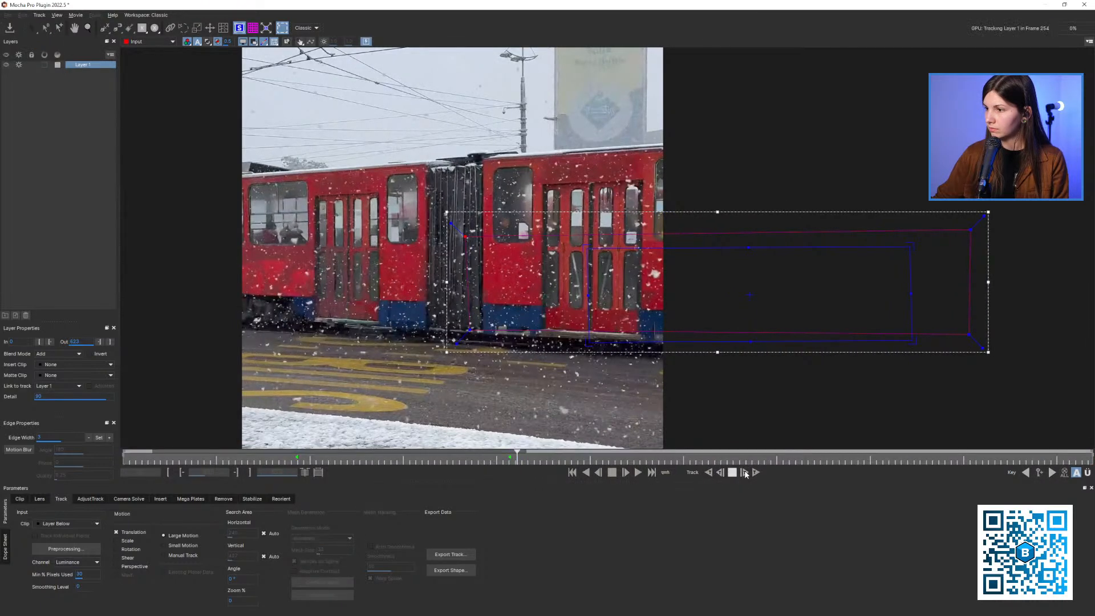
left_click(744, 473)
left_click(744, 474)
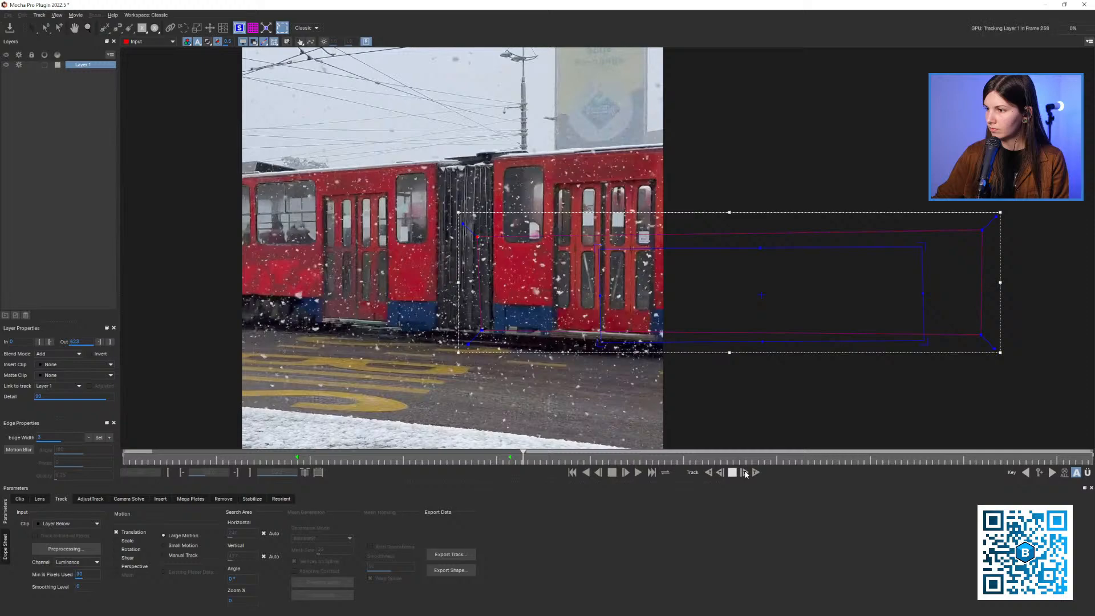
scroll(639, 285, "down", 3)
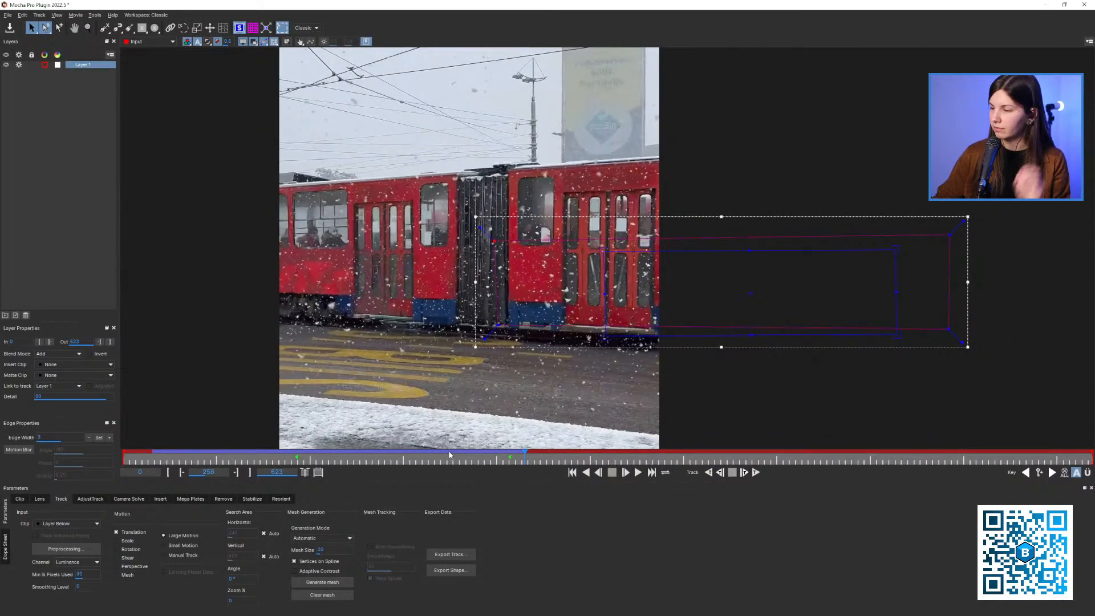
At frame 65, extend the front edge of the tram spline past the front door towards the cab
left_click_drag(296, 462, 222, 460)
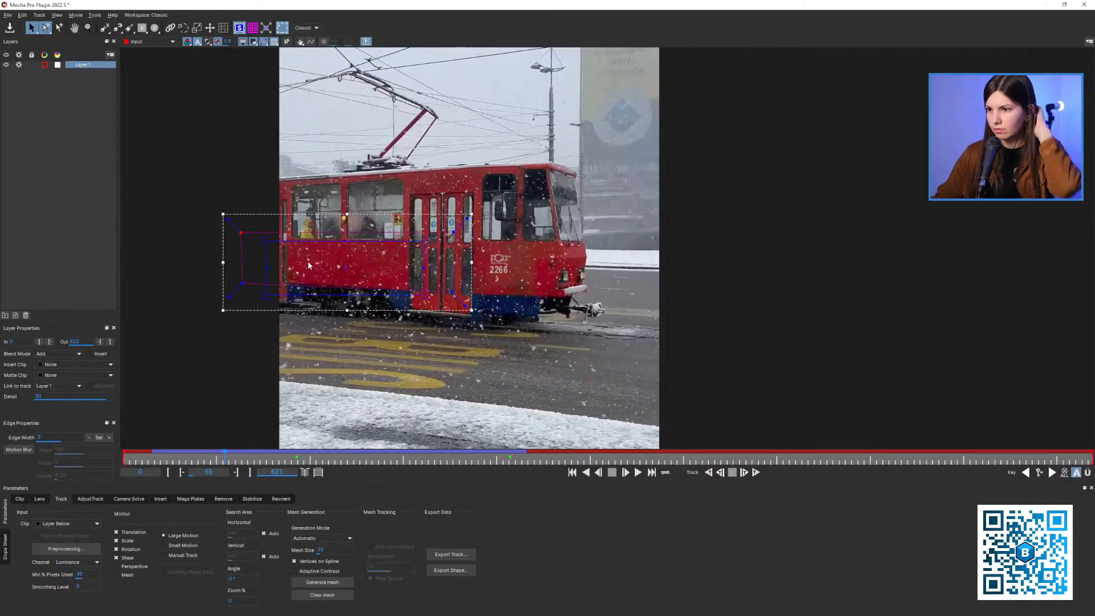
left_click_drag(380, 233, 481, 236)
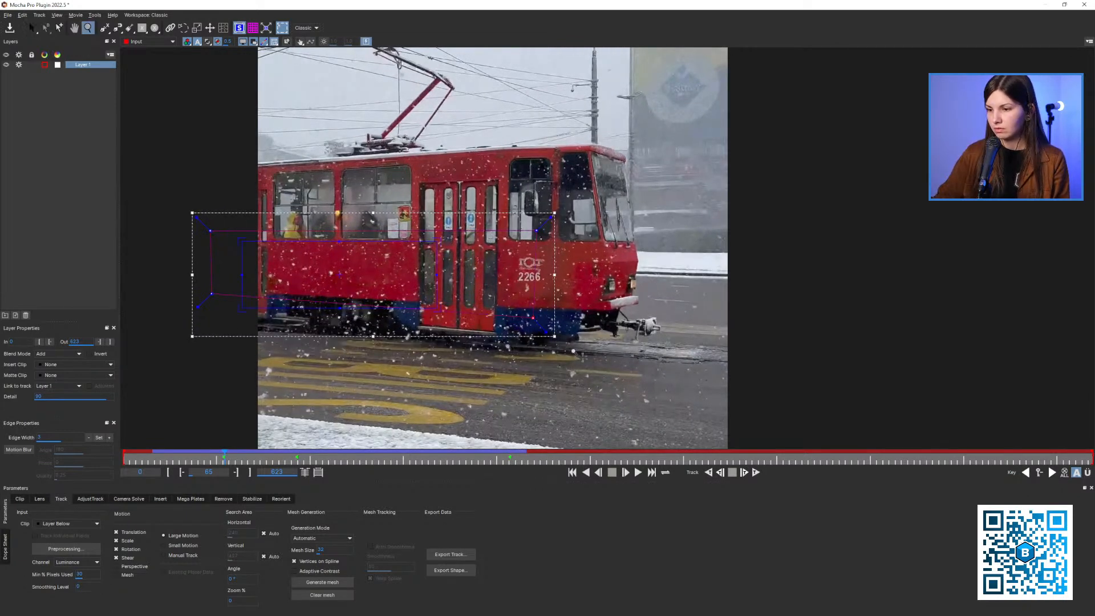
left_click_drag(573, 350, 476, 353)
Track the tram backwards from frame 65 to frame 0, retracking the last stretch from about frame 18
left_click(711, 474)
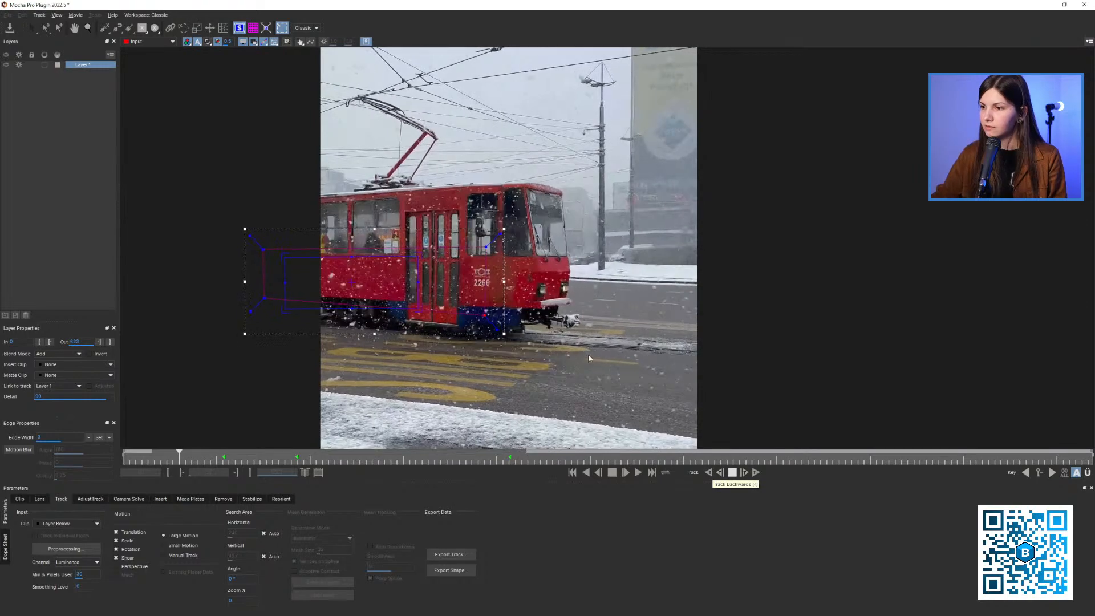
key("z")
left_click_drag(309, 268, 271, 272)
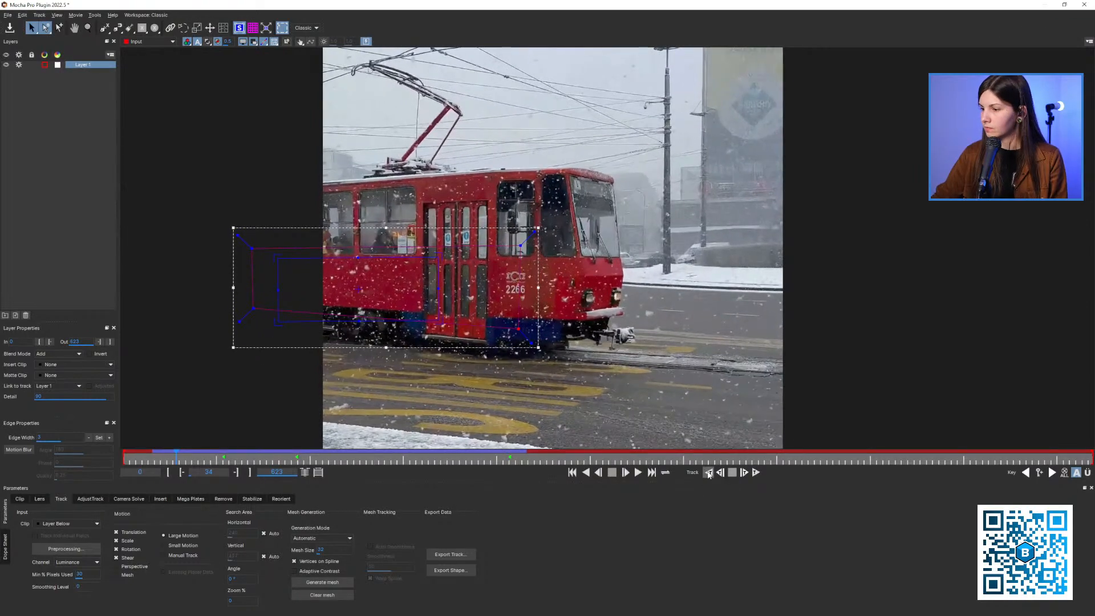
left_click(709, 473)
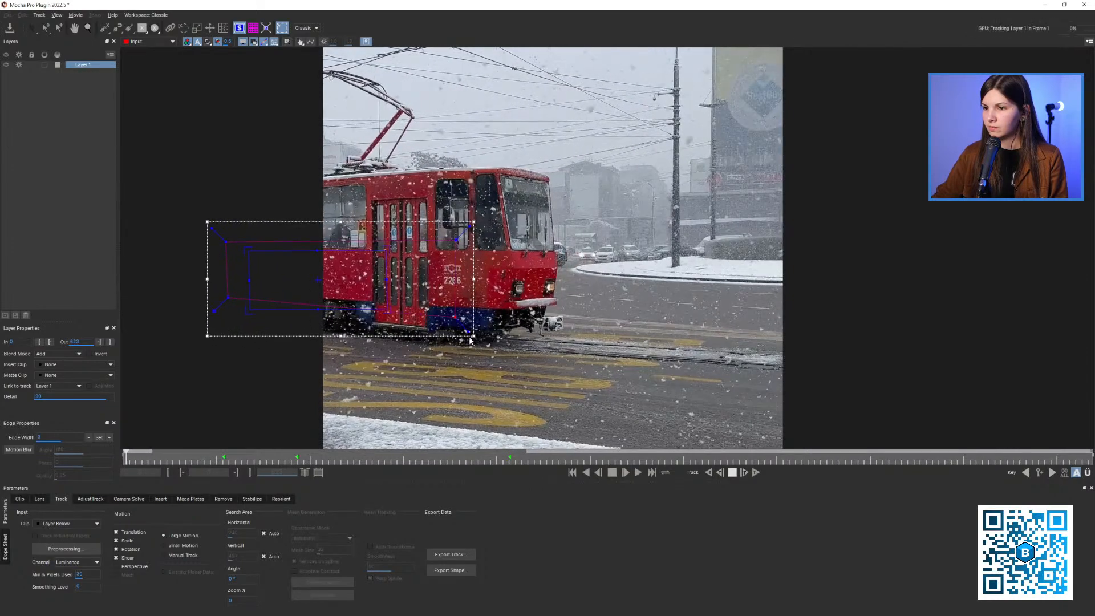
left_click_drag(127, 459, 149, 460)
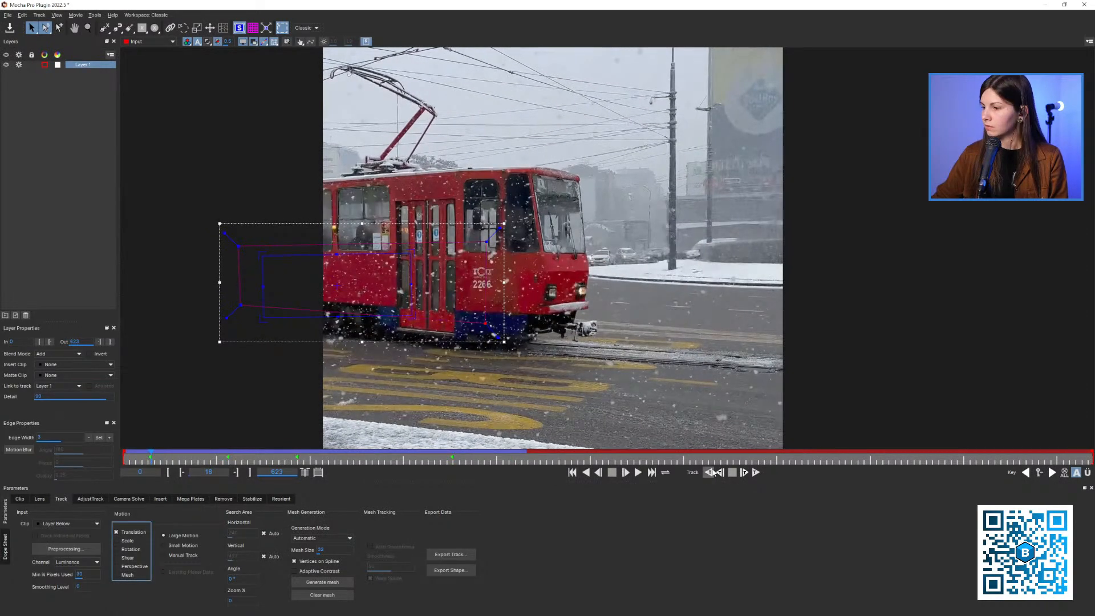
left_click(713, 472)
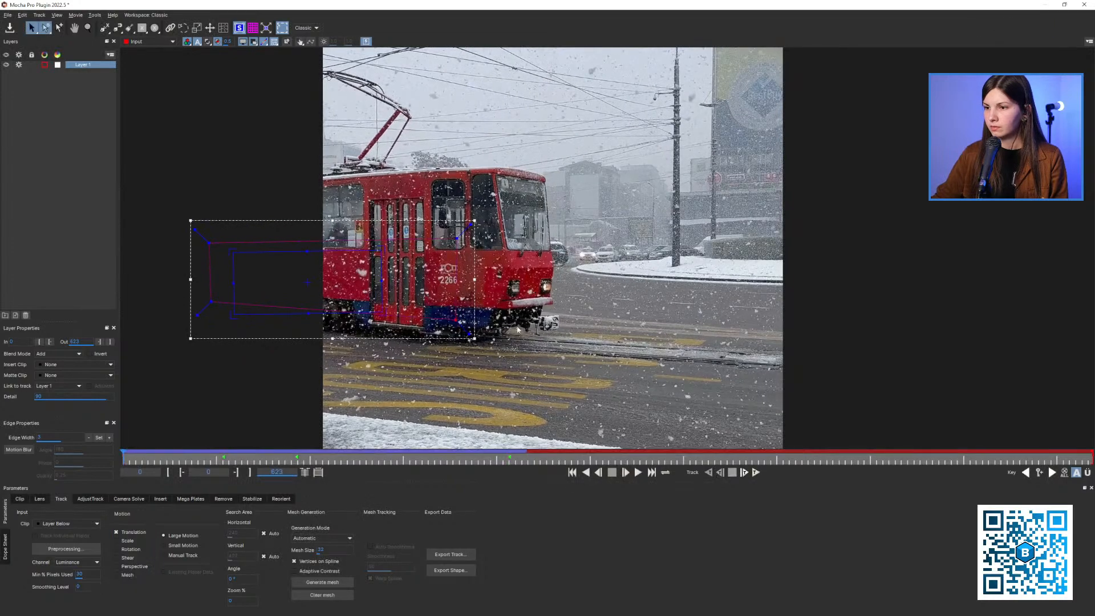
Inspect the tram at frame 112 with the layer deselected, and reselect Layer 1
left_click_drag(253, 462, 298, 461)
left_click(245, 319)
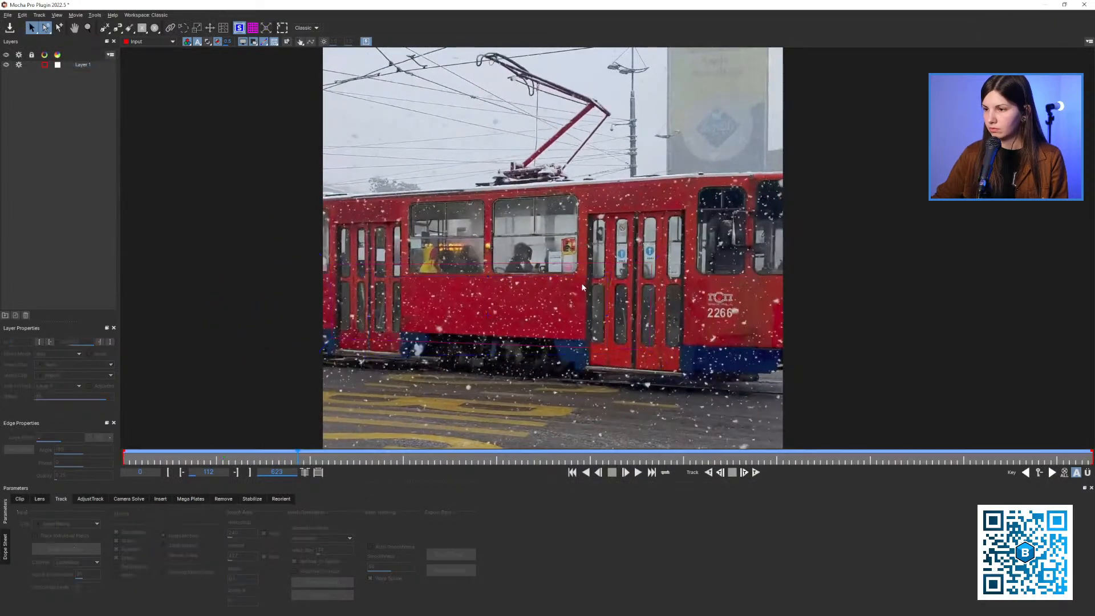
left_click_drag(245, 319, 197, 300)
left_click(83, 64)
scroll(418, 291, "down", 2)
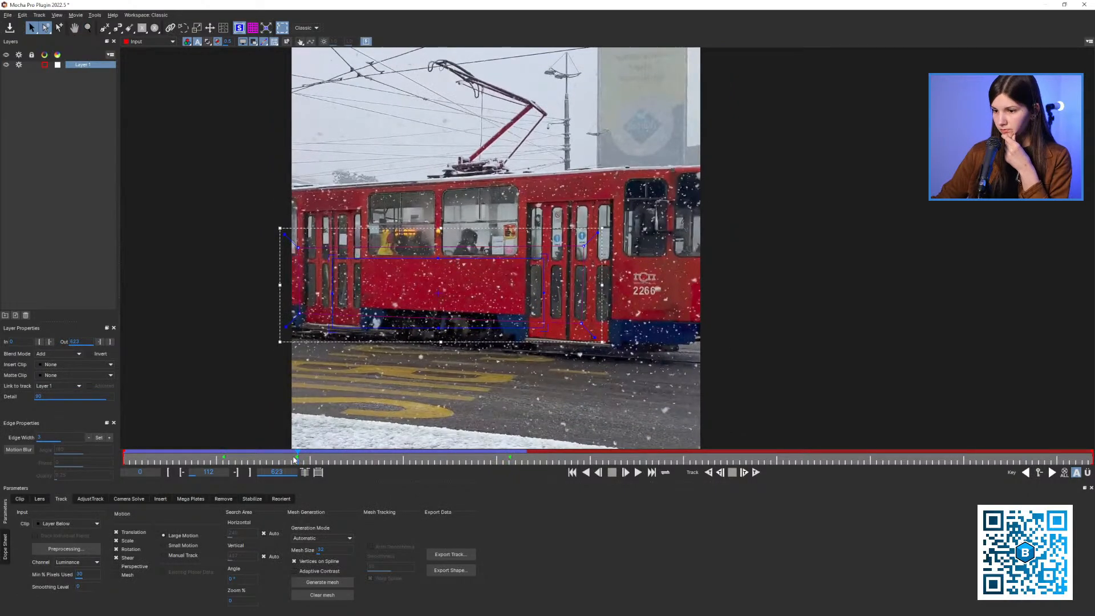
Align the surface to the image at frame 140, copy the inverted After Effects CC Power Pin tracking data to the clipboard, and close Mocha Pro
left_click_drag(298, 455, 339, 463)
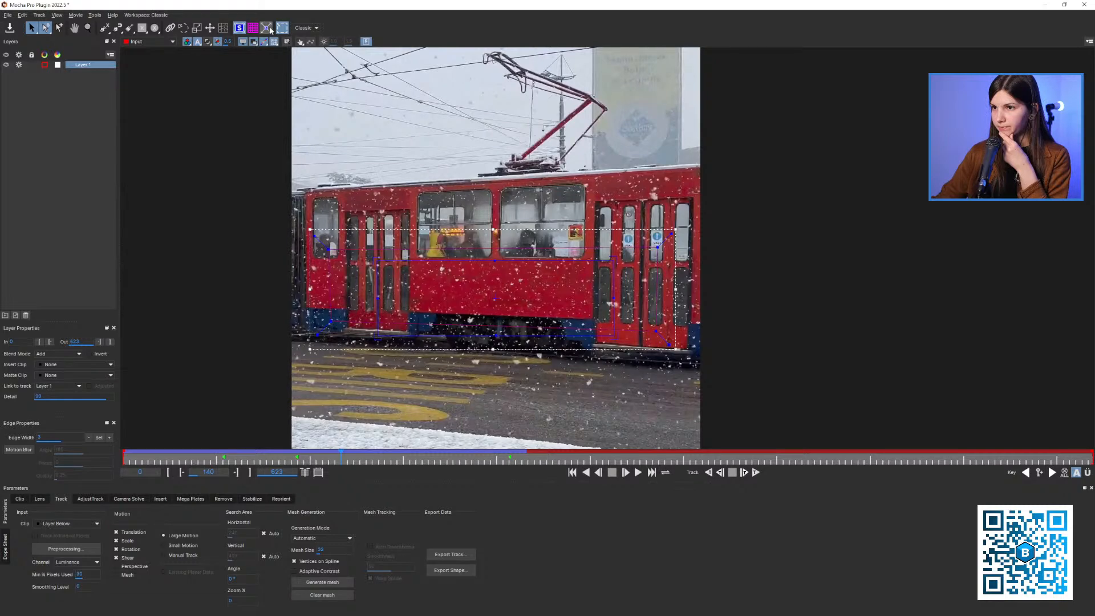
left_click(445, 554)
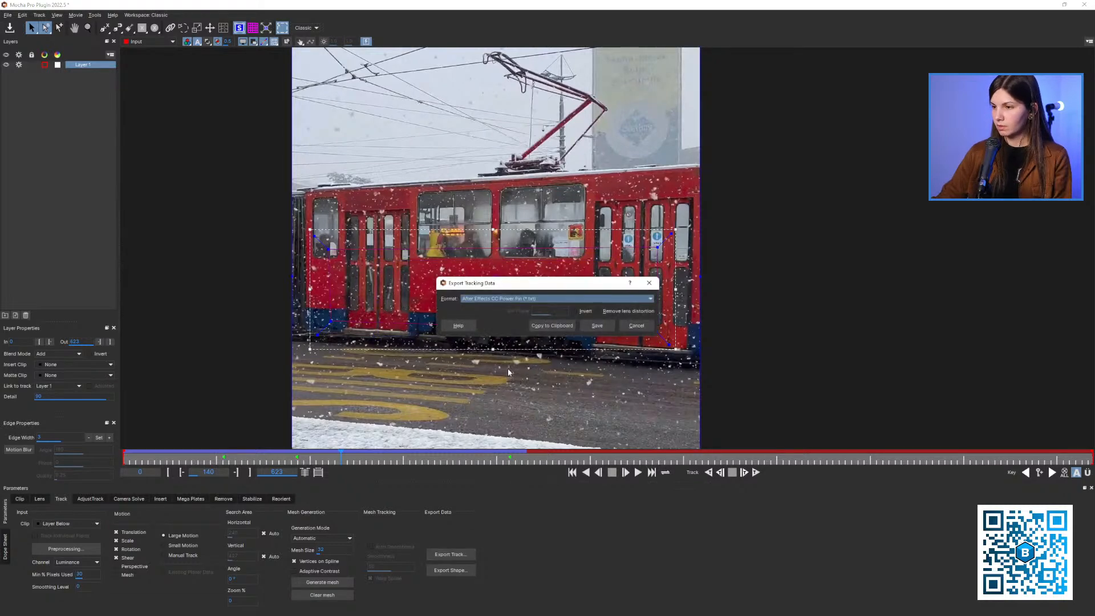
left_click(552, 326)
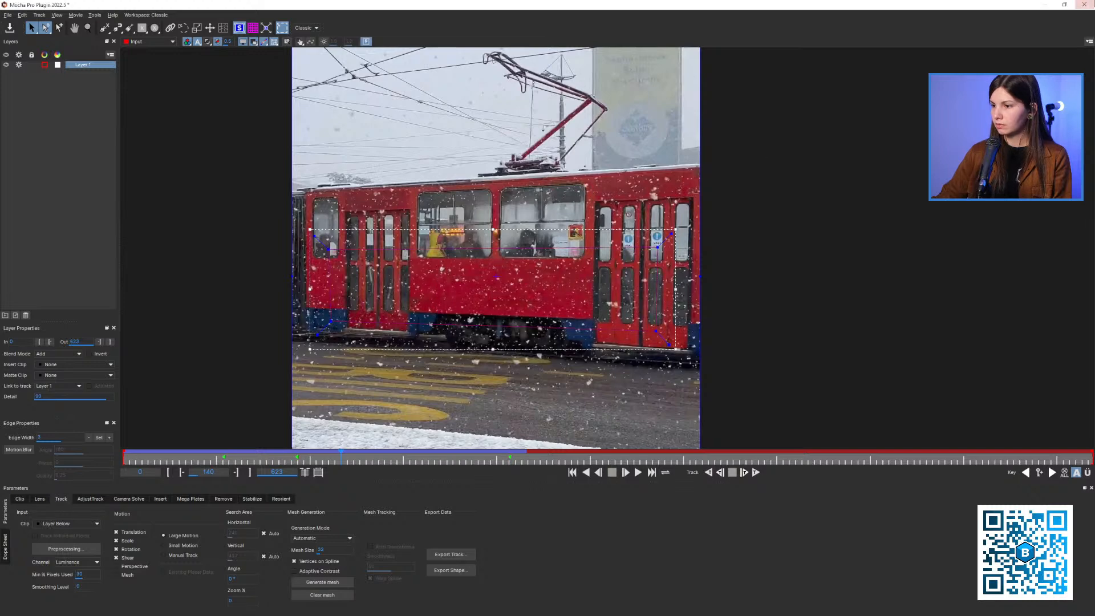
left_click(1084, 4)
left_click(669, 330)
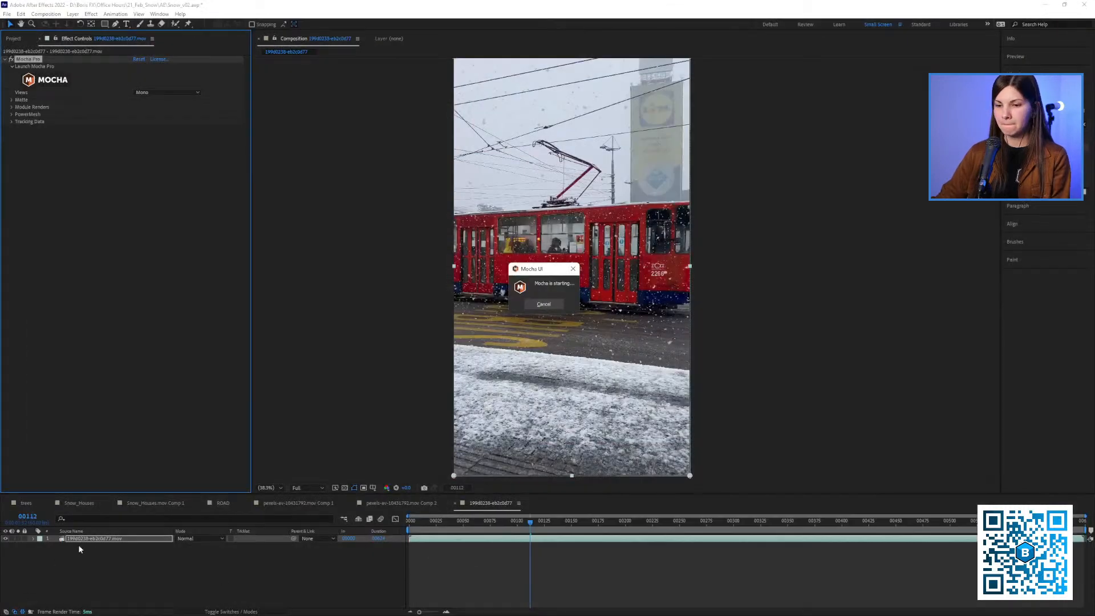
Duplicate the tram footage layer and paste the CC Power Pin tracking data onto the copy at frame 0 with Unstretch enabled
left_click(88, 540)
key("ctrl+d")
key("Home")
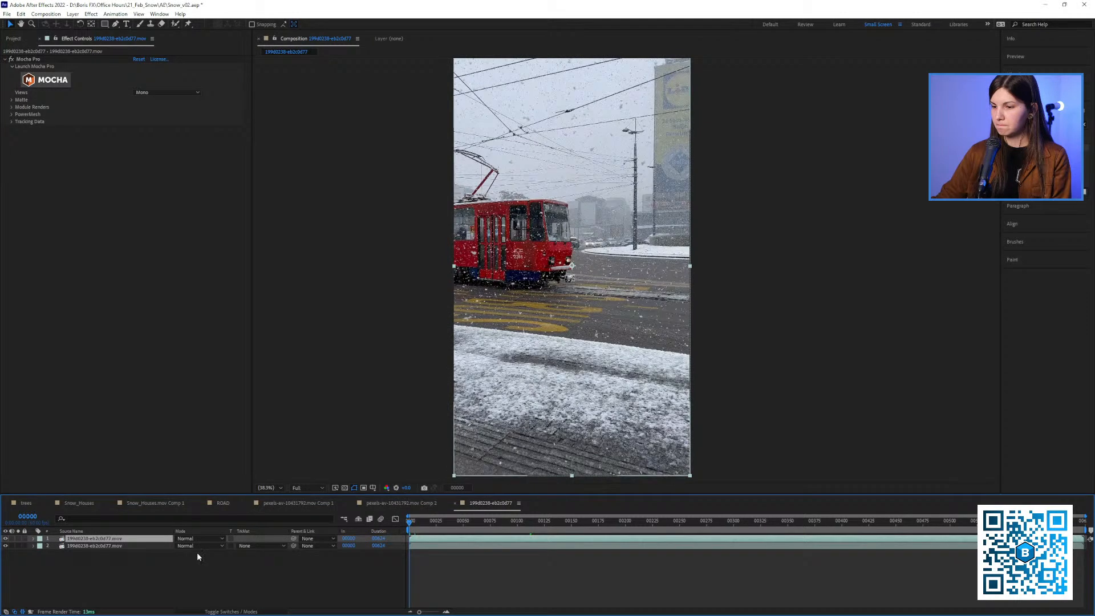
key("ctrl+v")
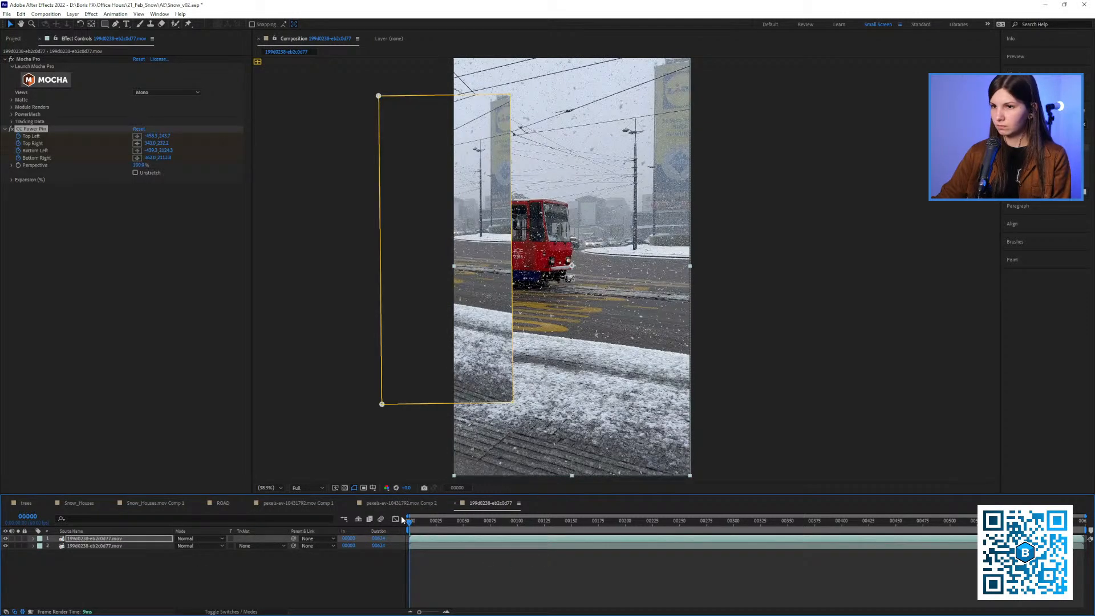
left_click(136, 173)
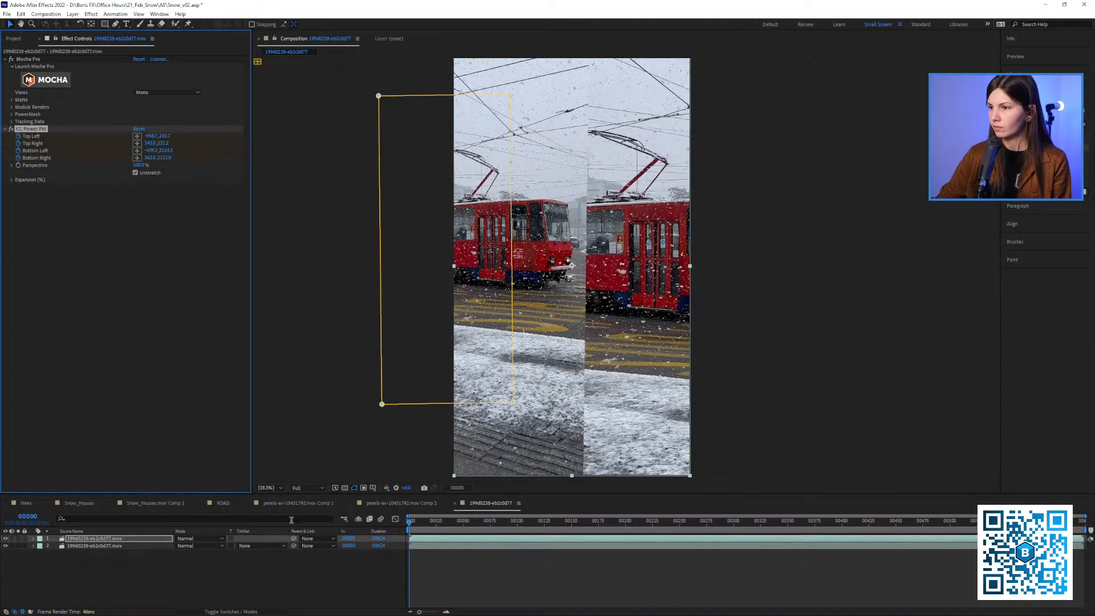
Hide the original tram layer and scrub between frames 0 and 207 to check the stabilized copy
left_click(5, 546)
left_click_drag(412, 530, 633, 533)
left_click_drag(595, 296, 556, 302)
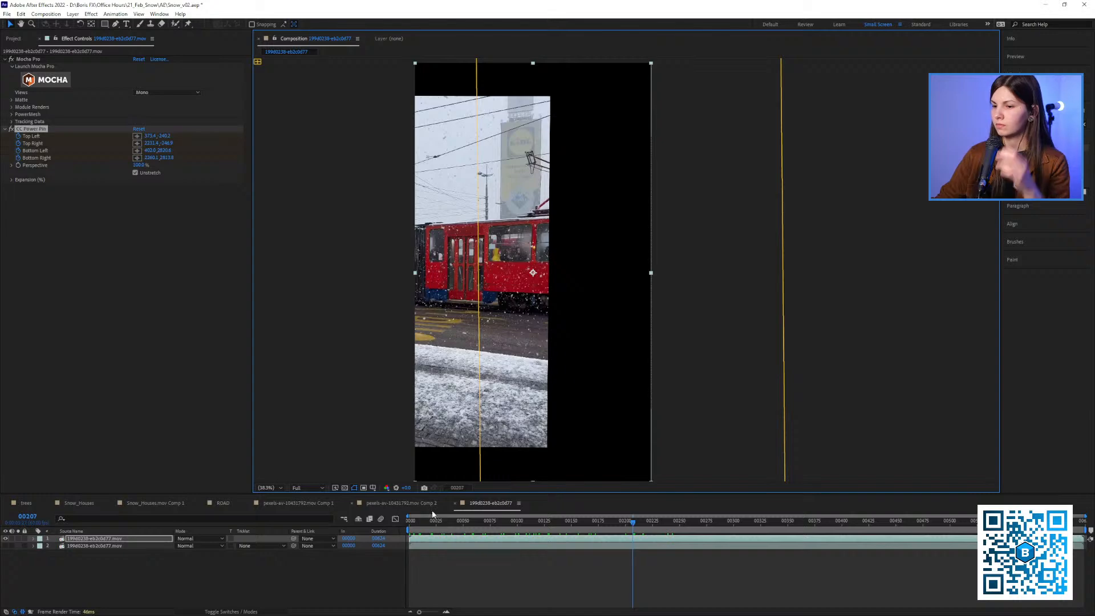
left_click_drag(452, 531, 527, 524)
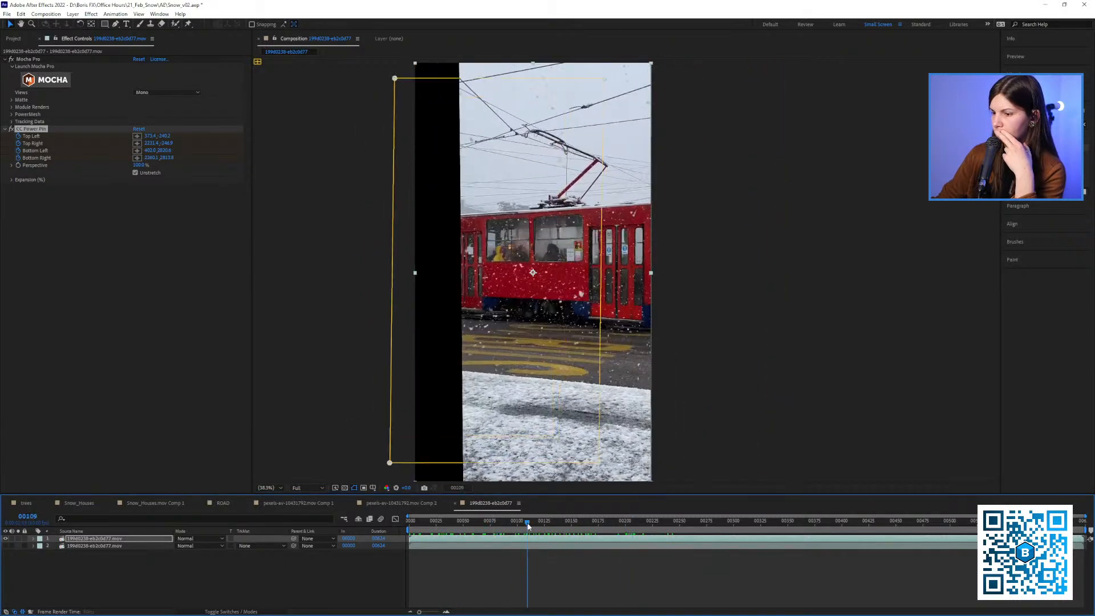
Remove CC Power Pin, delete the duplicate tram layer, and make the remaining footage layer visible and selected
left_click(41, 129)
key("Delete")
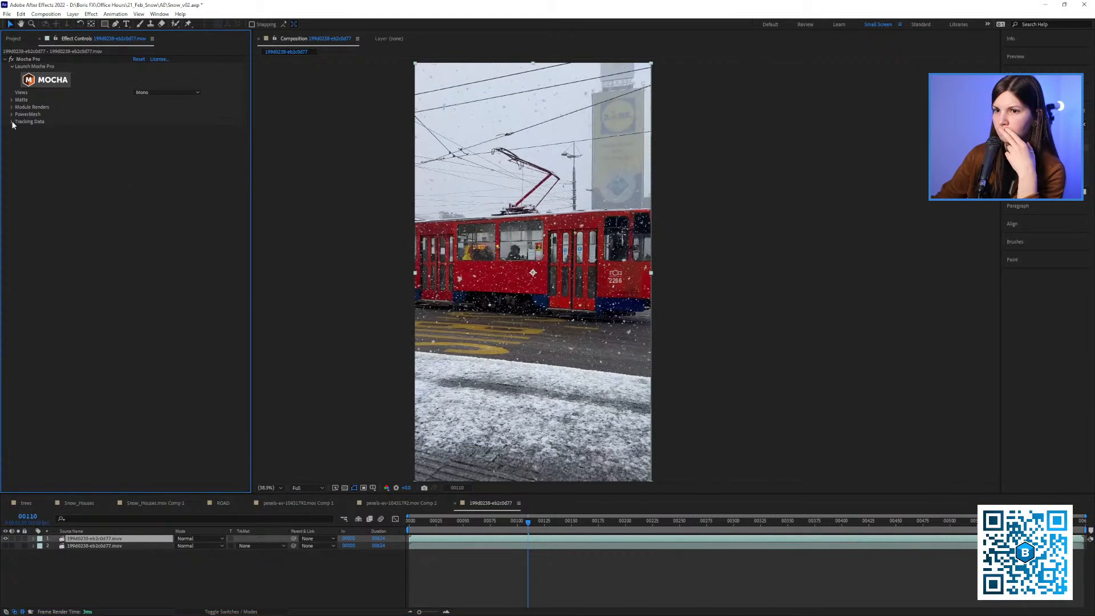
left_click(80, 540)
key("Delete")
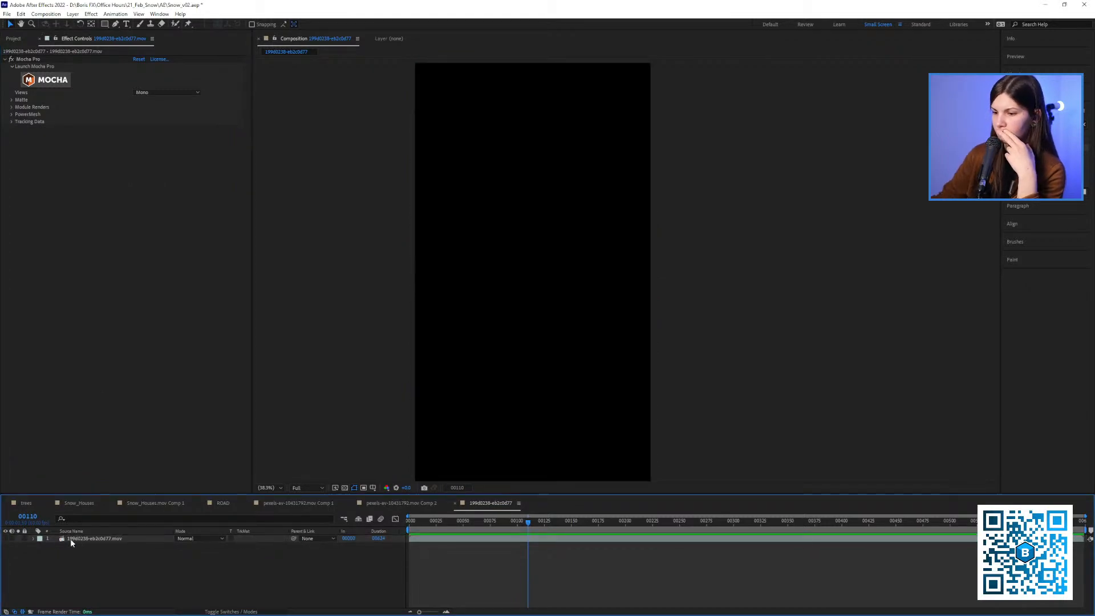
left_click(6, 539)
left_click(88, 539)
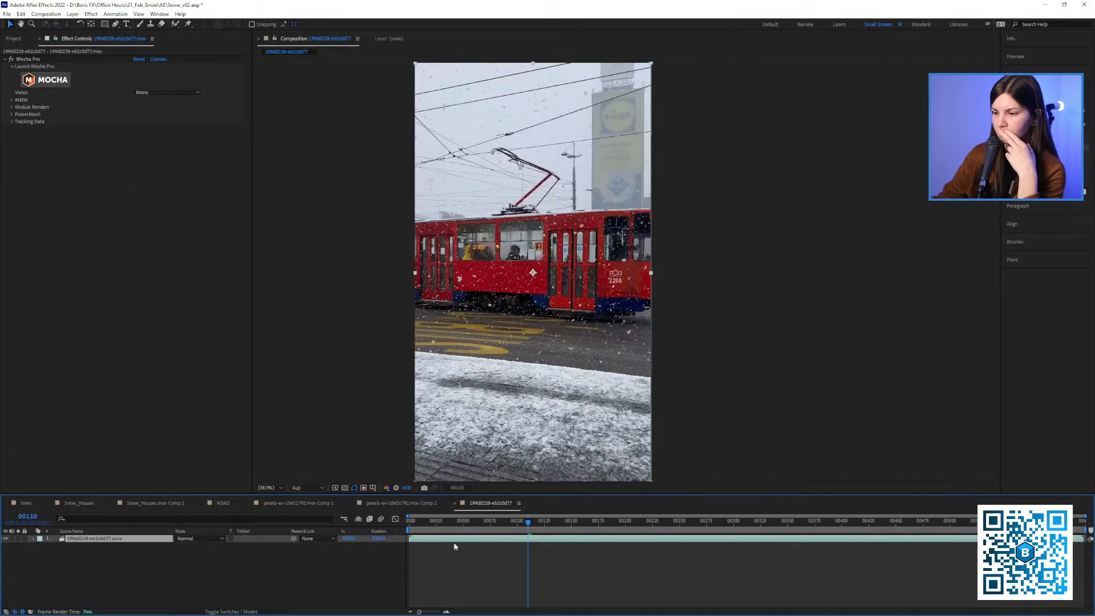
Create track data from Layer 1 in the Mocha Pro effect on the tram footage layer
key("space")
left_click(21, 126)
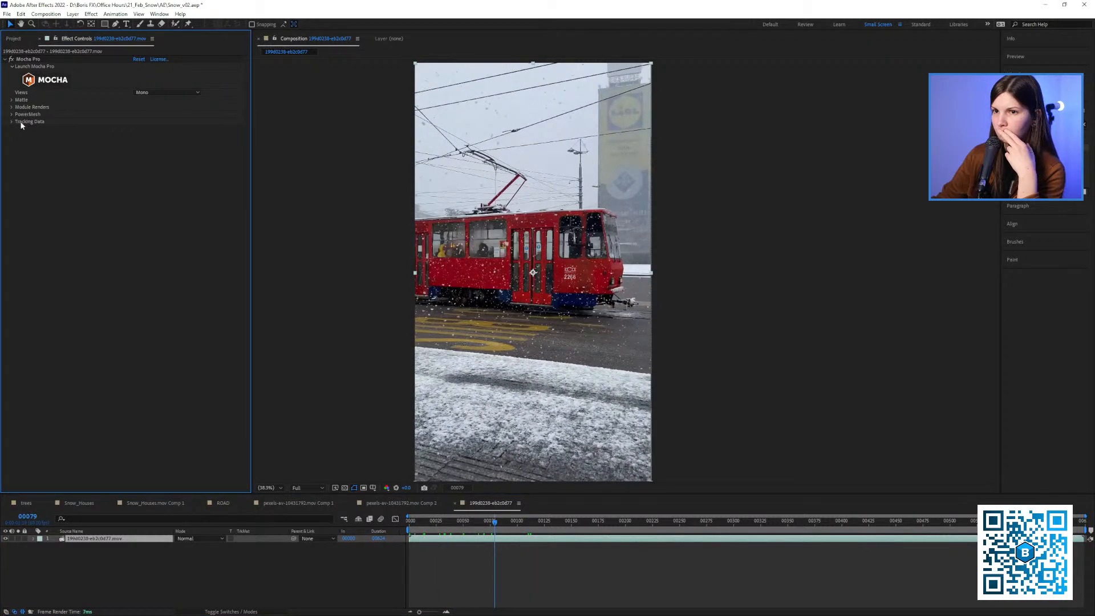
left_click(12, 122)
left_click(153, 130)
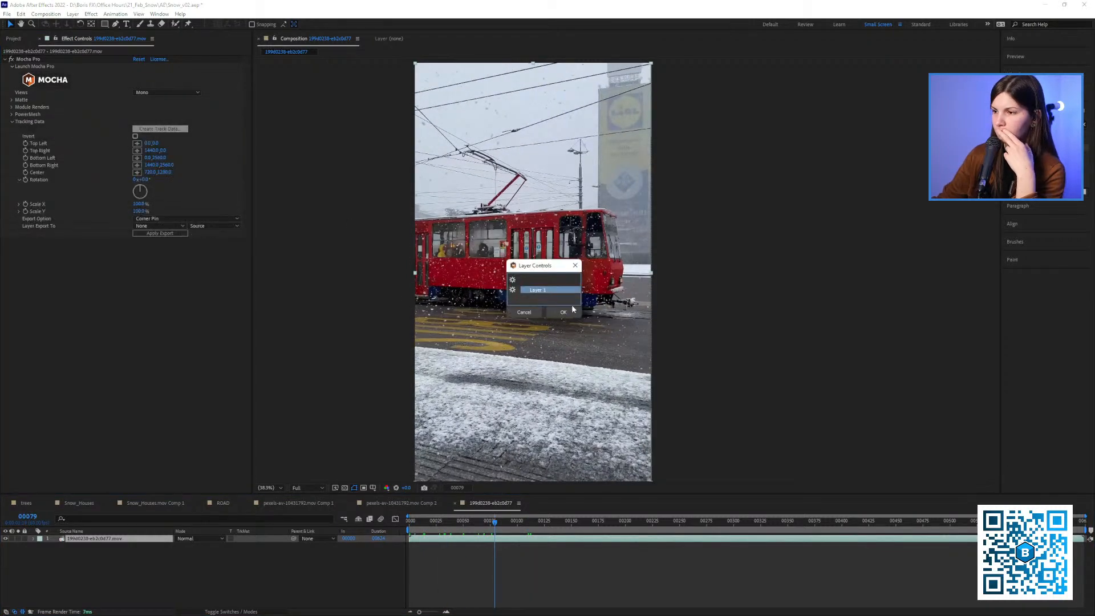
left_click(564, 313)
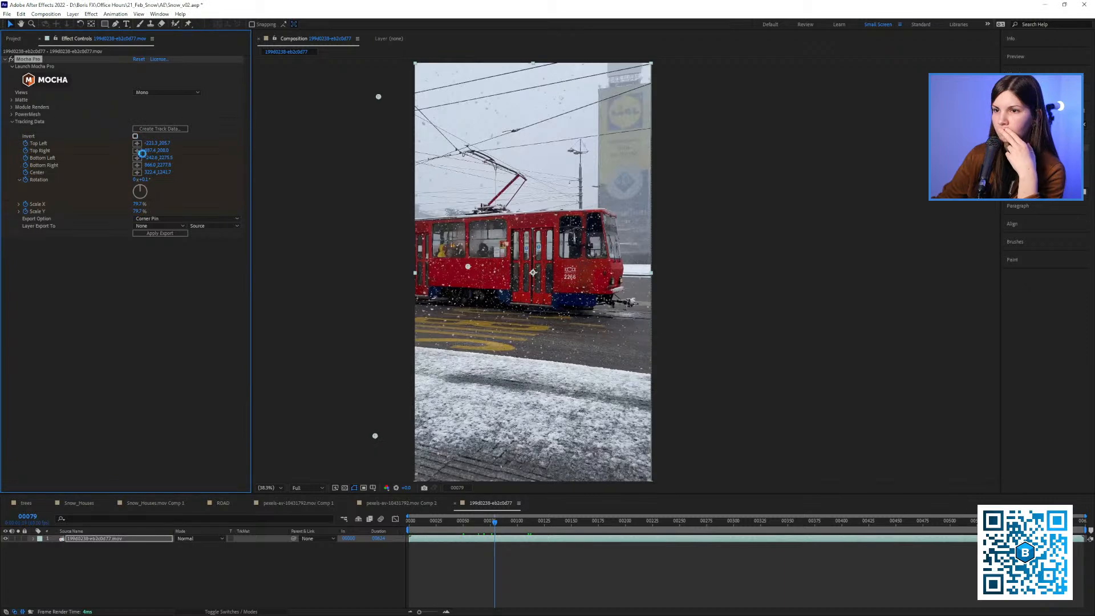
Apply the inverted tracking data as CC Power Pin to the tram footage layer at frame 0
left_click(161, 220)
left_click(154, 254)
left_click_drag(495, 520, 409, 528)
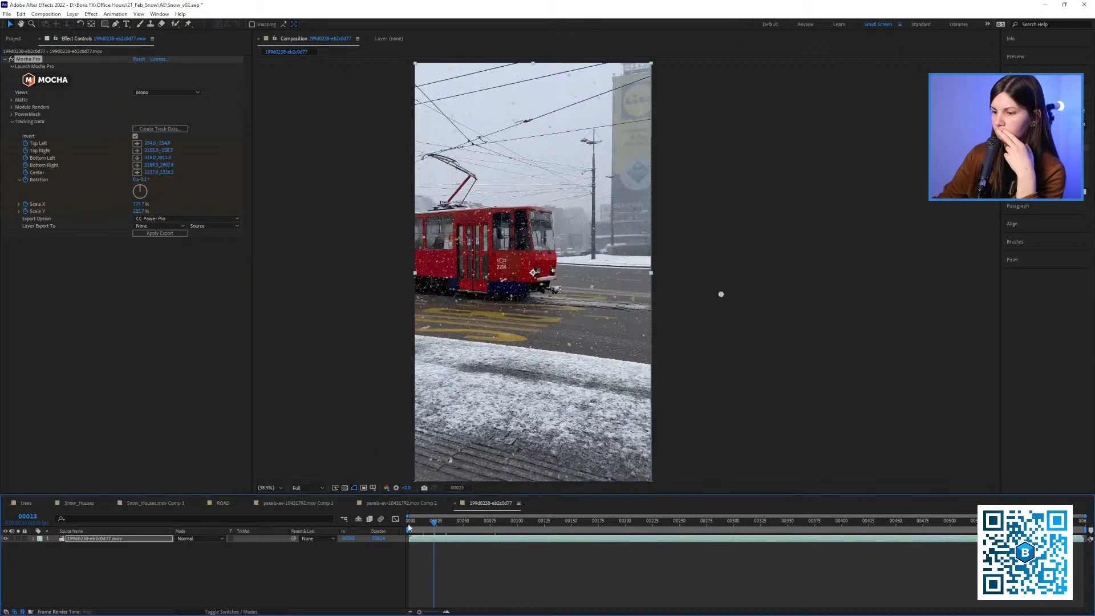
left_click(160, 233)
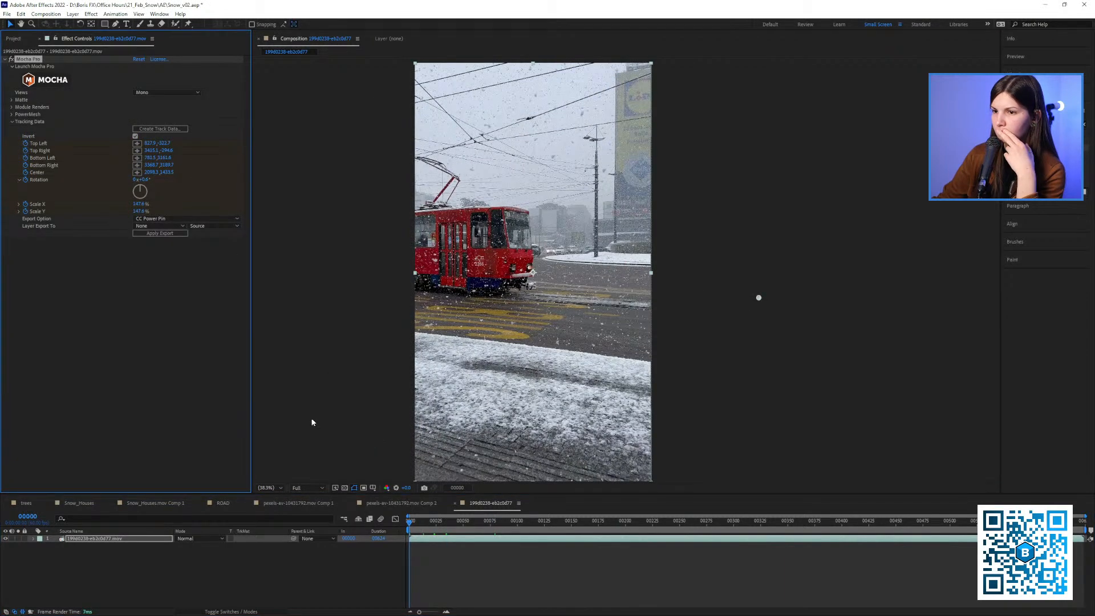
left_click(157, 226)
left_click(160, 250)
left_click(162, 233)
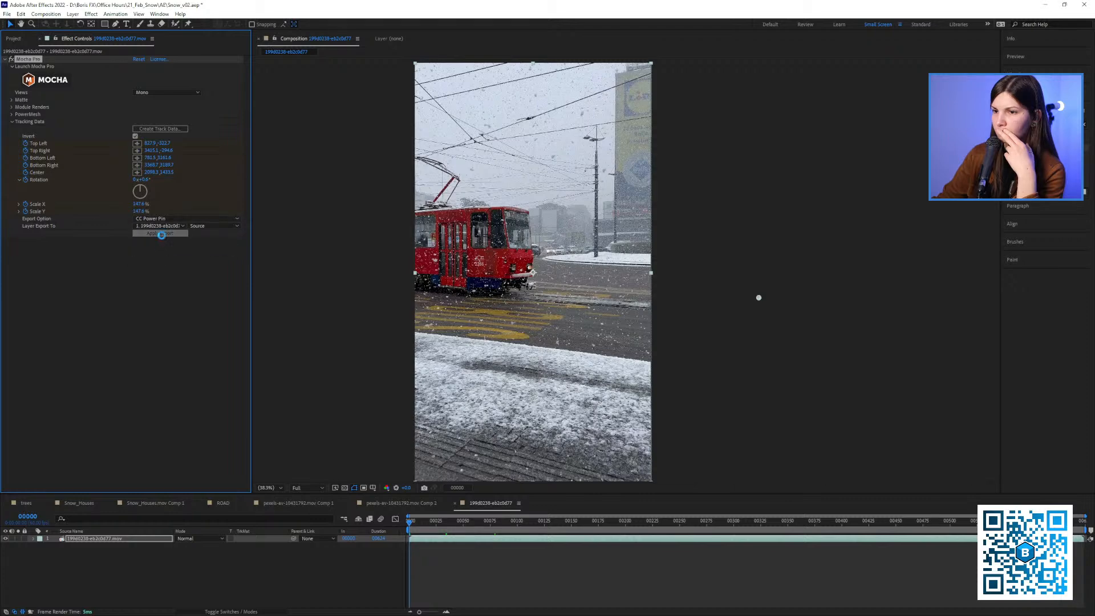
Enable Unstretch on CC Power Pin to check the stabilization, and remove the effect from the tram layer
left_click_drag(413, 525, 483, 522)
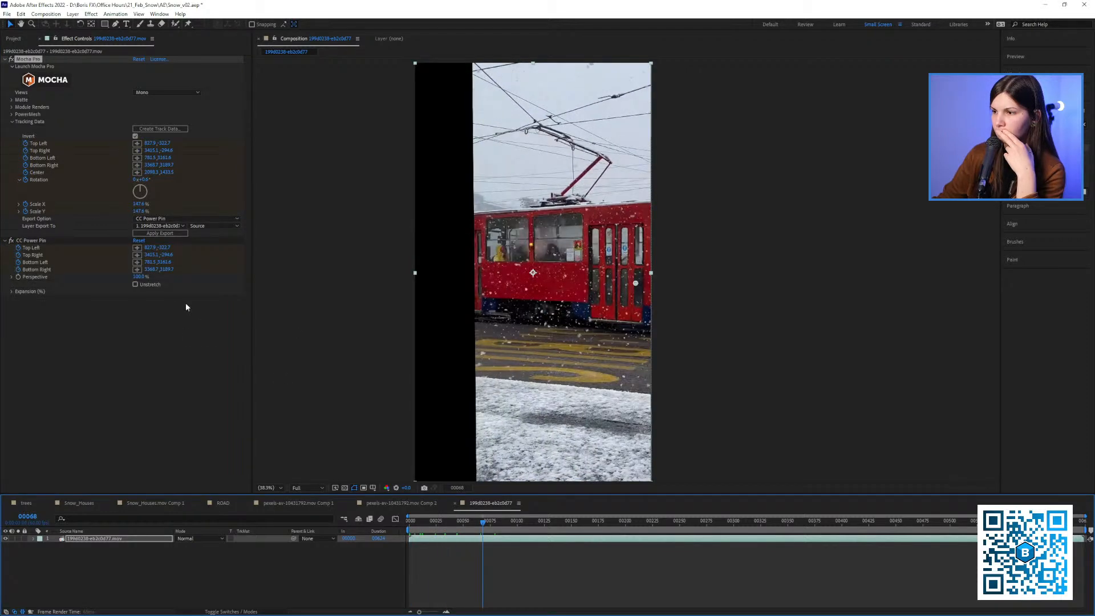
left_click(152, 284)
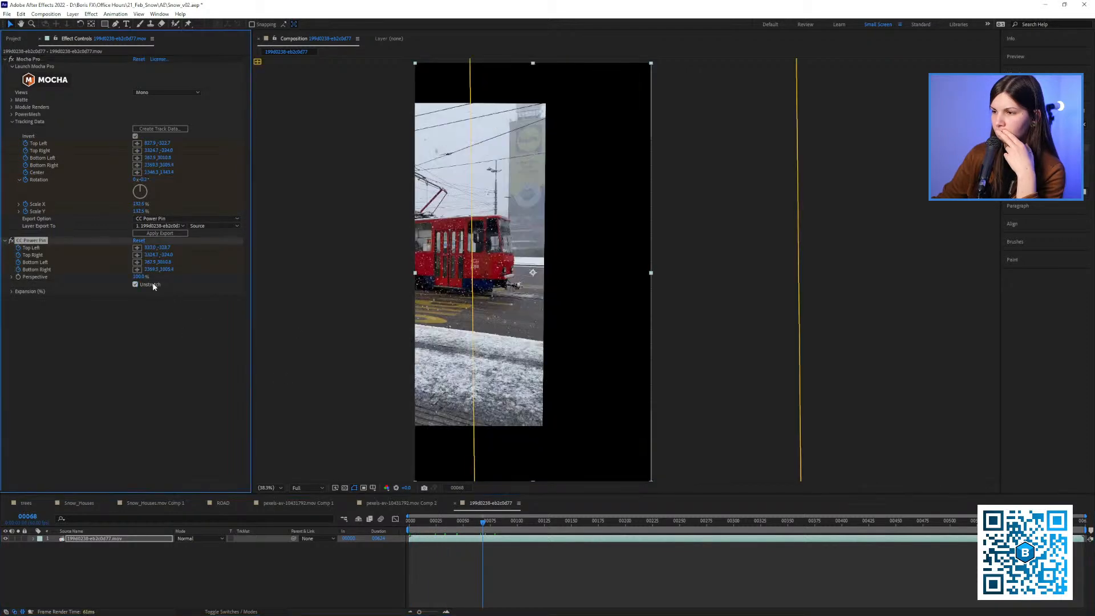
left_click(465, 535)
key("space")
key("space")
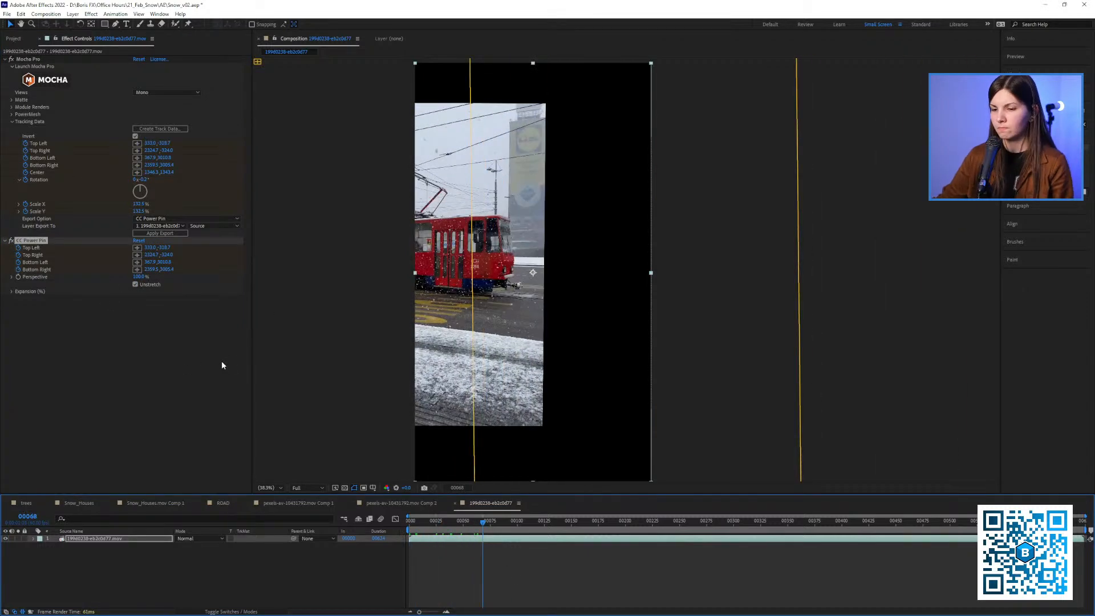
key("Delete")
key("Home")
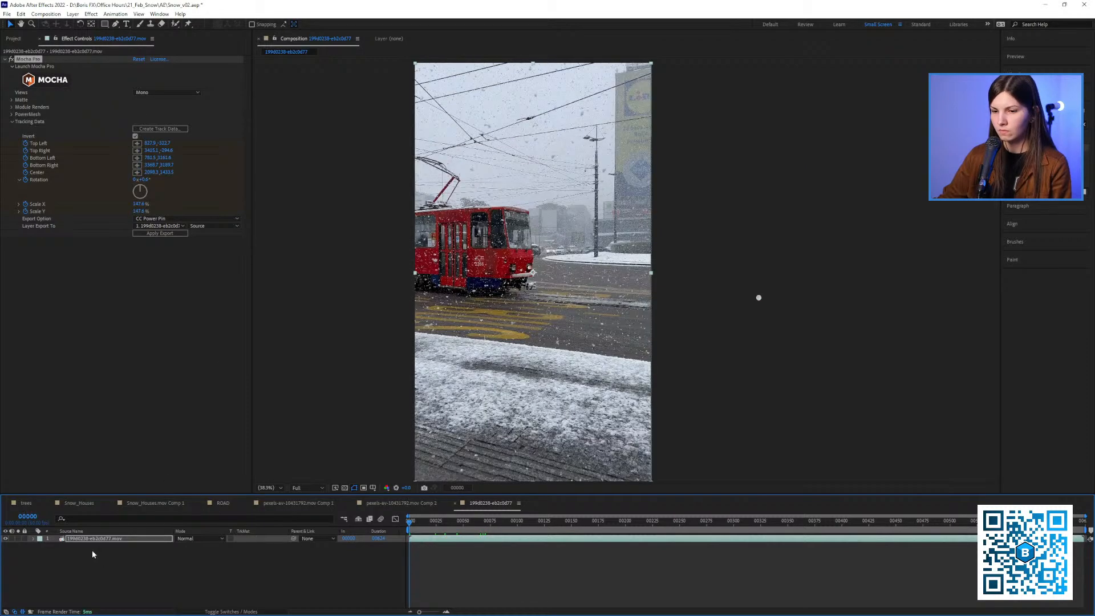
Show the layer switches for the tram footage and play the composition from frame 0 to frame 80
left_click(91, 540)
left_click(13, 40)
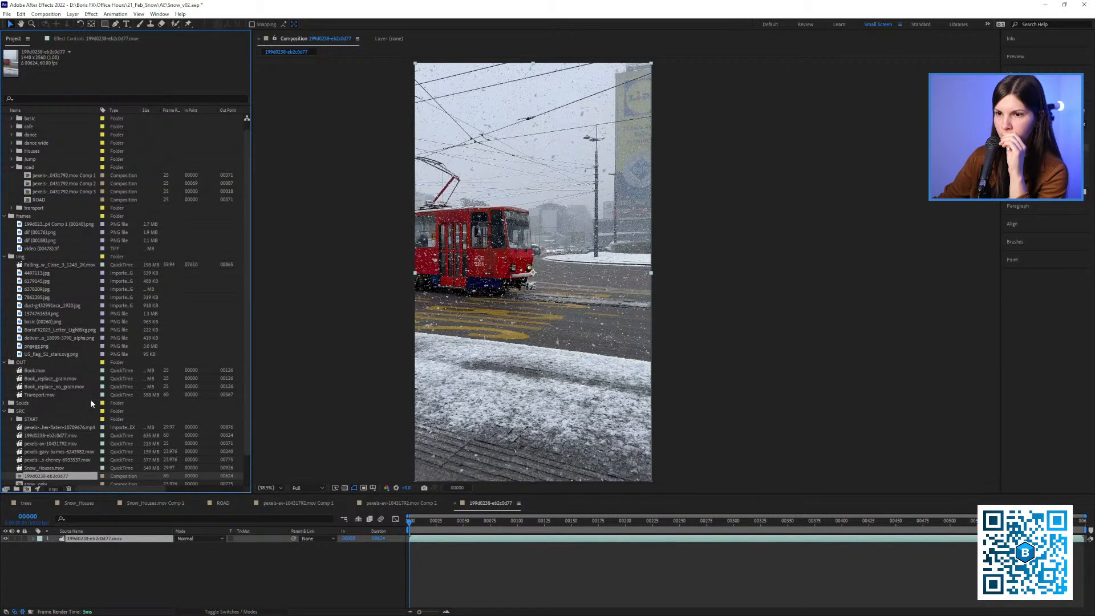
scroll(86, 422, "down", 2)
right_click(82, 538)
left_click(82, 538)
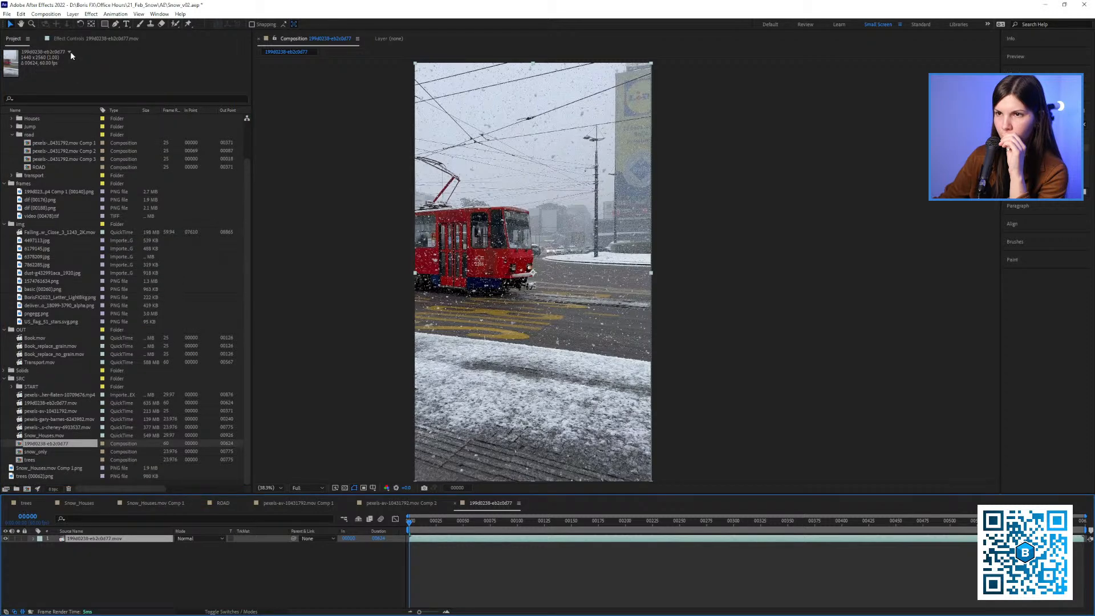
left_click(249, 612)
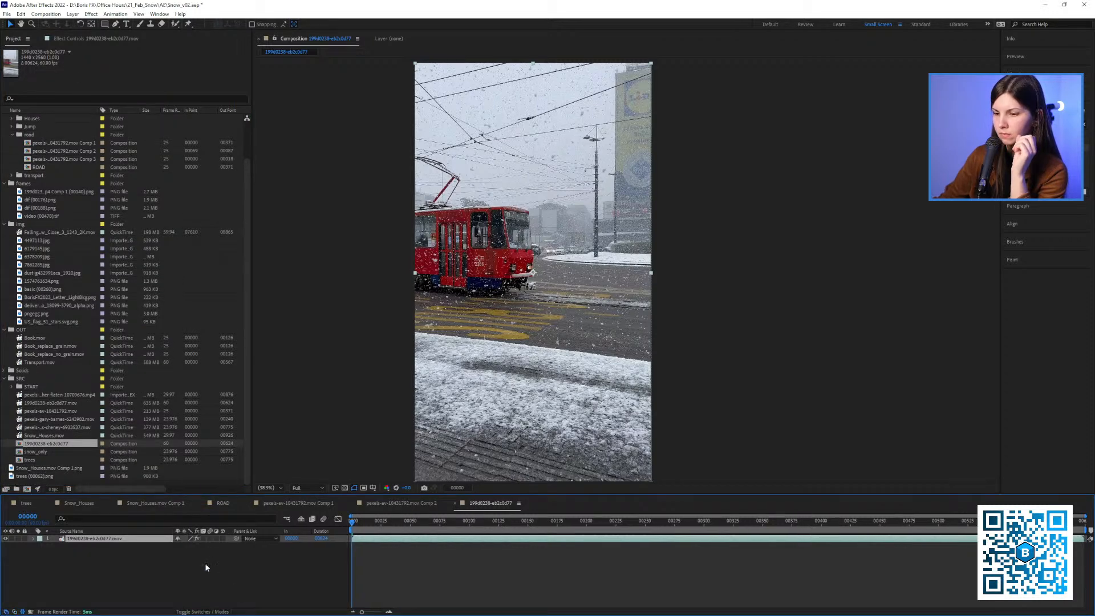
key("space")
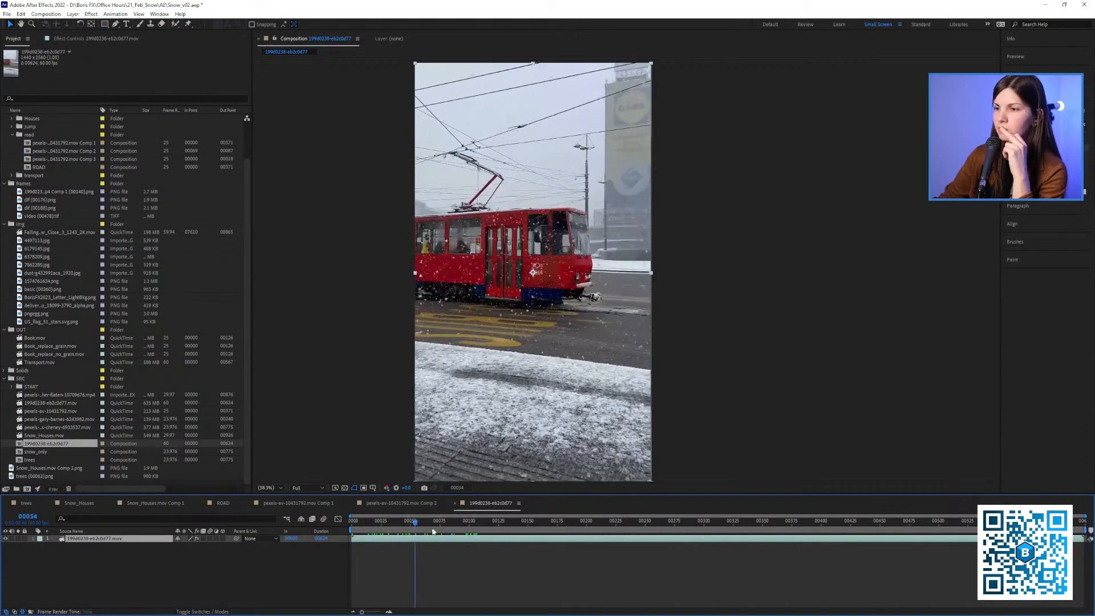
left_click(116, 38)
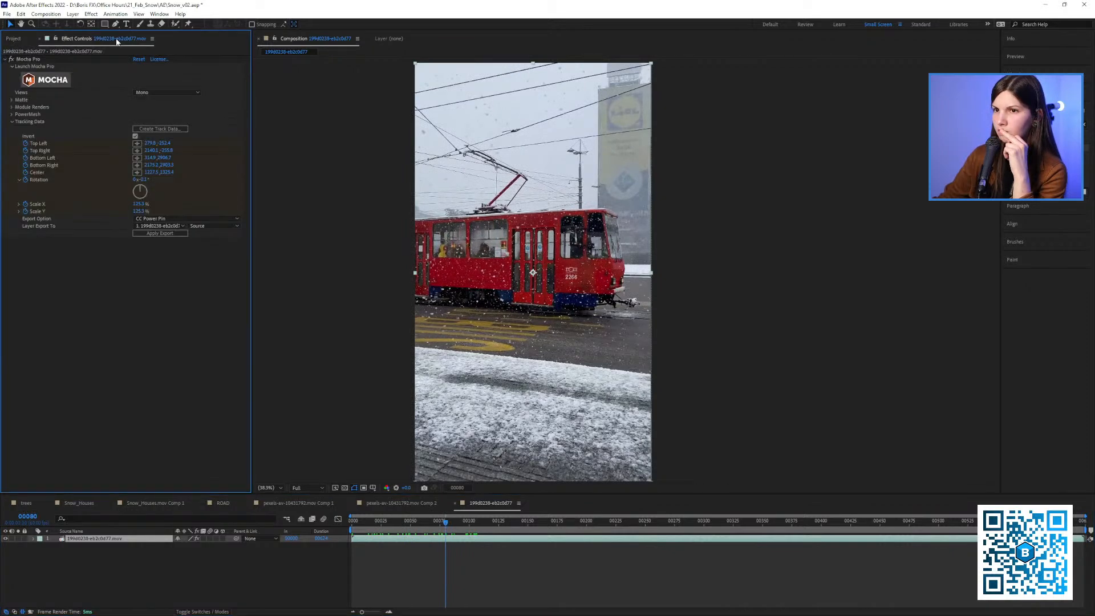
Look through the project's road compositions, source footage and OUT folder for a prepared stabilized tram composition
left_click(13, 39)
left_click(59, 143)
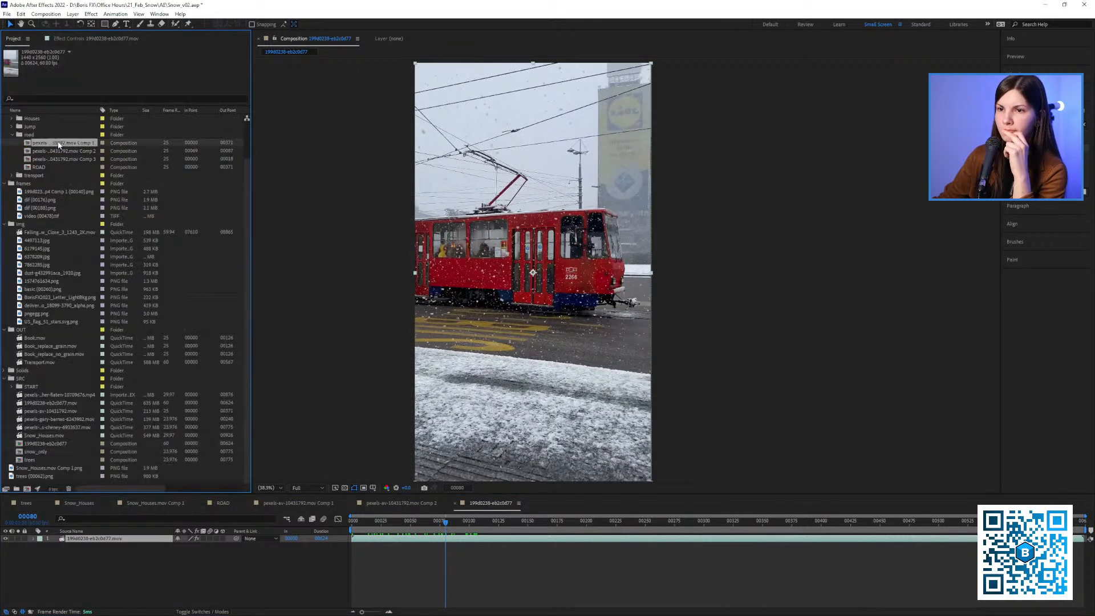
left_click(61, 151)
left_click(57, 159)
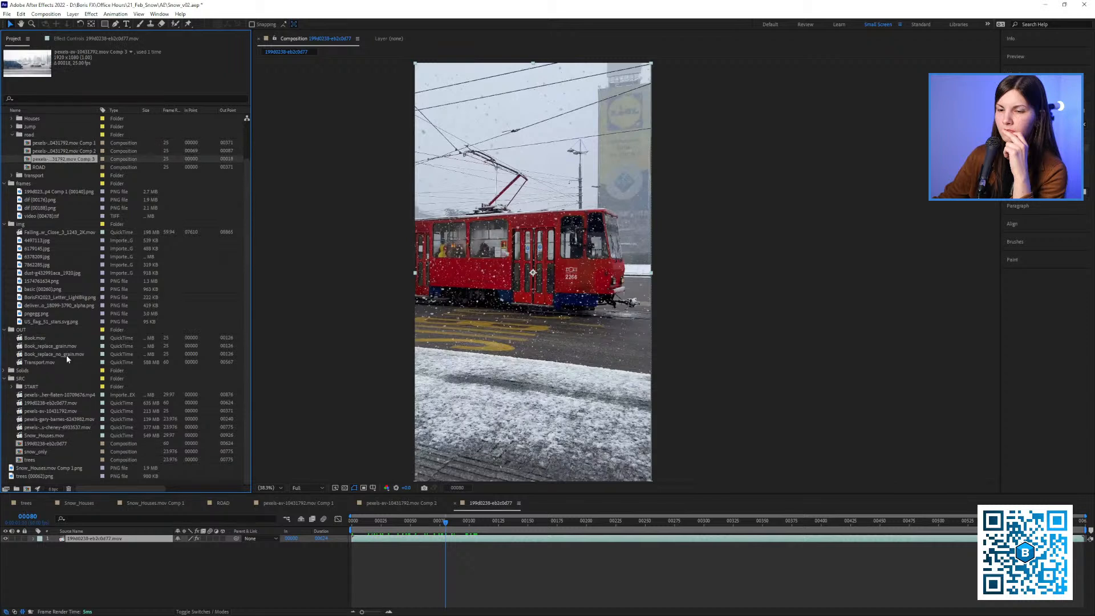
left_click(54, 427)
left_click(36, 459)
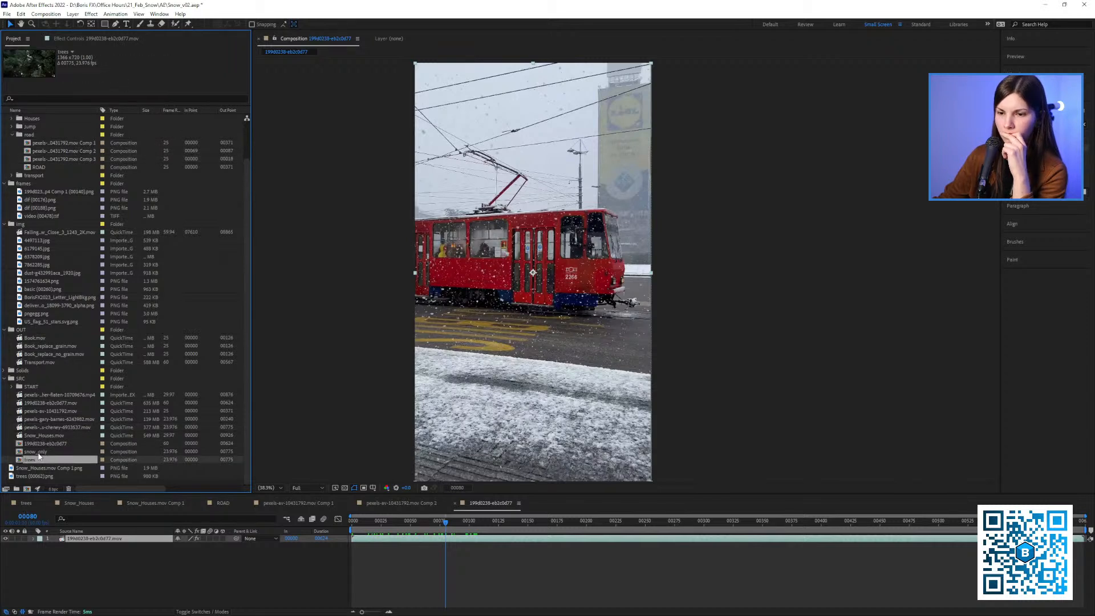
left_click(37, 453)
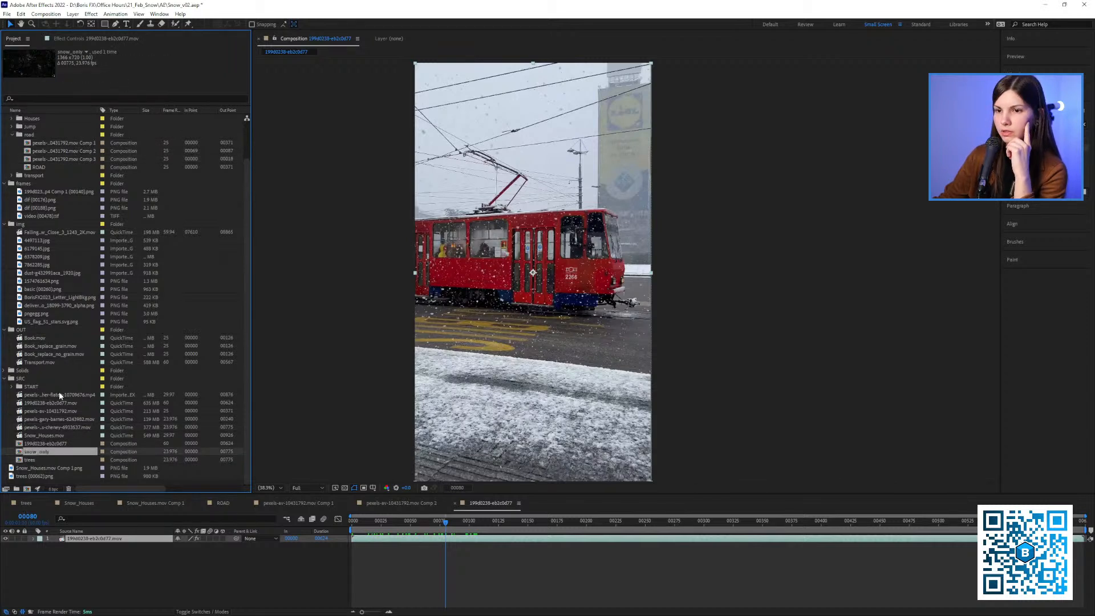
left_click(49, 329)
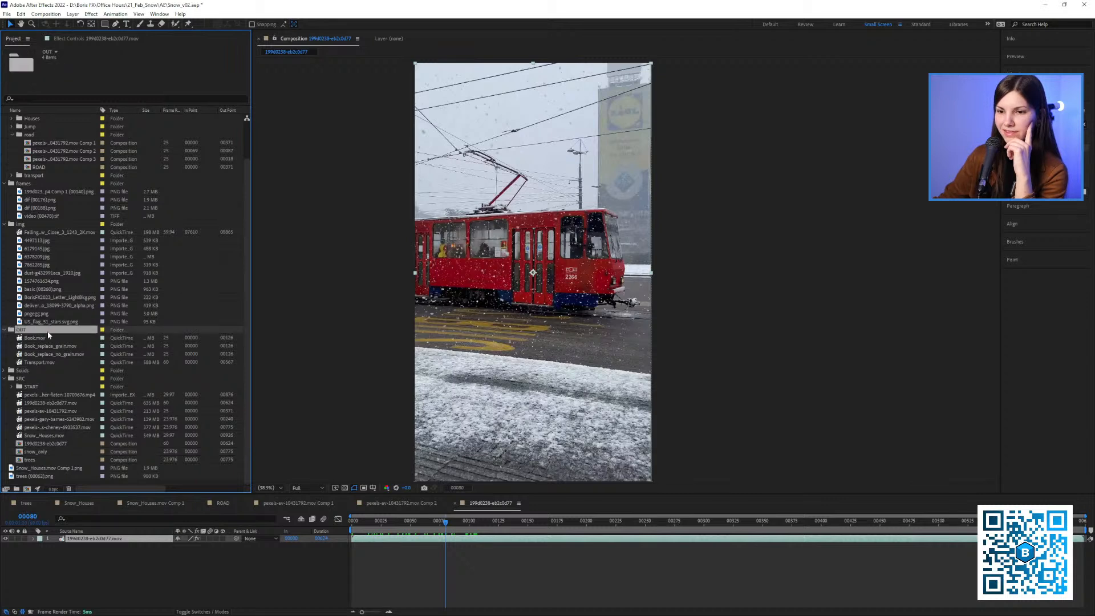
left_click(32, 444)
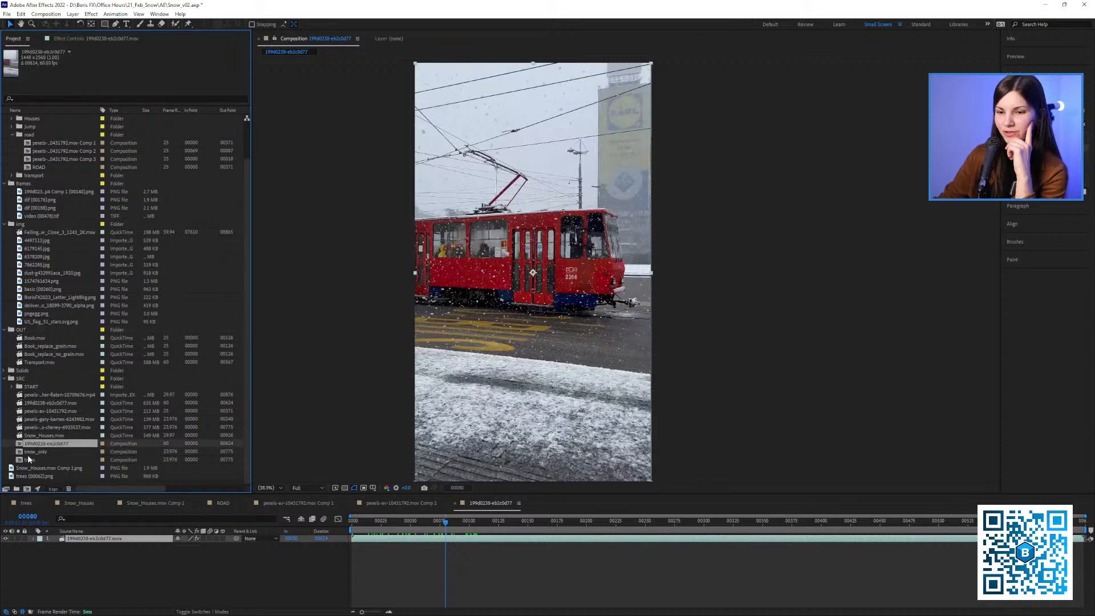
Open the "bus stabilized" composition from the transport folder and select its footage layer at frame 0
left_click(12, 176)
left_click(32, 184)
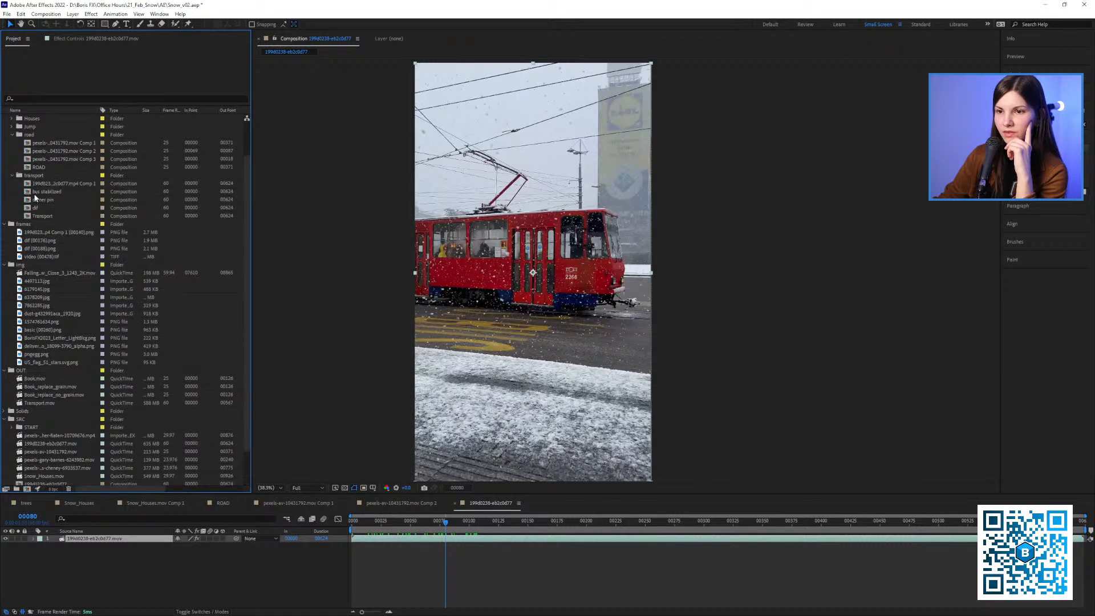
left_click(27, 192)
double_click(27, 193)
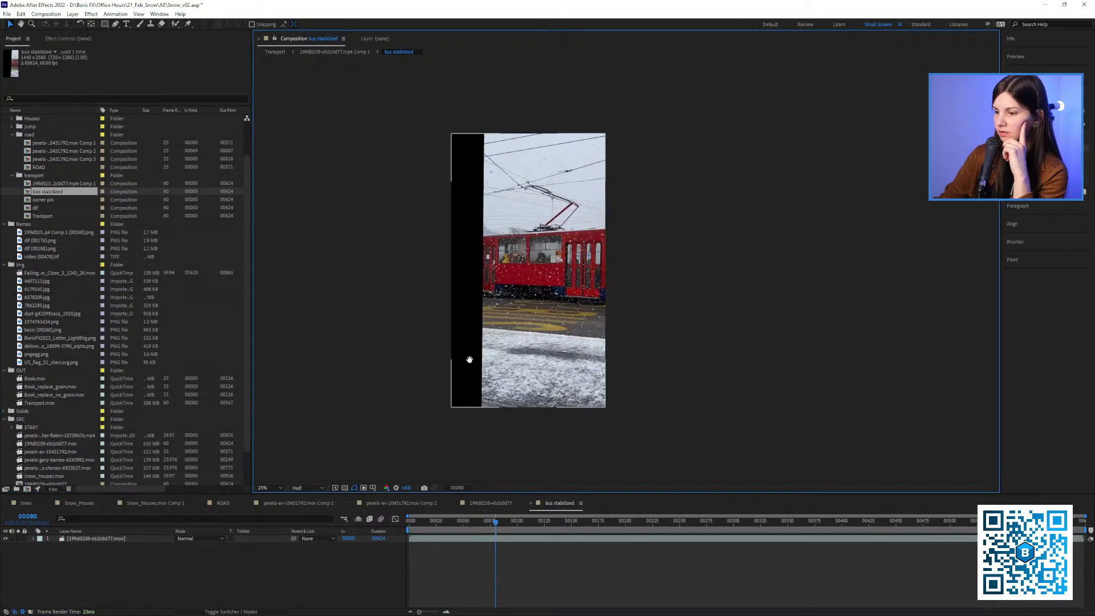
left_click_drag(412, 522, 119, 533)
left_click(122, 539)
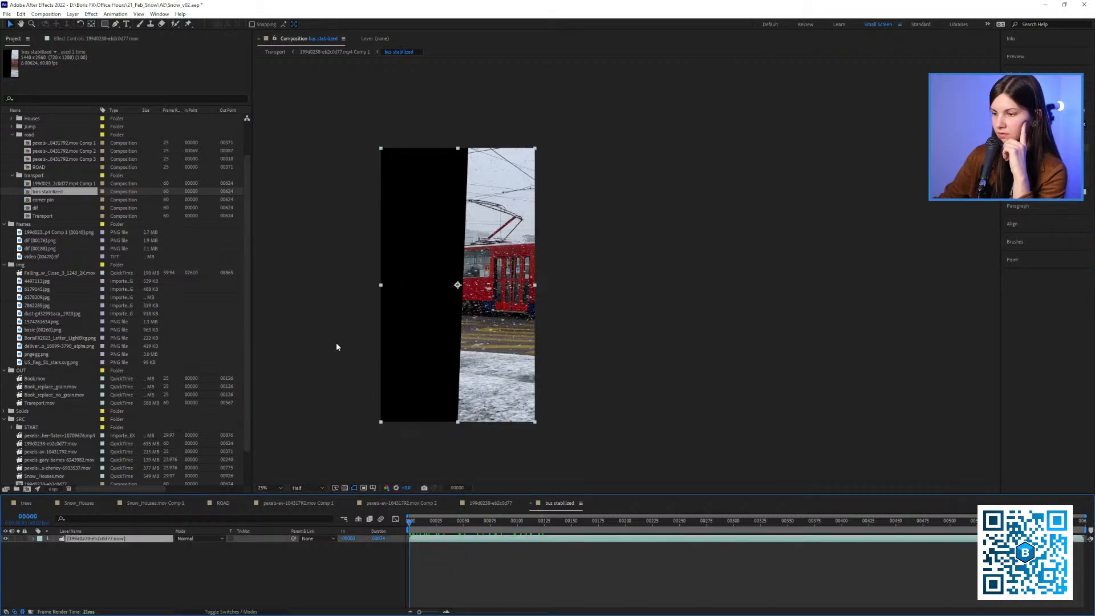
Close the unstabilized tram composition and the van footage's Comp 2, and switch to the ROAD composition
left_click(491, 503)
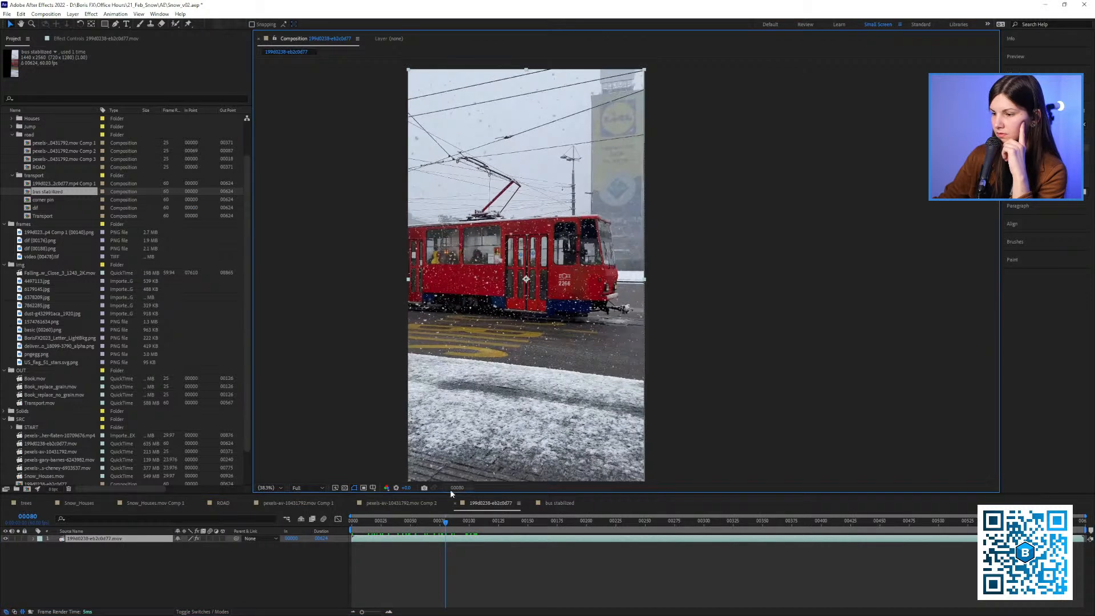
left_click(455, 502)
left_click(366, 504)
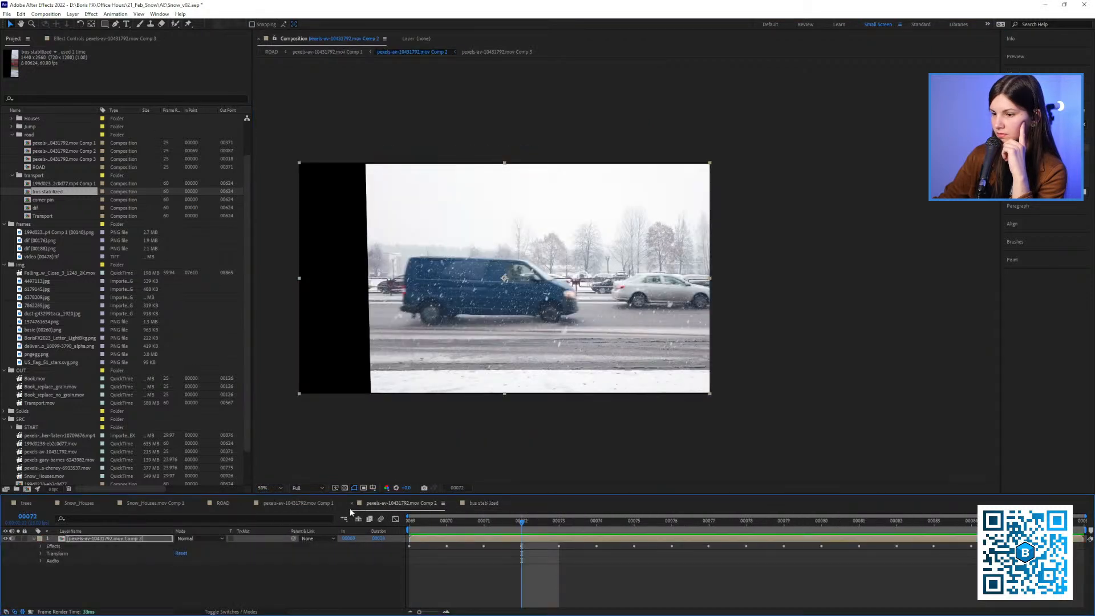
left_click(351, 503)
left_click(227, 502)
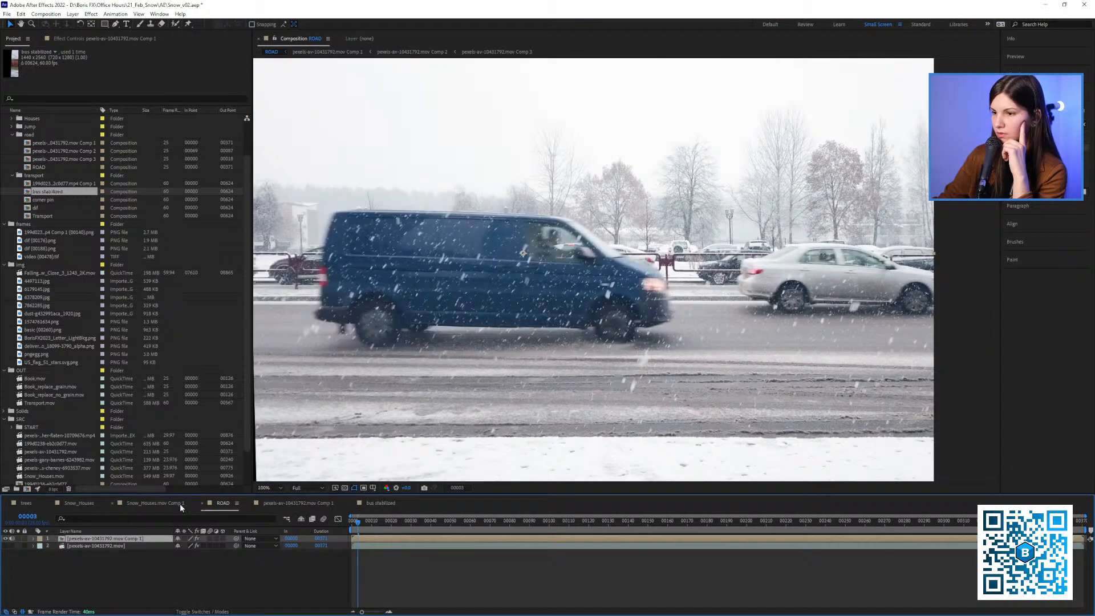
Close the trees, Snow_Houses, Snow_Houses.mov Comp 1 and ROAD compositions
left_click(7, 504)
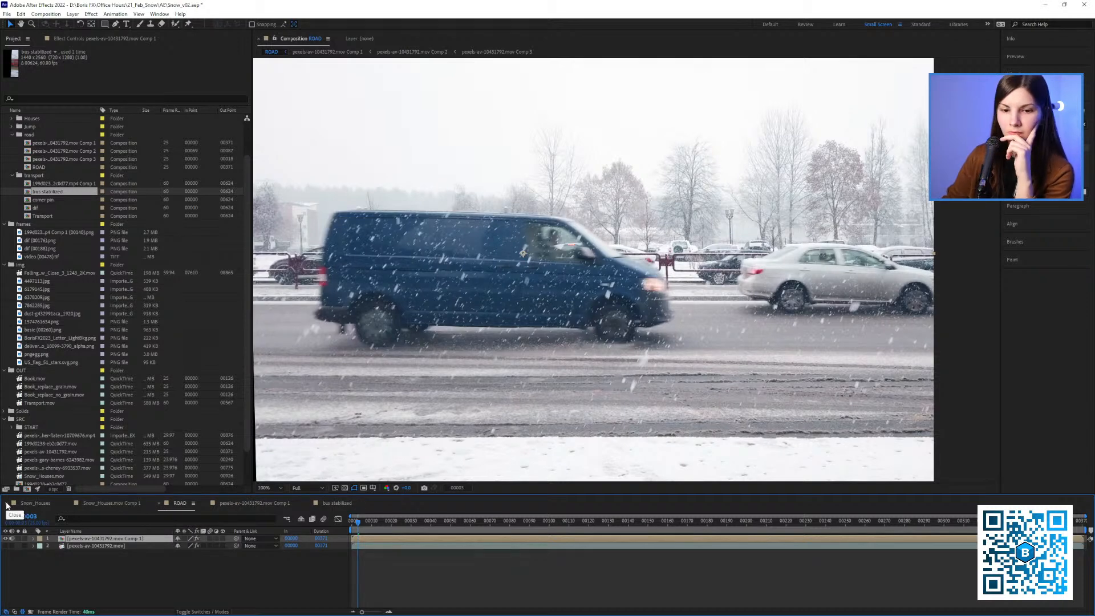
left_click(7, 505)
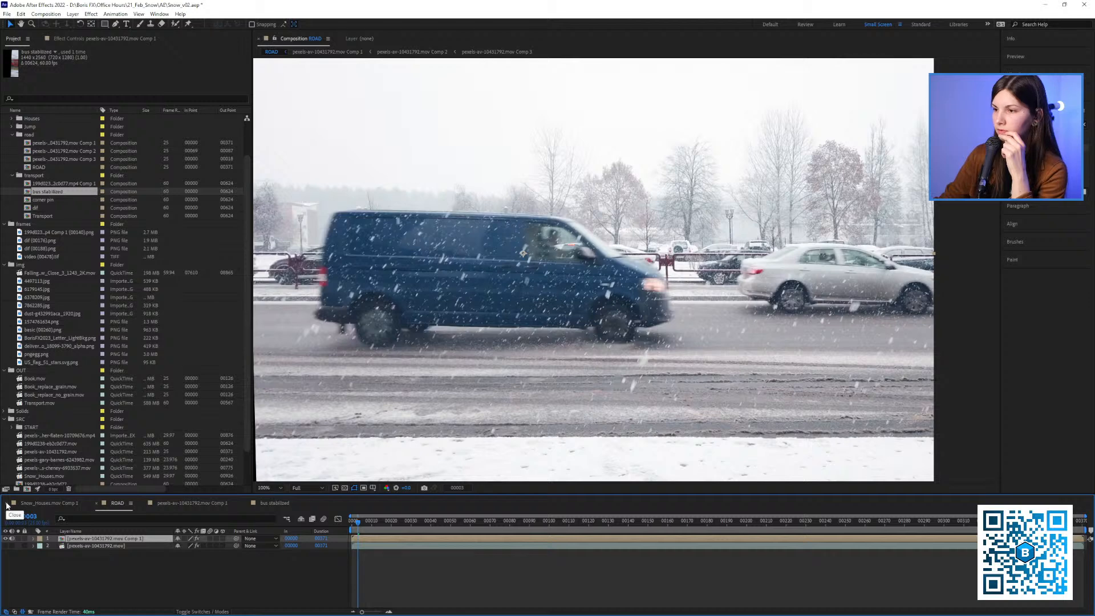
left_click(58, 504)
left_click_drag(442, 354, 410, 343)
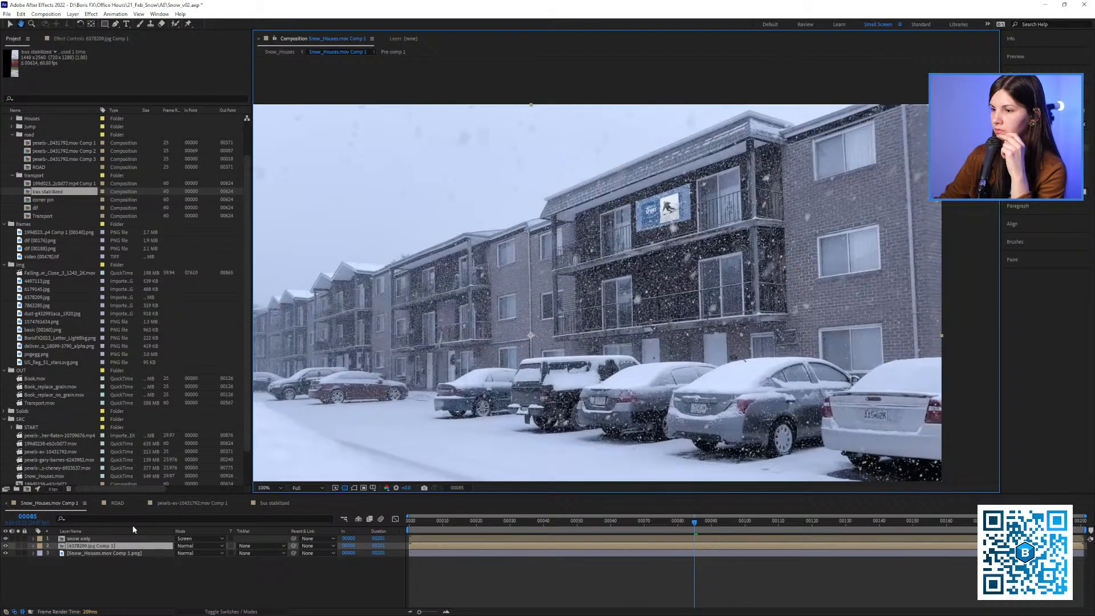
left_click(7, 505)
left_click(7, 504)
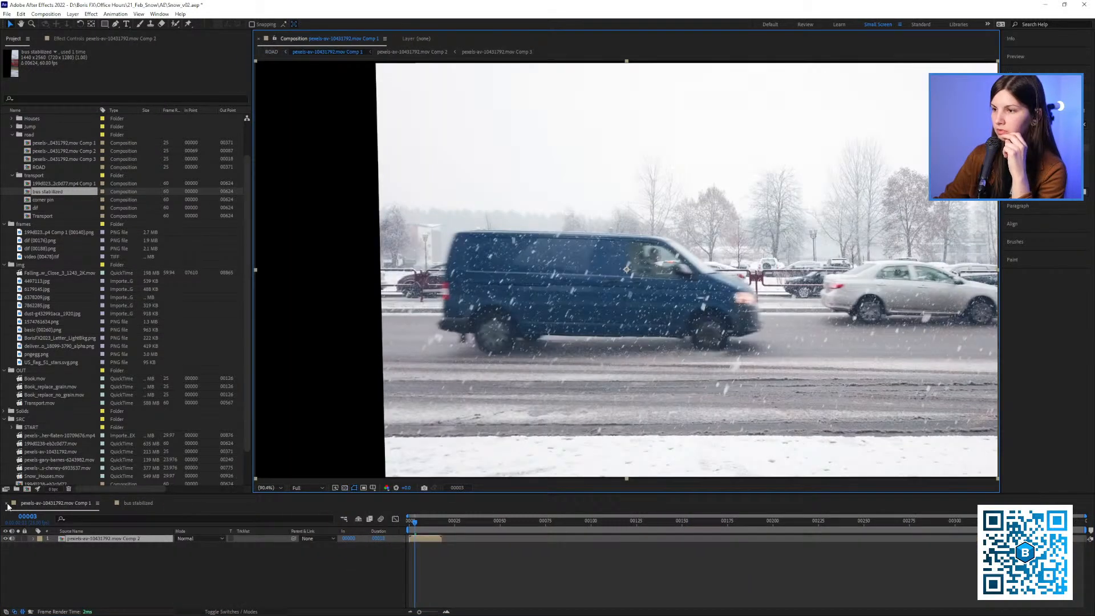
Scrub the "bus stabilized" composition from frame 0 to 144 with the frame fitted in view to examine the stabilized tram
left_click_drag(634, 346, 588, 338)
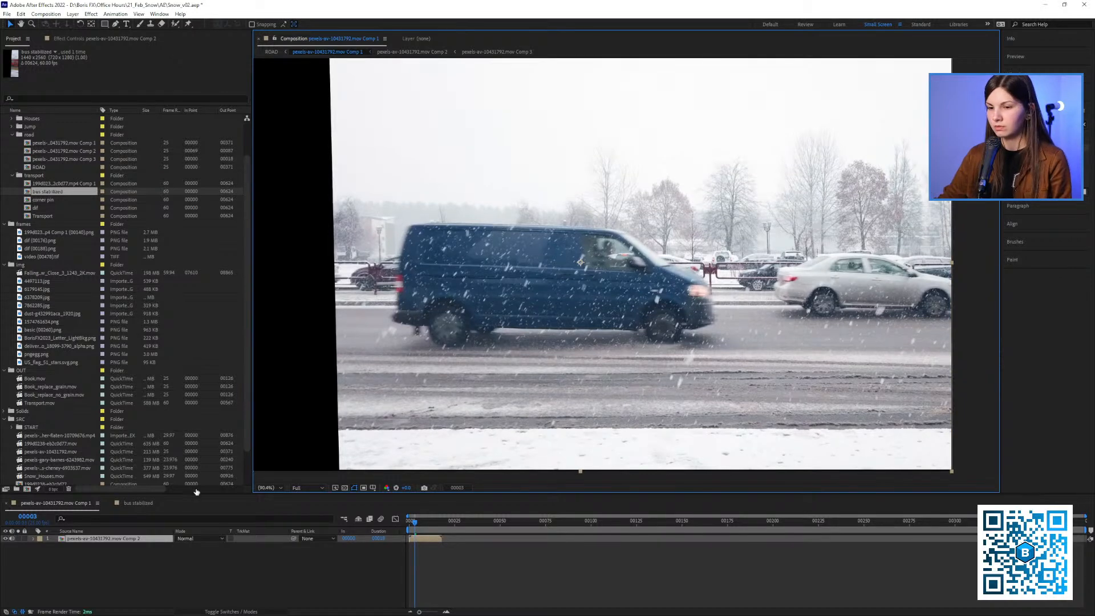
left_click(139, 501)
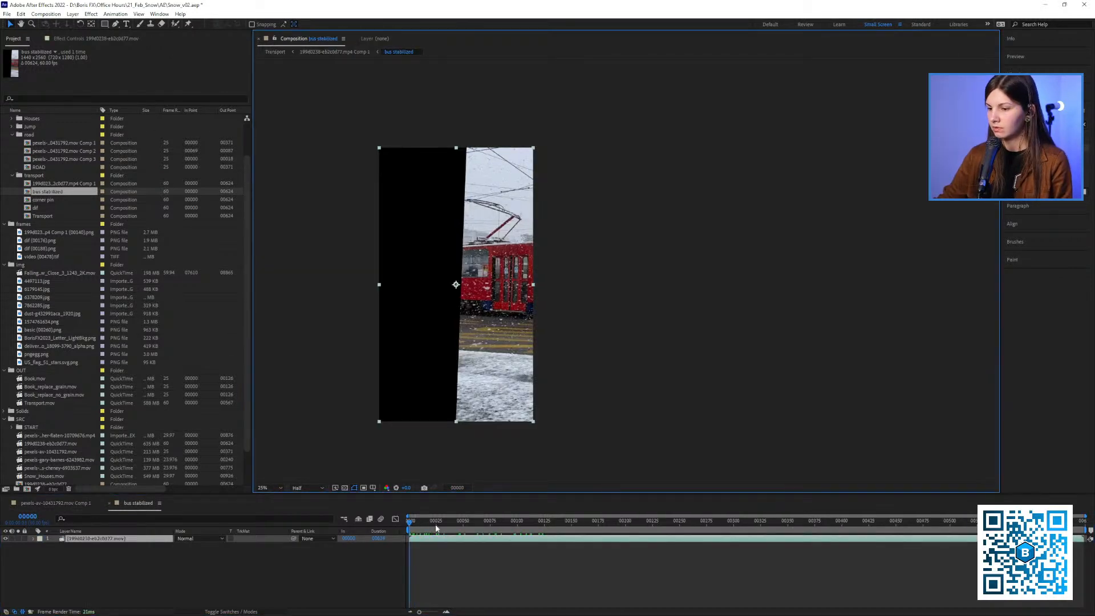
left_click_drag(437, 528, 537, 531)
left_click_drag(414, 243, 450, 239)
key("shift+slash")
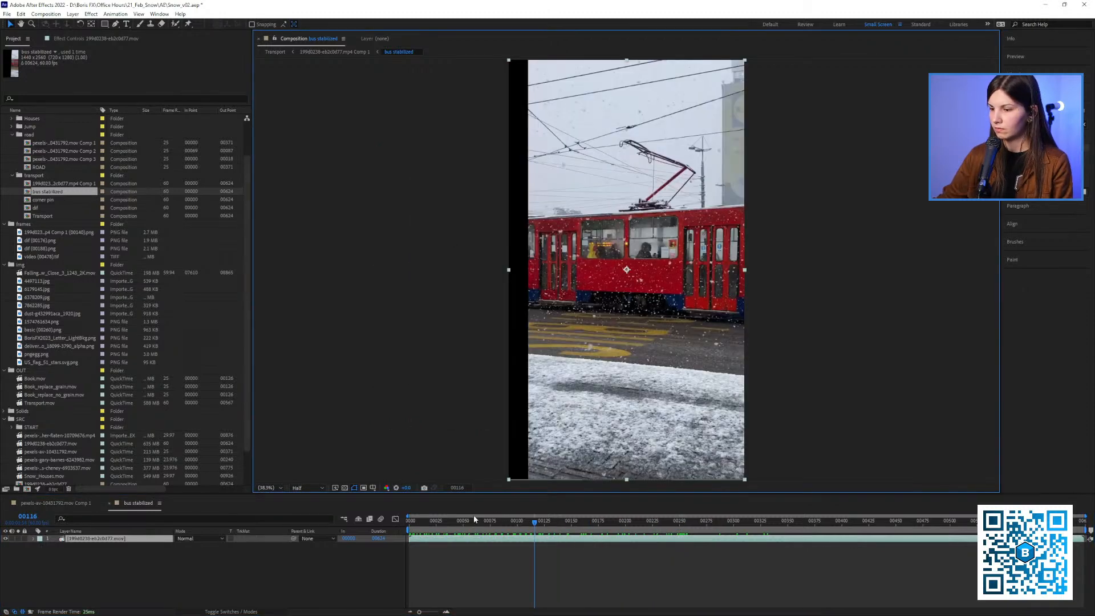
left_click_drag(474, 516, 564, 524)
left_click_drag(587, 390, 547, 395)
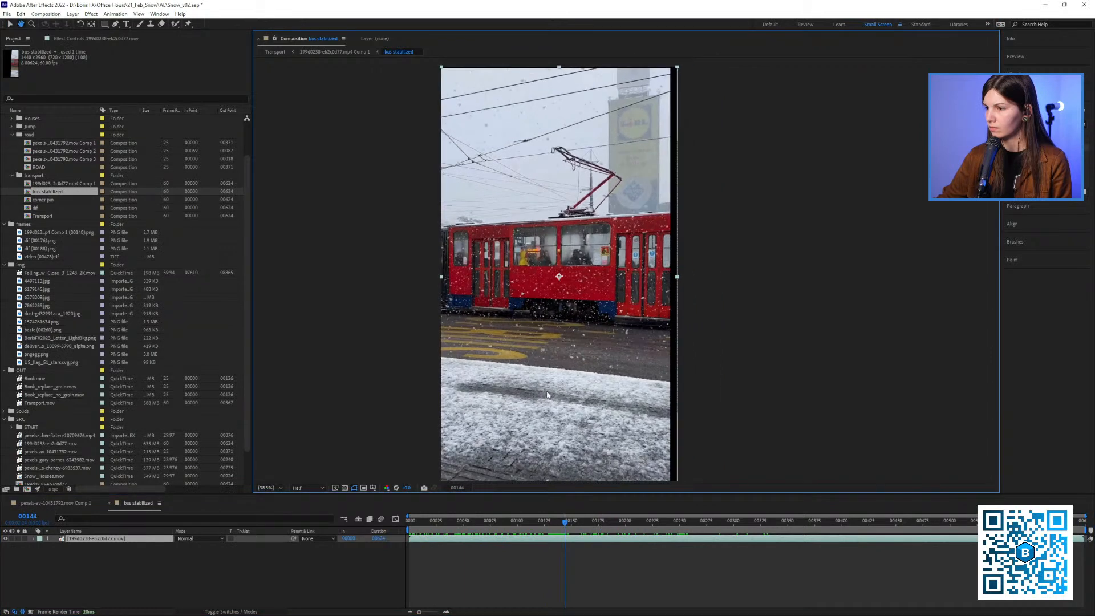
Show the stabilized tram layer's effects at frame 121, and close the van footage's Comp 1 composition
left_click_drag(546, 522, 540, 521)
left_click(87, 39)
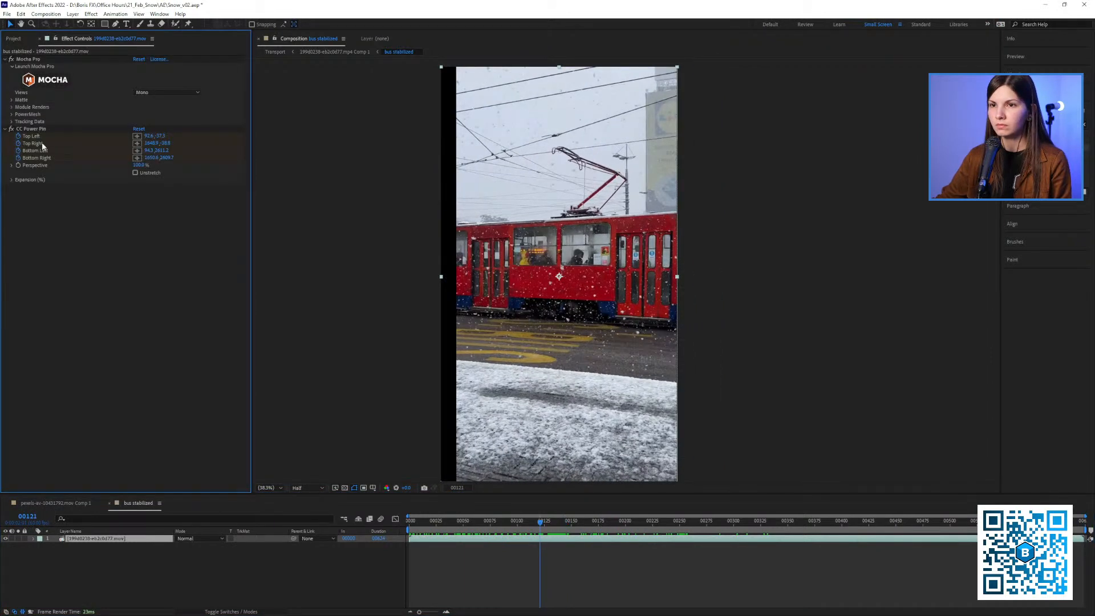
left_click(69, 504)
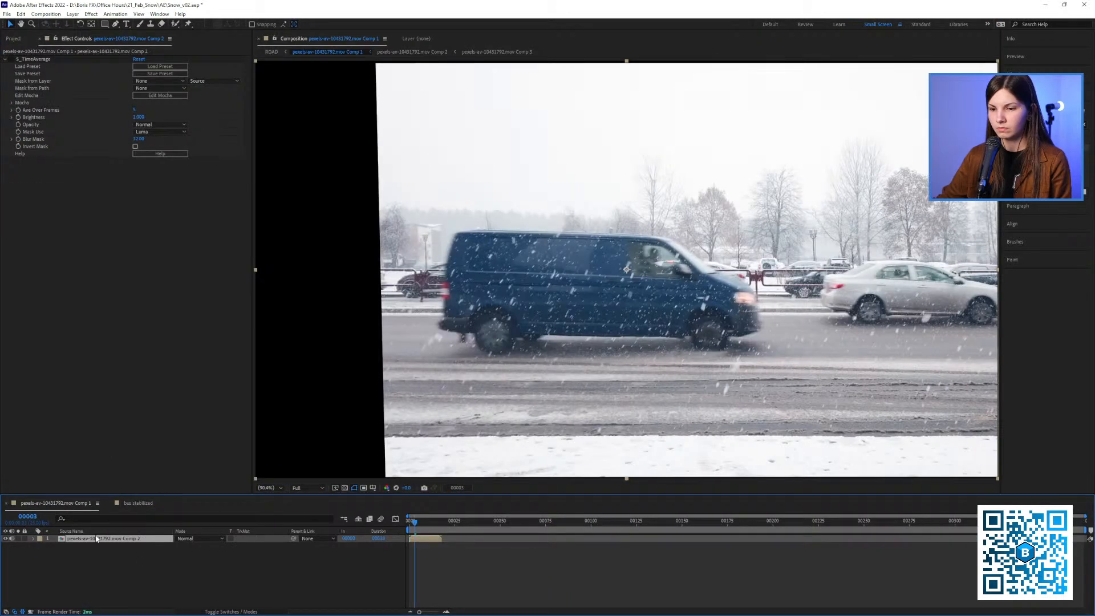
left_click(7, 504)
key("ctrl+0")
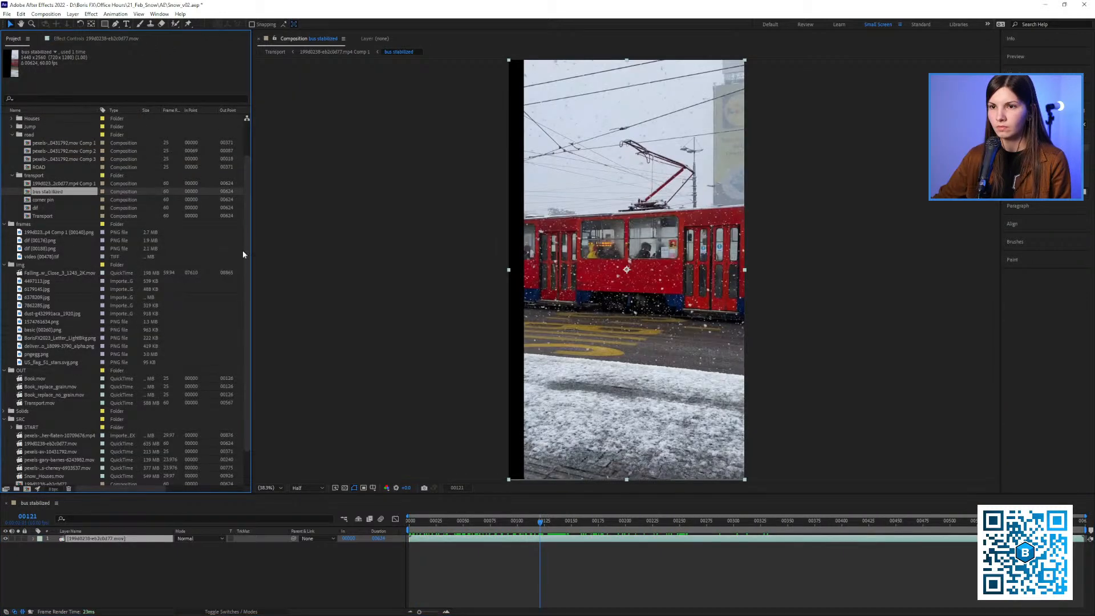
Scrub the "bus stabilized" composition to frame 140 to examine how steadily the tram stays in place
left_click_drag(252, 251, 254, 251)
left_click_drag(582, 336, 488, 337)
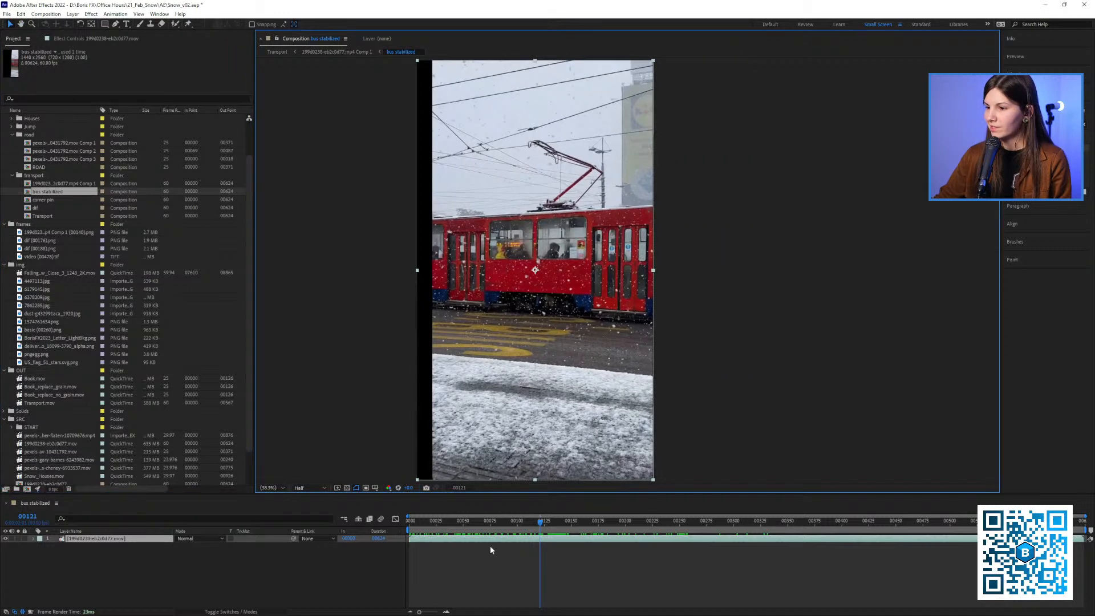
left_click_drag(481, 523, 563, 540)
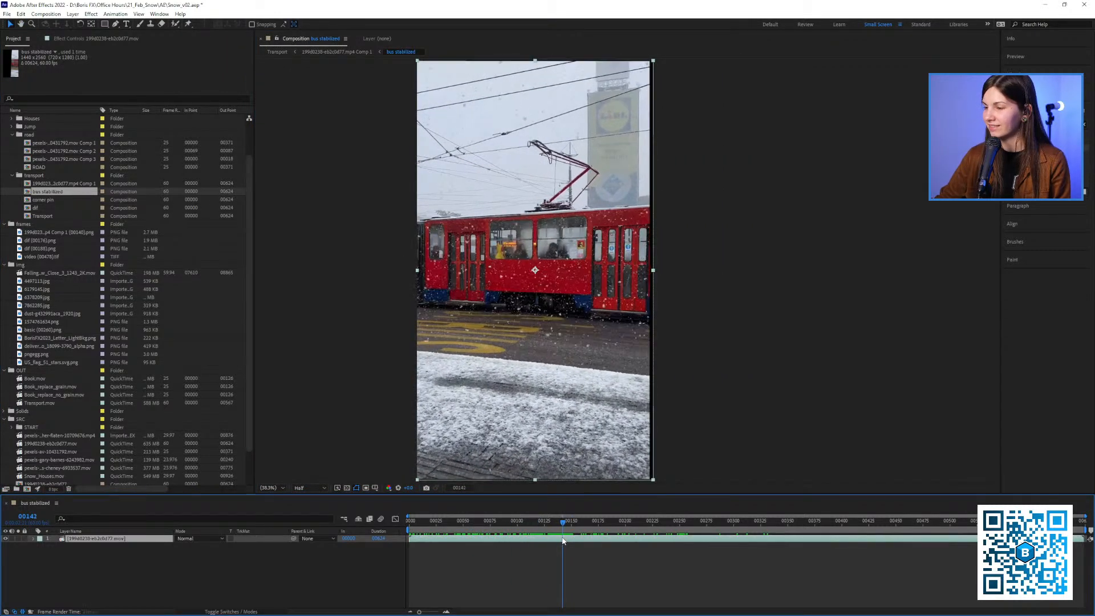
left_click_drag(587, 399, 567, 387)
left_click_drag(554, 522, 561, 534)
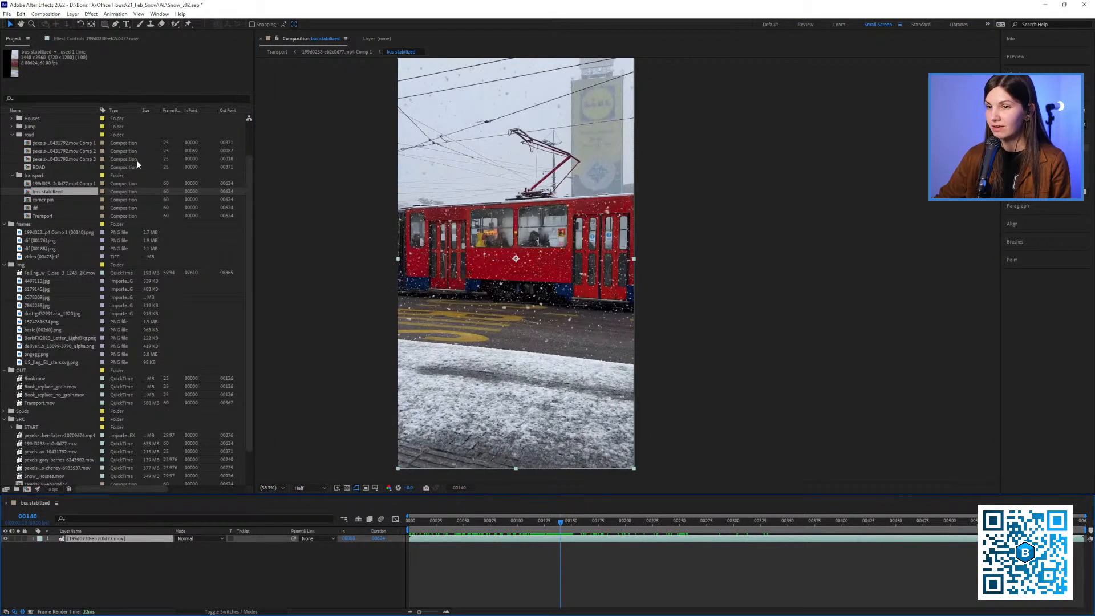
left_click_drag(255, 201, 260, 202)
left_click_drag(639, 267, 518, 270)
left_click_drag(512, 526, 561, 534)
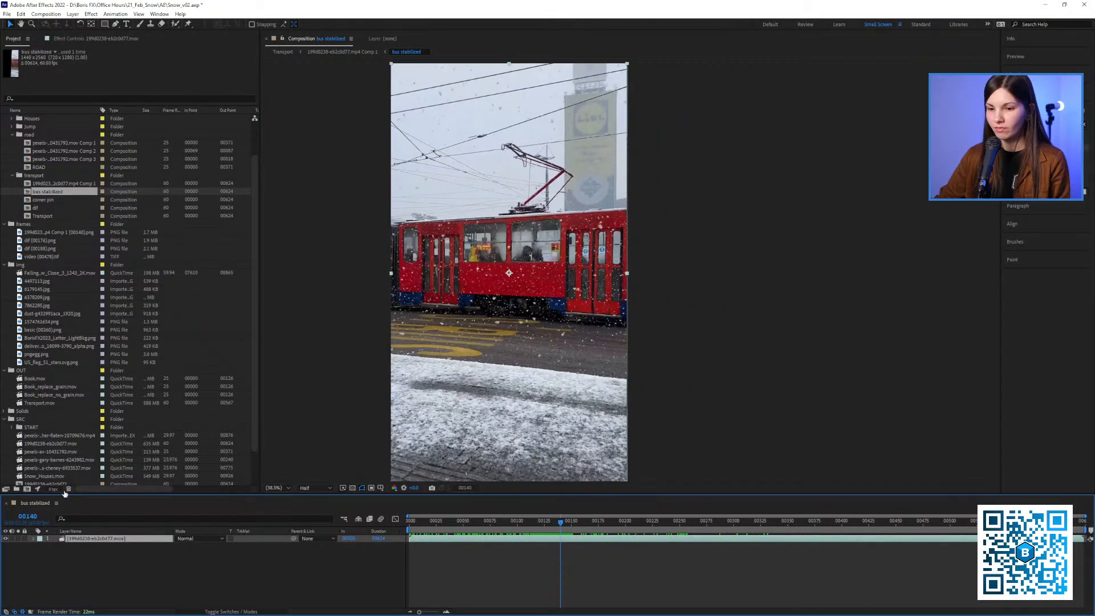
Examine the tram layer's Mocha Pro and CC Power Pin effects at frame 140, and inspect the snow at frame 74 at 100%
left_click(82, 40)
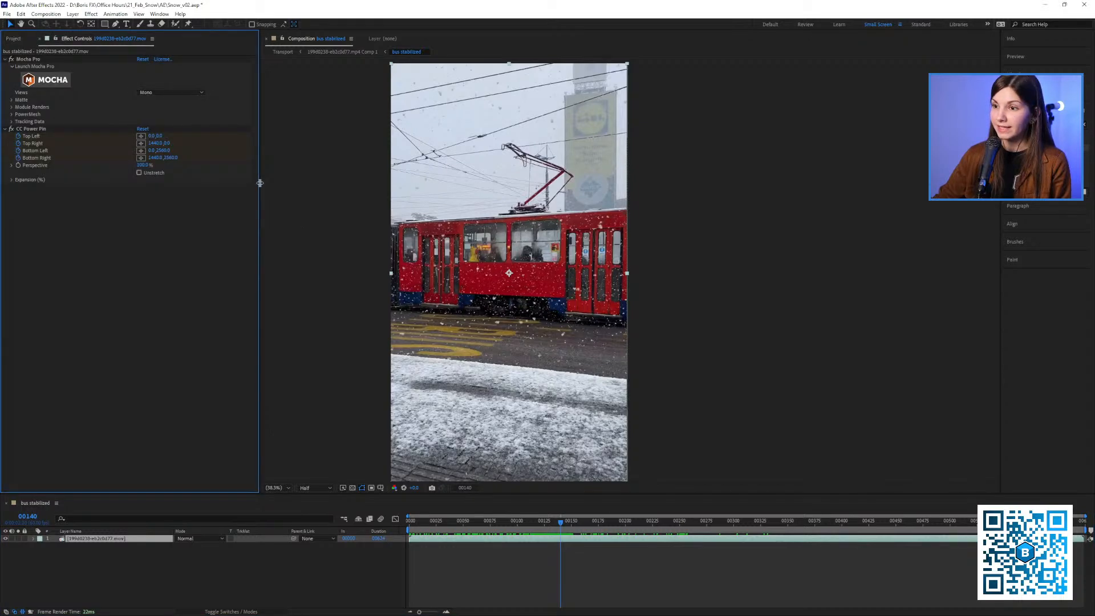
left_click_drag(259, 183, 267, 185)
left_click_drag(660, 254, 485, 264)
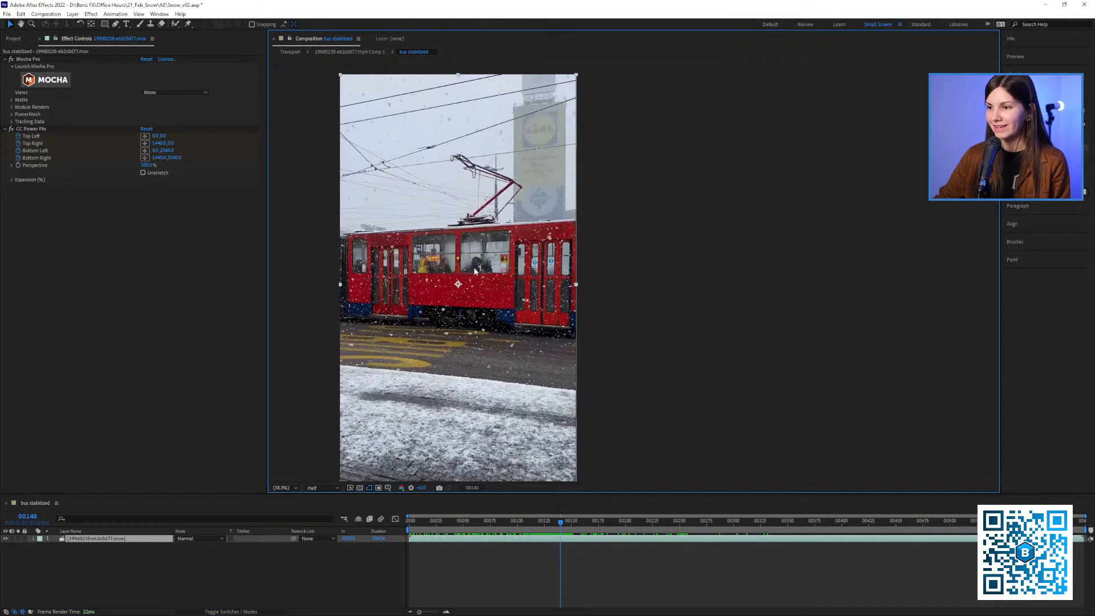
key("ctrl+0")
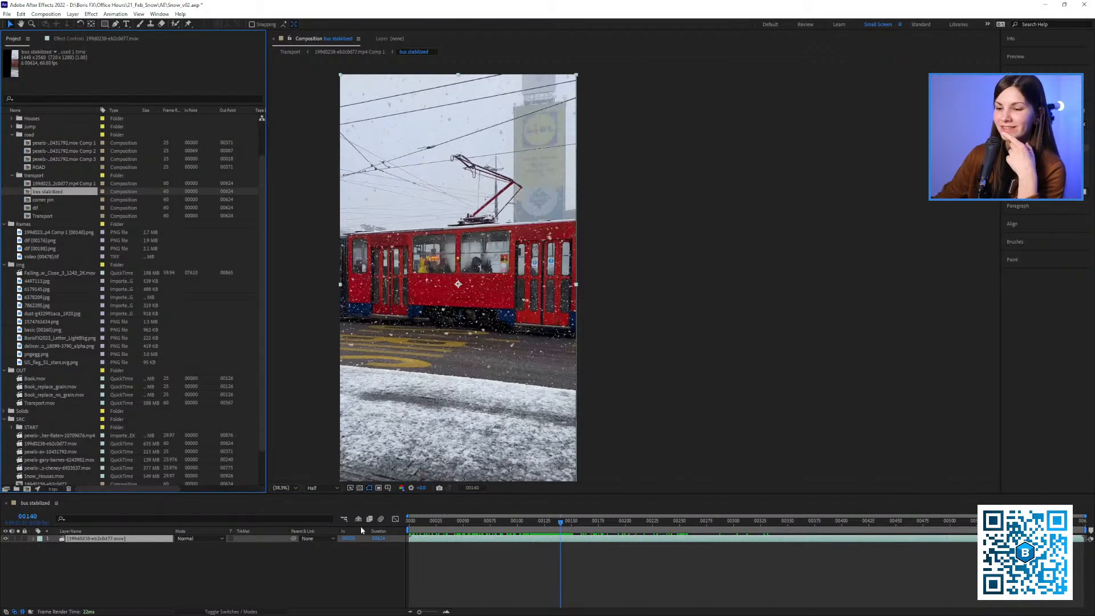
mouse_move(477, 523)
left_mouse_down()
mouse_move(571, 532)
mouse_move(488, 531)
left_mouse_up()
key("slash")
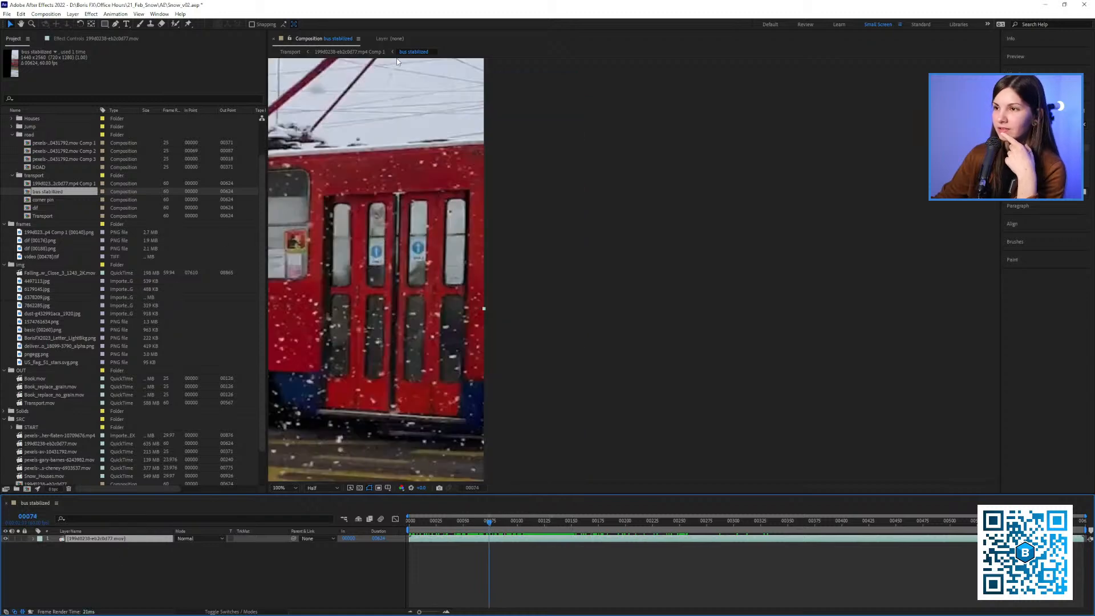
In the tram's "mp4 Comp 1" composition, delete every layer except "bus stabilized" and go to the last frame
left_click(352, 53)
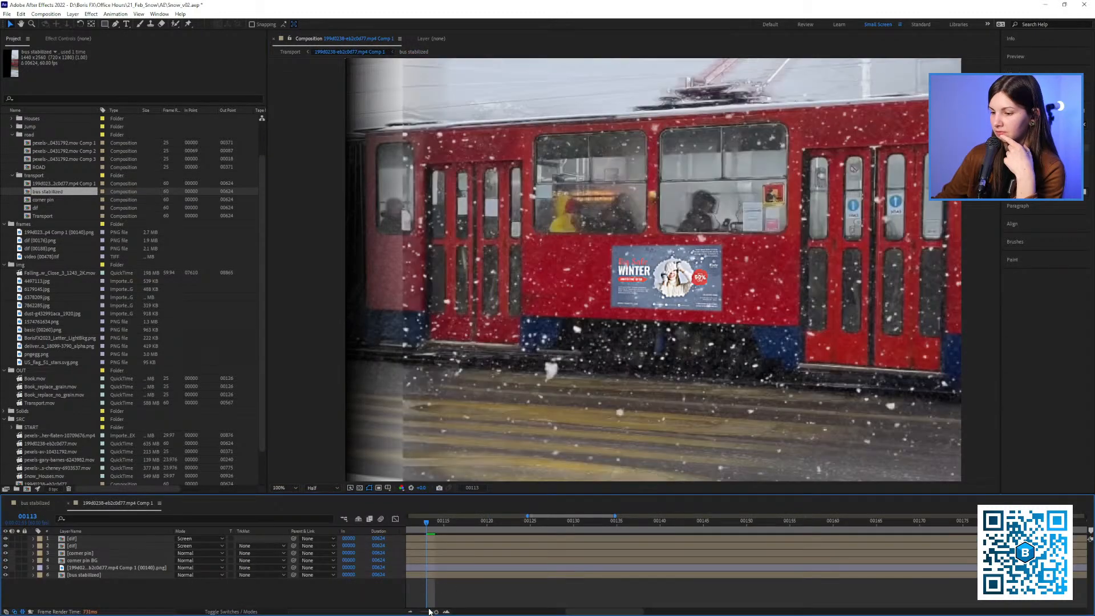
left_click(422, 611)
scroll(543, 333, "down", 2)
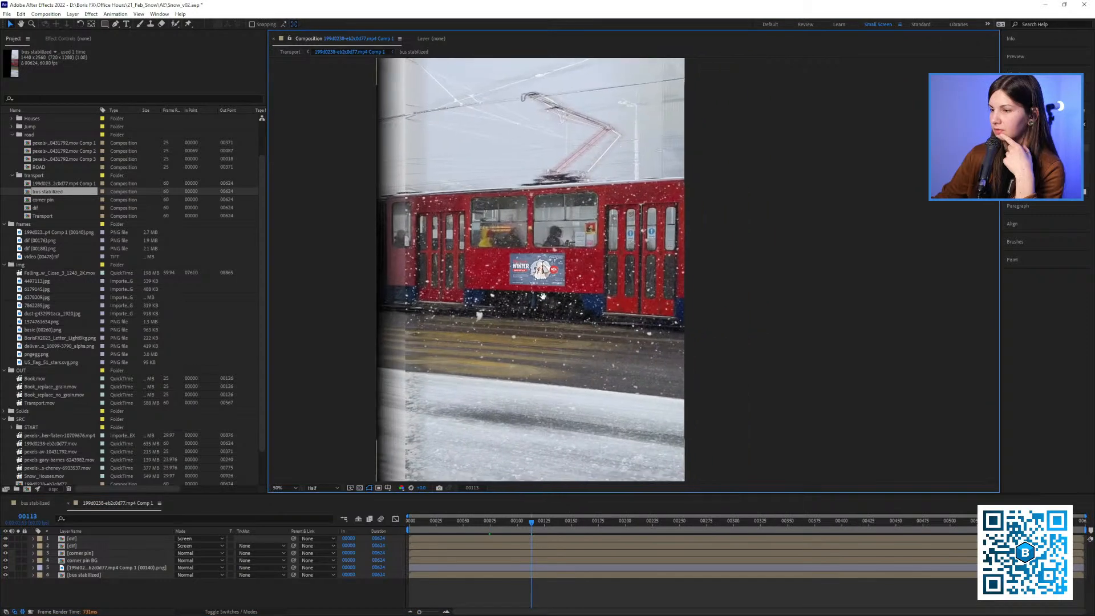
left_click(74, 568)
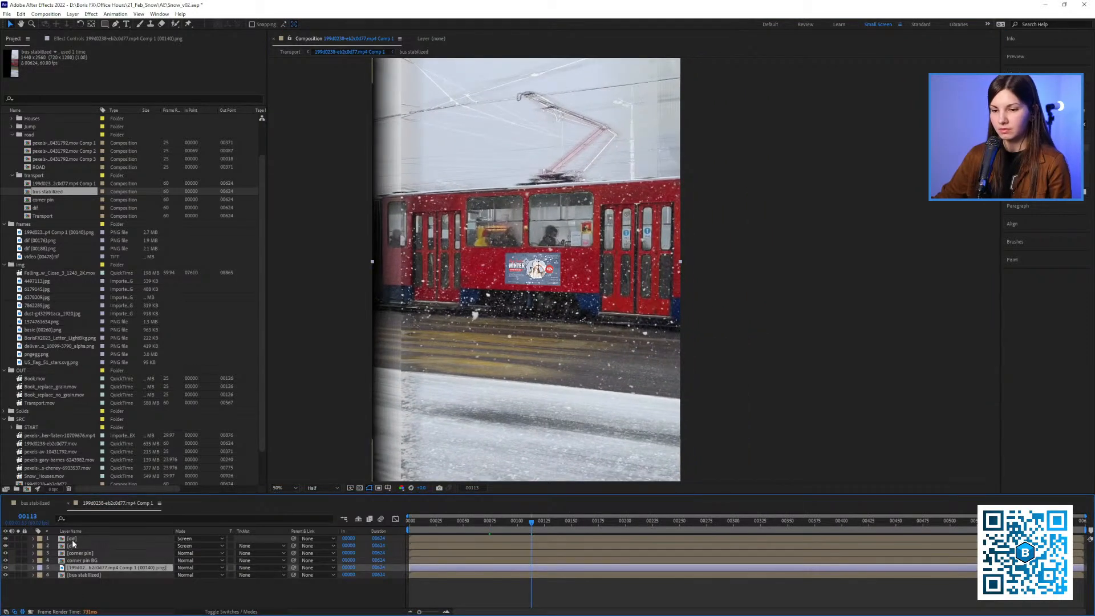
left_click(72, 539, "shift")
key("Delete")
key("End")
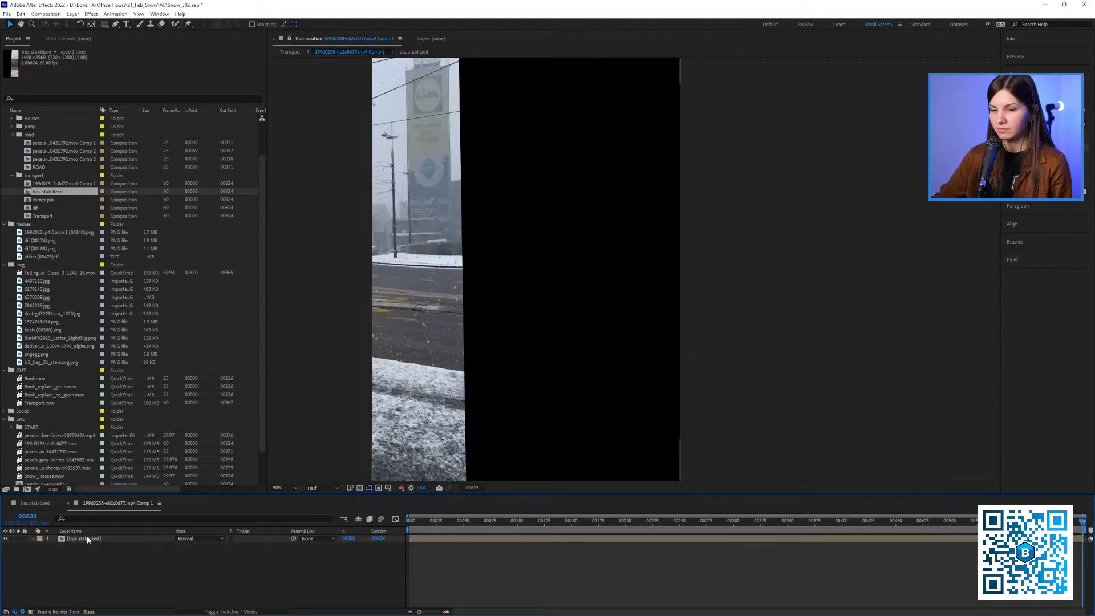
Examine the S_TimeAverage effect on the "bus stabilized" layer, and scrub both tram compositions to compare them, ending at frame 91
left_click(88, 540)
left_click(88, 39)
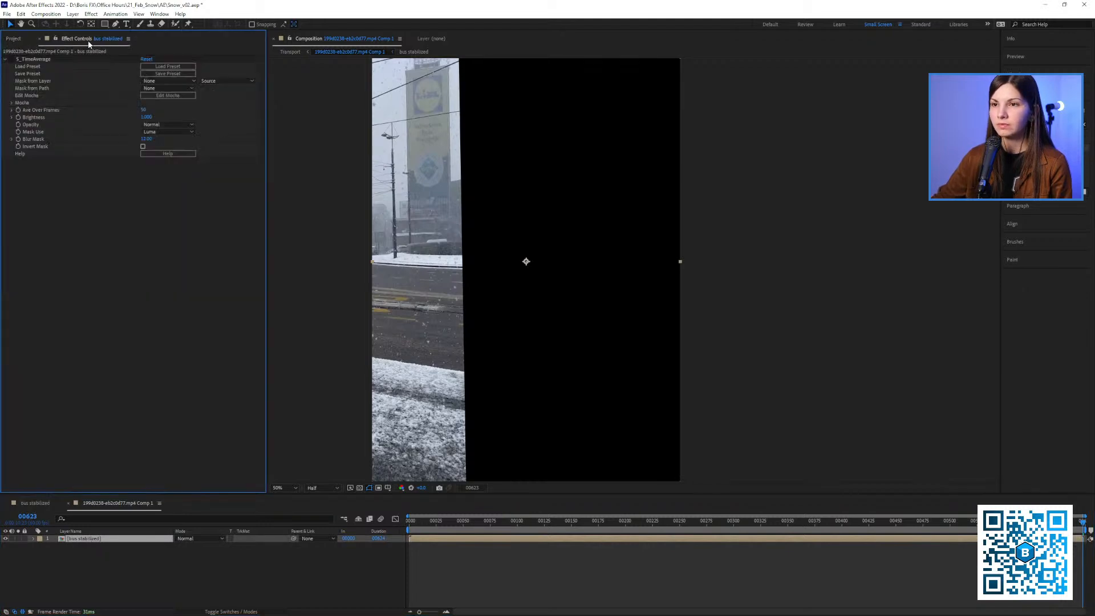
left_click_drag(410, 244, 431, 249)
key("shift+slash")
left_click_drag(433, 522, 541, 524)
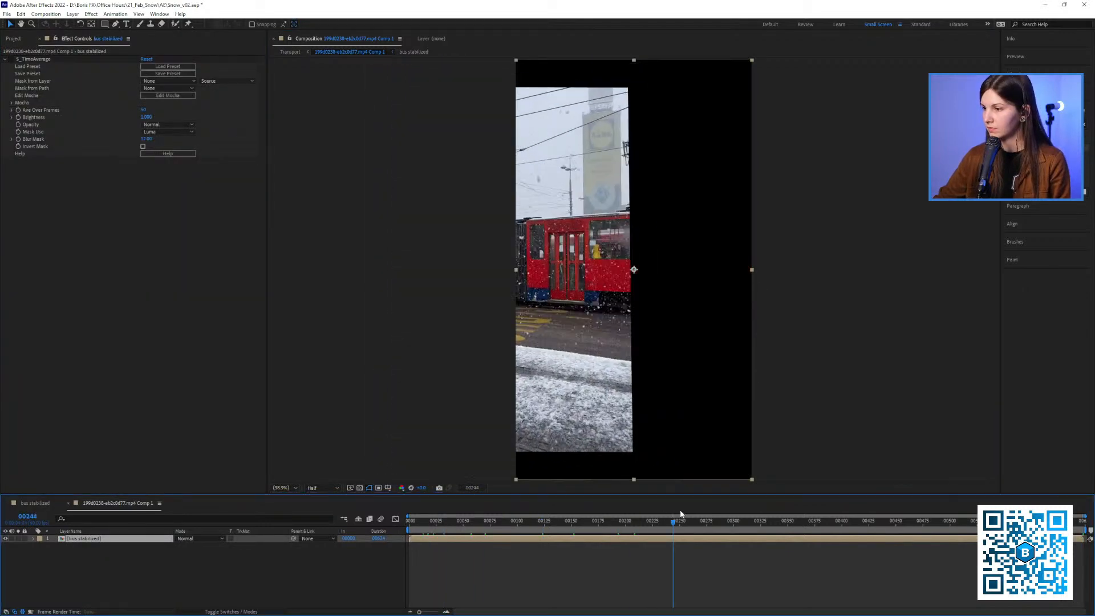
left_click(47, 503)
left_click(478, 413)
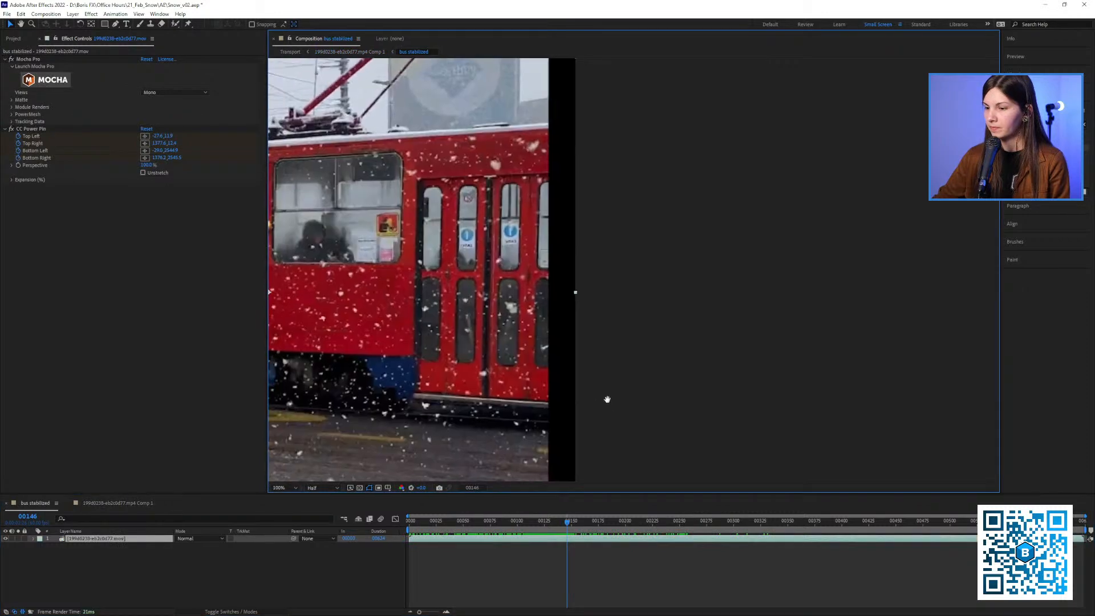
key("shift+slash")
left_click_drag(423, 523, 507, 525)
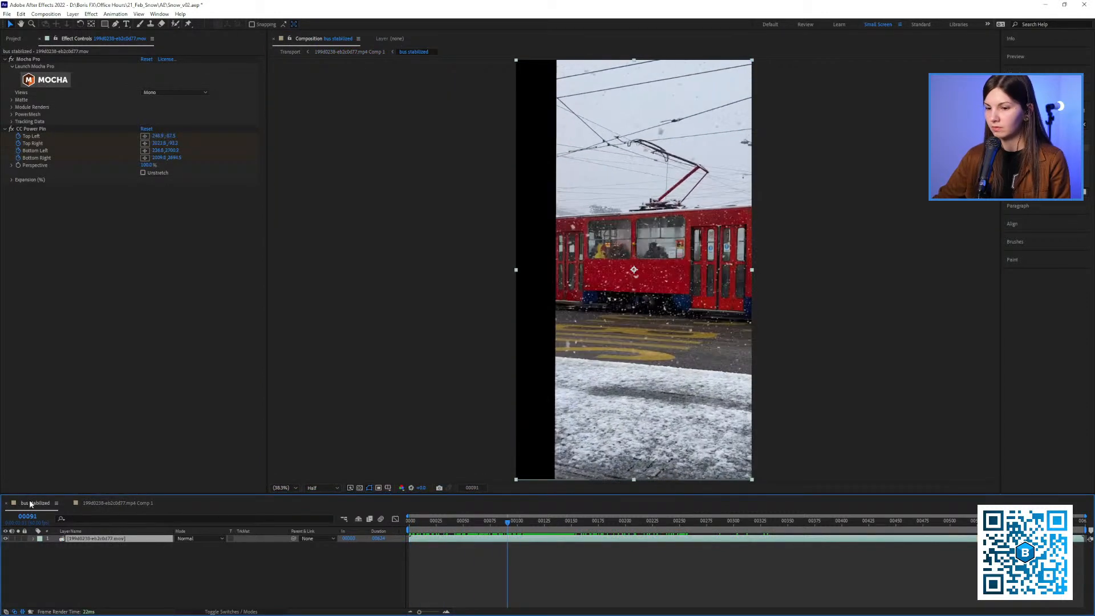
Order the tram's Comp 1 timeline before "bus stabilized" and scrub Comp 1 to frame 145
left_click_drag(34, 507, 101, 506)
left_click(25, 507)
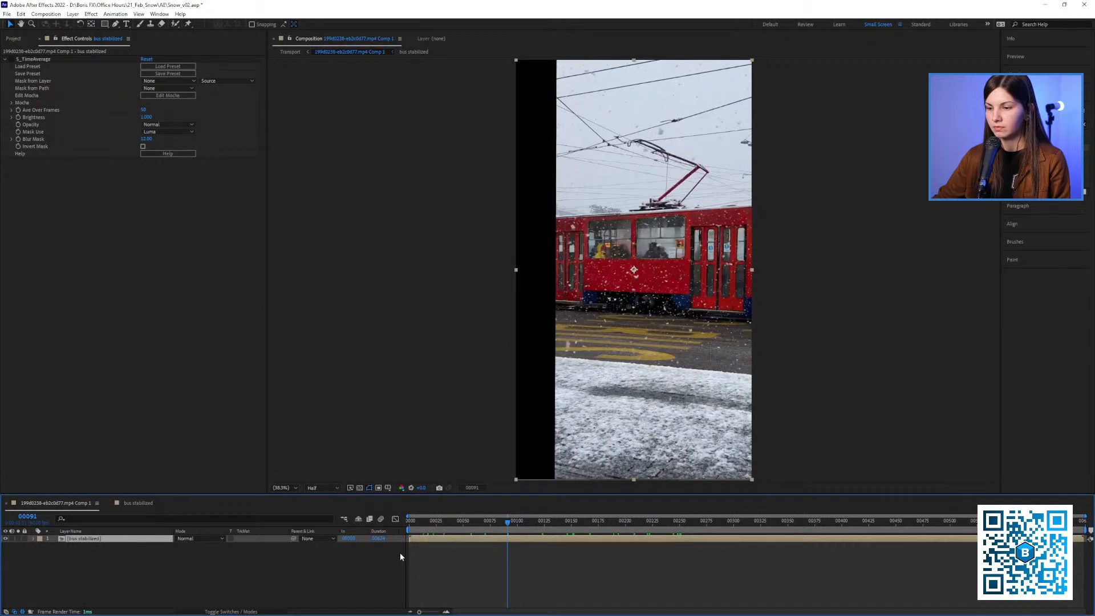
left_click_drag(421, 524, 568, 534)
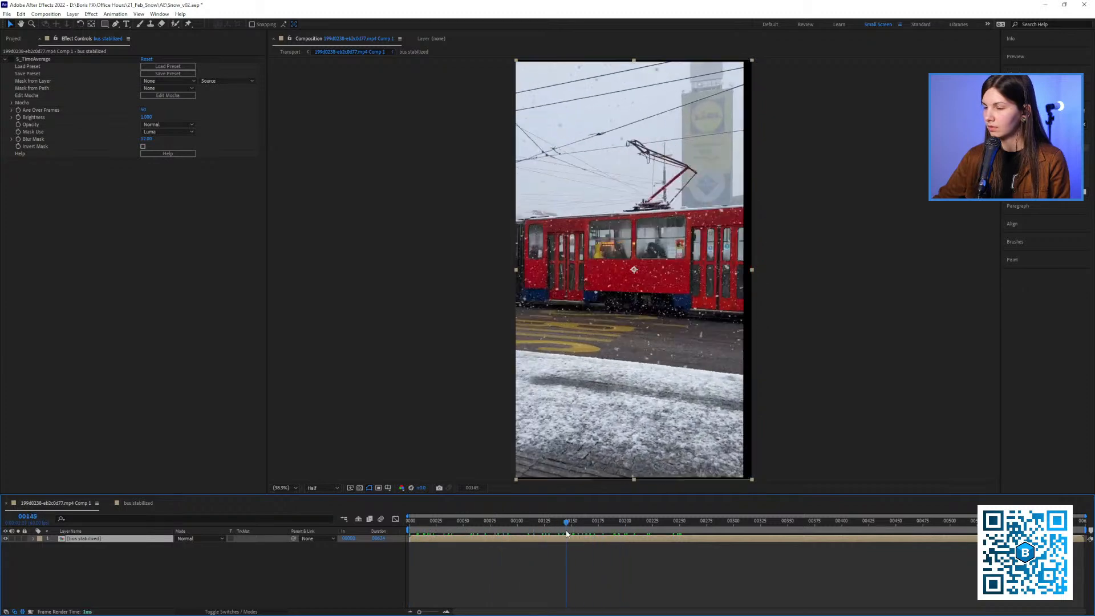
left_click_drag(355, 244, 292, 243)
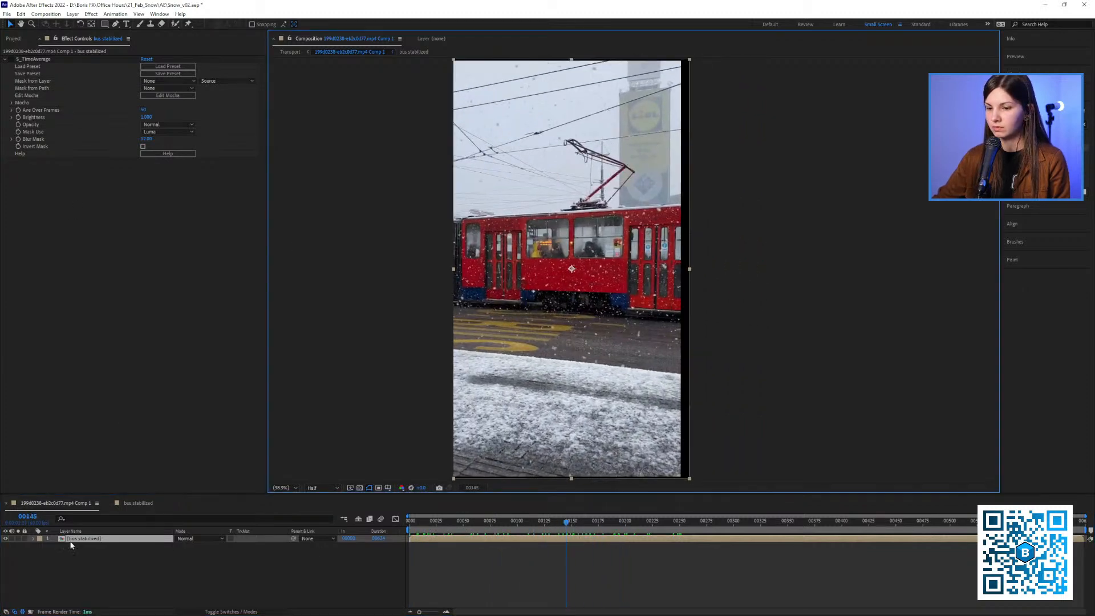
Look through the project items, and review the "bus stabilized" composition with the whole frame in view up to frame 130
left_click(13, 38)
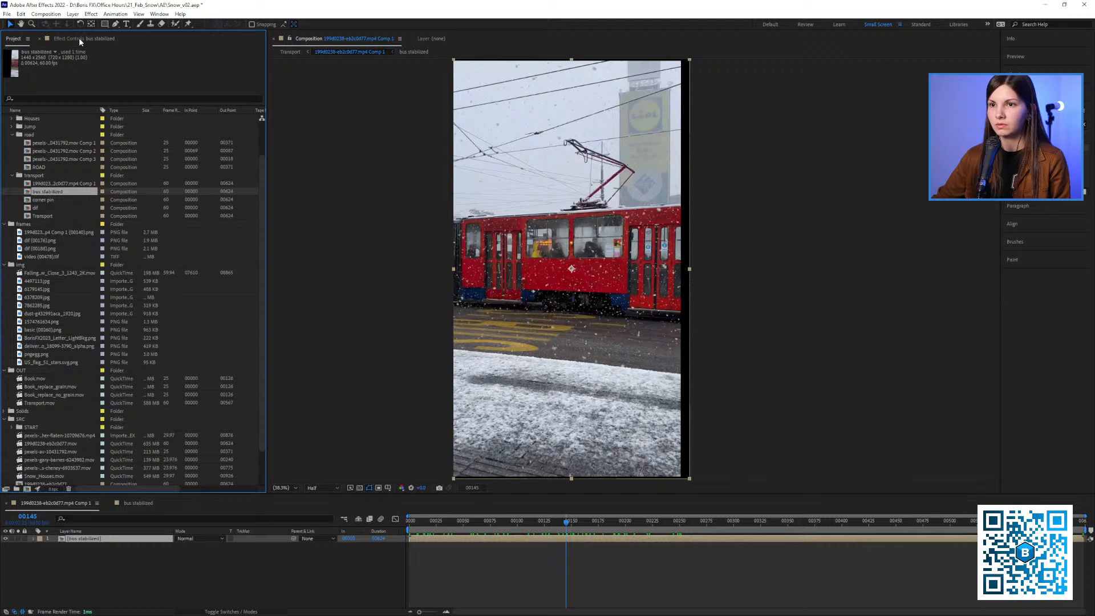
left_click(78, 39)
left_click(14, 39)
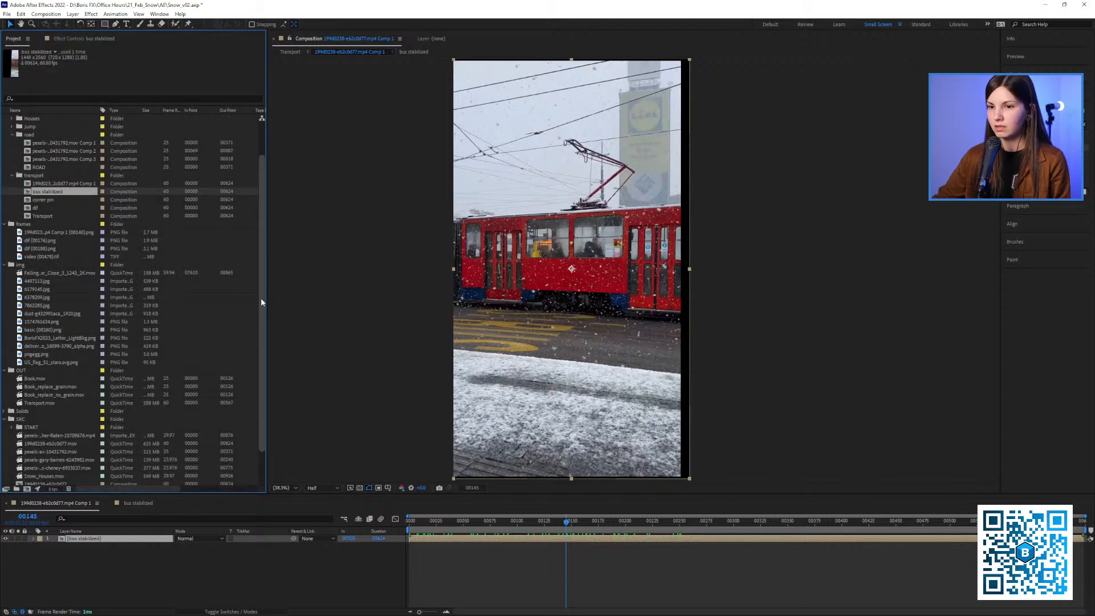
scroll(258, 313, "down", 1)
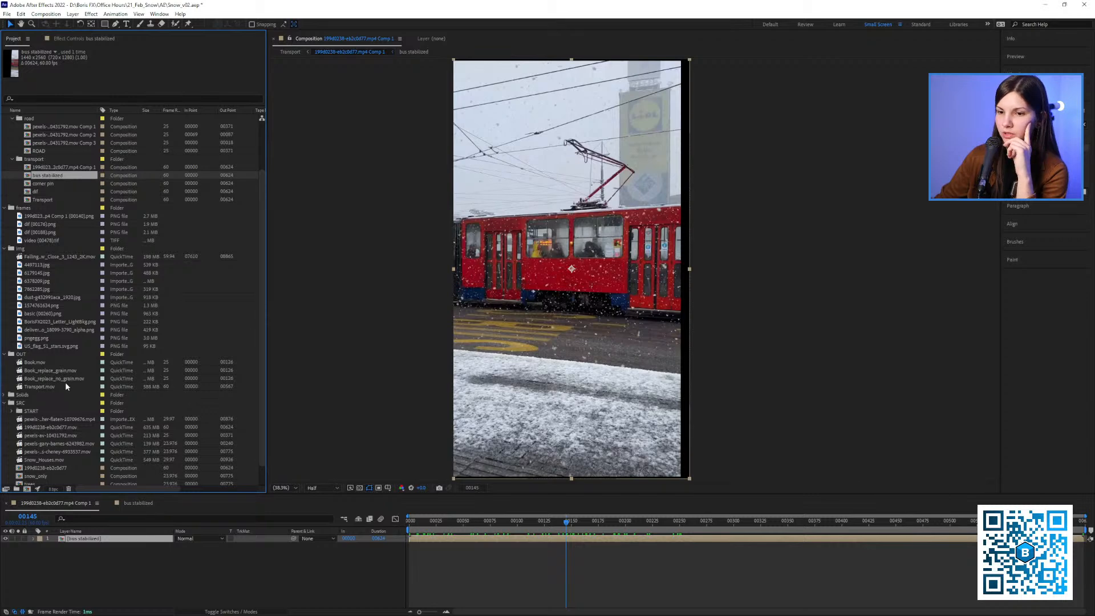
left_click(143, 503)
key("slash")
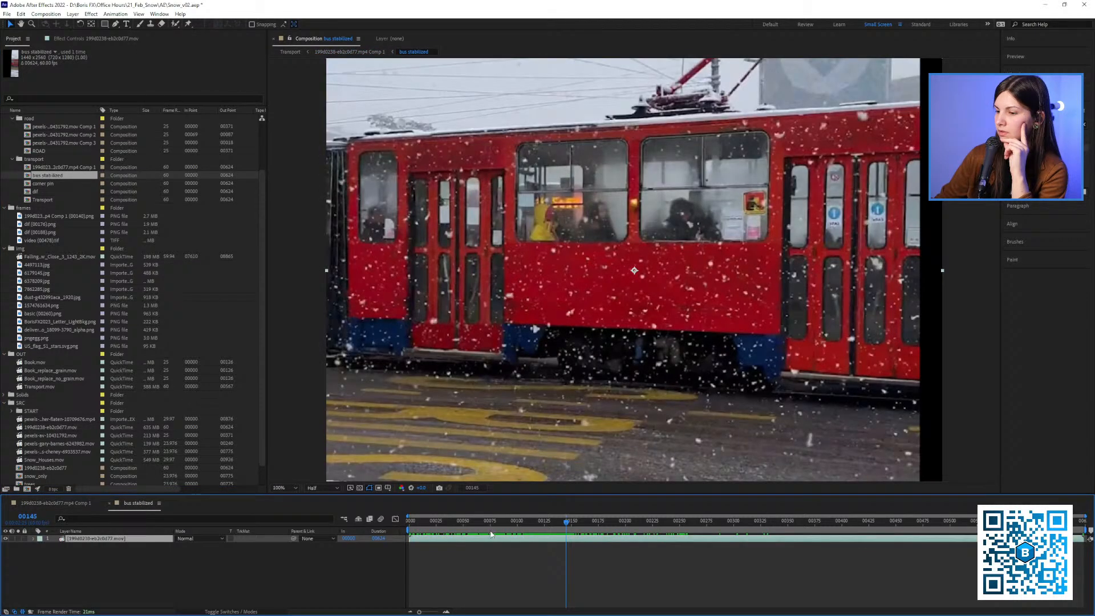
left_click(478, 523)
key("shift+slash")
left_click_drag(618, 347, 503, 344)
key("space")
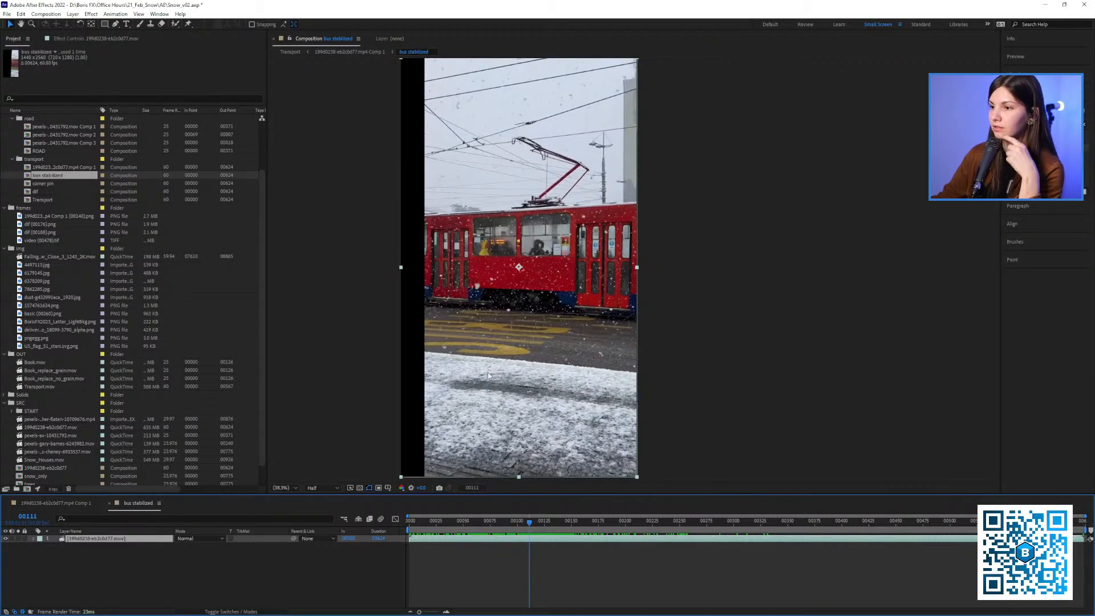
left_click_drag(505, 522, 550, 522)
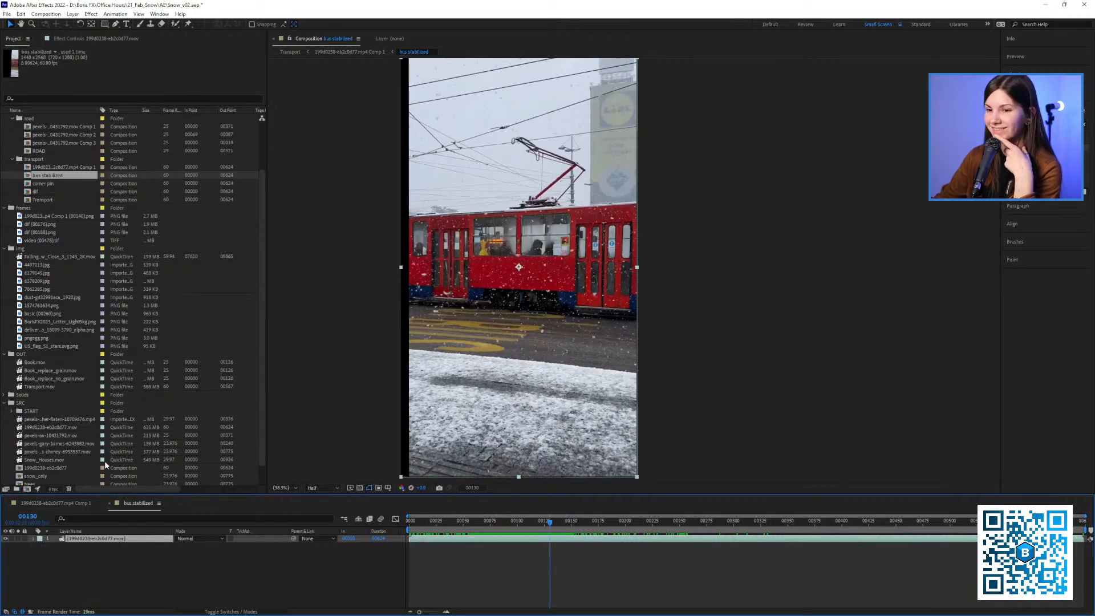
Add the original tram footage 199d0238-eb2c0d77.mov from the SRC folder beneath the "bus stabilized" layer in Comp 1
left_click(66, 503)
left_click(45, 372)
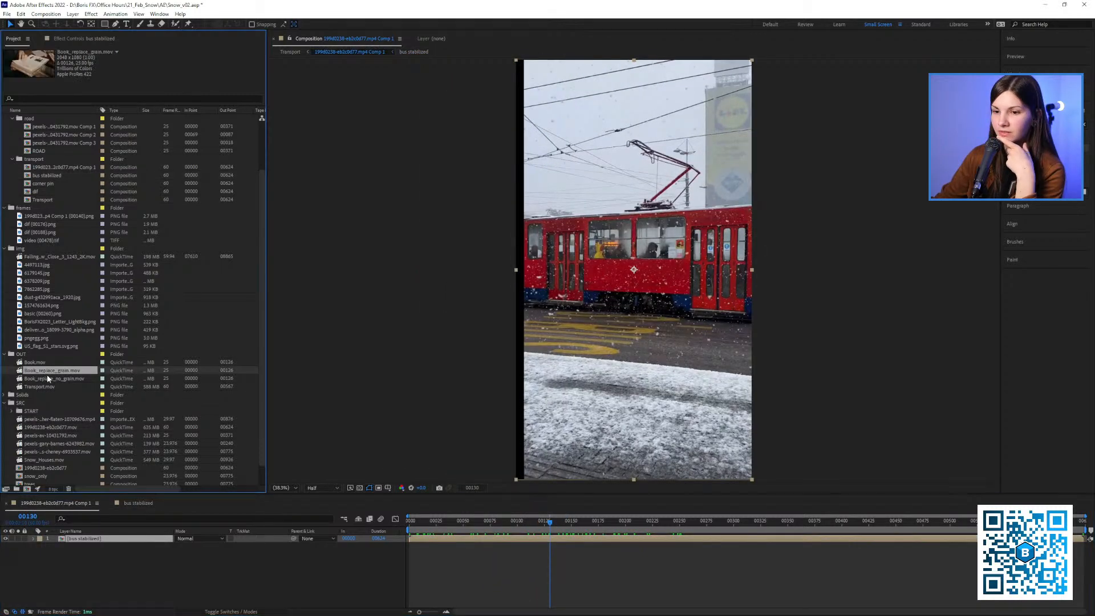
scroll(55, 297, "down", 1)
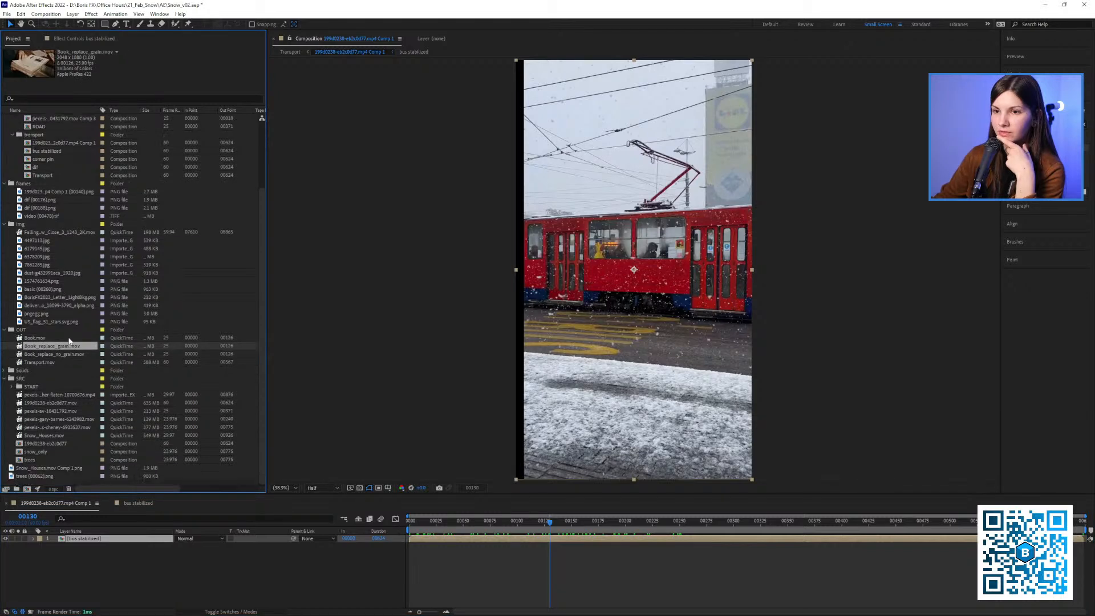
left_click(53, 420)
left_click(51, 427)
left_click(51, 435)
left_click(49, 420)
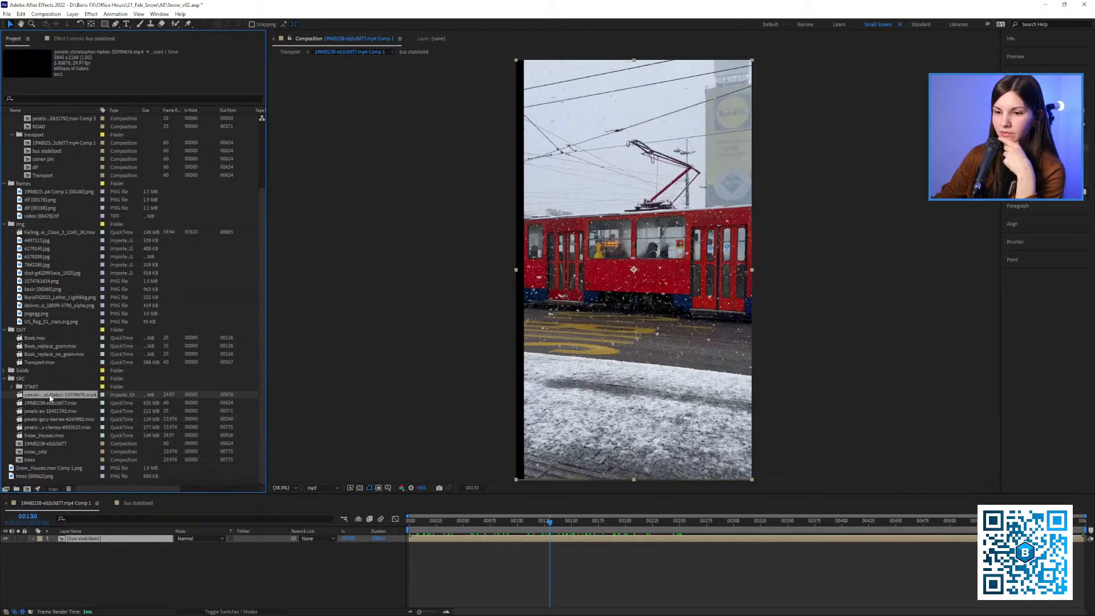
left_click(51, 403)
left_click(53, 411)
left_click(36, 404)
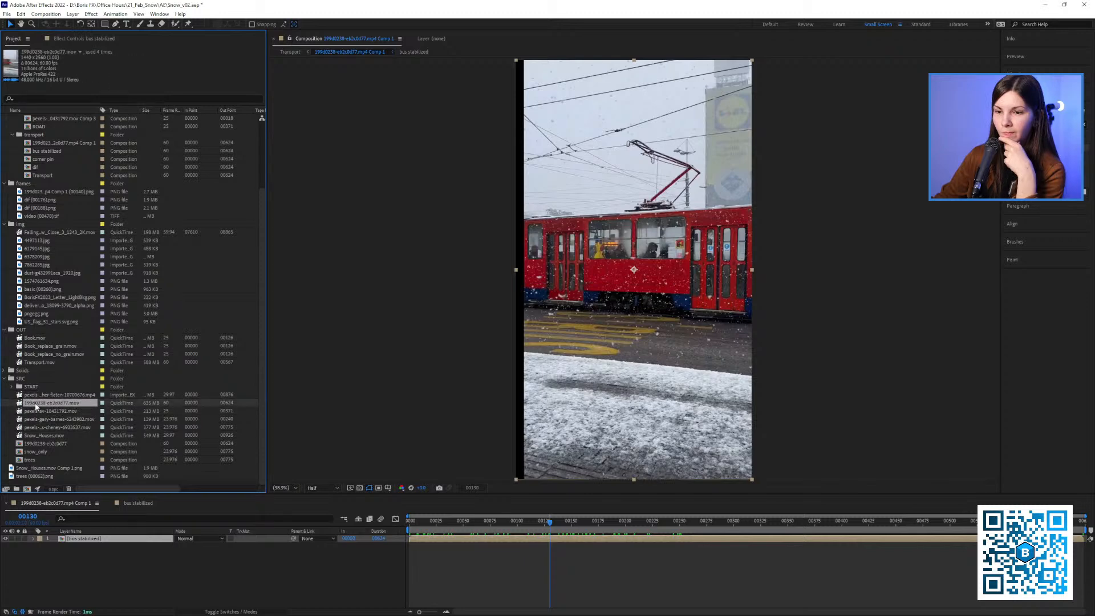
left_click_drag(51, 410, 86, 556)
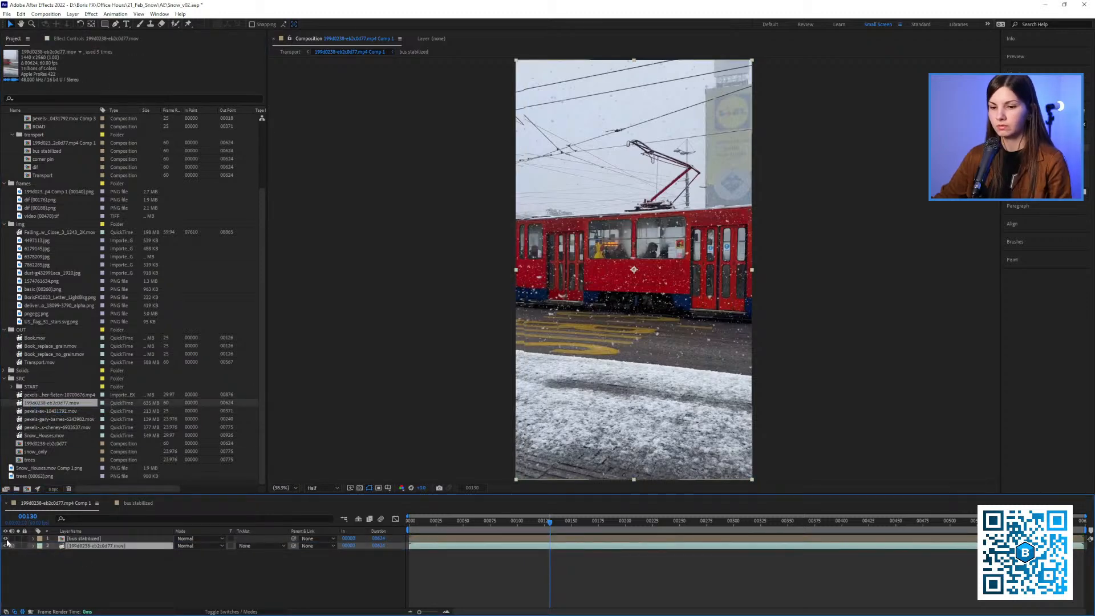
Hide the "bus stabilized" layer, scrub the original tram footage to frame 81 and show that footage layer's effect controls
left_click(6, 539)
left_click_drag(649, 297, 567, 304)
left_click_drag(478, 522, 496, 526)
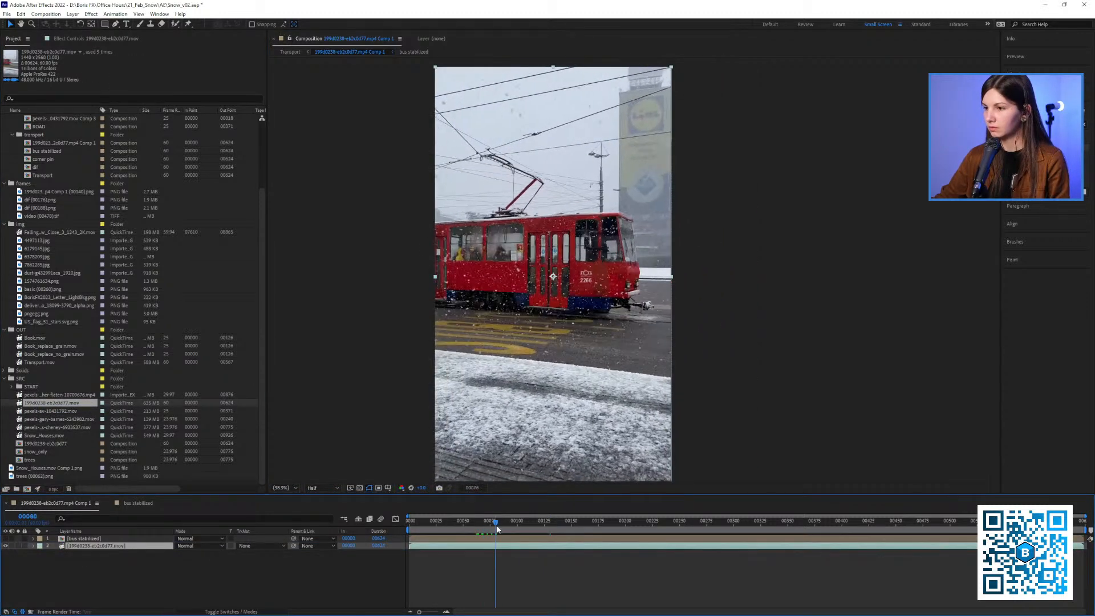
left_click(111, 38)
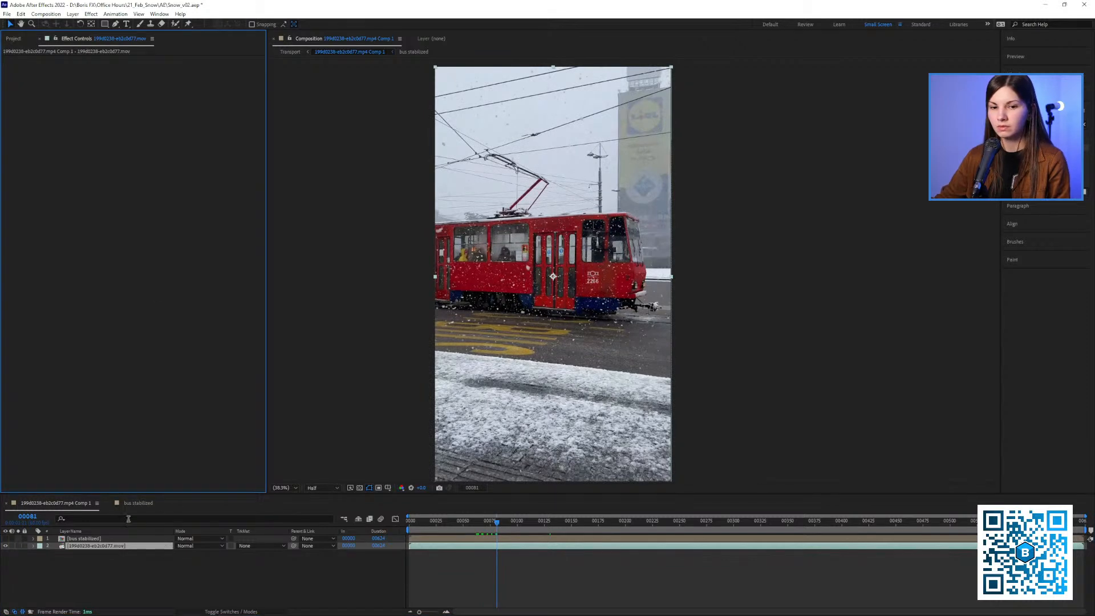
Copy the footage's CC Power Pin effect from "bus stabilized" onto the "bus stabilized" layer in Comp 1 and enable Unstretch
left_click(136, 503)
left_click(31, 129)
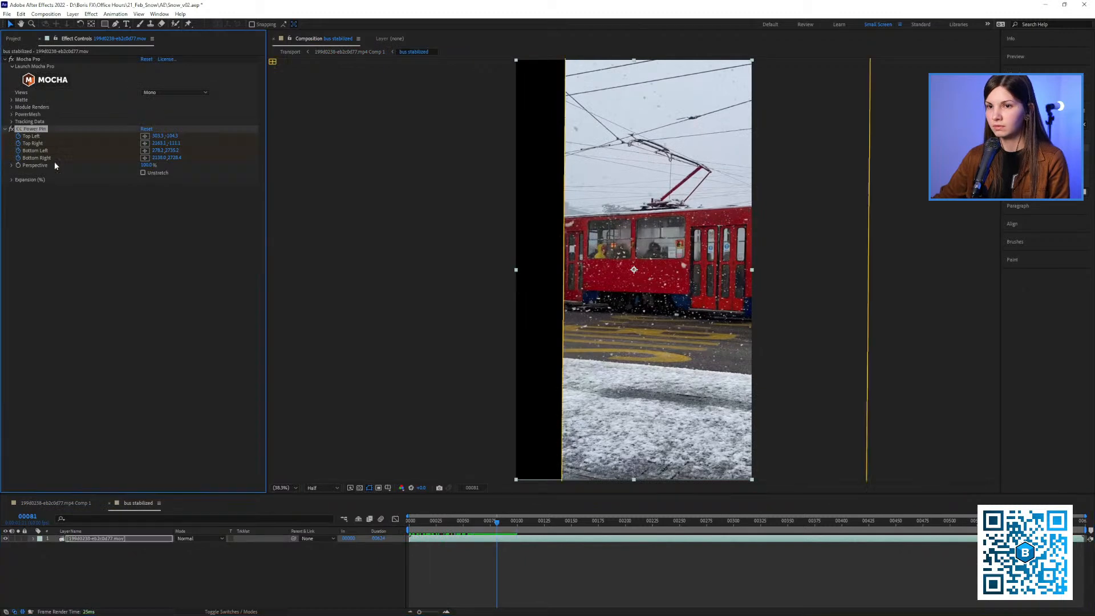
left_click(74, 501)
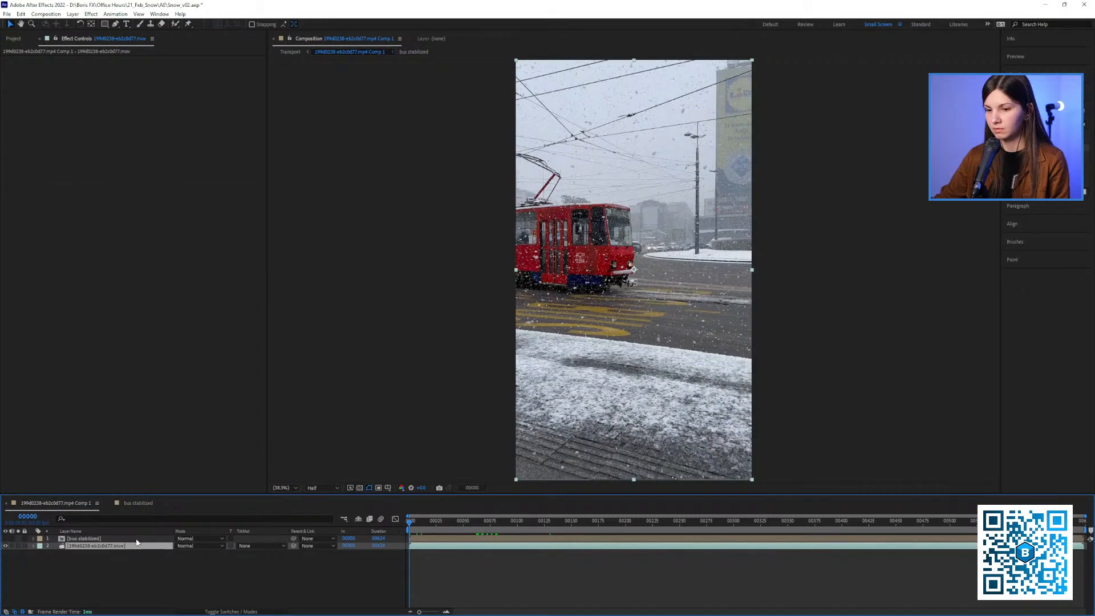
left_click(137, 540)
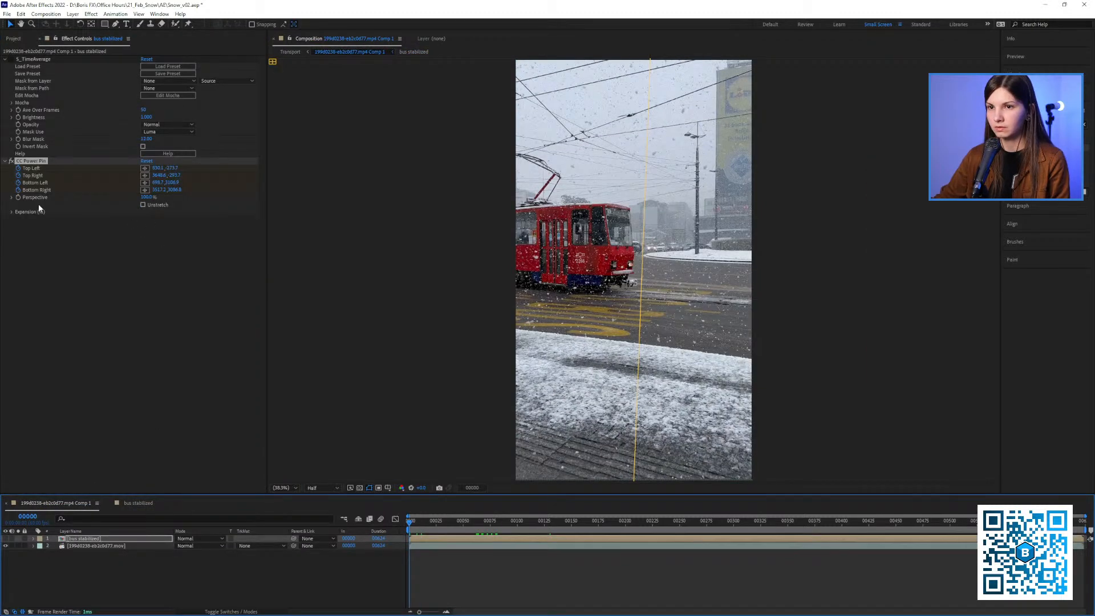
left_click(143, 205)
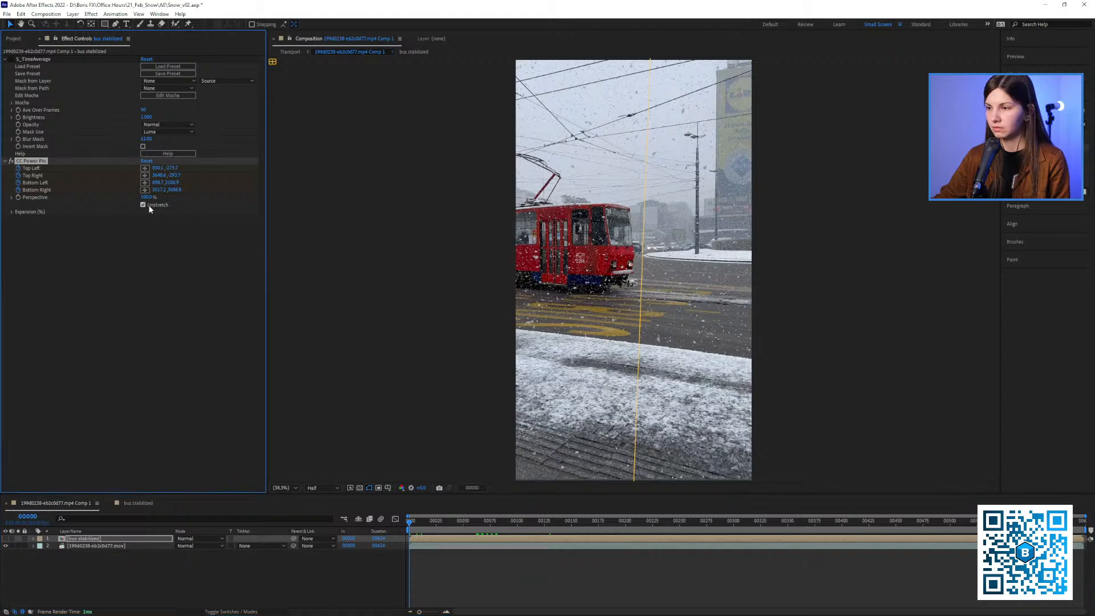
Solo the "bus stabilized" layer to check it across the timeline, delete its CC Power Pin effect, and end the solo
left_click(8, 542)
left_click(548, 522)
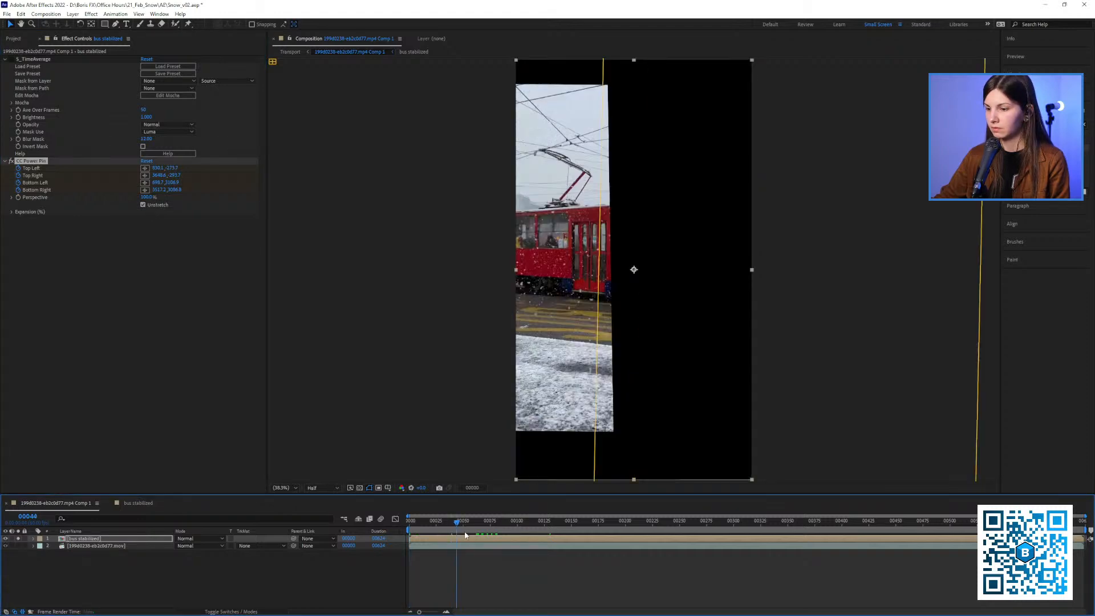
left_click(147, 205)
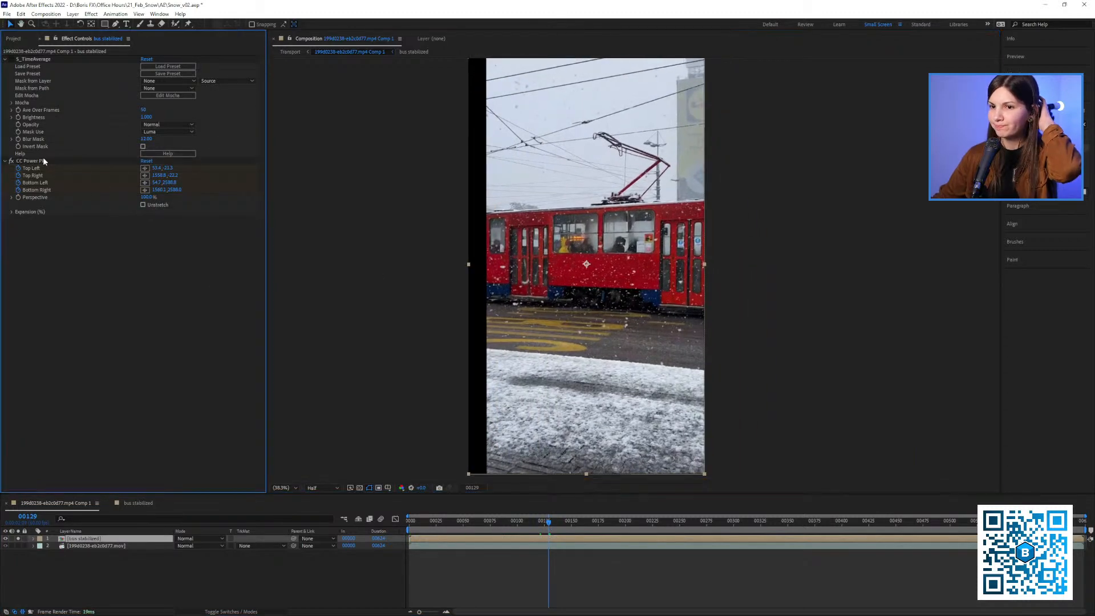
left_click(47, 163)
key("Delete")
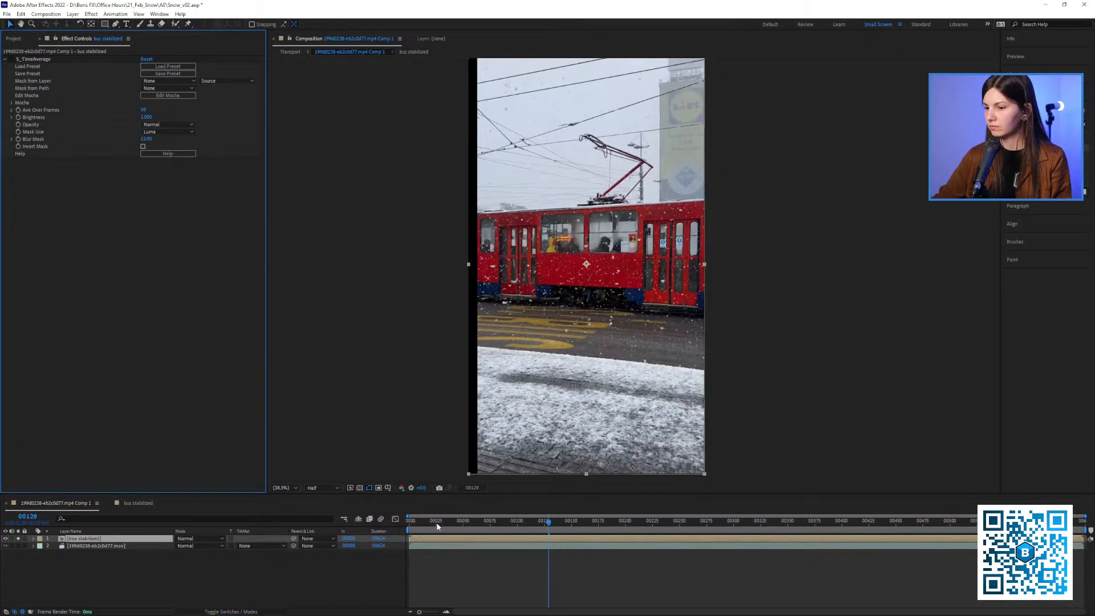
left_click_drag(437, 525, 528, 519)
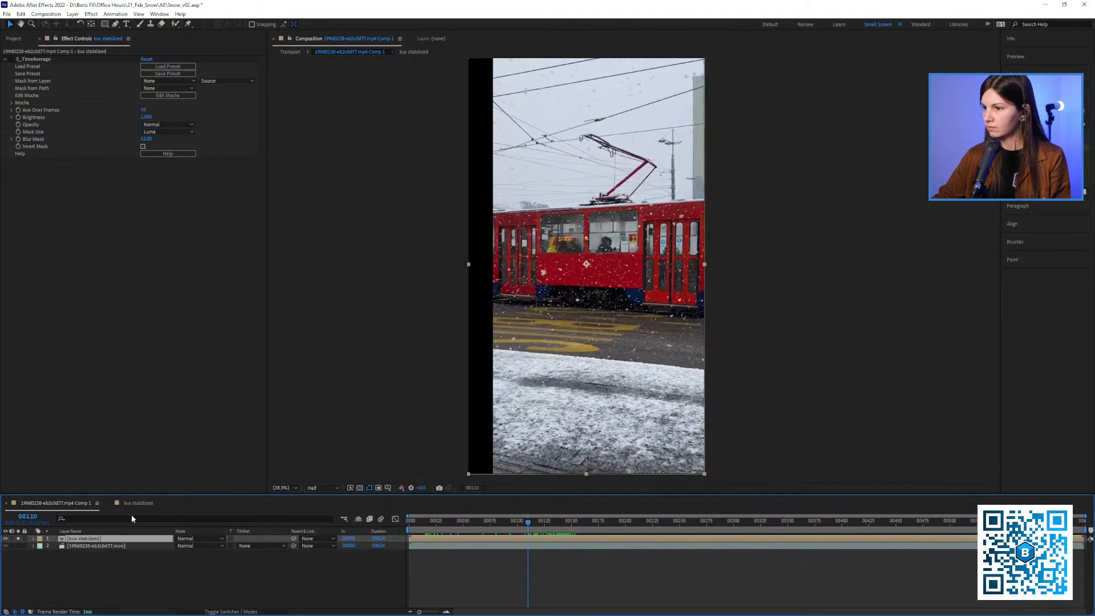
left_click(17, 538)
Open the "bus stabilized" composition, scrub through the stabilized footage, and empty the disk cache
left_click(150, 504)
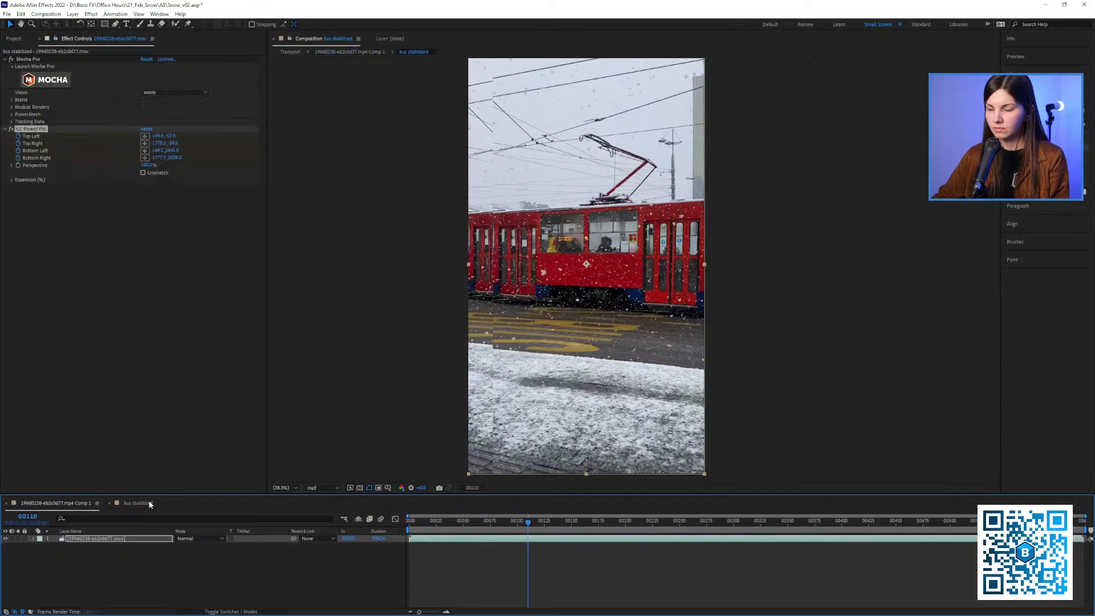
left_click_drag(452, 525, 559, 526)
left_click(591, 372)
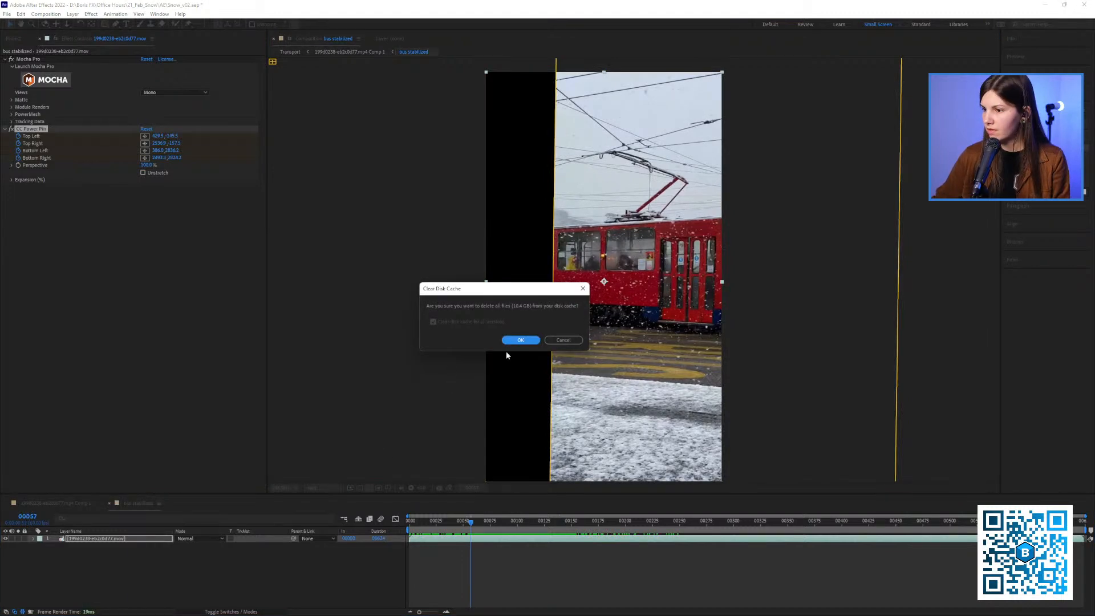
left_click(521, 340)
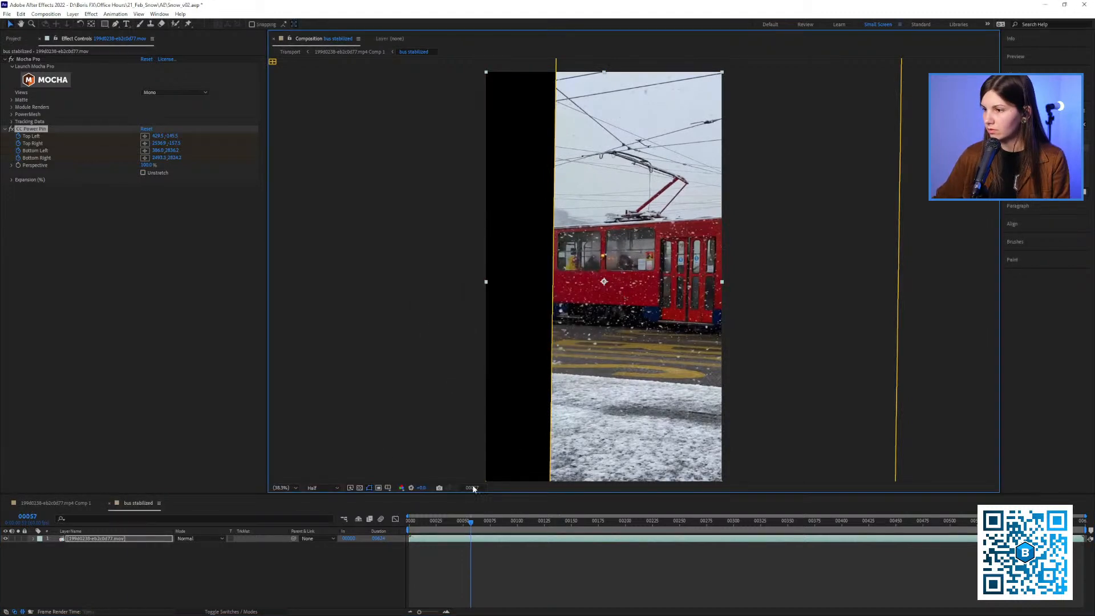
Scrub the "bus stabilized" composition up to frame 144 to check the tram's stabilization
left_click(456, 523)
left_click_drag(454, 525, 562, 519)
left_click_drag(598, 469, 550, 458)
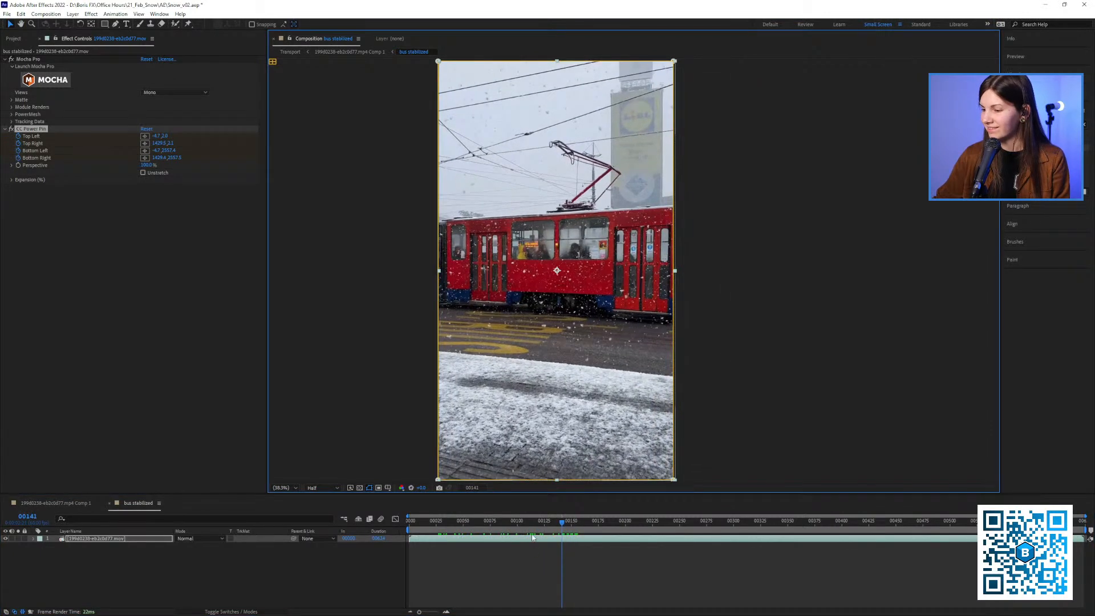
left_click_drag(525, 523, 565, 530)
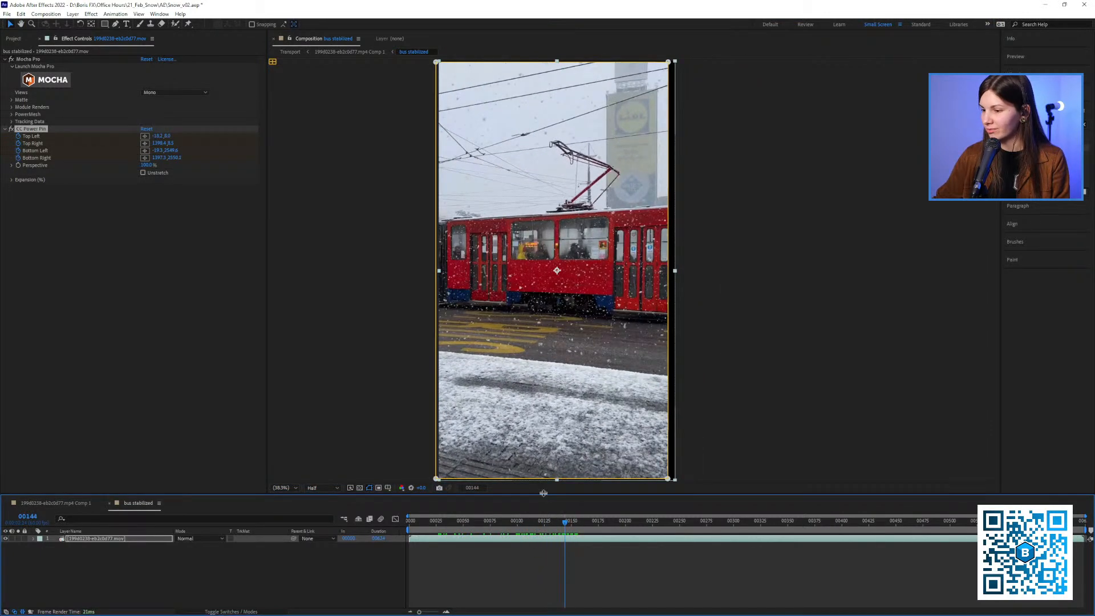
left_click_drag(543, 495, 544, 496)
Switch to File Explorer and play the rendered Transport.mov from the project's out folder
key("alt+Tab")
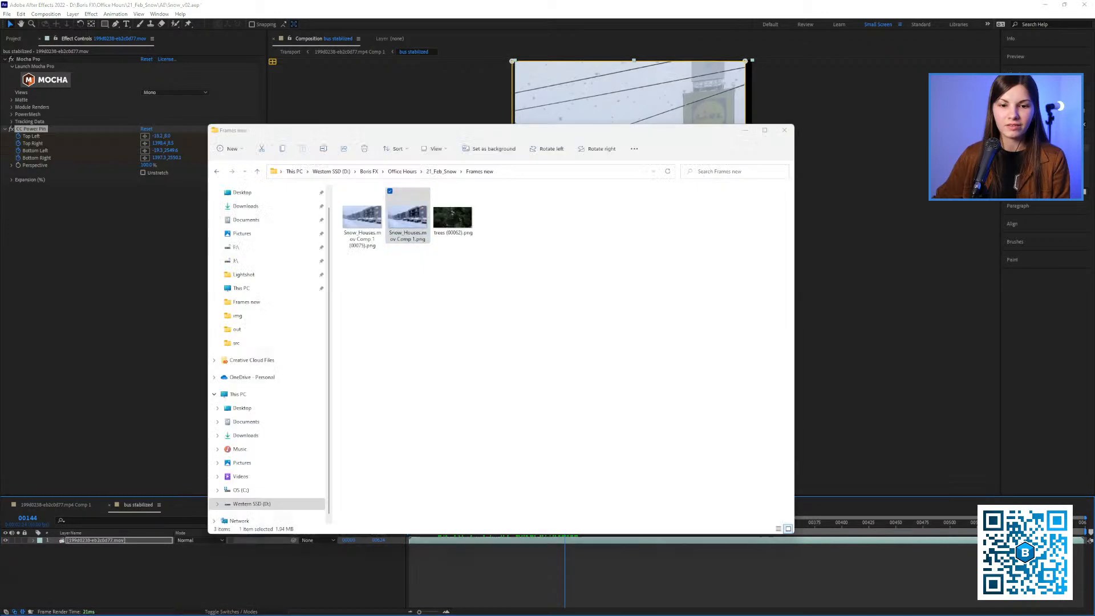
left_click(439, 171)
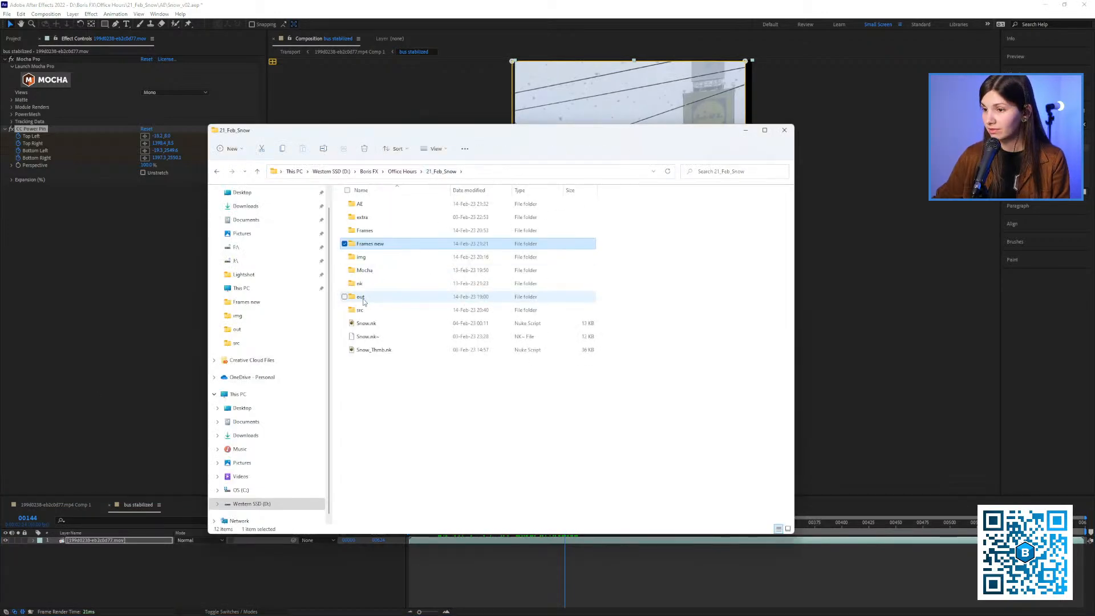
double_click(362, 298)
left_click(464, 227)
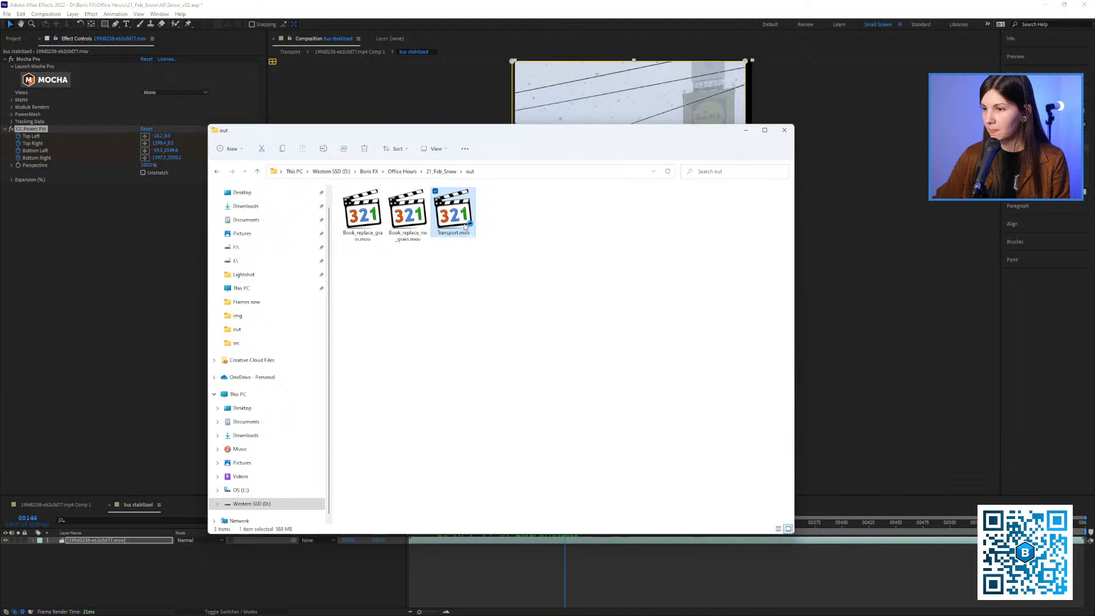
double_click(463, 227)
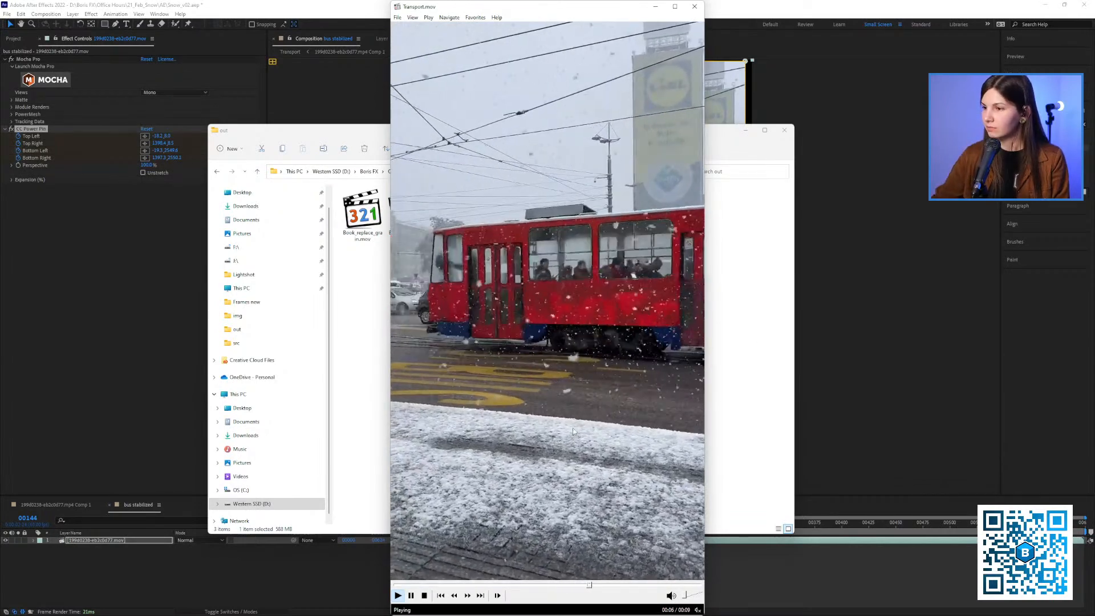
left_click(601, 439)
Return to After Effects, scrub "bus stabilized" to frame 139, and delete the CC Power Pin effect from its footage layer
left_click(122, 331)
left_click_drag(518, 524, 559, 533)
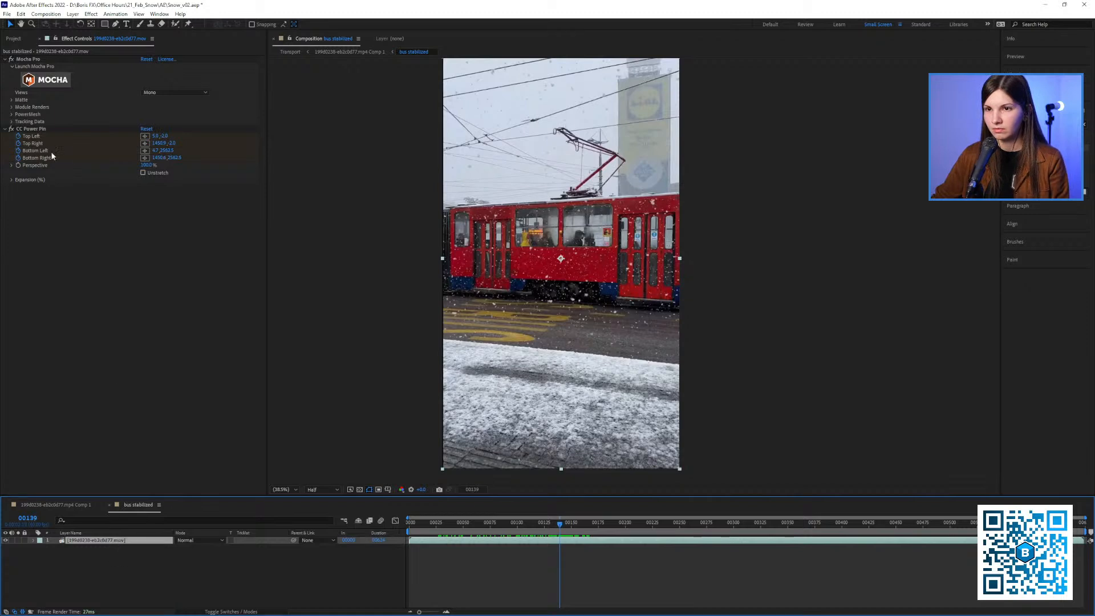
left_click(28, 128)
key("Delete")
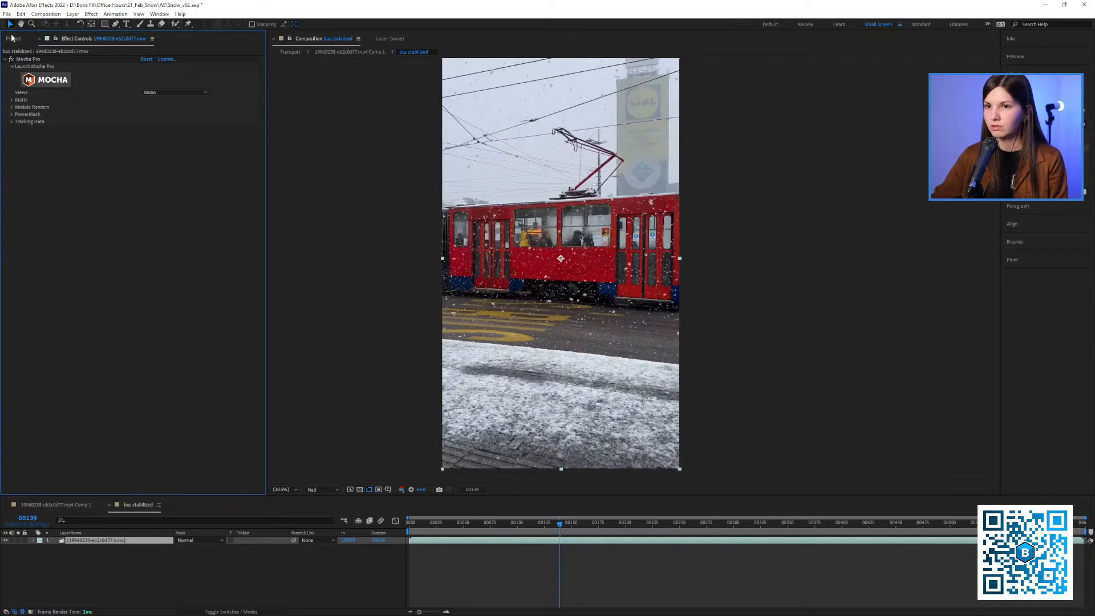
Check the "bus stabilized" composition settings, the source footage in the project, and the footage layer's Scale
left_click(46, 13)
left_click(57, 39)
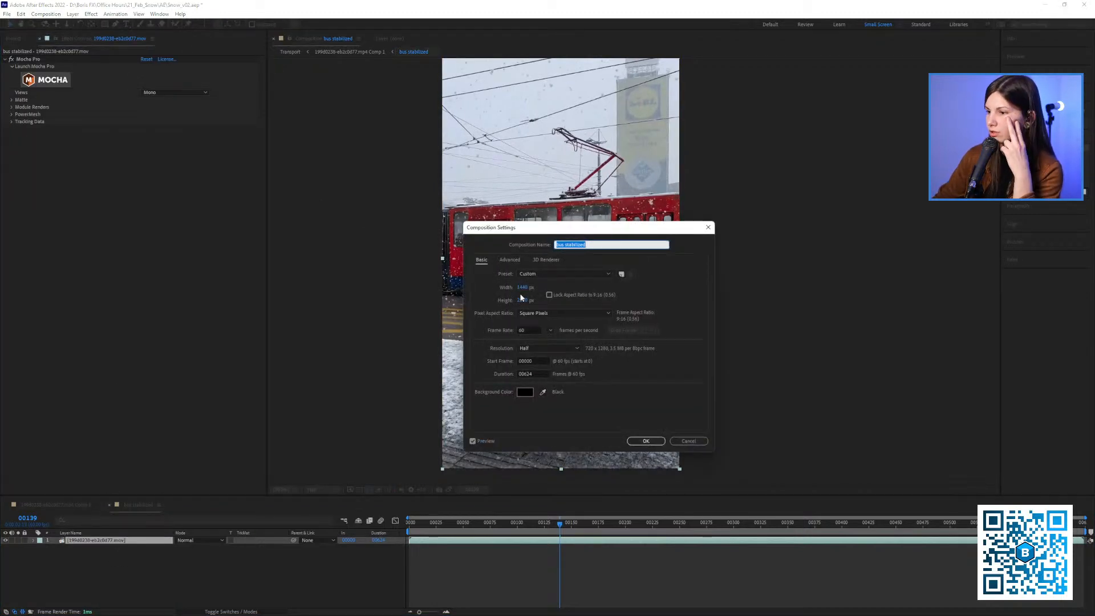
left_click(699, 442)
left_click(14, 39)
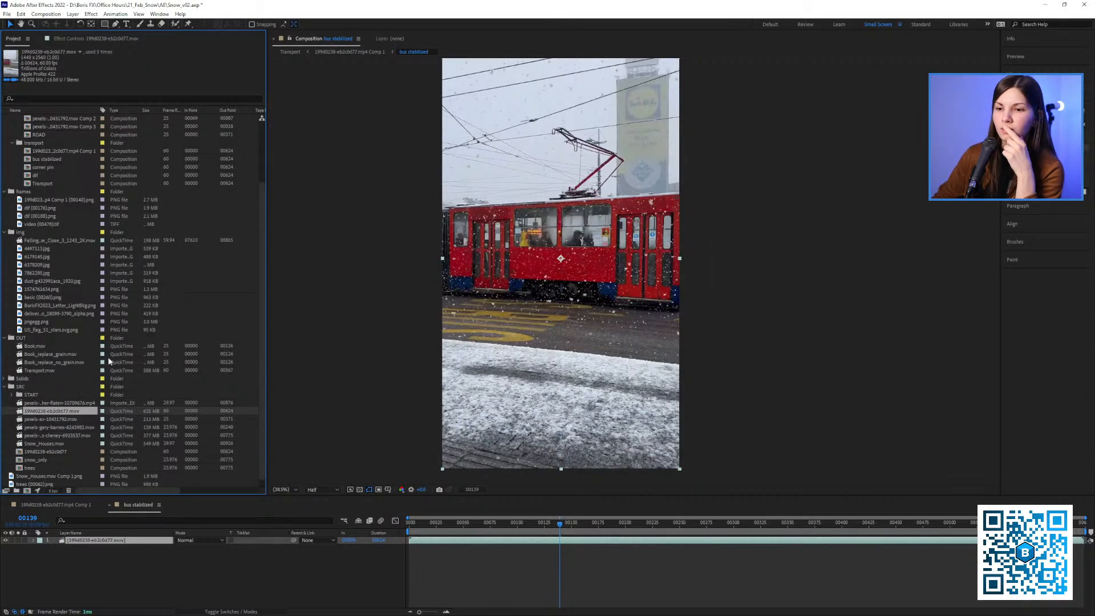
right_click(98, 544)
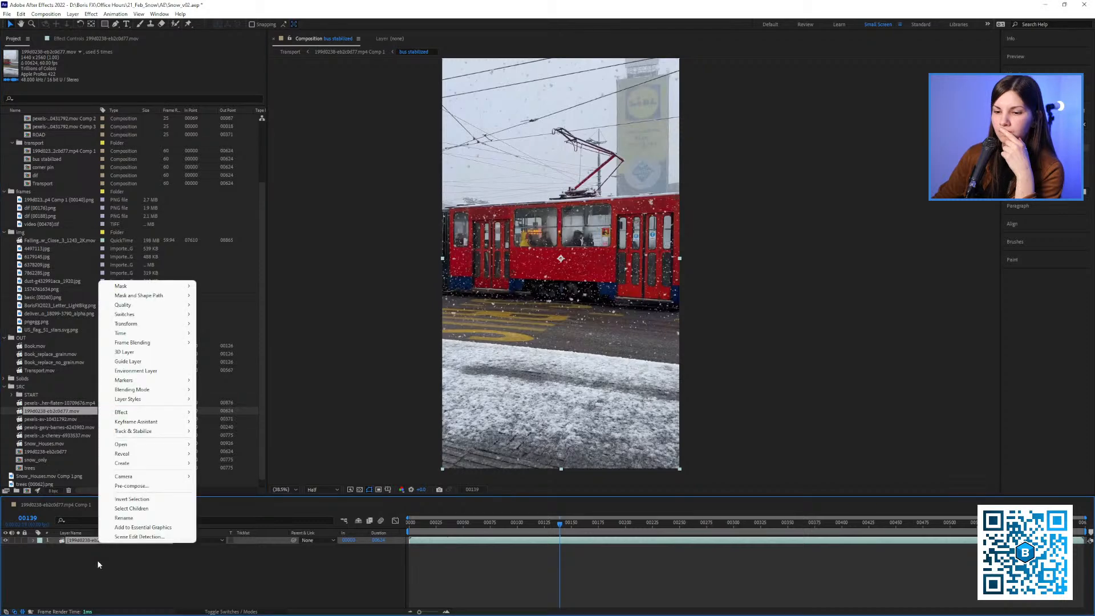
left_click(98, 562)
left_click(85, 545)
key("s")
left_click(96, 39)
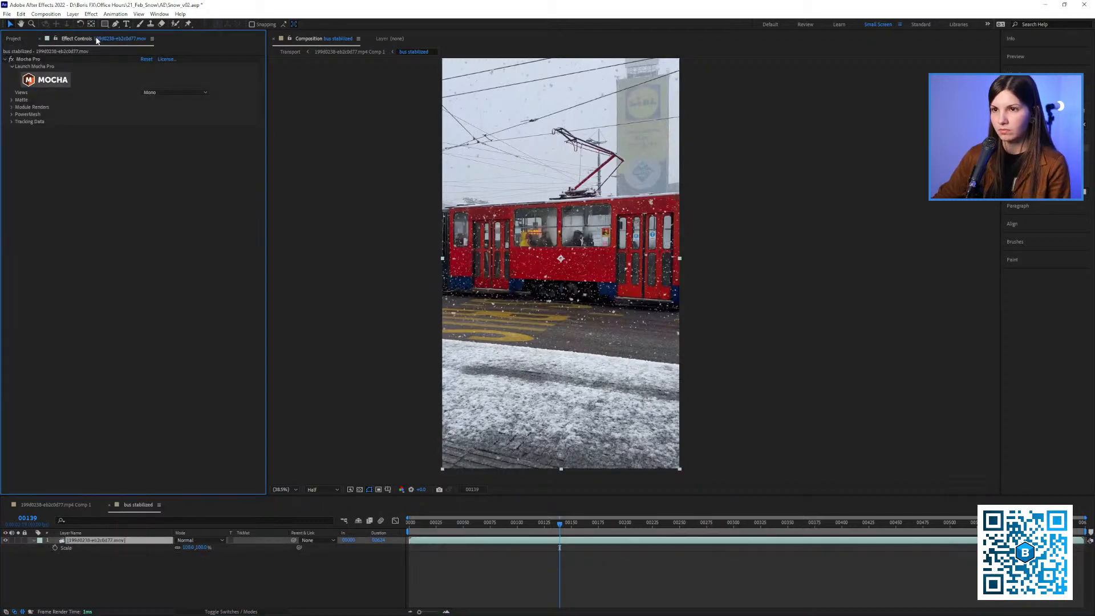
left_click(46, 82)
left_click(596, 318)
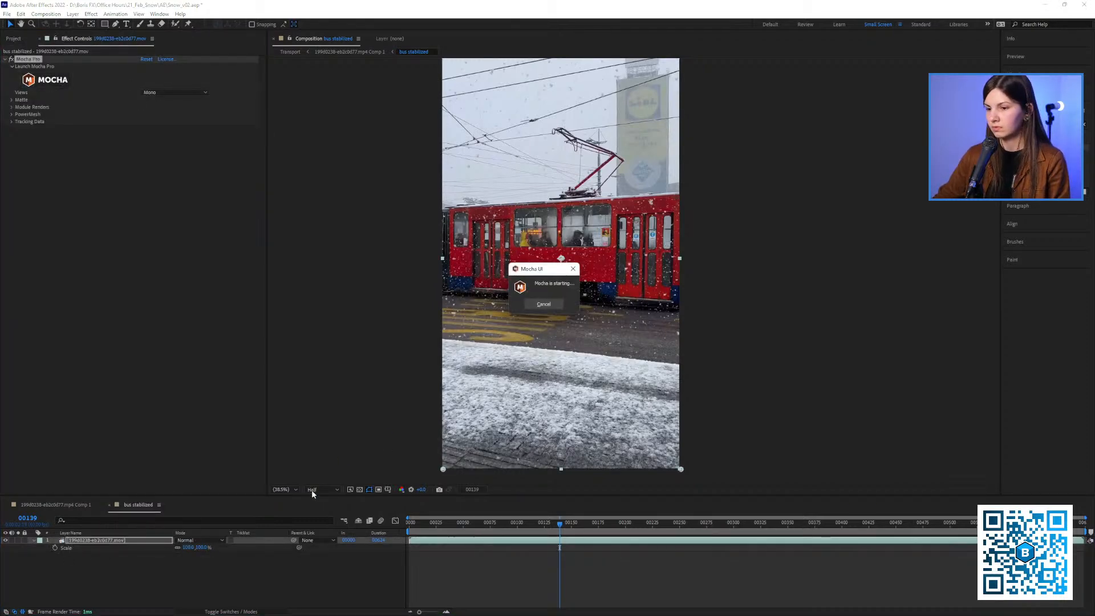
left_click(546, 305)
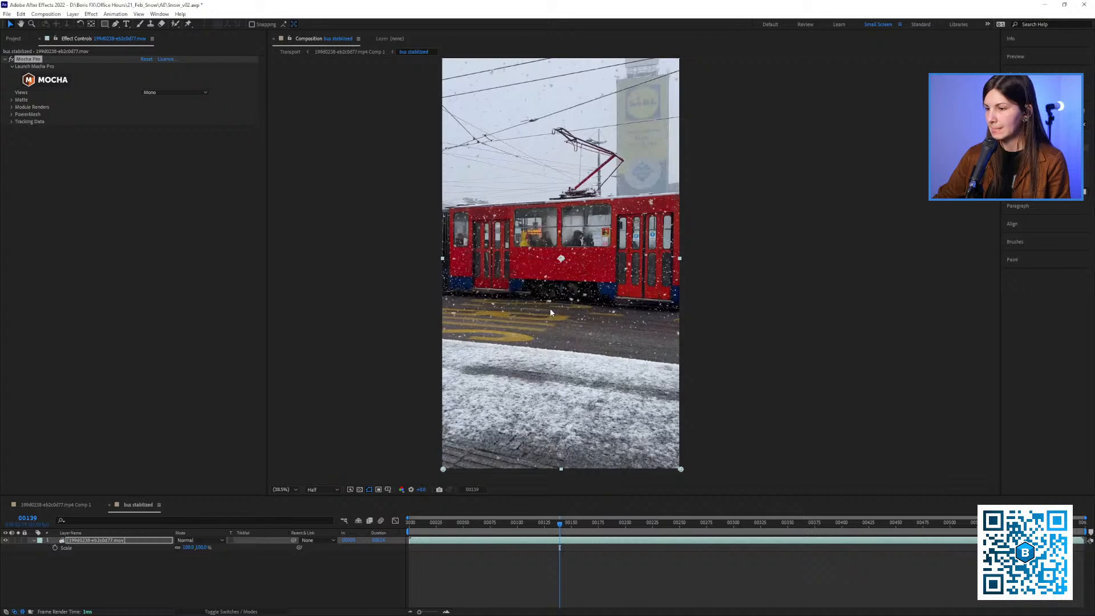
Set the preview resolution to Full, go to frame 0, and launch Mocha Pro from the footage layer's effect
left_click(323, 489)
left_click(323, 509)
left_click_drag(418, 524, 380, 526)
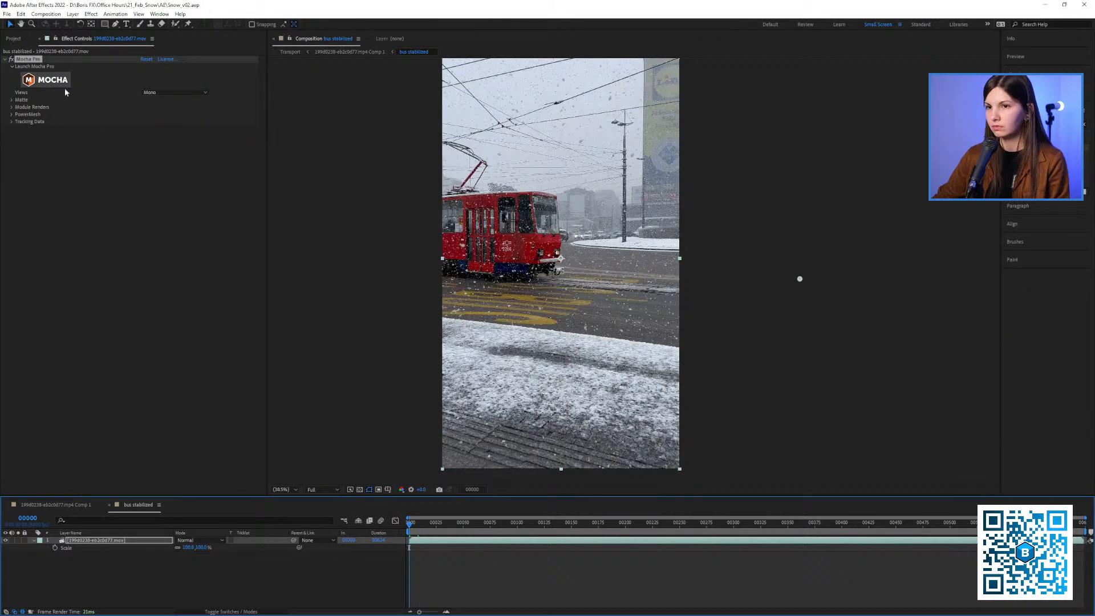
left_click(57, 82)
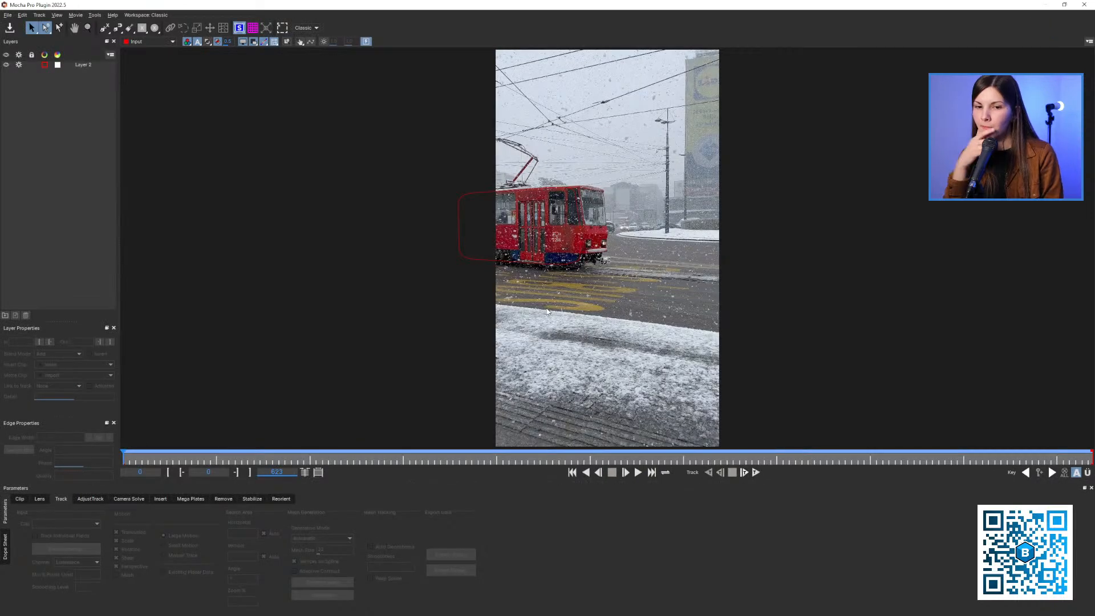
Select Layer 2's tram spline in Mocha Pro and review its track up to frame 117
key("x")
left_click_drag(544, 197, 497, 200)
left_click(90, 66)
key("z")
left_click_drag(388, 217, 405, 214)
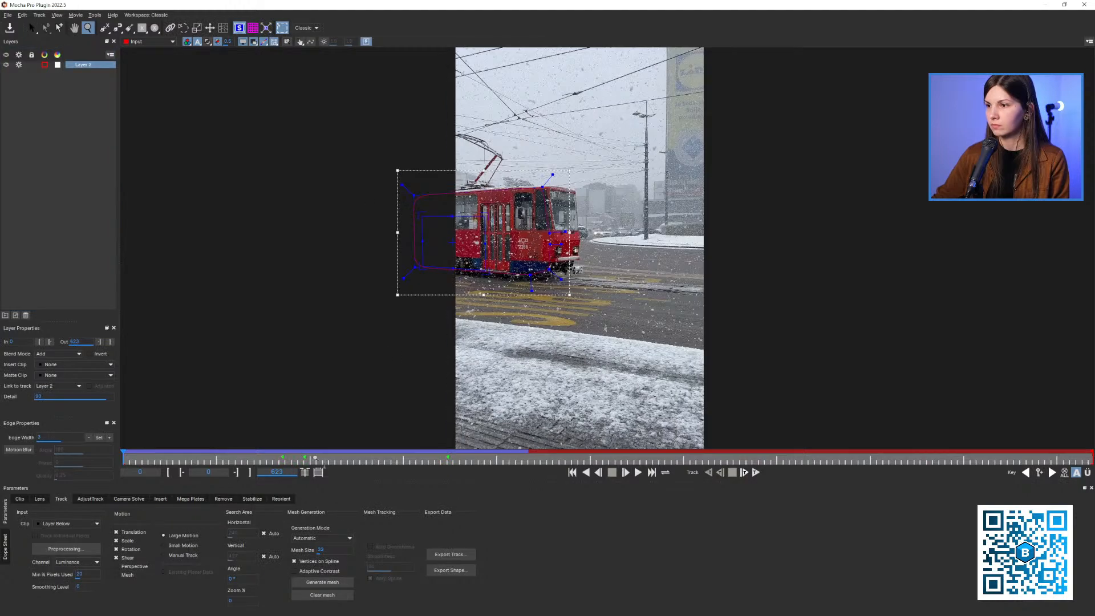
left_click_drag(187, 454, 305, 457)
key("x")
left_click_drag(507, 339, 437, 363)
key("z")
key("x")
Export Layer 2's tracking data to the clipboard in the After Effects CC Power Pin format and close Mocha Pro
left_click(451, 554)
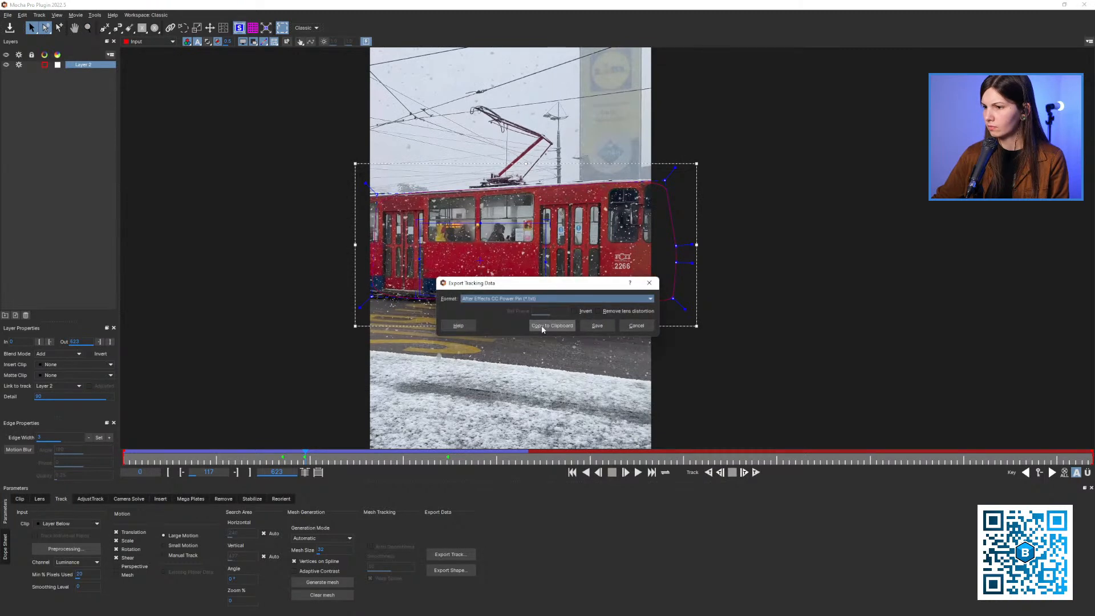
left_click(542, 326)
left_click(1083, 4)
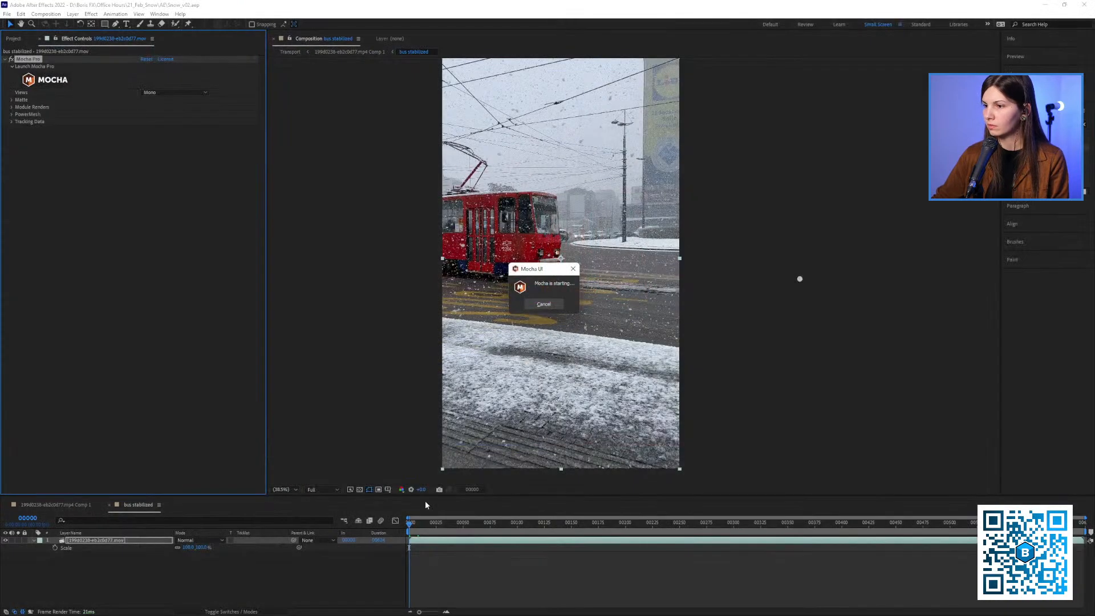
Duplicate the tram footage layer in "bus stabilized" and hide the lower copy
left_click(173, 570)
left_click(123, 541)
key("ctrl+d")
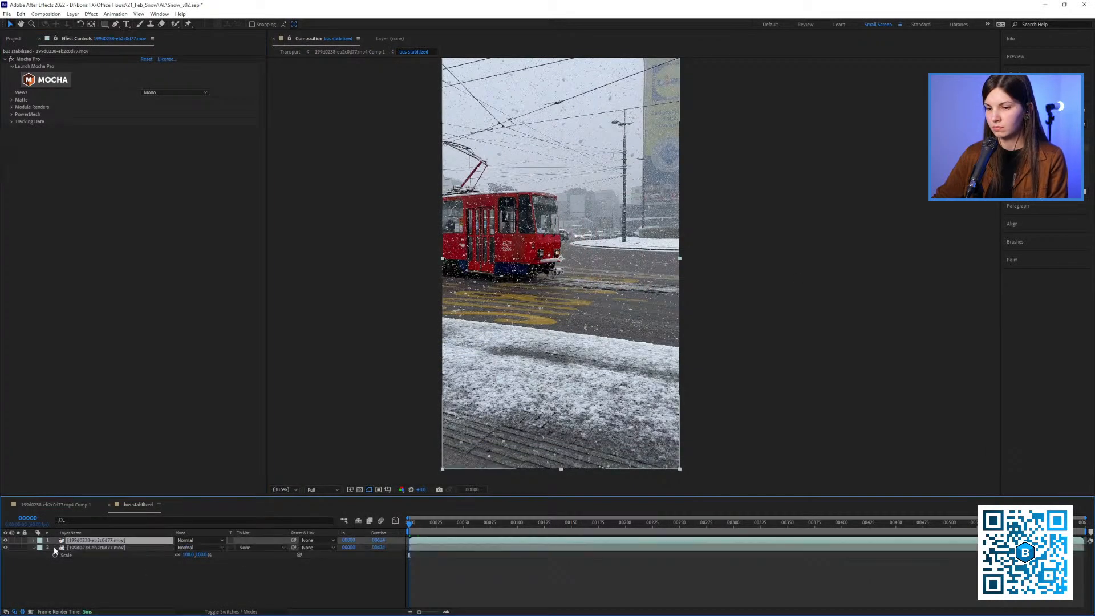
left_click(6, 548)
Try the exported CC Power Pin data with Unstretch on the upper footage layer, scrub the result, and undo the changes
left_click(86, 541)
key("ctrl+v")
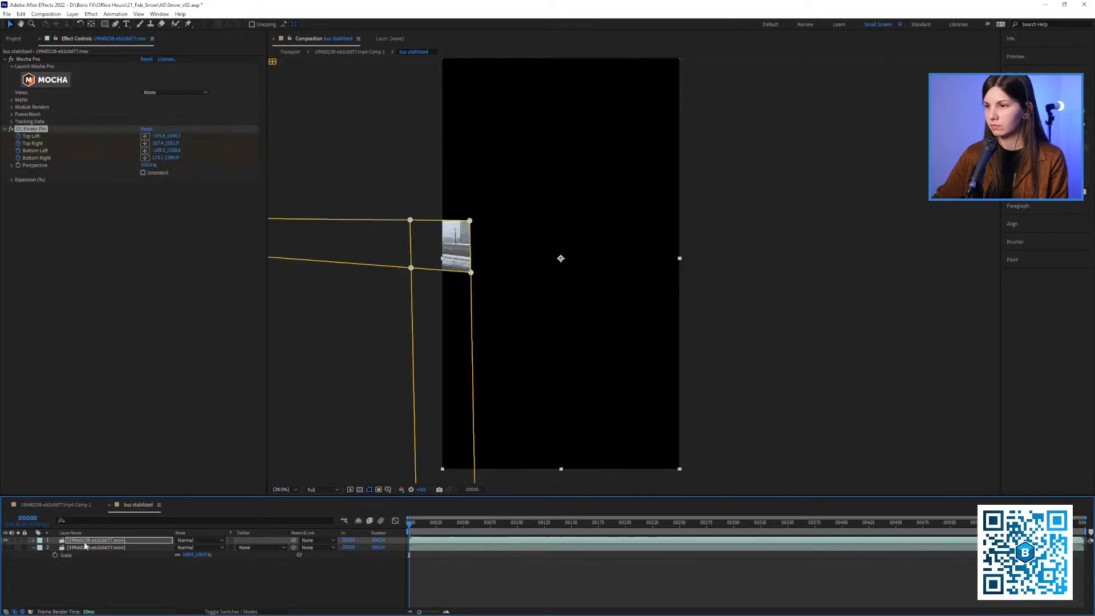
left_click(147, 176)
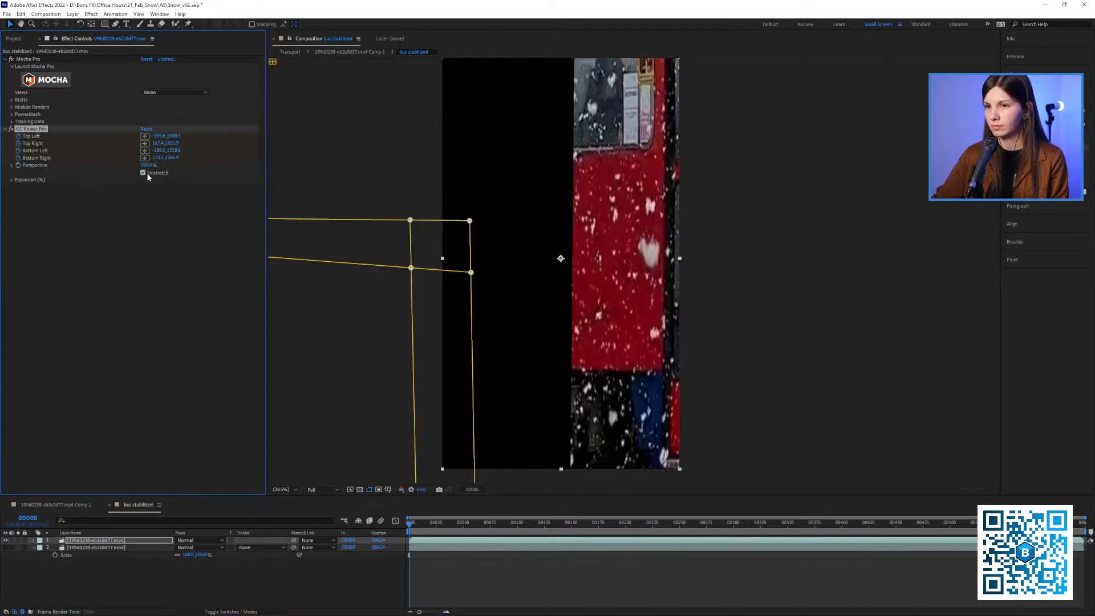
left_click_drag(420, 529, 502, 519)
key("ctrl+z")
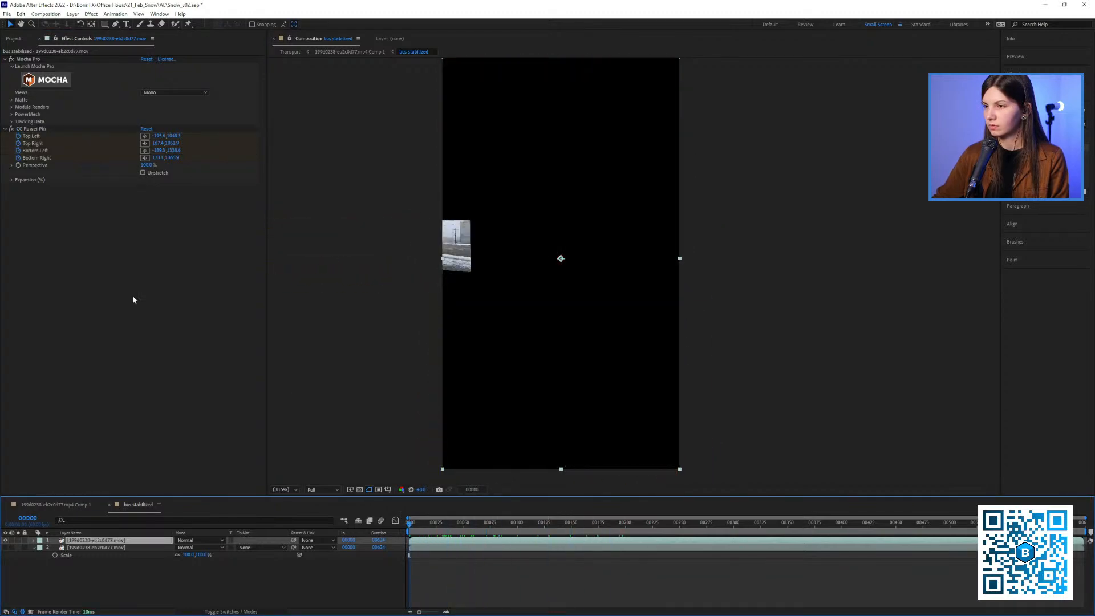
key("ctrl+z")
Reopen the upper tram footage layer in Mocha Pro and go to frame 119 of Layer 2's track
left_click(70, 79)
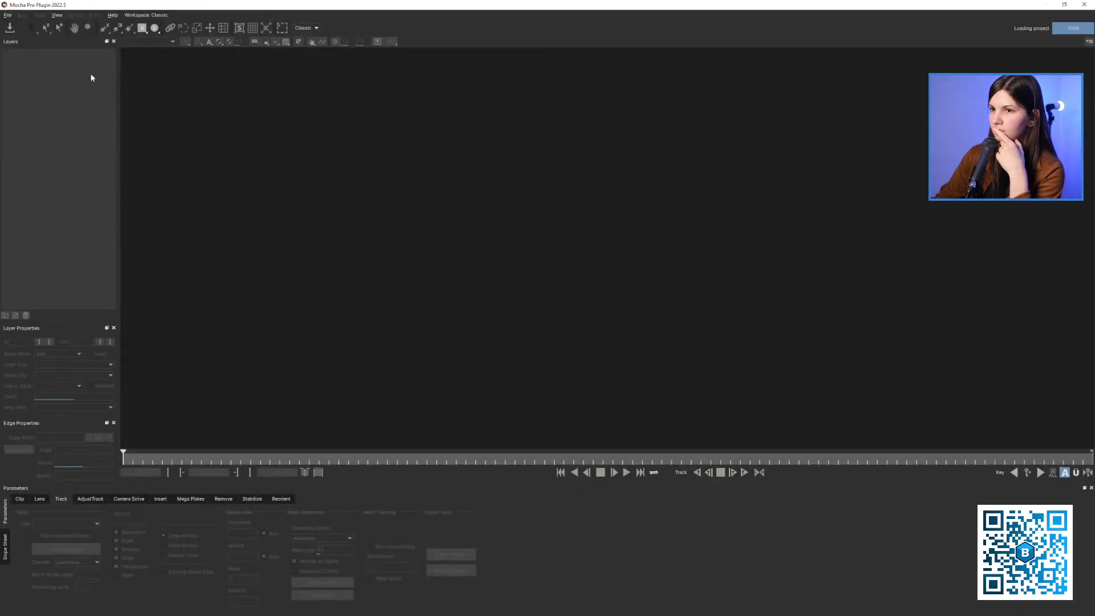
left_click_drag(451, 179, 401, 192)
left_click(301, 456)
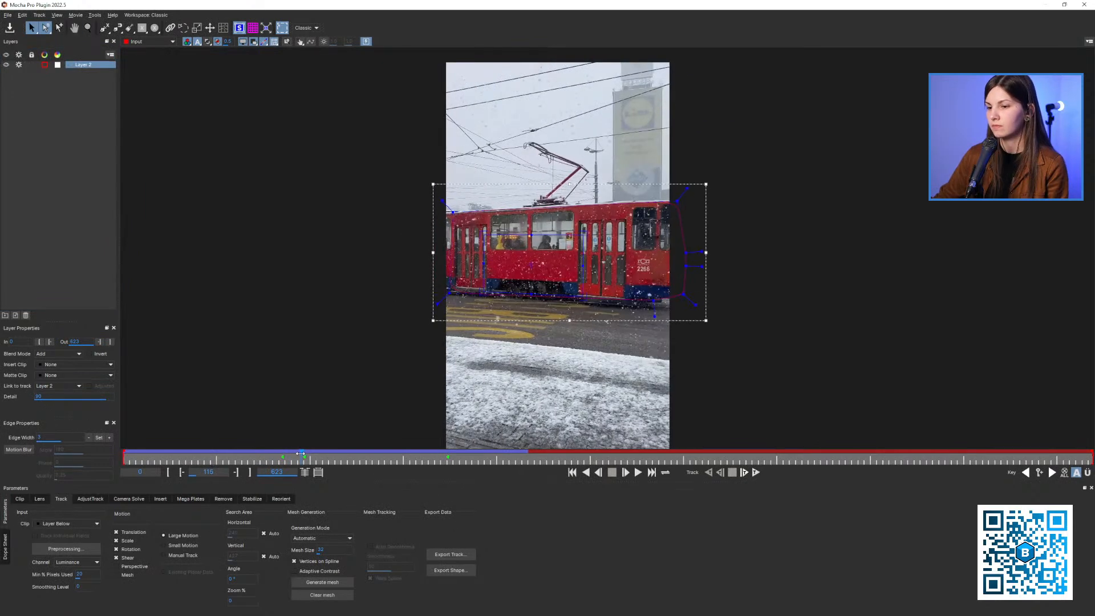
left_click_drag(299, 455, 308, 455)
key("z")
left_click_drag(534, 359, 531, 304)
key("x")
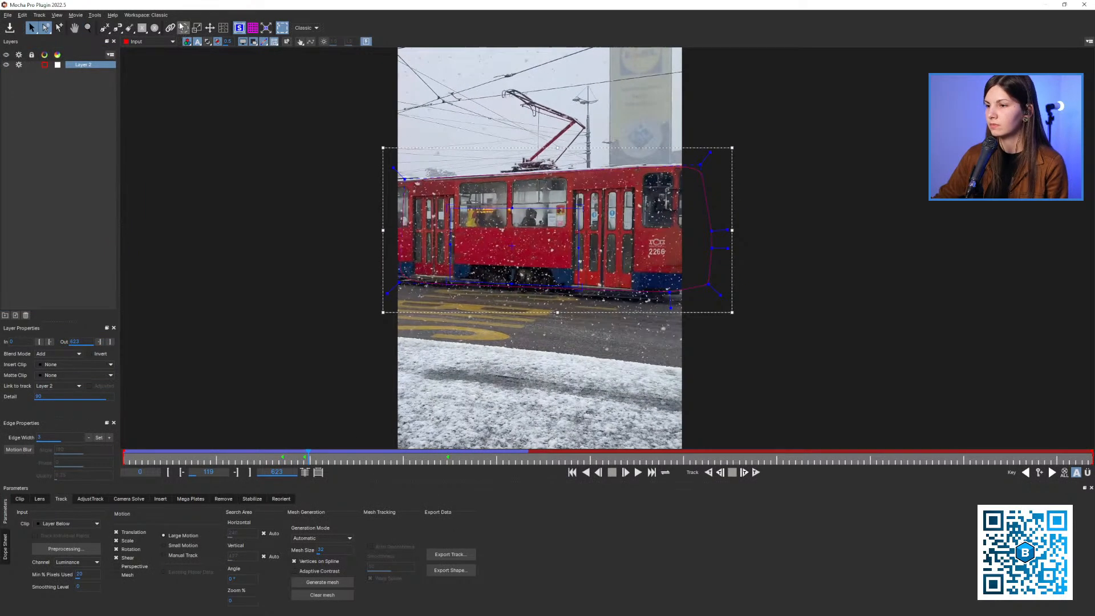
Align Layer 2's tracking surface to the full image edges at frame 119, then save and close Mocha Pro
left_click(265, 30)
key("x")
left_click_drag(379, 297, 364, 335)
key("z")
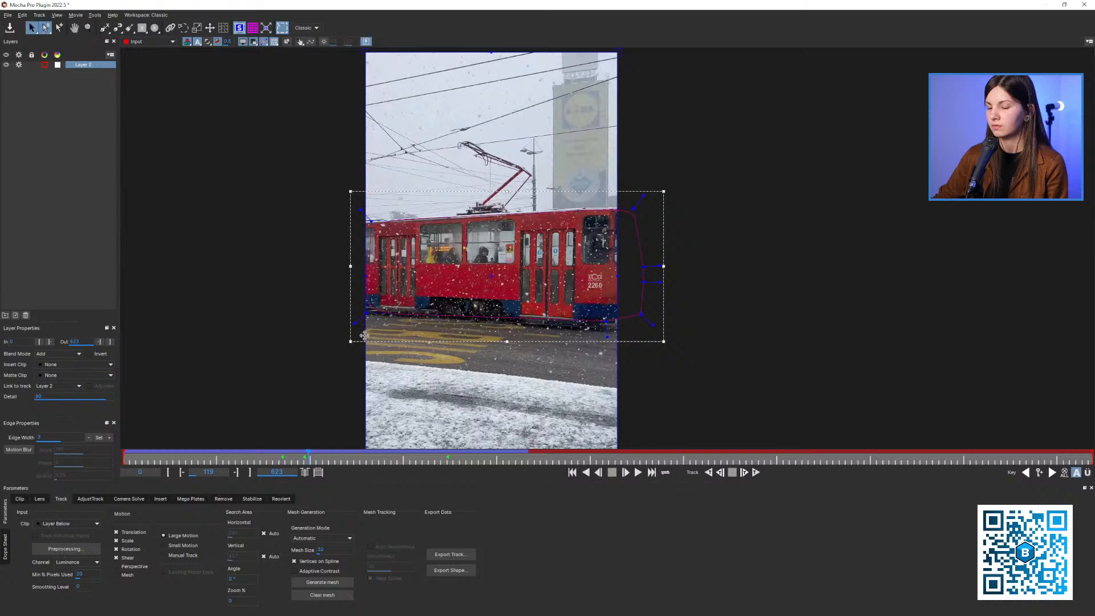
key("Left")
key("Right")
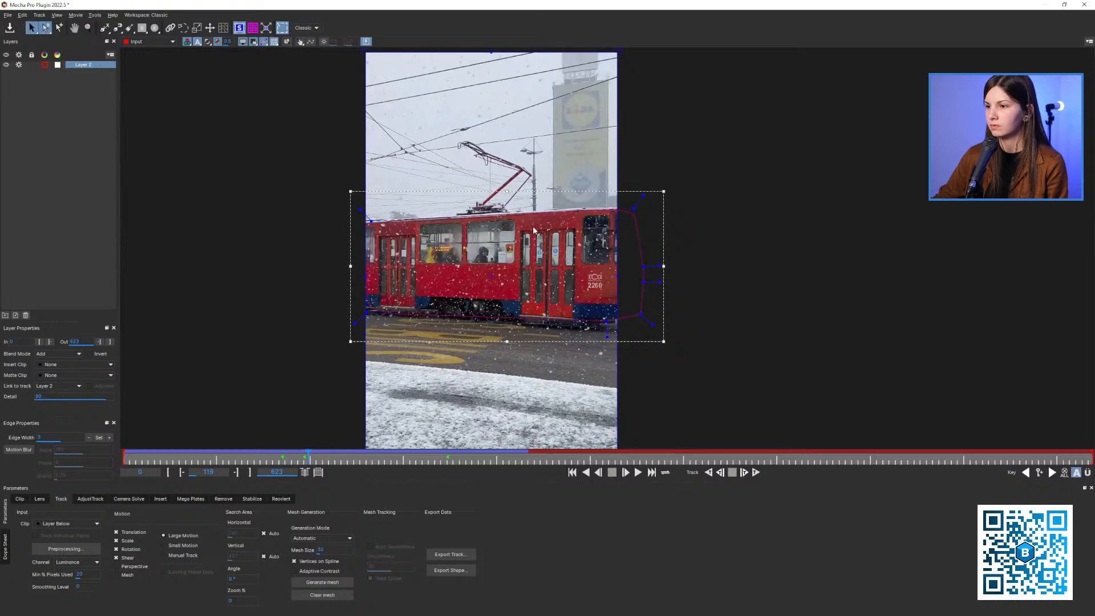
left_click(1084, 5)
left_click(664, 327)
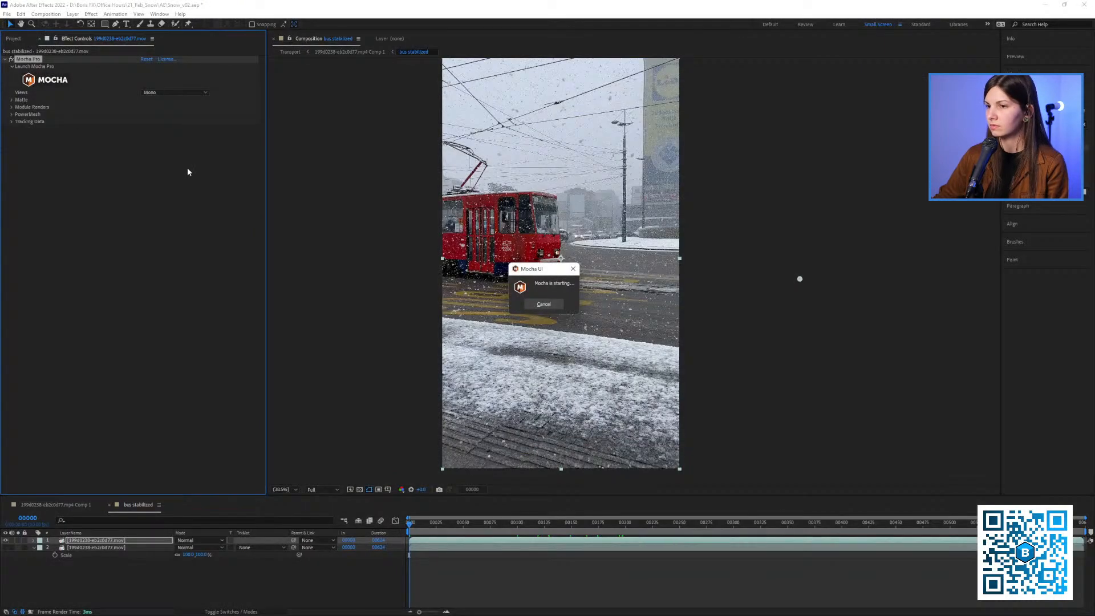
Create track data from the Mocha Pro track on the upper footage layer and turn off Invert
left_click(12, 122)
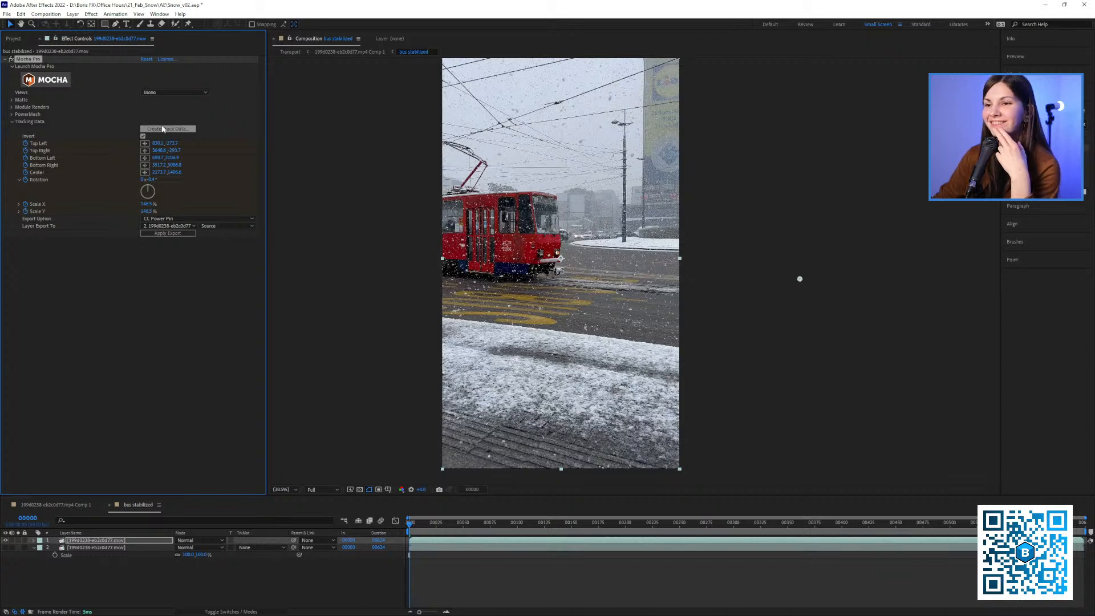
left_click(163, 129)
left_click(562, 313)
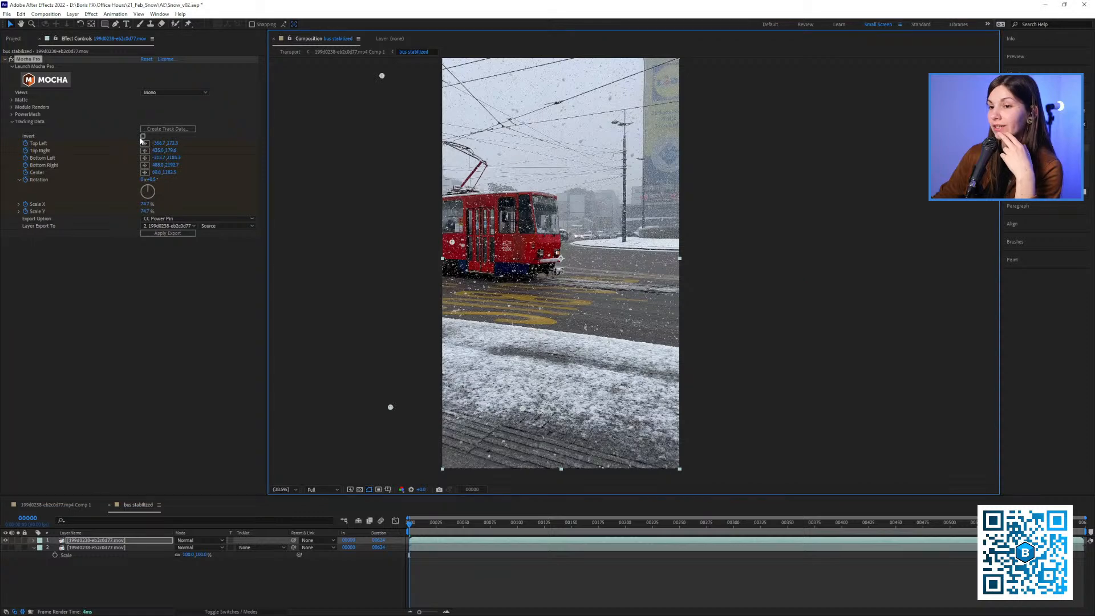
left_click_drag(430, 536, 472, 534)
key("slash")
Apply the Mocha tracking data as a CC Power Pin export to layer 1, starting at frame 0
left_click(168, 225)
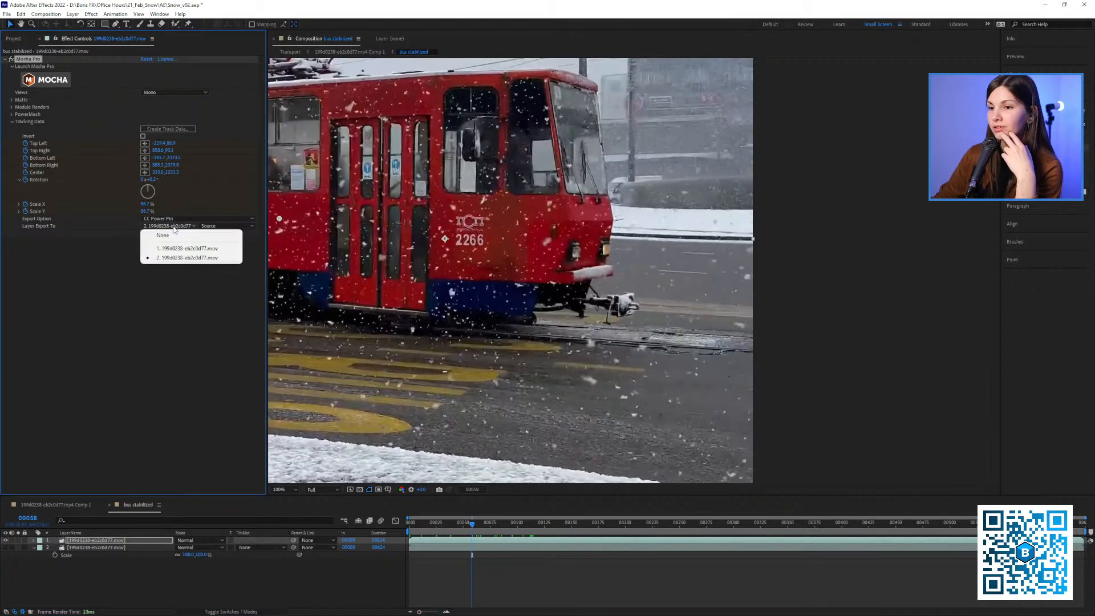
left_click(168, 249)
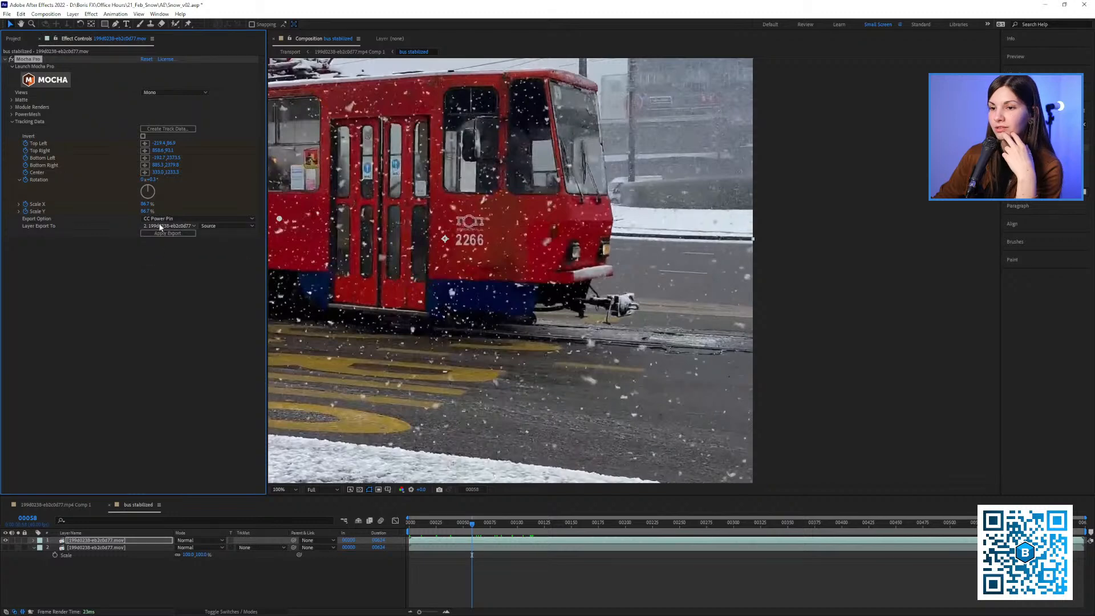
left_click(169, 226)
left_click(171, 248)
left_click_drag(351, 259, 456, 285)
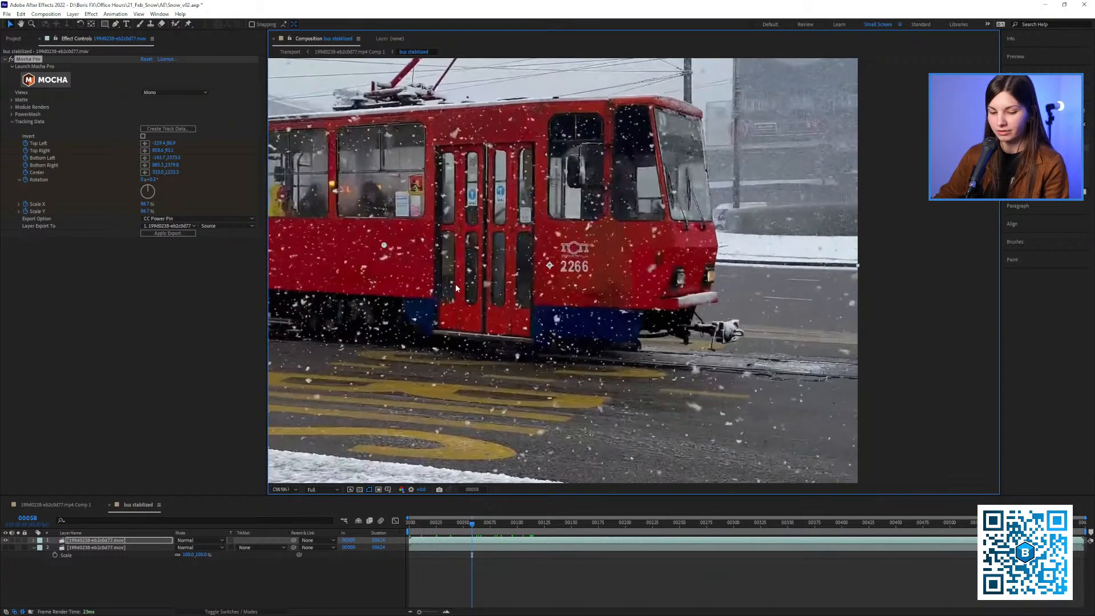
key("shift+slash")
left_click(171, 219)
left_click(171, 256)
left_click(170, 235)
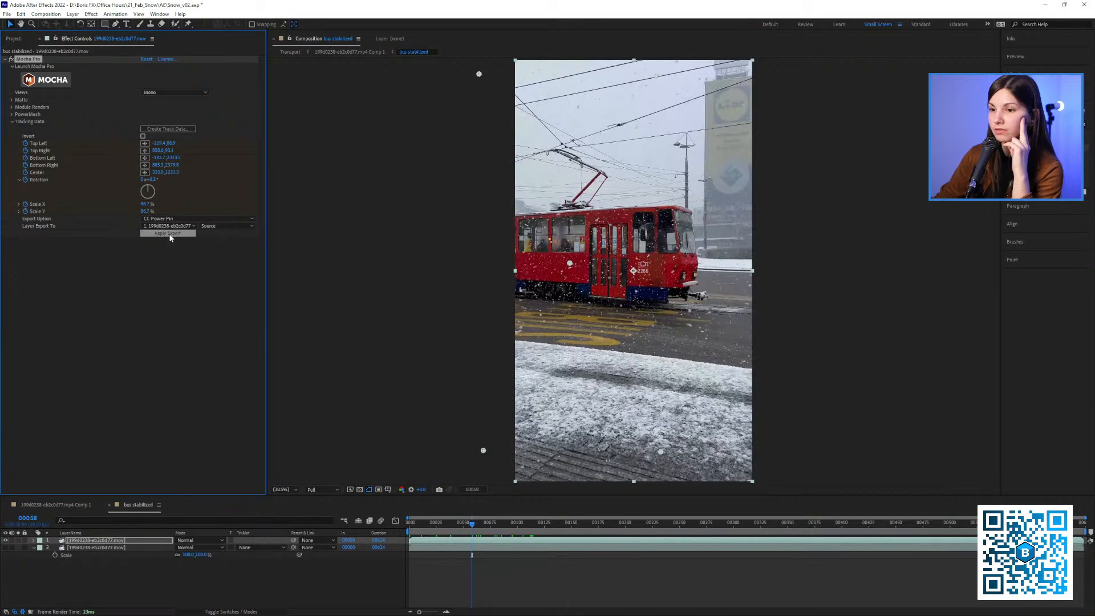
key("Home")
left_click(184, 233)
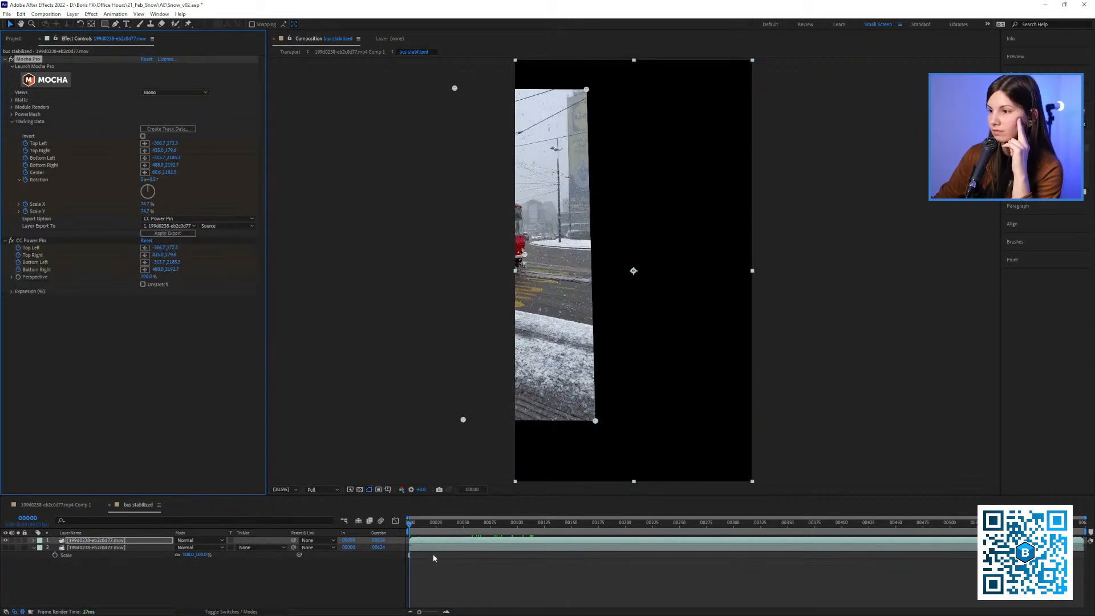
Enable Unstretch on the new CC Power Pin effect and scrub through the stabilized tram footage
key("space")
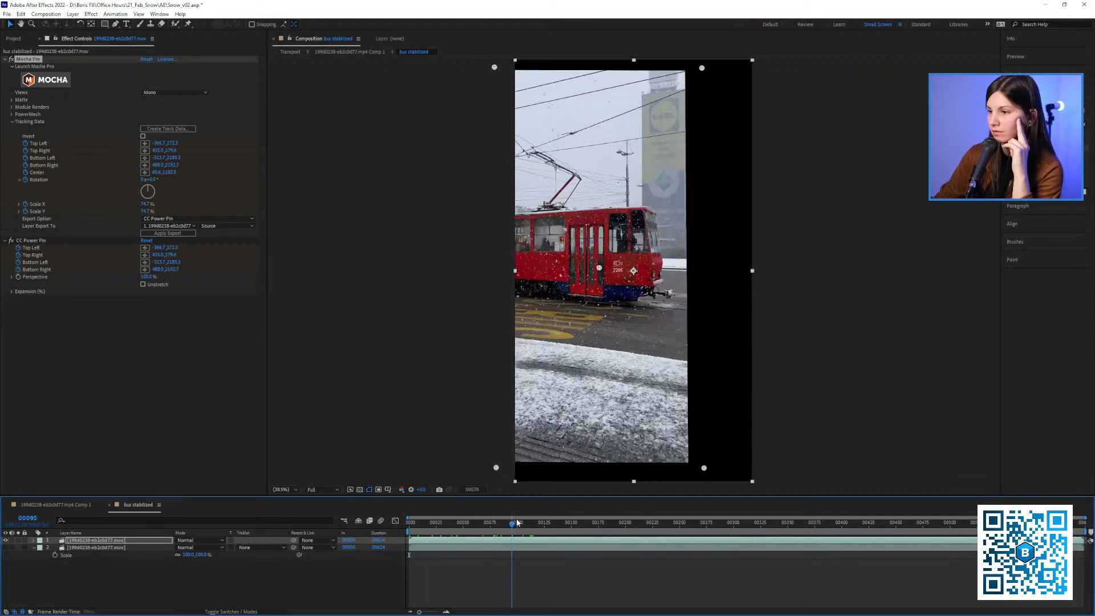
left_click(143, 284)
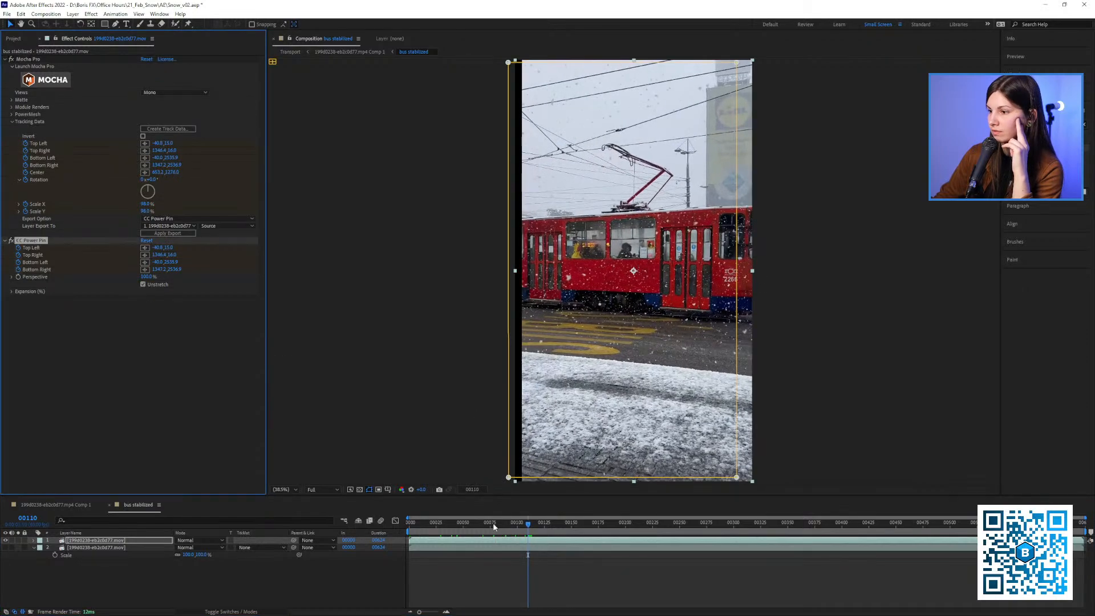
left_click_drag(515, 540, 540, 531)
left_click_drag(593, 365, 534, 367)
Pre-compose the upper footage layer with its effects and paste a CC Power Pin copy onto the pre-comp with Unstretch off
left_click(168, 540)
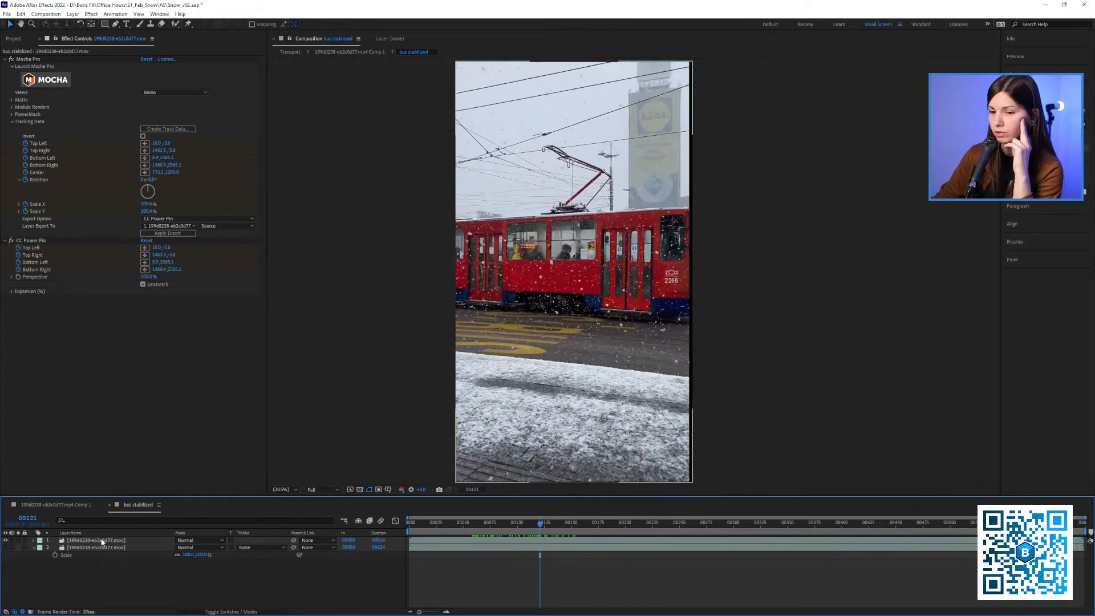
left_click(30, 241)
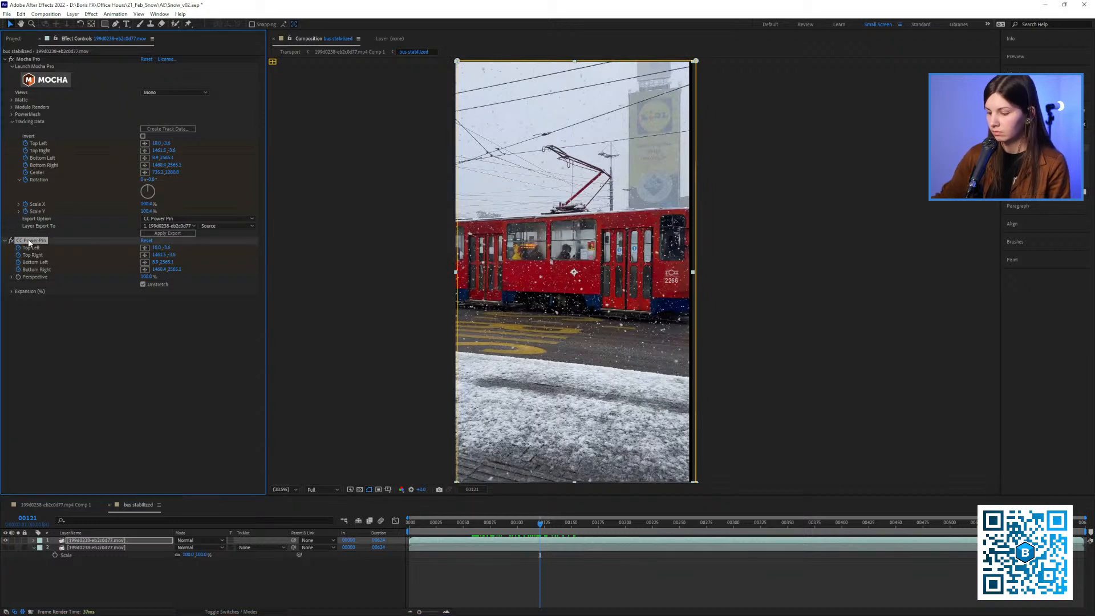
right_click(95, 540)
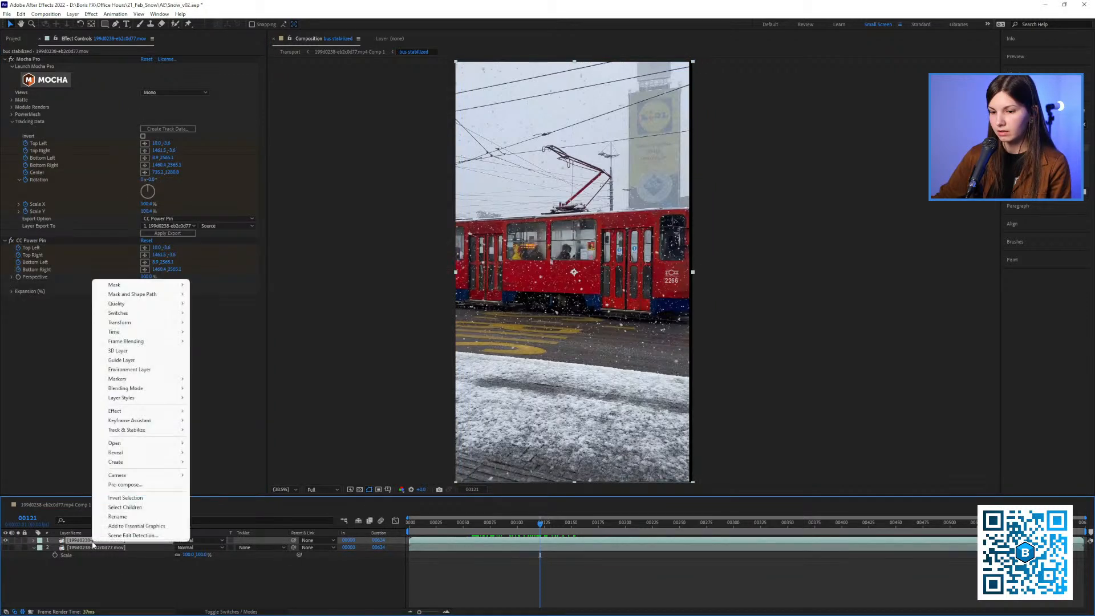
left_click(124, 491)
left_click(535, 407)
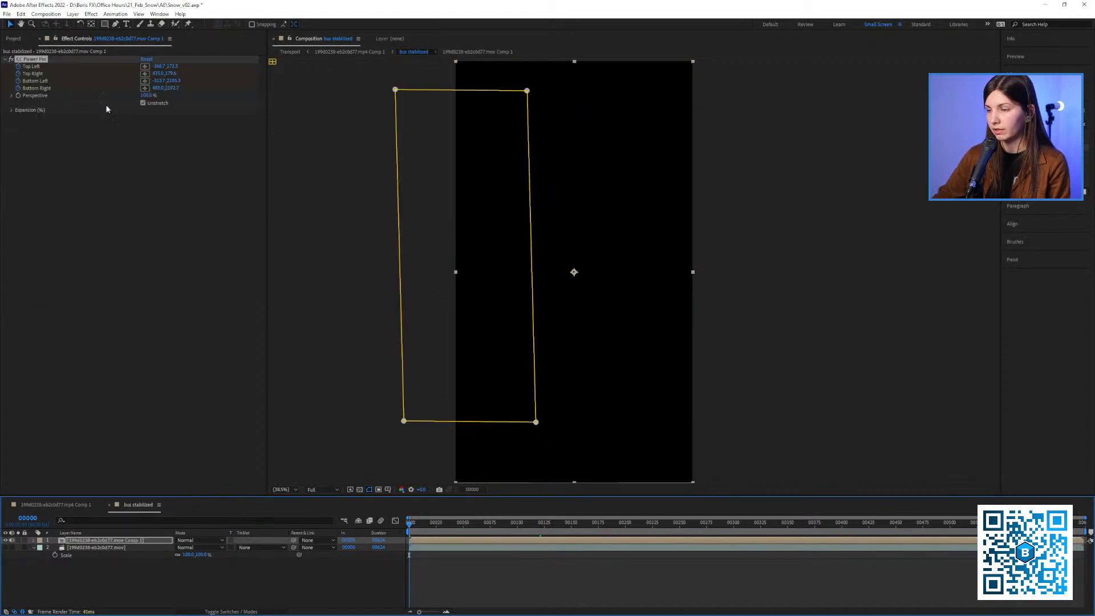
left_click(150, 105)
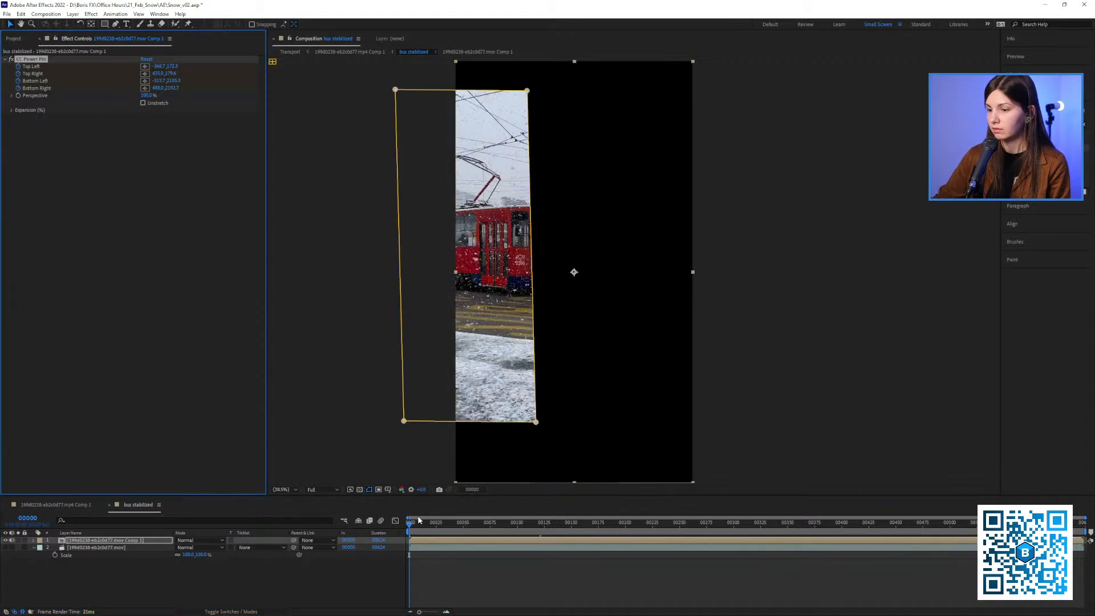
Show the original footage layer beneath the pre-comp, then open the pre-comp and inspect its stabilization around frame 107
left_click_drag(419, 521, 455, 524)
left_click(6, 548)
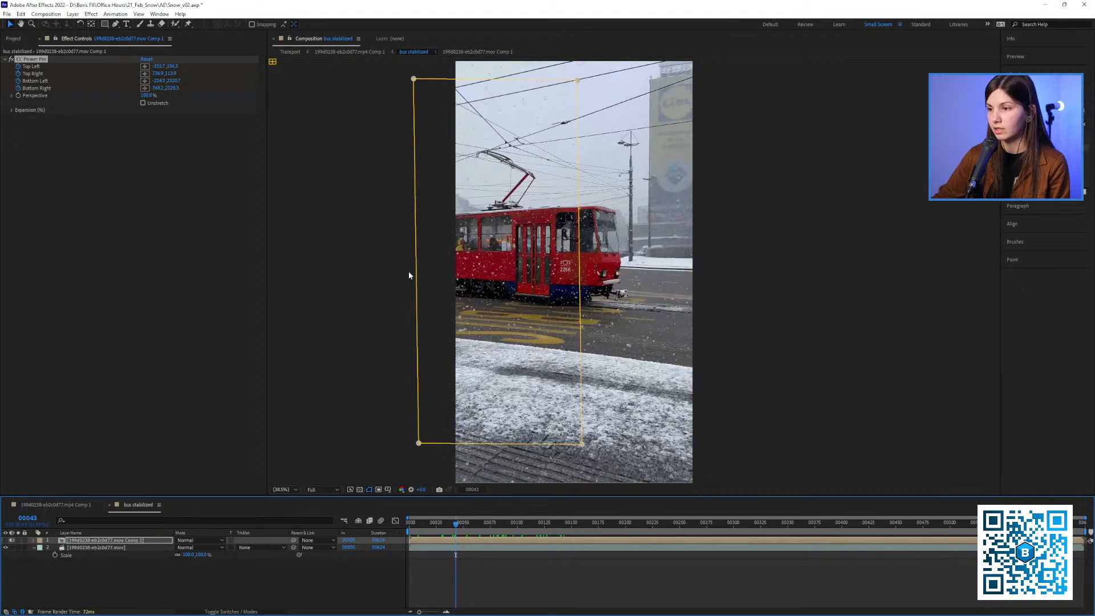
double_click(115, 540)
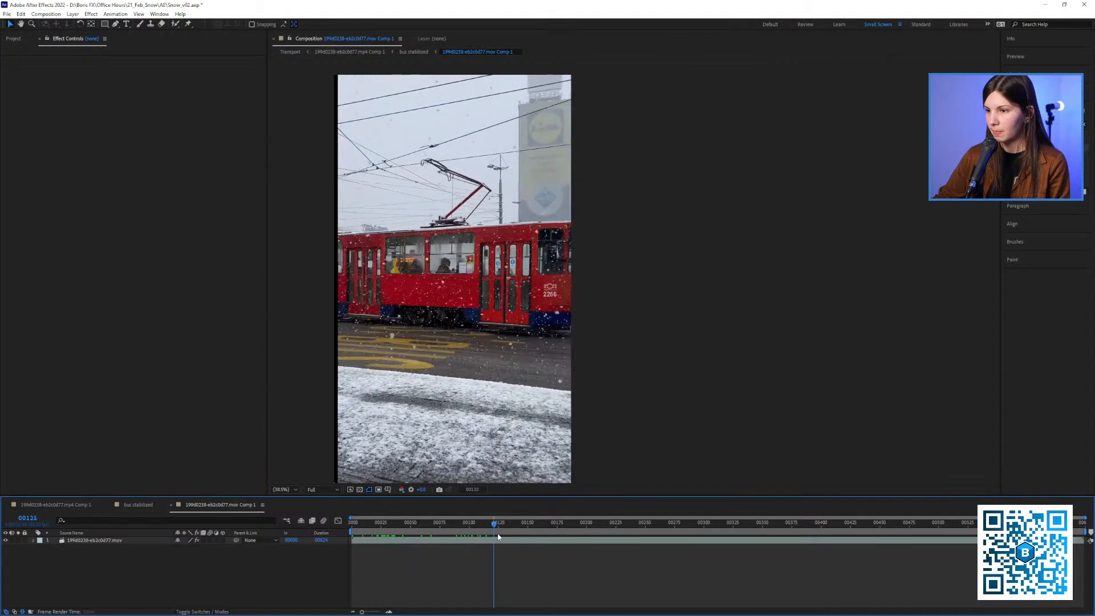
scroll(432, 320, "up", 3)
scroll(667, 298, "down", 4)
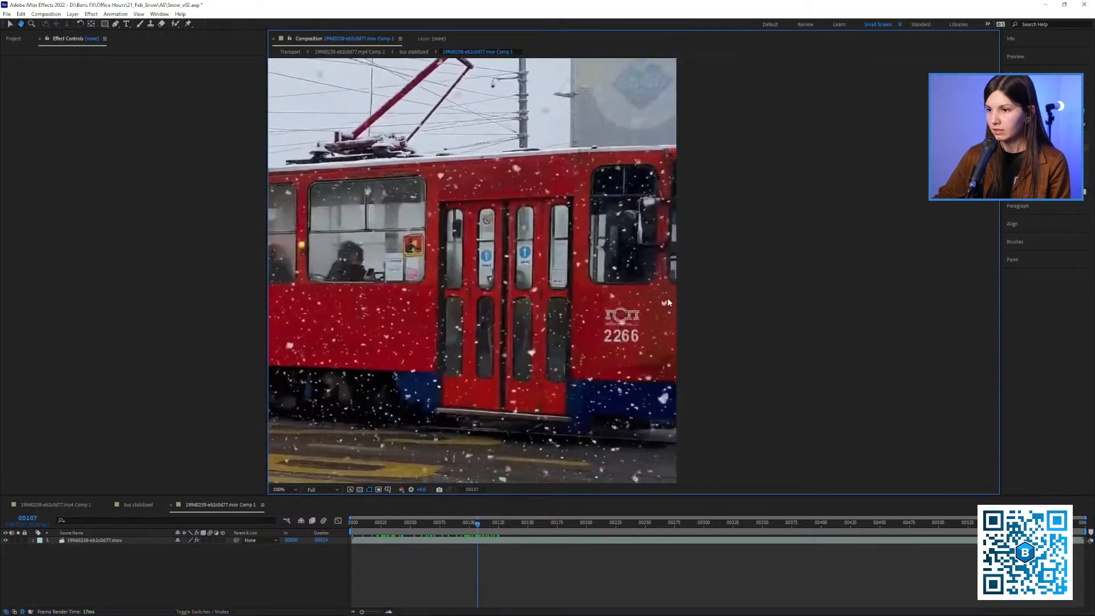
Apply the S_TimeAverage effect to the tram footage inside the pre-comp and set Ave Over Frames to 20
left_click(1038, 125)
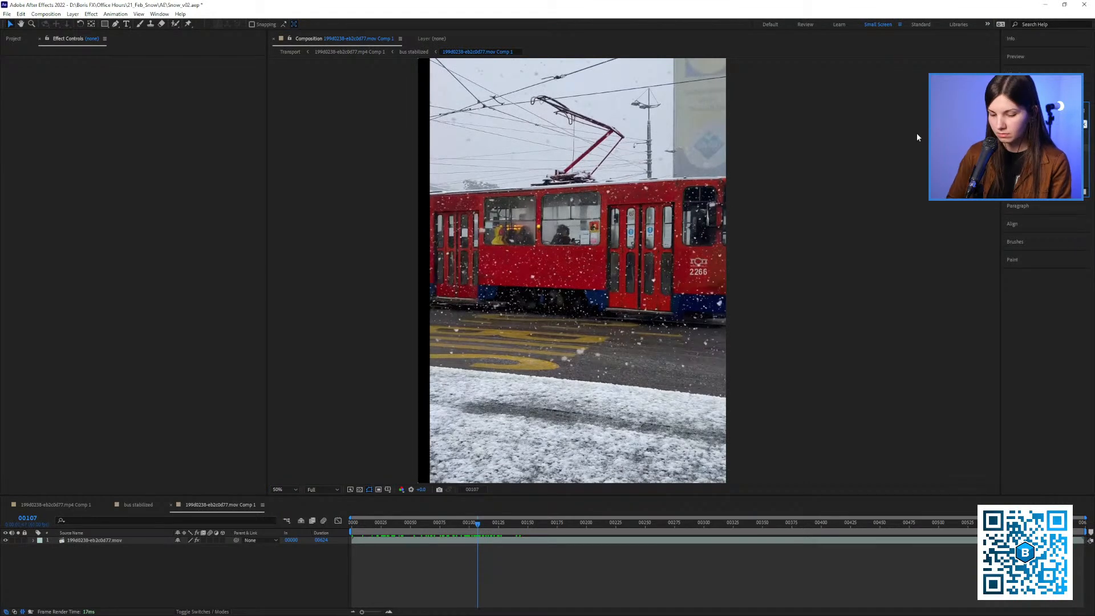
type("s_med")
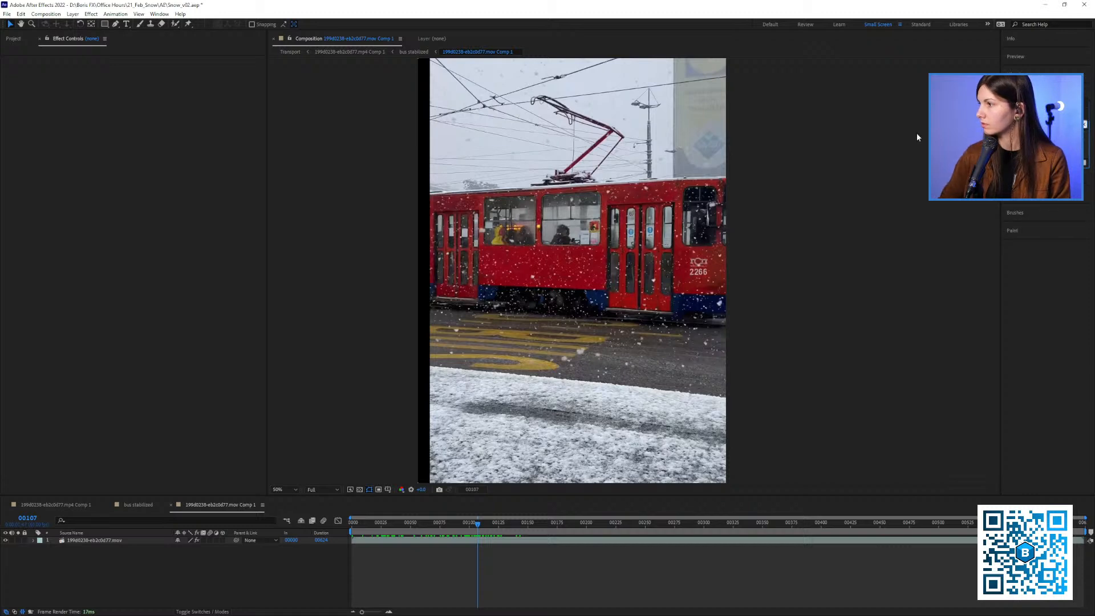
key("BackSpace")
type("d")
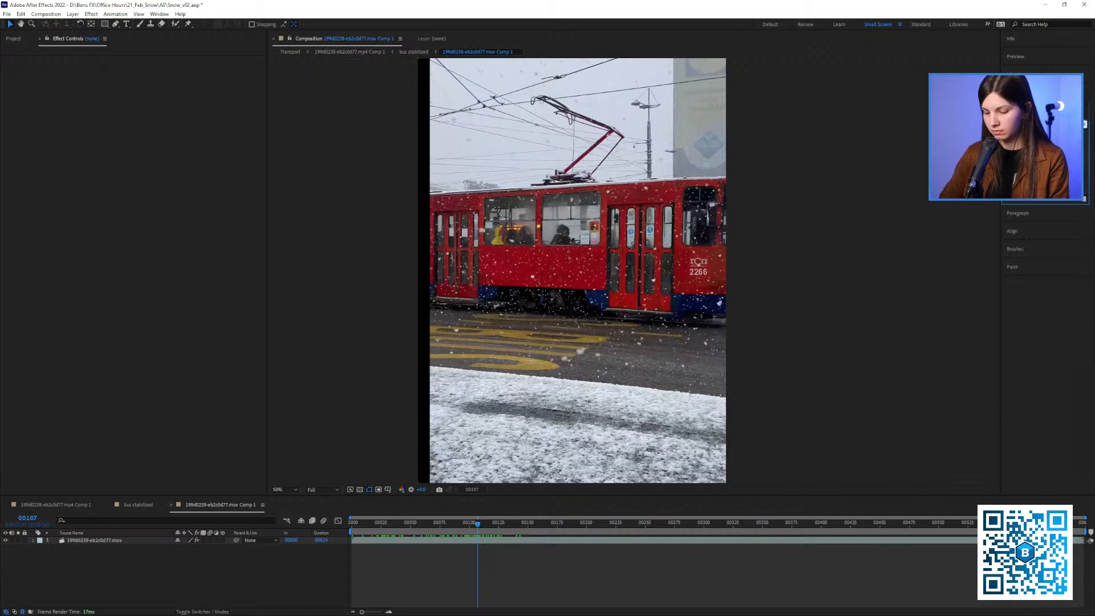
left_click_drag(742, 223, 701, 228)
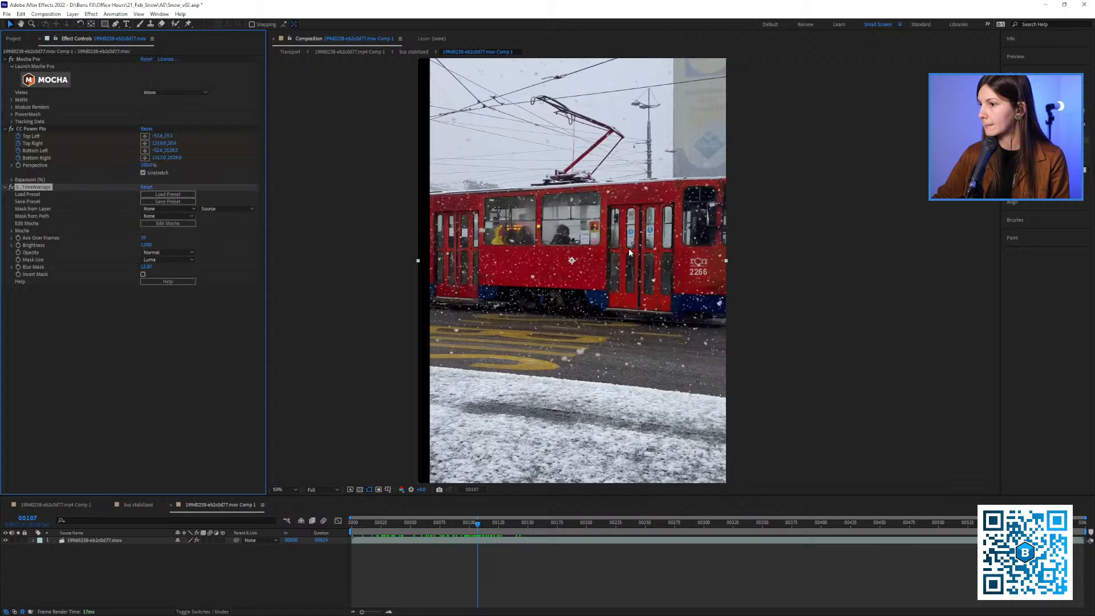
type("4")
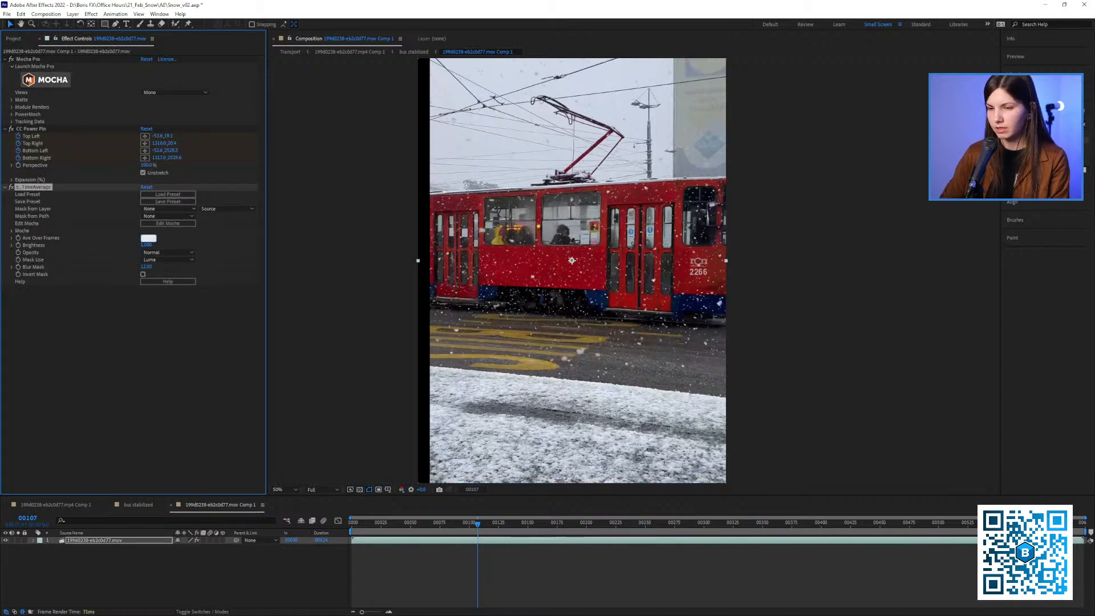
left_click(153, 333)
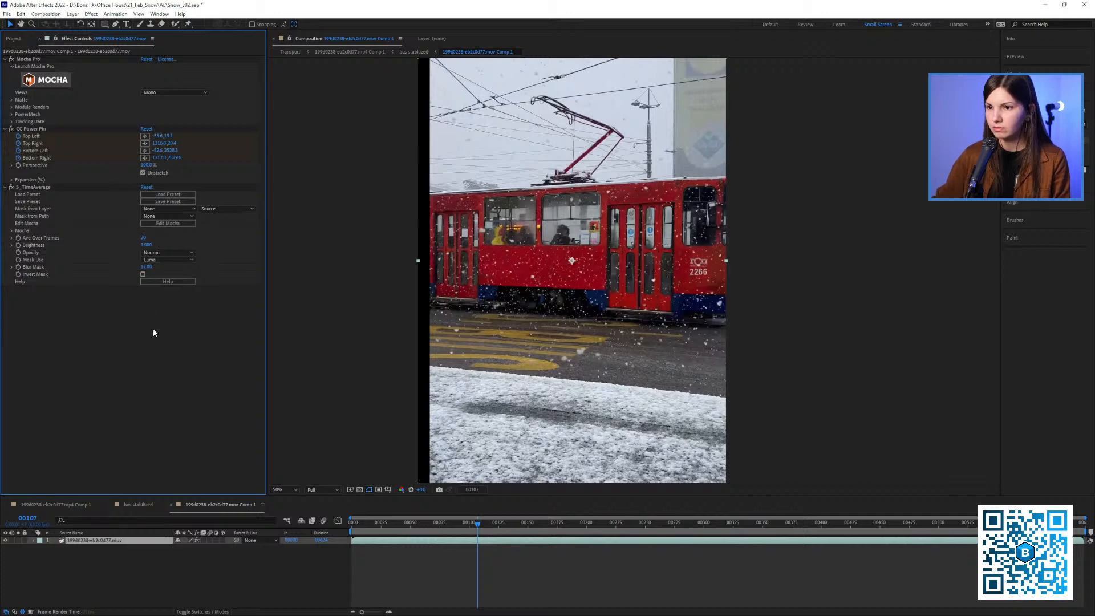
Return to frame 0 and cut the S_TimeAverage effect from the tram footage layer
left_click(36, 188)
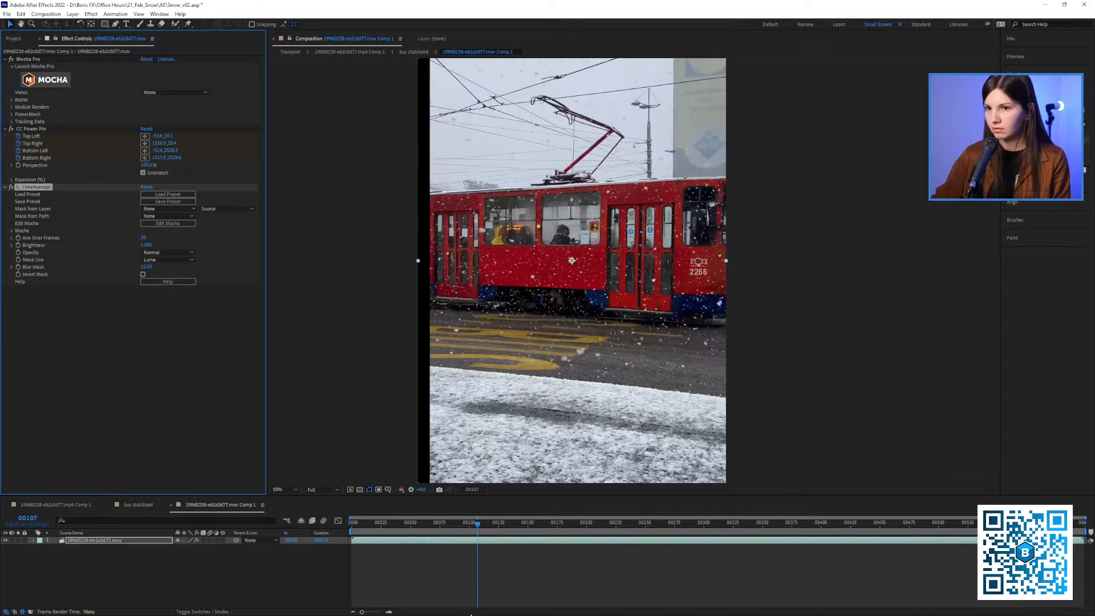
left_click_drag(359, 524, 345, 523)
left_click(128, 254)
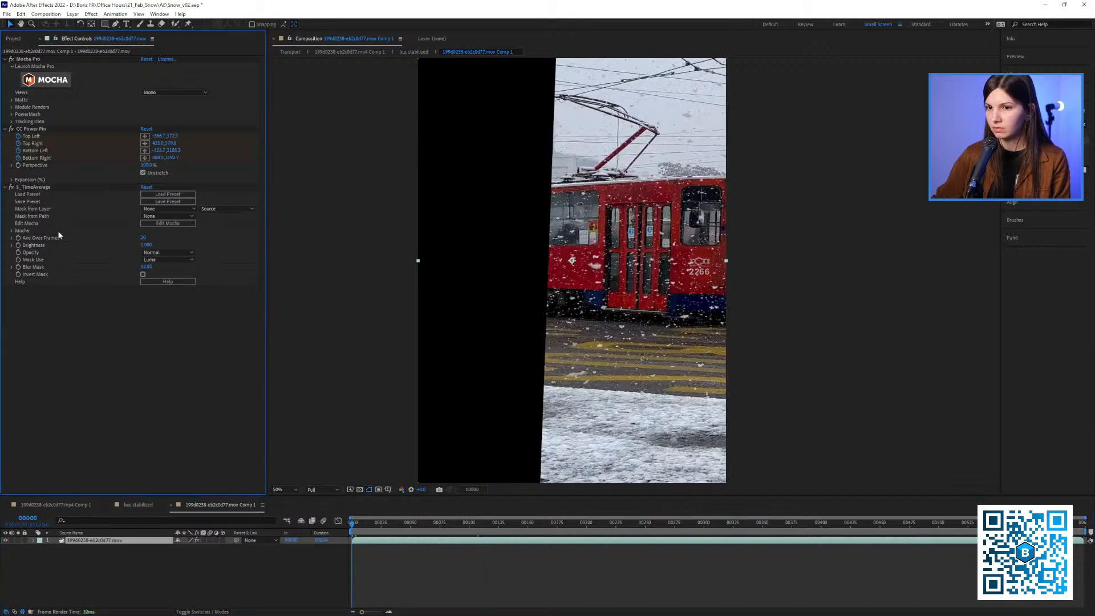
left_click(33, 191)
key("Delete")
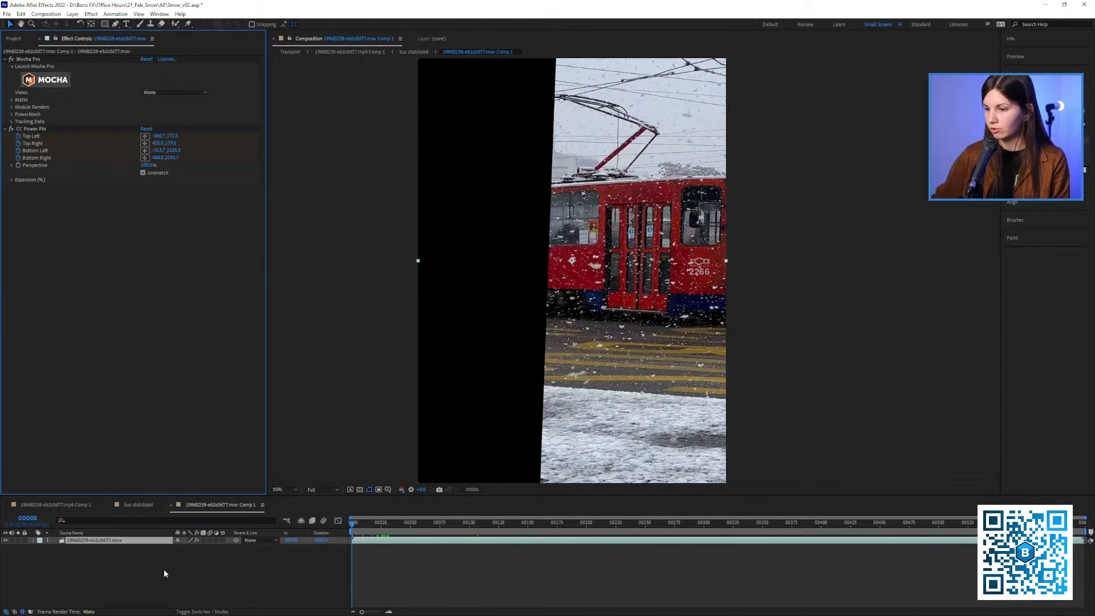
Pre-compose the tram footage layer with all attributes moved into the new composition, and paste the S_TimeAverage effect onto the pre-comp
right_click(134, 542)
left_click(160, 477)
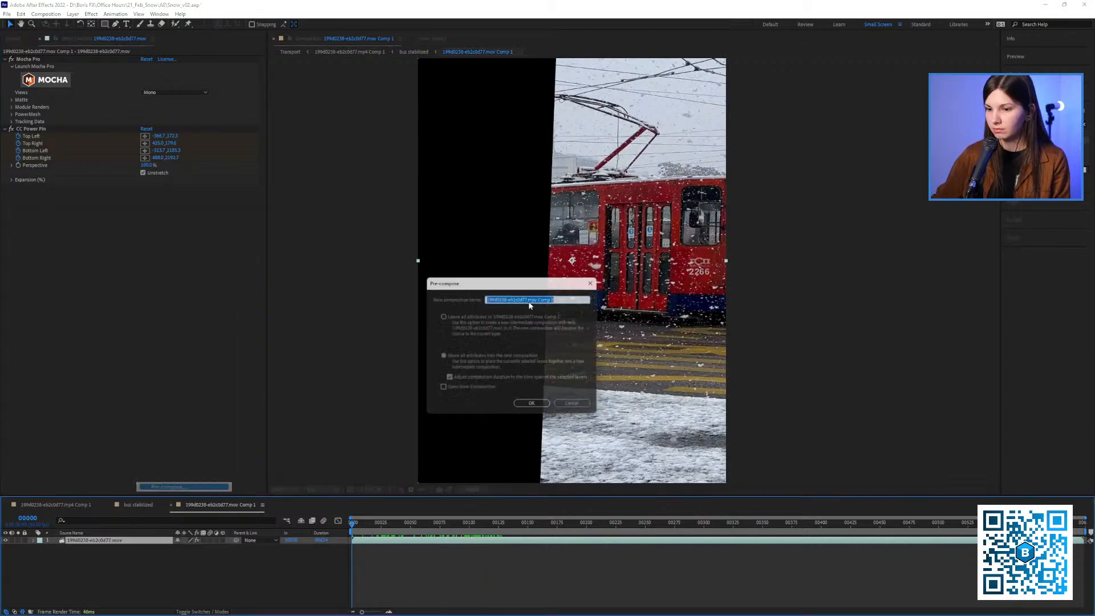
left_click(534, 407)
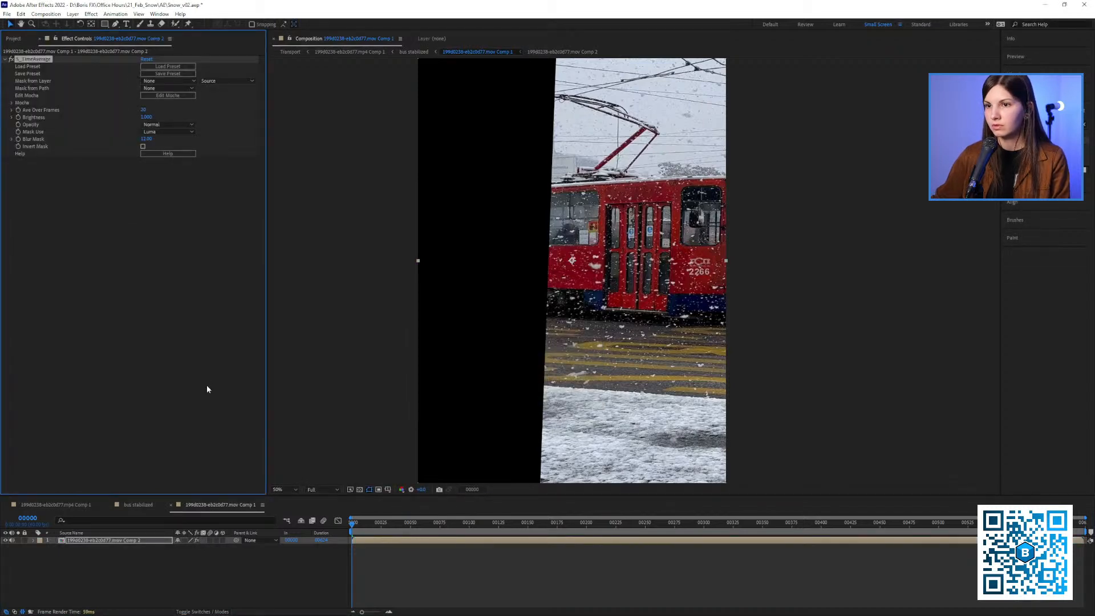
Clear the disk cache and preview the time-averaged tram from the start to about frame 126
key("ctrl+alt+KP_Divide")
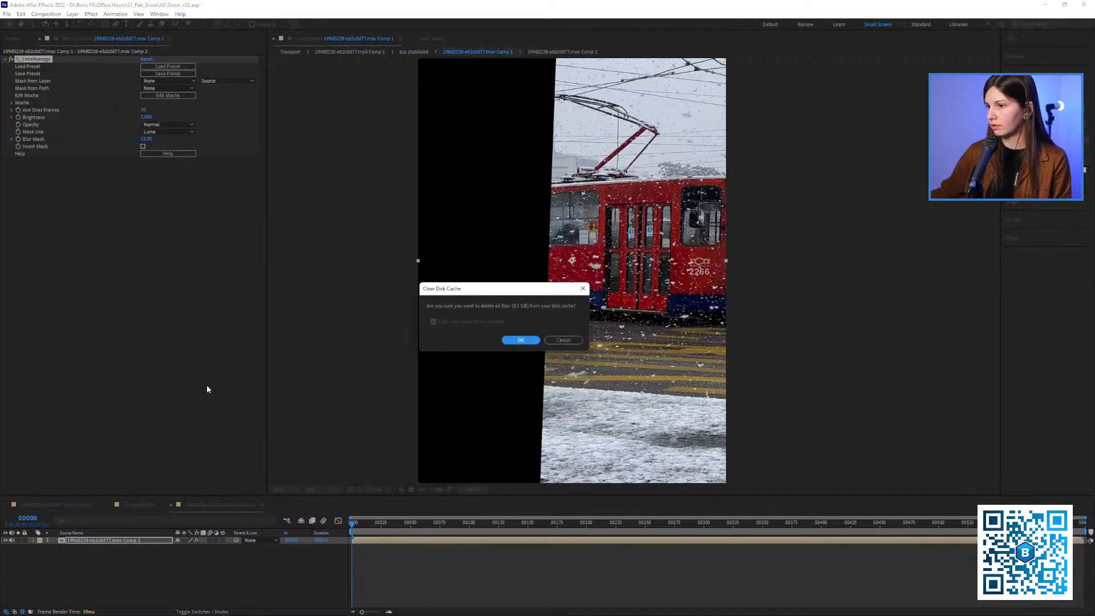
left_click(520, 340)
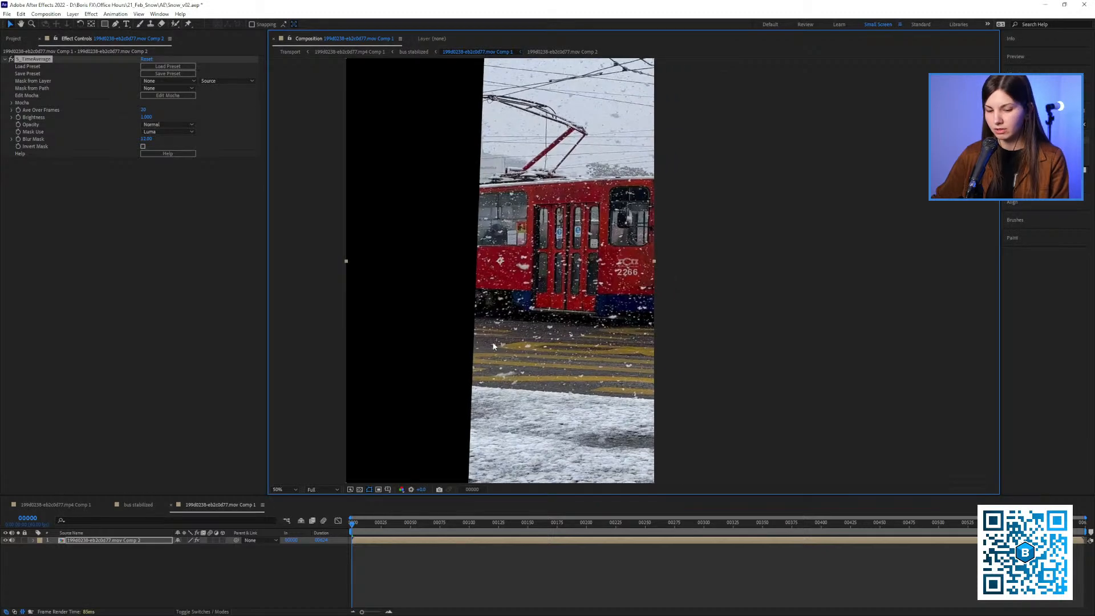
key("shift+slash")
key("space")
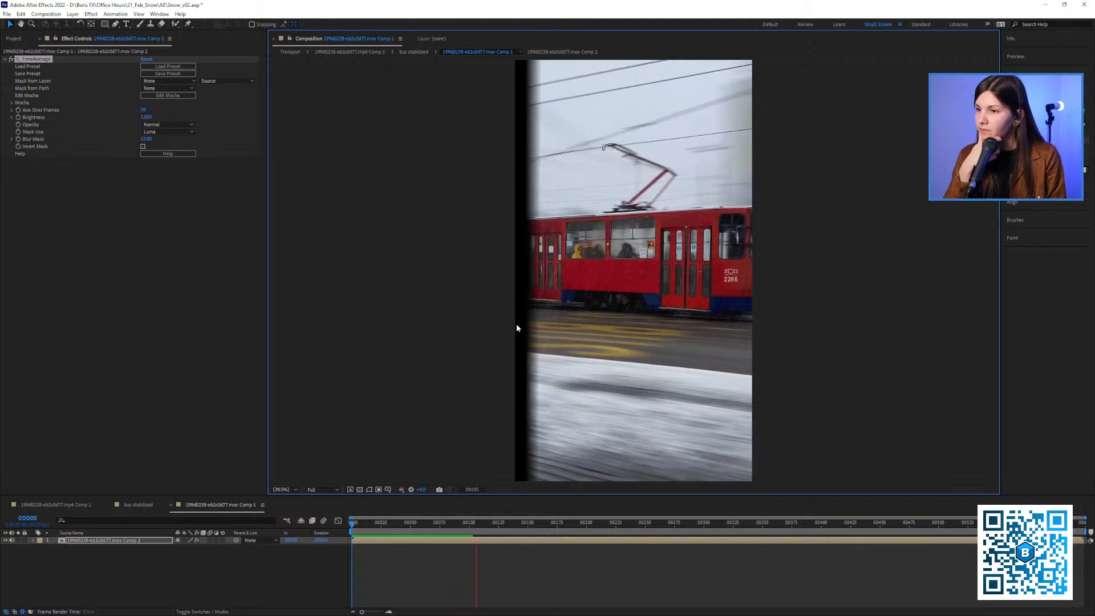
key("space")
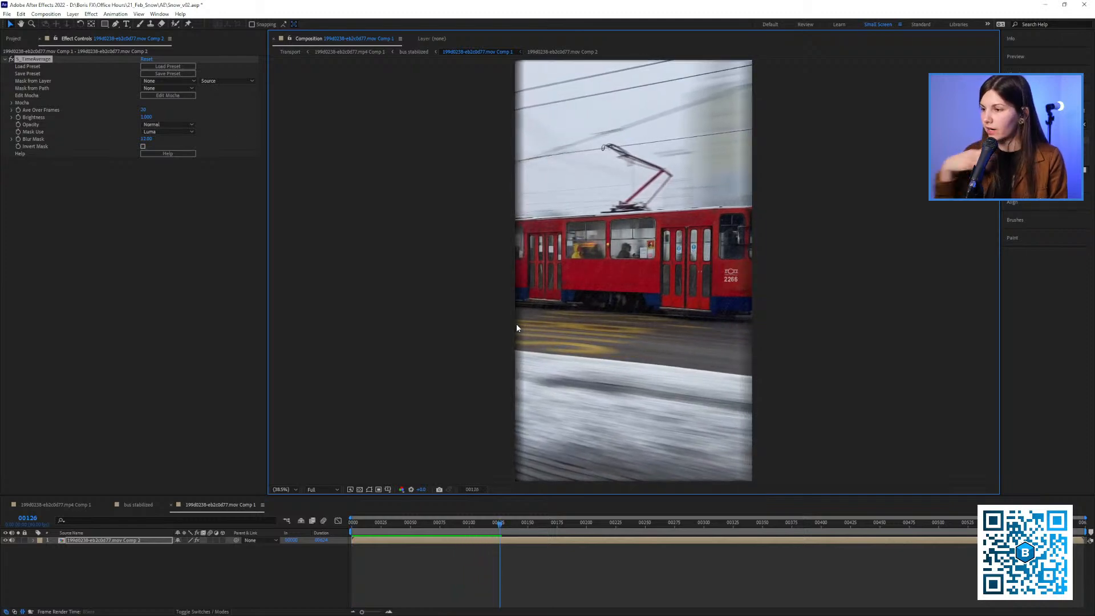
Set Ave Over Frames to 40 in S_TimeAverage and preview the tram from frame 0 at 100% magnification
key("slash")
left_click(349, 525)
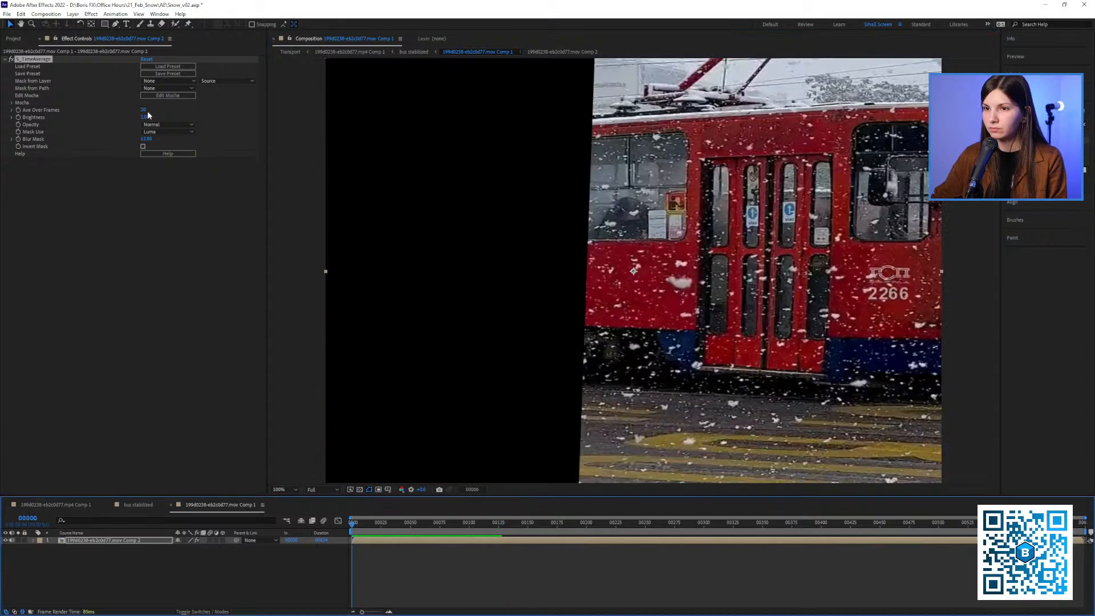
left_click(147, 110)
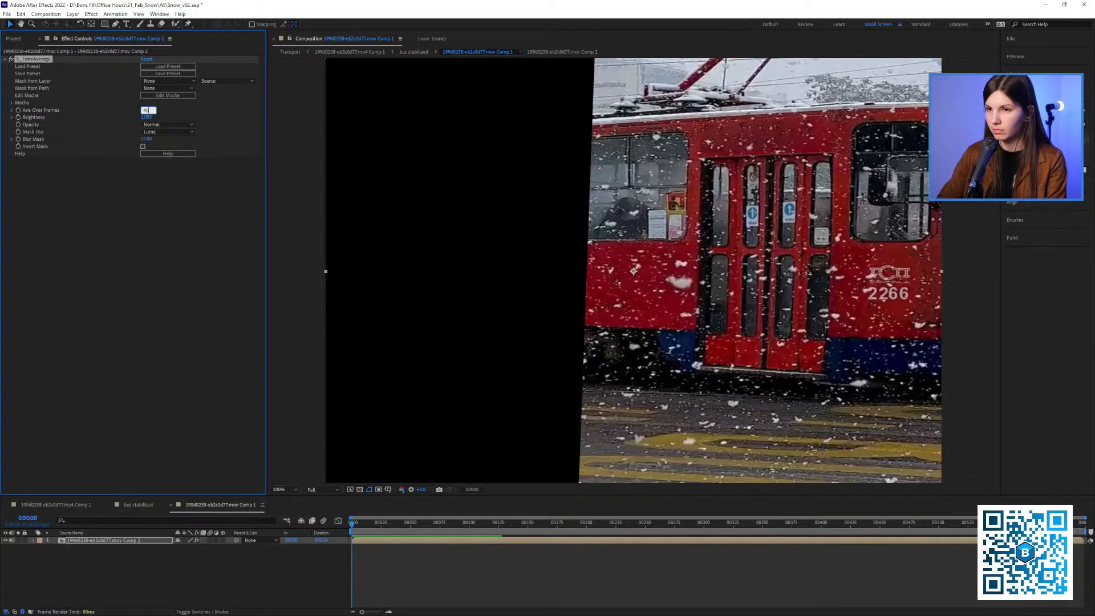
left_click_drag(671, 302, 536, 300)
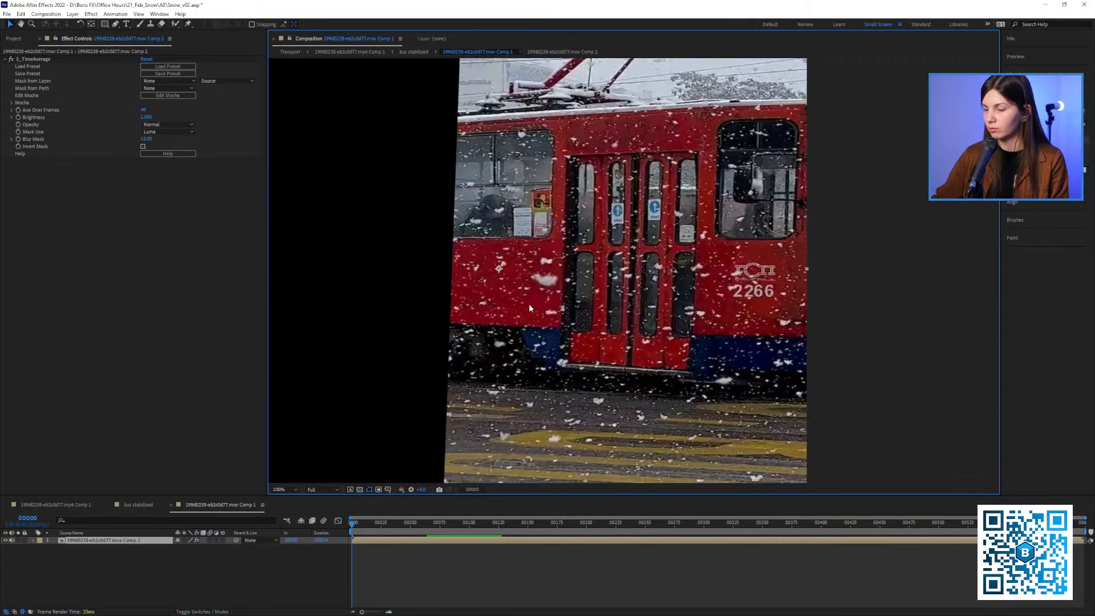
key("space")
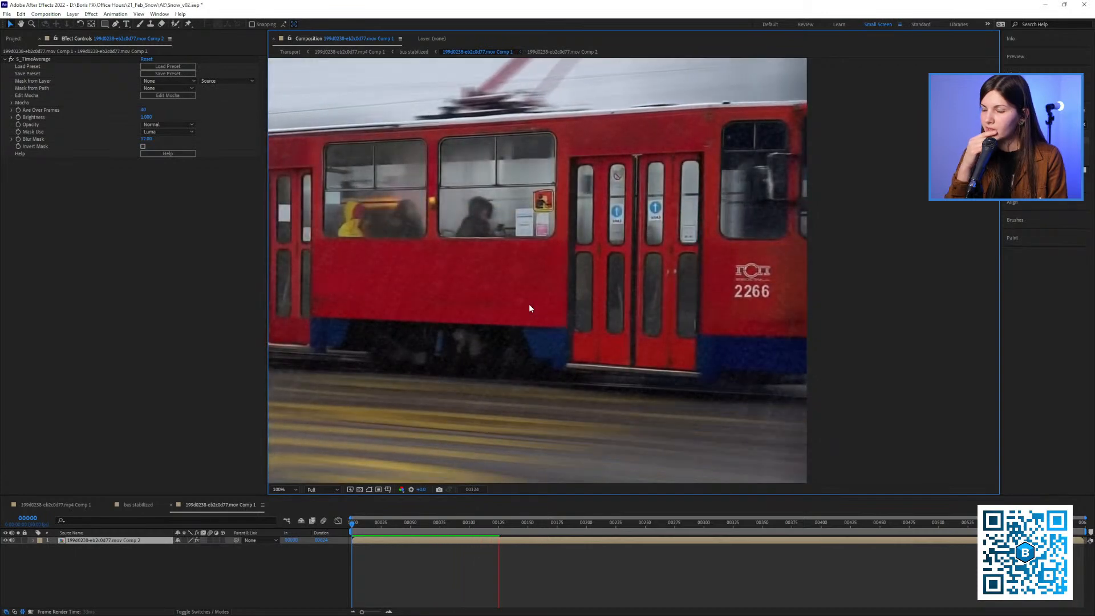
key("space")
Go to frame 138 and queue it for saving as a still frame with the PNG rgb output module
left_click_drag(575, 307, 520, 331)
scroll(584, 327, "down", 1)
mouse_move(516, 523)
left_mouse_down()
mouse_move(496, 523)
mouse_move(518, 523)
mouse_move(513, 532)
left_mouse_up()
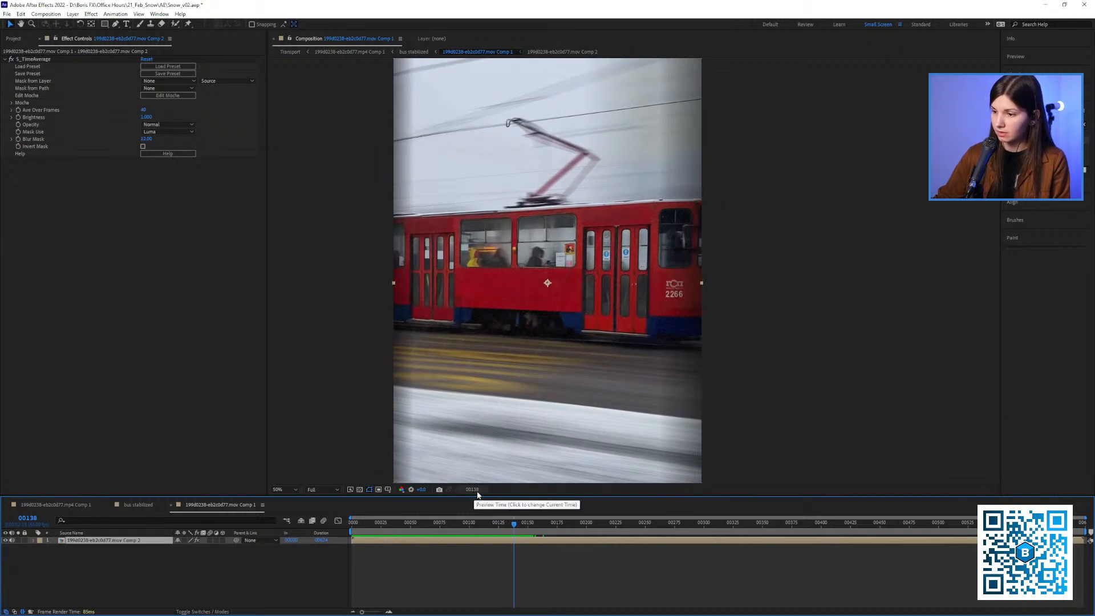
left_click(45, 14)
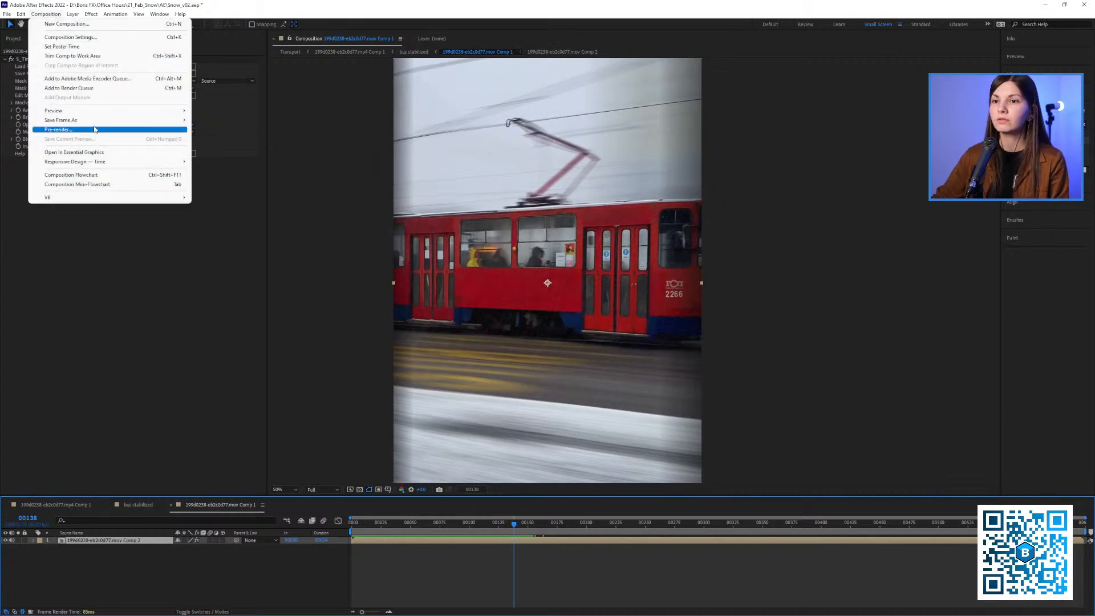
mouse_move(85, 121)
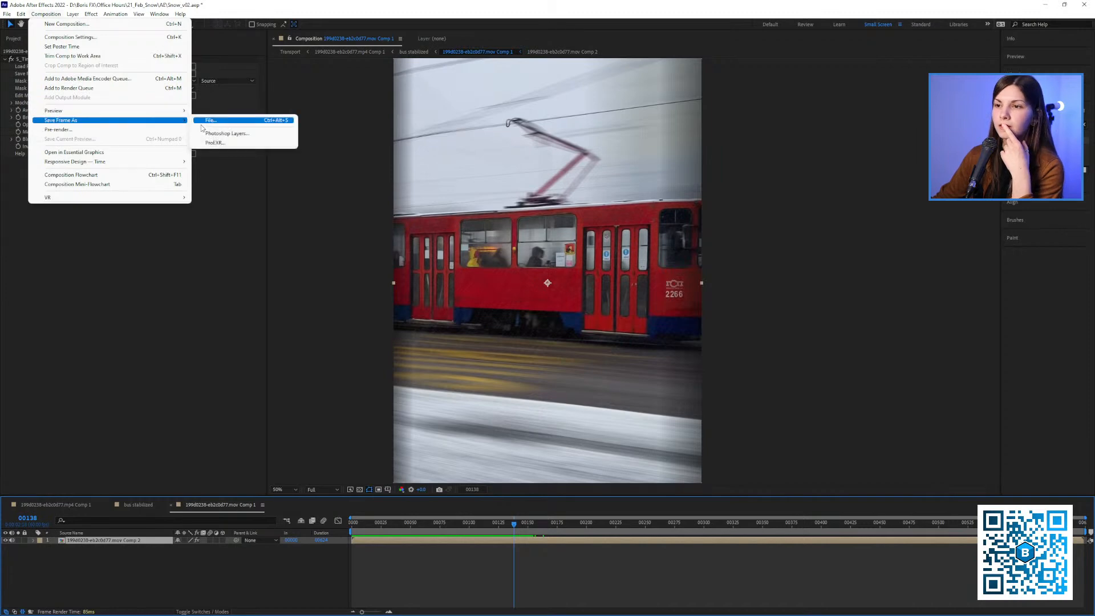
left_click(209, 121)
left_click(58, 559)
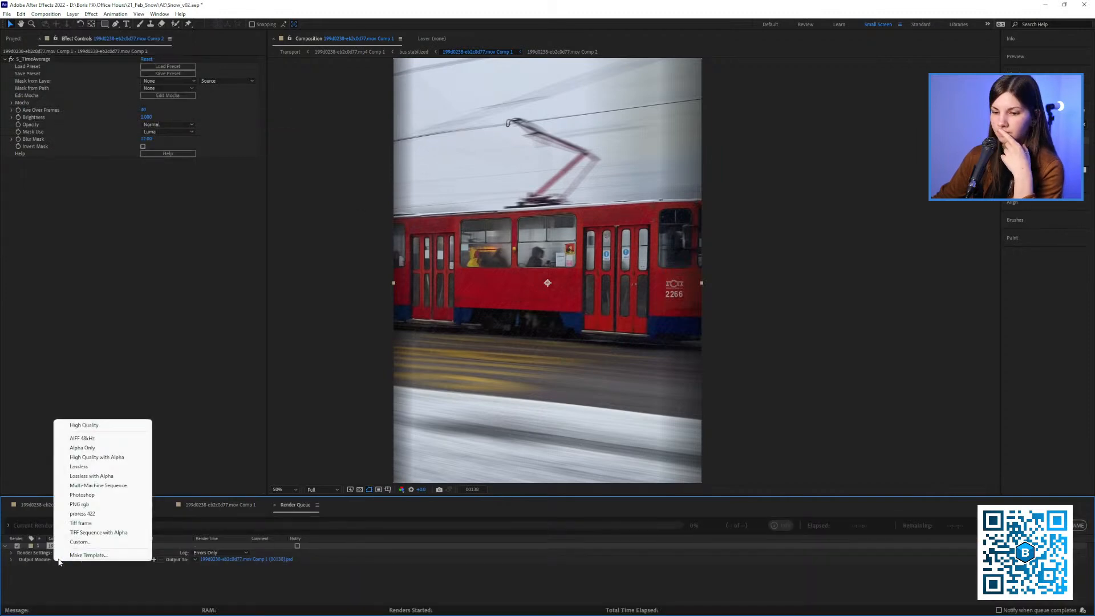
left_click(84, 504)
left_click(243, 554)
left_click(292, 572)
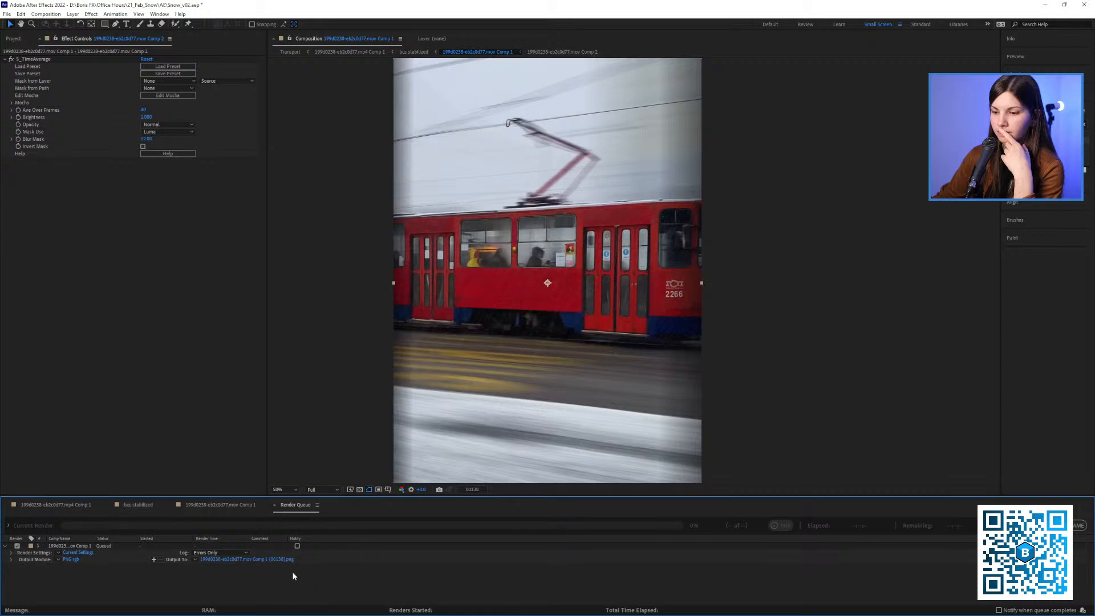
Name the output frame train, save it in the Frames new folder, and render it
left_click(284, 560)
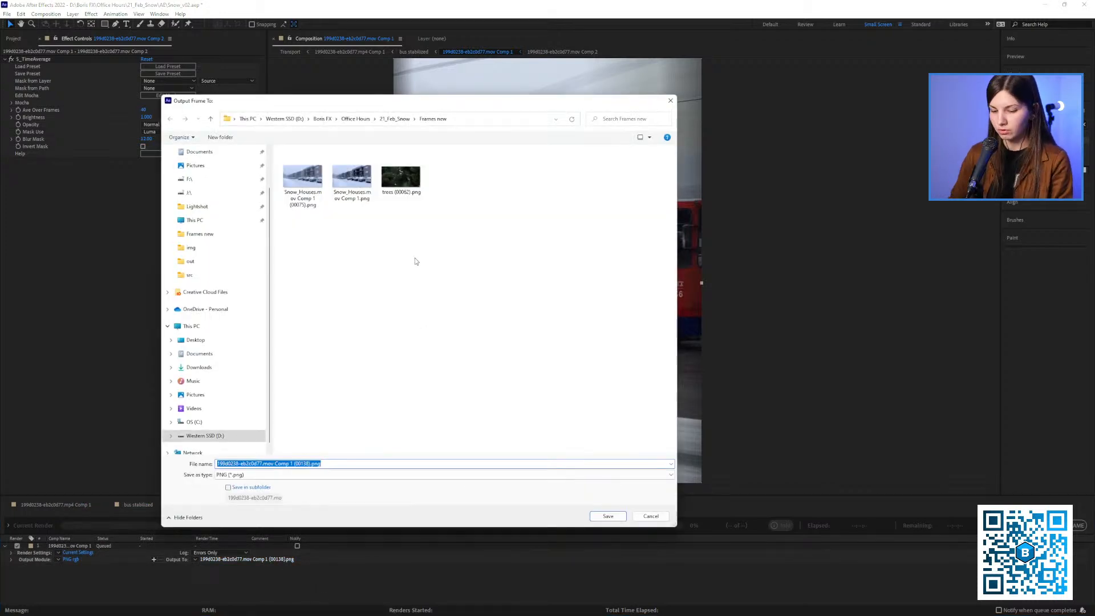
type("train")
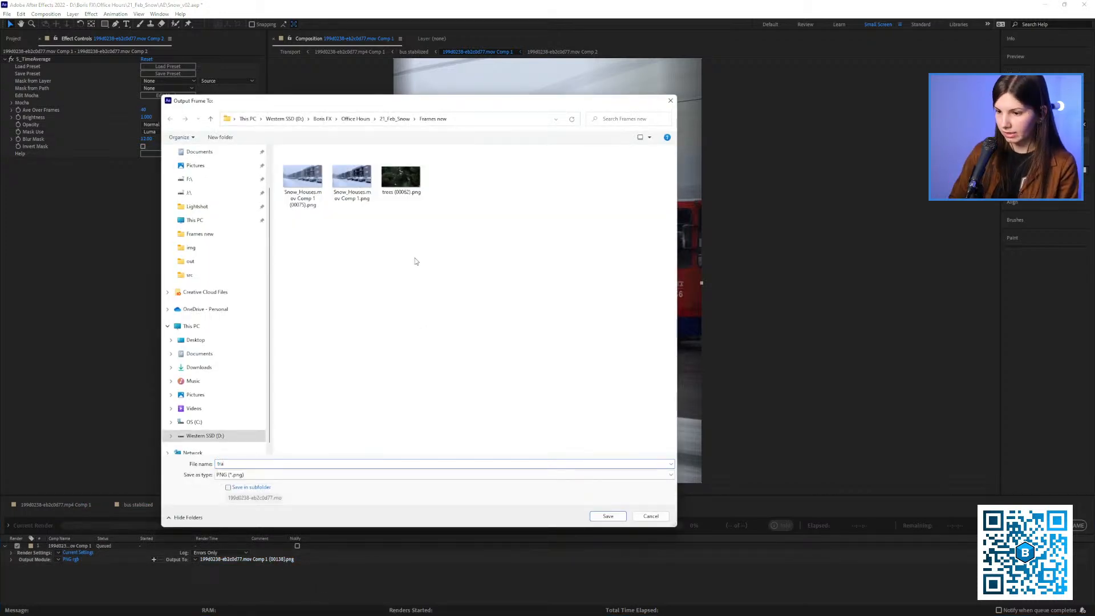
left_click(608, 517)
left_click(1016, 525)
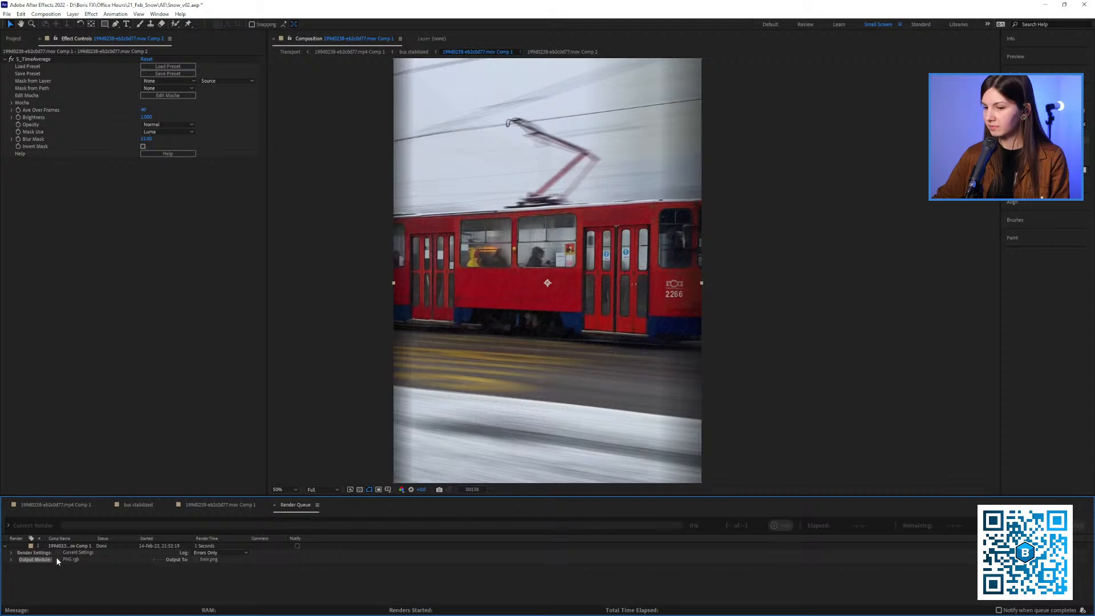
Delete the finished item from the render queue and return to the tram composition at frame 117
left_click(80, 545)
key("Delete")
left_click(217, 505)
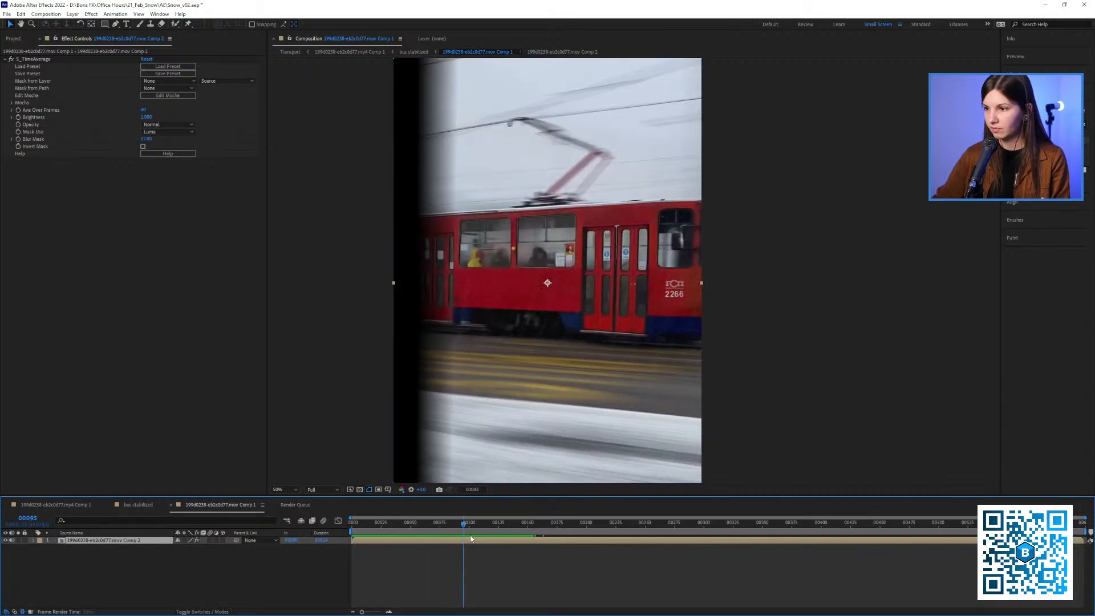
left_click_drag(515, 541, 477, 541)
key("space")
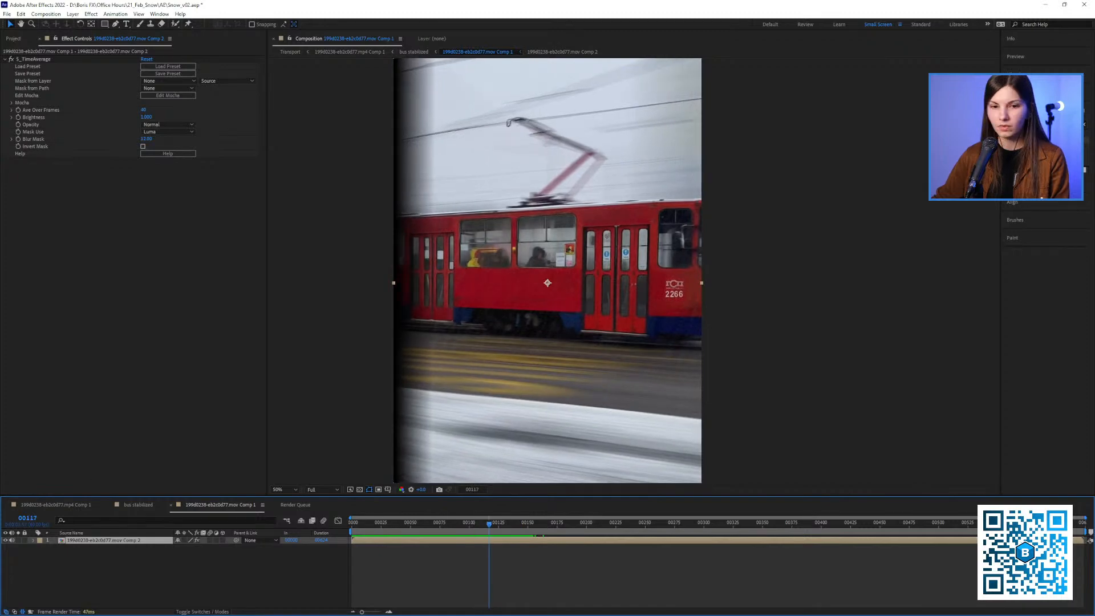
Import train.png from the Frames new folder and add it to the composition above the tram pre-comp
key("alt+Tab")
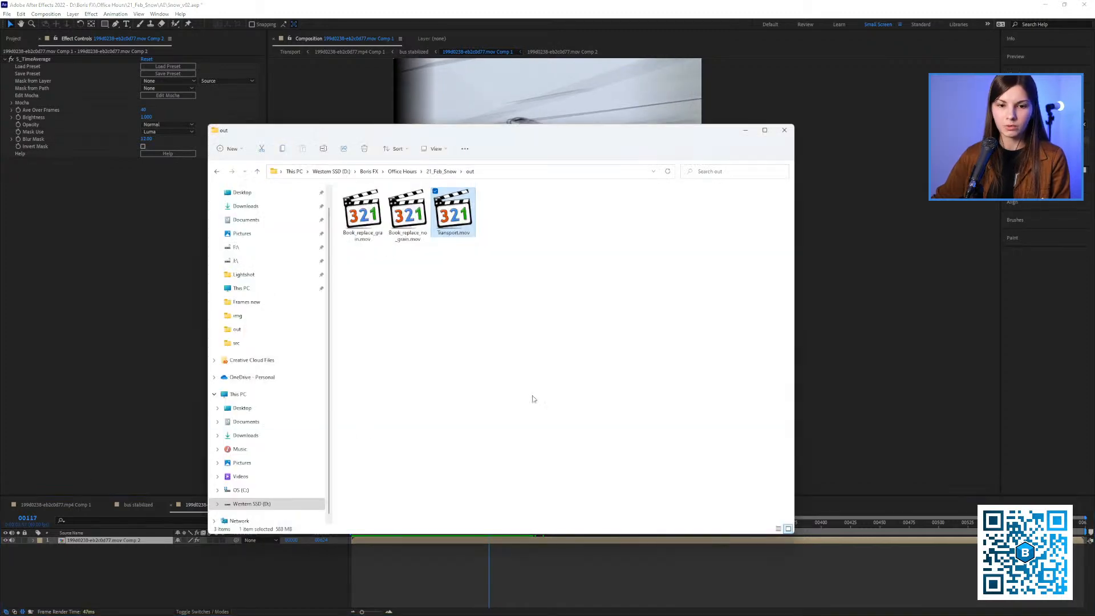
left_click(441, 171)
left_click(369, 244)
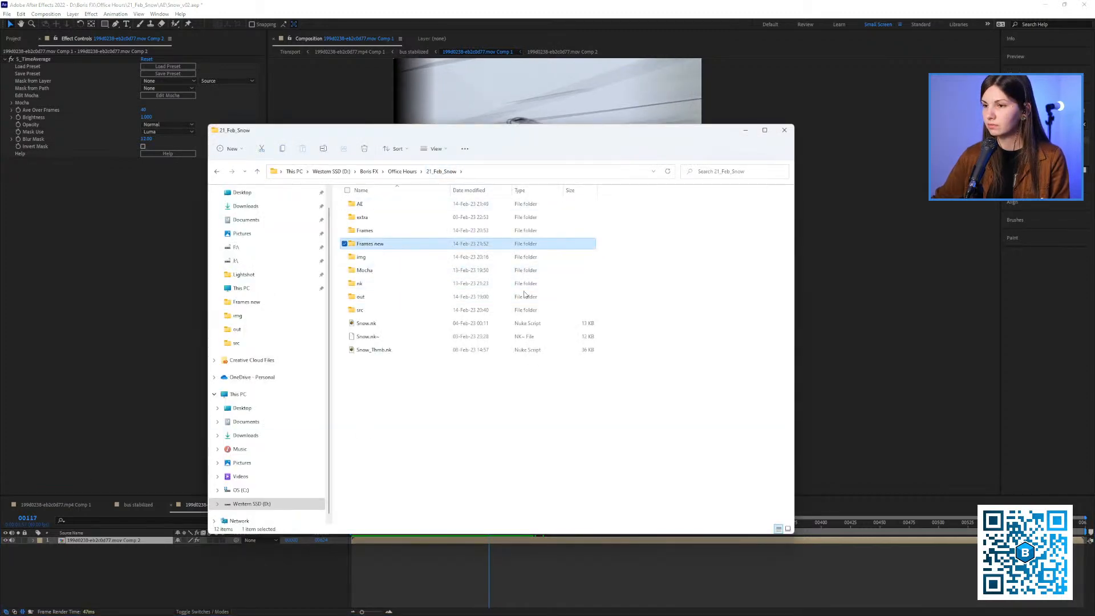
key("Return")
left_click_drag(453, 213, 147, 323)
left_click_drag(448, 227, 179, 579)
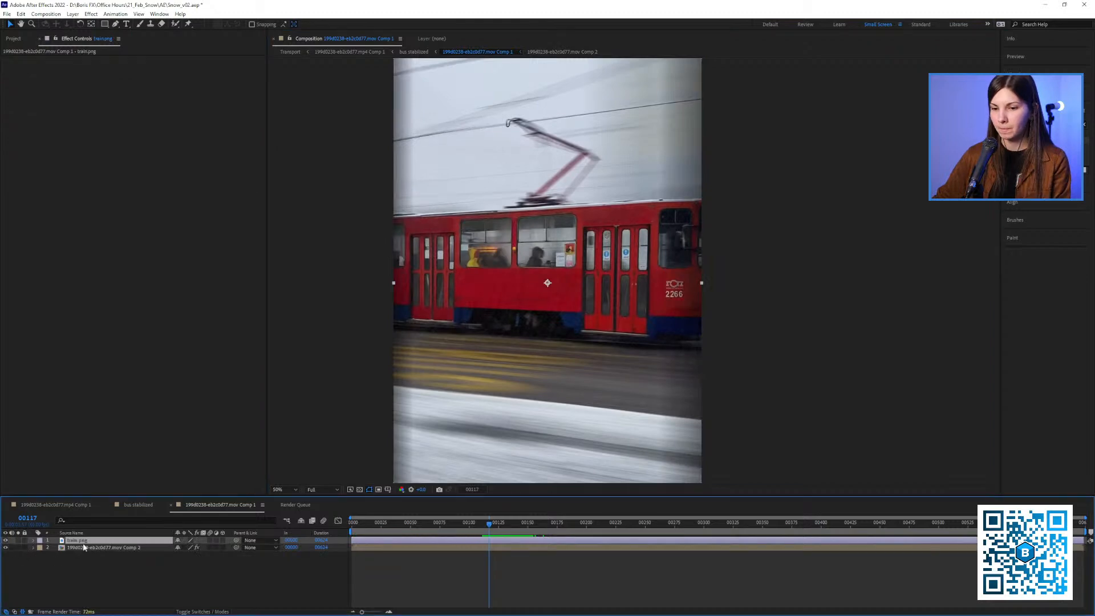
Turn off S_TimeAverage on the tram pre-comp and move the train.png layer beneath it
left_click(80, 547)
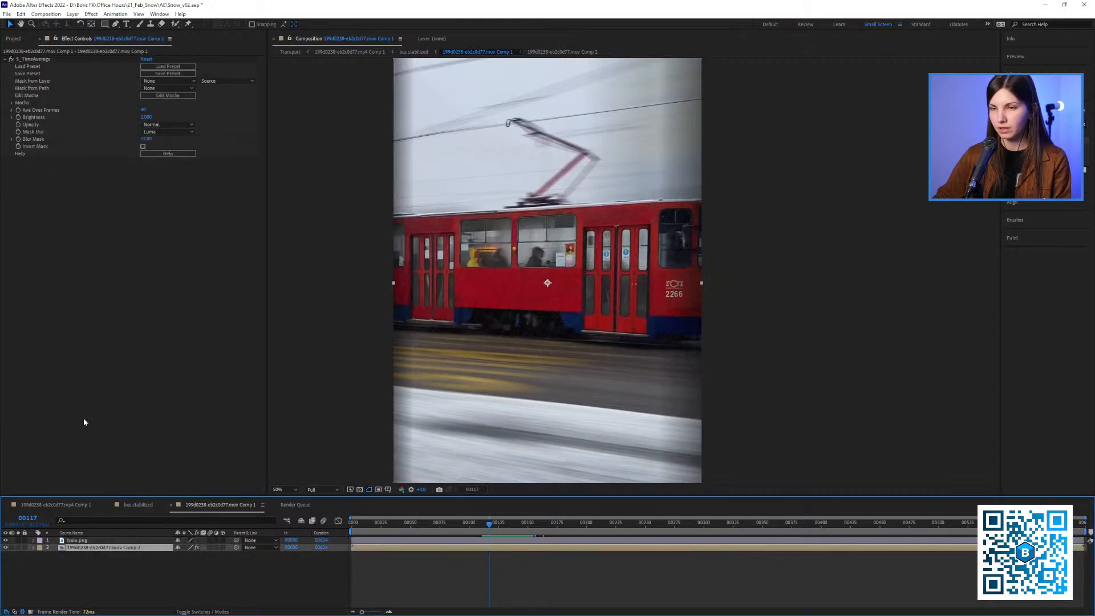
left_click(7, 60)
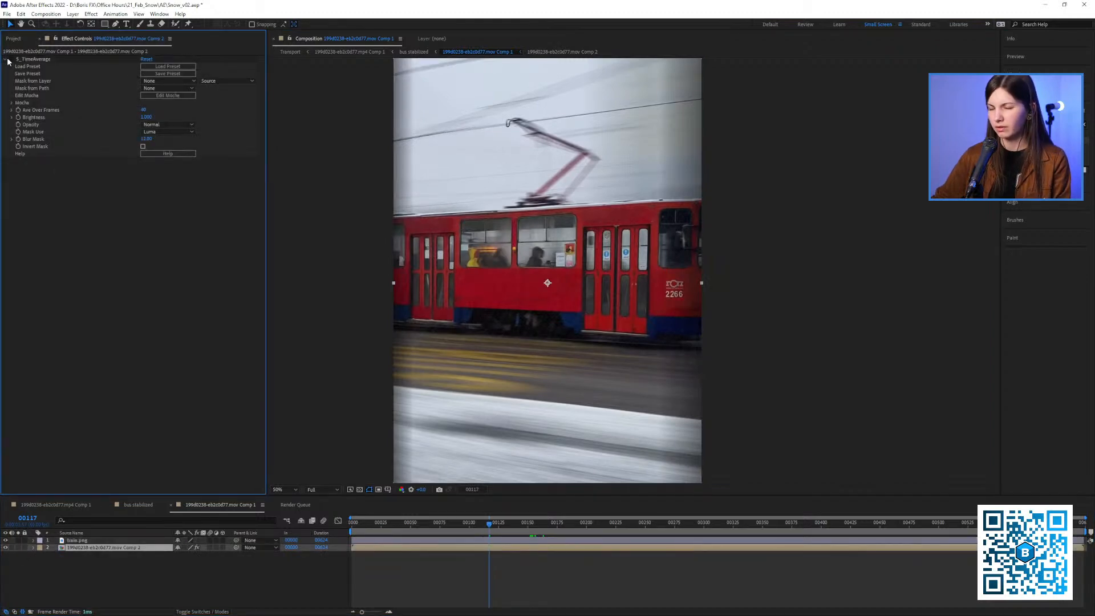
left_click(6, 60)
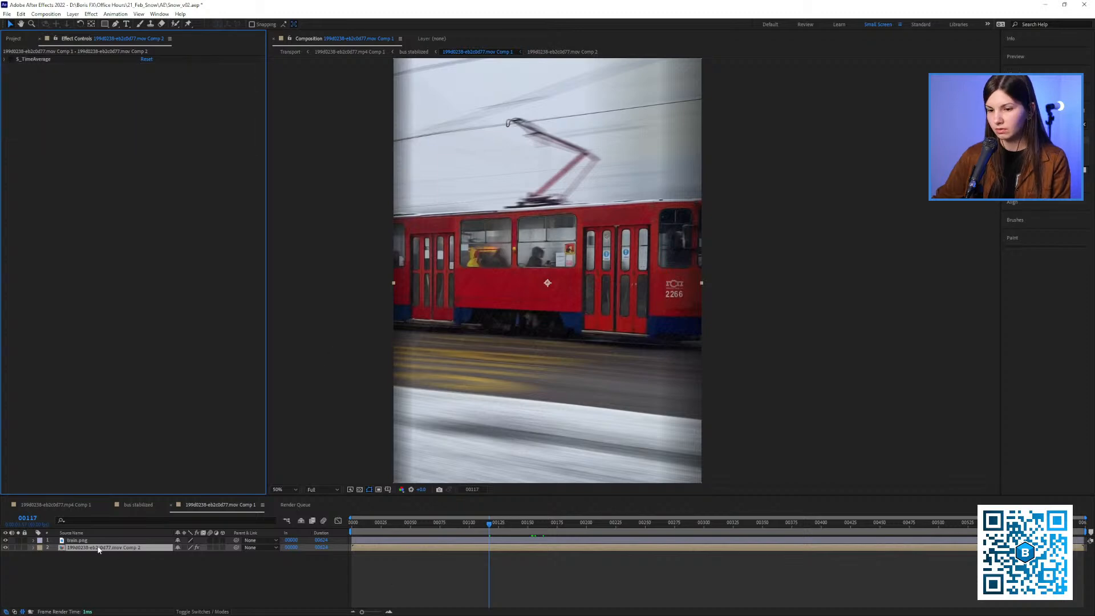
left_click_drag(82, 541, 86, 549)
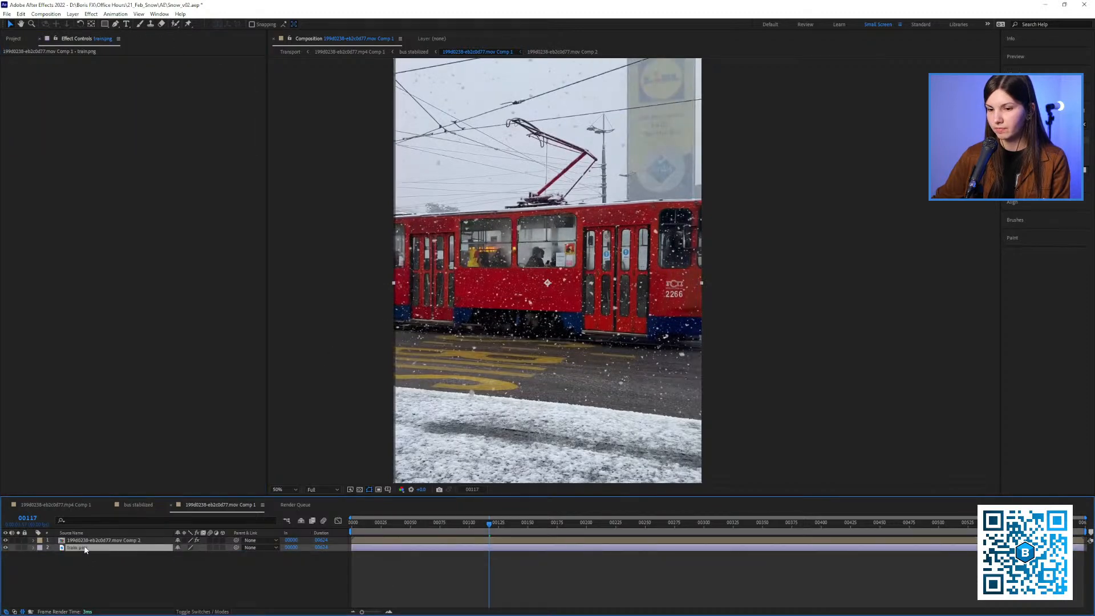
Check the stabilized tram against the train.png plate, and set the pre-comp's blending mode to Difference
left_click_drag(445, 532, 460, 531)
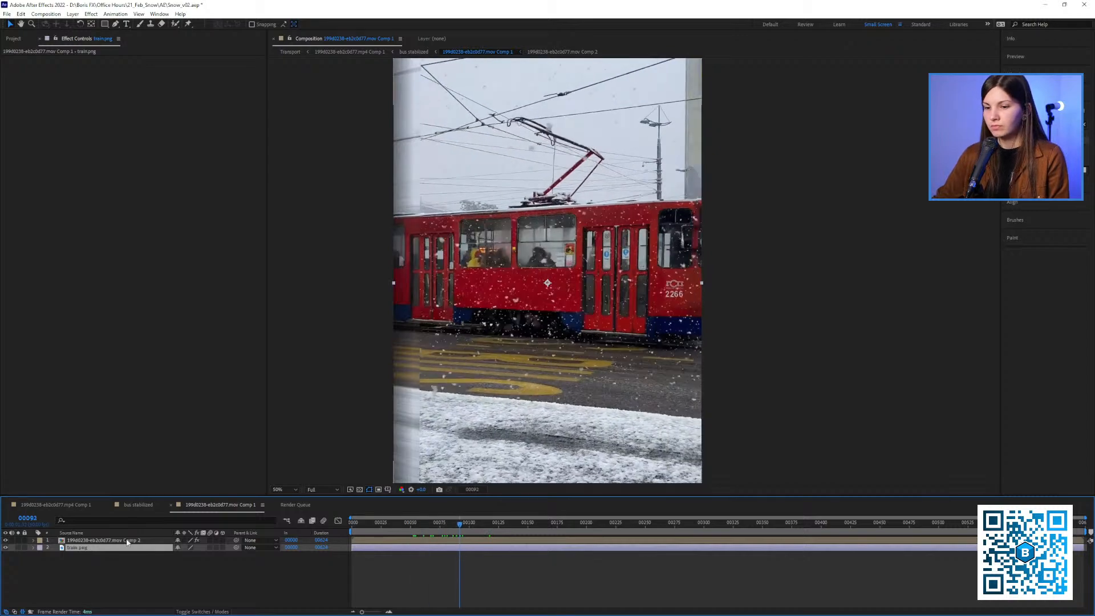
left_click(116, 541)
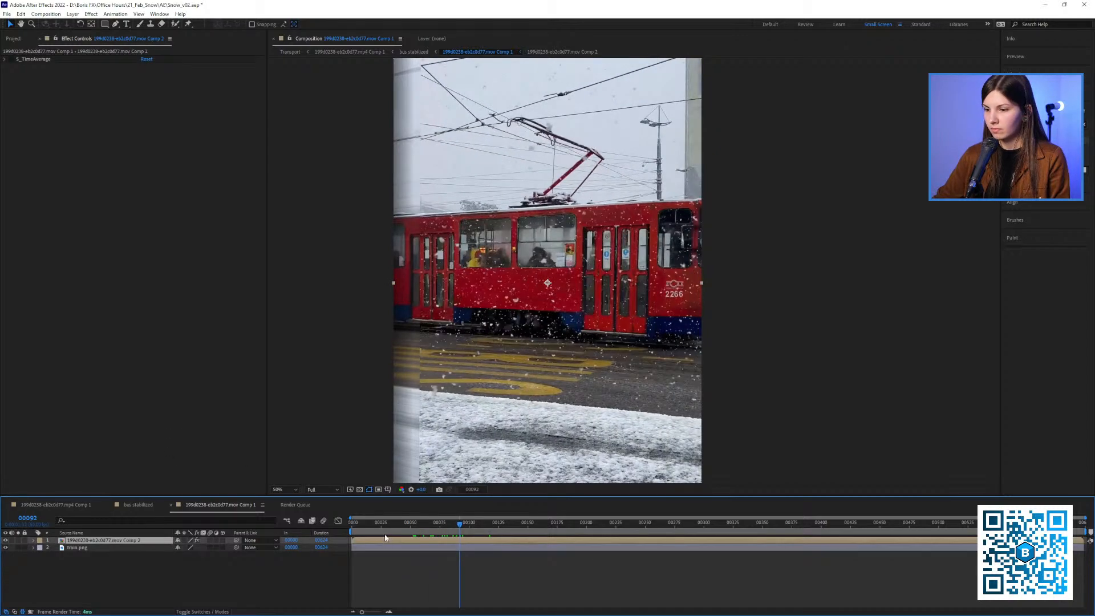
key("space")
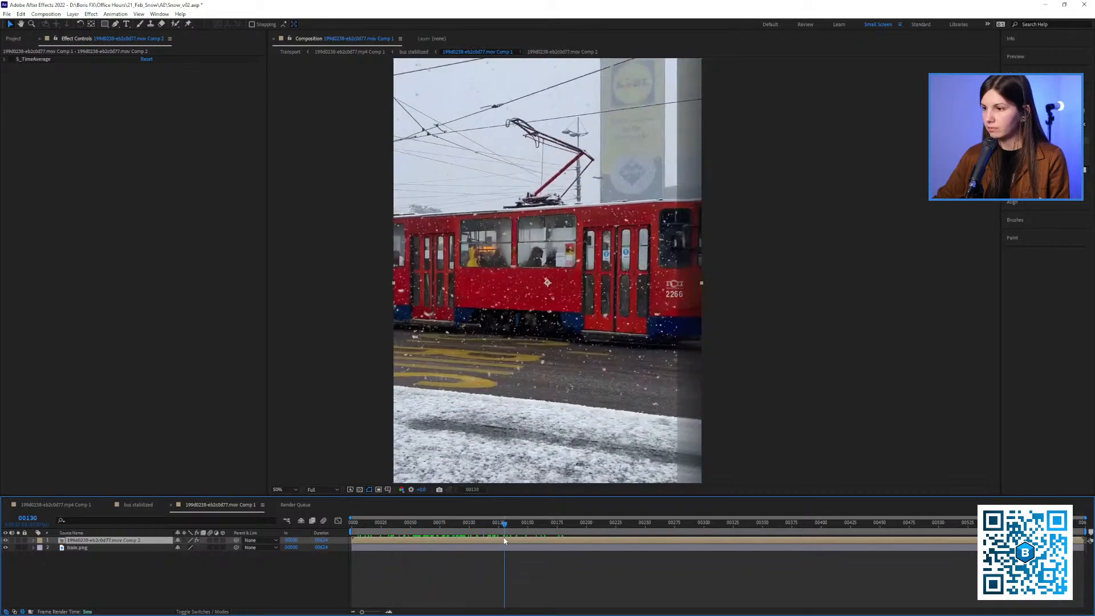
left_click(222, 612)
left_click(196, 539)
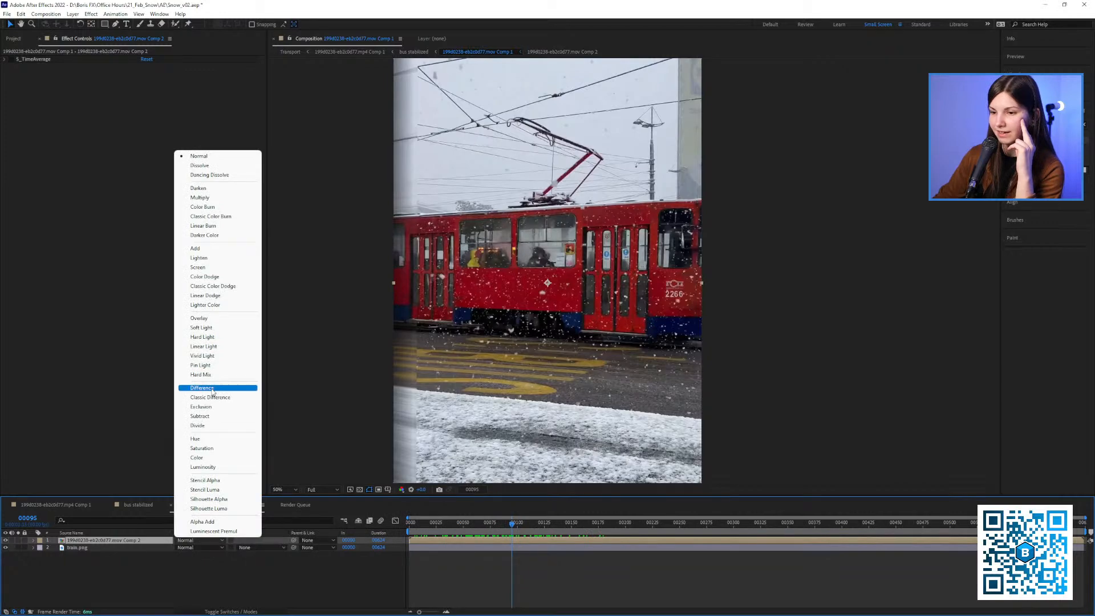
left_click(202, 388)
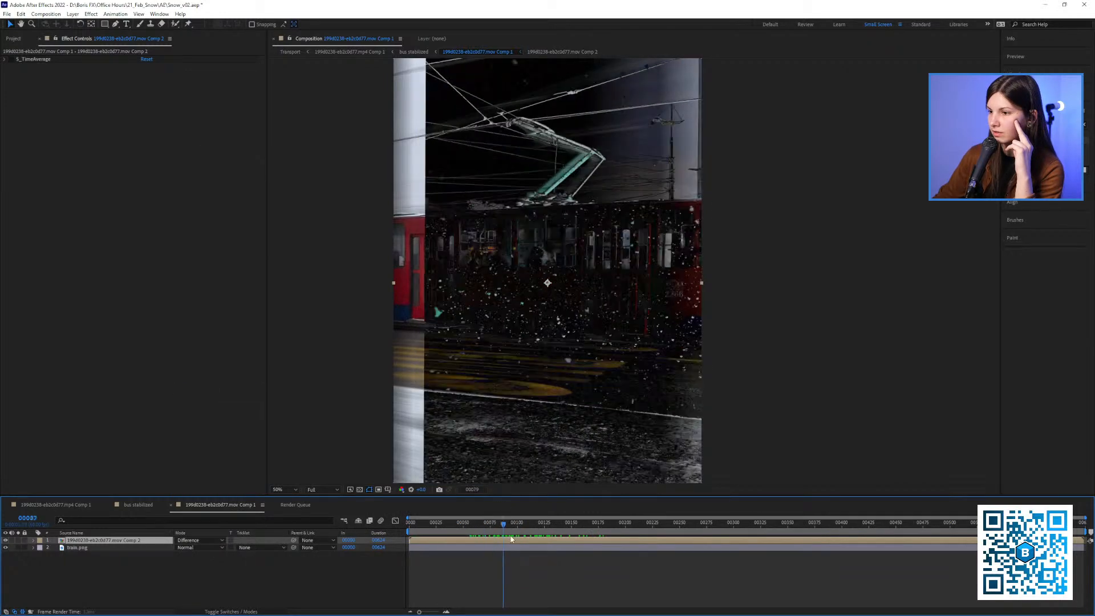
Scrub through frames around 110 to 117 at closer magnification and examine the snow isolated over the tram
mouse_move(522, 549)
left_mouse_down()
mouse_move(510, 544)
mouse_move(527, 550)
left_mouse_up()
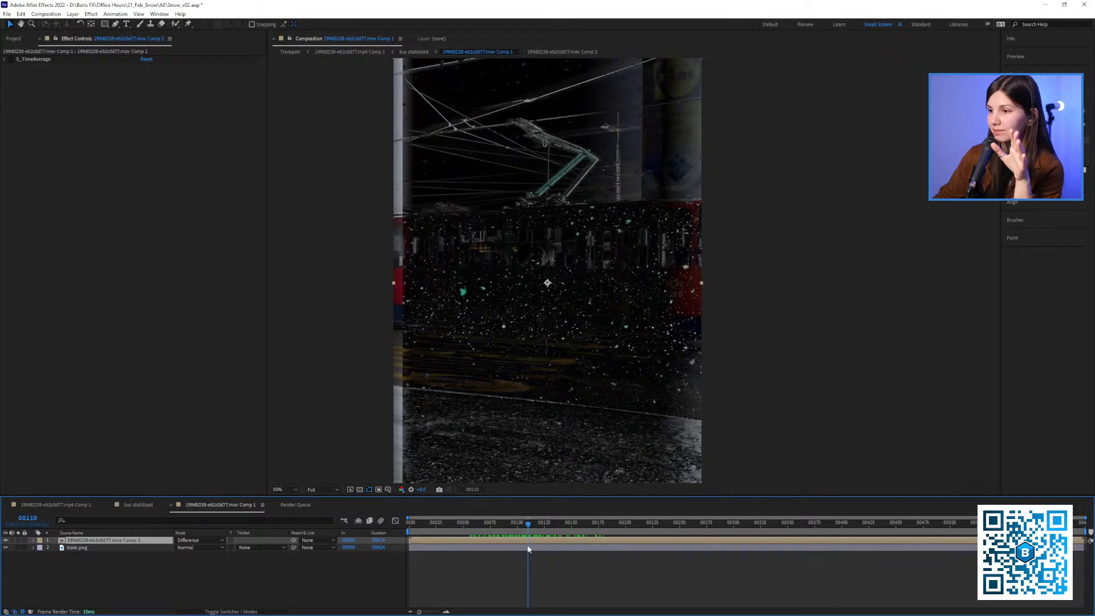
mouse_move(527, 547)
left_mouse_down()
mouse_move(503, 544)
mouse_move(538, 549)
mouse_move(525, 547)
left_mouse_up()
scroll(528, 341, "up", 1)
left_click_drag(528, 341, 599, 323)
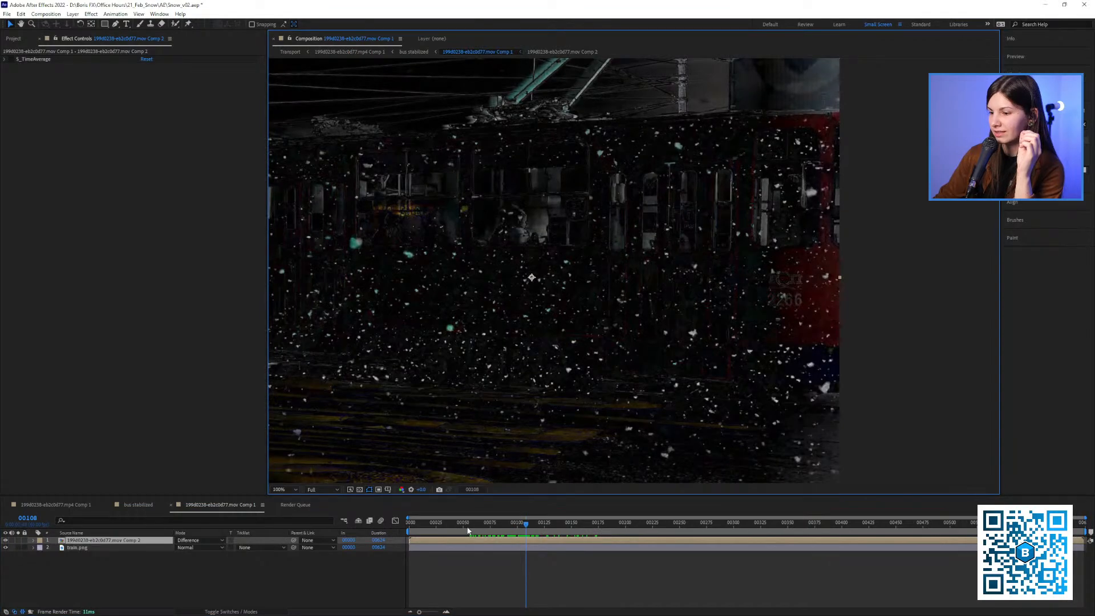
left_click_drag(466, 526, 523, 524)
left_click_drag(479, 372, 540, 357)
left_click_drag(471, 528, 537, 539)
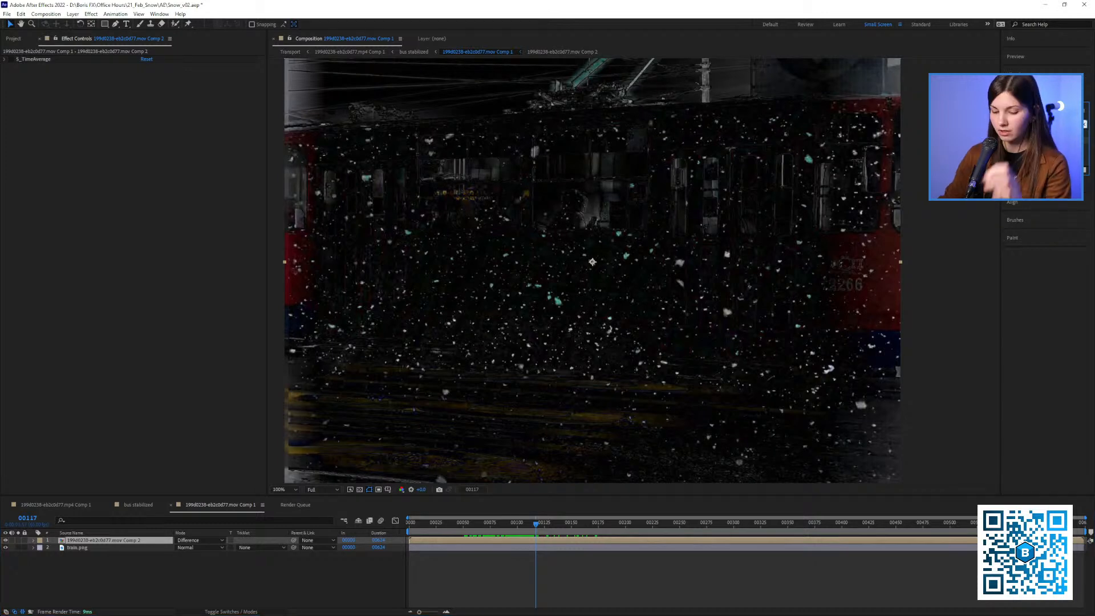
Try lowering Master Saturation with a Hue/Saturation effect on the tram pre-comp, and remove the effect from that layer
key("BackSpace")
key("BackSpace")
key("BackSpace")
key("BackSpace")
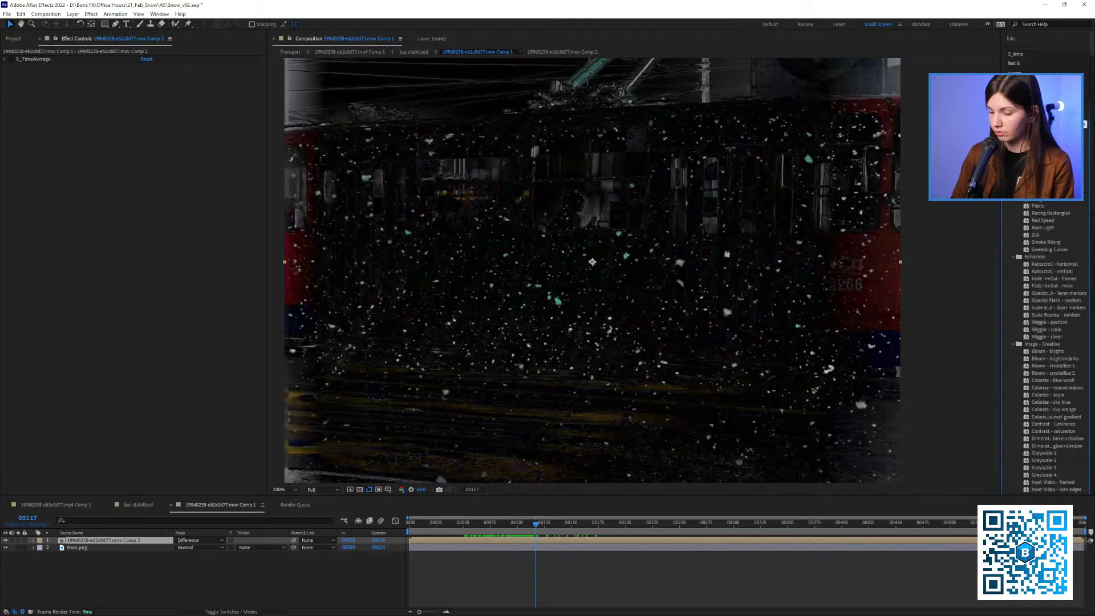
type("lev")
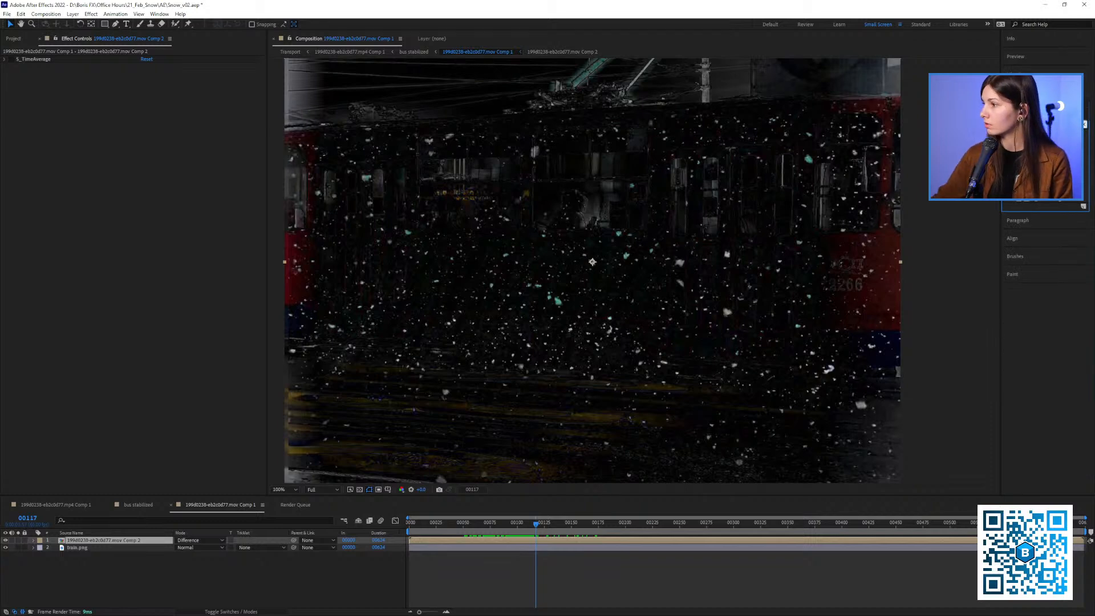
left_click_drag(902, 208, 152, 226)
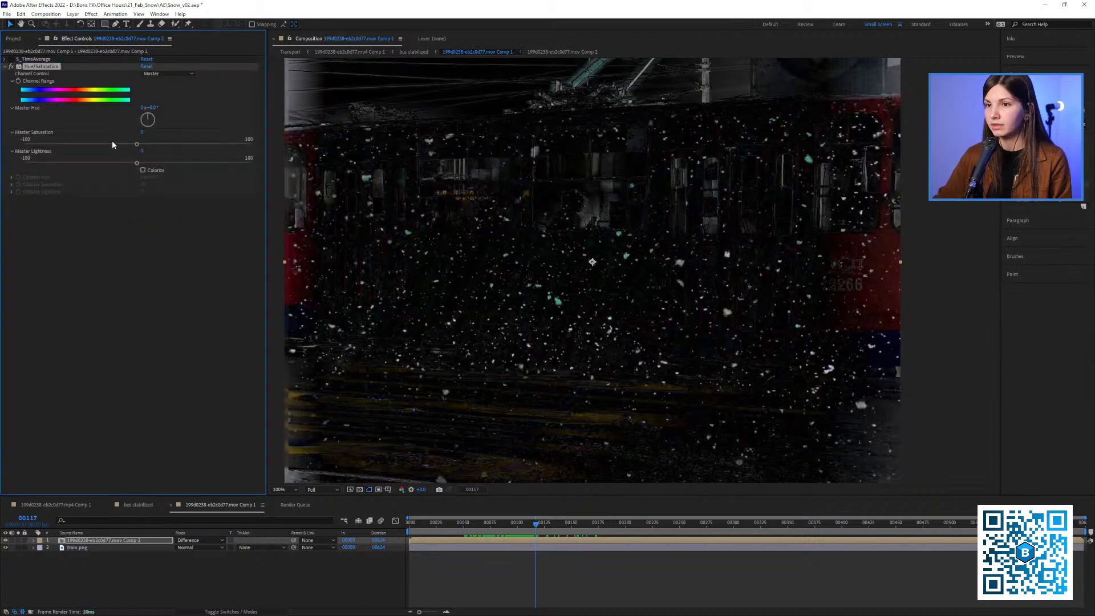
left_click(93, 144)
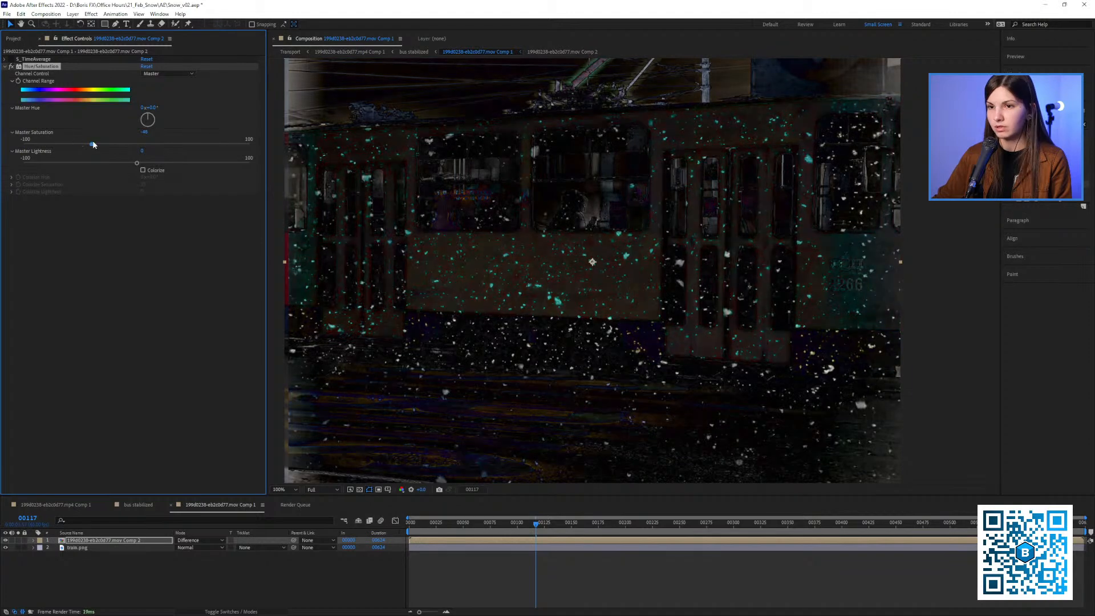
key("Delete")
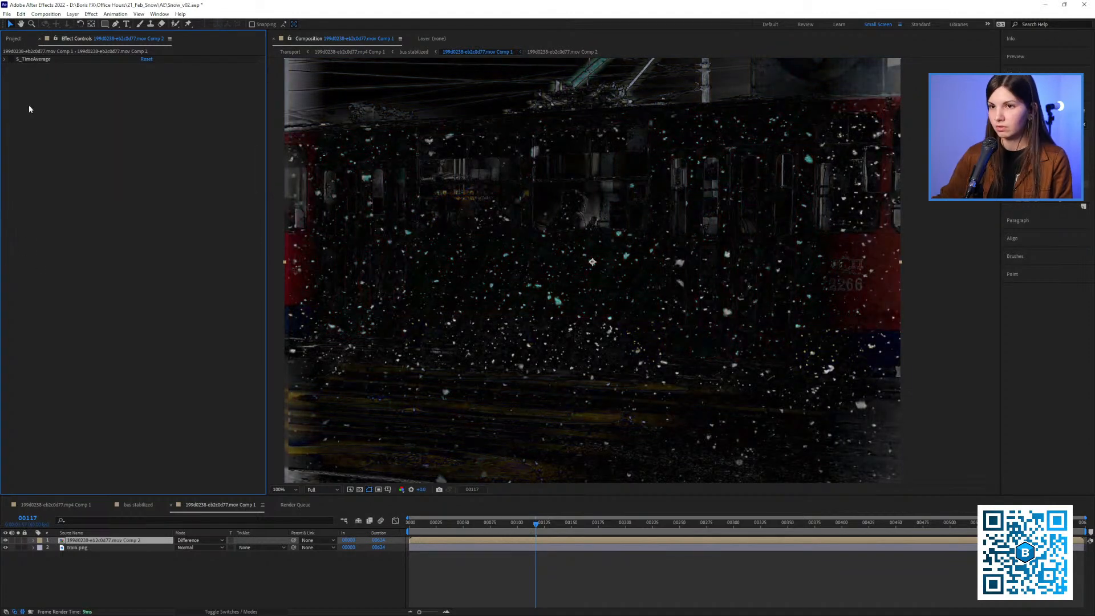
Pre-compose the Difference tram layer together with the train.png layer
left_click(76, 549, "shift")
right_click(91, 548)
left_click(114, 484)
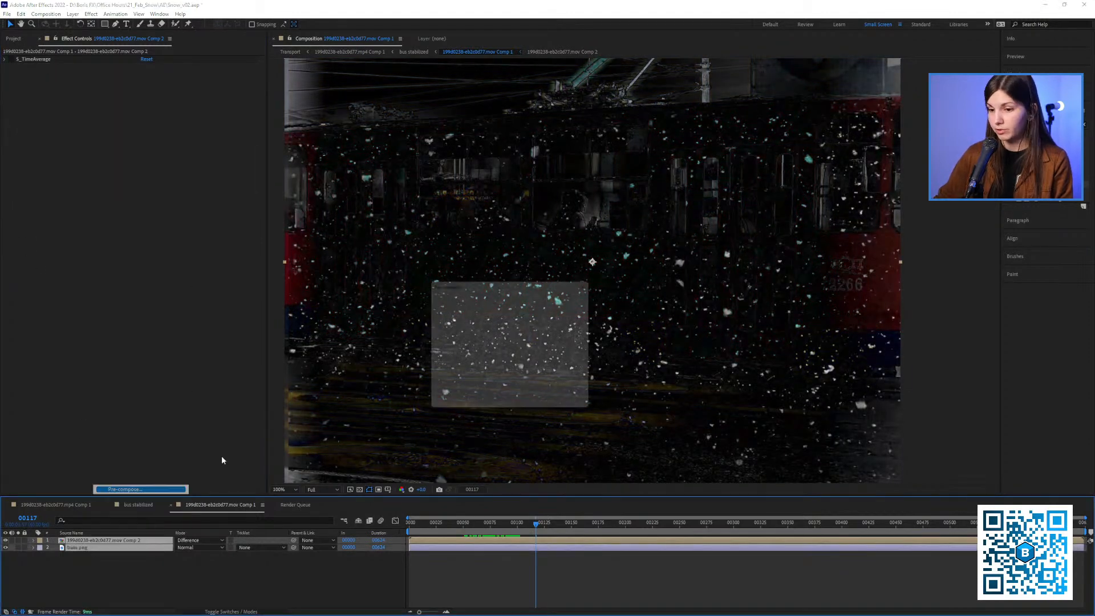
left_click(528, 410)
Add Hue/Saturation to the new pre-comp with Master Saturation at -100, and check the desaturated snow around frame 119
left_click(63, 226)
key("ctrl+v")
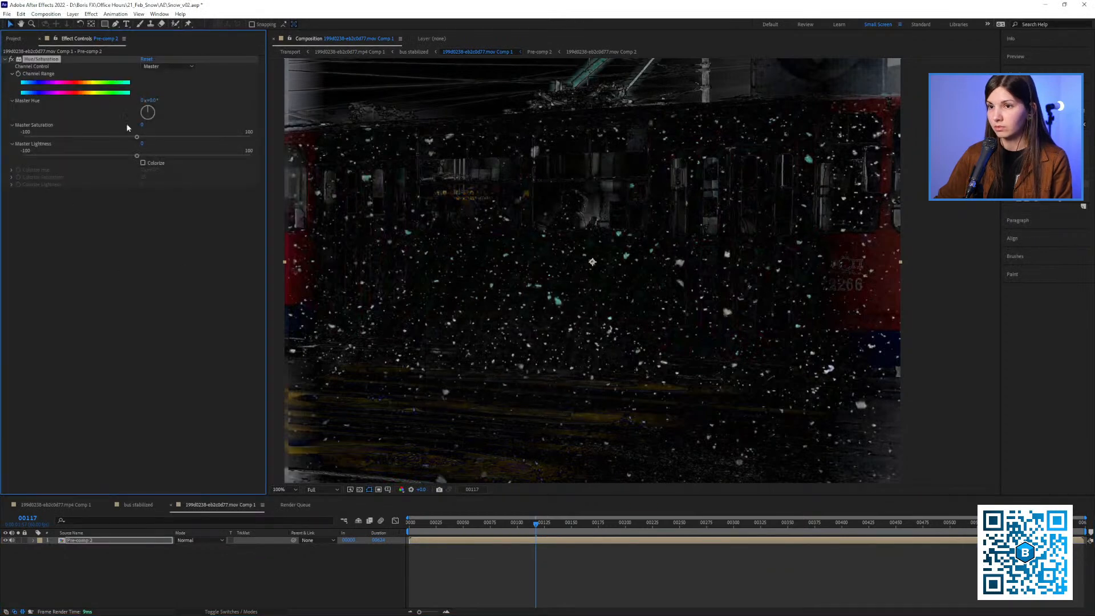
left_click_drag(120, 138, 11, 135)
left_click_drag(504, 287, 493, 285)
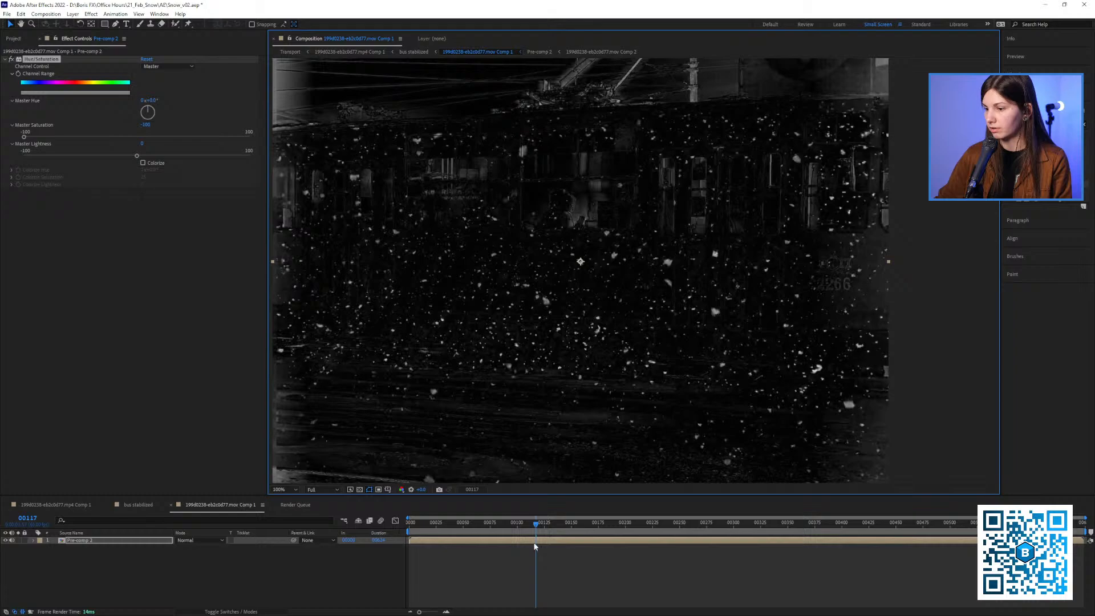
mouse_move(535, 524)
left_mouse_down()
mouse_move(455, 520)
mouse_move(569, 532)
mouse_move(538, 532)
left_mouse_up()
scroll(551, 341, "down", 1)
left_click_drag(536, 320, 475, 336)
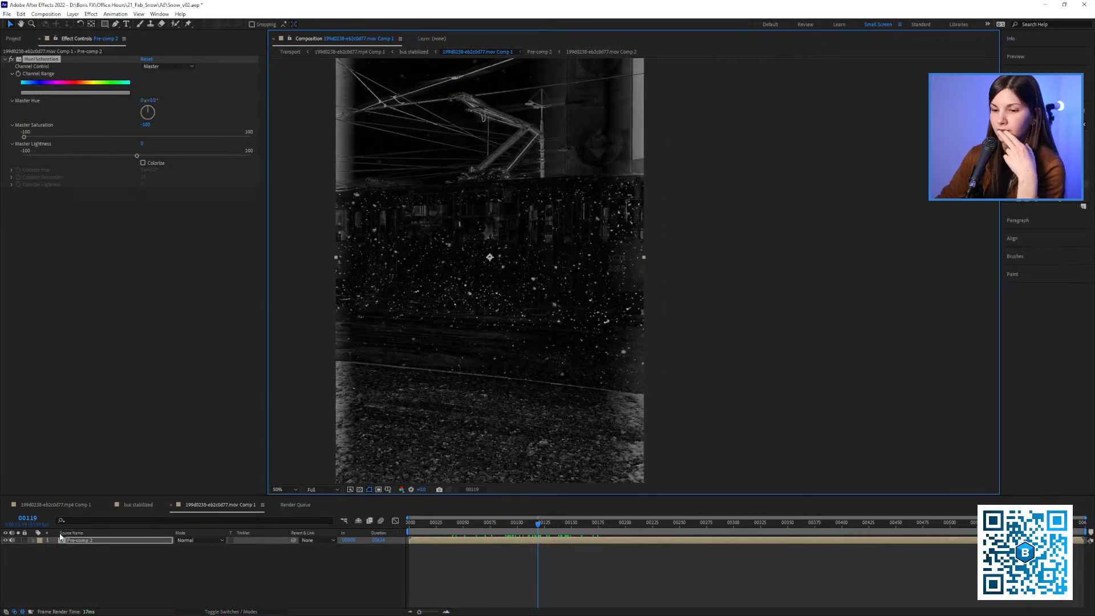
Copy train.png from inside Pre-comp 2 into the parent tram composition and place it beneath the pre-comp
left_click(8, 40)
scroll(128, 366, "down", 2)
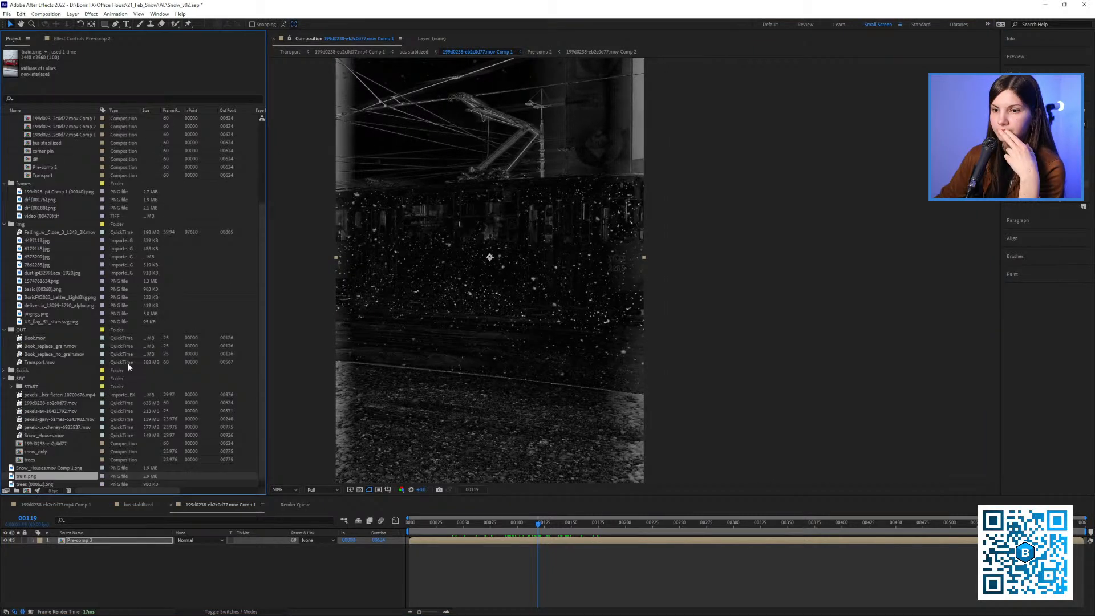
double_click(100, 540)
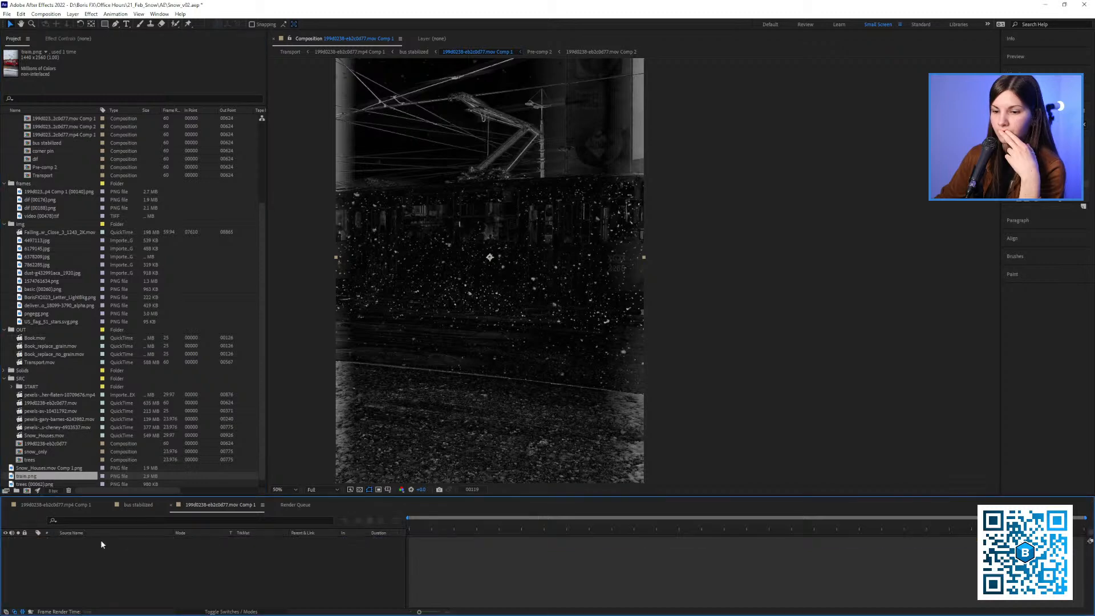
left_click_drag(596, 363, 485, 362)
left_click(86, 585)
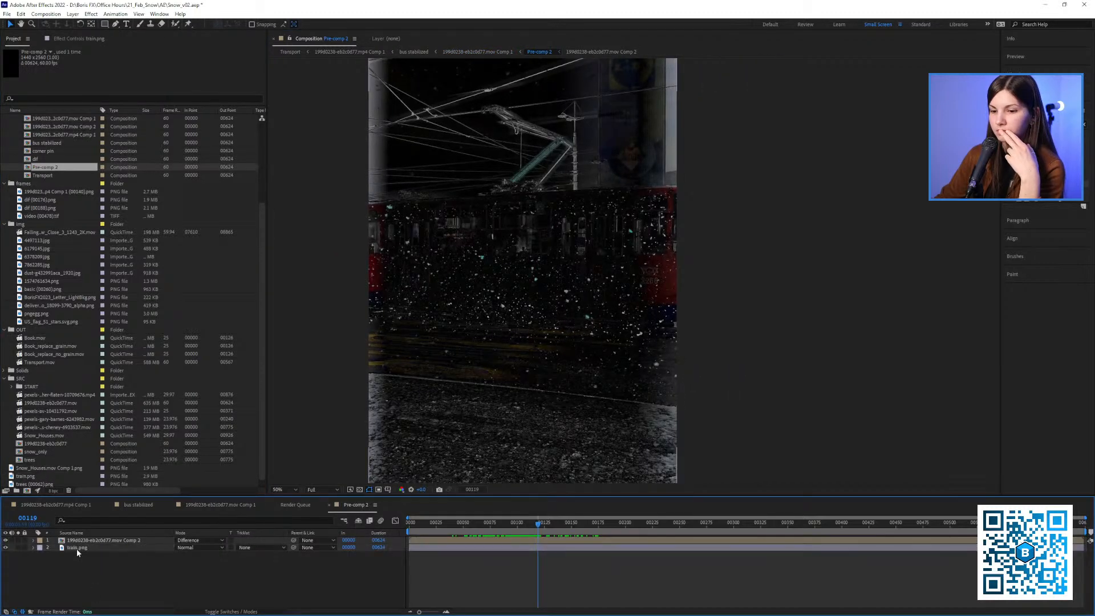
left_click(76, 548)
key("Home")
left_click(118, 589)
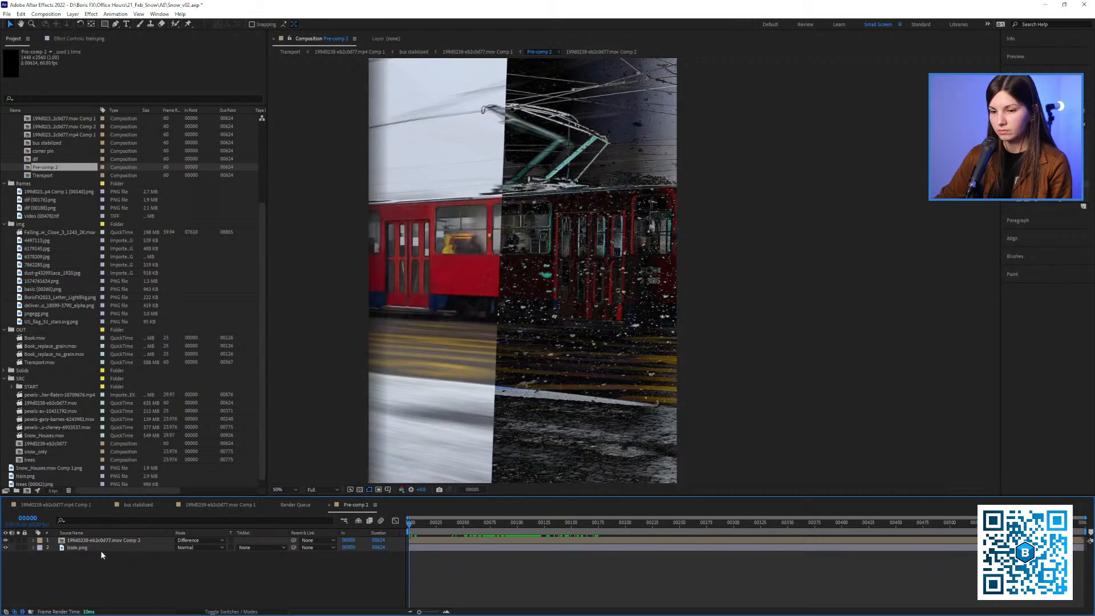
left_click(103, 549)
left_click(220, 504)
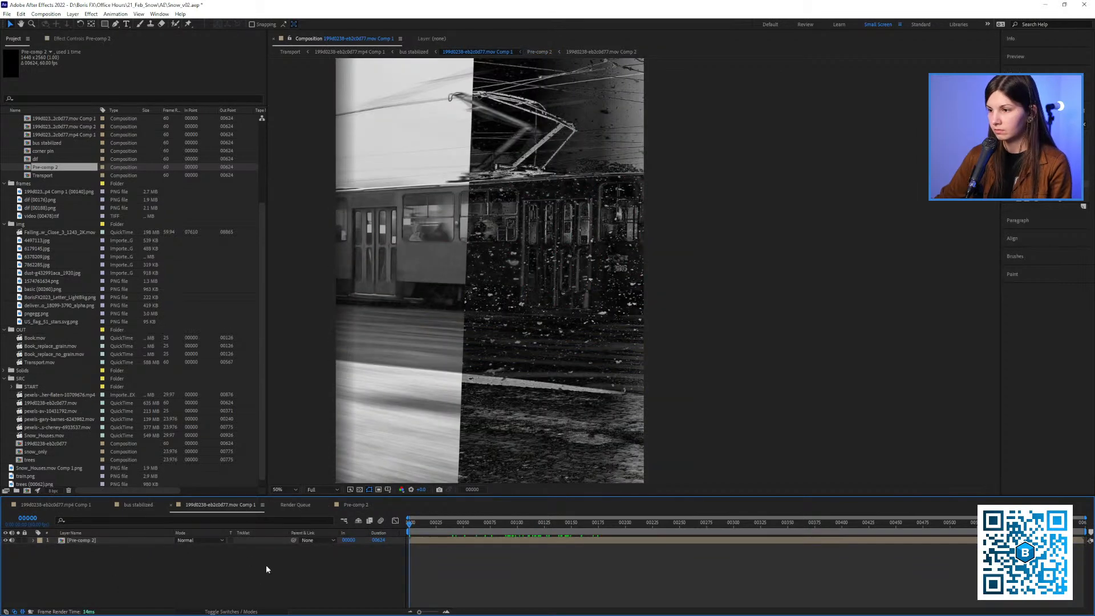
left_click_drag(131, 545, 133, 551)
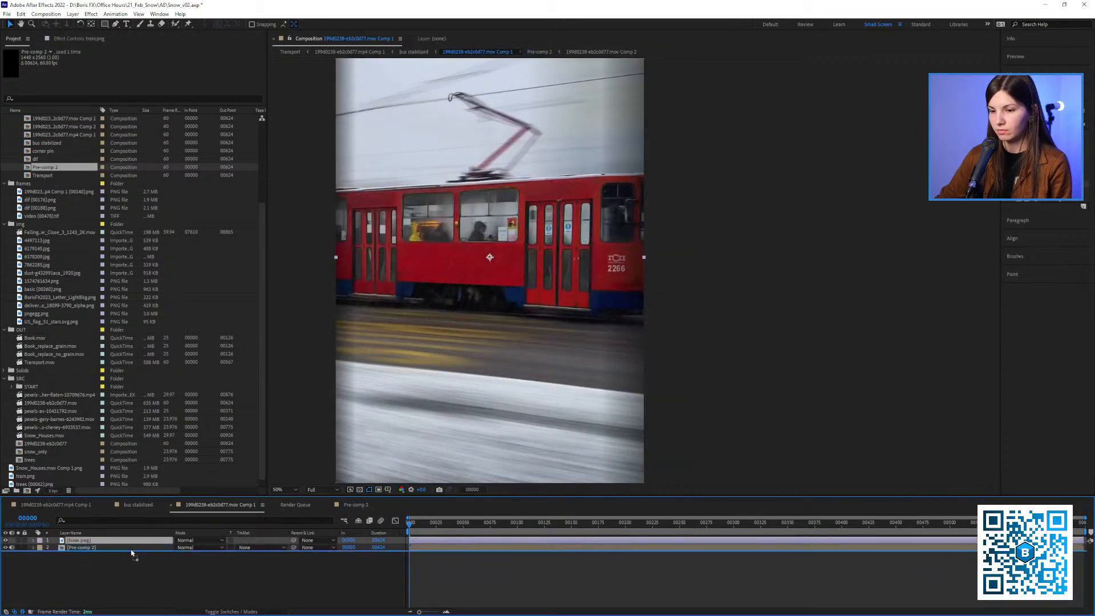
Set the desaturated snow pre-comp's blending mode to Screen and preview the snow over the train.png plate
left_click_drag(462, 526, 560, 530)
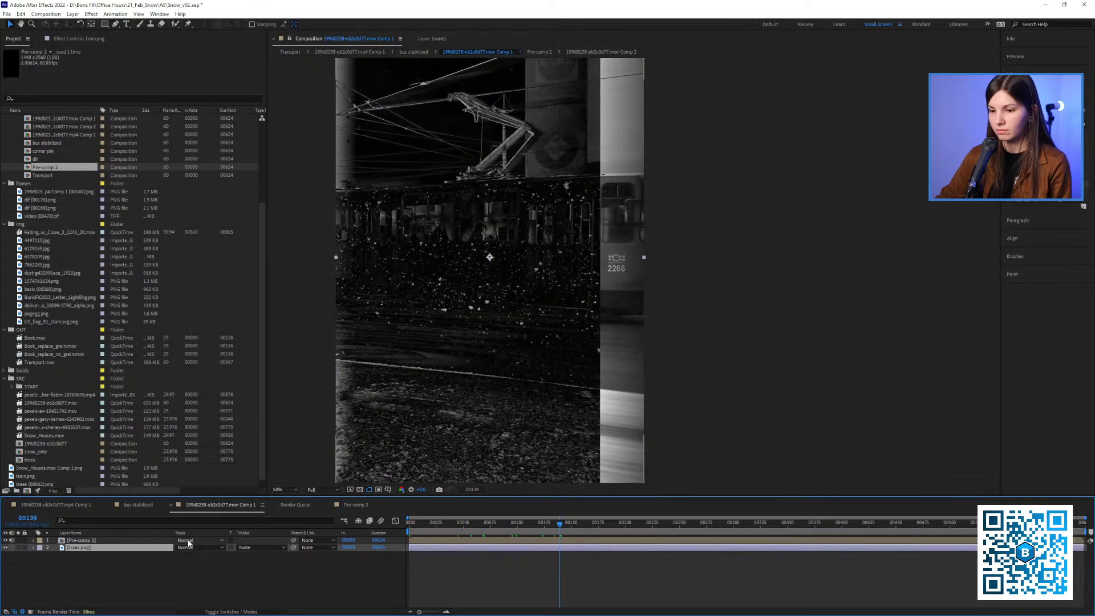
left_click(196, 540)
left_click(208, 267)
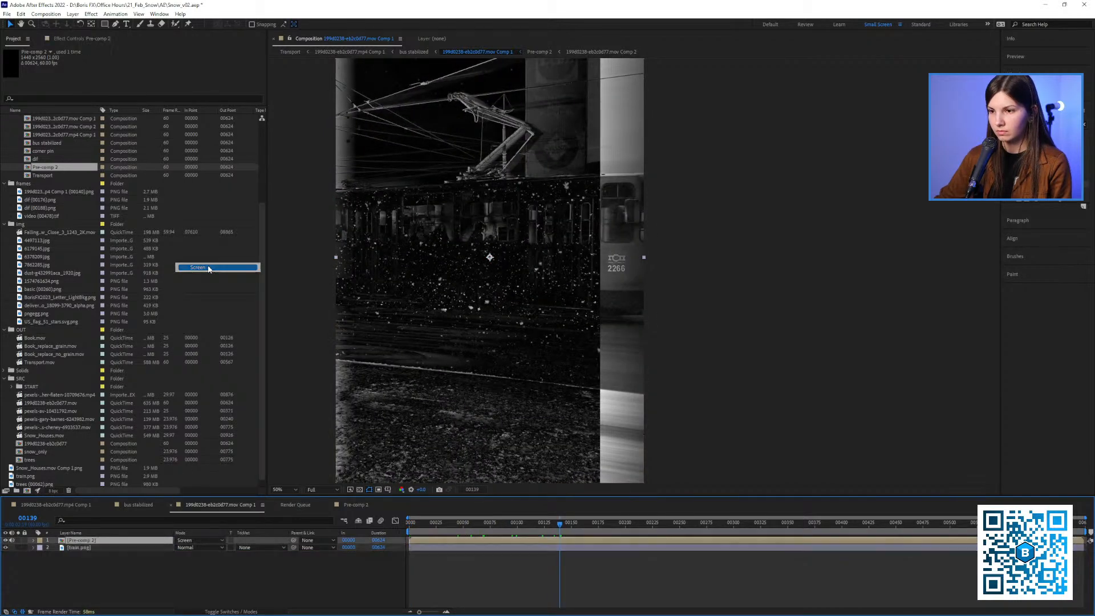
left_click_drag(527, 521, 476, 533)
key("space")
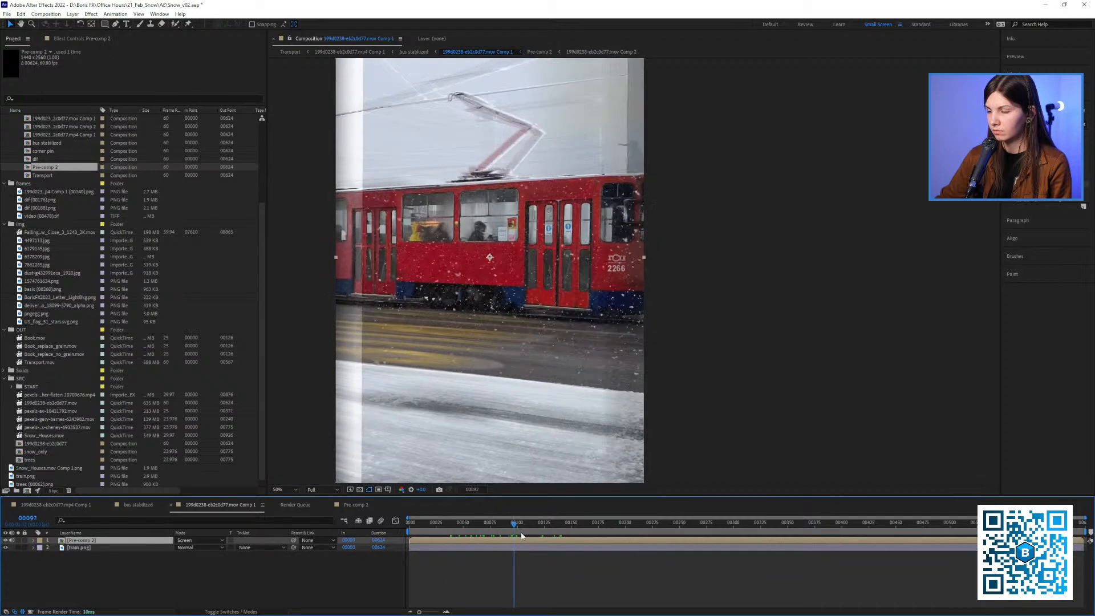
Make the nested tram composition visible in the bus stabilized composition and examine its snow around frame 120
left_click(137, 505)
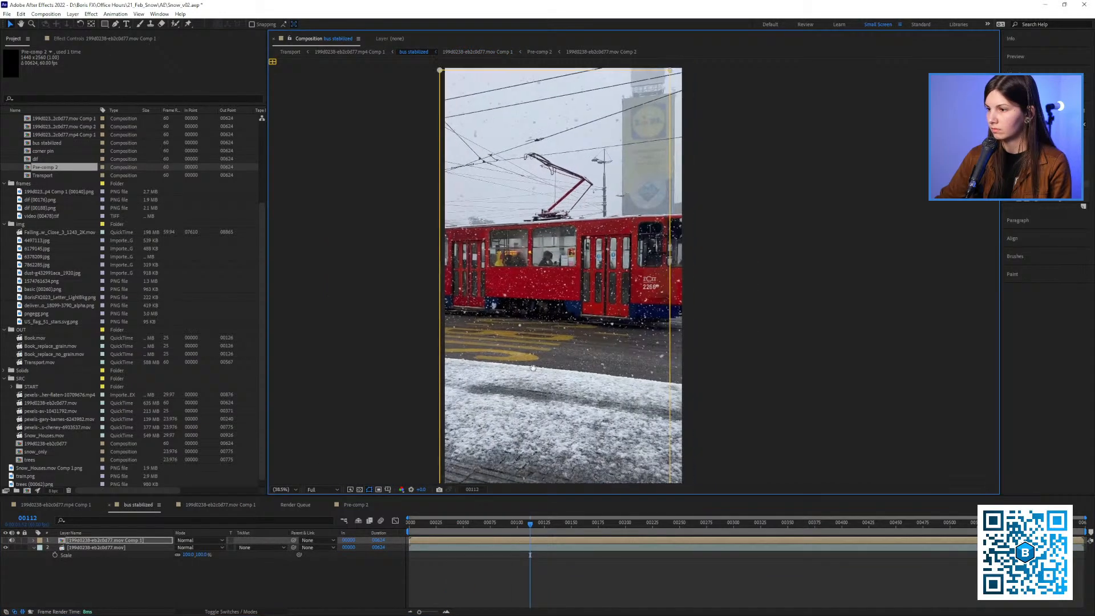
left_click(6, 541)
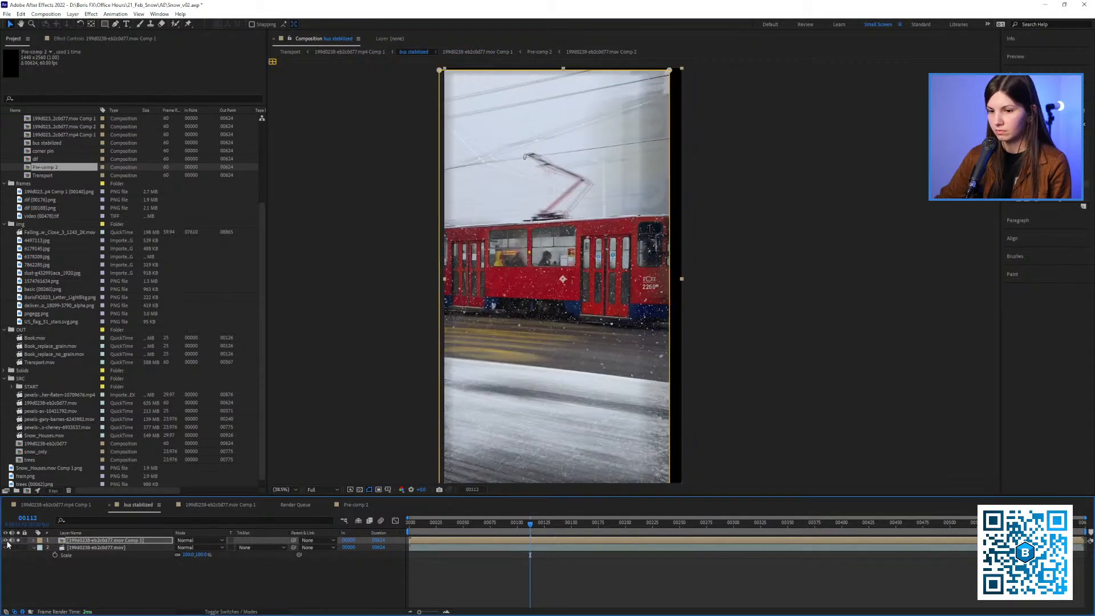
left_click_drag(593, 325, 750, 282)
scroll(542, 338, "up", 2)
left_click_drag(531, 524, 561, 526)
left_click_drag(541, 526, 538, 526)
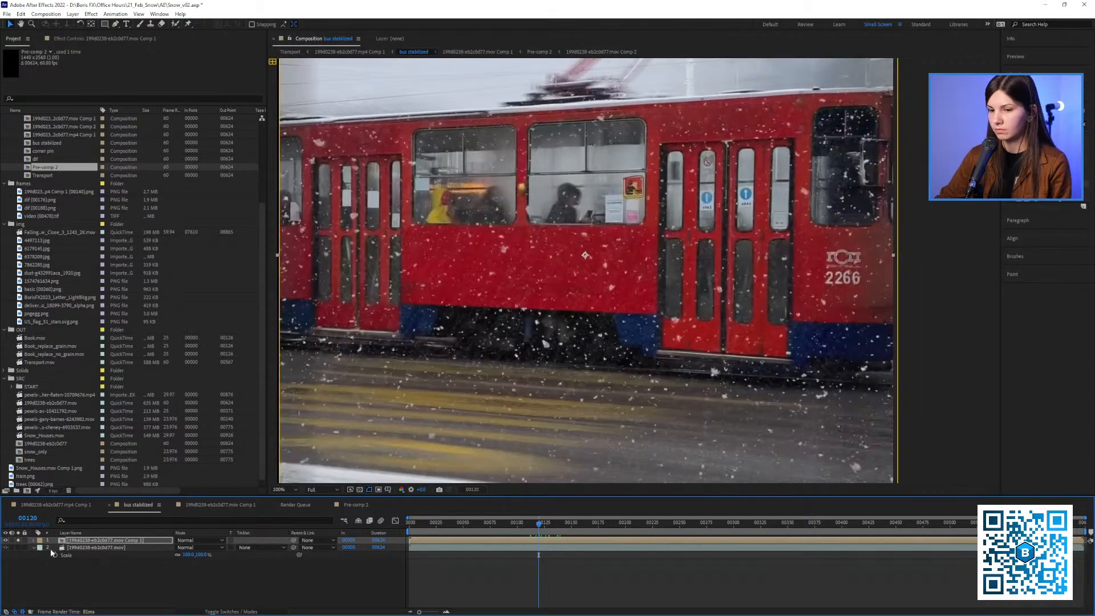
scroll(490, 342, "down", 2)
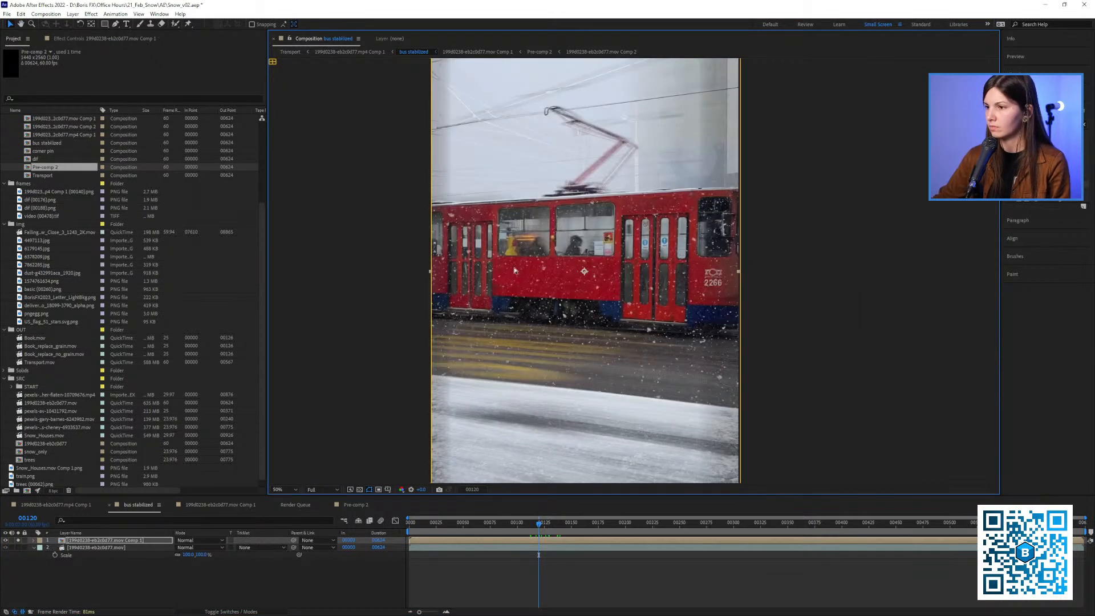
left_click_drag(548, 343, 526, 353)
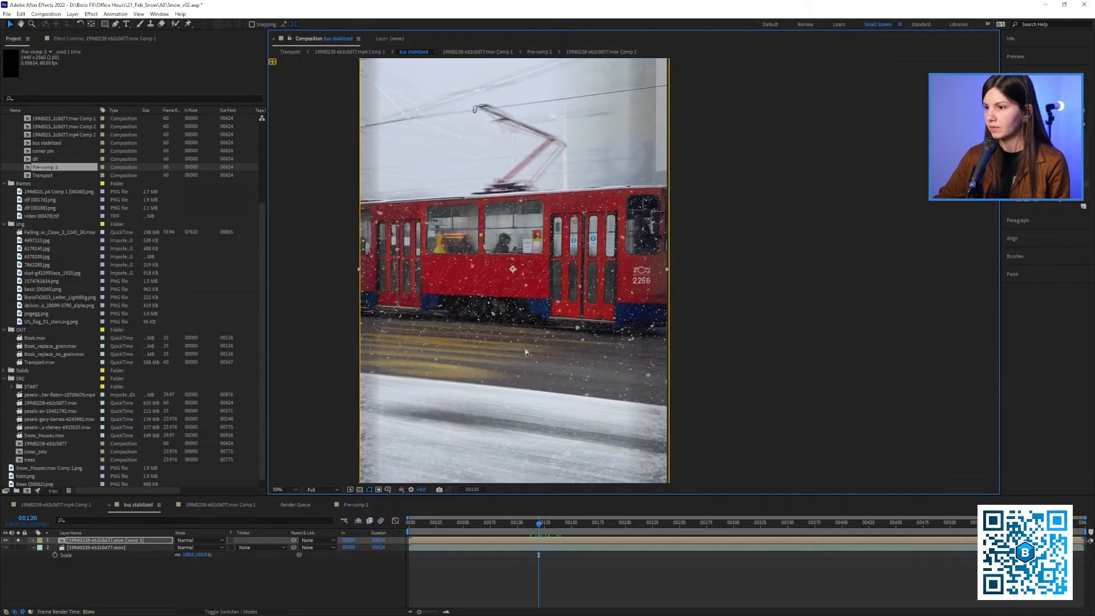
left_click_drag(411, 174, 395, 213)
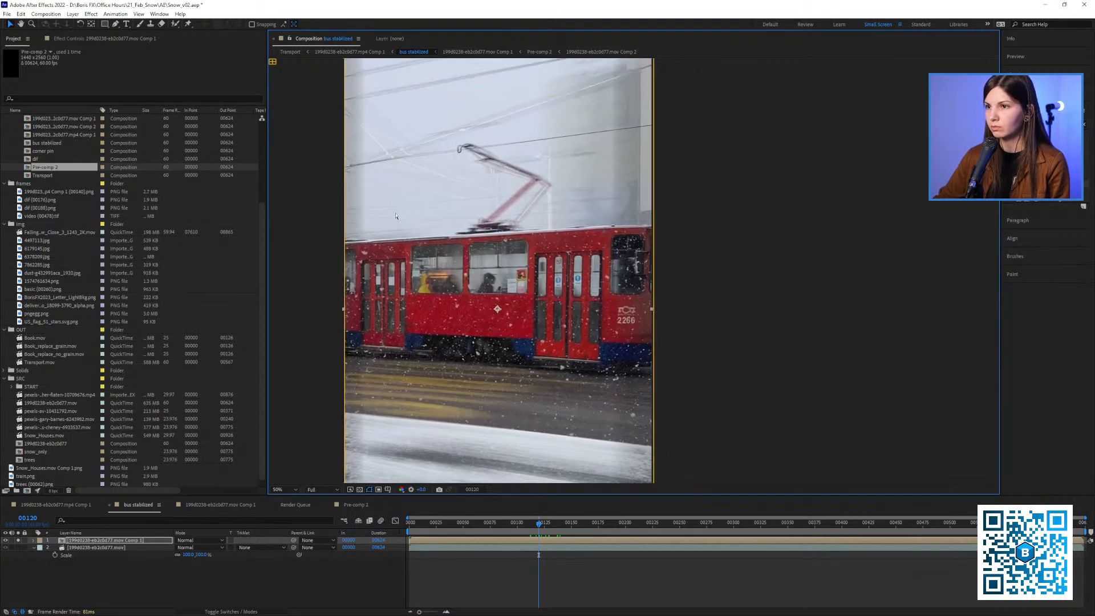
Draw a four-point mask around the tram's red side panel below the windows on the nested composition layer
left_click(116, 24)
left_click(525, 296)
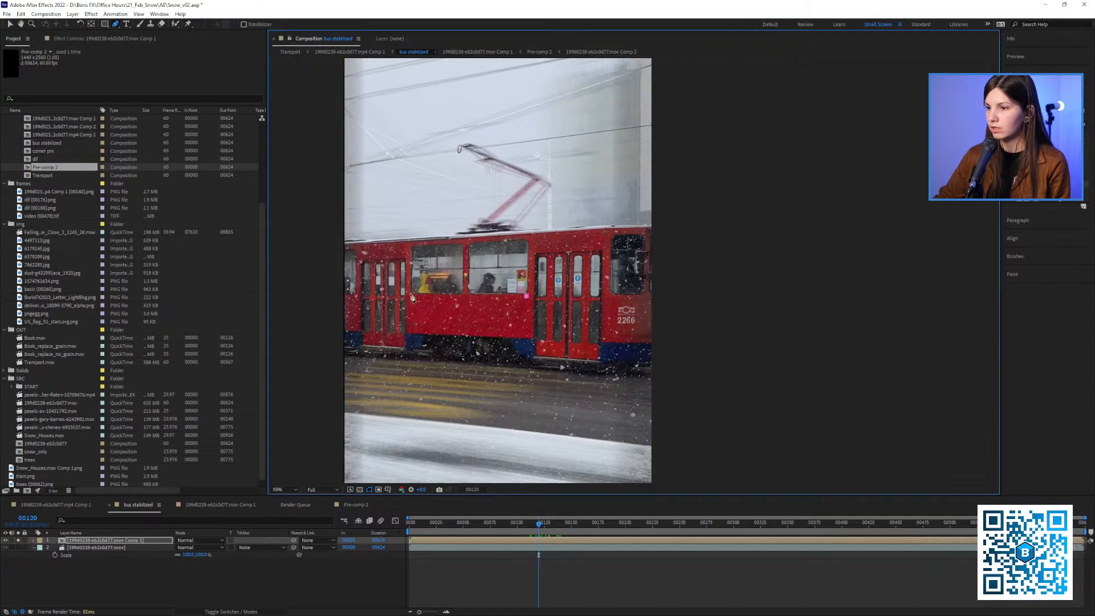
left_click(539, 341)
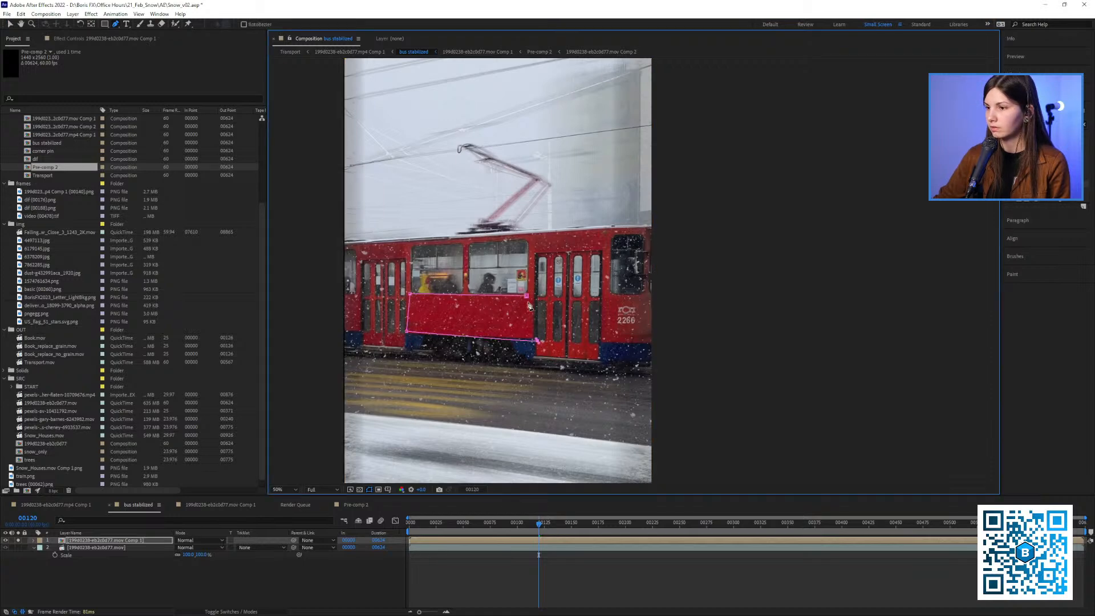
left_click(526, 296)
key("v")
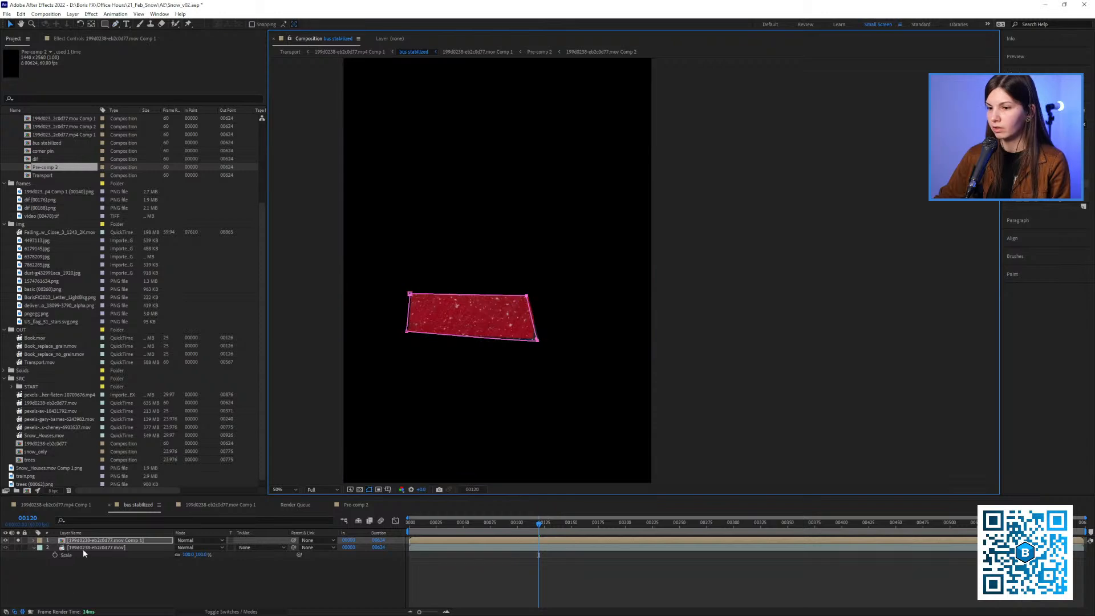
Solo the original tram footage beneath the masked layer and play it to check how the panel follows the tram
left_click(481, 531)
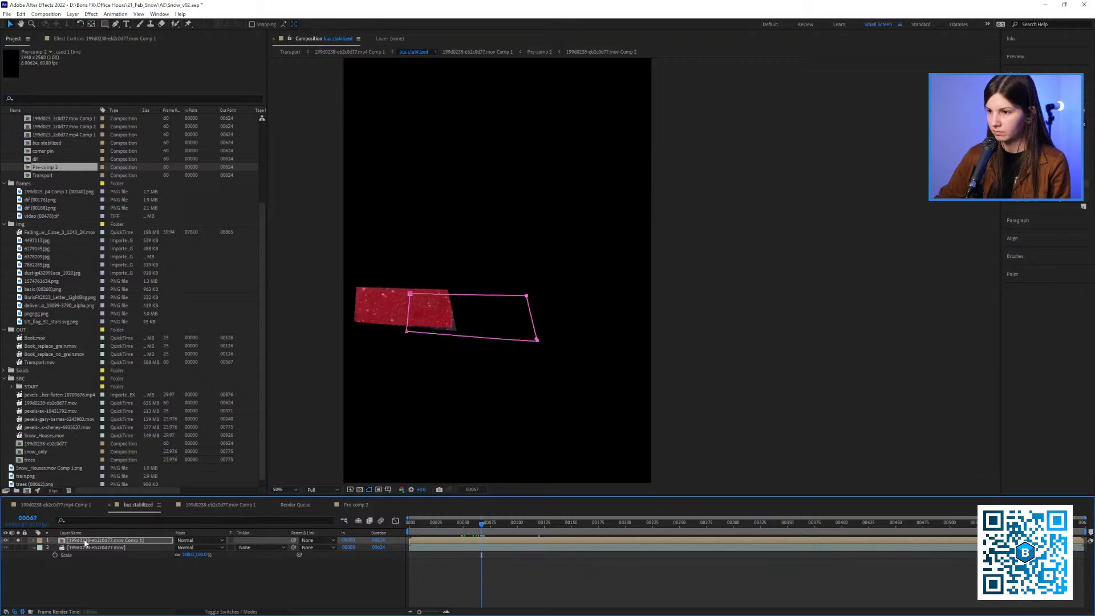
left_click(18, 546)
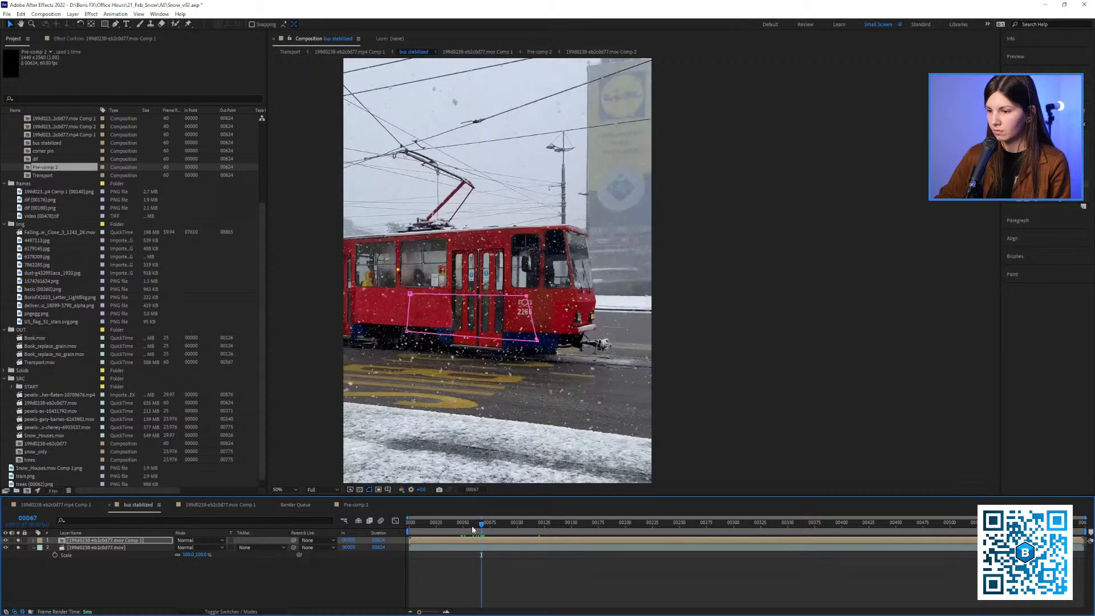
key("space")
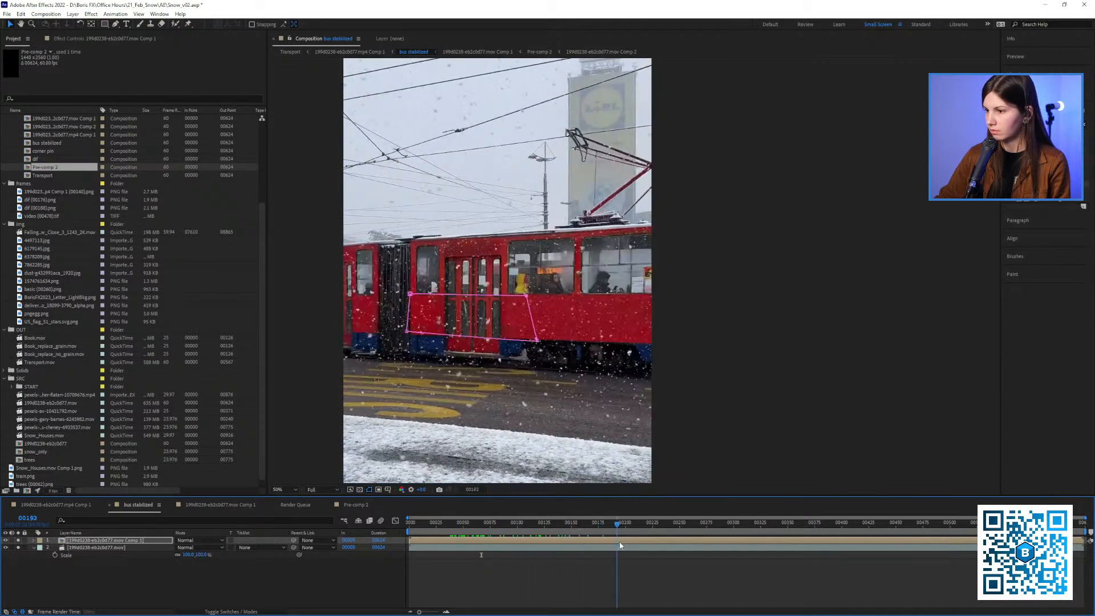
left_click(601, 523)
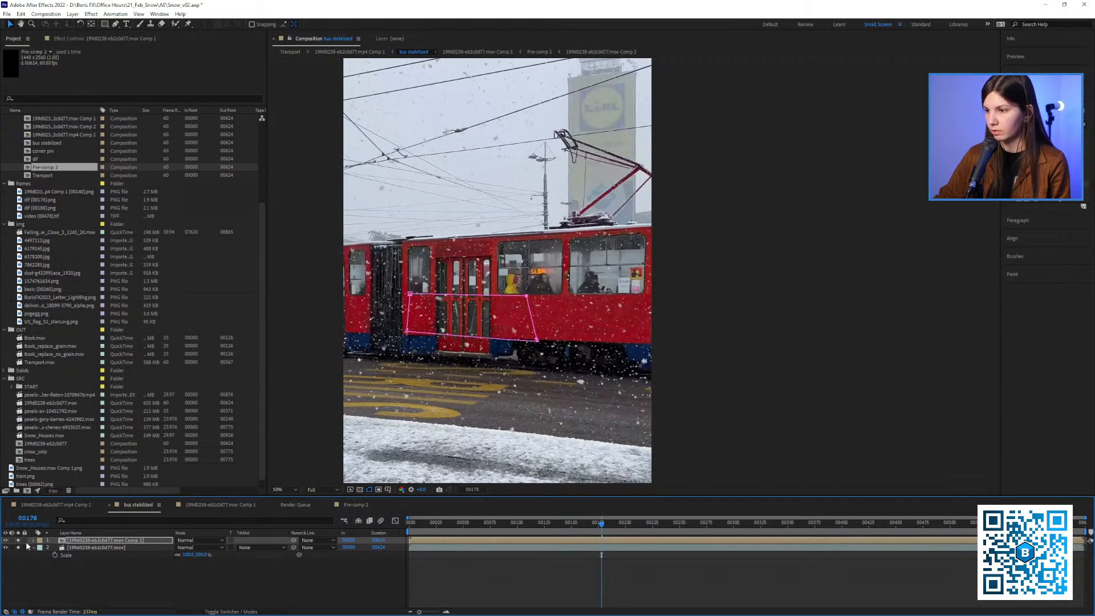
Open the nested tram composition and examine the screened snow over the tram at frame 104
double_click(69, 540)
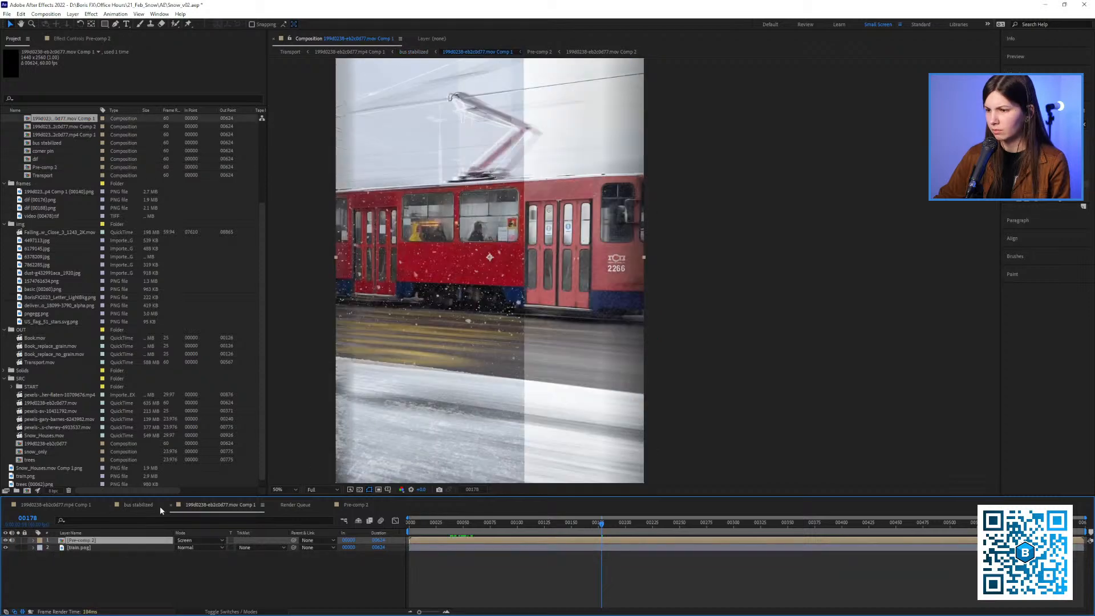
left_click_drag(508, 375, 532, 377)
left_click_drag(496, 521, 522, 522)
scroll(490, 295, "up", 4)
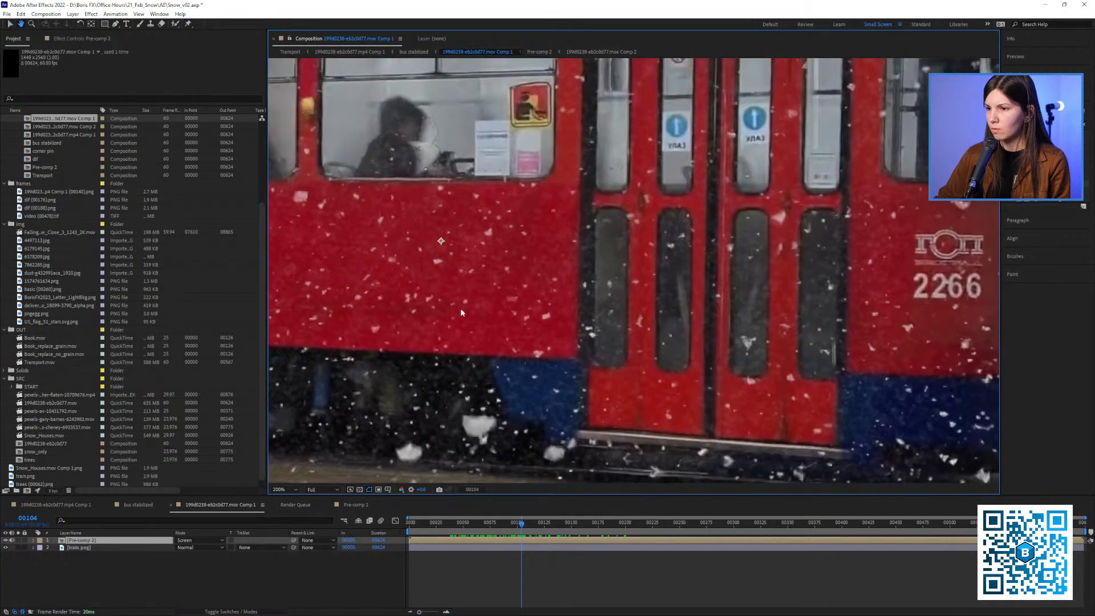
scroll(586, 327, "down", 2)
left_click_drag(586, 327, 511, 315)
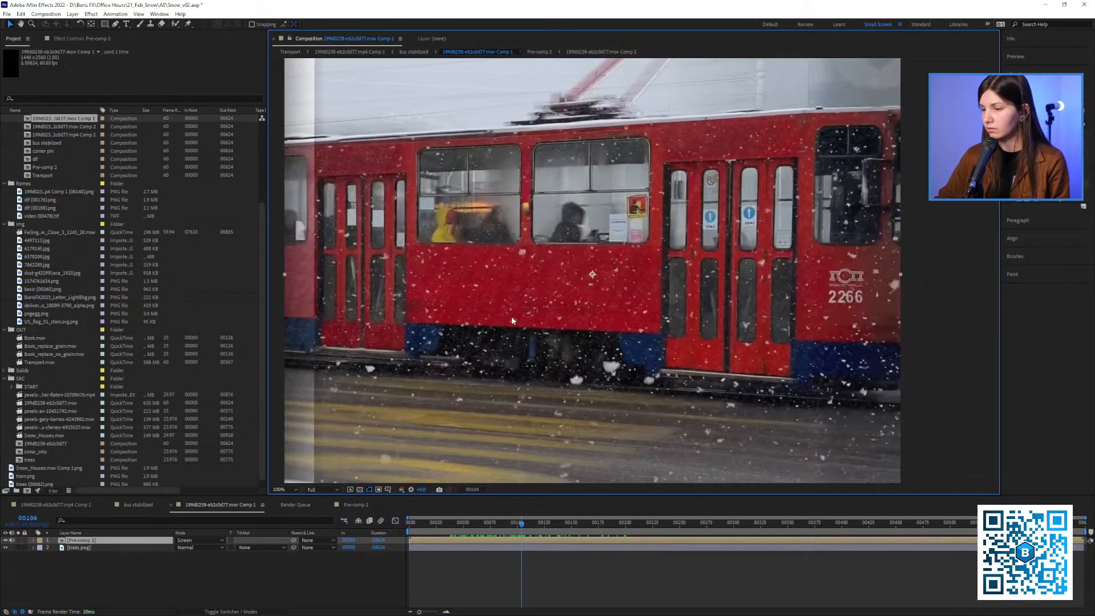
Preview the stock images and place the winter sale banner 6179145.jpg between the snow layer and the still tram plate
left_click(43, 282)
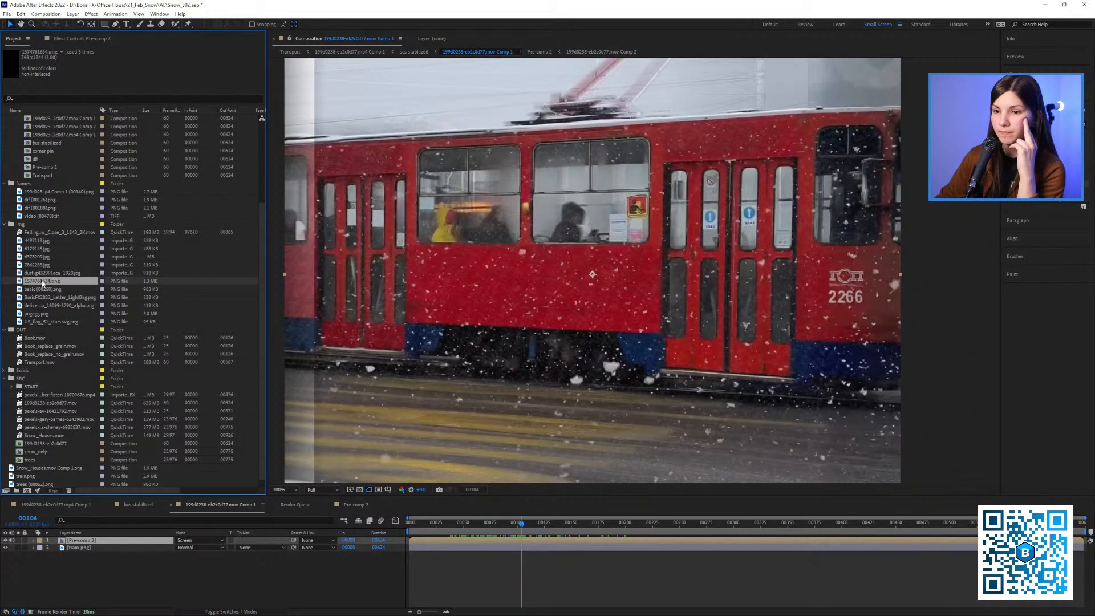
left_click(43, 265)
left_click(42, 257)
left_click(39, 241)
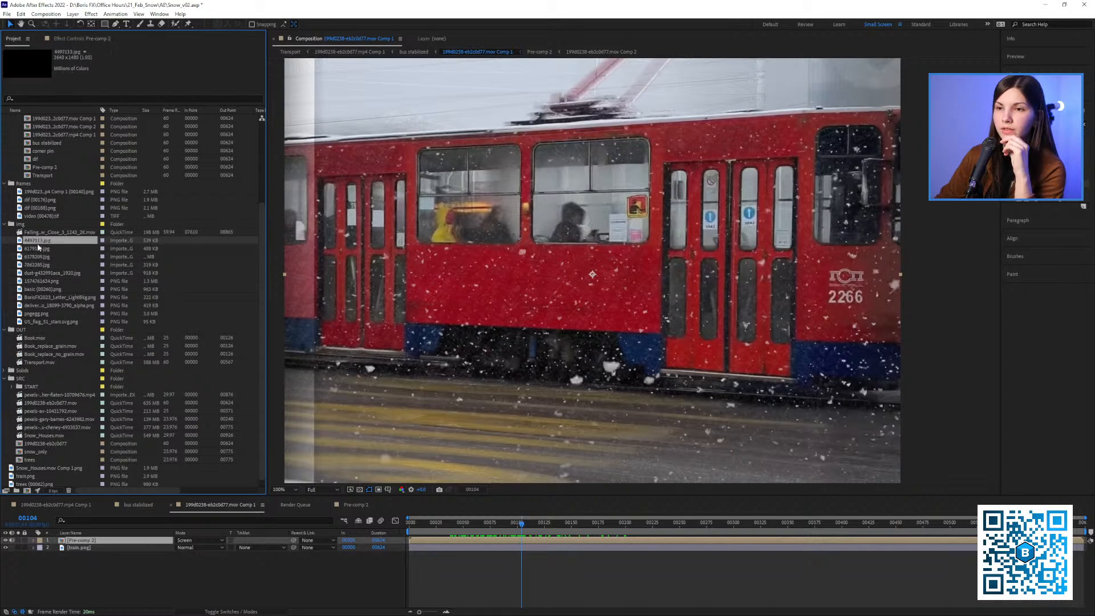
left_click(36, 249)
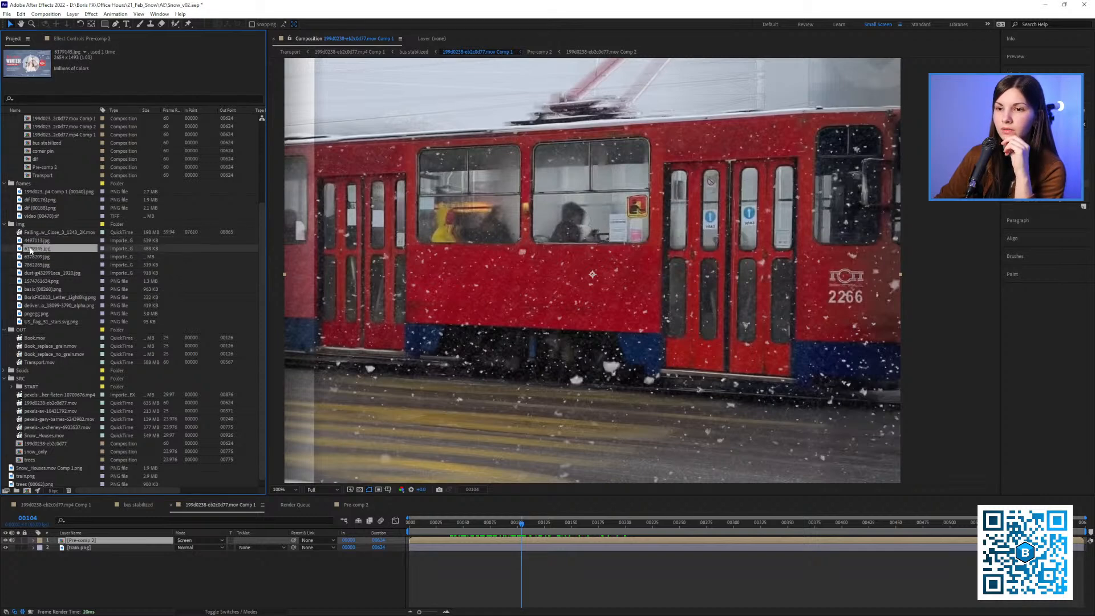
left_click_drag(33, 251, 120, 547)
scroll(548, 285, "down", 2)
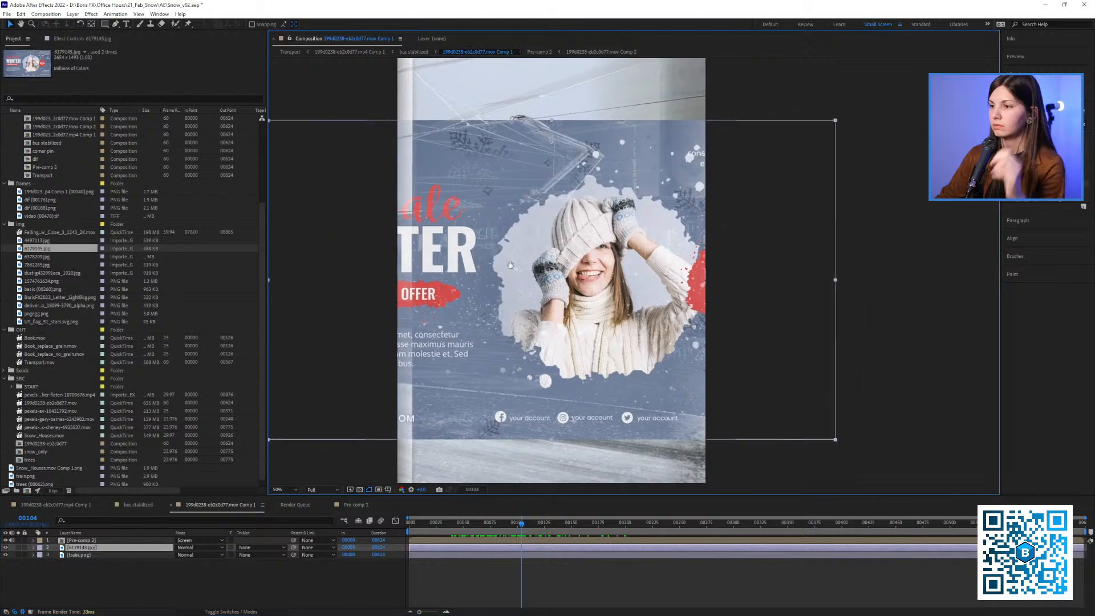
Scale the banner down to about 14%, bring it over the tram's red side panel and hide the snow layer
key("s")
left_click_drag(189, 555, 152, 556)
scroll(470, 289, "up", 1)
left_click_drag(471, 289, 571, 256)
left_click(6, 540)
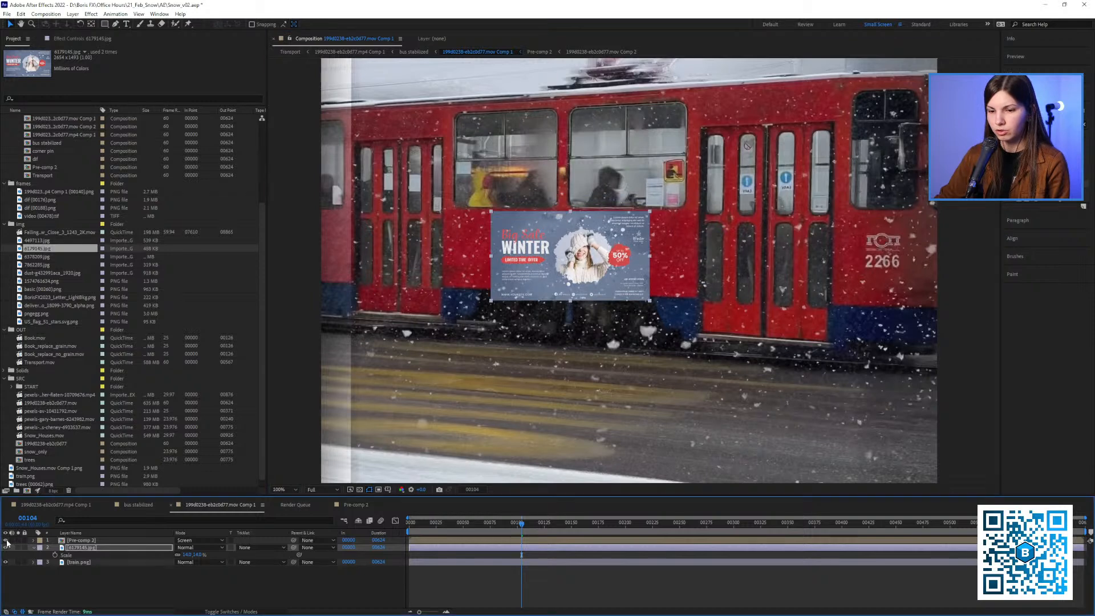
Shrink the banner further and position it on the red panel beneath the two windows between the doors
key("s")
key("p")
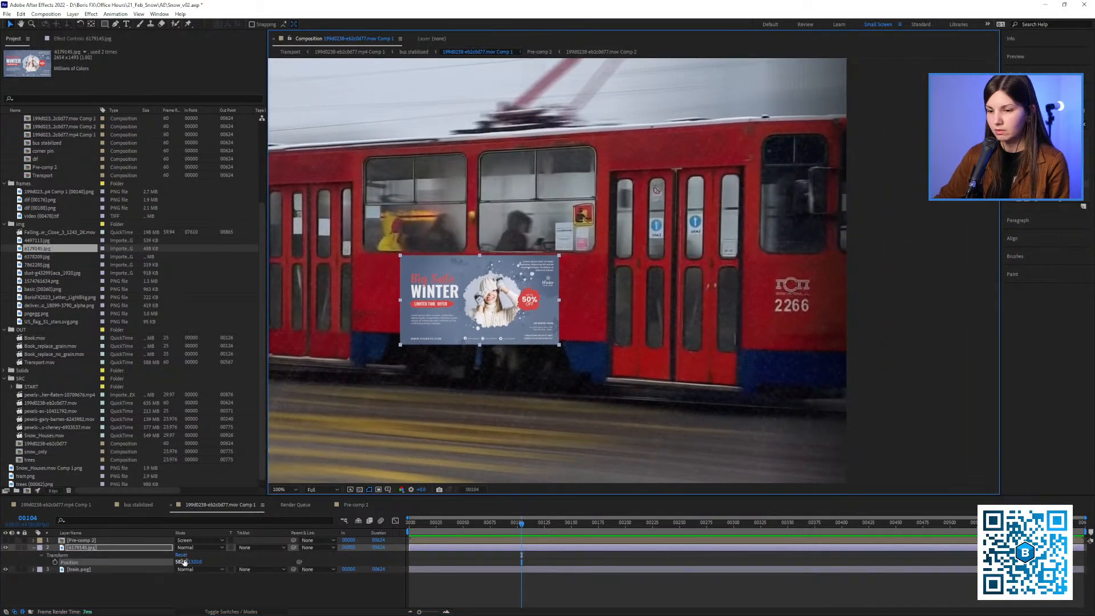
left_click_drag(183, 556, 165, 556)
key("s")
key("ctrl+z")
scroll(462, 316, "up", 1)
left_click_drag(385, 325, 660, 288)
left_click_drag(660, 288, 513, 276)
scroll(627, 276, "down", 1)
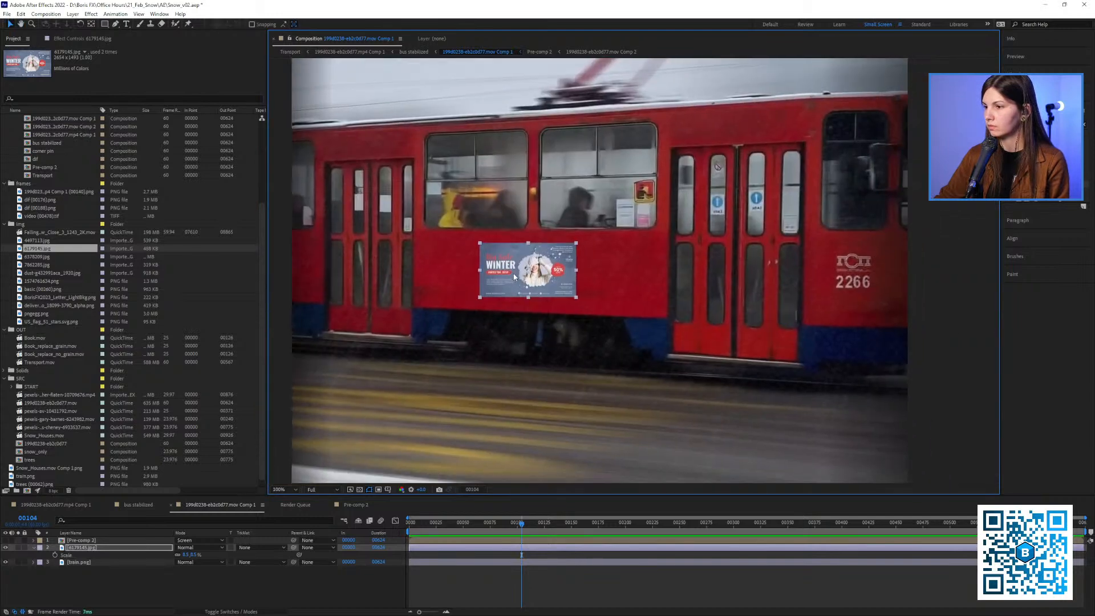
left_click_drag(185, 556, 192, 556)
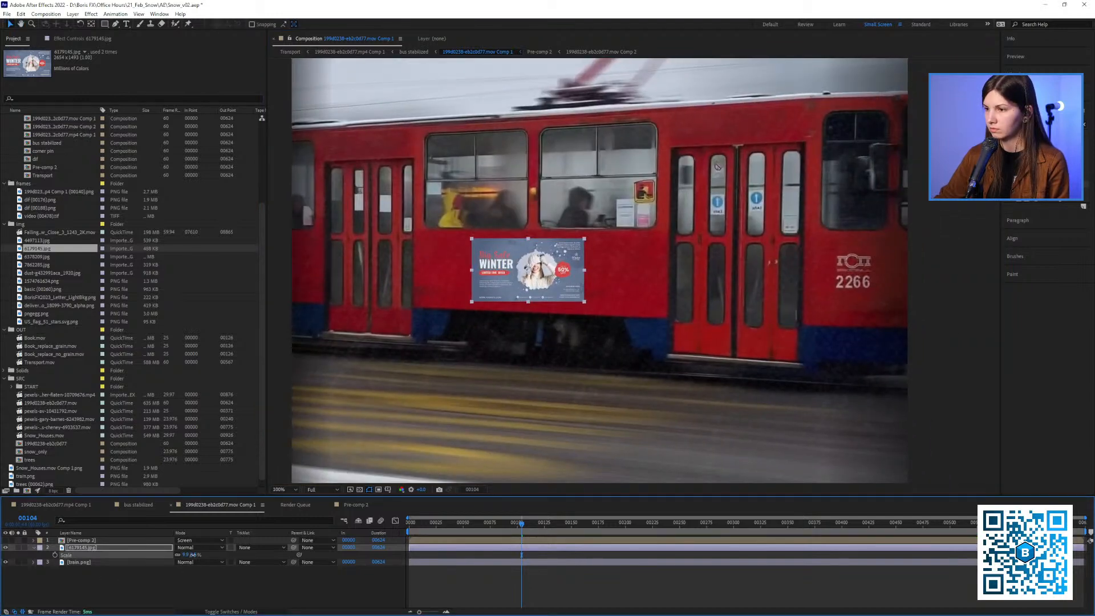
left_click_drag(520, 328, 479, 332)
Find the Corner Pin effect and apply it to the banner layer
left_click(1047, 125)
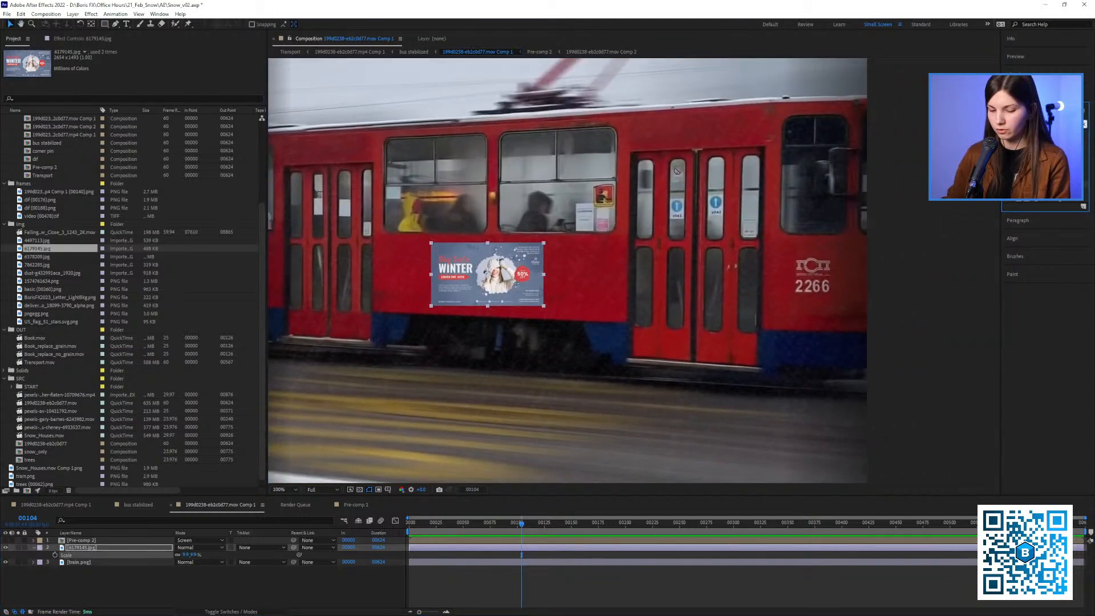
type("corner pin")
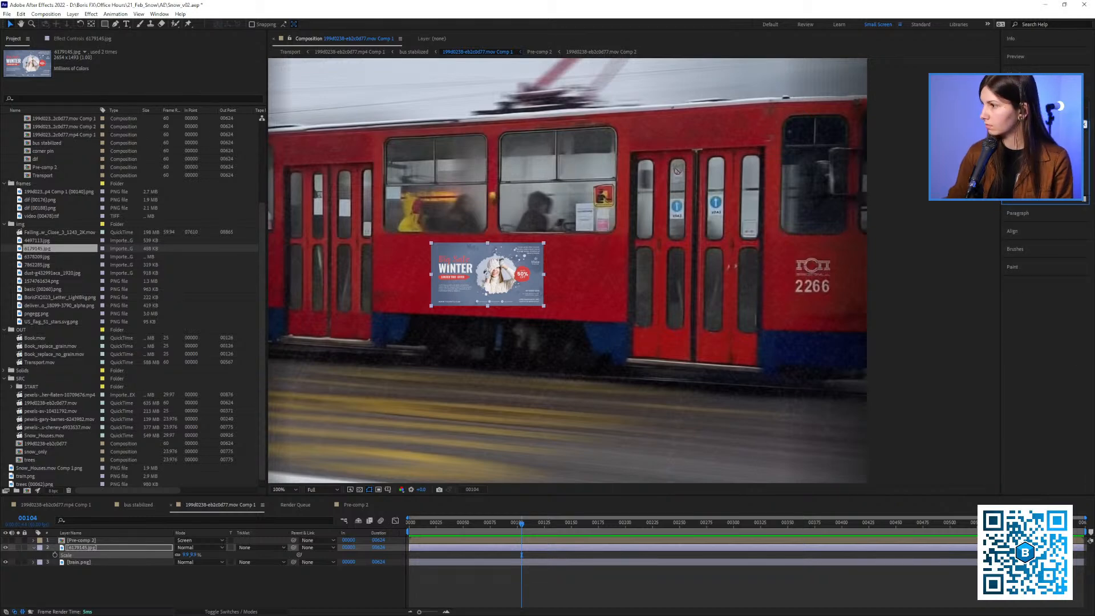
left_click_drag(1039, 192, 497, 270)
Adjust the four corner pins so the banner follows the perspective of the tram's side panel
left_click_drag(430, 305, 468, 312)
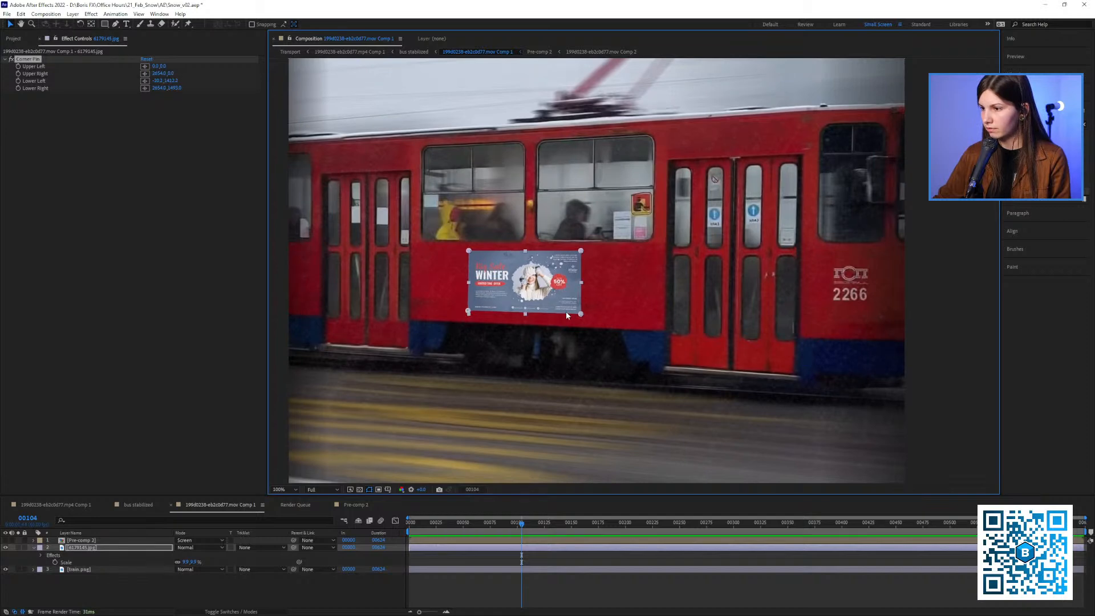
left_click_drag(583, 318, 581, 320)
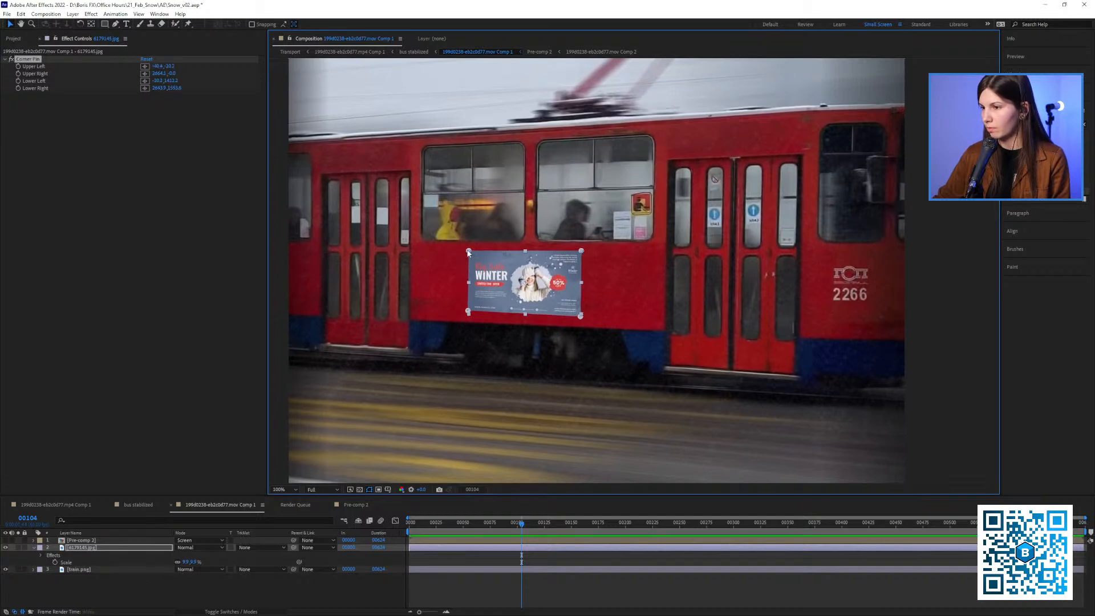
left_click_drag(468, 253, 471, 254)
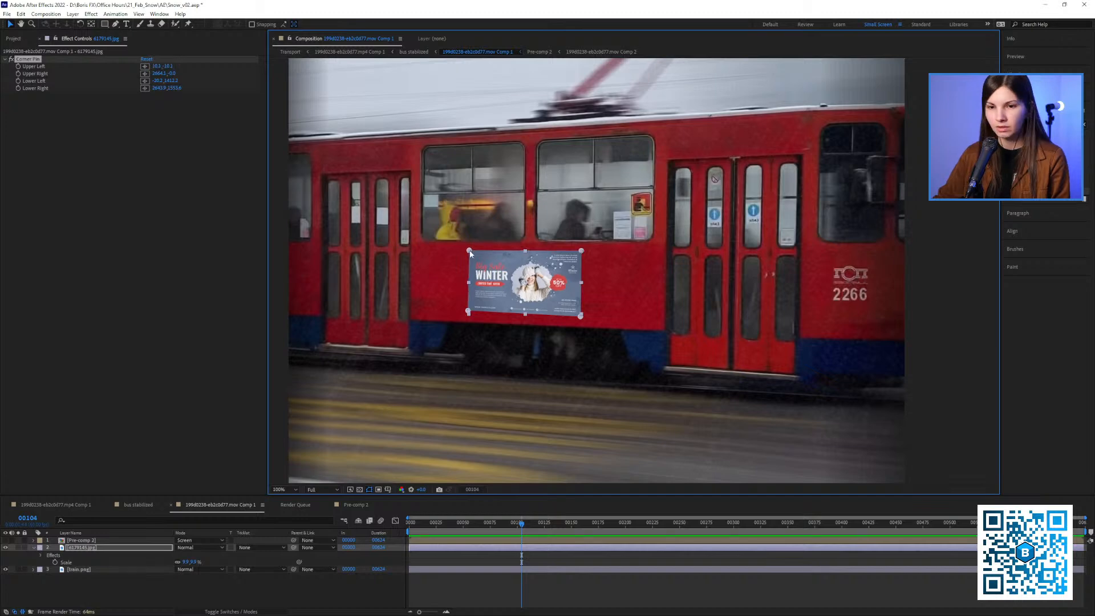
left_click_drag(581, 253, 579, 252)
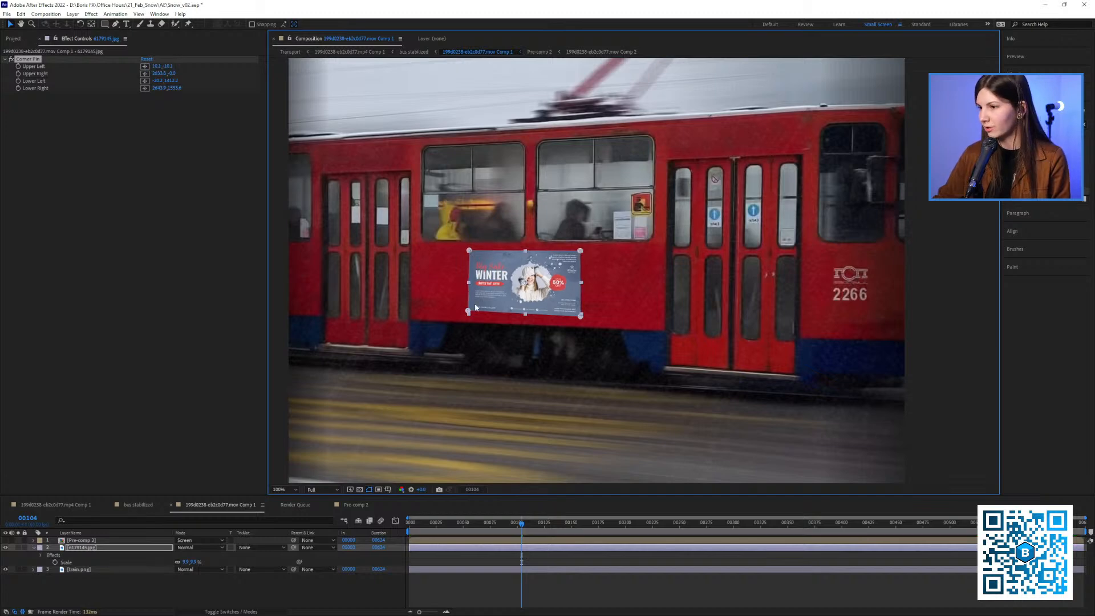
left_click_drag(468, 311, 470, 313)
left_click_drag(581, 316, 579, 316)
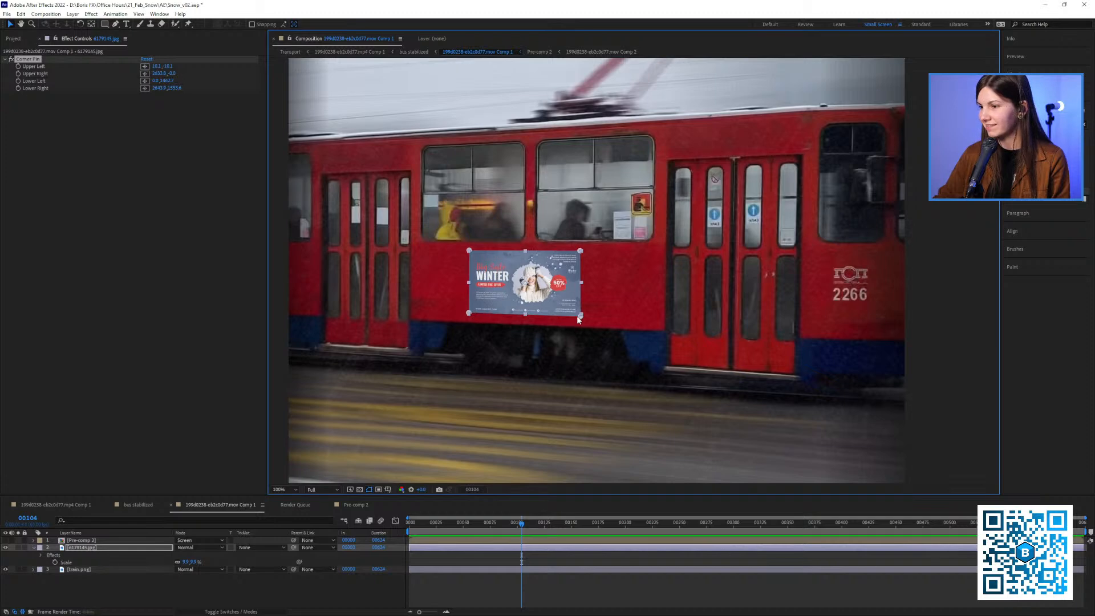
left_click_drag(469, 313, 467, 313)
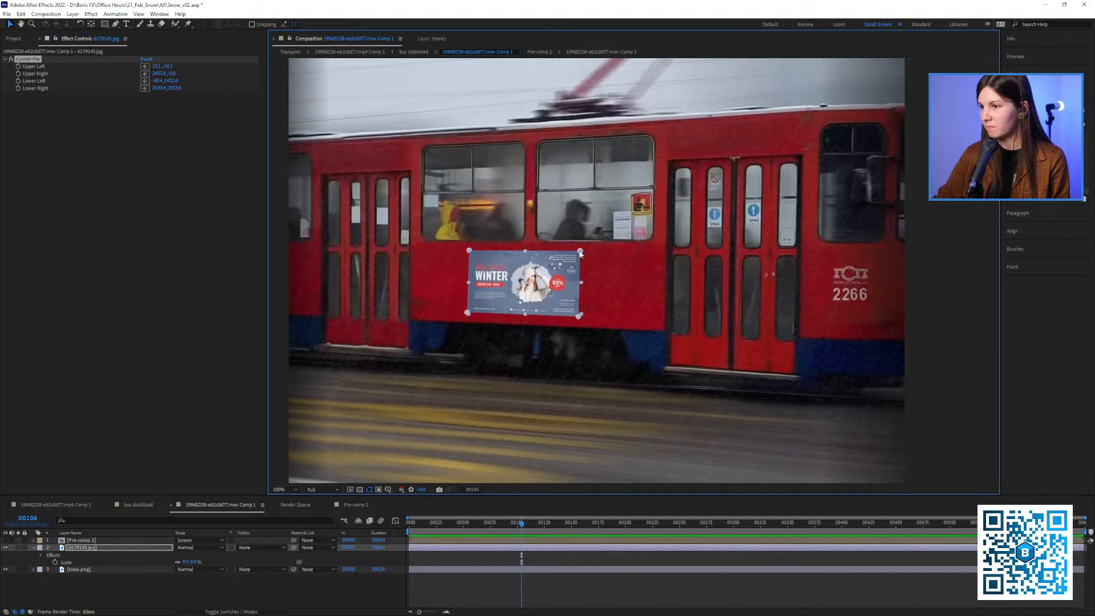
Fine-tune the banner's two upper corner pins and check its fit on the tram with the layer deselected
scroll(554, 261, "down", 1)
left_click_drag(565, 247, 530, 235)
left_click_drag(572, 248, 571, 248)
left_click(747, 315)
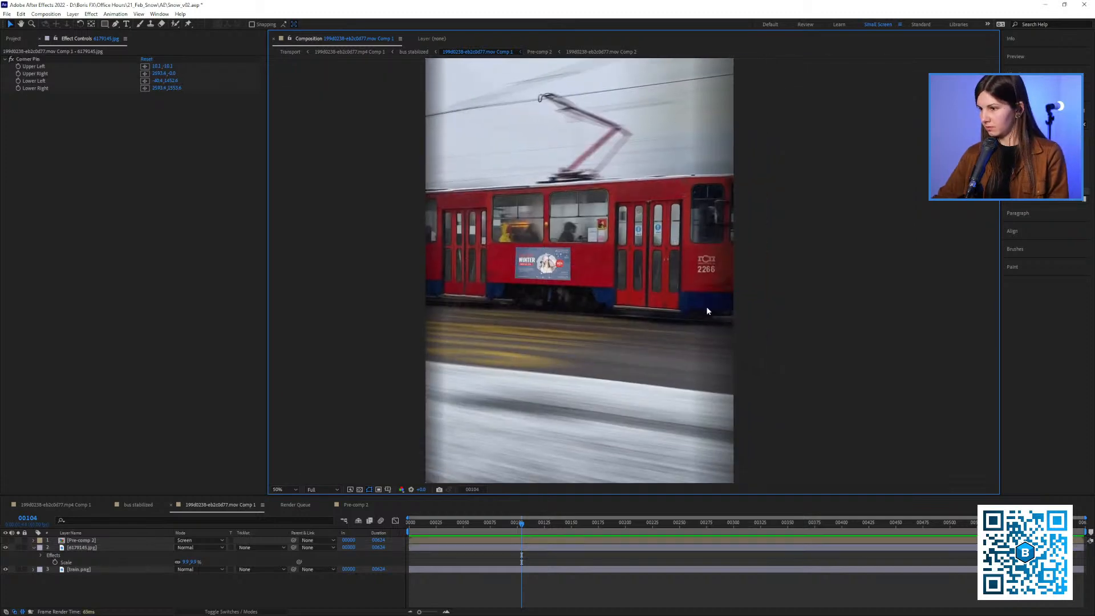
scroll(550, 256, "up", 1)
left_click(54, 60)
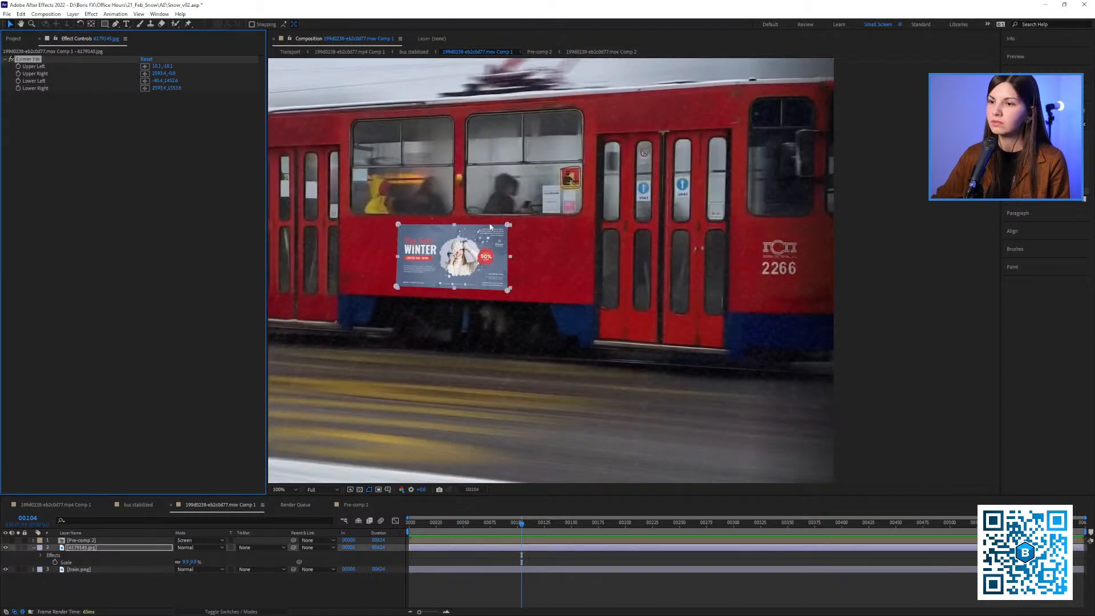
left_click(510, 227)
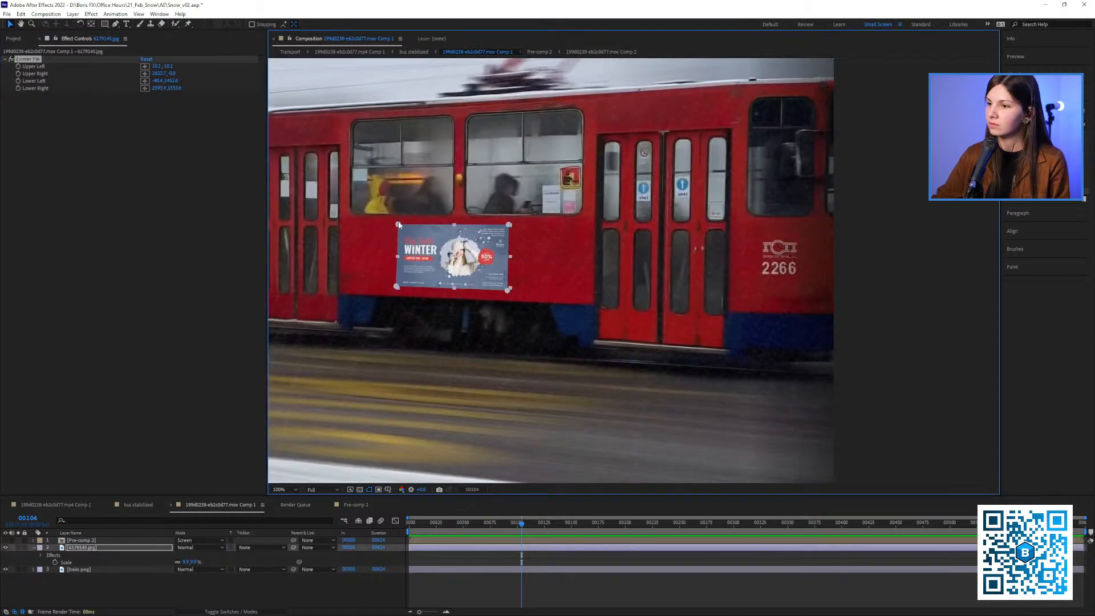
left_click_drag(399, 226, 397, 226)
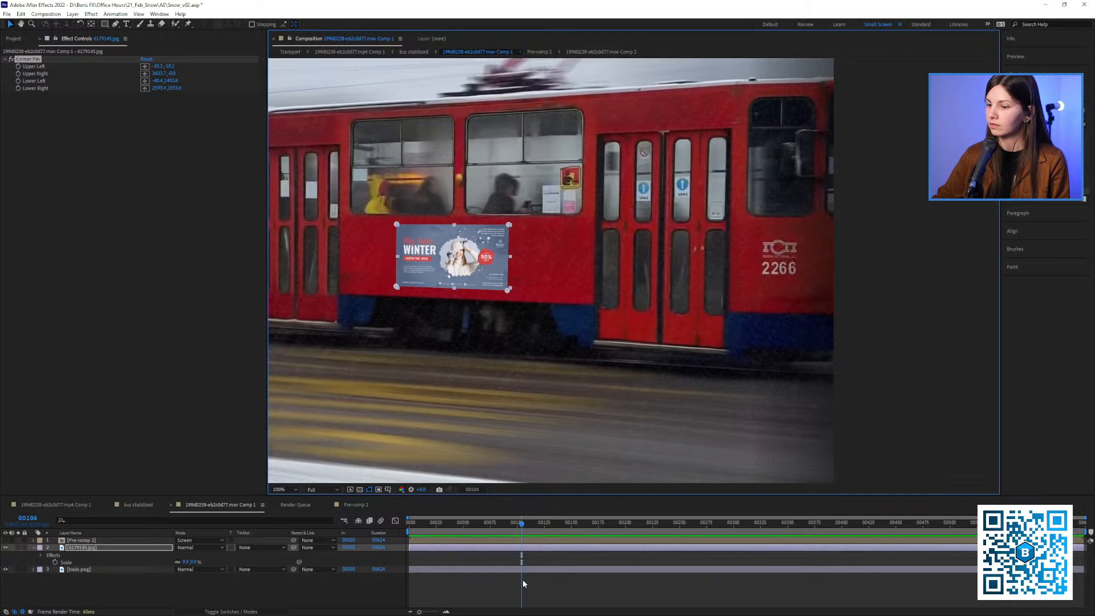
left_click(521, 579)
scroll(519, 369, "down", 1)
scroll(511, 287, "up", 2)
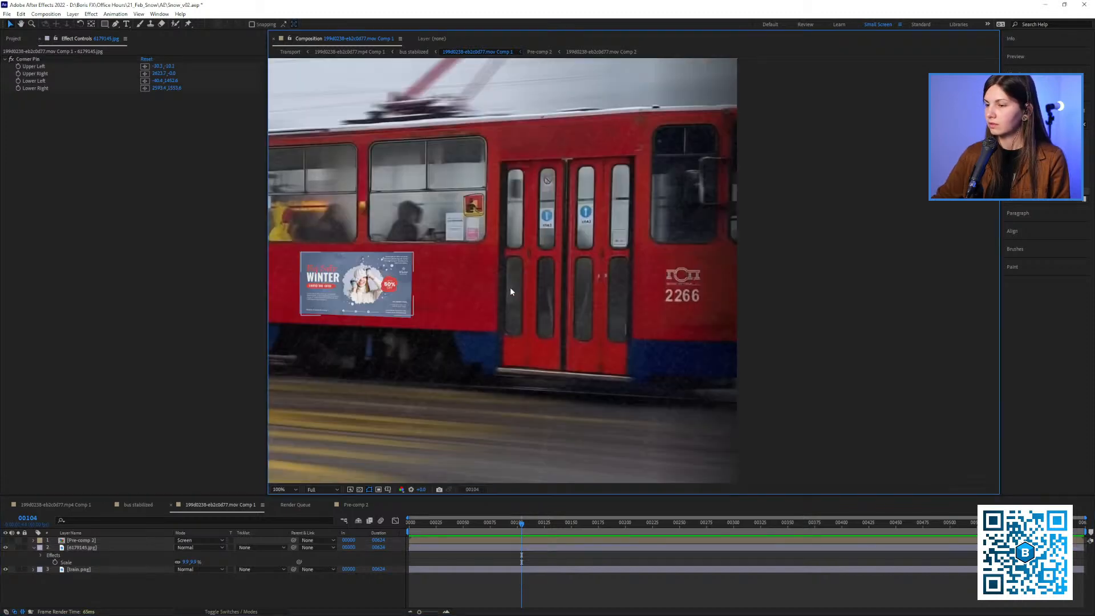
left_click_drag(673, 290, 610, 289)
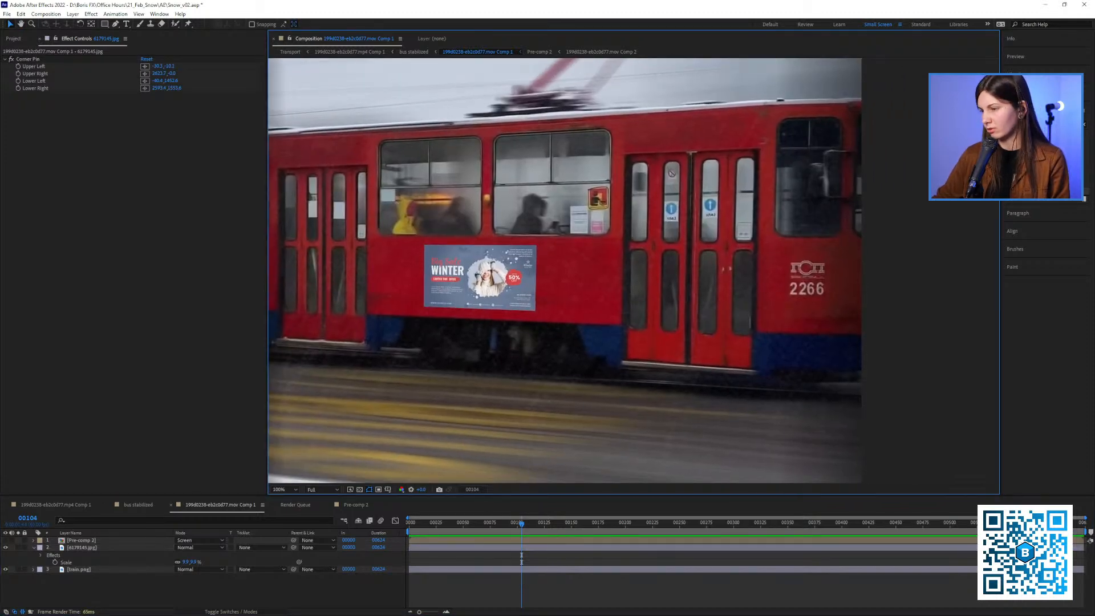
Find the Fast Box Blur effect and apply it to the banner layer
left_click(1043, 124)
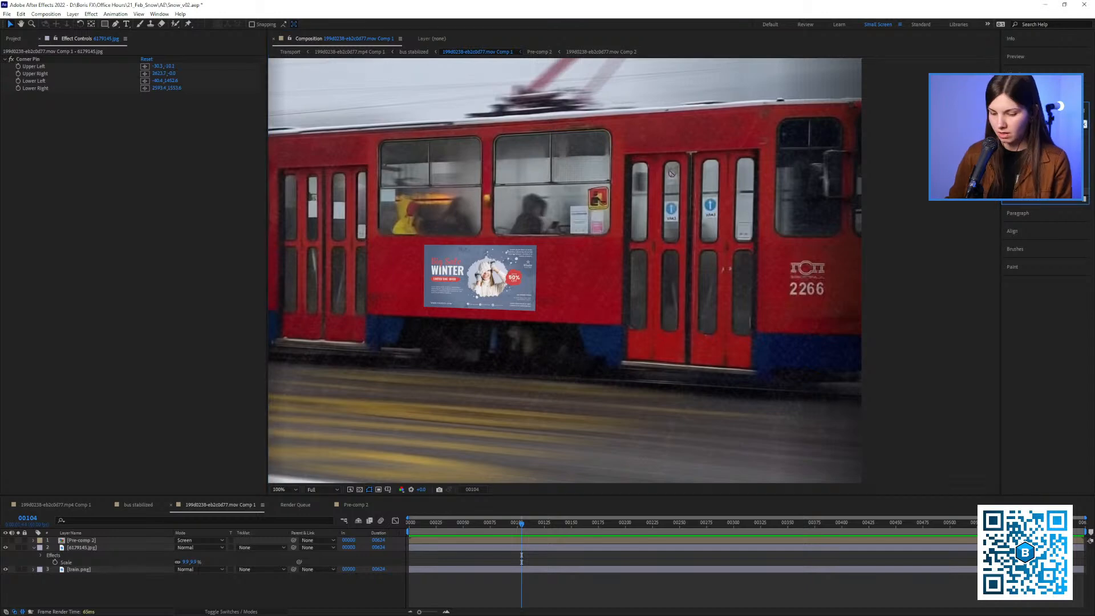
type("bur")
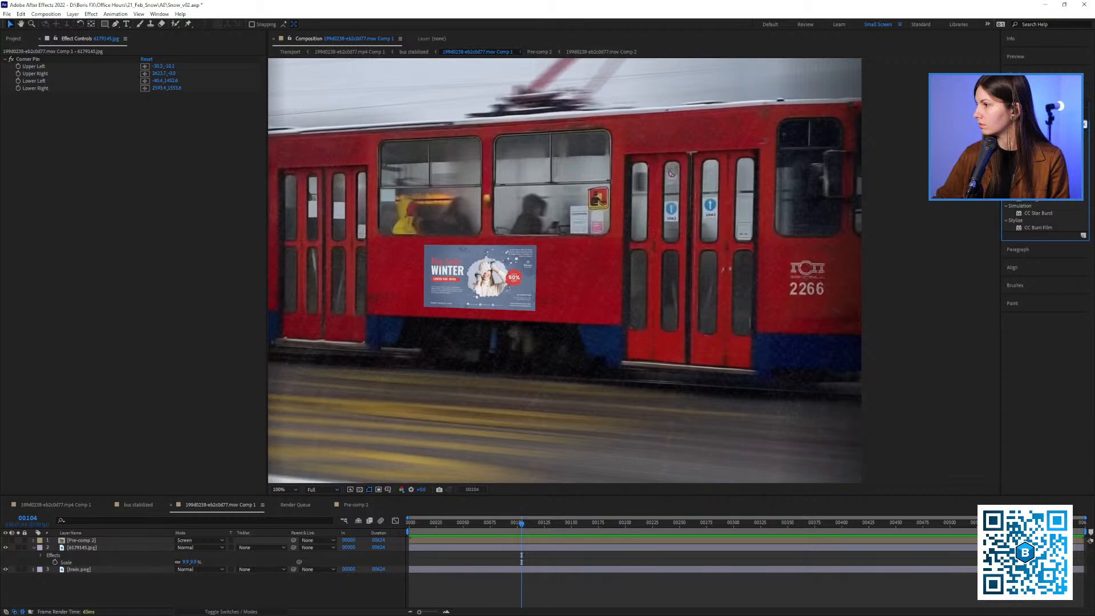
type("n")
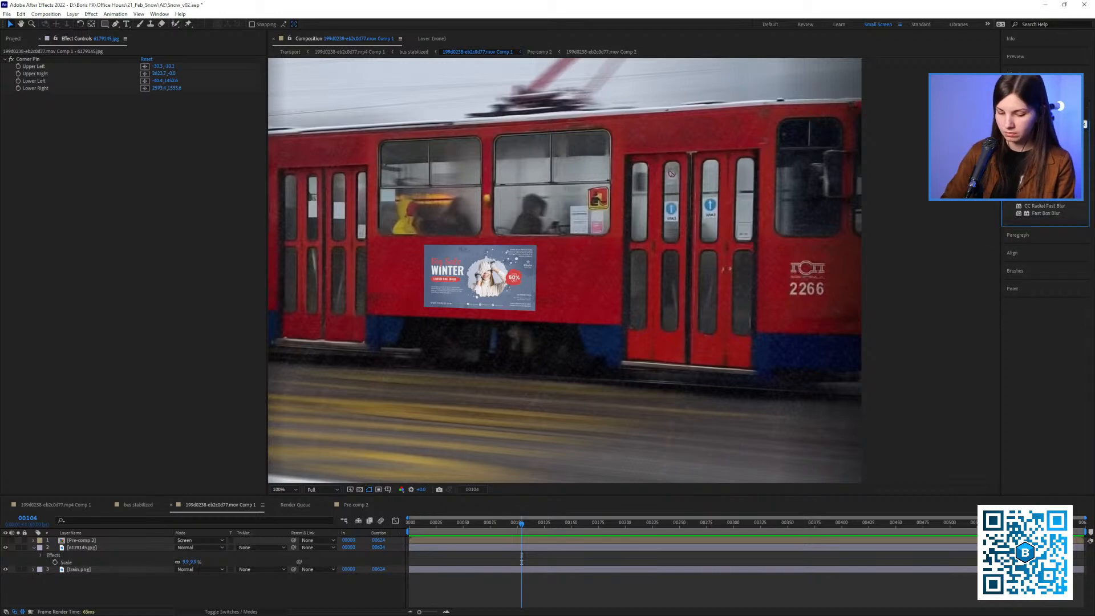
left_click_drag(1033, 140, 219, 220)
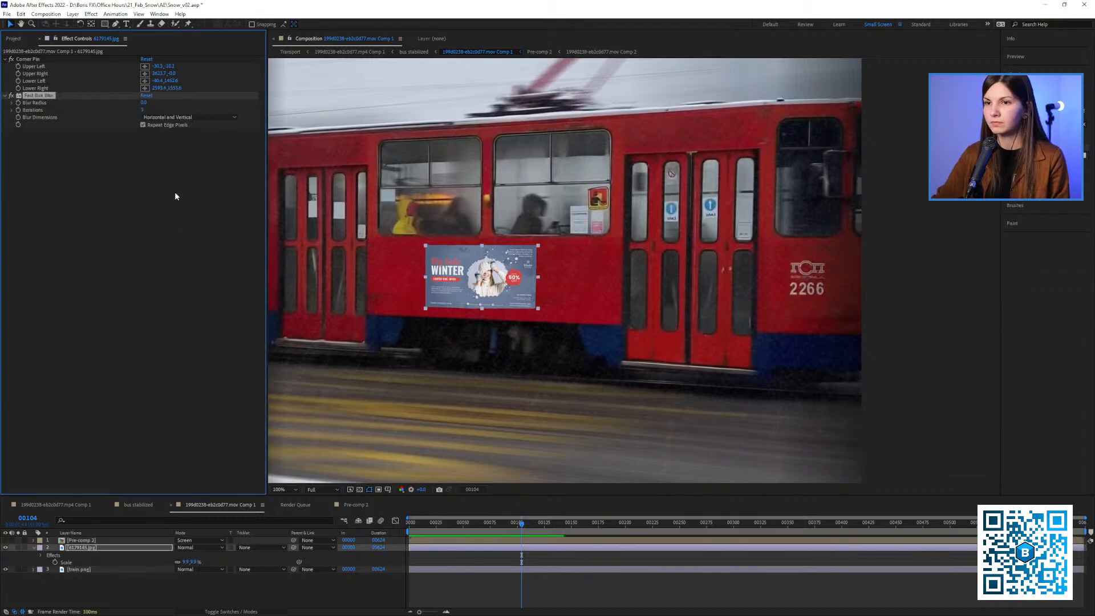
Try several blur strengths on the banner and settle on a Fast Box Blur radius of 4.0
left_click(145, 103)
type("1")
left_click(158, 243)
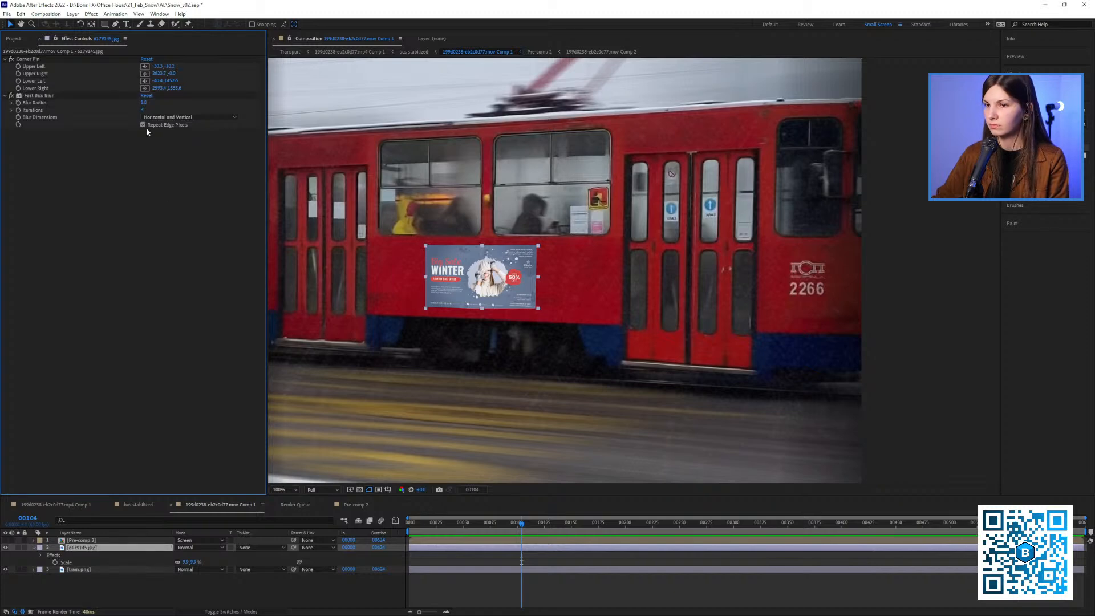
left_click(144, 103)
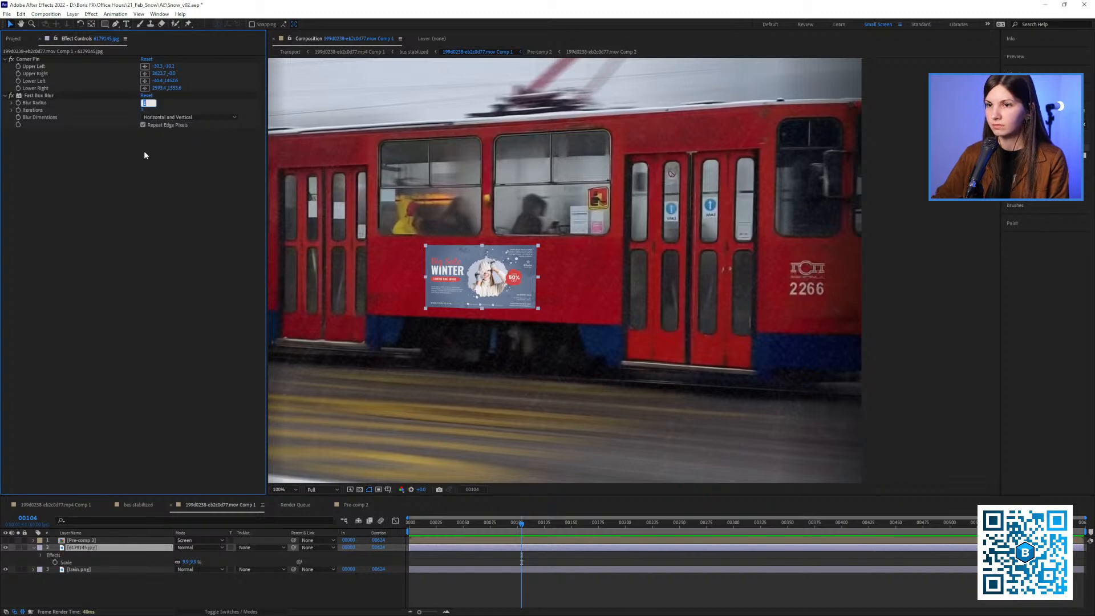
left_click(47, 96)
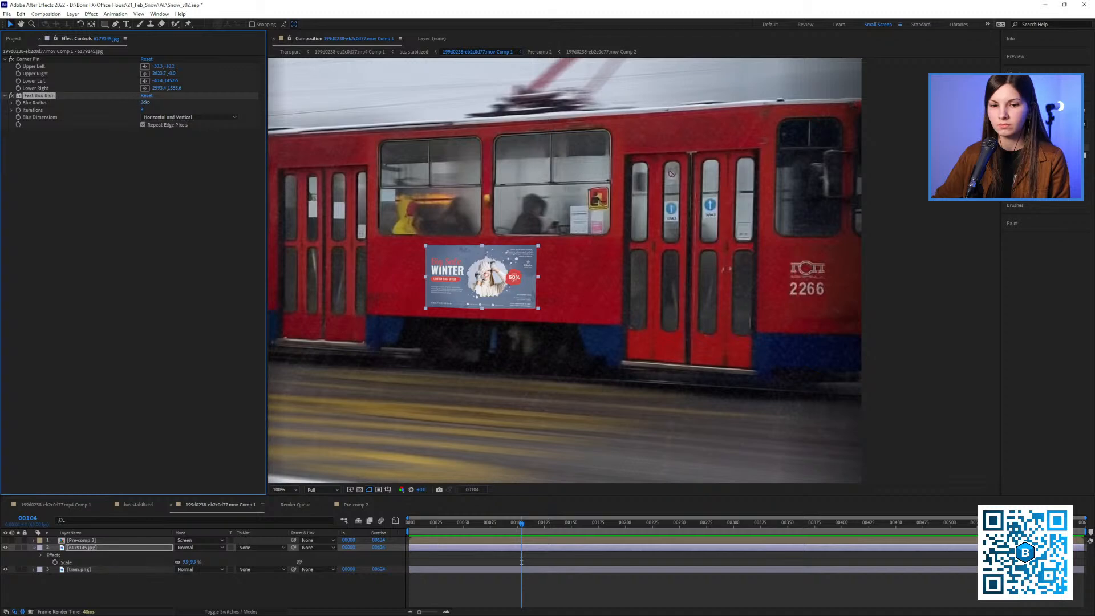
left_click_drag(146, 102, 161, 104)
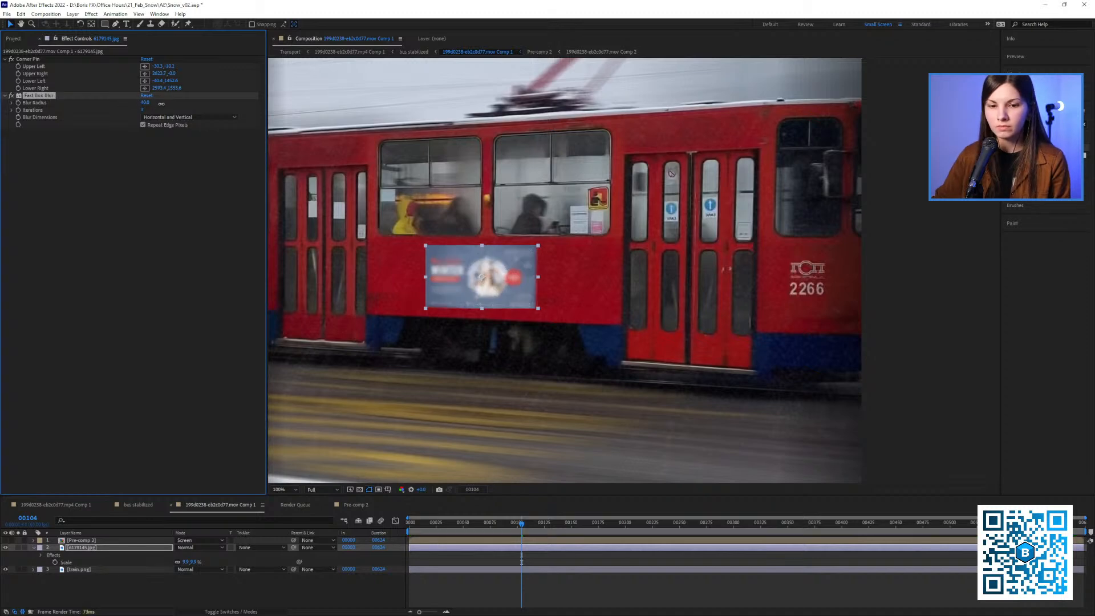
left_click_drag(159, 109, 130, 118)
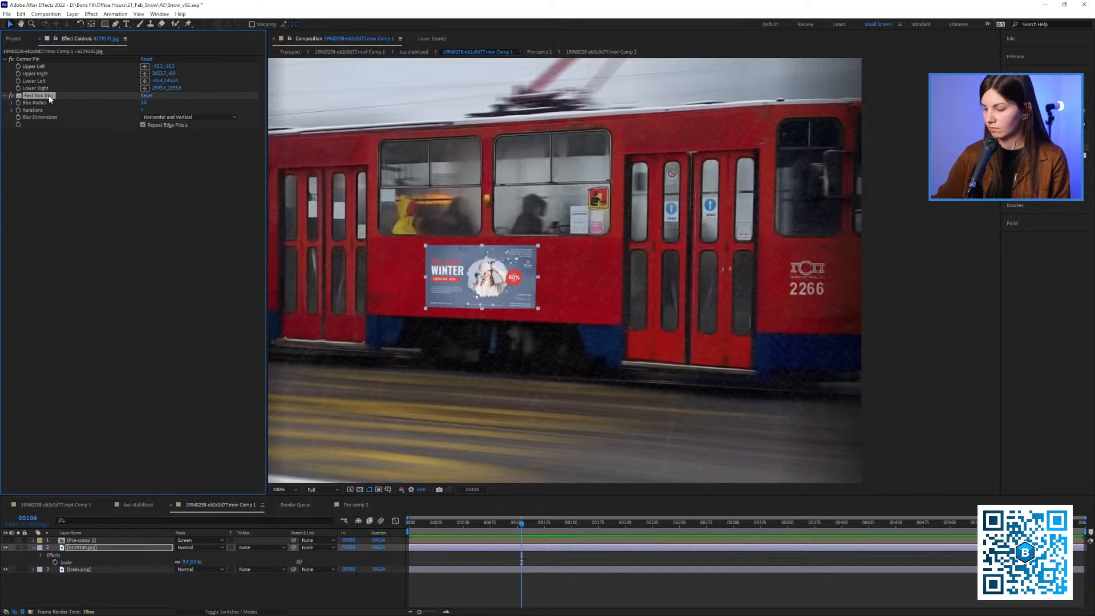
Cut the Fast Box Blur from the banner layer and pre-compose the layer
key("Delete")
right_click(83, 556)
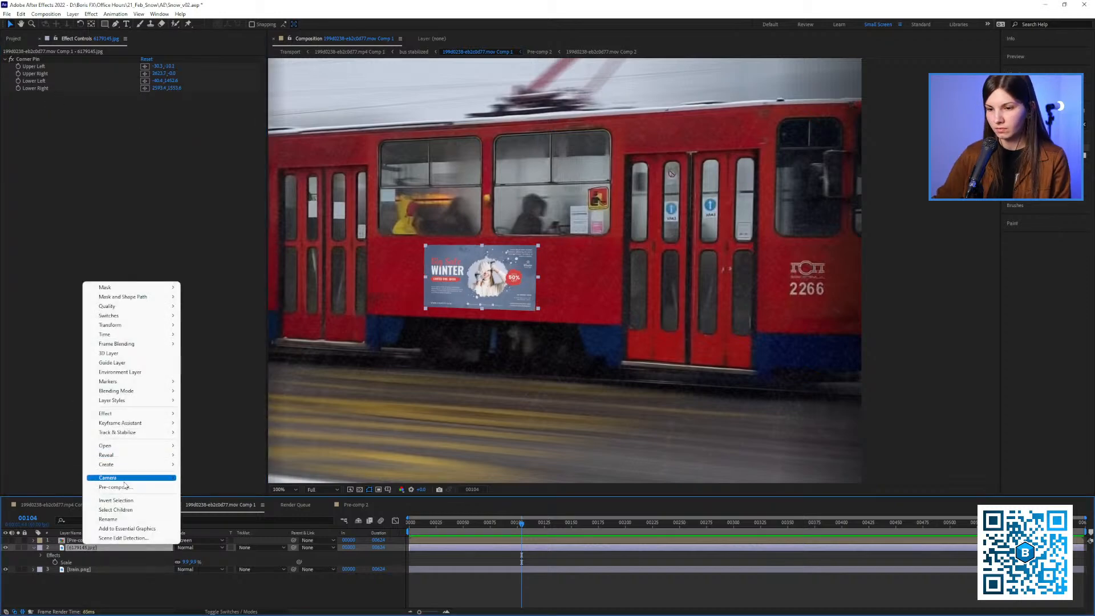
left_click(114, 482)
left_click(534, 407)
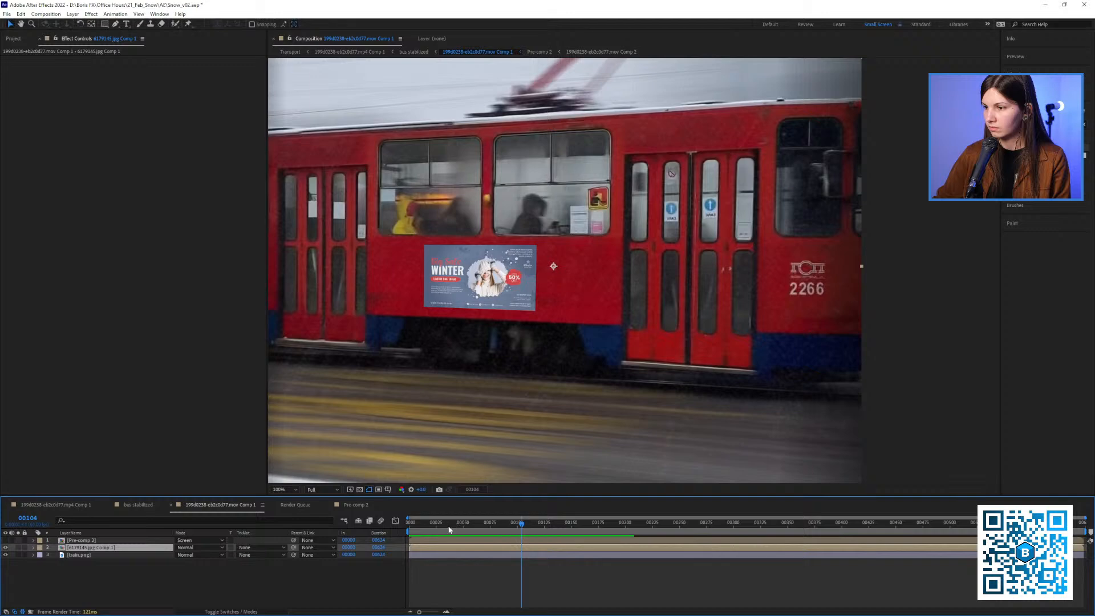
Paste the Fast Box Blur with its 4.0 radius onto the pre-composed banner layer
left_click(174, 293)
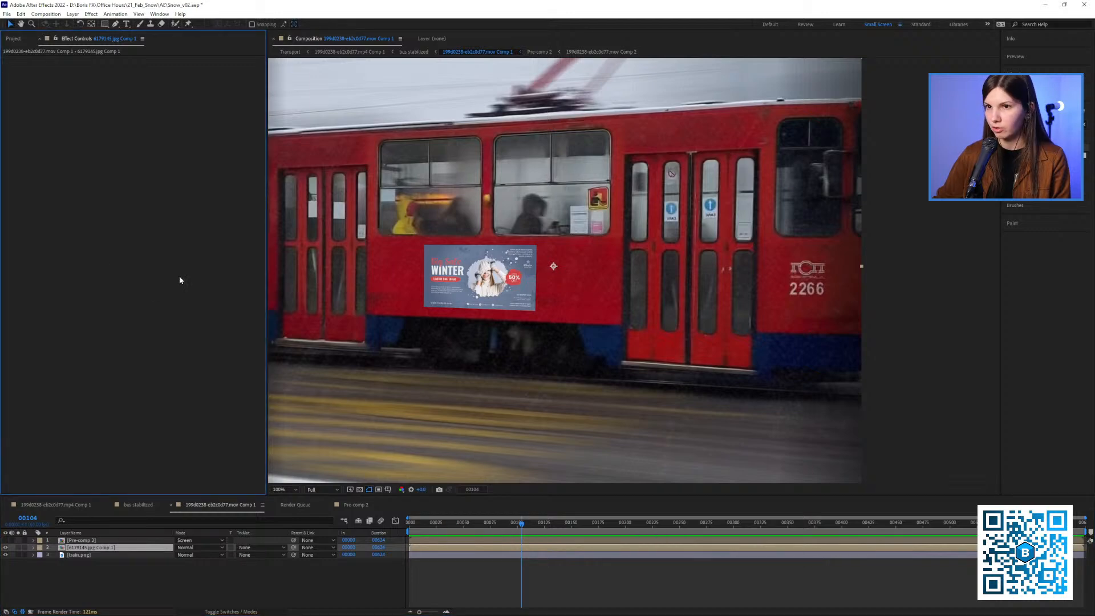
key("ctrl+v")
left_click(145, 69)
left_click(163, 221)
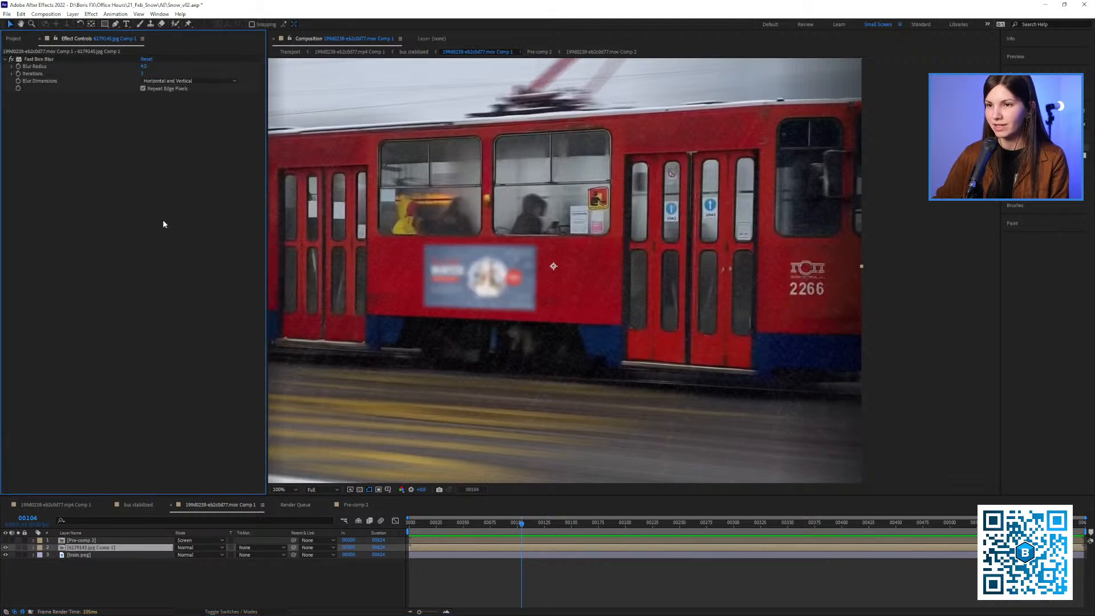
Try a Fast Box Blur radius of 1 on the pre-composed banner and settle on 0.2, judging it at frame 73
left_click(142, 67)
type("1")
key("Return")
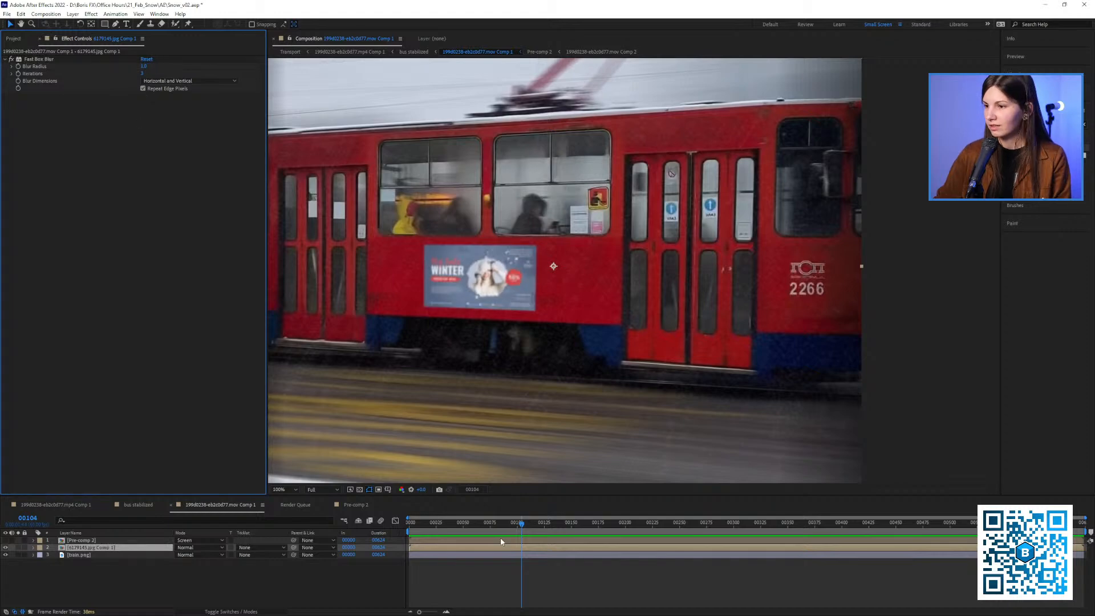
left_click(489, 523)
left_click(143, 67)
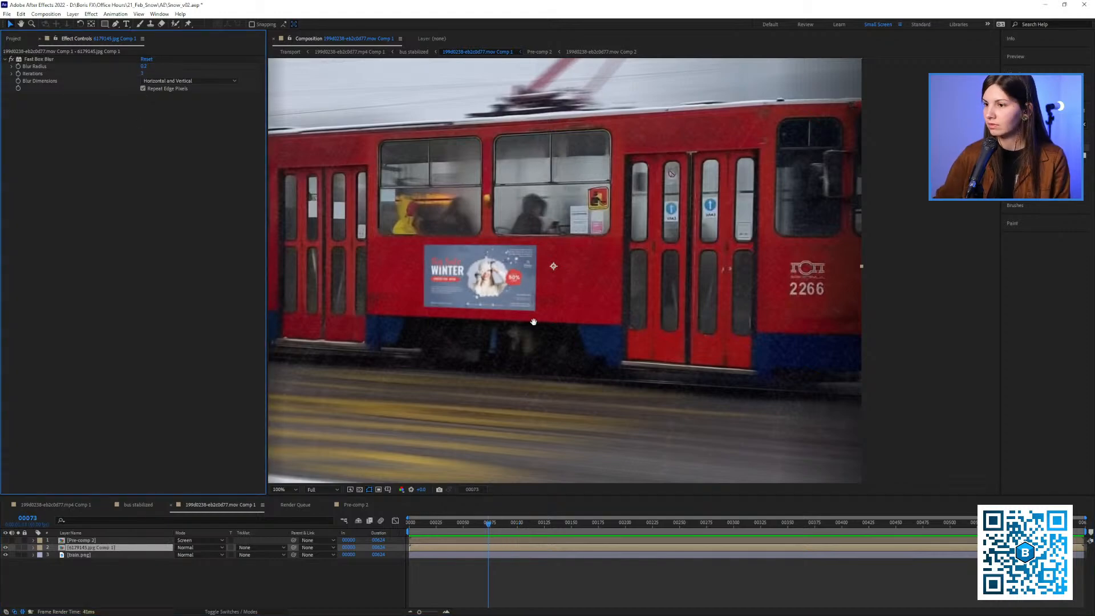
scroll(543, 309, "down", 1)
left_click_drag(533, 323, 496, 284)
scroll(496, 284, "up", 1)
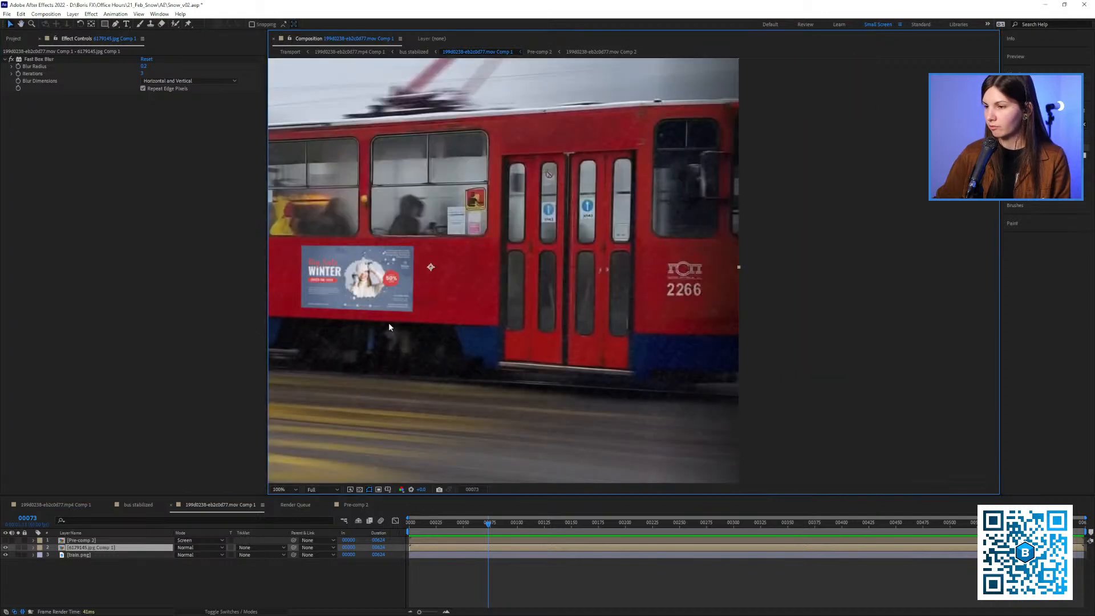
left_click_drag(389, 323, 508, 314)
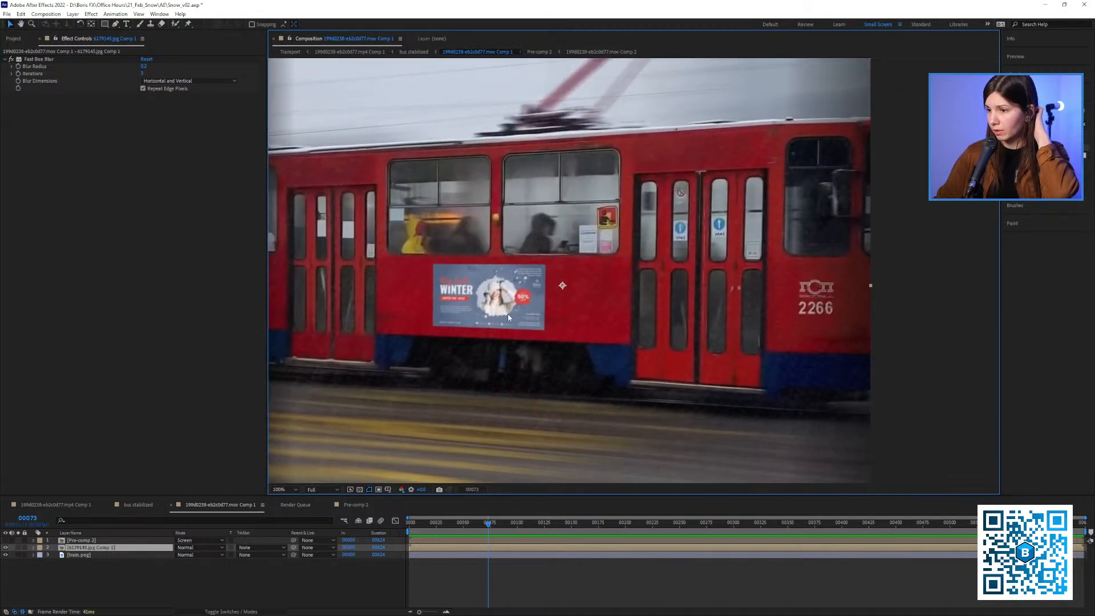
Make the screened Pre-comp 2 snow layer visible again and check the banner in the bus stabilized composition
left_click(5, 540)
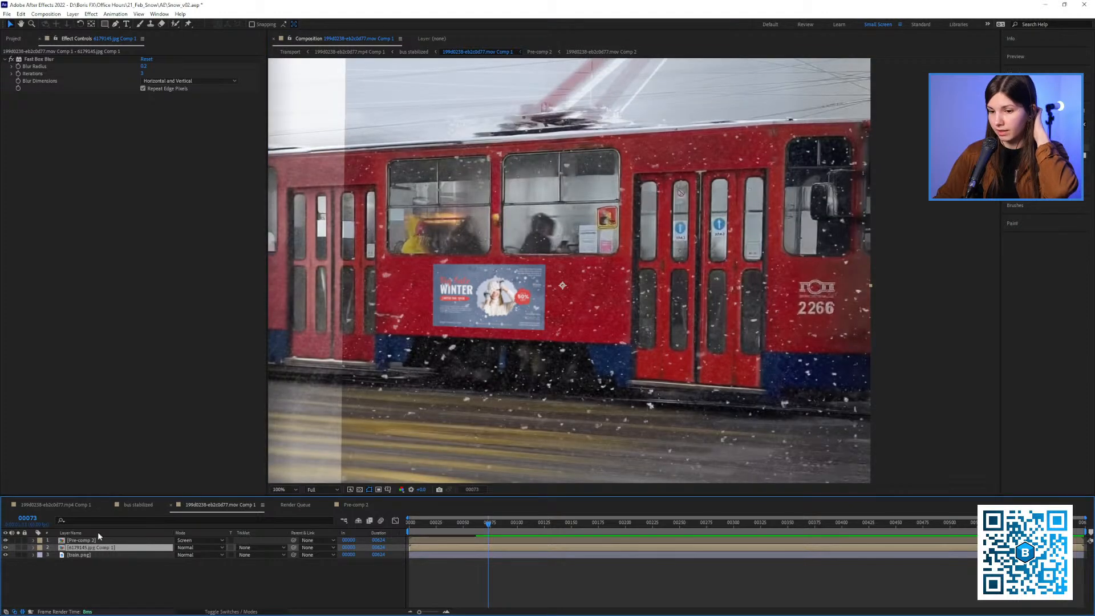
left_click(138, 505)
scroll(482, 312, "up", 2)
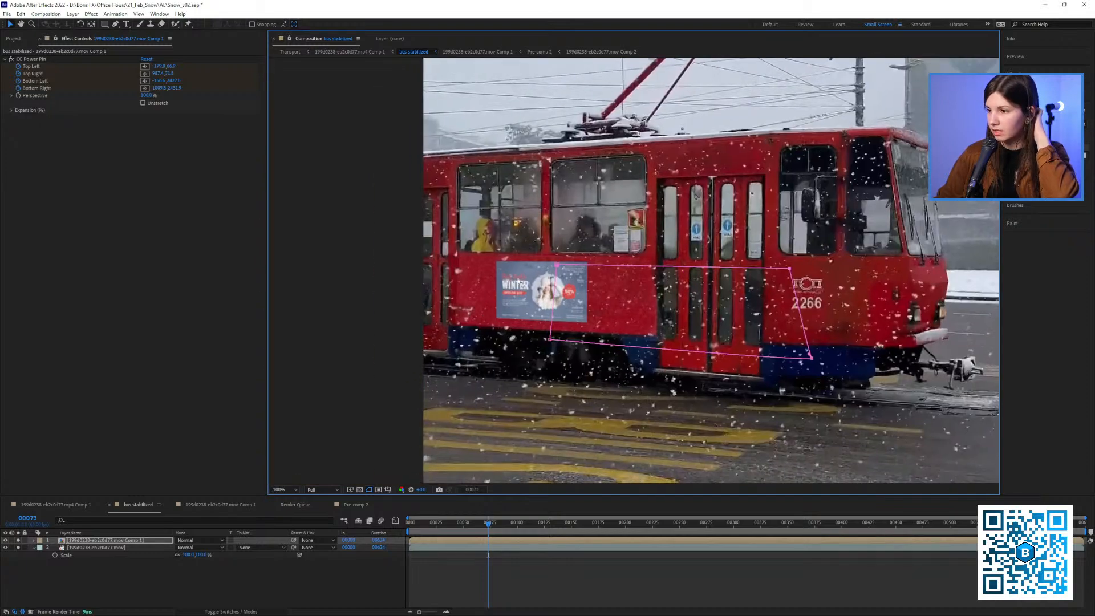
Duplicate the screened Pre-comp 2 snow layer above the banner and check the denser snow in the bus stabilized composition
left_click(200, 506)
left_click(94, 540)
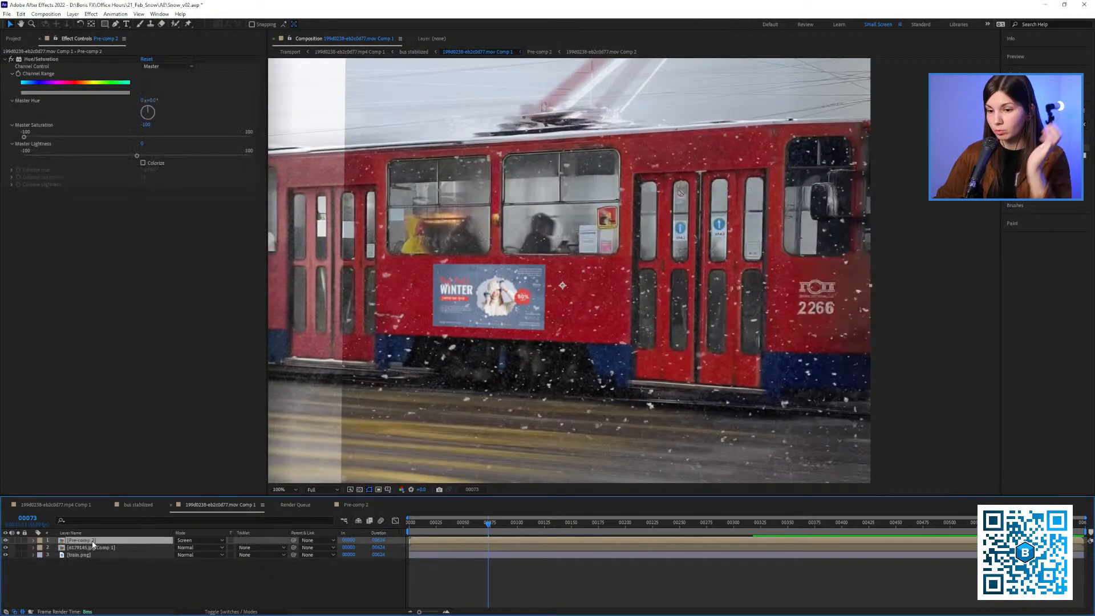
key("ctrl+d")
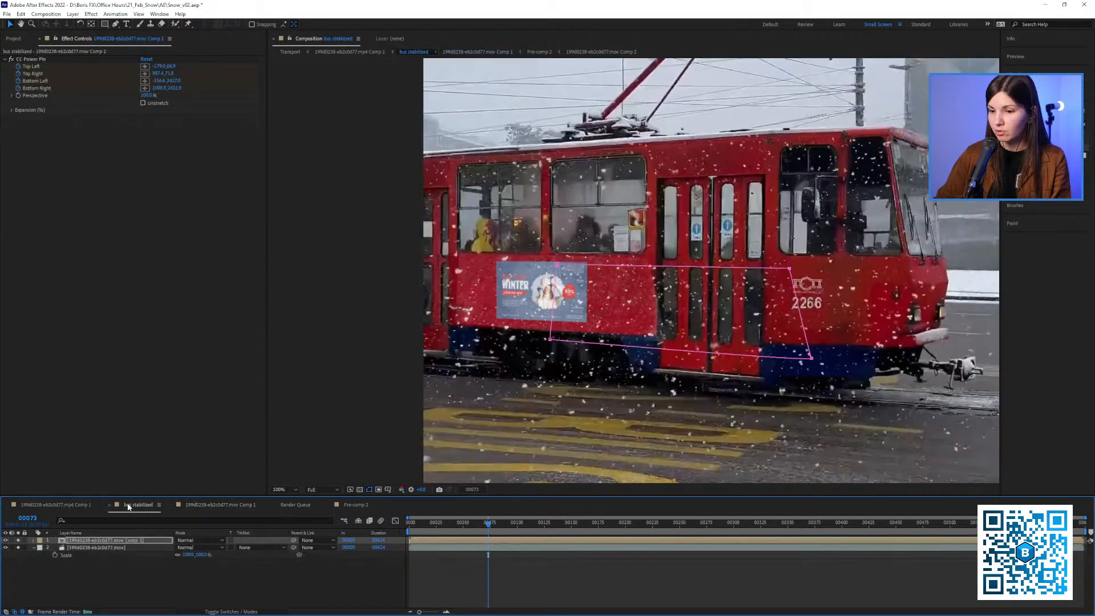
left_click(137, 504)
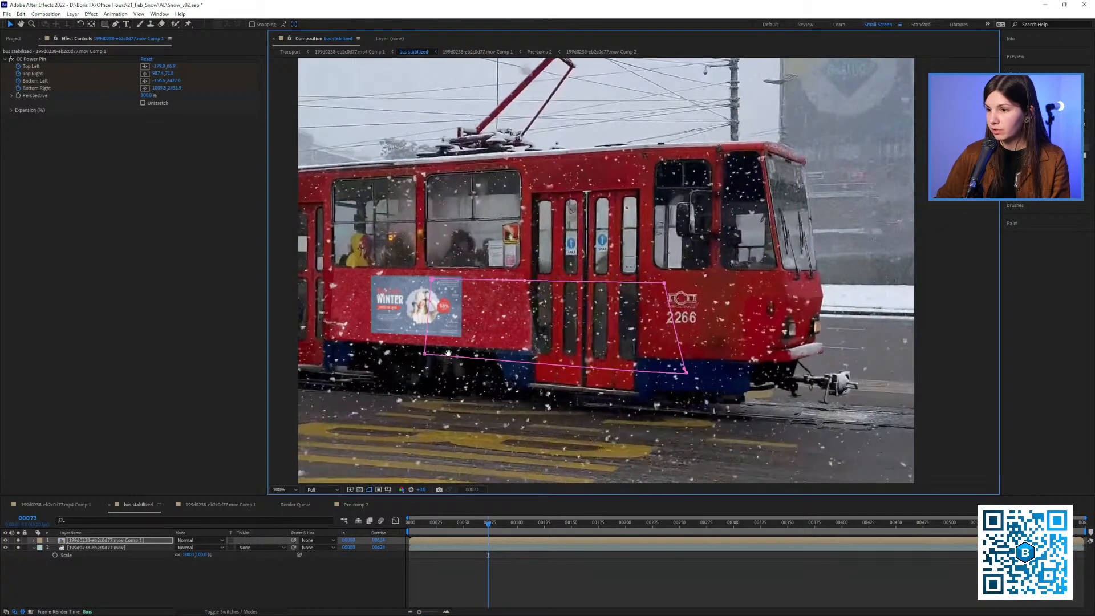
left_click_drag(448, 354, 423, 346)
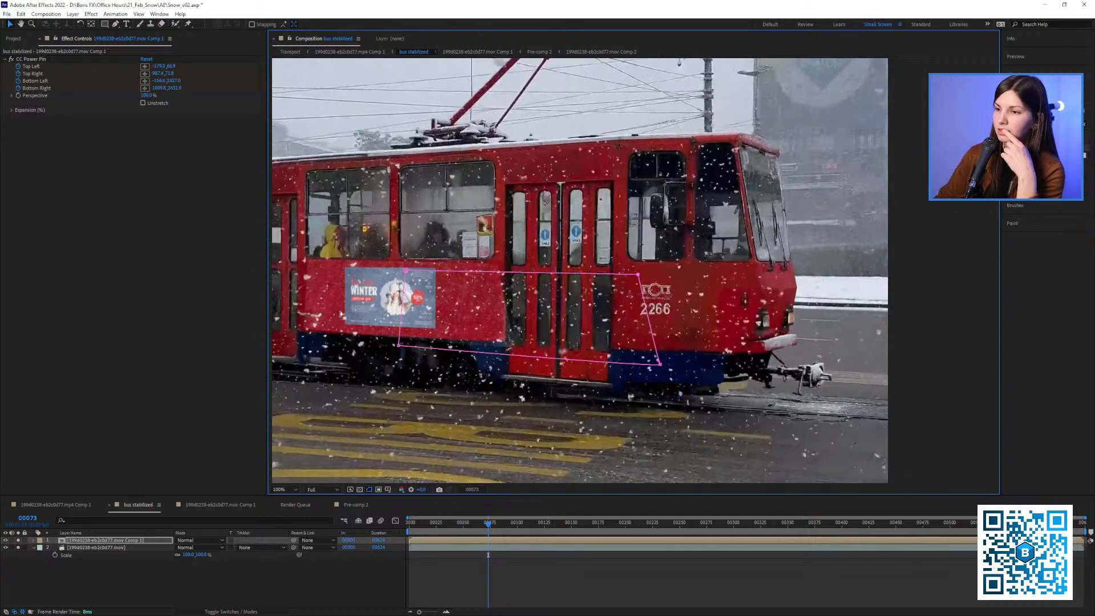
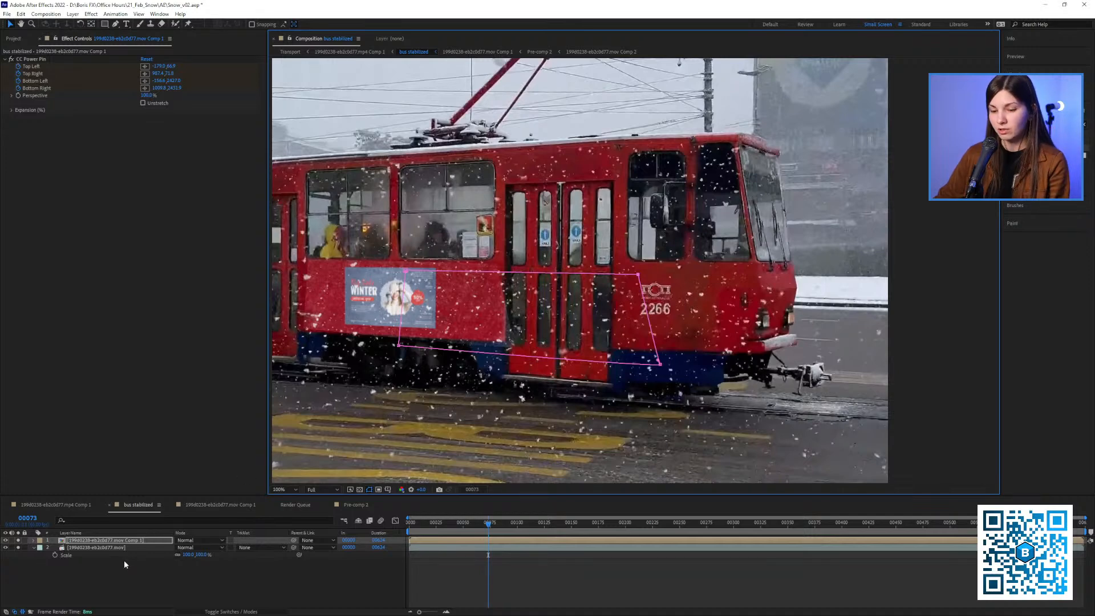
Feather the top layer's Mask 1 and move its corners inward into a narrower four-sided shape at frame 73
key("f")
left_click_drag(185, 556, 208, 553)
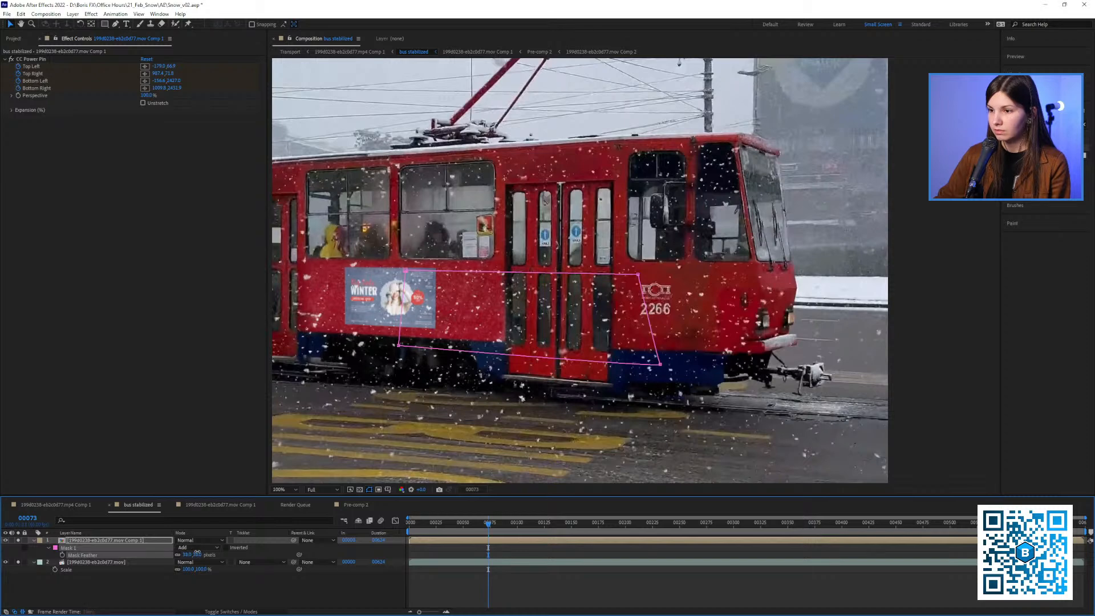
left_click_drag(398, 346, 422, 352)
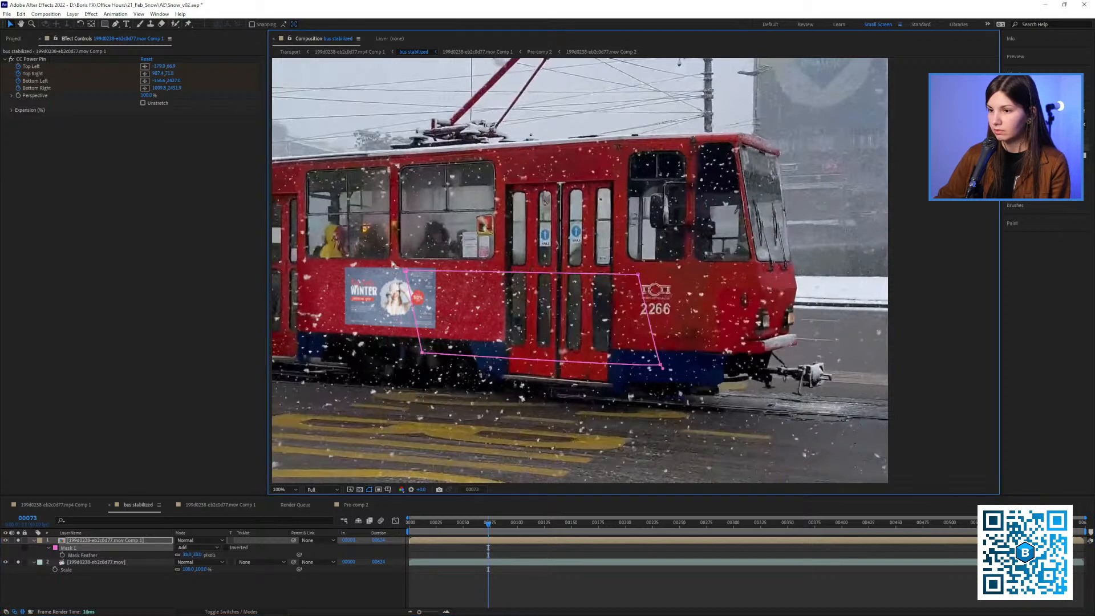
left_click_drag(405, 270, 426, 272)
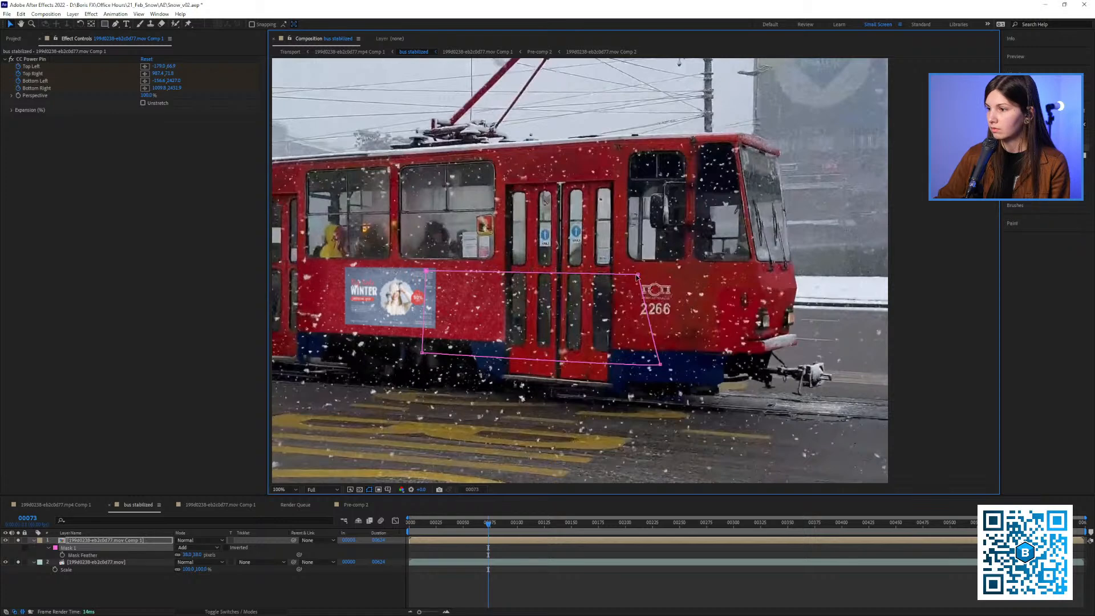
left_click_drag(638, 276, 605, 276)
left_click_drag(661, 363, 569, 359)
left_click_drag(602, 276, 529, 286)
Play the bus stabilized composition from the first frame to check the masked ad on the tram
scroll(584, 271, "down", 1)
left_click_drag(428, 525, 408, 524)
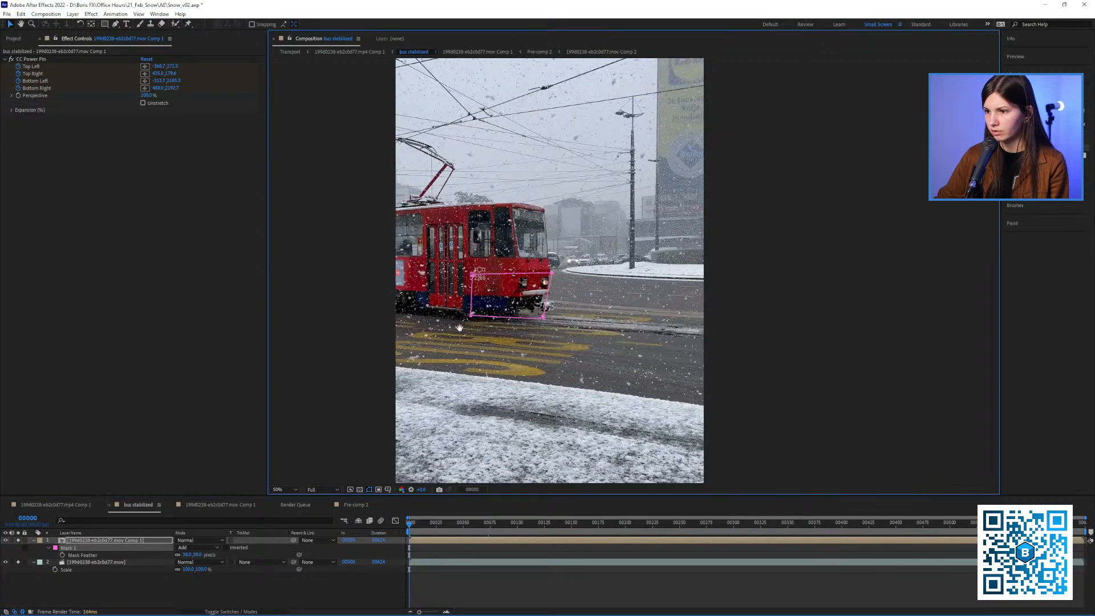
left_click_drag(457, 326, 516, 338)
left_click_drag(790, 380, 726, 379)
left_click(786, 368)
key("space")
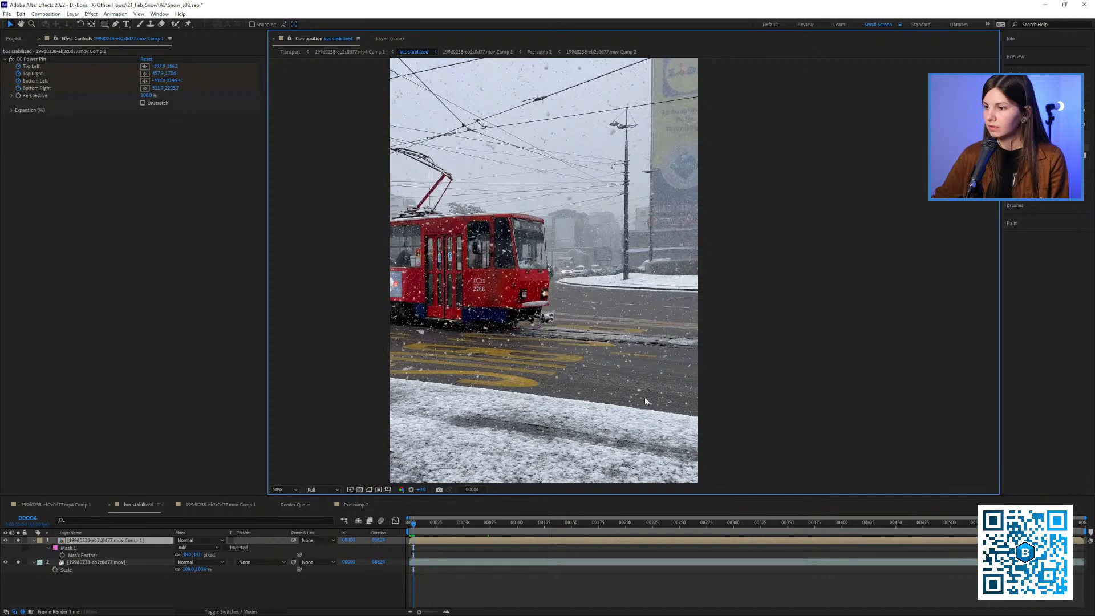
Set the composition preview resolution to Half and play the tram shot
left_click(321, 489)
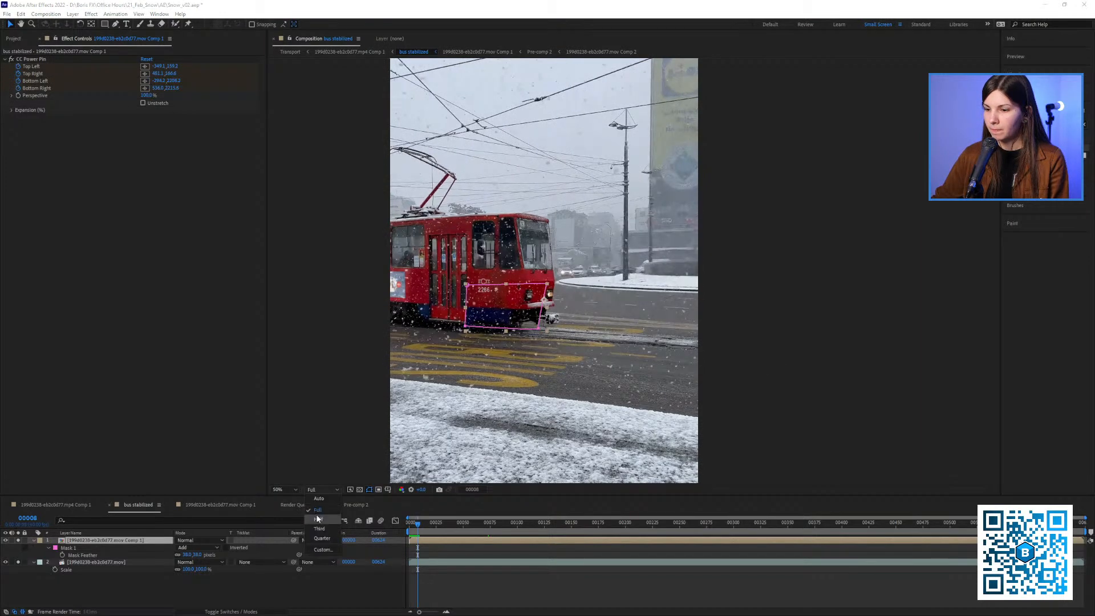
left_click(320, 519)
key("space")
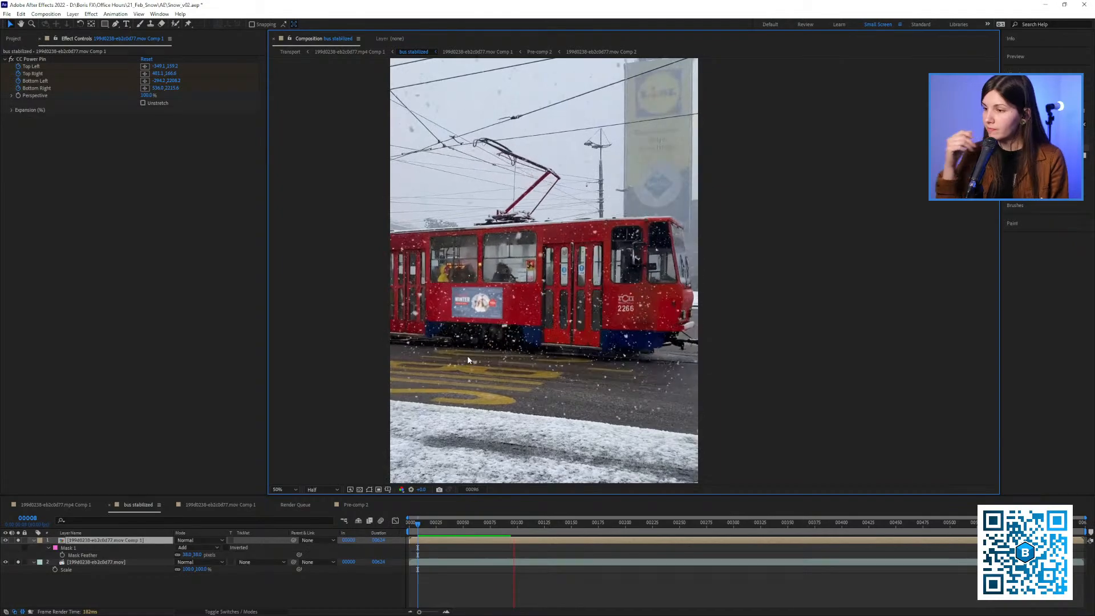
key("space")
Examine the ad on the tram up close at the first frame and at frame 52
scroll(571, 296, "up", 2)
left_click_drag(570, 295, 630, 294)
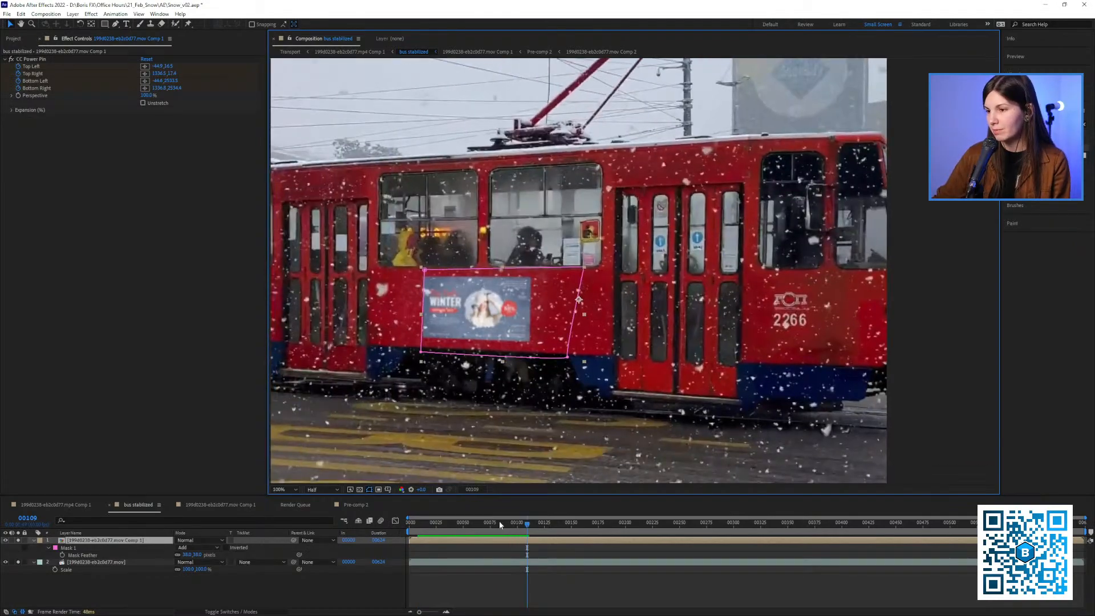
left_click_drag(433, 523, 408, 523)
left_click_drag(302, 265, 499, 259)
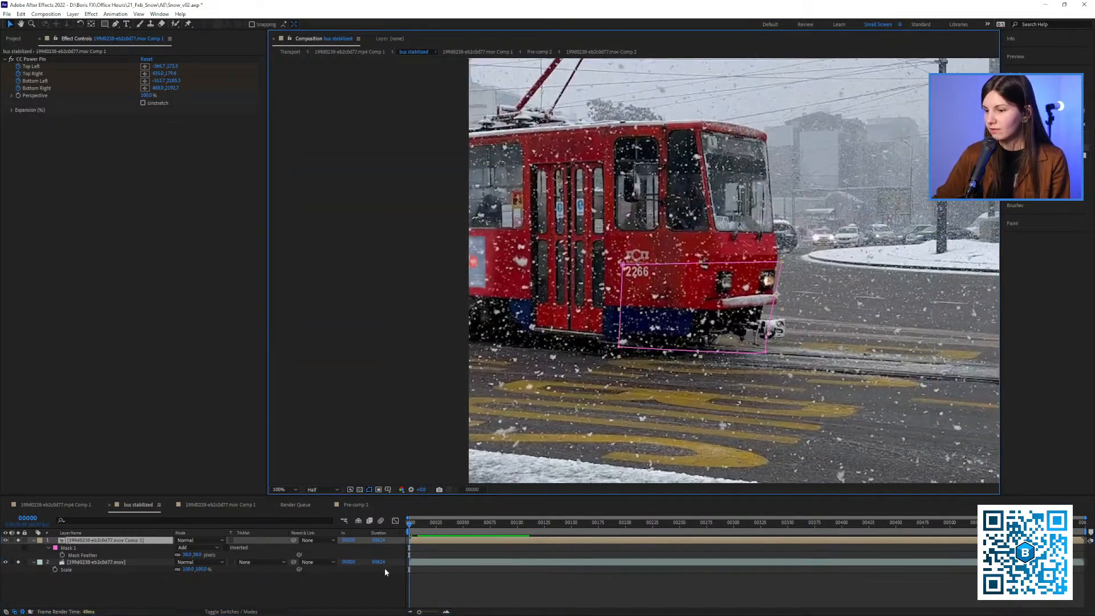
left_click_drag(422, 525, 466, 526)
left_click_drag(630, 280, 546, 284)
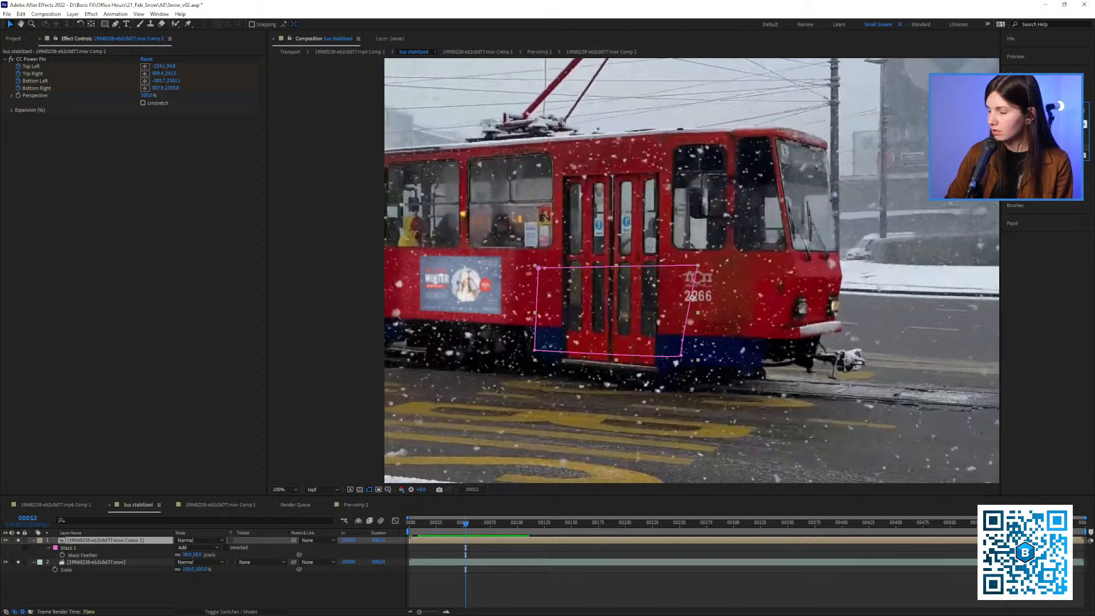
Find the Curves effect and apply it to the top layer
key("BackSpace")
key("BackSpace")
key("BackSpace")
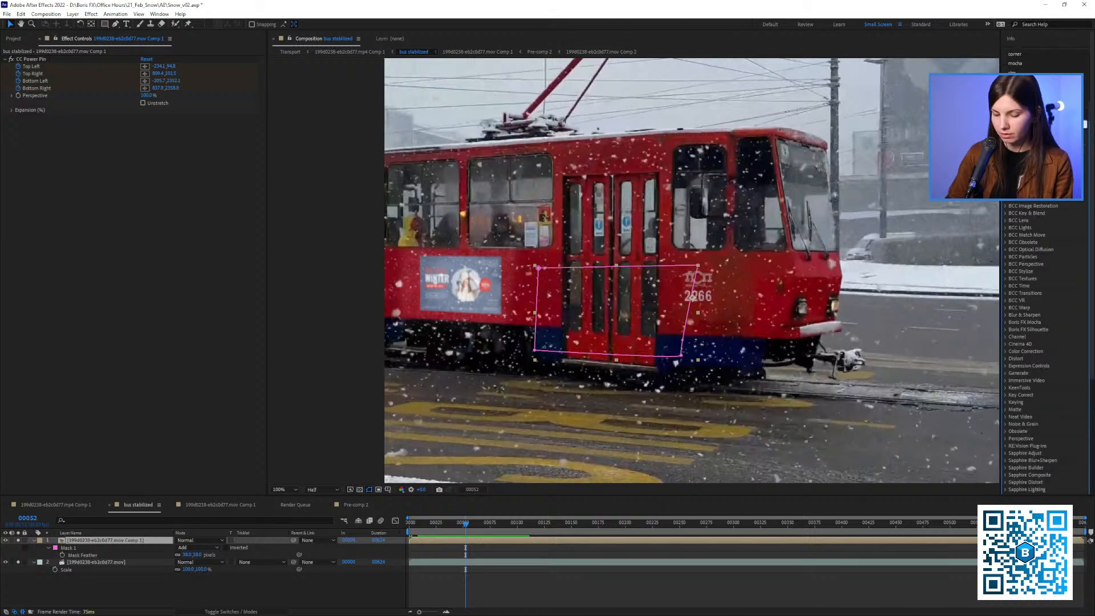
type("cur")
left_click_drag(1031, 150, 125, 176)
Start keyframing the Curves effect at frame 145, where the ad is fully in view
left_click(532, 522)
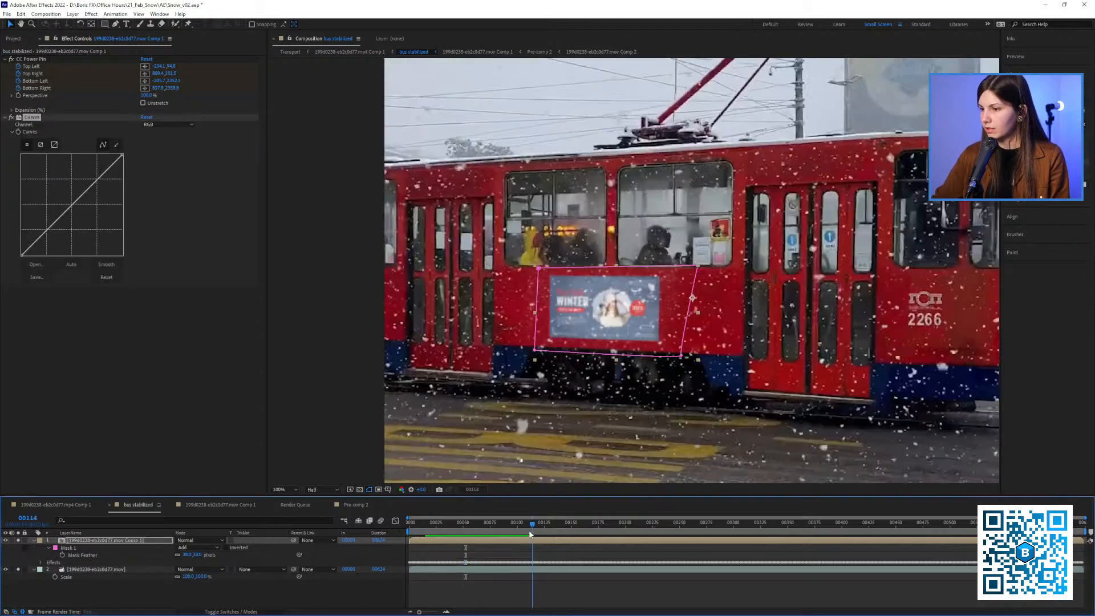
left_click(656, 522)
left_click(560, 366)
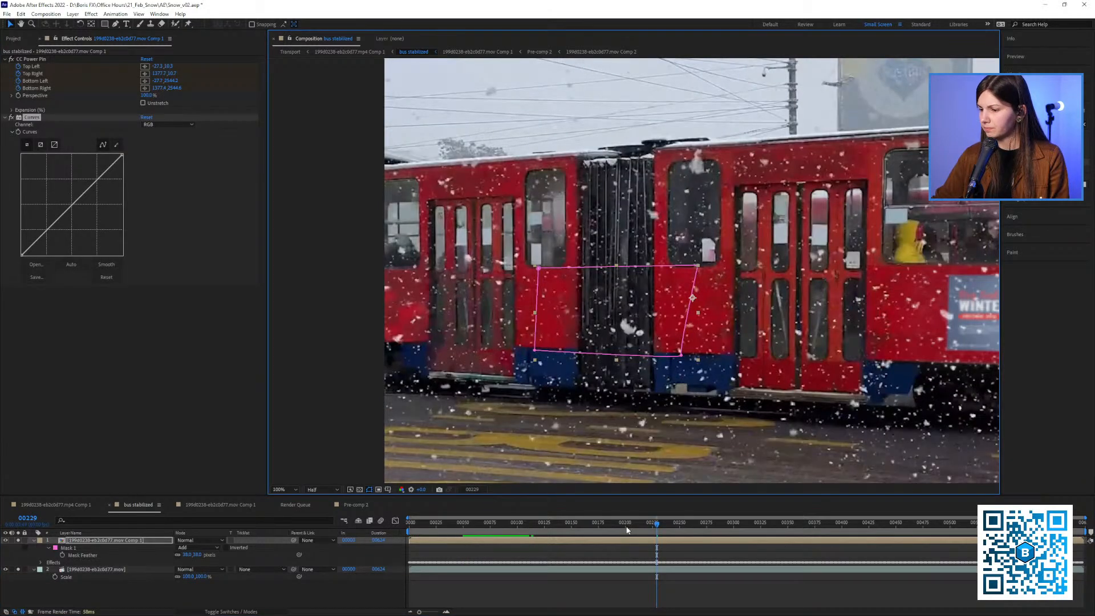
left_click(565, 523)
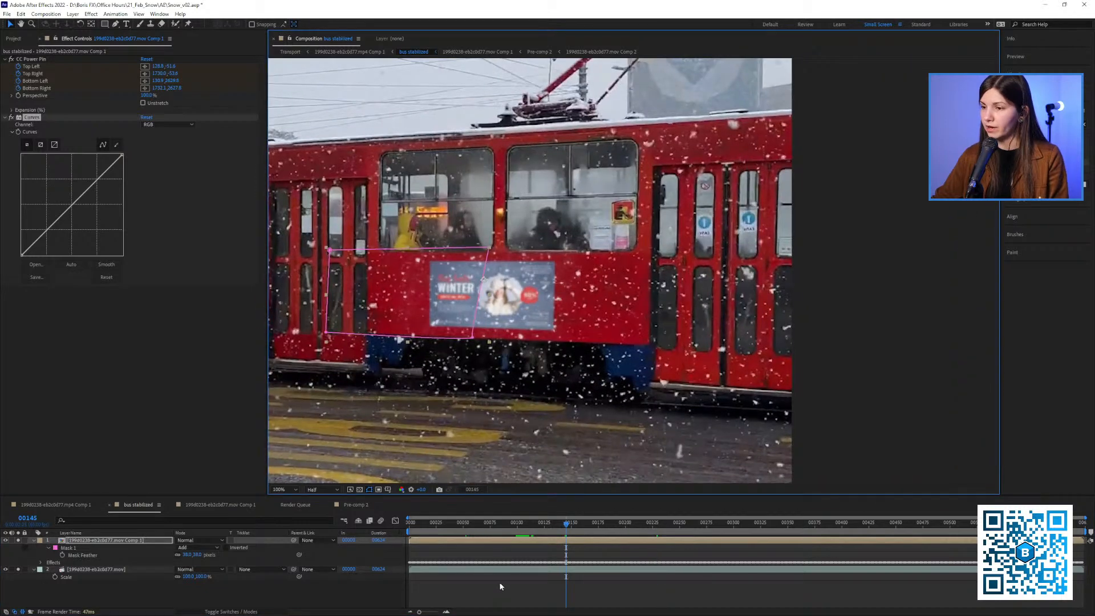
left_click(500, 586)
left_click(18, 130)
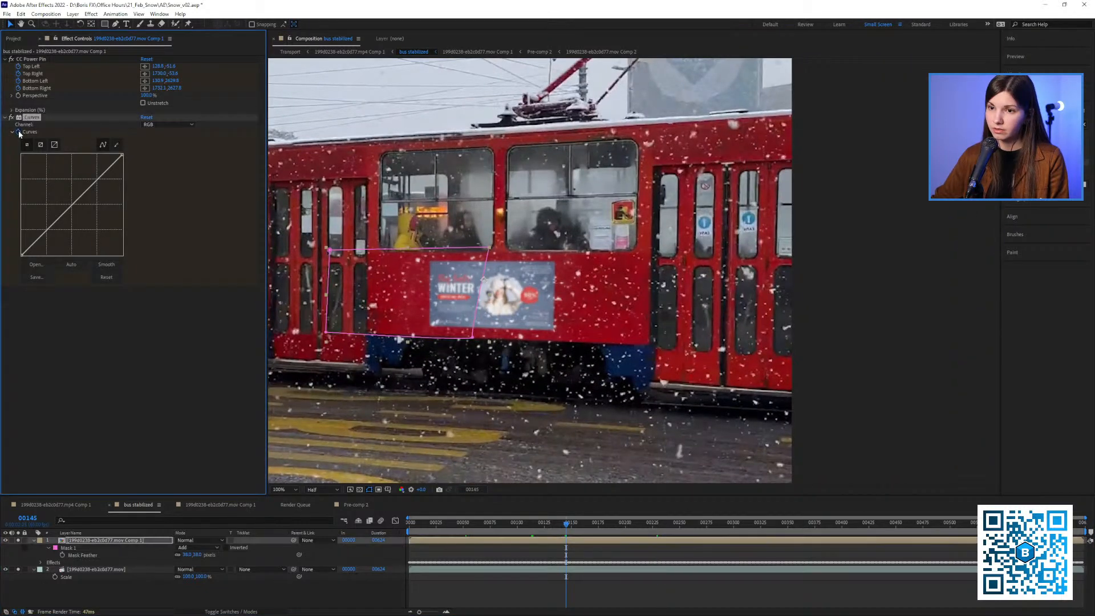
left_click(534, 262)
Keyframe a darker ad at frame 24 by pulling down the midpoint of the RGB curve
left_click(408, 523)
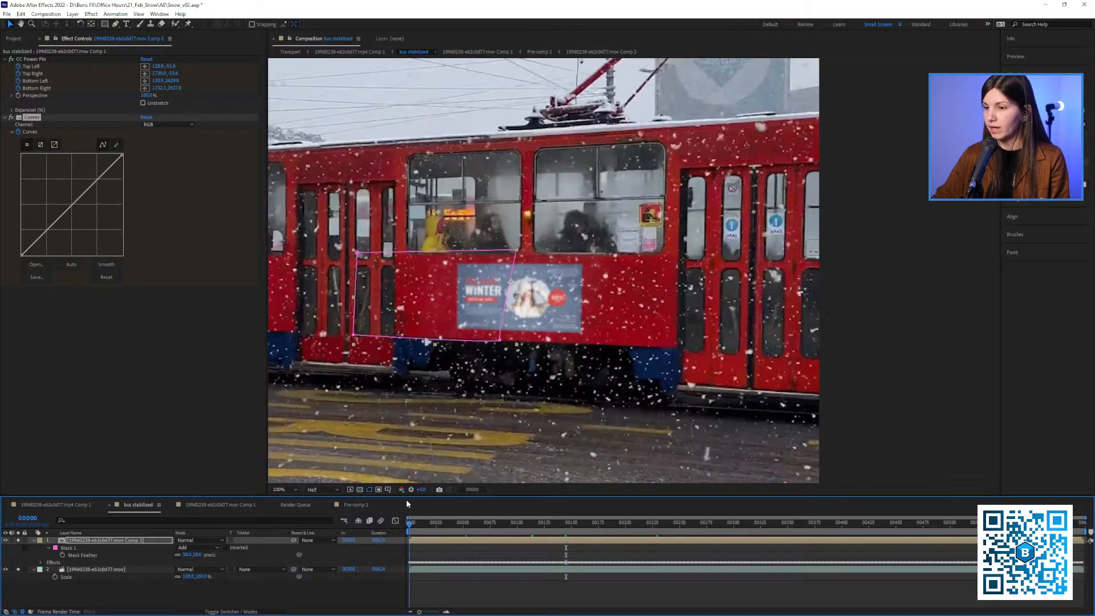
left_click_drag(419, 343, 616, 371)
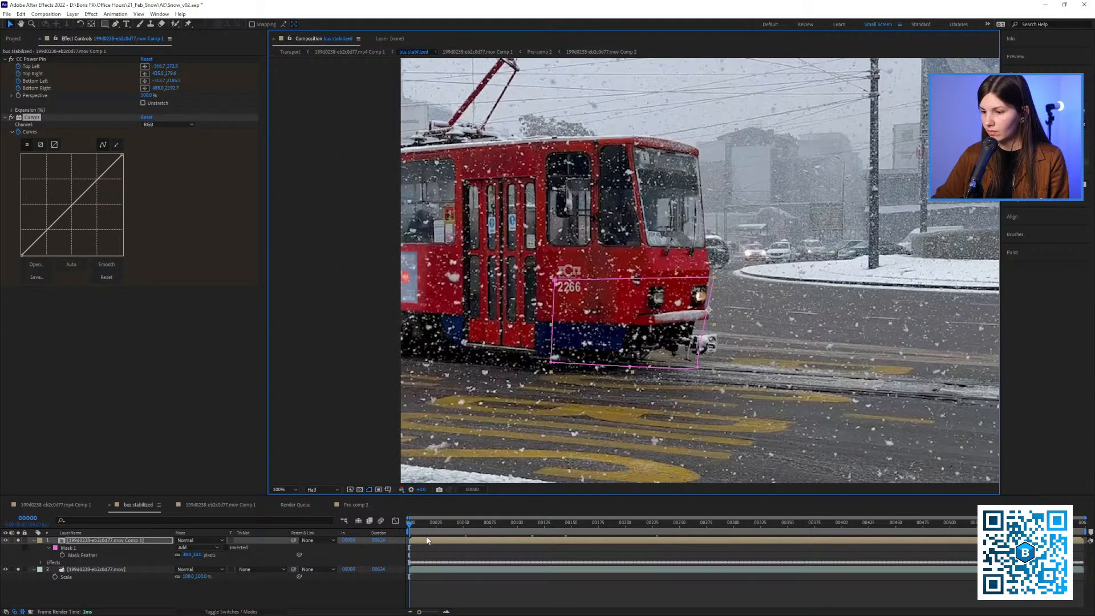
left_click_drag(424, 530, 435, 530)
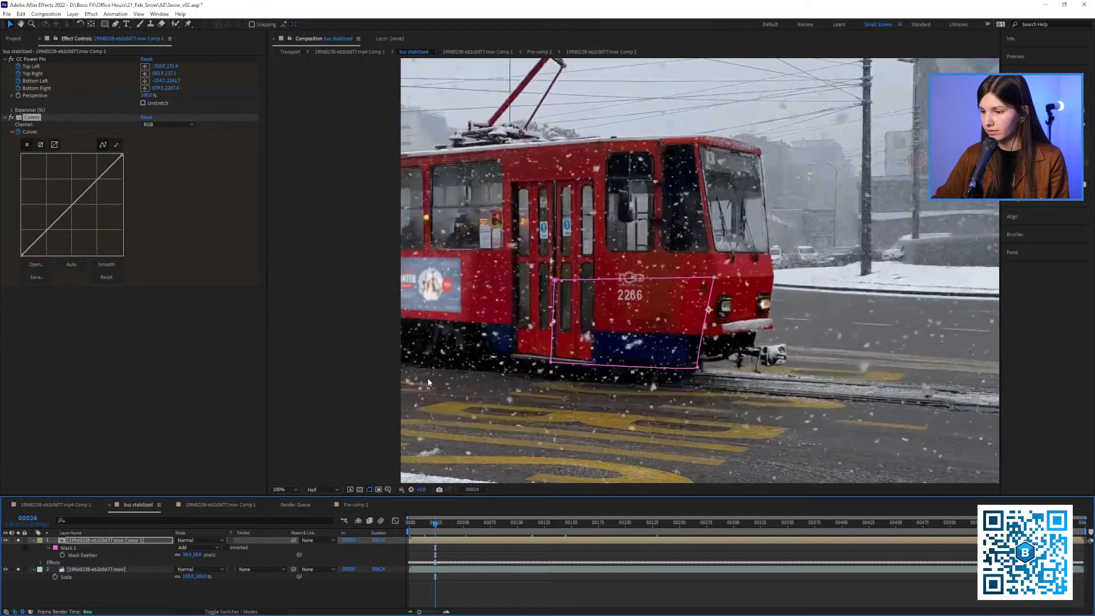
left_click_drag(74, 206, 79, 212)
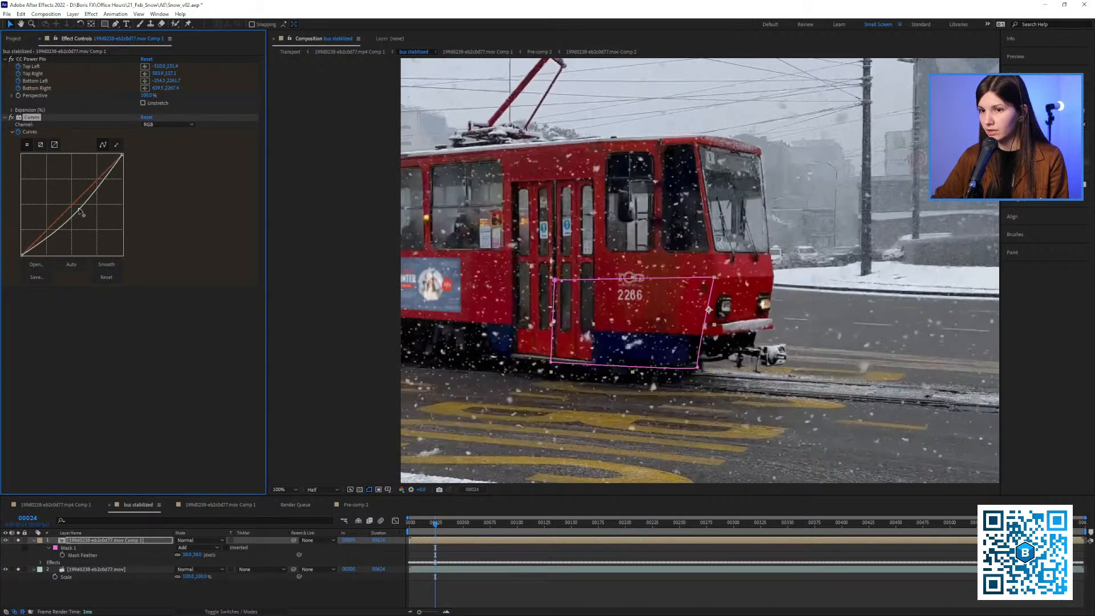
Fit the whole frame in the view and play the composition from the start to check the Curves animation
left_click_drag(549, 296, 453, 287)
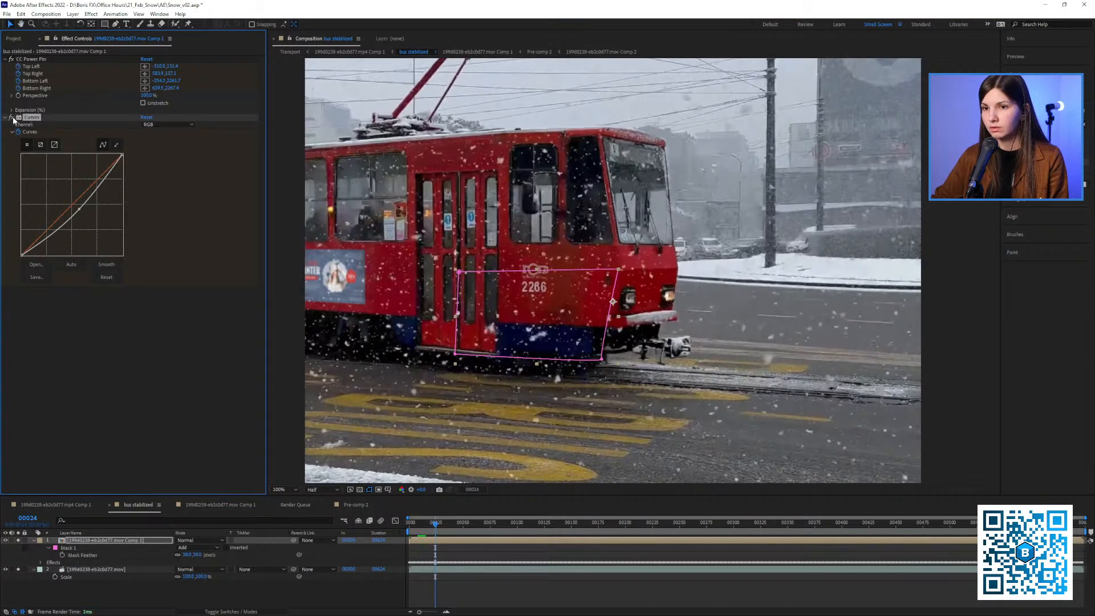
left_click_drag(424, 285, 386, 288)
key("shift+slash")
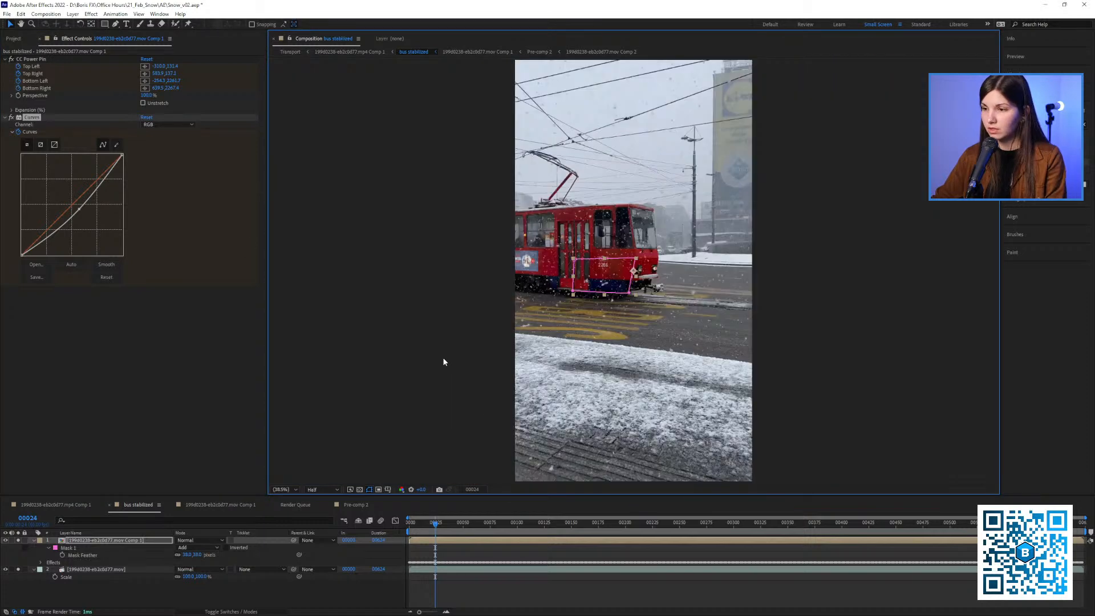
left_click(409, 528)
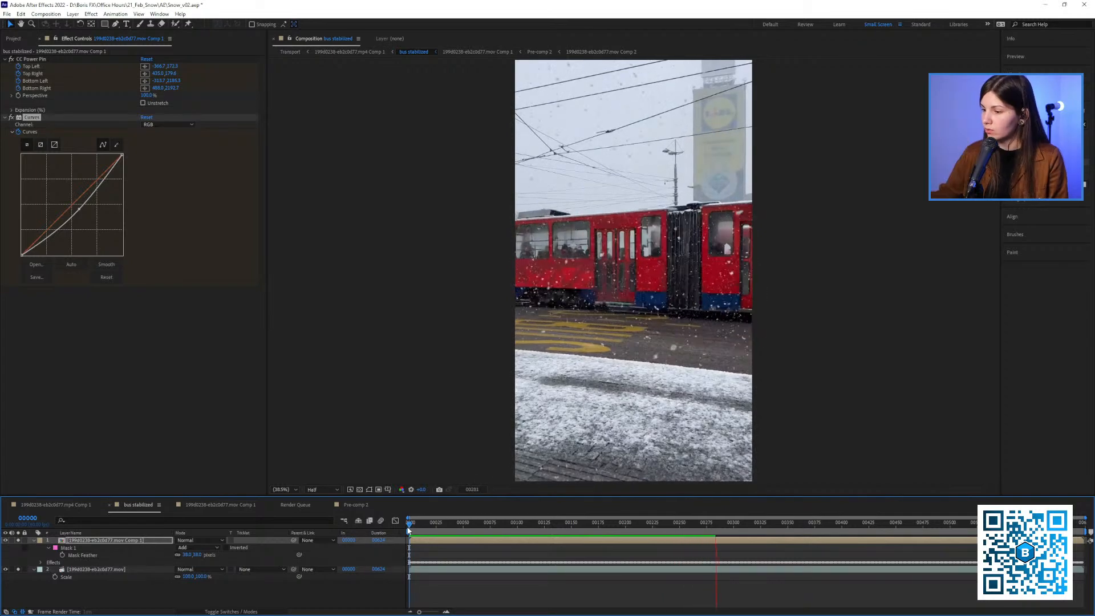
key("space")
Step through the frames around 151 and examine the ad's look on the tram at close range
left_click(573, 523)
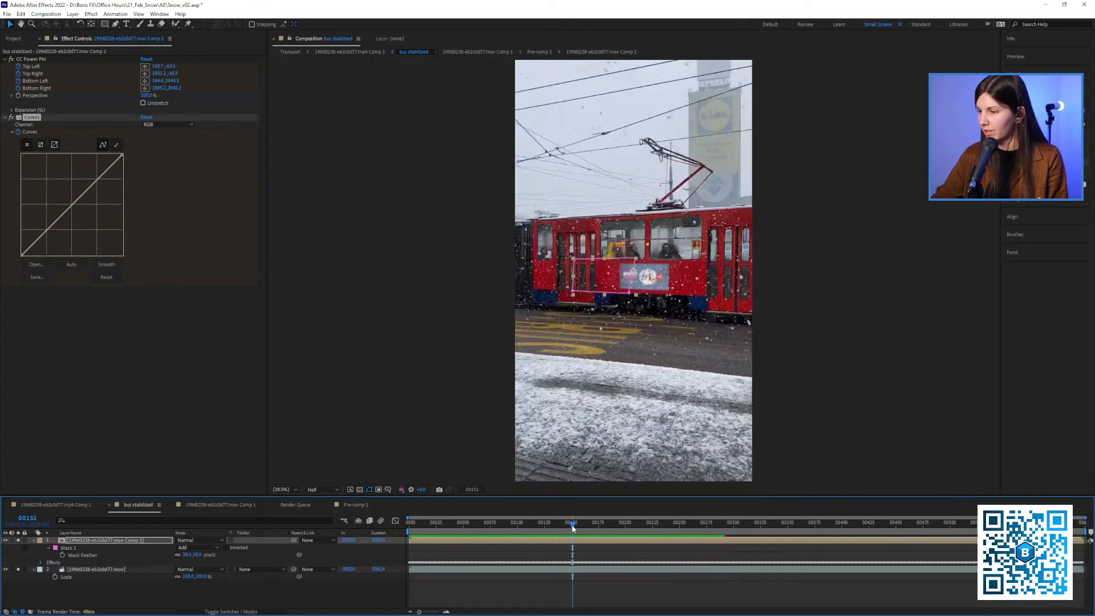
key("Page_Down")
key("Page_Down")
key("Page_Down")
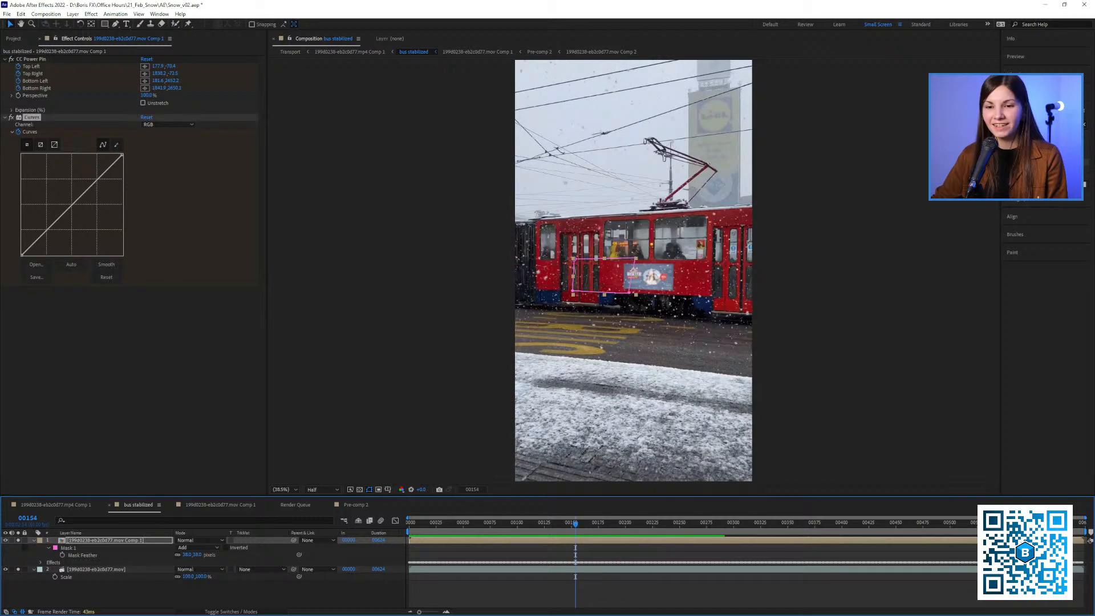
key("Page_Up")
key("Page_Up")
key("Page_Up")
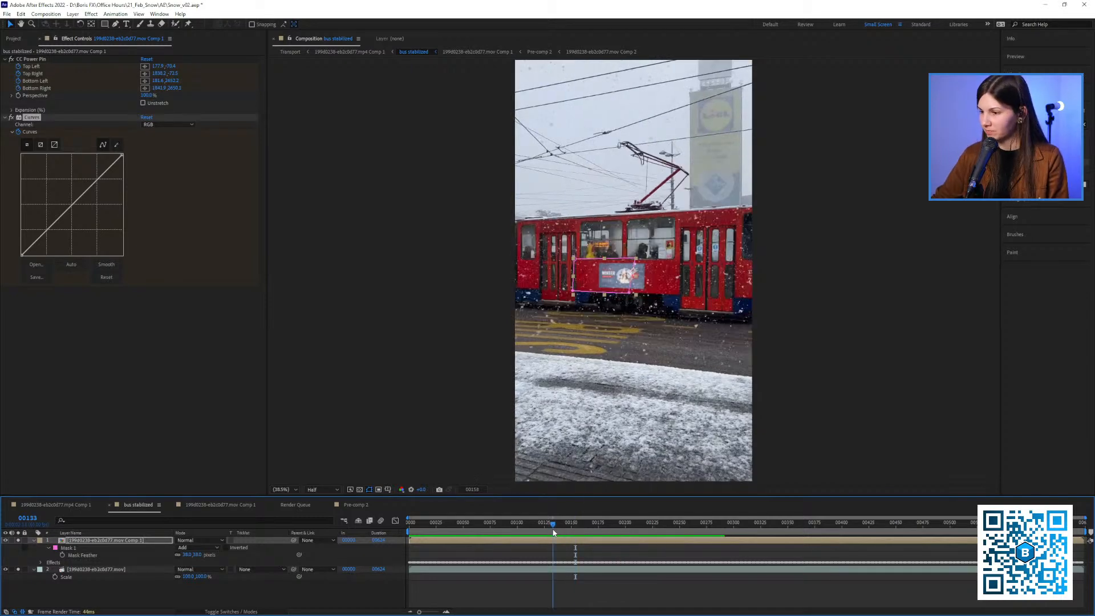
left_click_drag(627, 351, 545, 378)
scroll(546, 378, "up", 3)
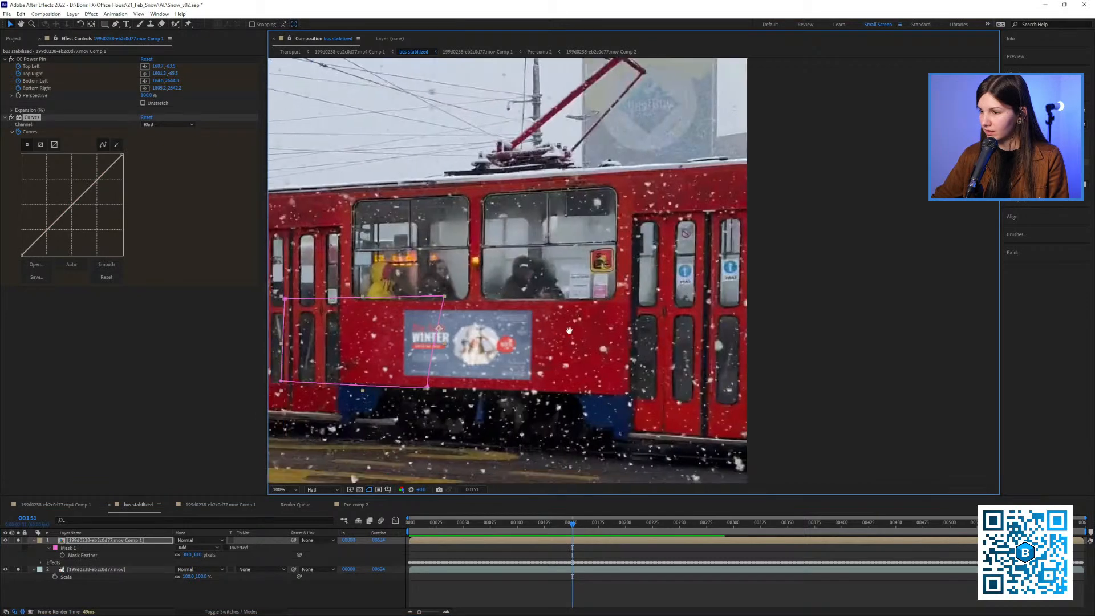
Look through the project's transport and road compositions and the source clips for the coffee shop shot
left_click(13, 38)
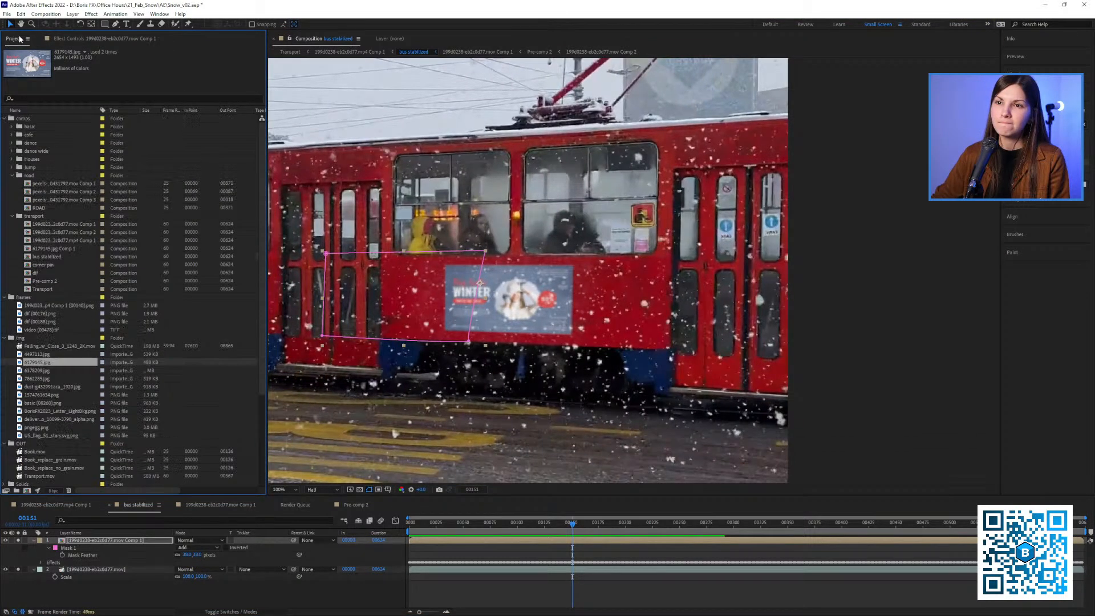
scroll(77, 321, "down", 5)
left_click(34, 411)
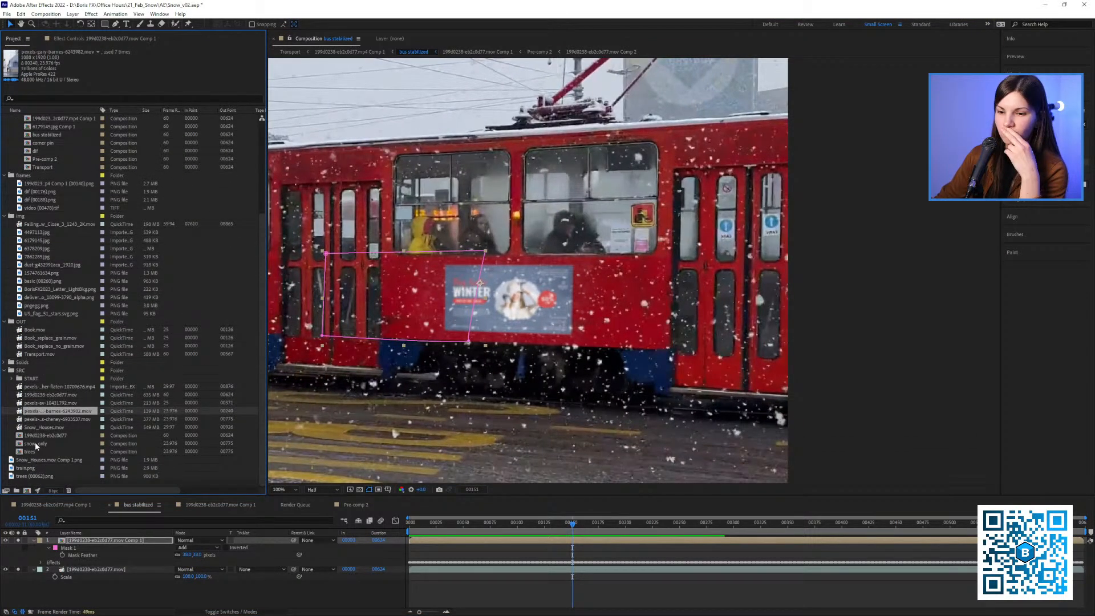
left_click(36, 443)
left_click(40, 436)
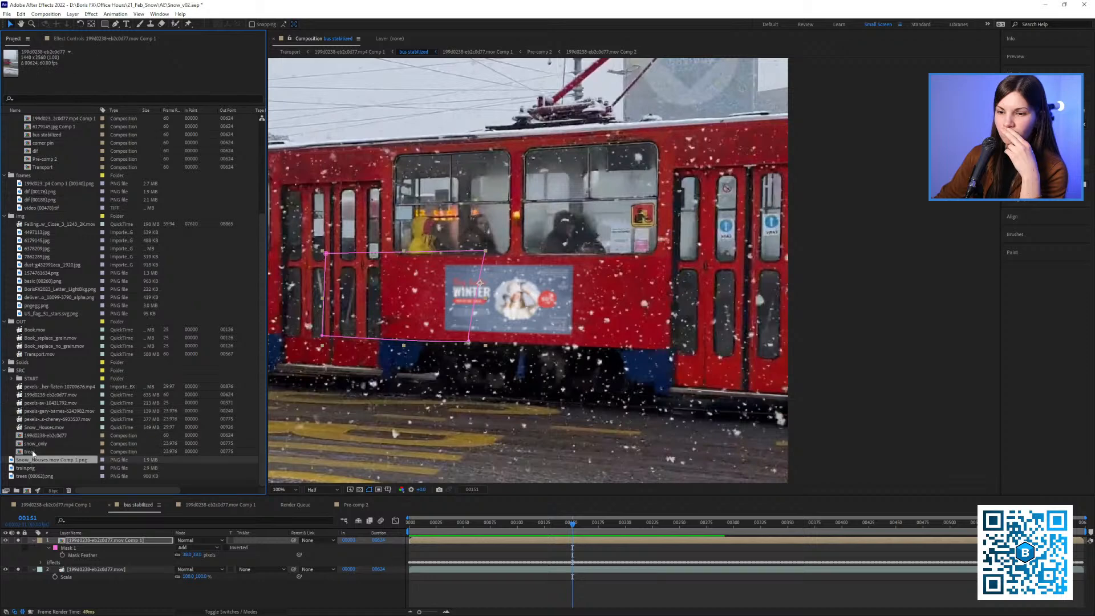
left_click(42, 402)
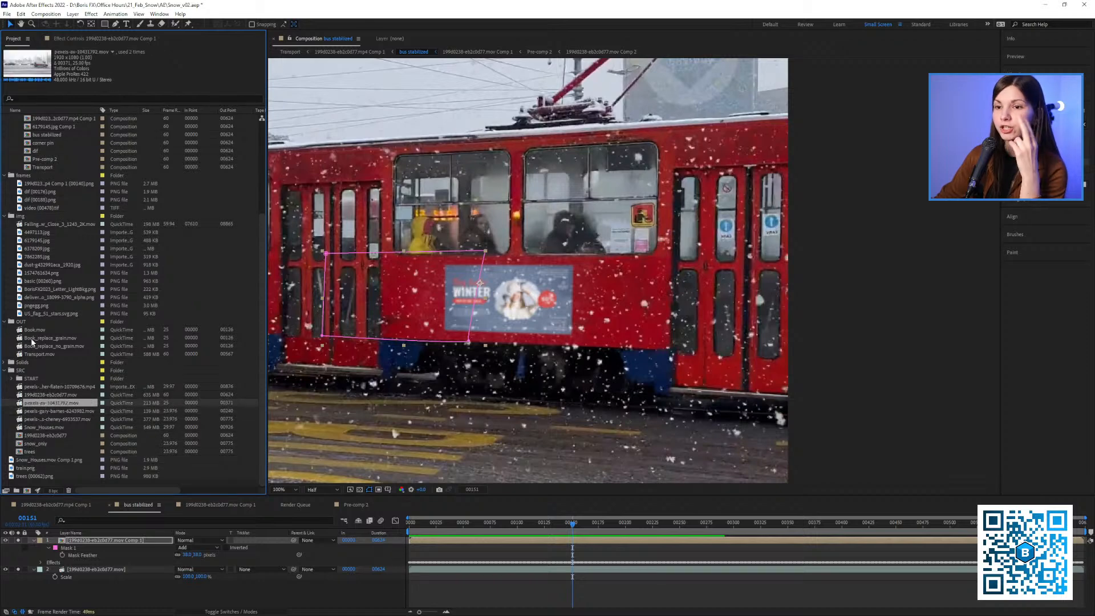
scroll(47, 171, "up", 2)
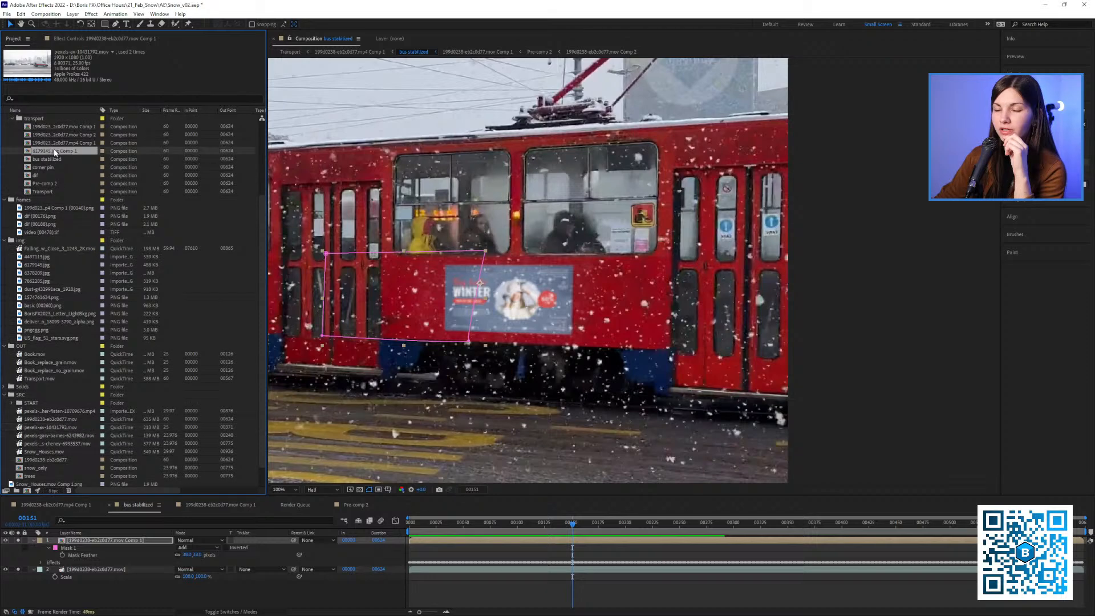
left_click(54, 152)
left_click(42, 191)
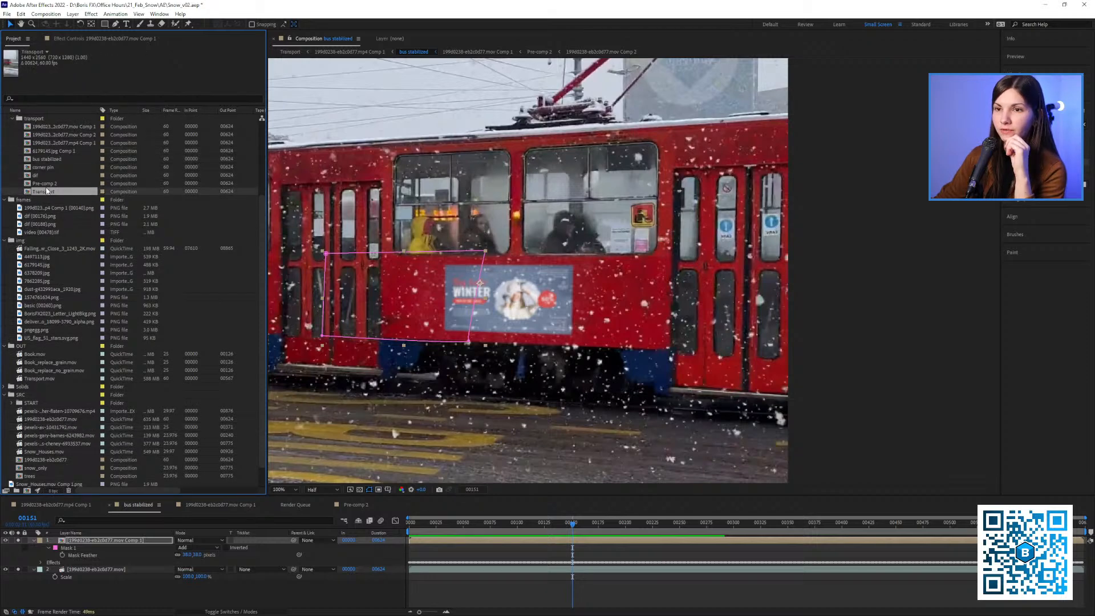
scroll(39, 340, "down", 1)
left_click(37, 451)
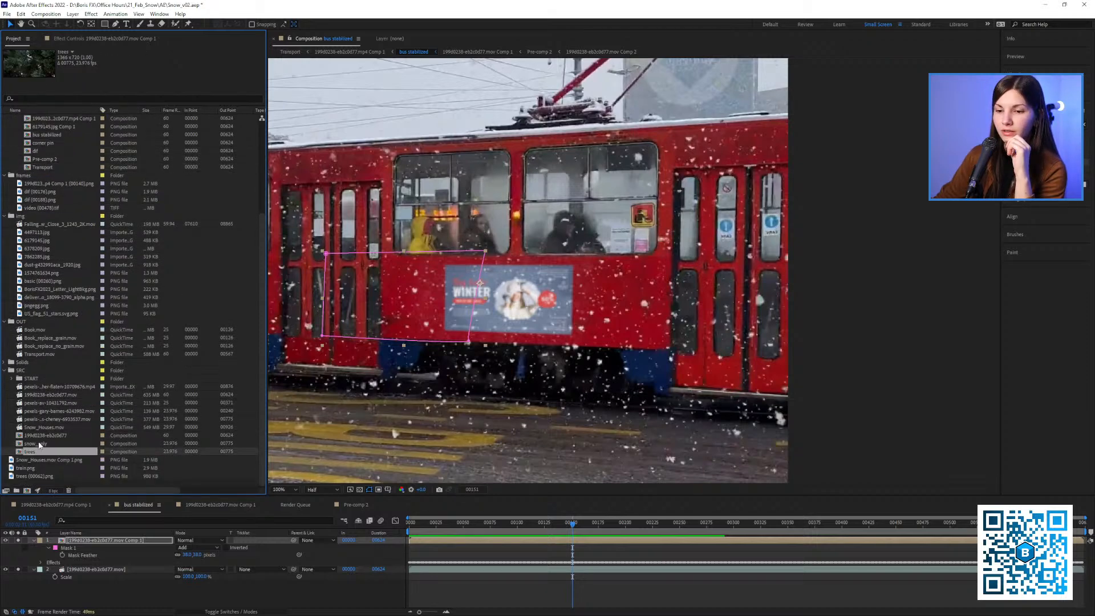
left_click(37, 444)
left_click(46, 395)
left_click(47, 167)
scroll(46, 167, "up", 3)
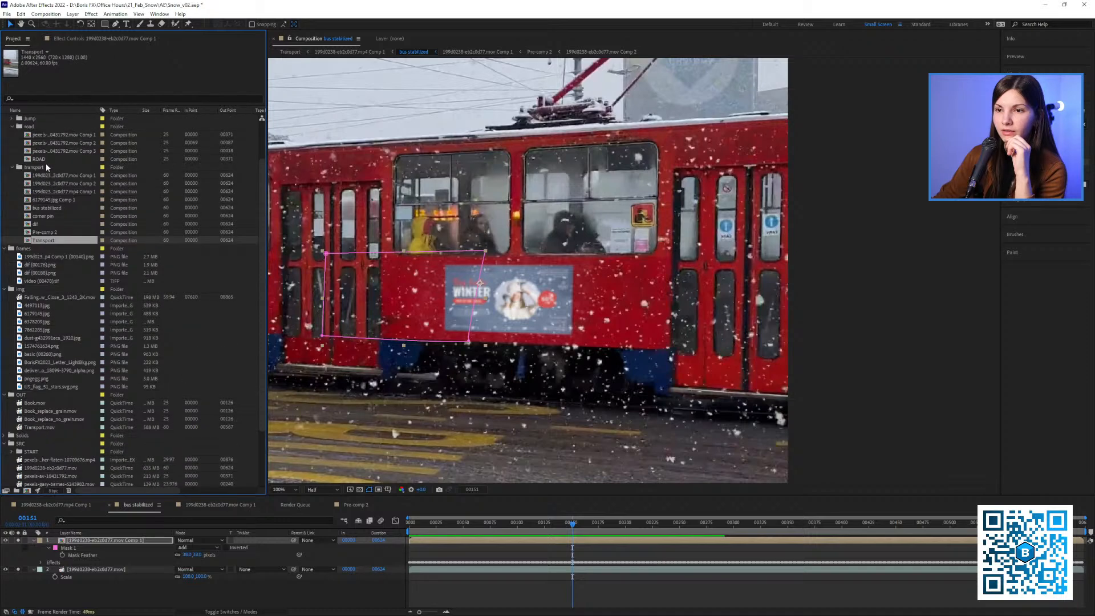
left_click(49, 151)
left_click(47, 191)
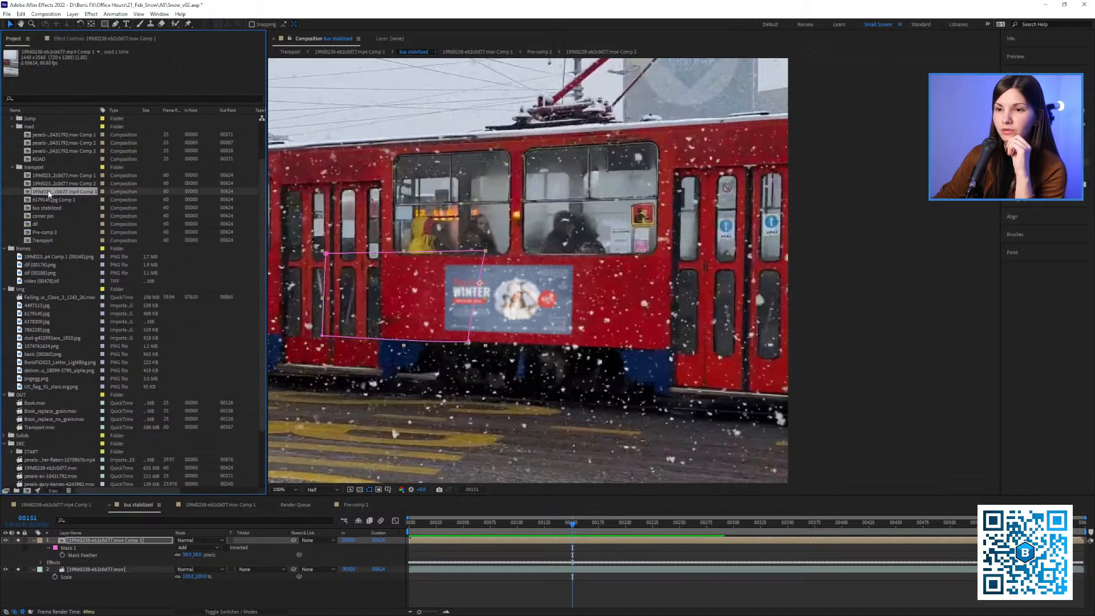
left_click(44, 201)
left_click(43, 209)
left_click(44, 224)
left_click(48, 217)
left_click(45, 240)
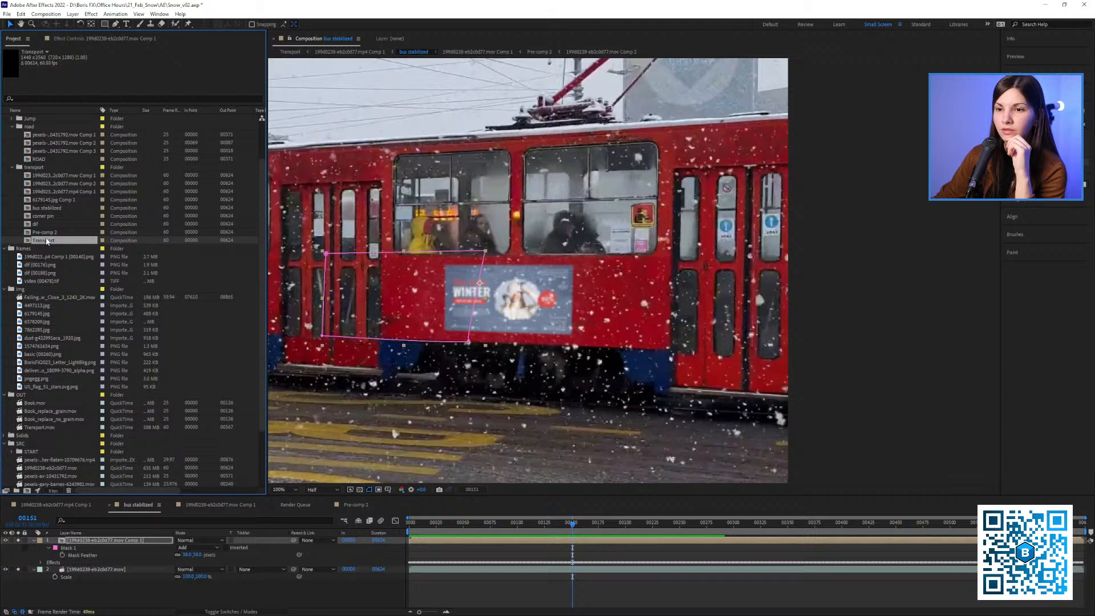
left_click(40, 184)
Collapse the road folder, expand the cafe folder and open the CAFE composition
left_click(12, 127)
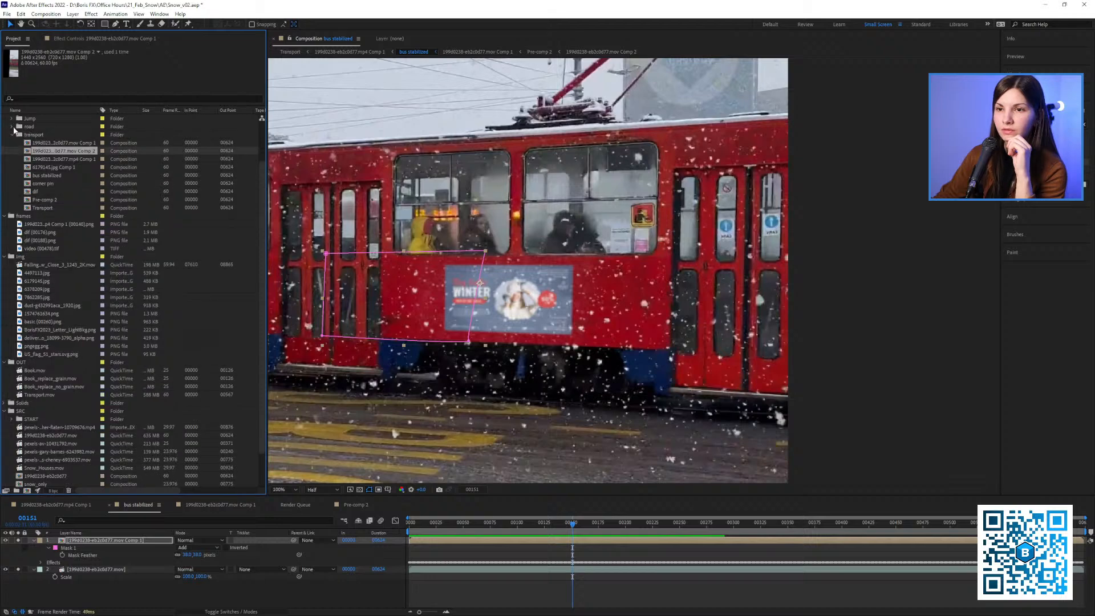
scroll(16, 143, "up", 2)
left_click(12, 135)
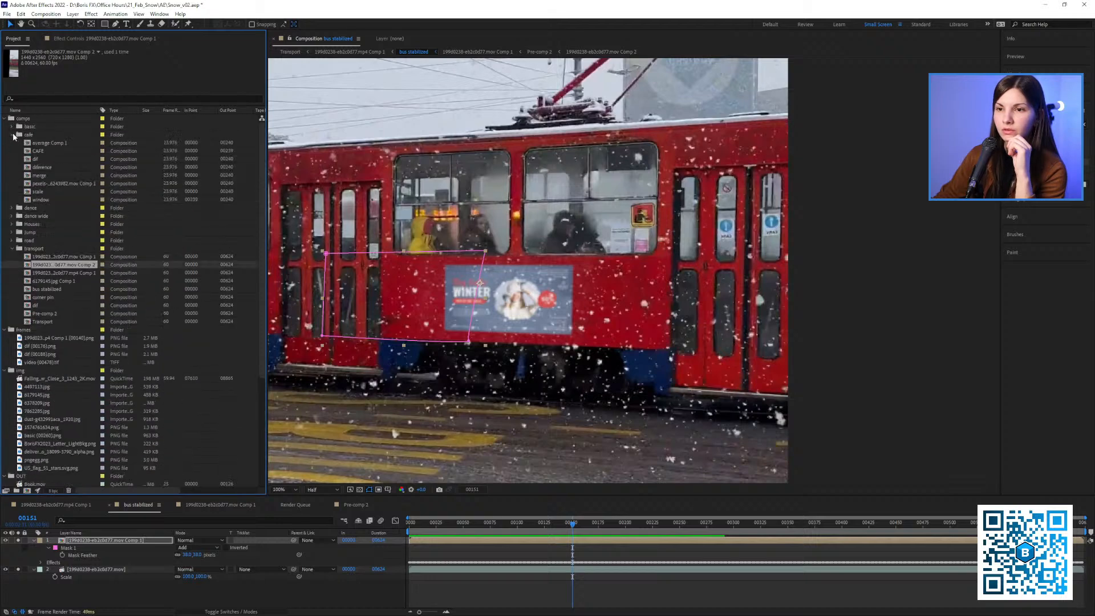
double_click(38, 151)
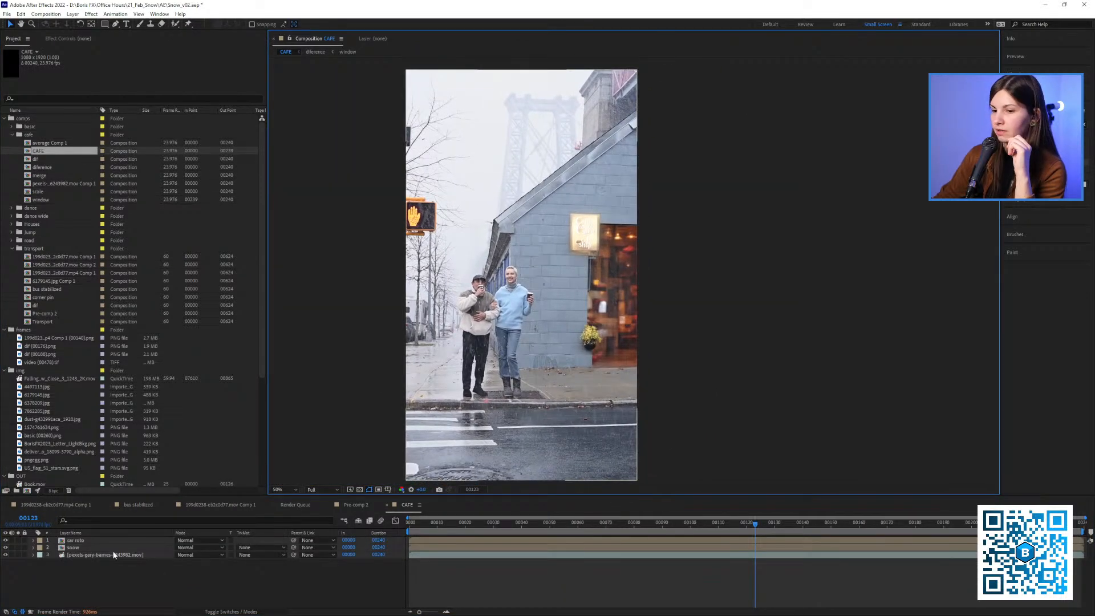
Solo the original street footage layer in CAFE and examine the plain wall and barred window around frames 20 to 26
left_click(17, 554)
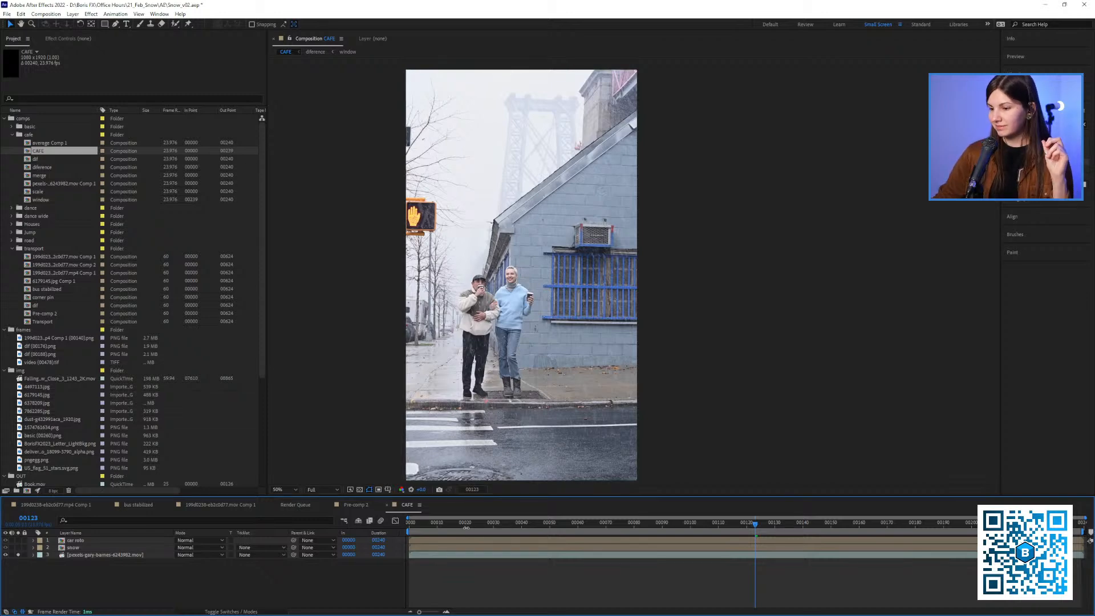
mouse_move(479, 527)
left_mouse_down()
mouse_move(593, 526)
mouse_move(466, 531)
left_mouse_up()
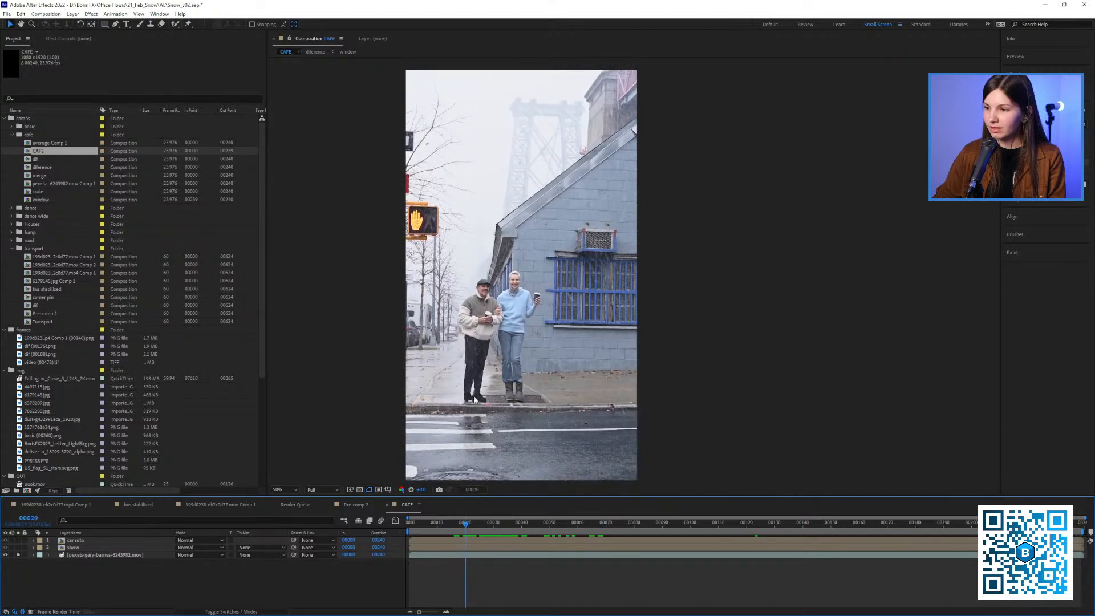
scroll(558, 326, "up", 1)
scroll(557, 326, "down", 1)
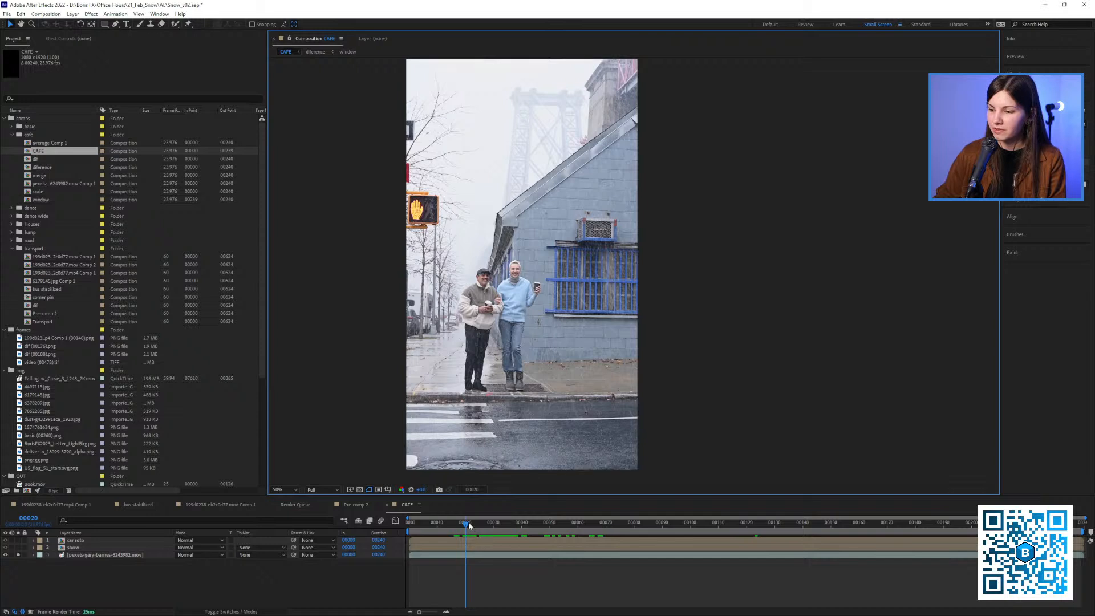
left_click_drag(466, 524, 483, 525)
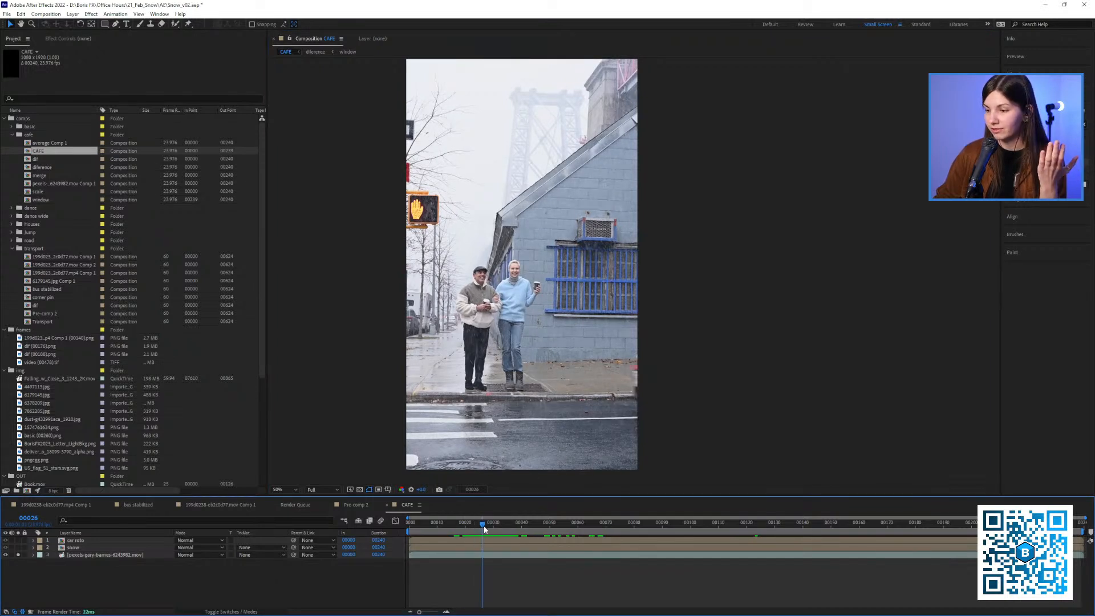
Compare the coffee shop composite with the soloed original footage by playing from frame 20, ending with all layers shown
left_click(19, 553)
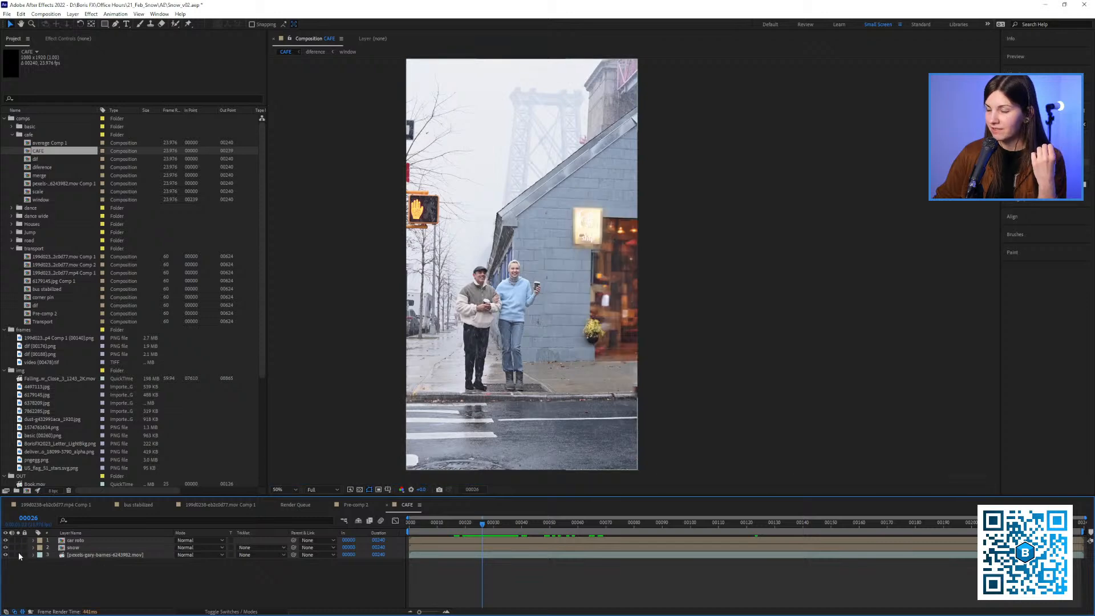
mouse_move(483, 524)
left_mouse_down()
mouse_move(551, 533)
mouse_move(466, 536)
left_mouse_up()
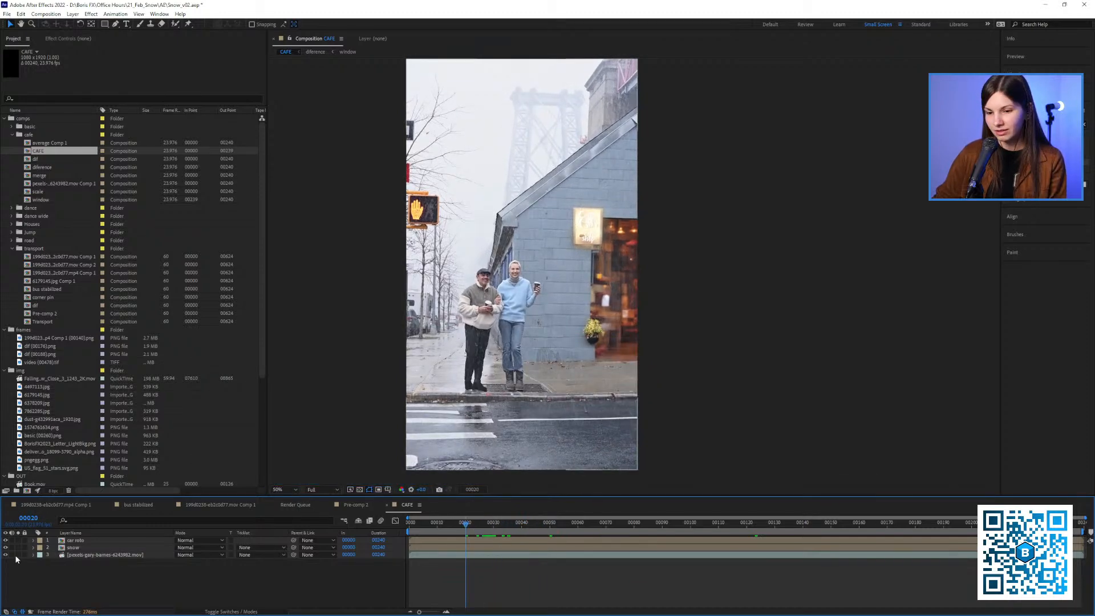
key("space")
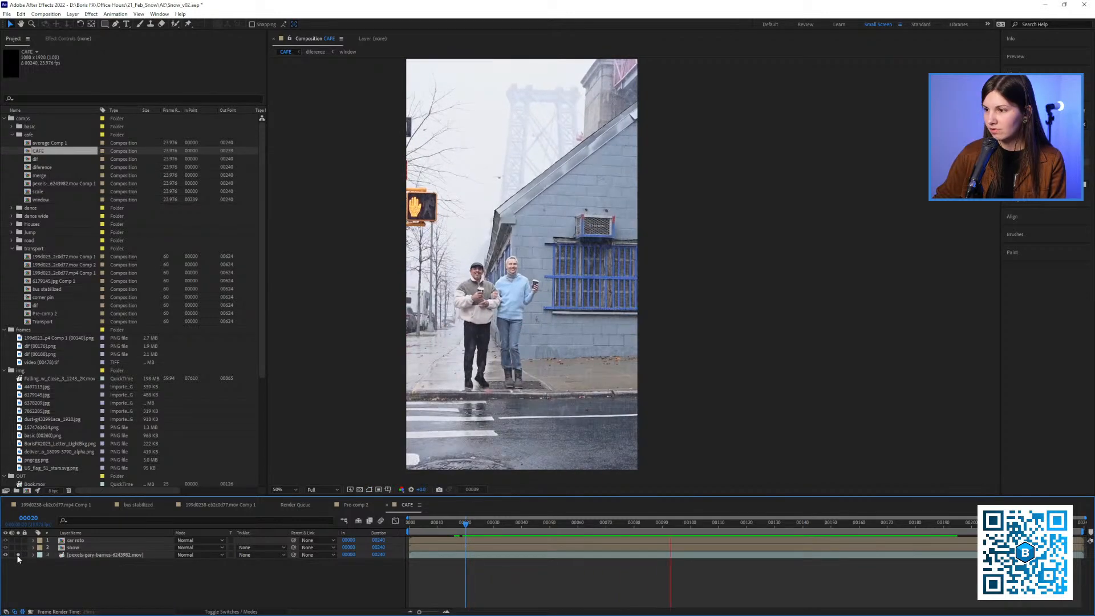
key("space")
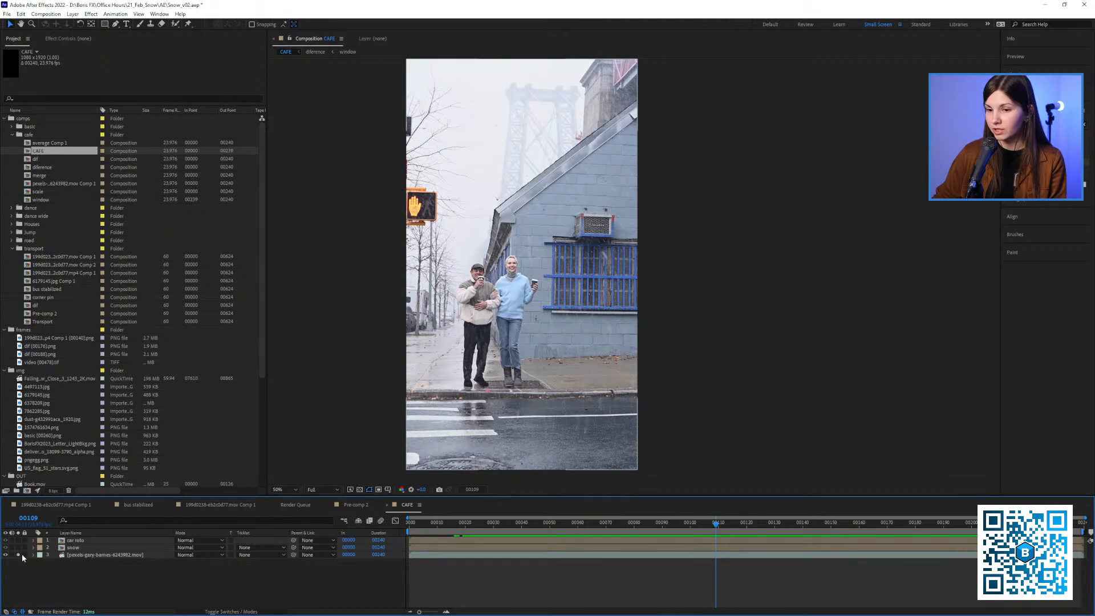
left_click(20, 555)
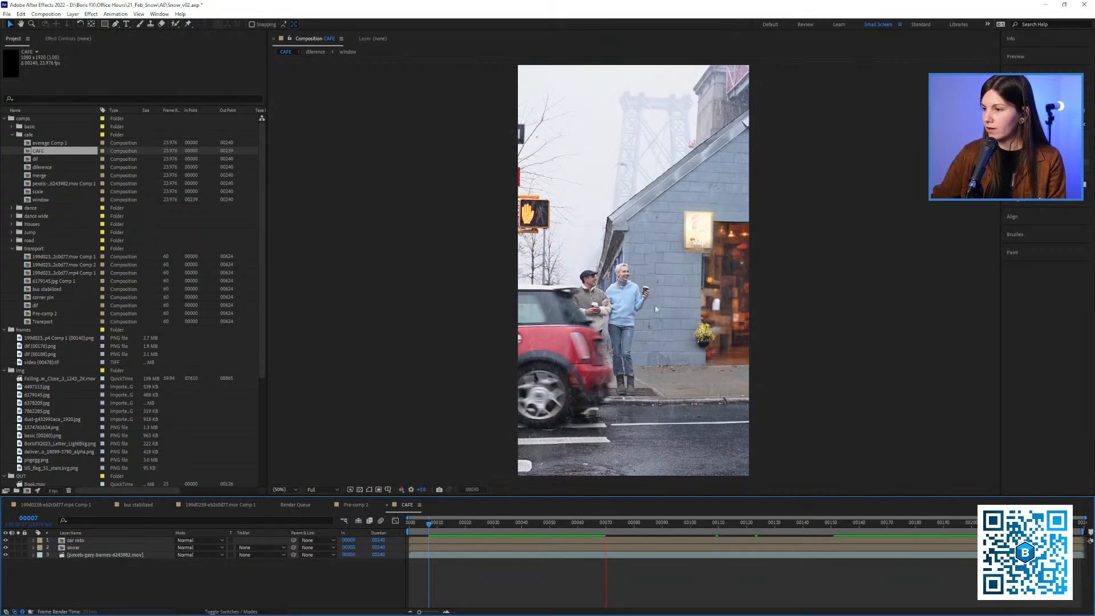
Open the snow precomp, hide its dif layer and return to the CAFE composition
left_click(75, 548)
double_click(75, 548)
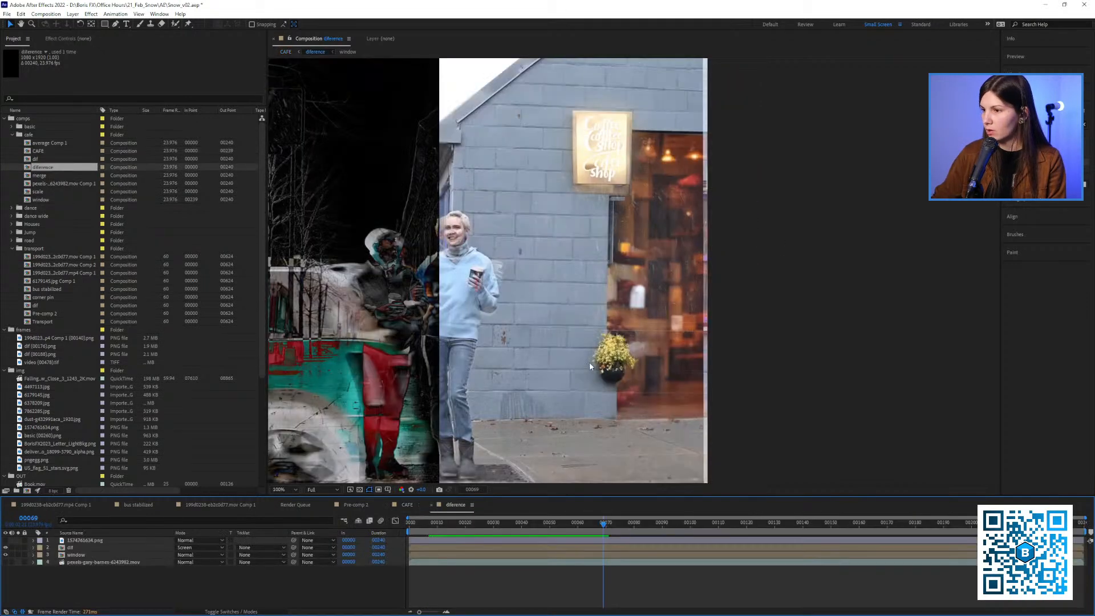
left_click(75, 549)
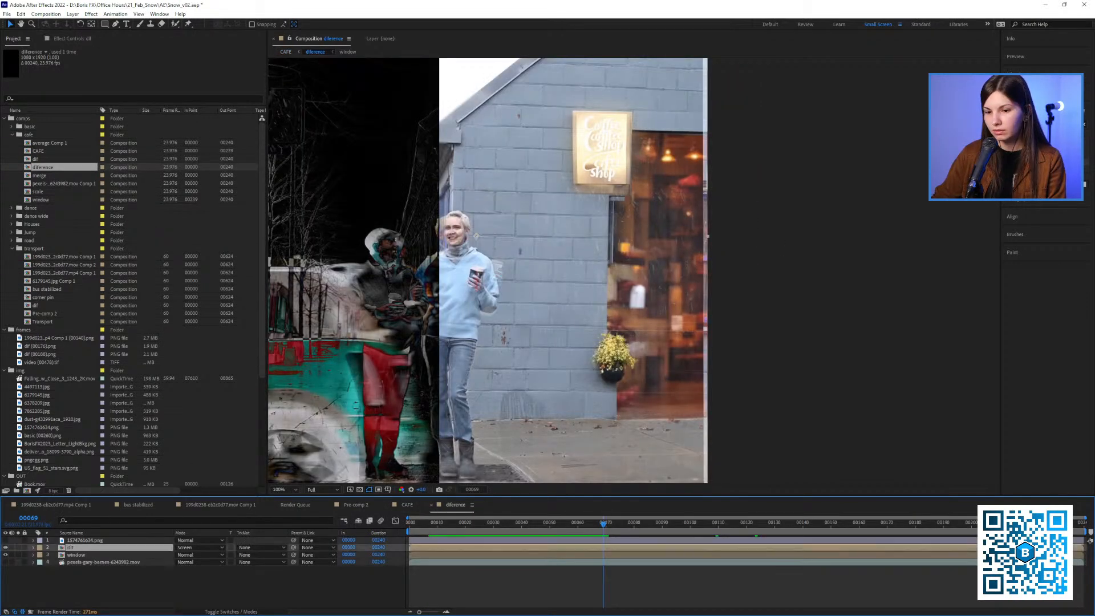
left_click(7, 549)
left_click(354, 506)
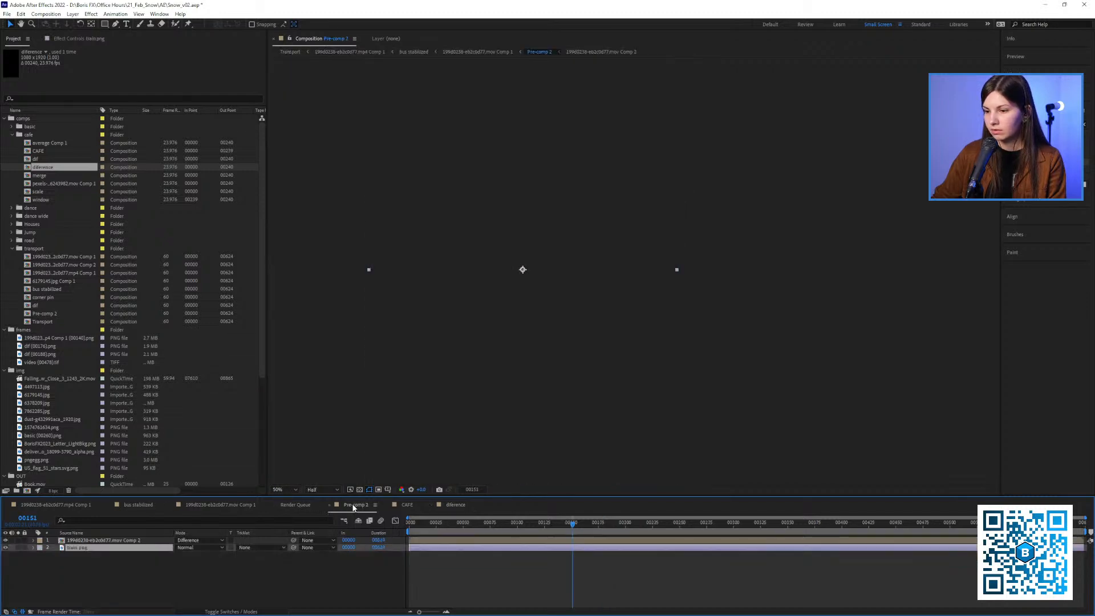
left_click(407, 505)
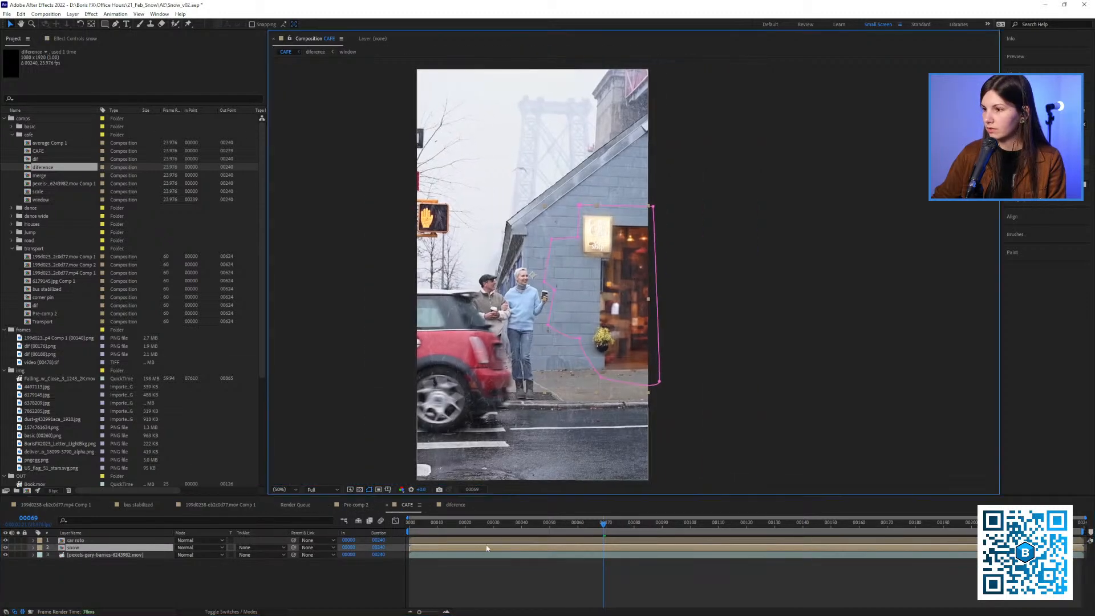
Deselect the snow layer and play CAFE from frame 69 to check the coffee shop without the difference layer
left_click(487, 565)
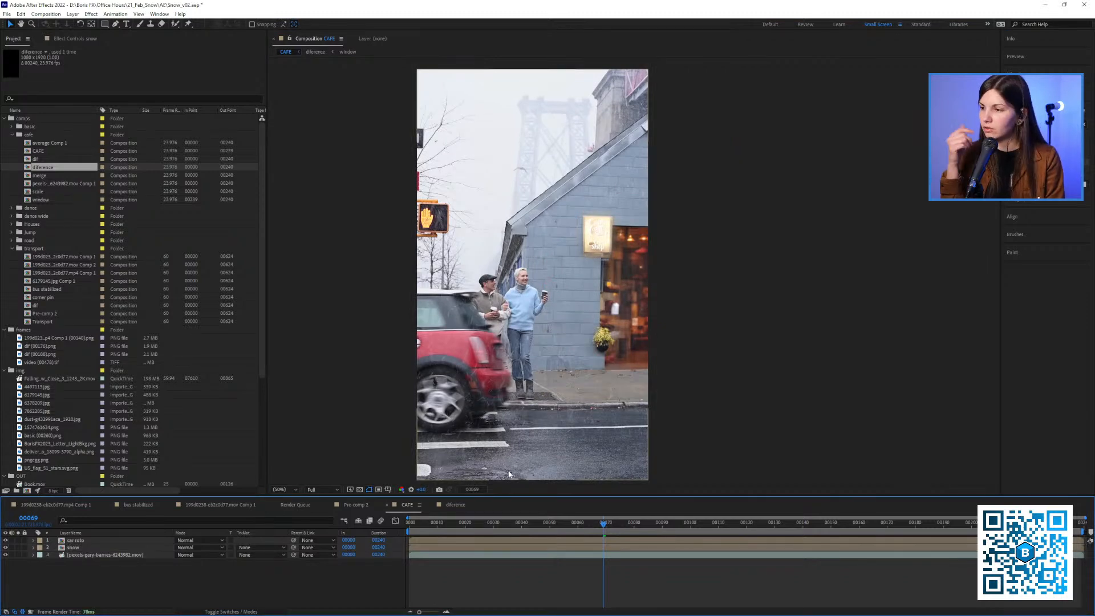
key("space")
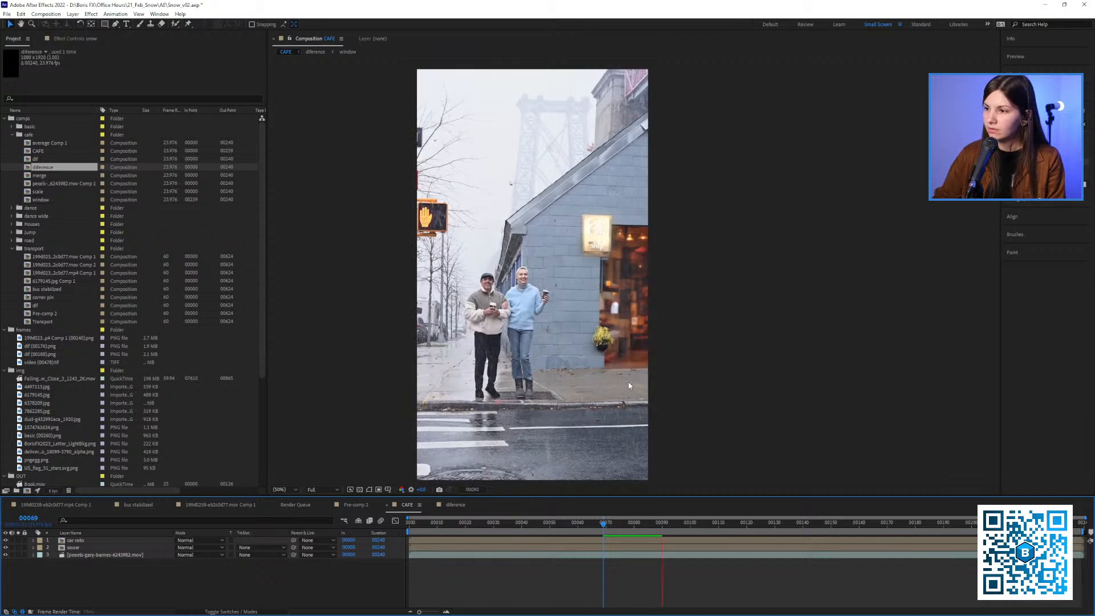
key("space")
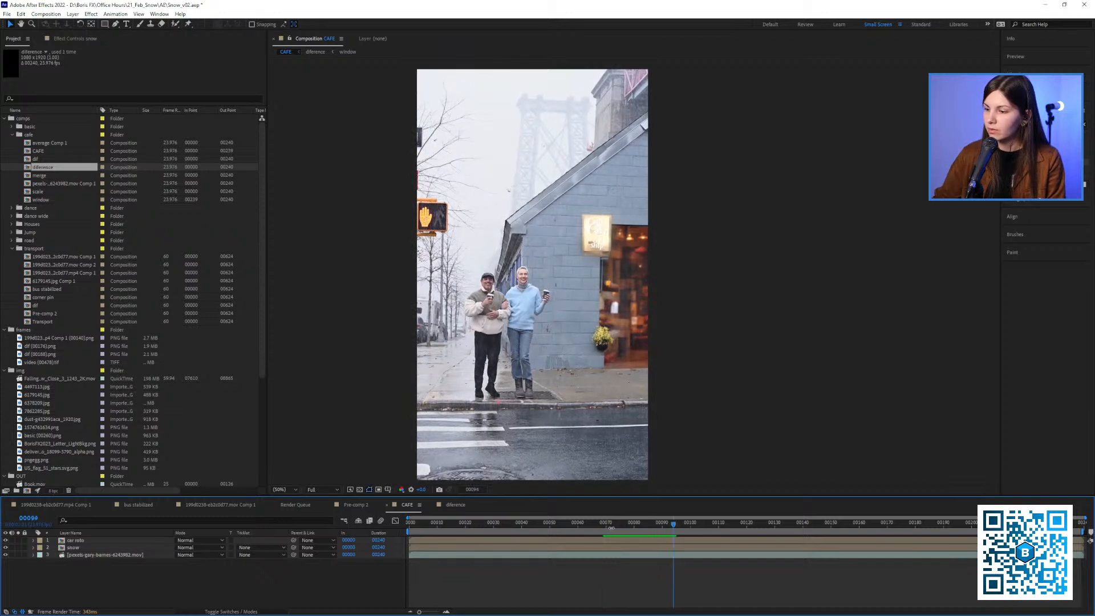
Go to frame 33, compare CAFE with the difference composition, and turn the dif layer back on
left_click_drag(611, 528, 502, 523)
left_click(431, 506)
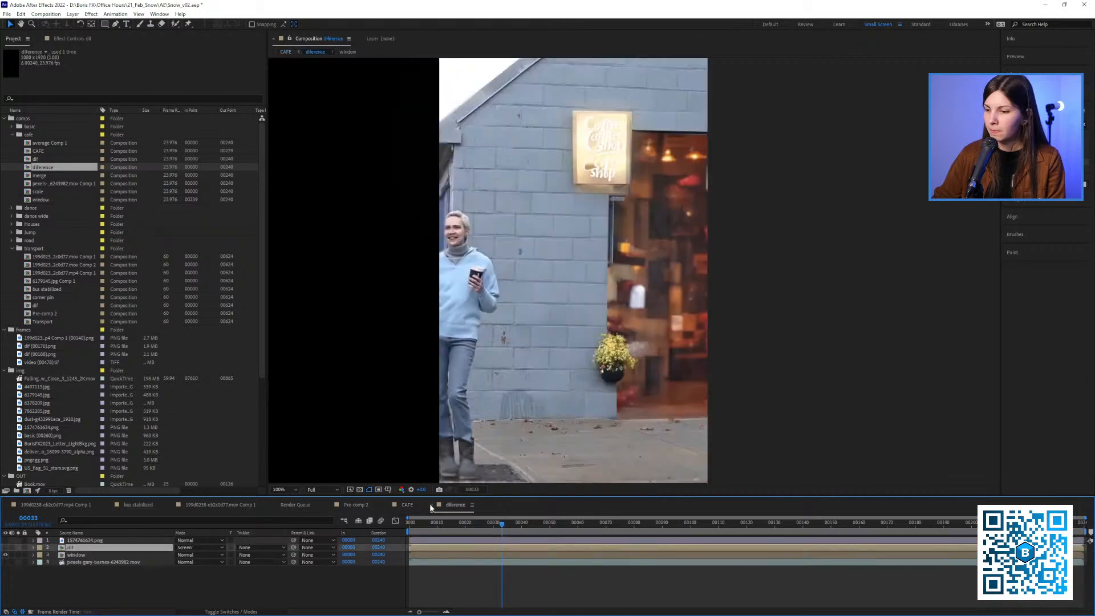
left_click(409, 506)
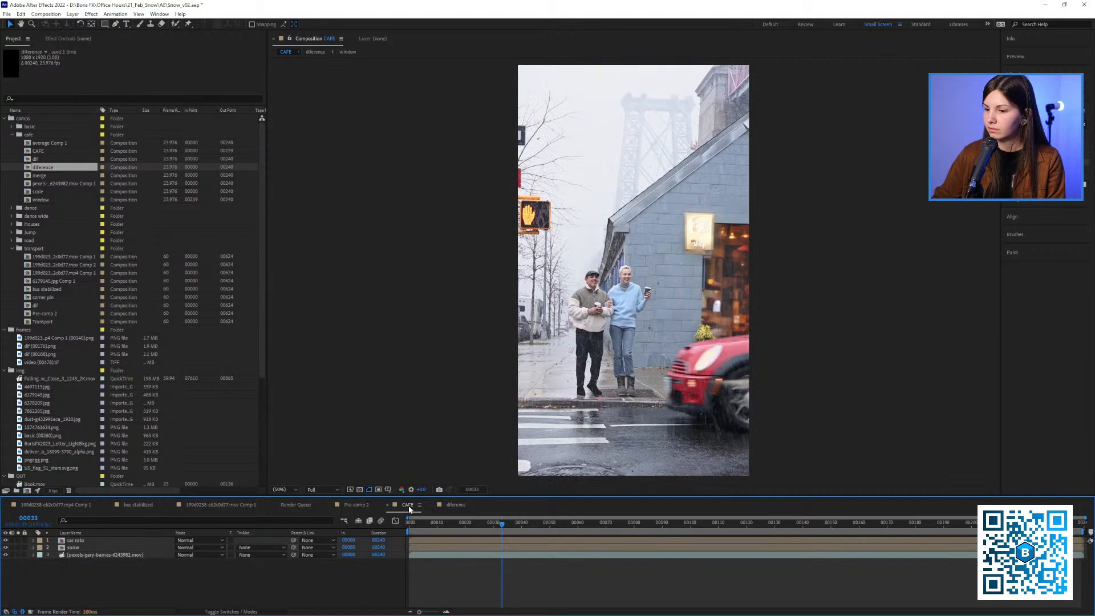
left_click(466, 506)
left_click_drag(525, 360, 569, 365)
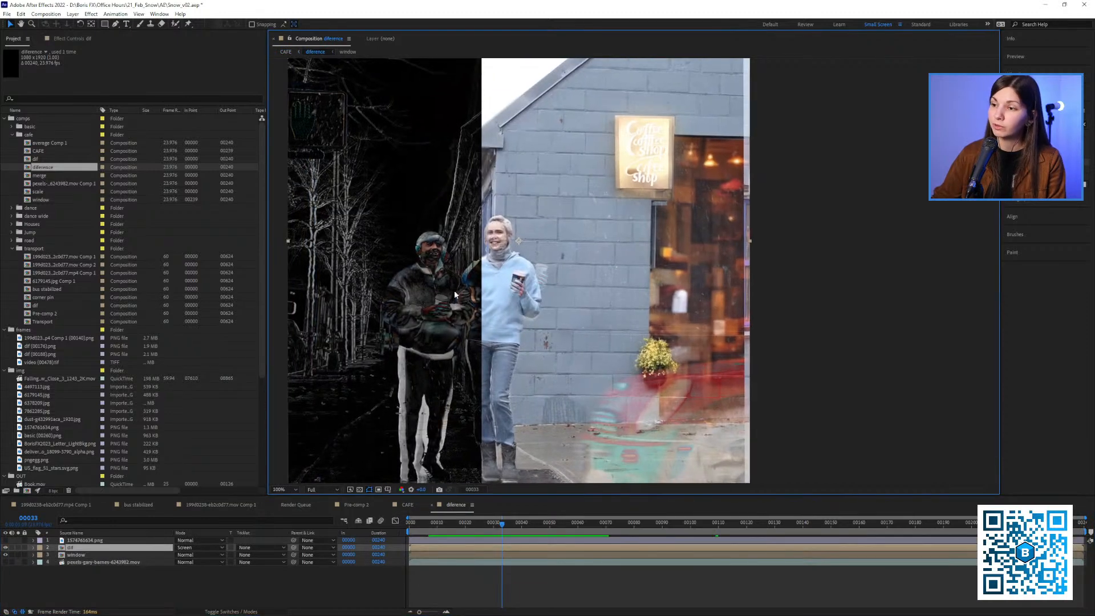
Return to CAFE, play it with the difference layer restored, and review the composite back at frame 13
left_click(409, 505)
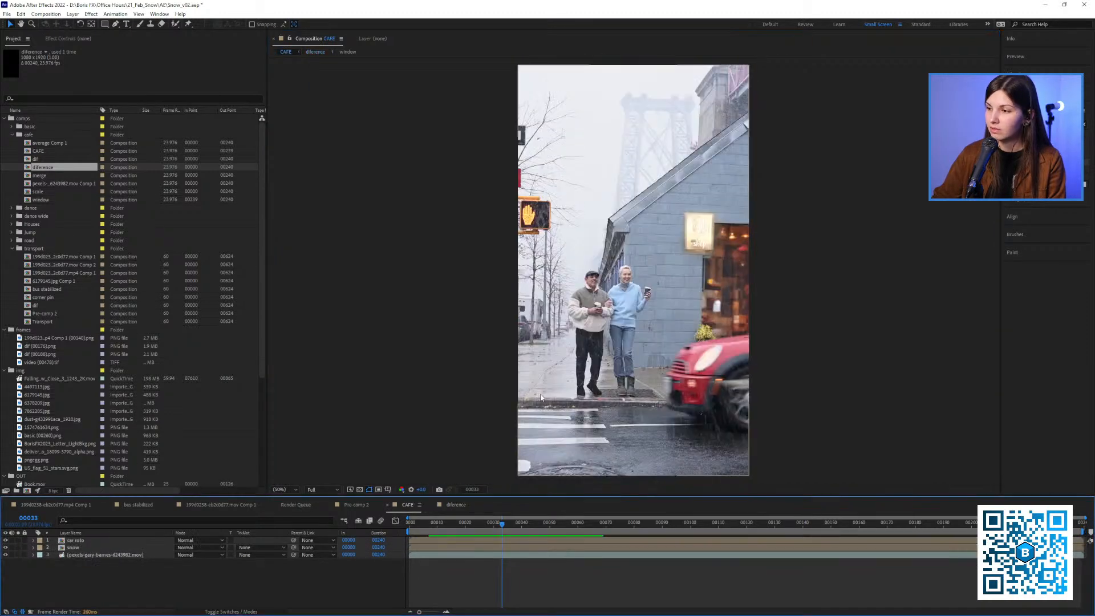
key("space")
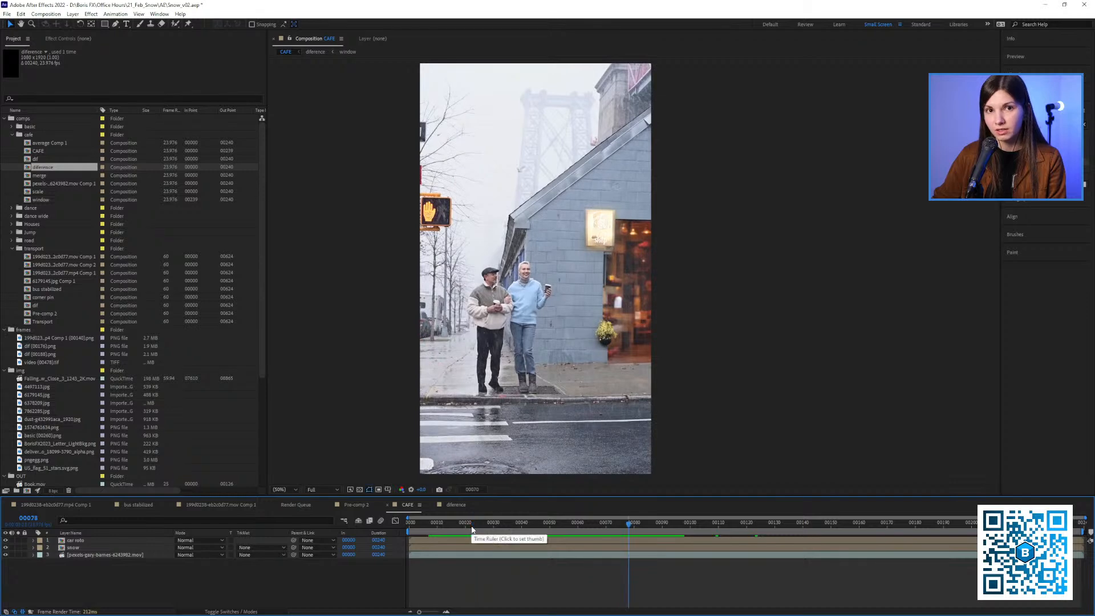
left_click_drag(471, 530, 453, 528)
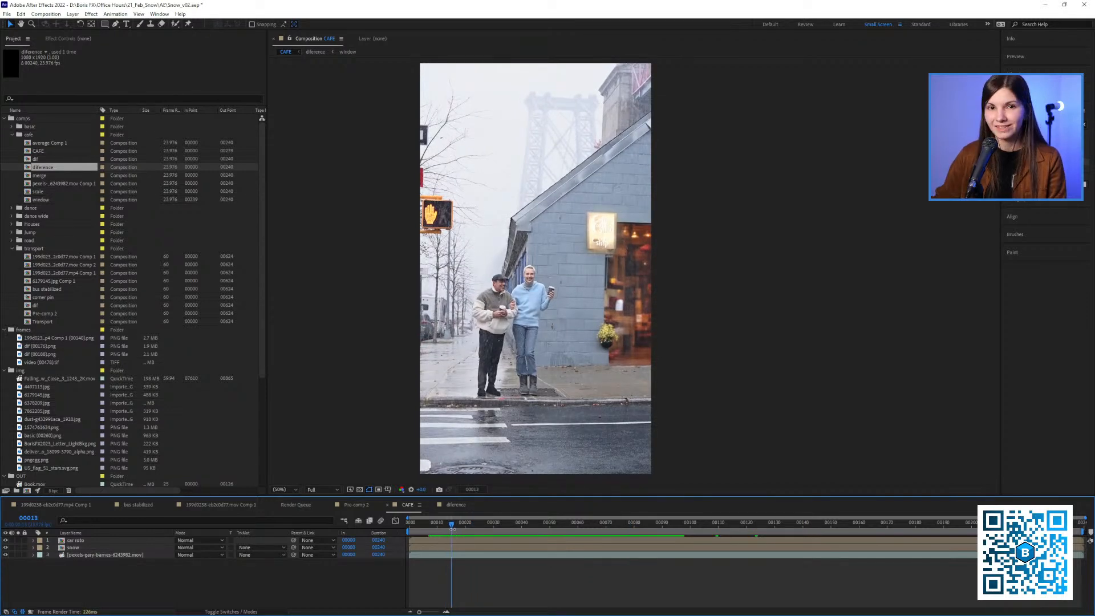